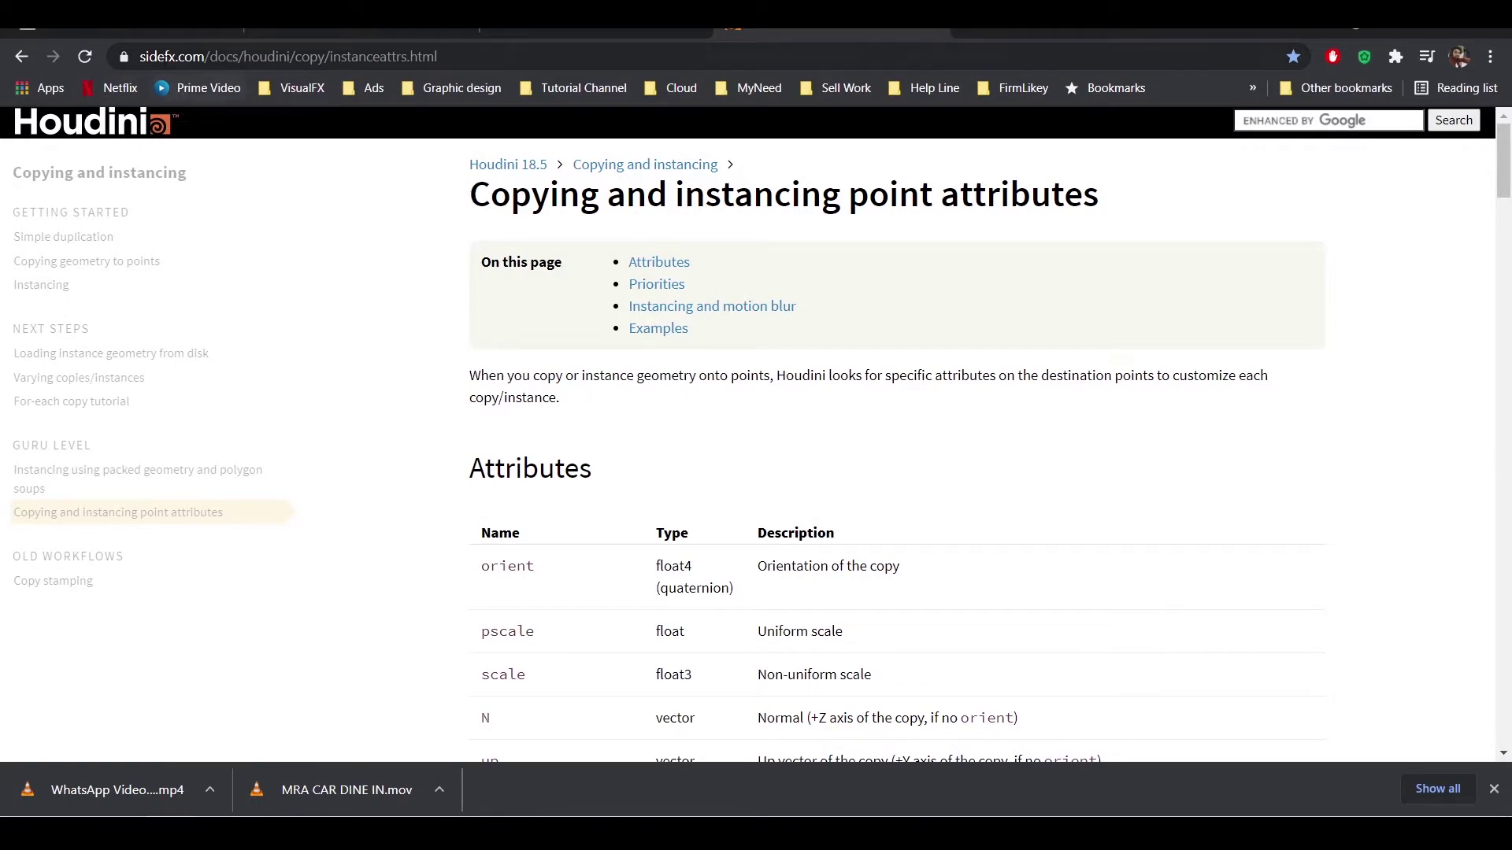
# Step: Examine the Houdini documentation on copying and instancing point attributes, focusing on the pscale entry in the Attributes table
pyautogui.scroll(-5, 324, 378)
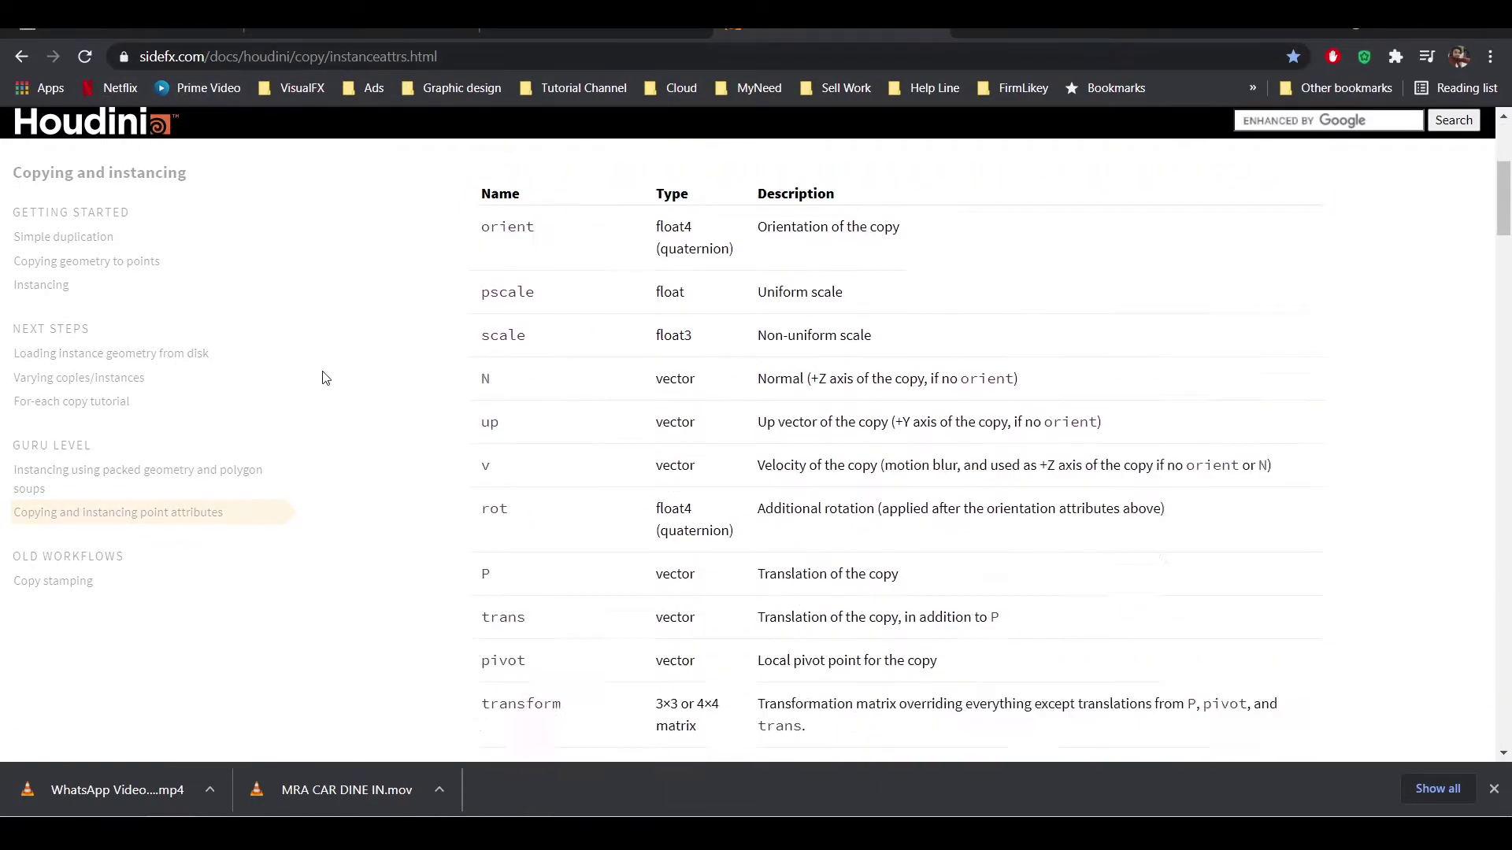
pyautogui.scroll(5, 325, 376)
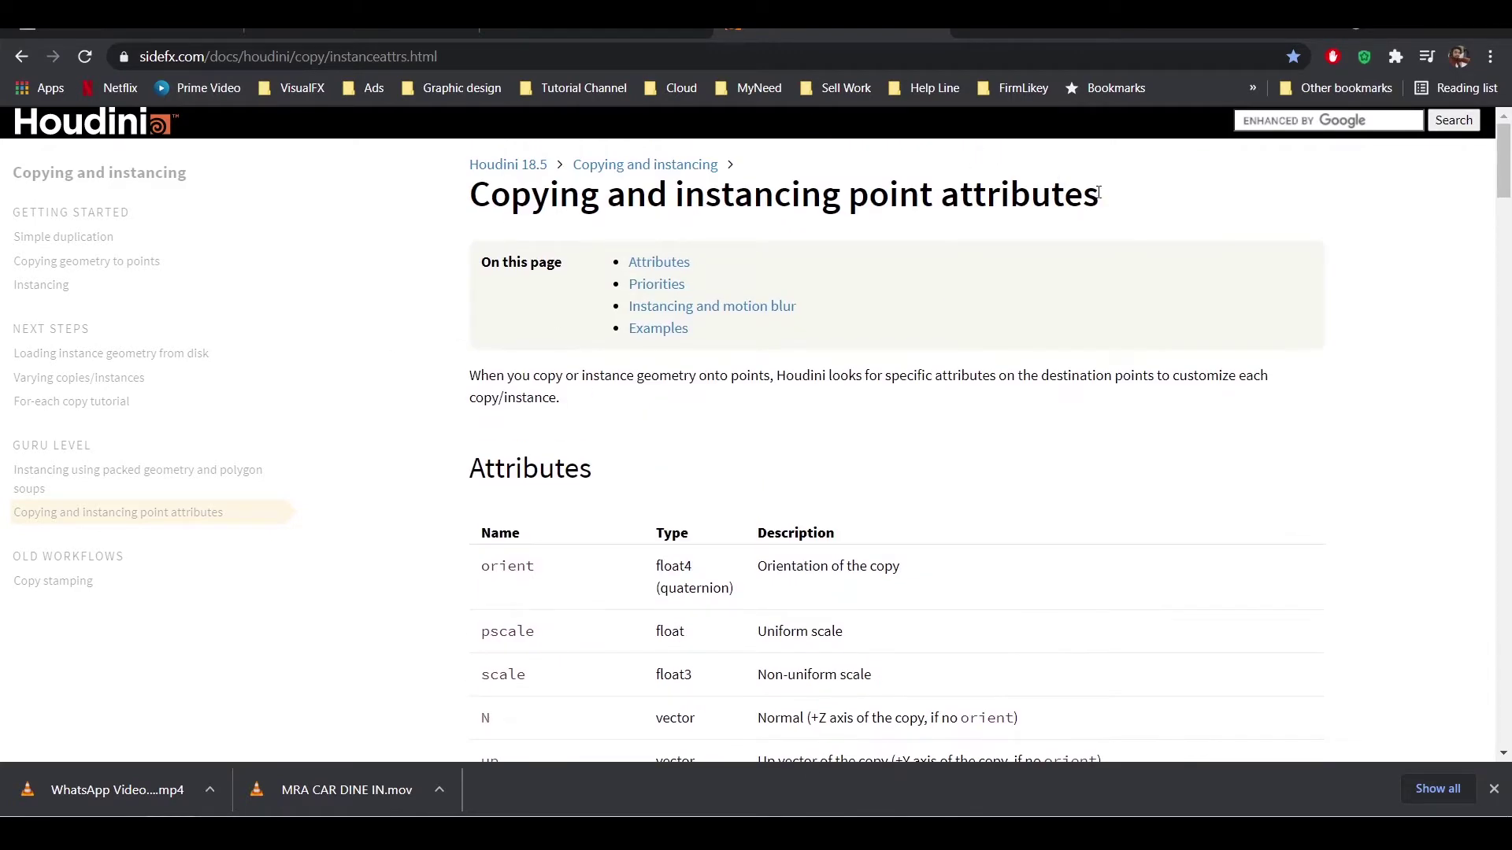
pyautogui.moveTo(1094, 184); pyautogui.dragTo(943, 195)
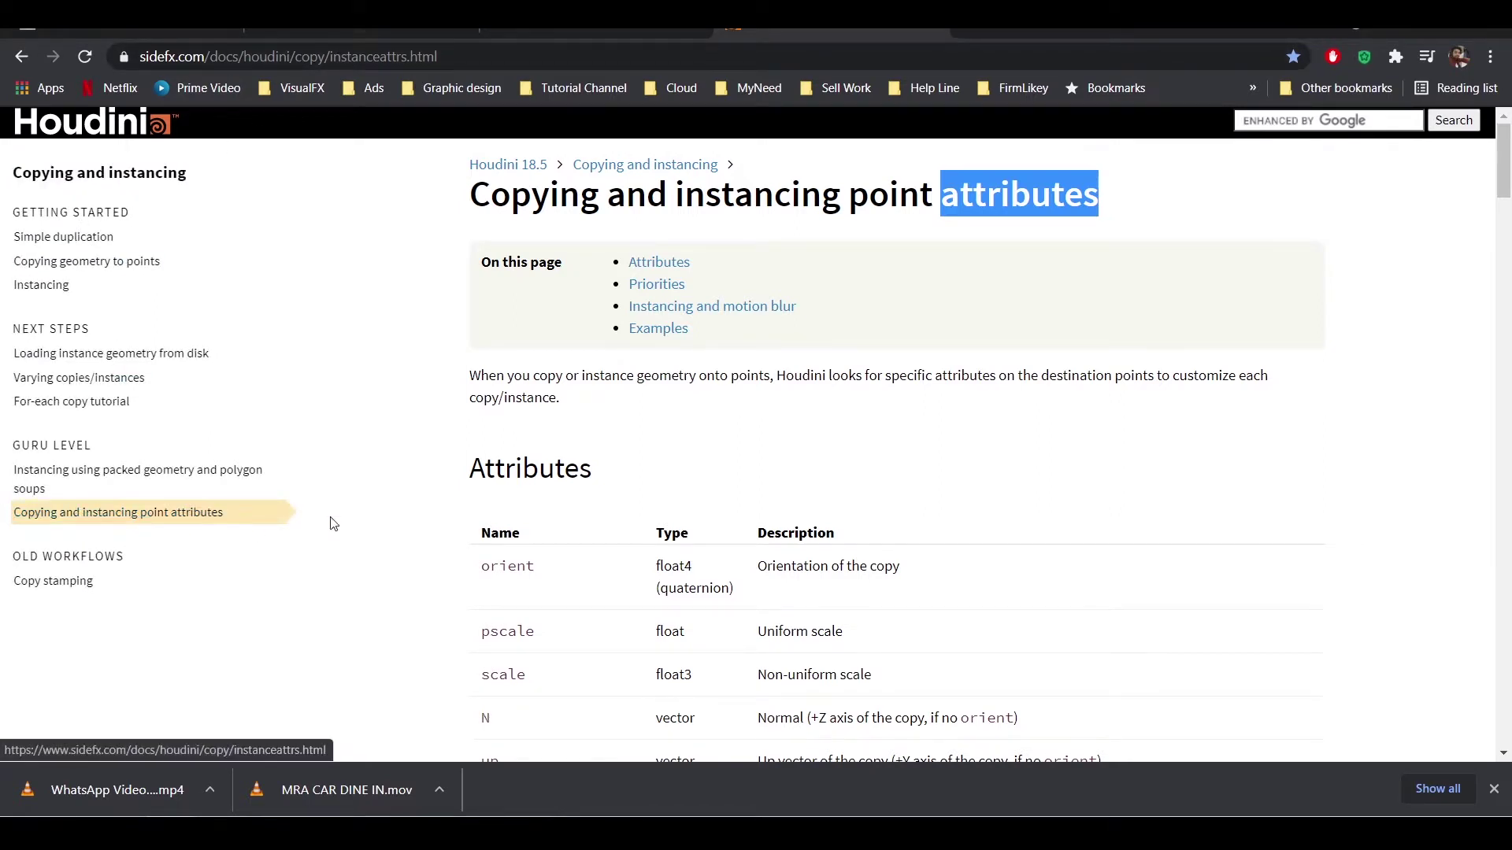
pyautogui.scroll(-4, 530, 540)
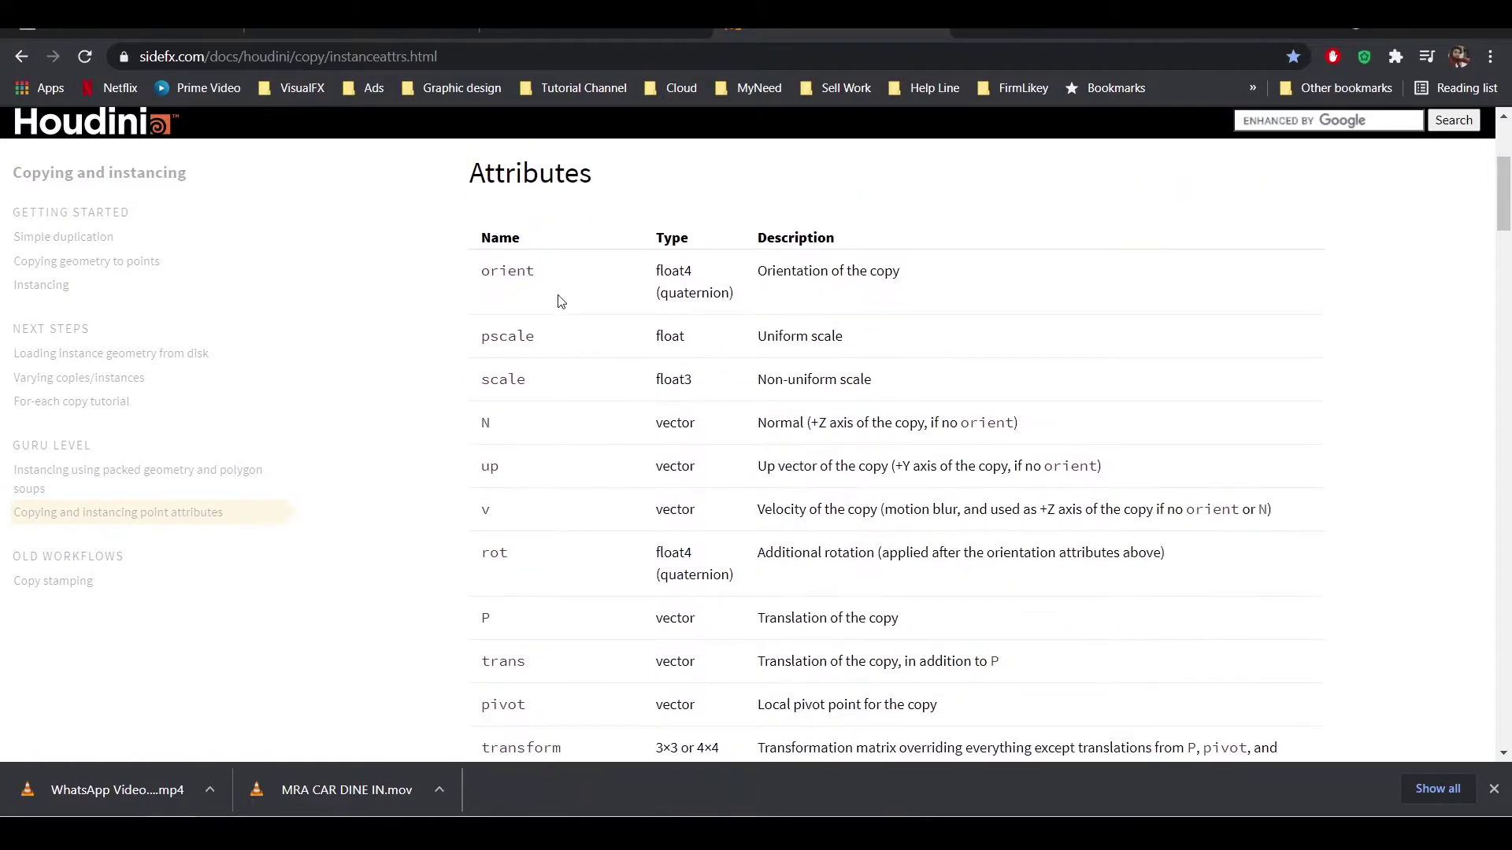
pyautogui.scroll(-1, 557, 382)
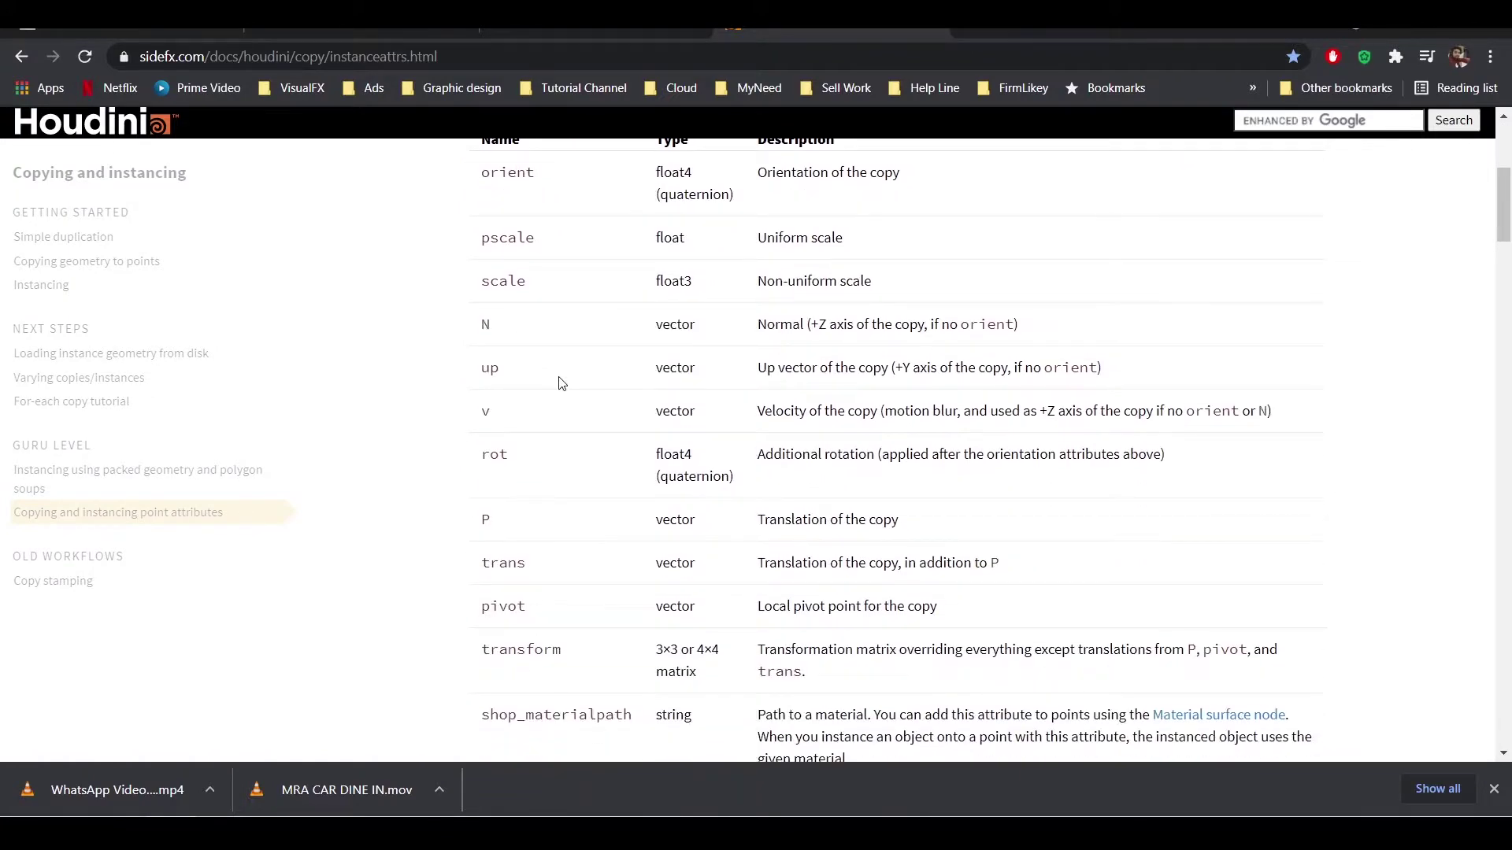
pyautogui.scroll(4, 562, 383)
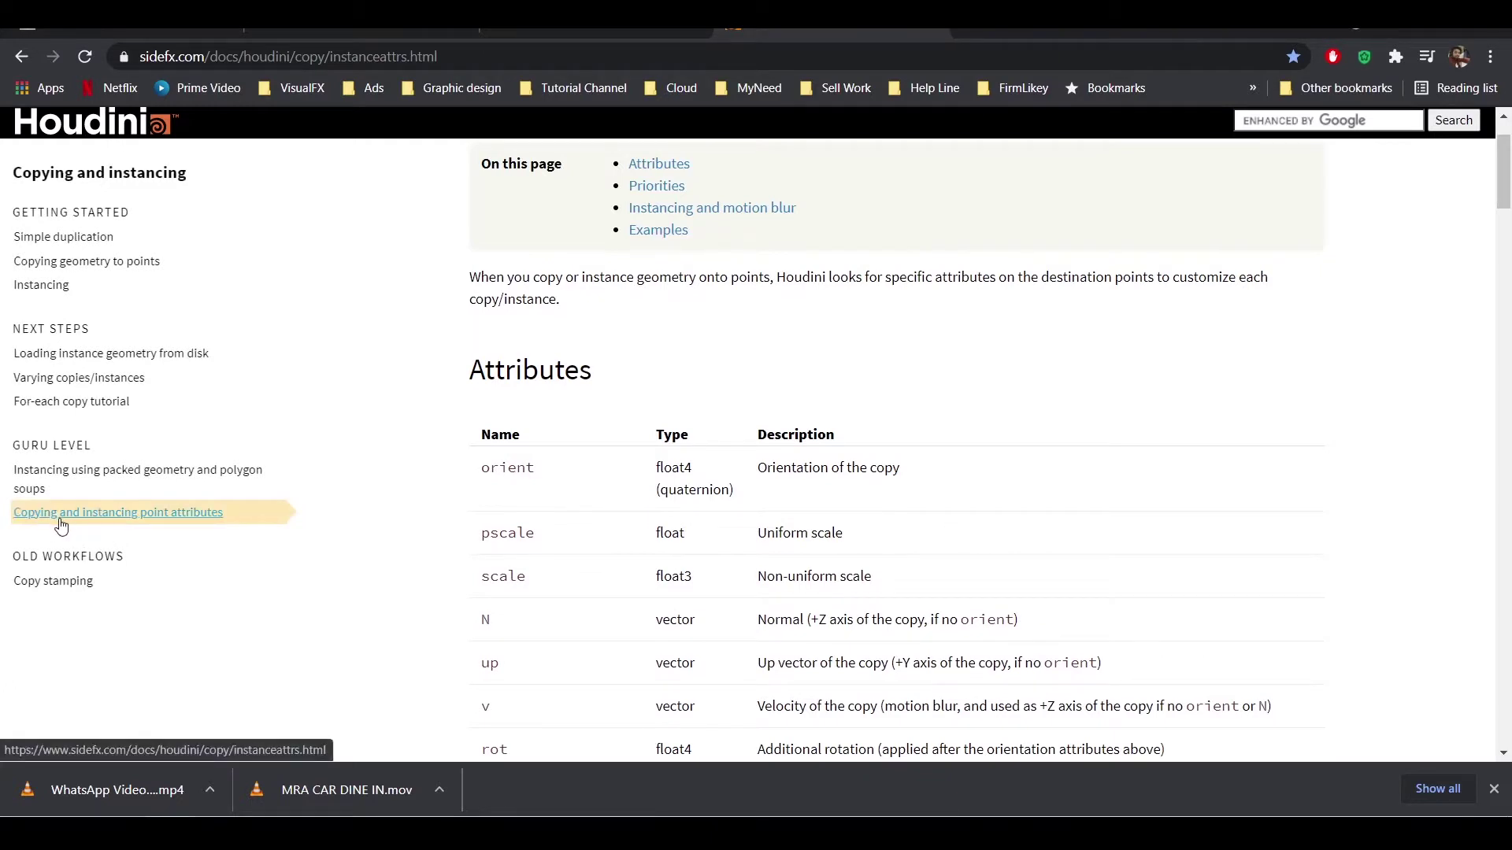
pyautogui.scroll(-2, 559, 425)
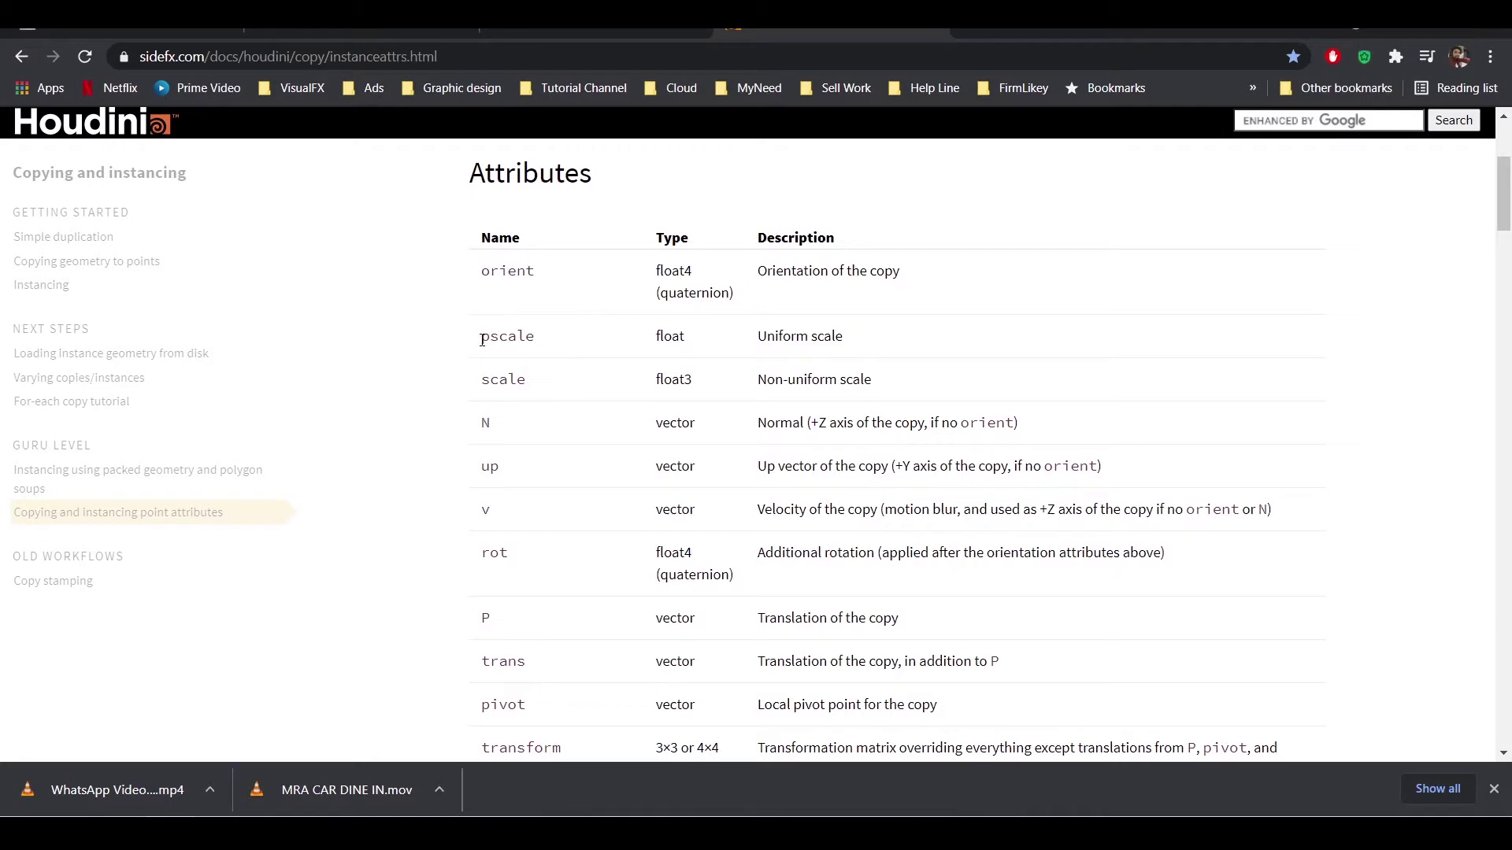
pyautogui.moveTo(482, 347); pyautogui.dragTo(541, 347)
pyautogui.moveTo(846, 338); pyautogui.dragTo(749, 344)
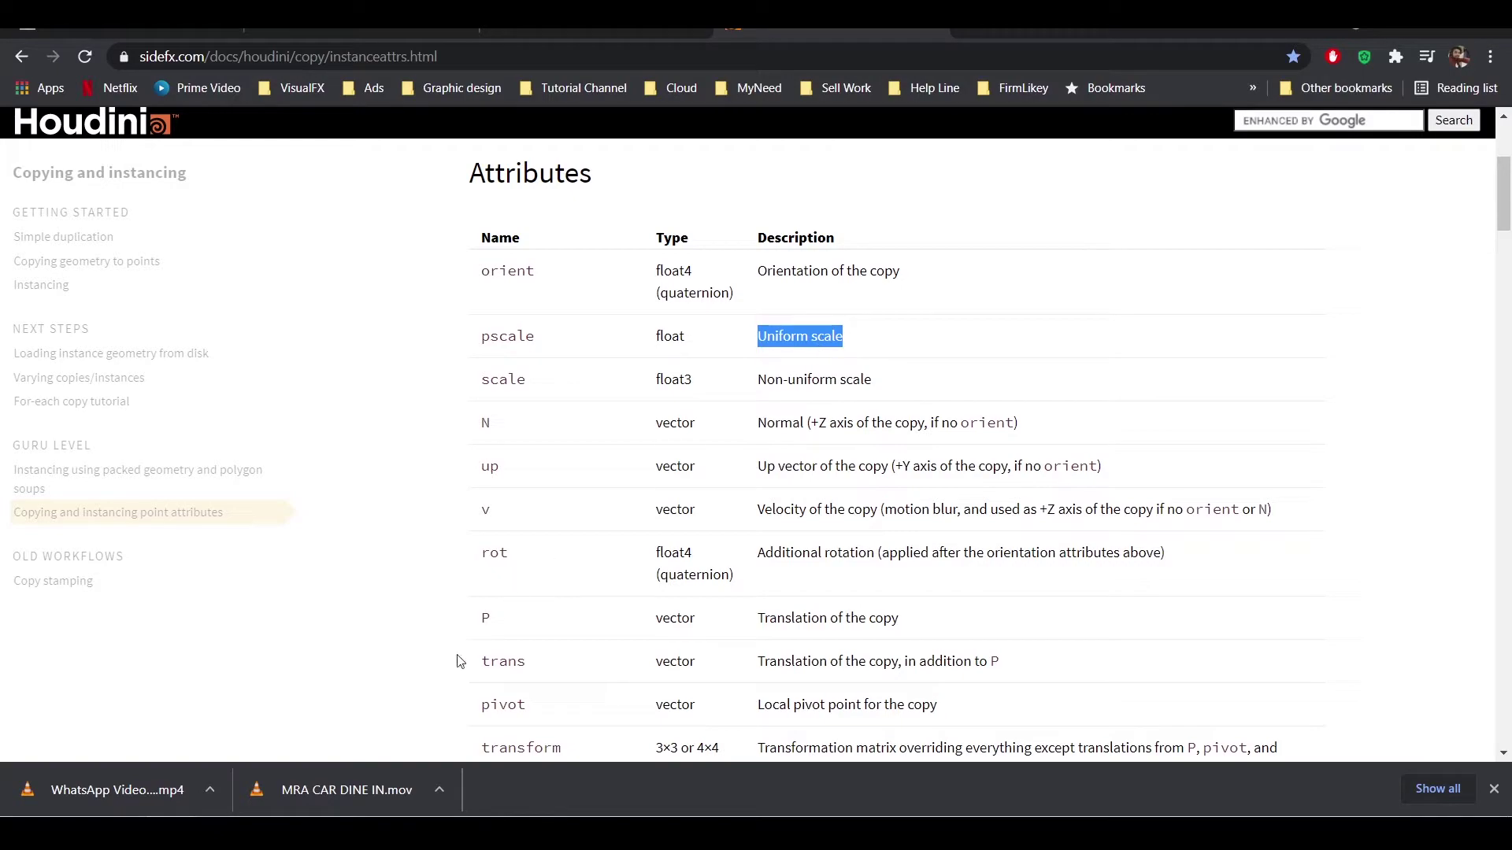
# Step: Switch to Houdini, add a Transform node fed by the tube's output, and display it
pyautogui.hotkey('alt', 'Tab')
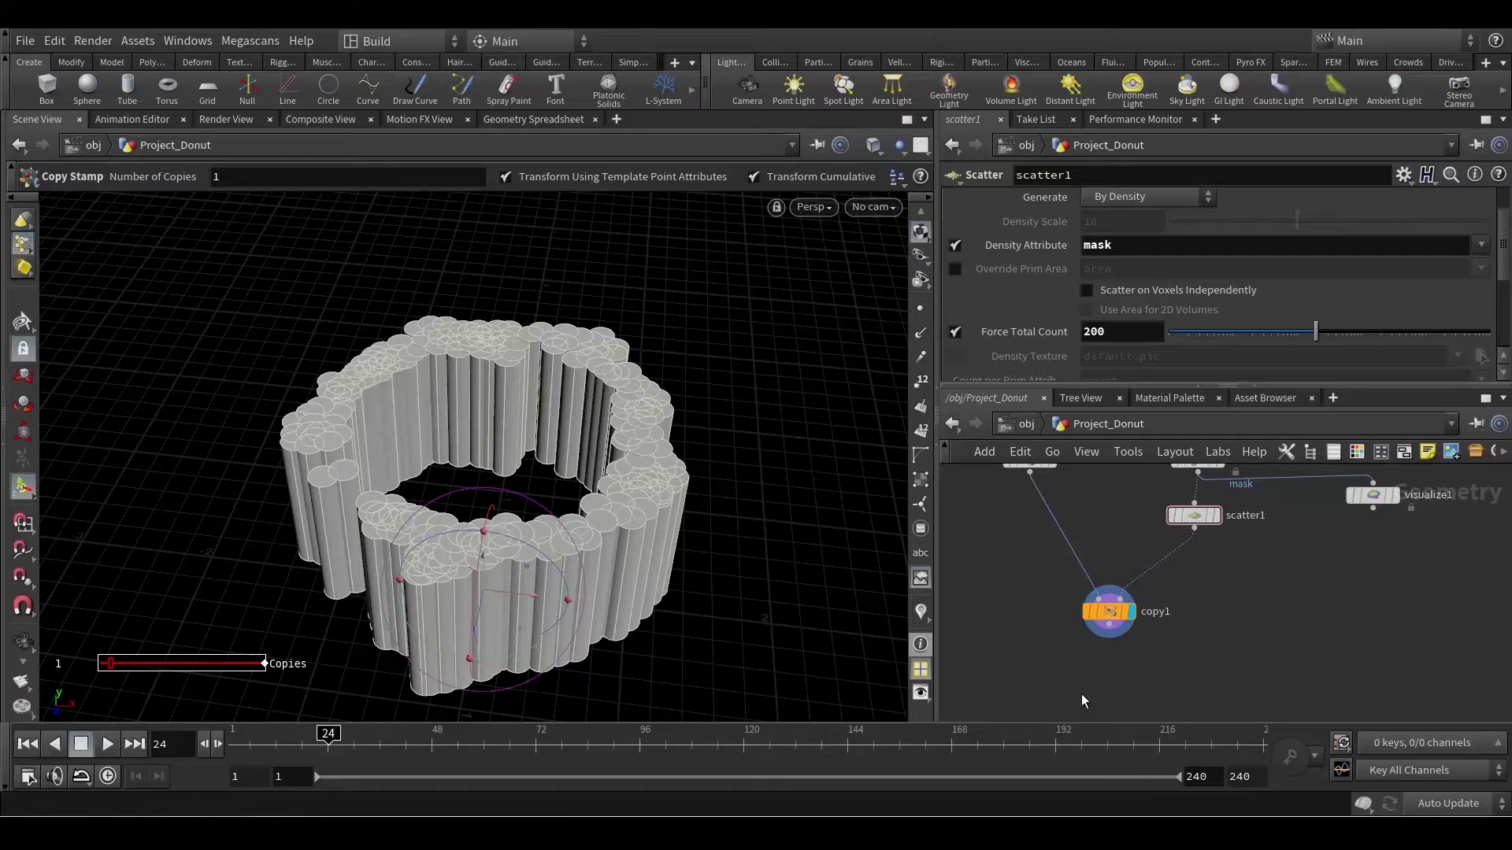
pyautogui.press('Tab')
pyautogui.write('tran')
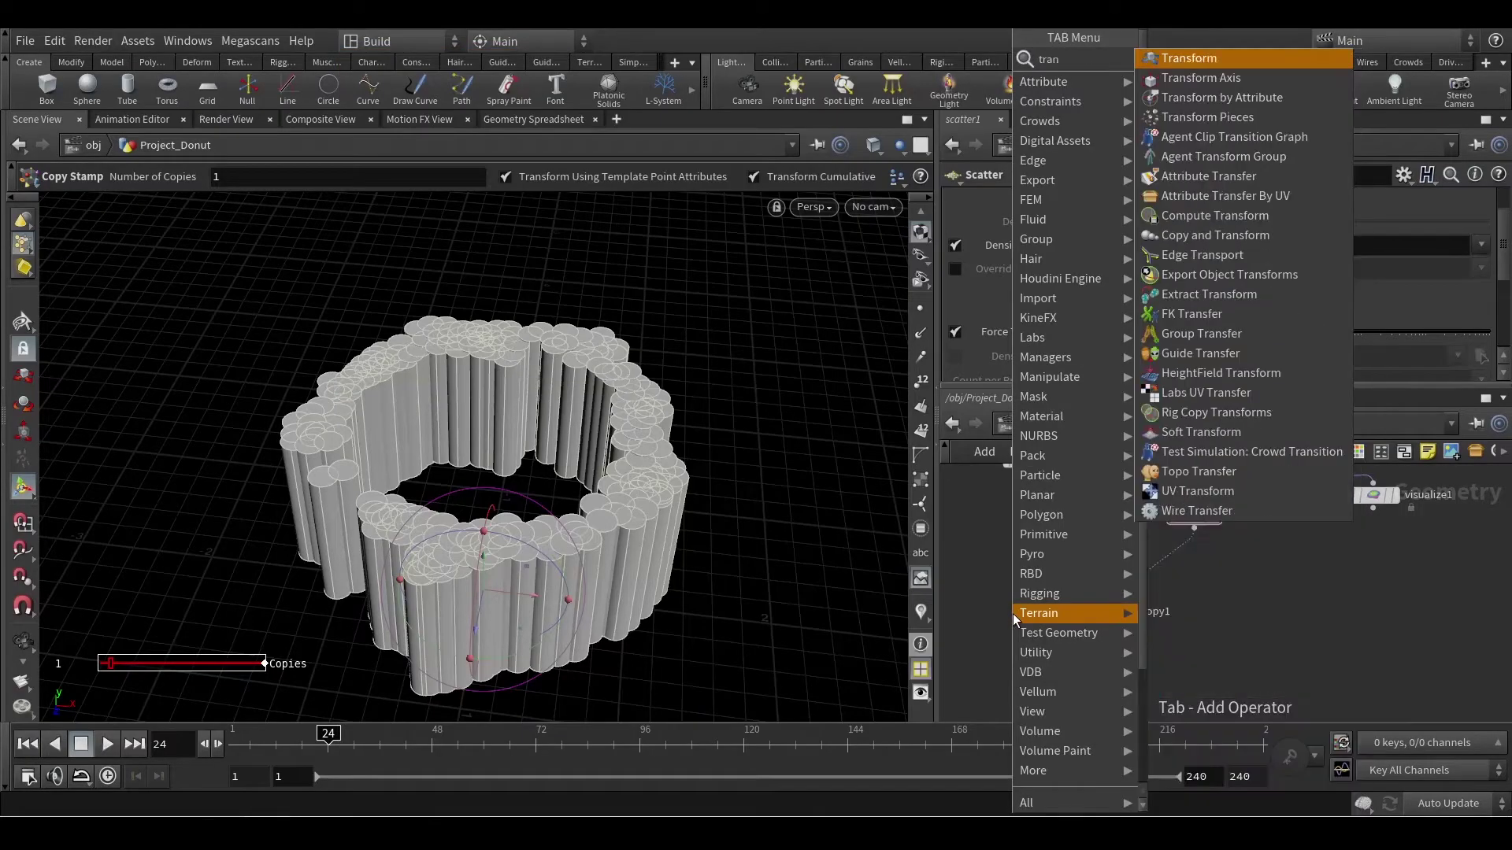
pyautogui.press('Return')
pyautogui.click(1001, 586)
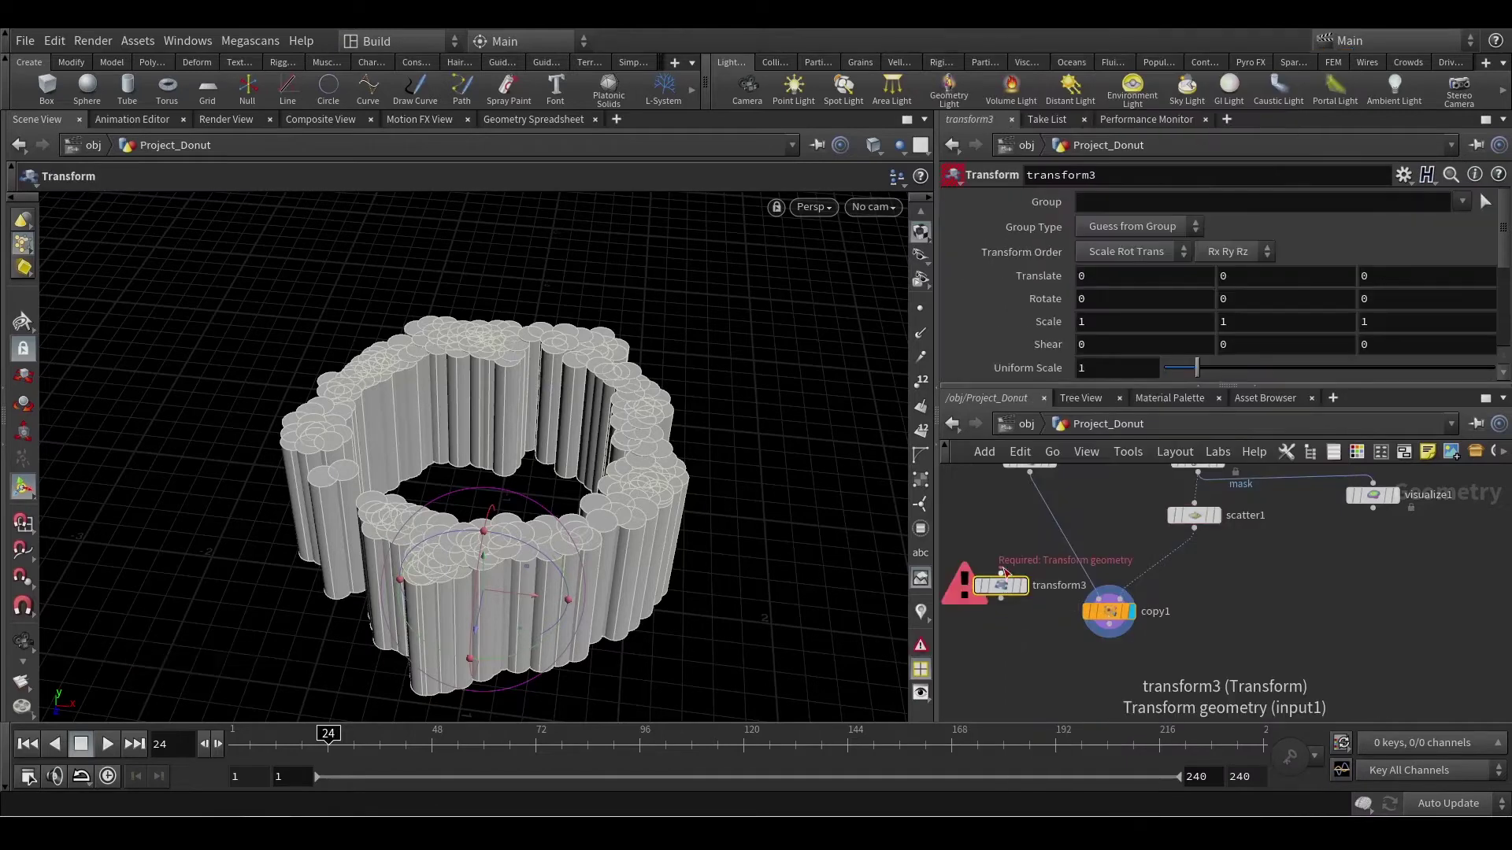
pyautogui.moveTo(1001, 574); pyautogui.dragTo(1030, 475)
pyautogui.click(1023, 586)
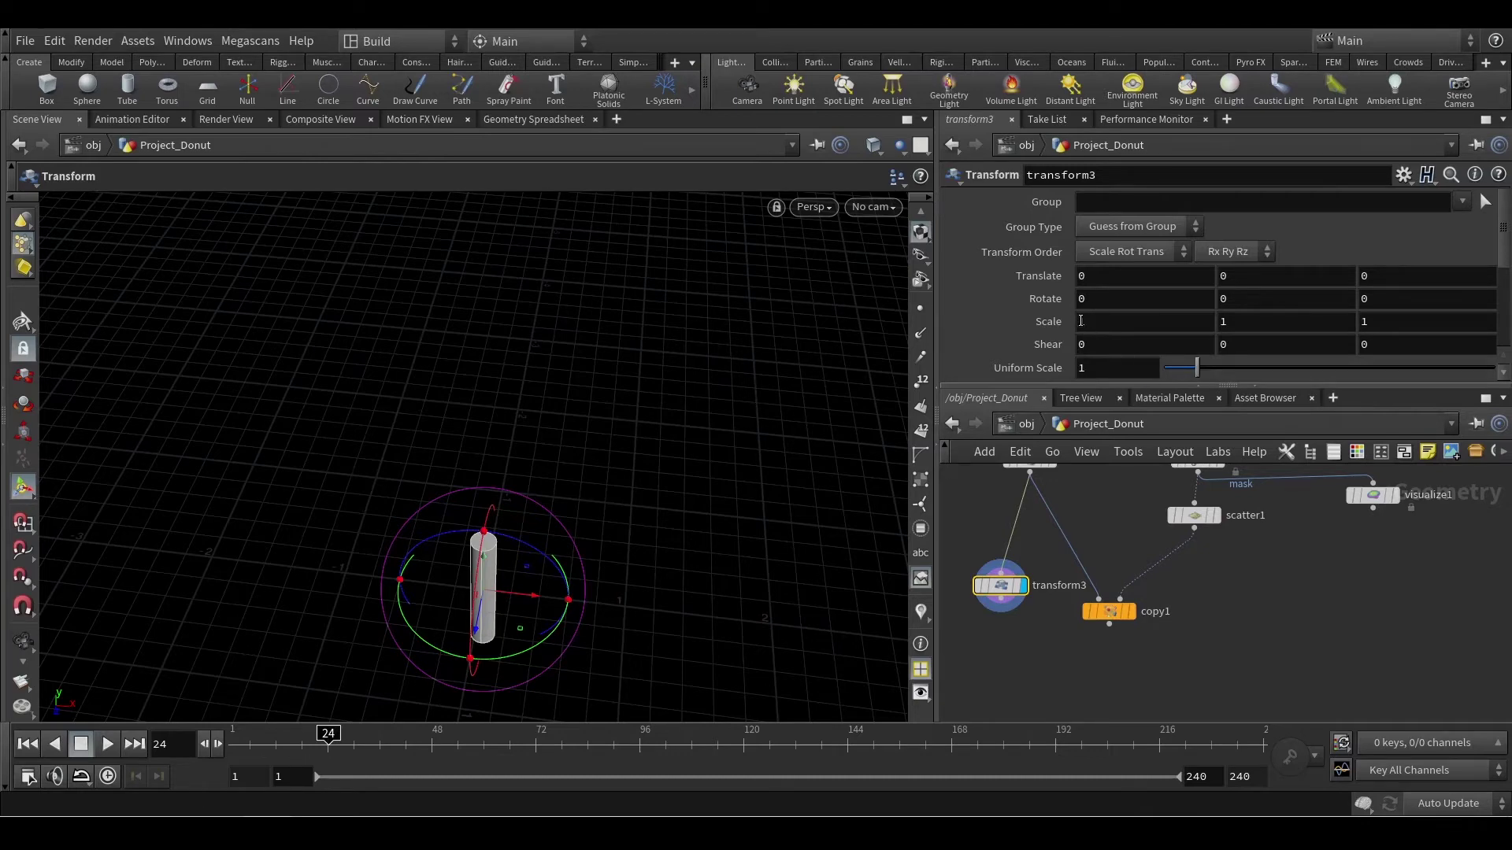
# Step: Try changing the Transform node's uniform scale and individual axis scales on the tube, undoing each change
pyautogui.moveTo(1196, 368); pyautogui.dragTo(1318, 370)
pyautogui.hotkey('ctrl', 'z')
pyautogui.moveTo(1102, 322); pyautogui.dragTo(1344, 324, button='middle')
pyautogui.hotkey('ctrl', 'z')
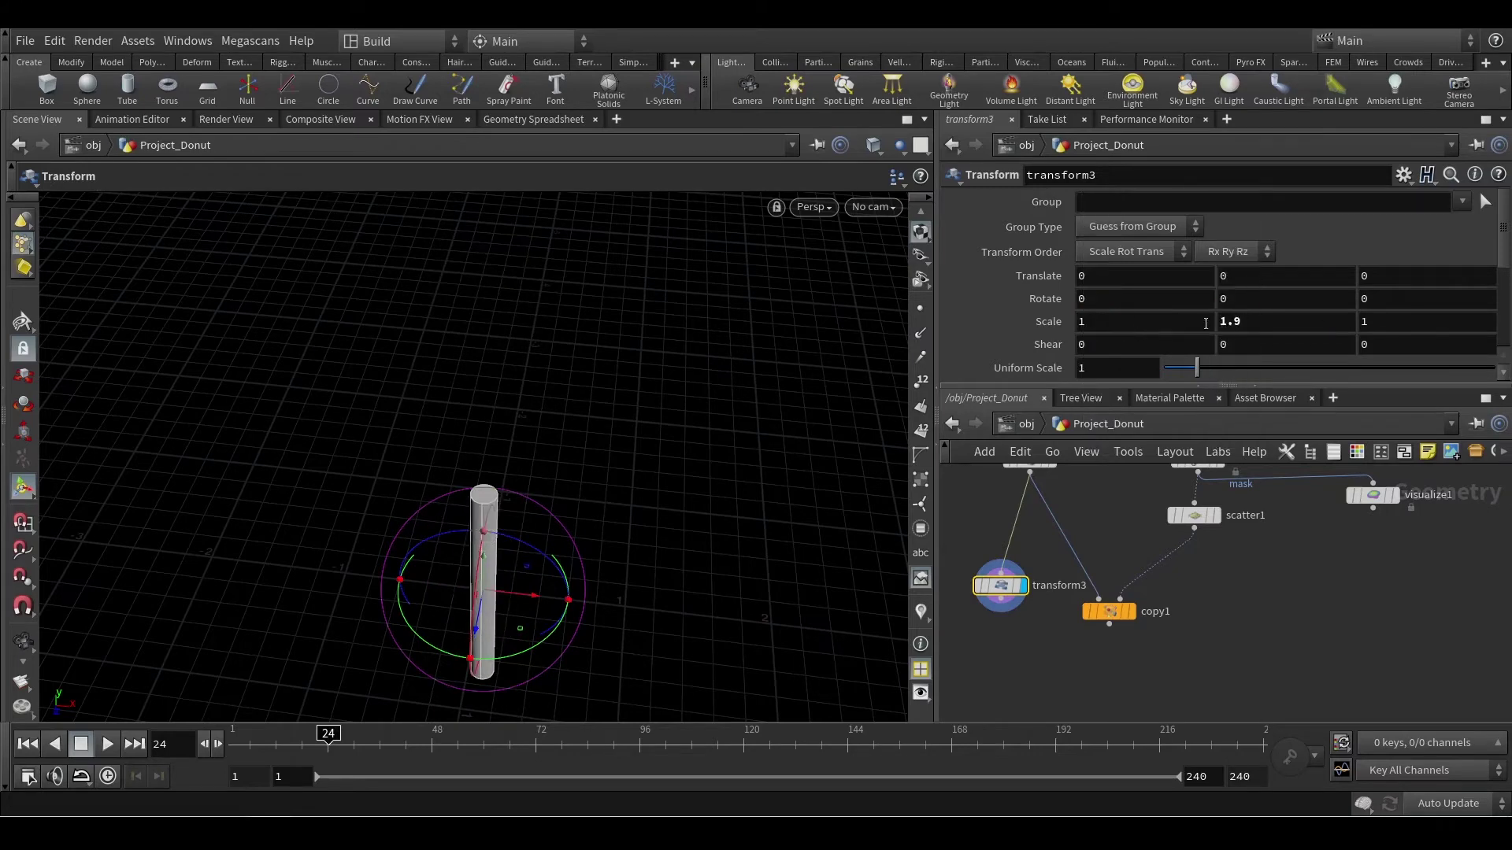
pyautogui.hotkey('ctrl', 'z')
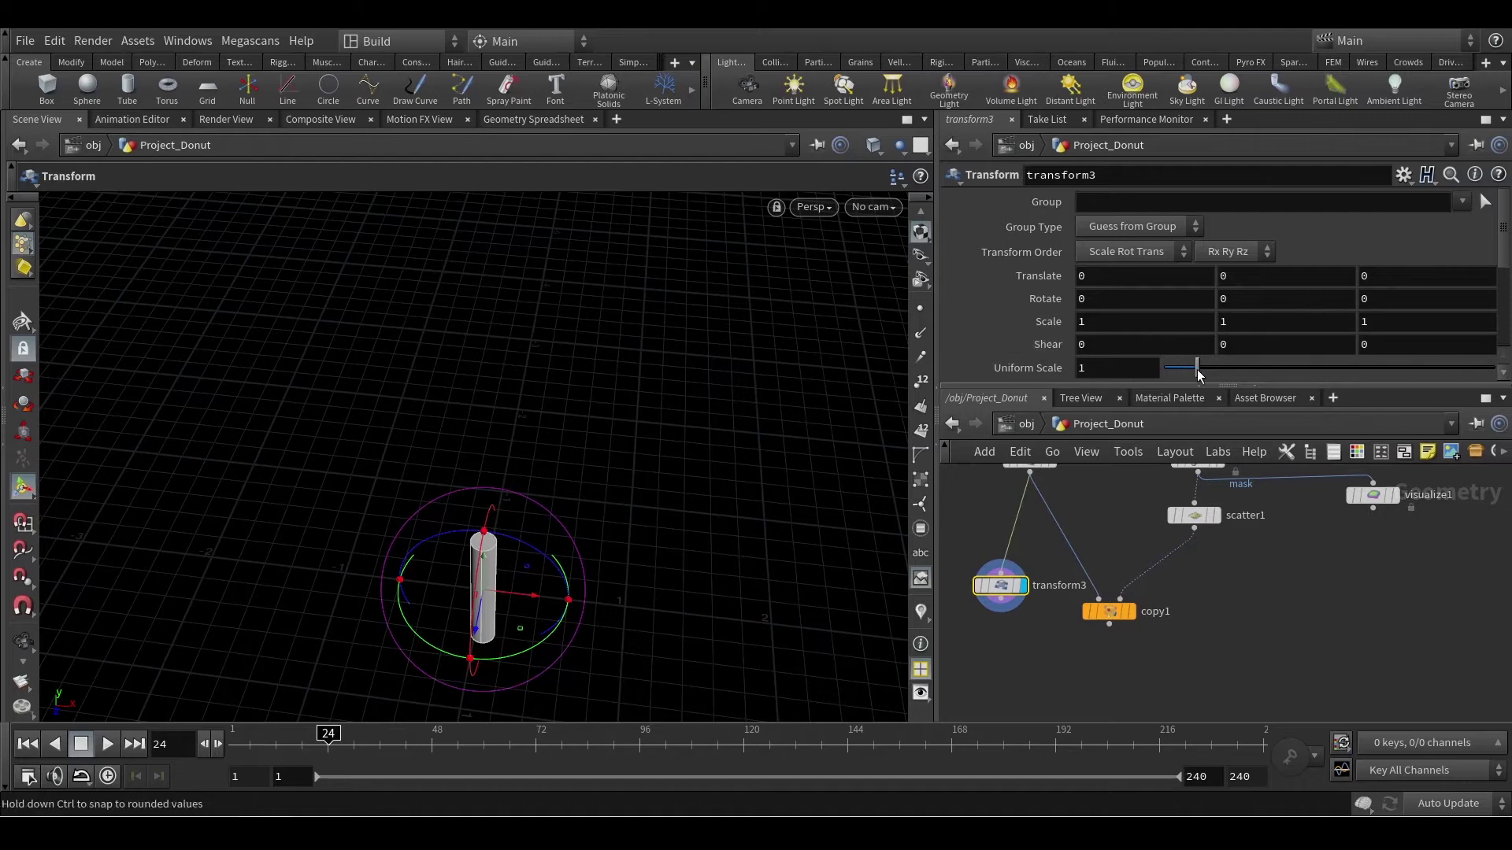
pyautogui.moveTo(1198, 374)
pyautogui.mouseDown()
pyautogui.moveTo(1230, 373)
pyautogui.moveTo(1217, 373)
pyautogui.mouseUp()
pyautogui.hotkey('ctrl', 'z')
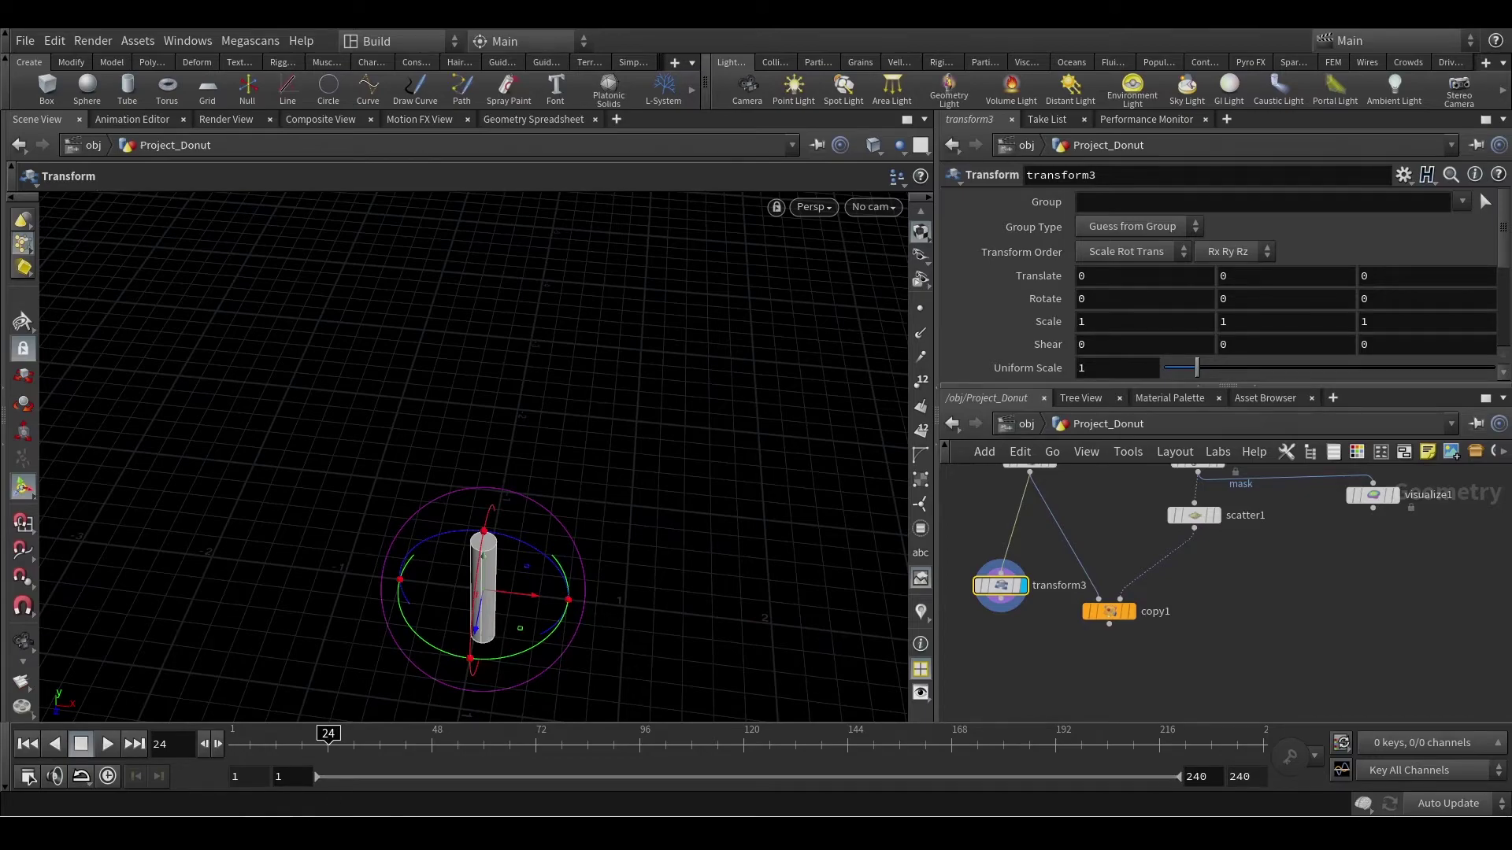
# Step: Switch to the browser documentation and compare the types of the pscale and scale attributes
pyautogui.hotkey('alt', 'Tab')
pyautogui.moveTo(527, 383); pyautogui.dragTo(480, 381)
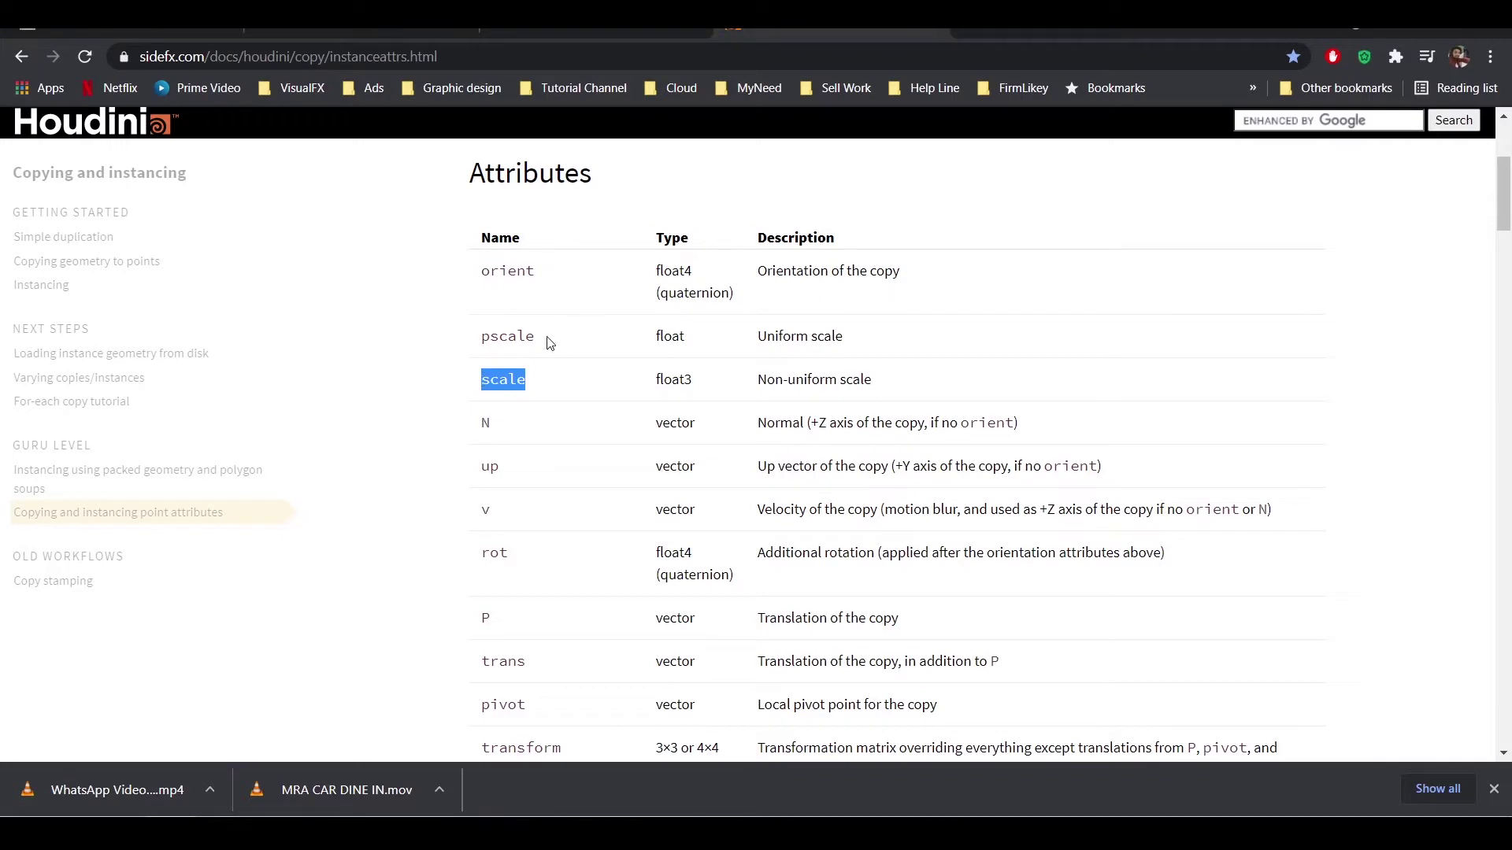
pyautogui.moveTo(549, 344); pyautogui.dragTo(480, 383)
pyautogui.moveTo(692, 382); pyautogui.dragTo(663, 382)
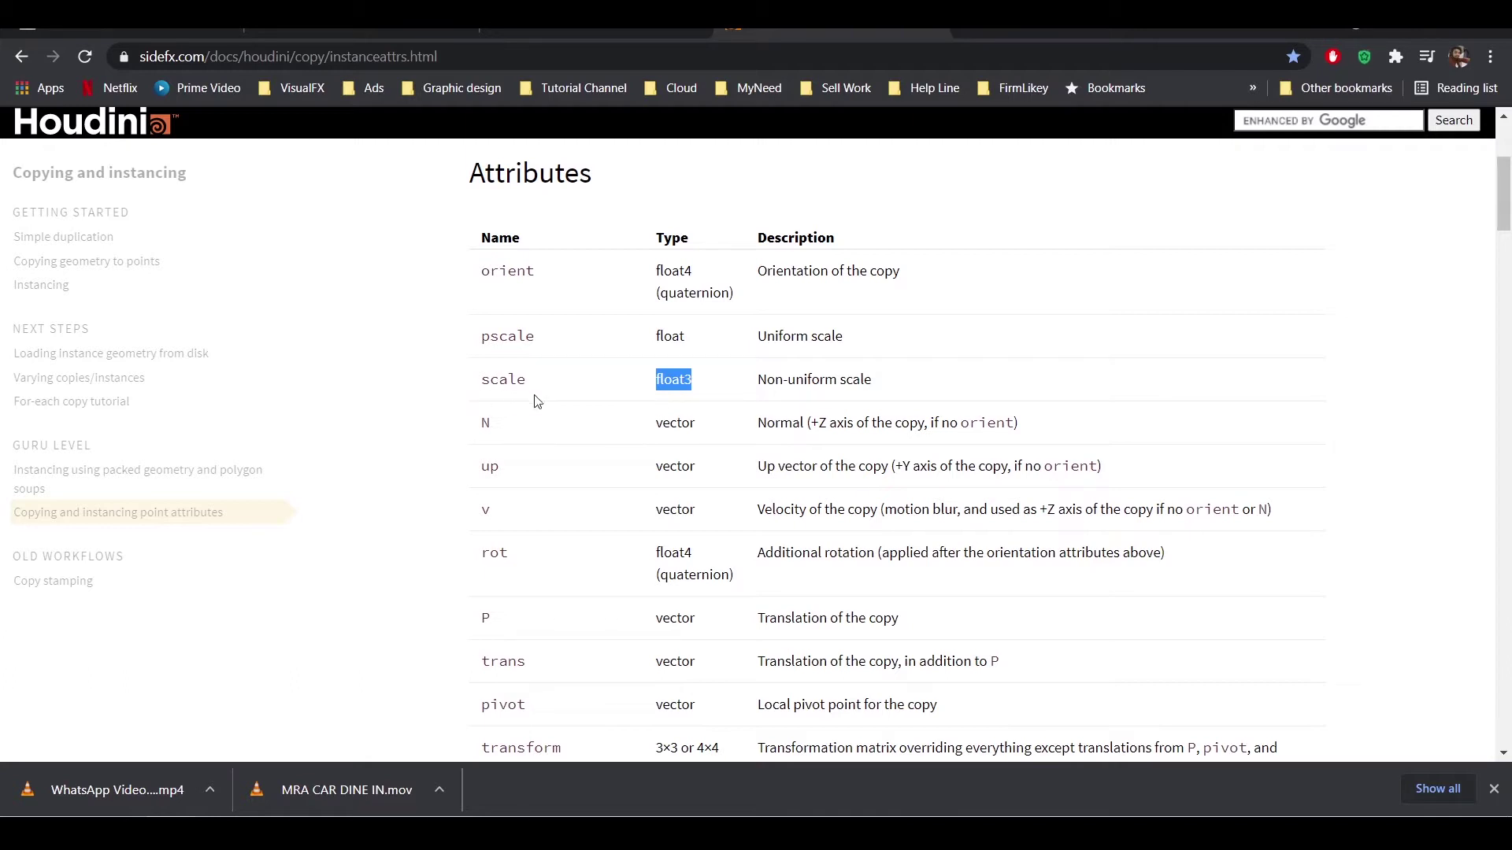
pyautogui.doubleClick(658, 334)
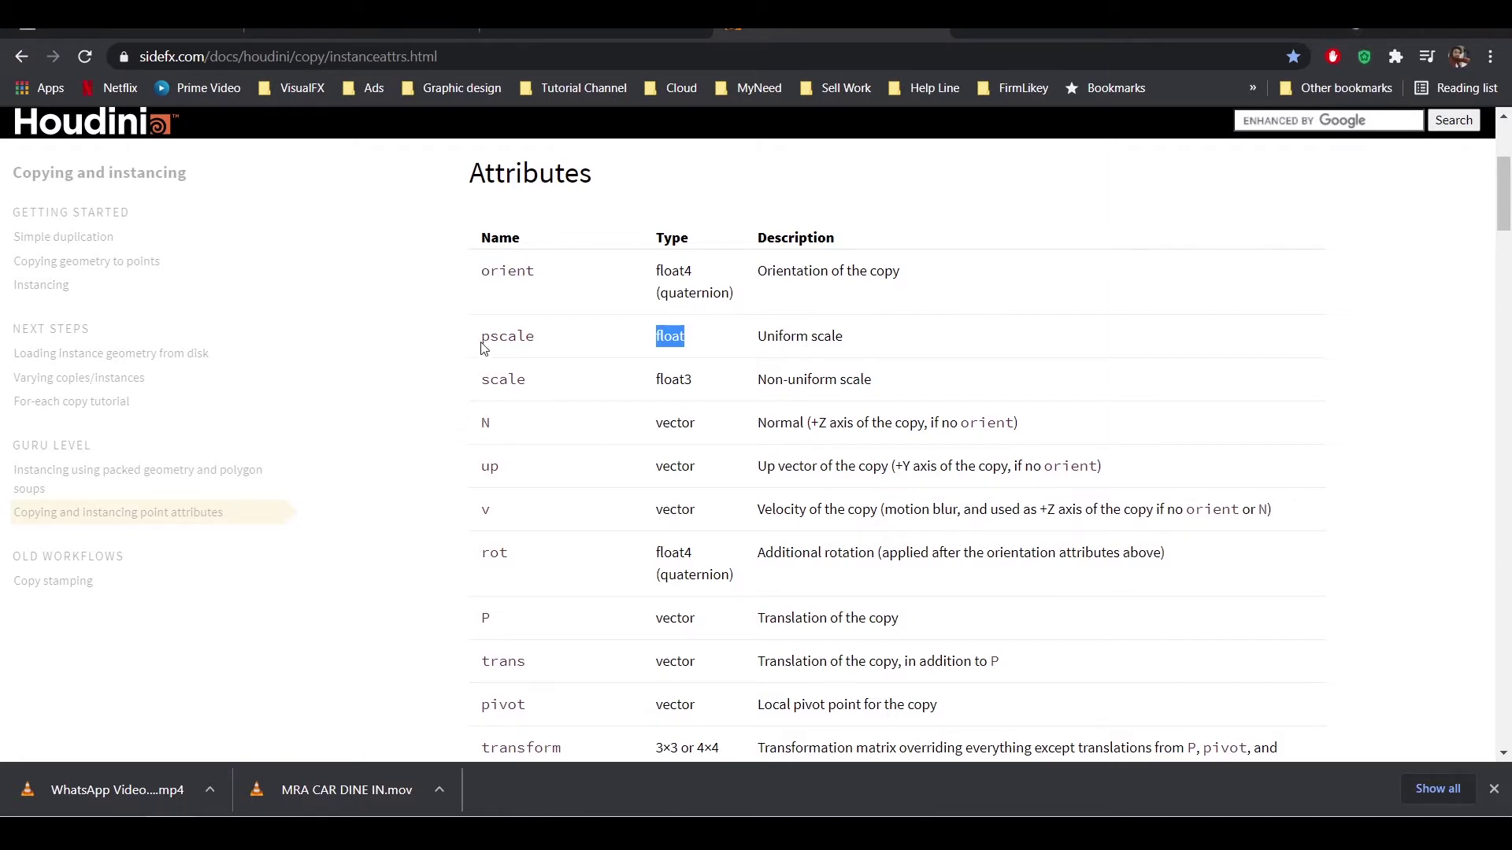
pyautogui.moveTo(482, 344); pyautogui.dragTo(536, 347)
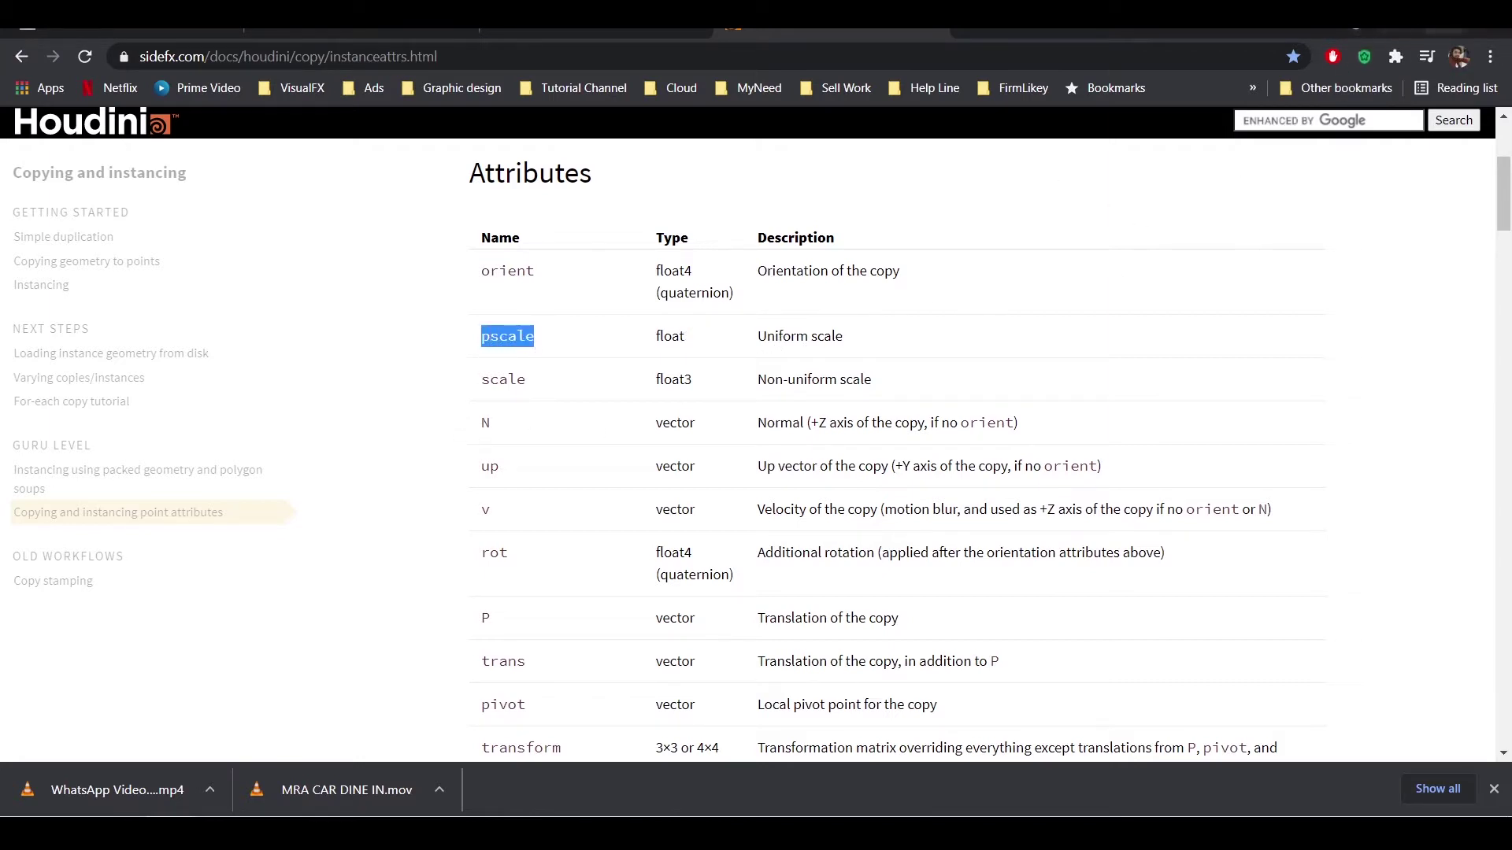
# Step: Switch to Houdini, insert an Attribute Create node between scatter1 and copy1, and display the copy1 result
pyautogui.click(1401, 31)
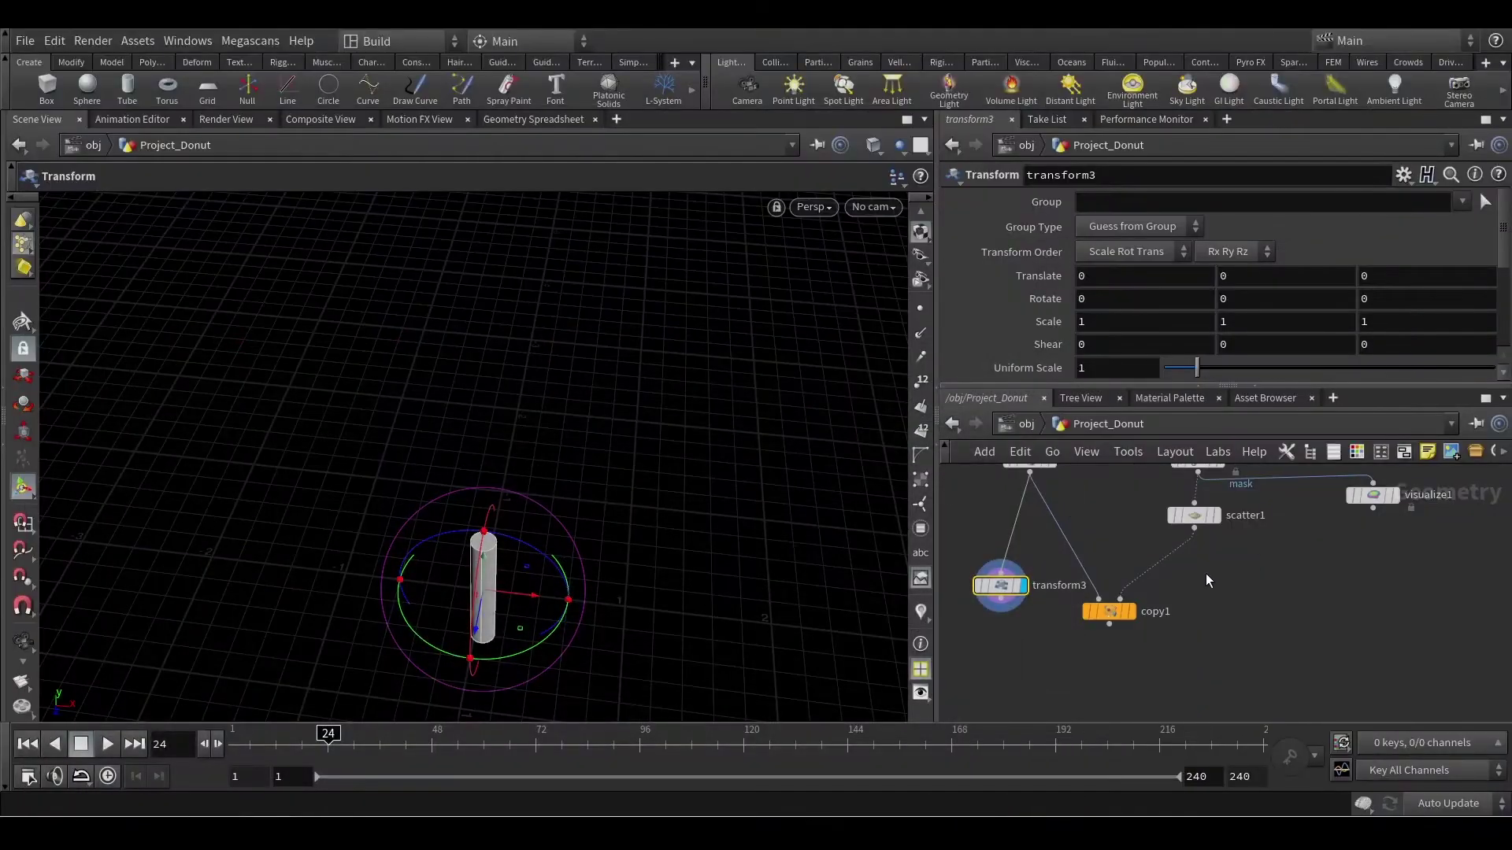
pyautogui.click(1161, 562)
pyautogui.press('Tab')
pyautogui.write('atcr')
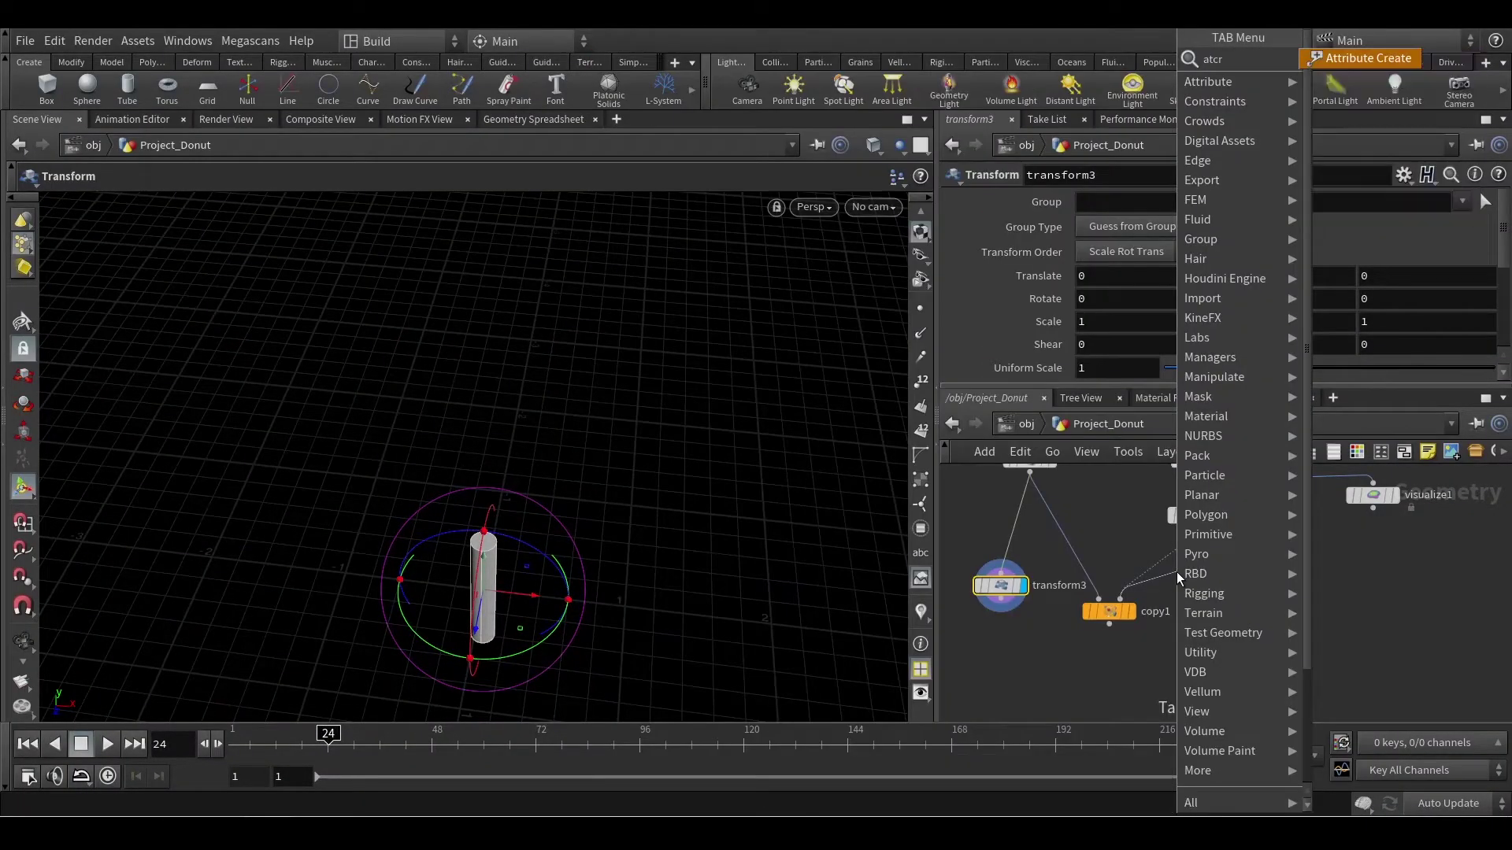
pyautogui.press('Return')
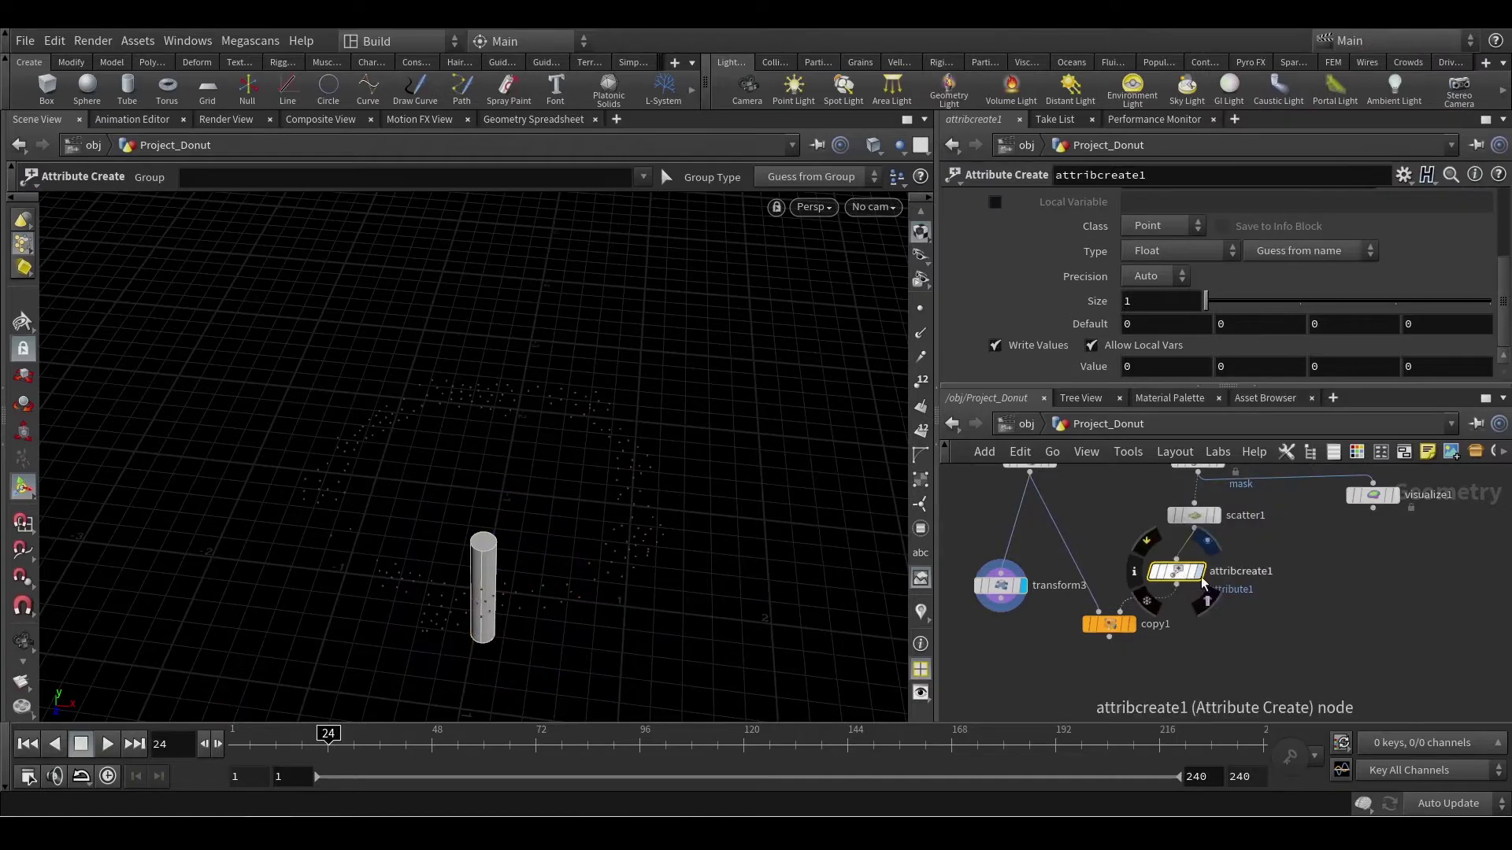
pyautogui.click(1176, 572)
pyautogui.click(1131, 624)
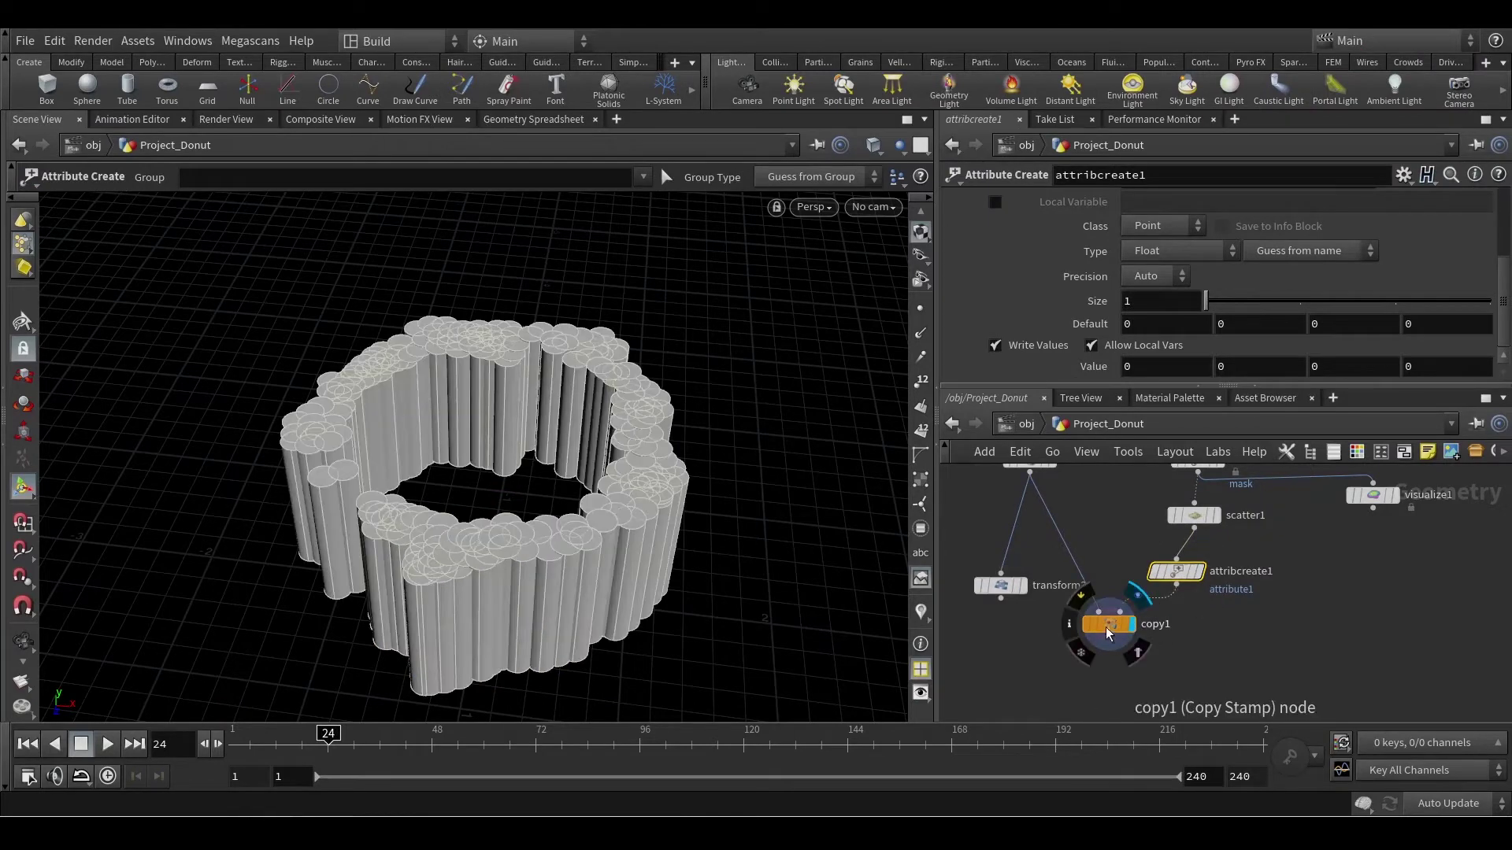
# Step: Delete the transform3 node from the network
pyautogui.click(1107, 624)
pyautogui.moveTo(970, 529); pyautogui.dragTo(1020, 626)
pyautogui.press('Delete')
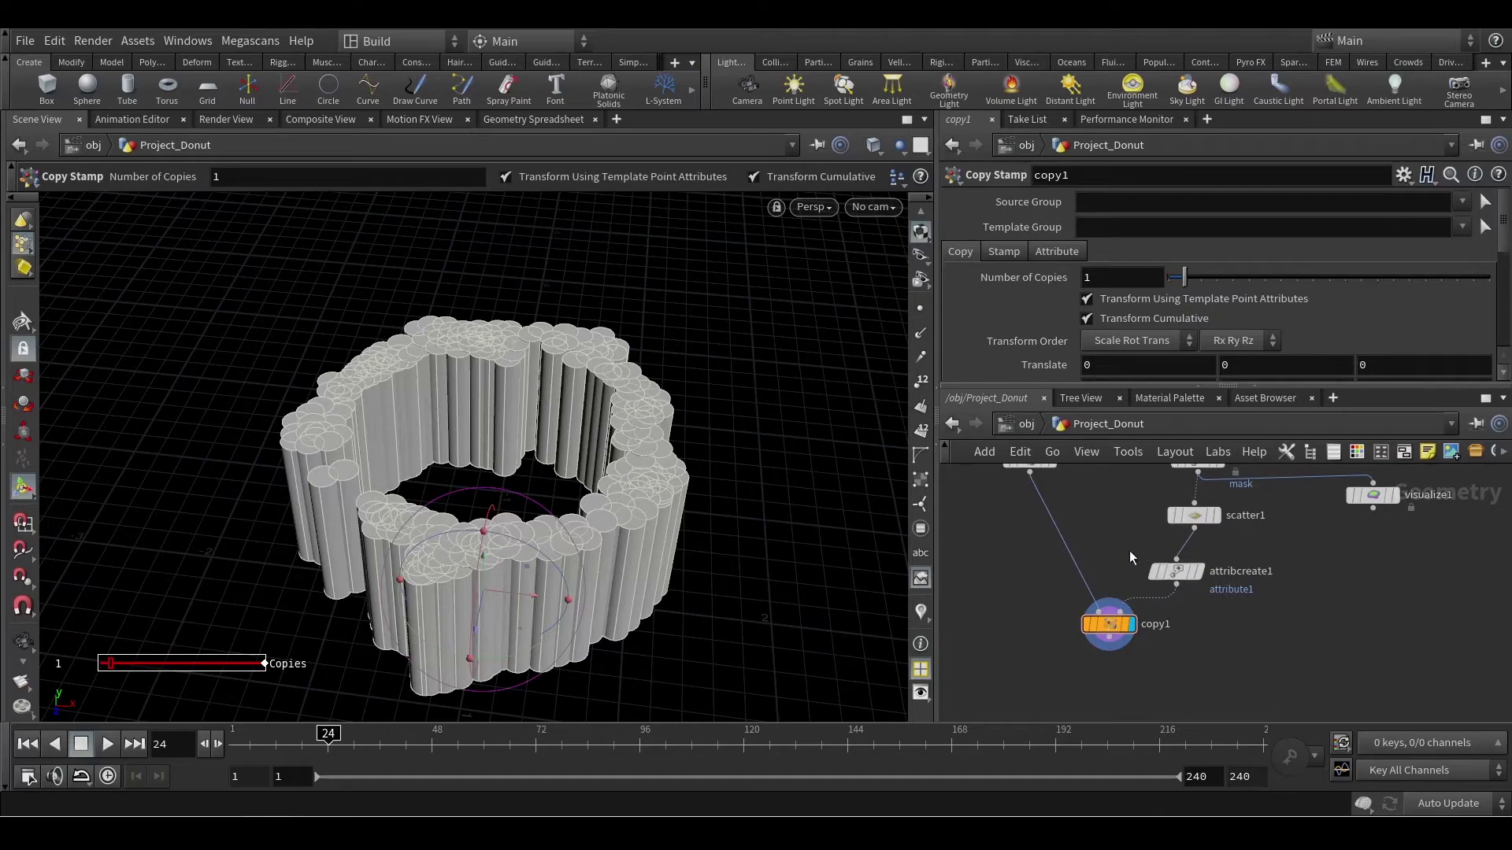
# Step: Check the attribute name in the documentation and name the Attribute Create node's attribute pscale
pyautogui.click(1177, 572)
pyautogui.scroll(3, 1406, 274)
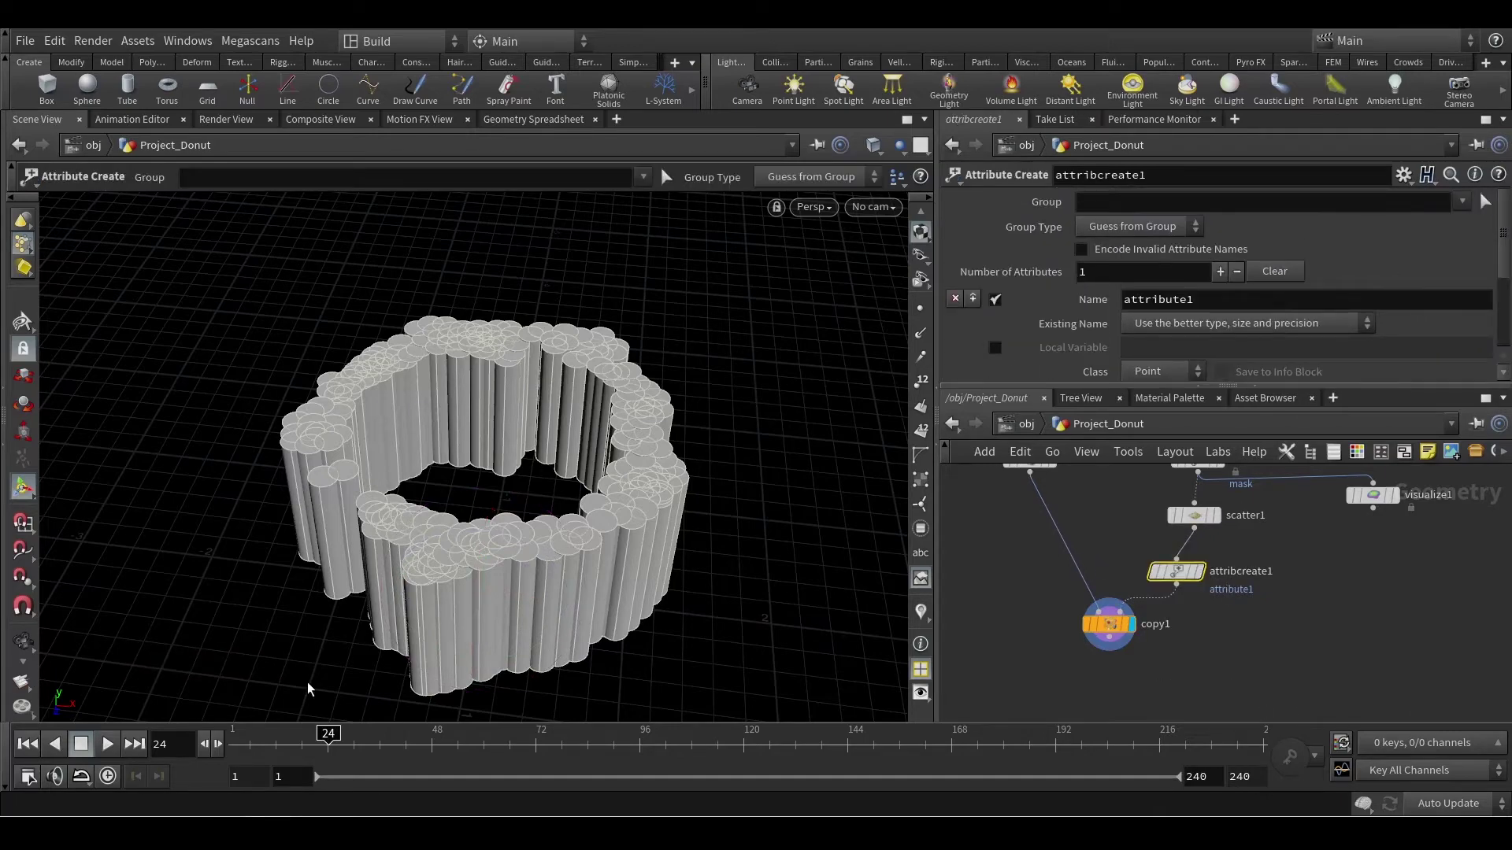
pyautogui.hotkey('alt', 'Tab')
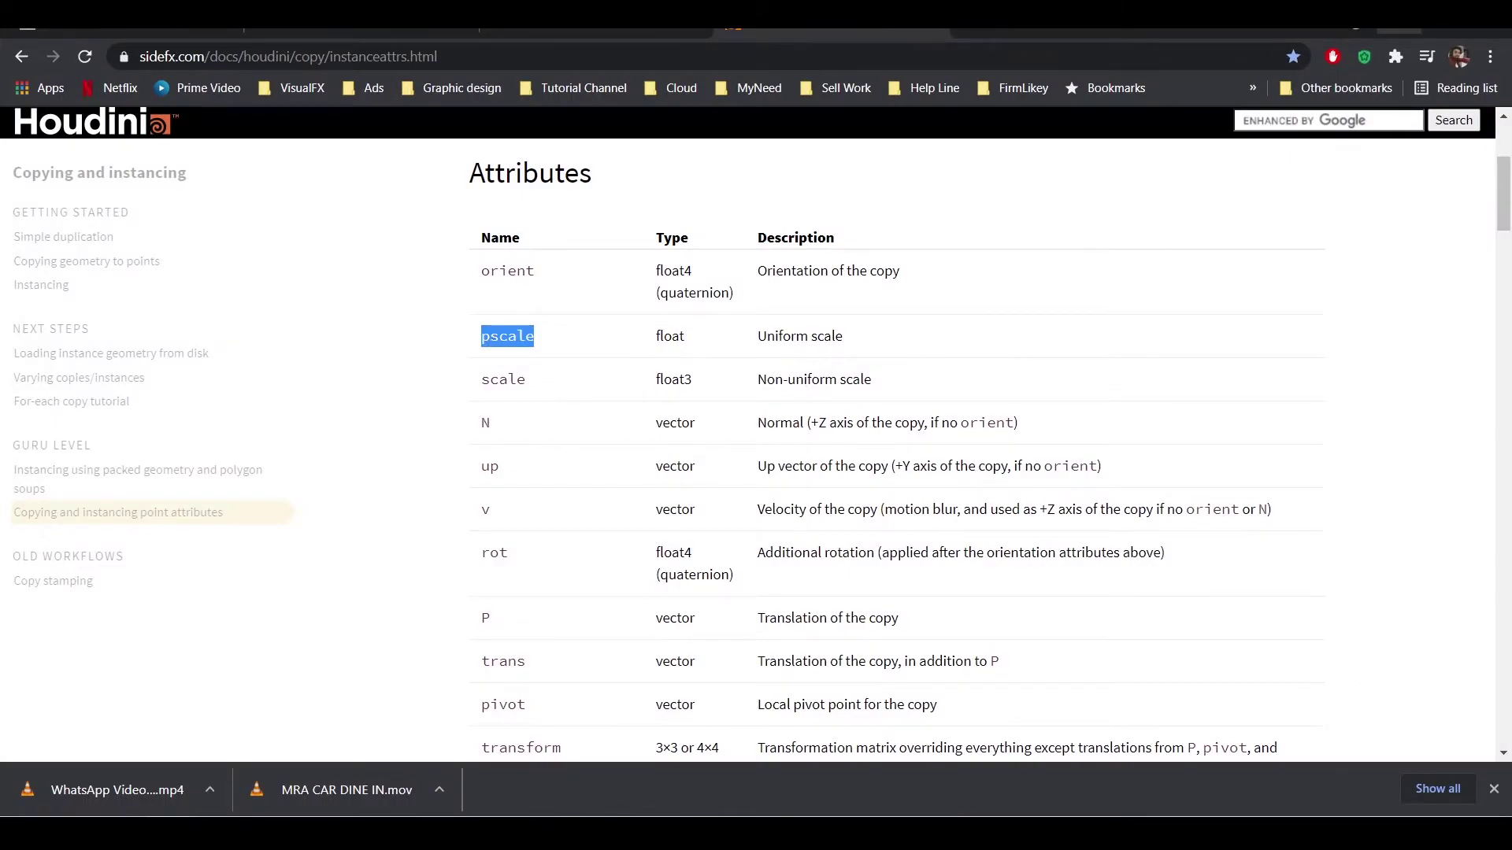
pyautogui.hotkey('alt', 'Tab')
pyautogui.click(1205, 299)
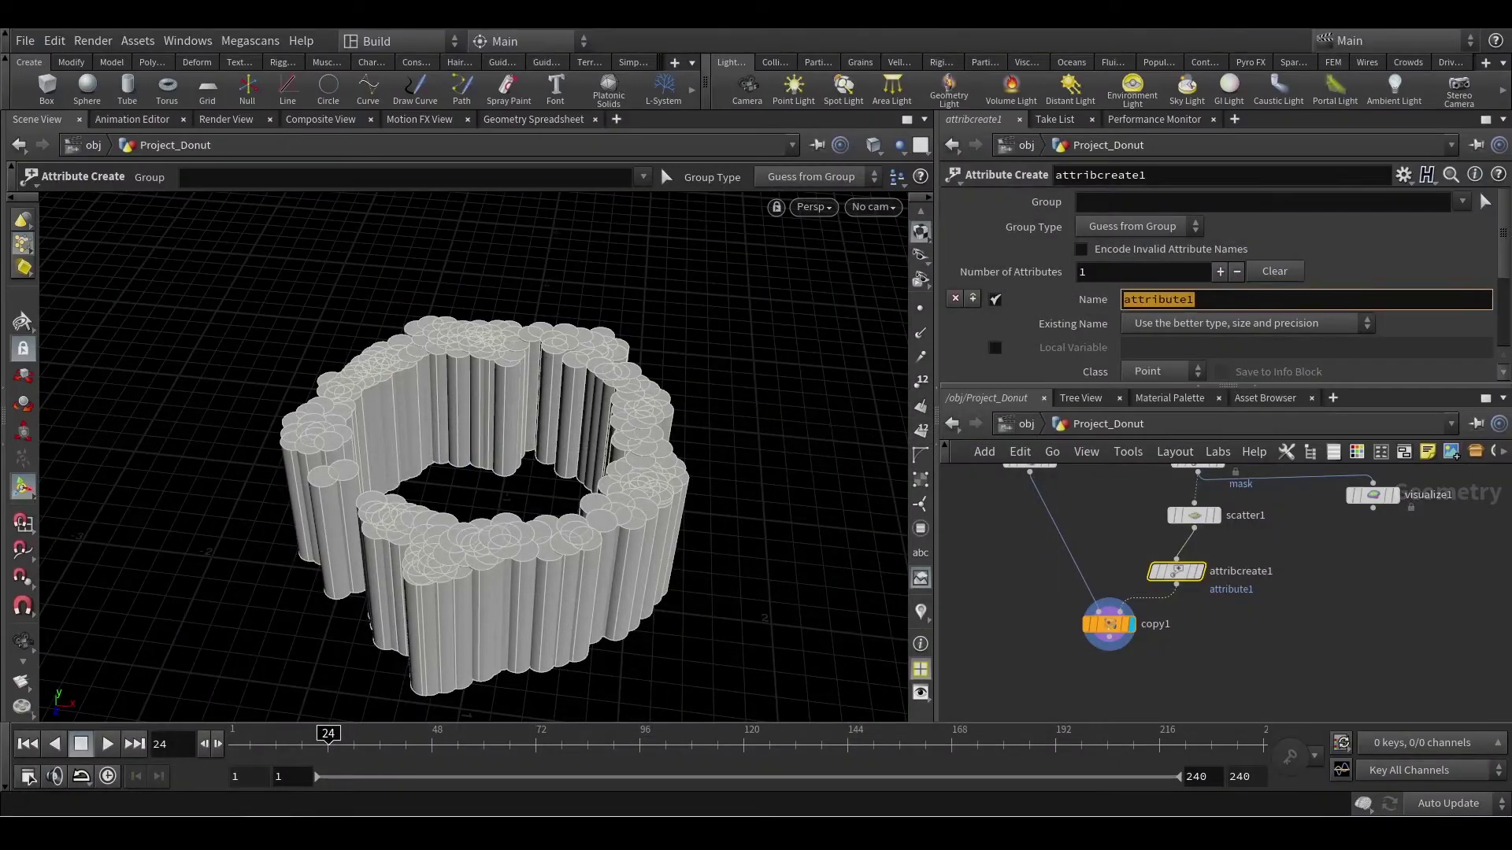
pyautogui.write('pscale')
pyautogui.press('Return')
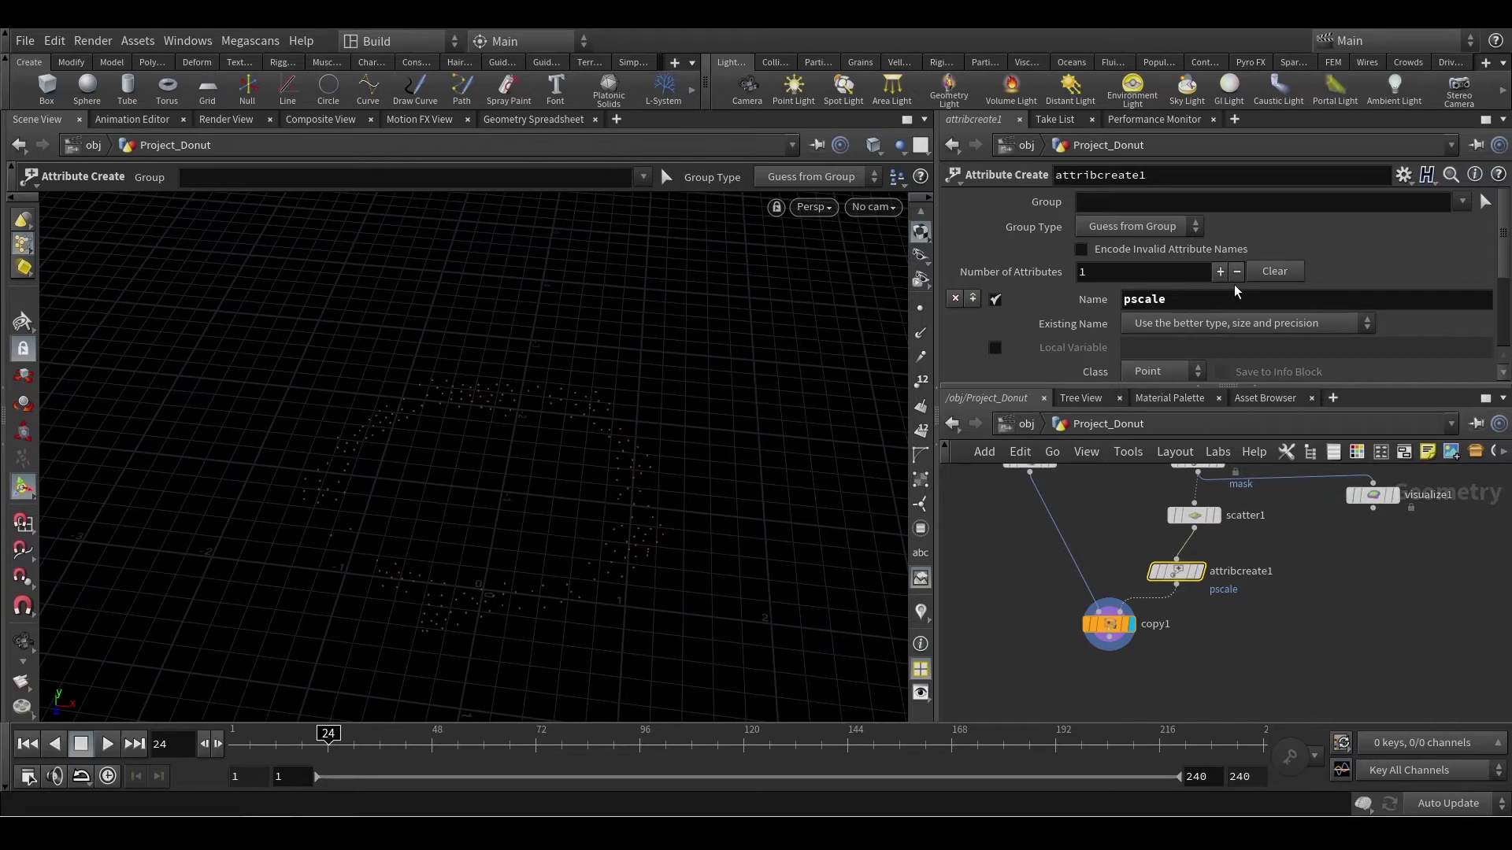
# Step: Set the first value component of the pscale attribute to 1
pyautogui.scroll(-2, 1132, 318)
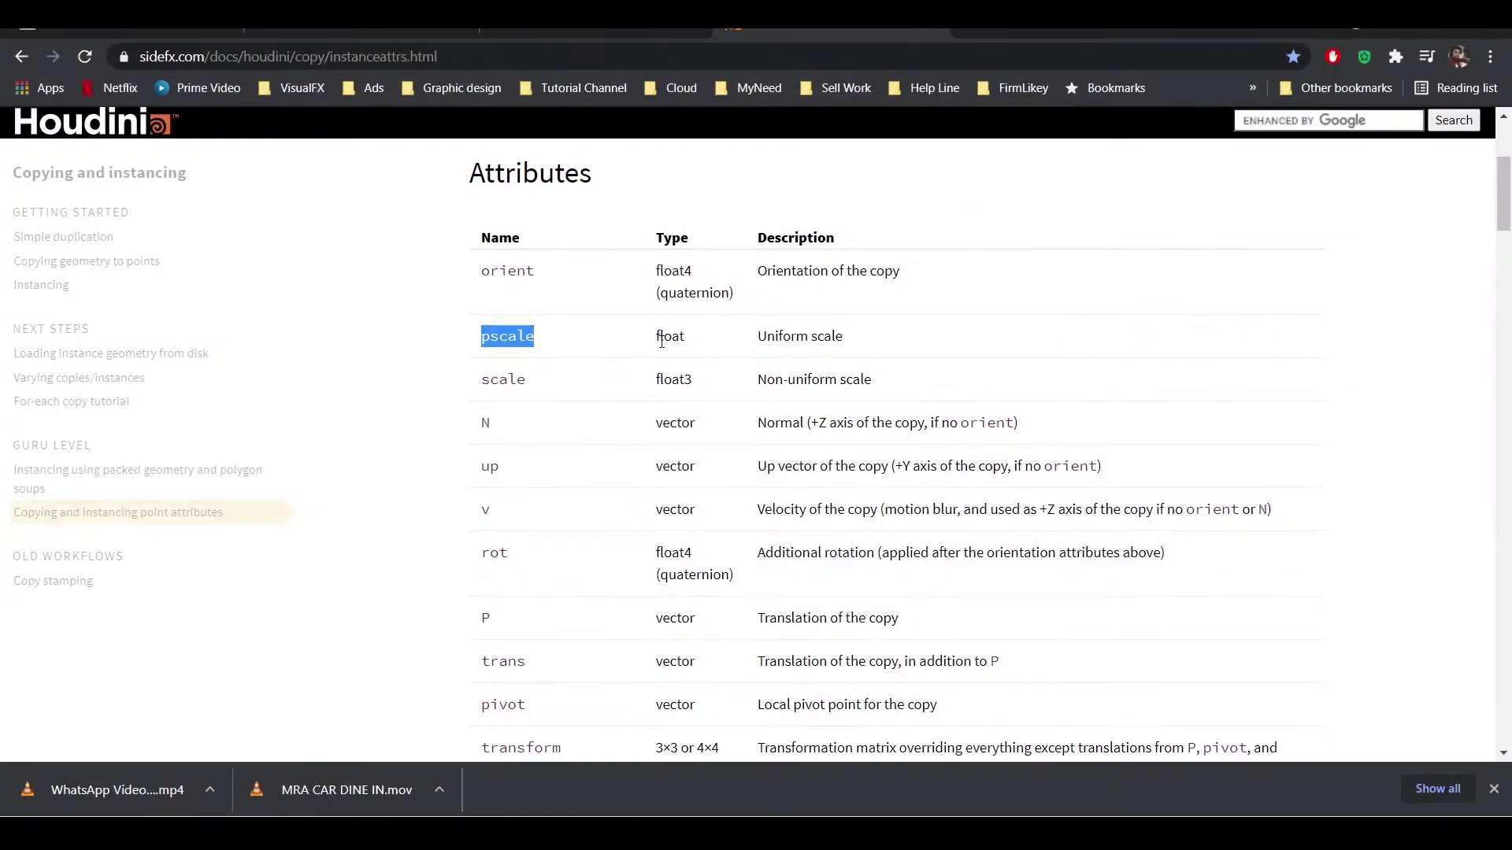
pyautogui.click(1389, 29)
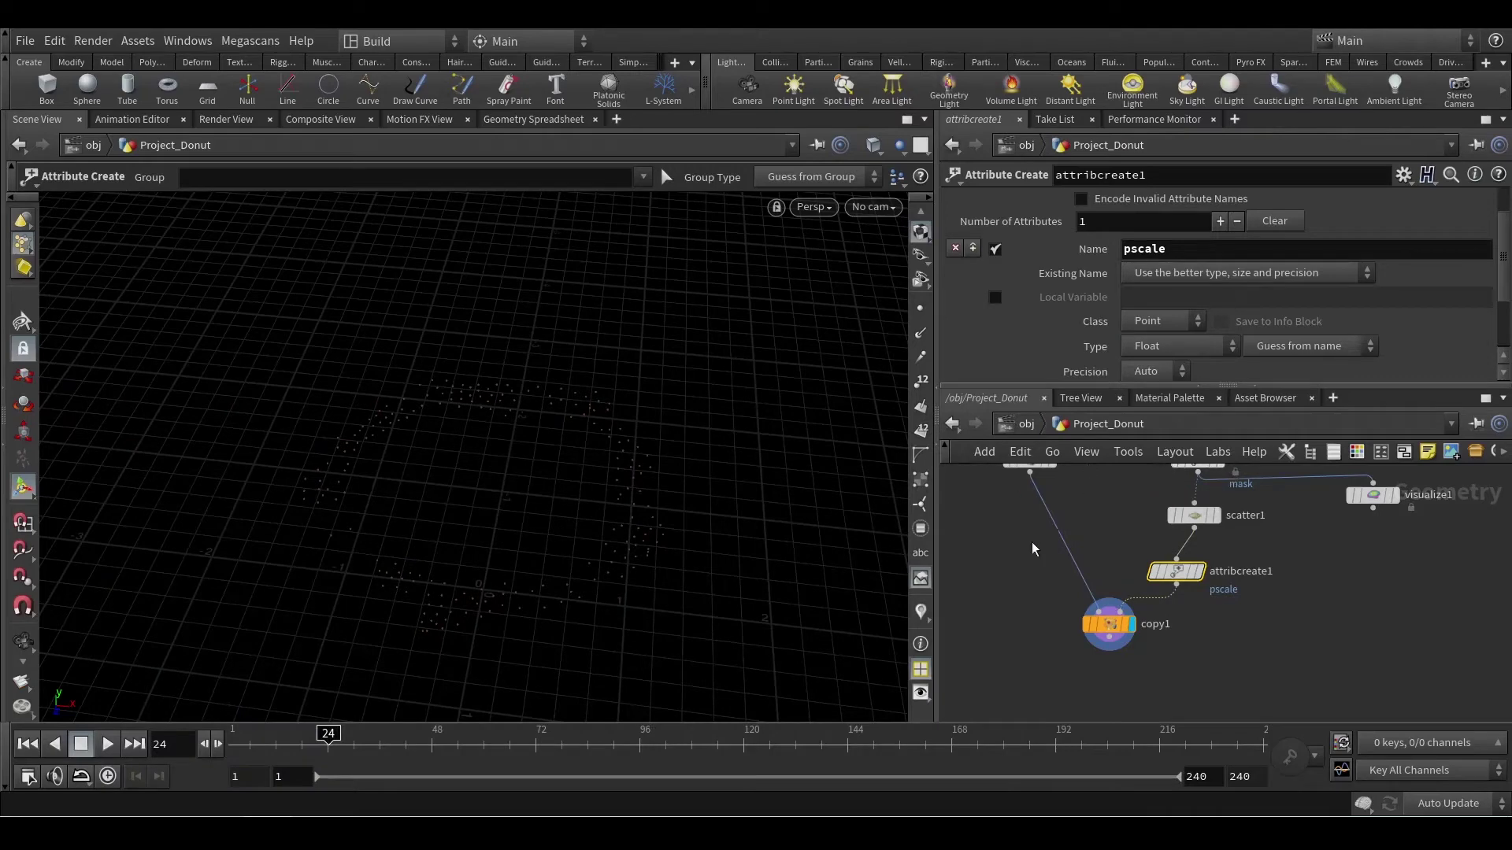
pyautogui.moveTo(1002, 601); pyautogui.dragTo(1082, 634, button='middle')
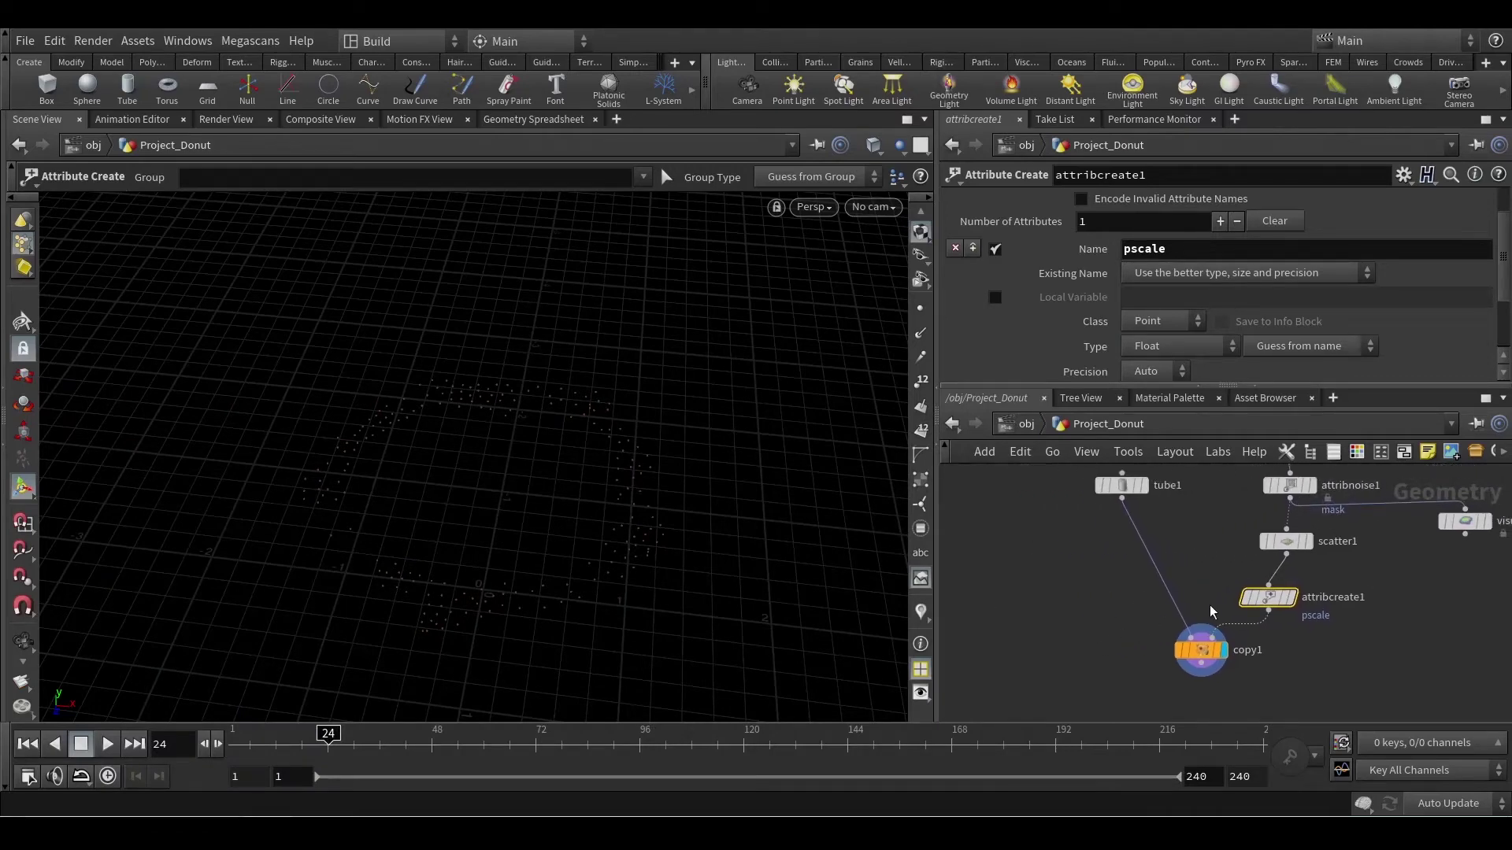
pyautogui.moveTo(1210, 612); pyautogui.dragTo(1123, 583, button='middle')
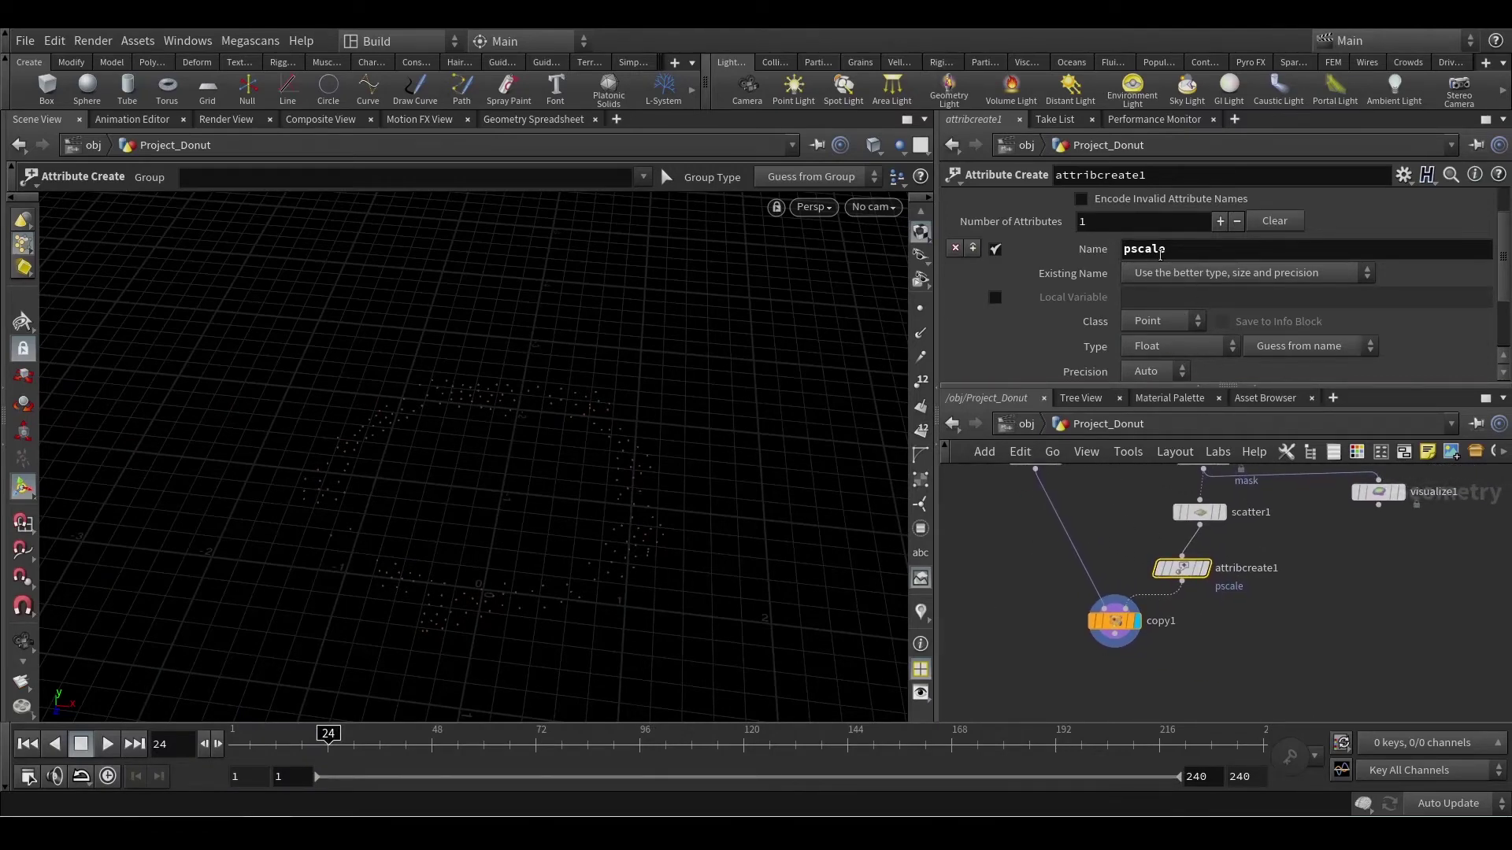
pyautogui.scroll(-4, 1143, 360)
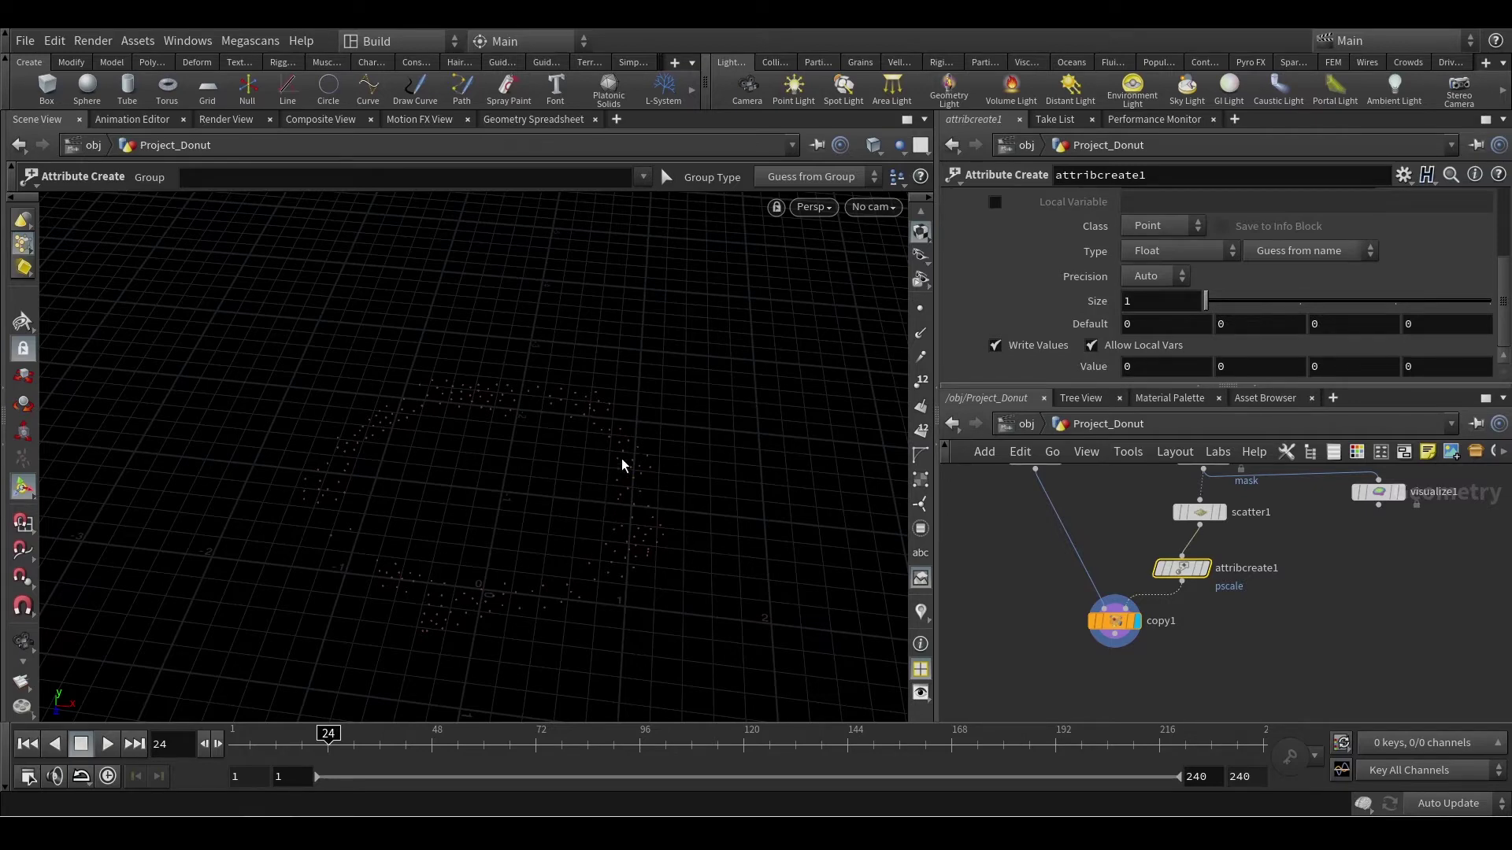
pyautogui.click(1133, 367)
pyautogui.write('1')
pyautogui.press('Return')
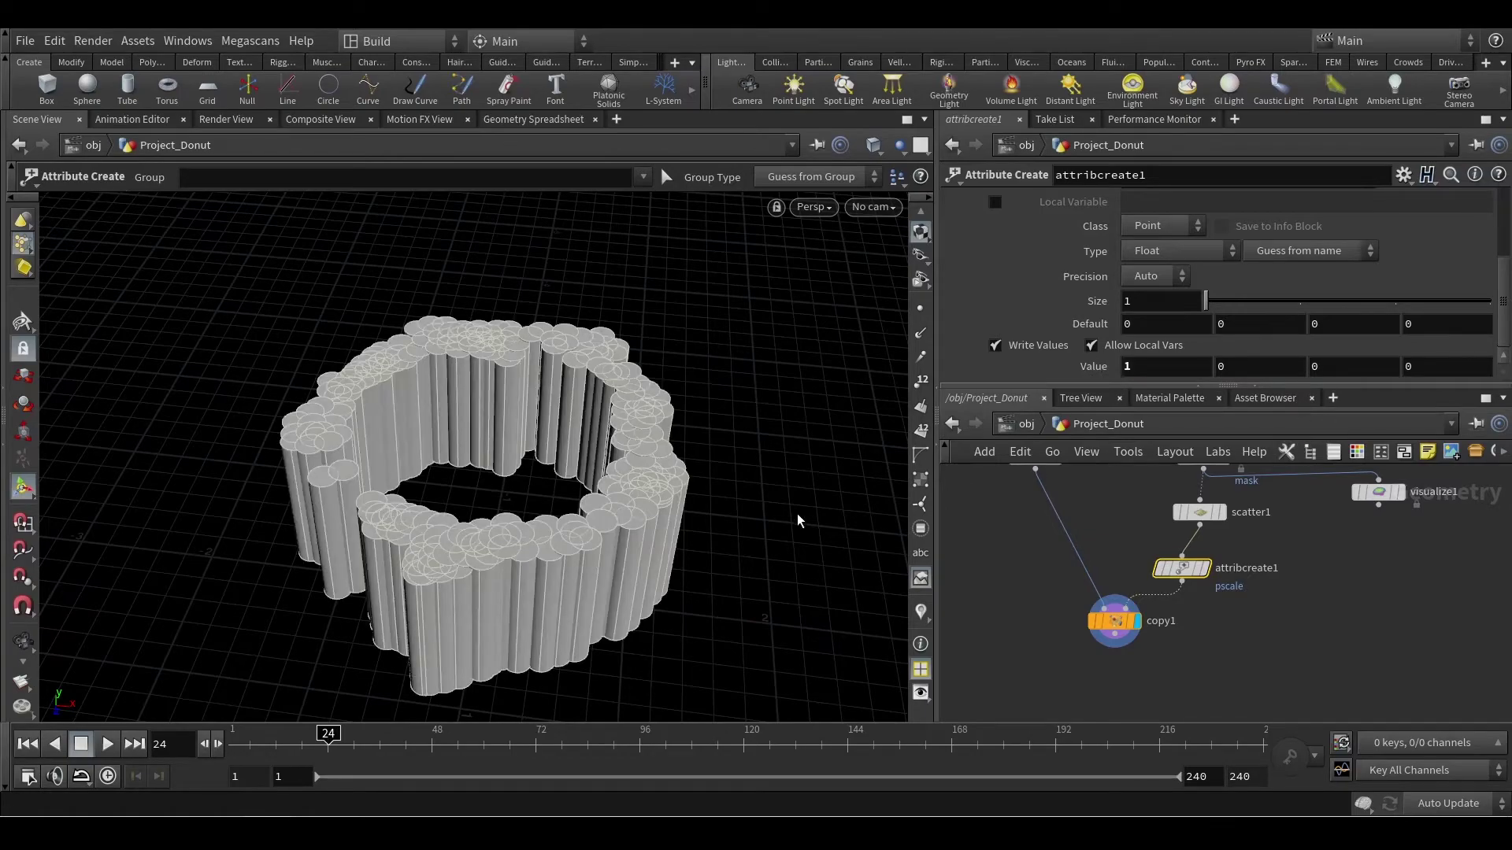
# Step: Move the copy1 node farther below the attribcreate1 node in the network
pyautogui.keyDown('alt'); pyautogui.moveTo(737, 537); pyautogui.dragTo(604, 402); pyautogui.keyUp('alt')
pyautogui.press('Return')
pyautogui.moveTo(1116, 623); pyautogui.dragTo(1092, 664)
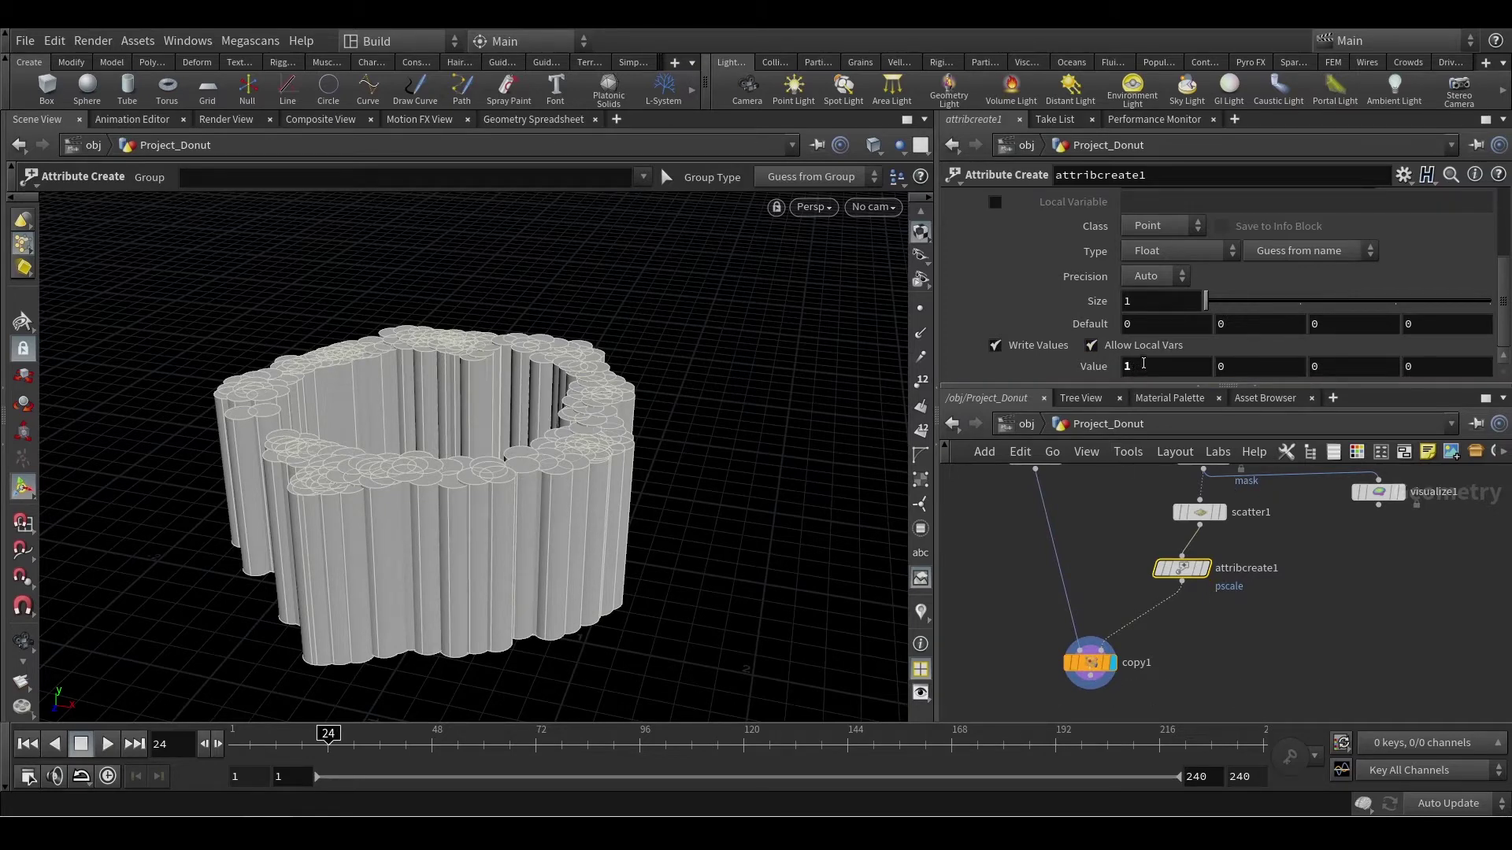
# Step: Add an Attribute Randomize node to the network below attribcreate1
pyautogui.click(1143, 364)
pyautogui.click(1131, 581)
pyautogui.press('Tab')
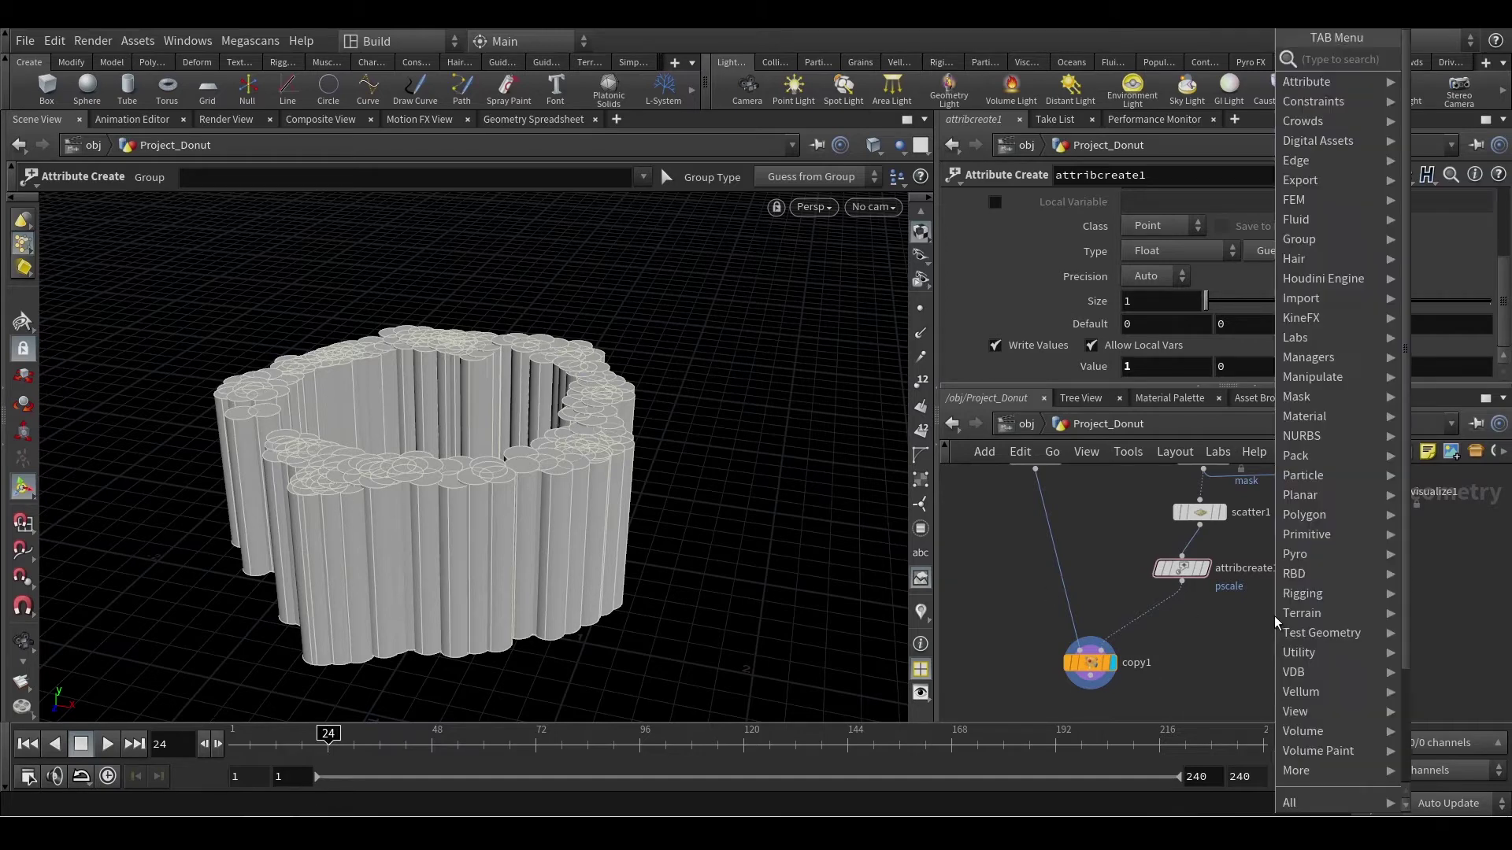
pyautogui.moveTo(1302, 85)
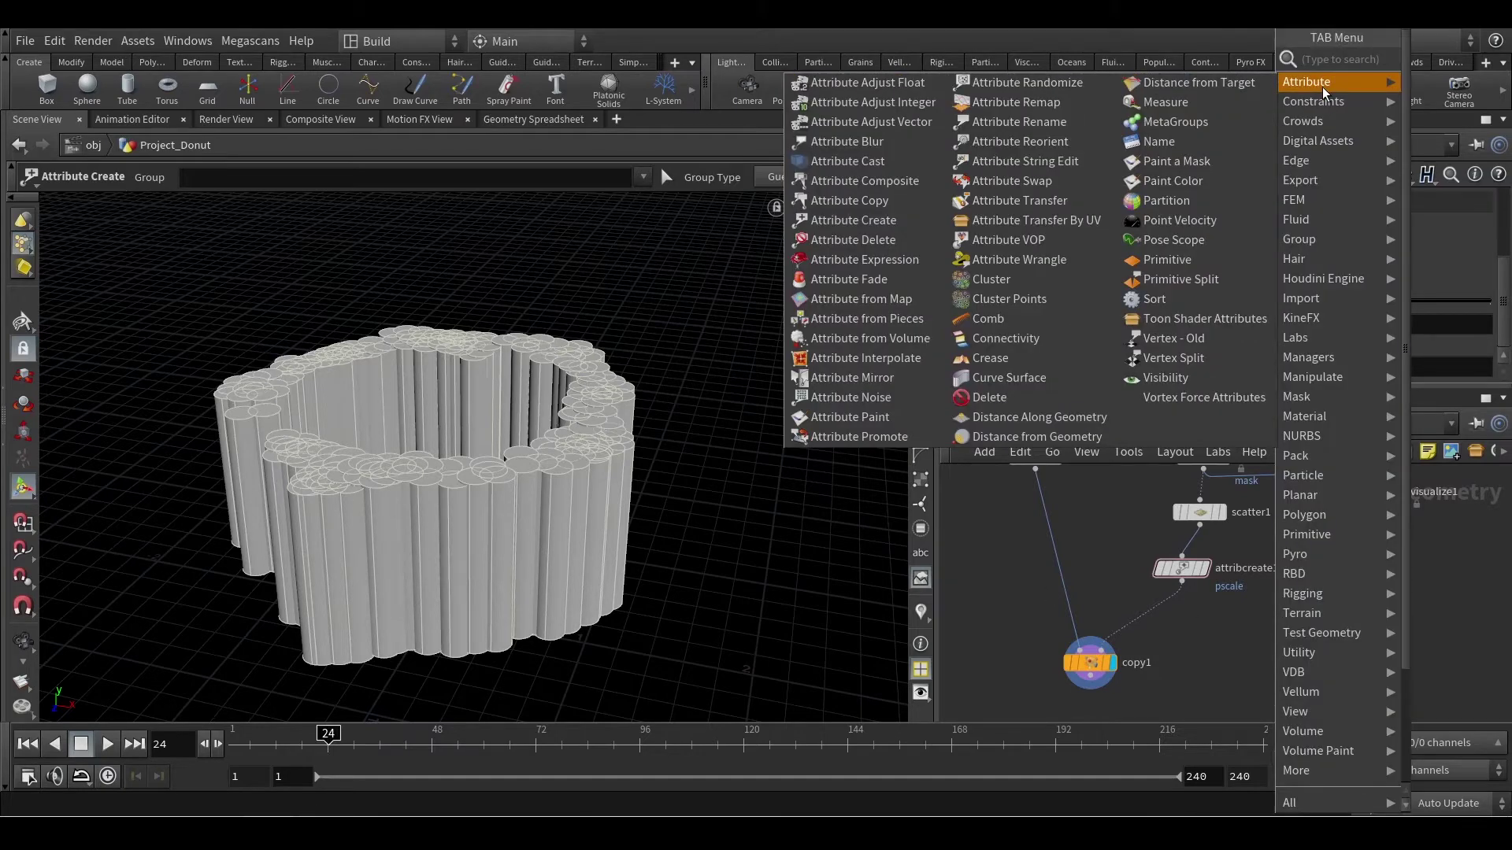
pyautogui.click(1060, 91)
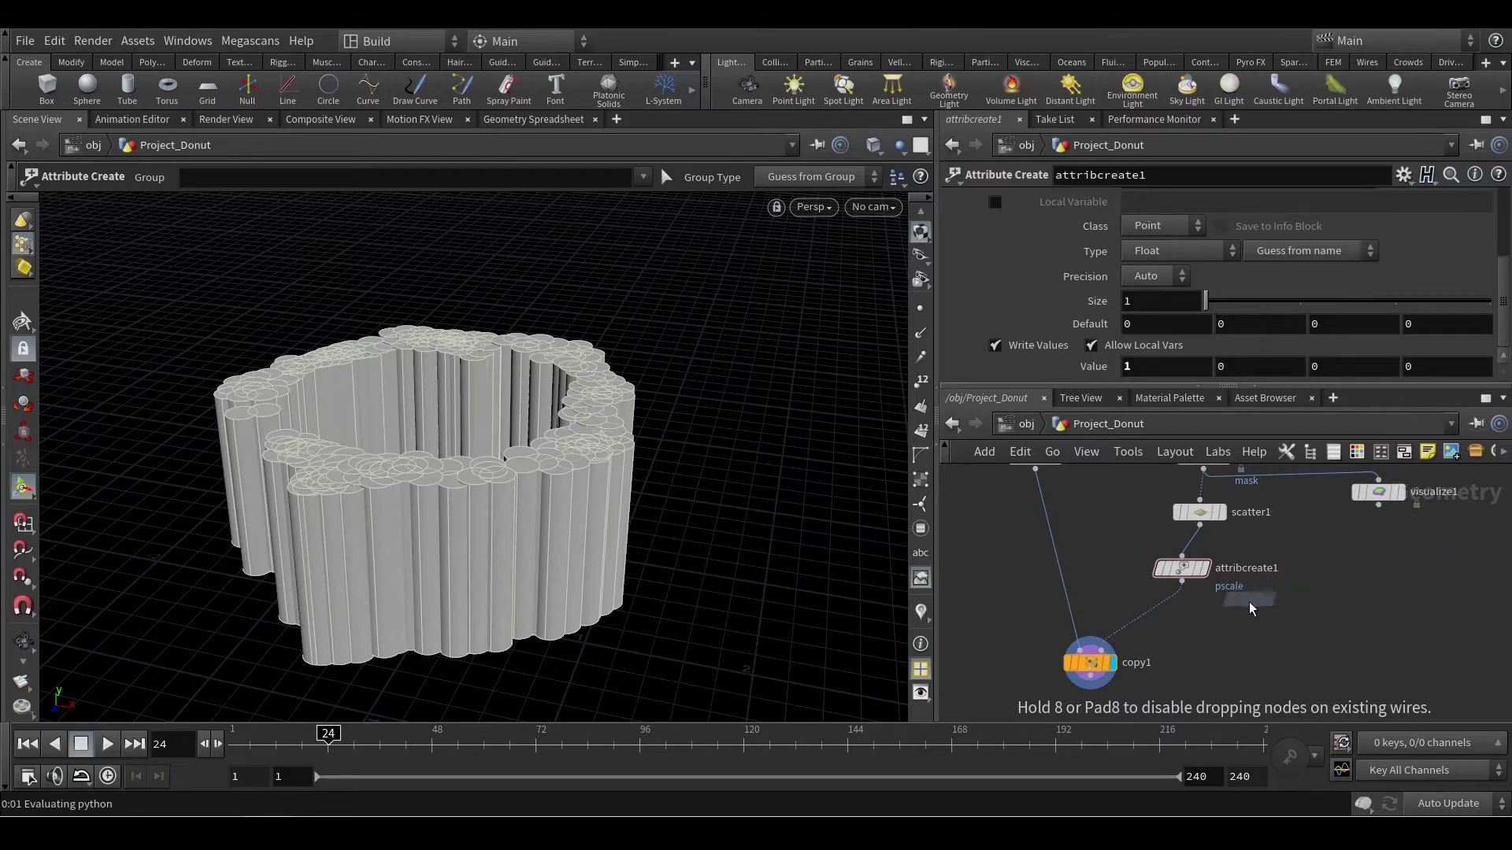
pyautogui.click(1250, 638)
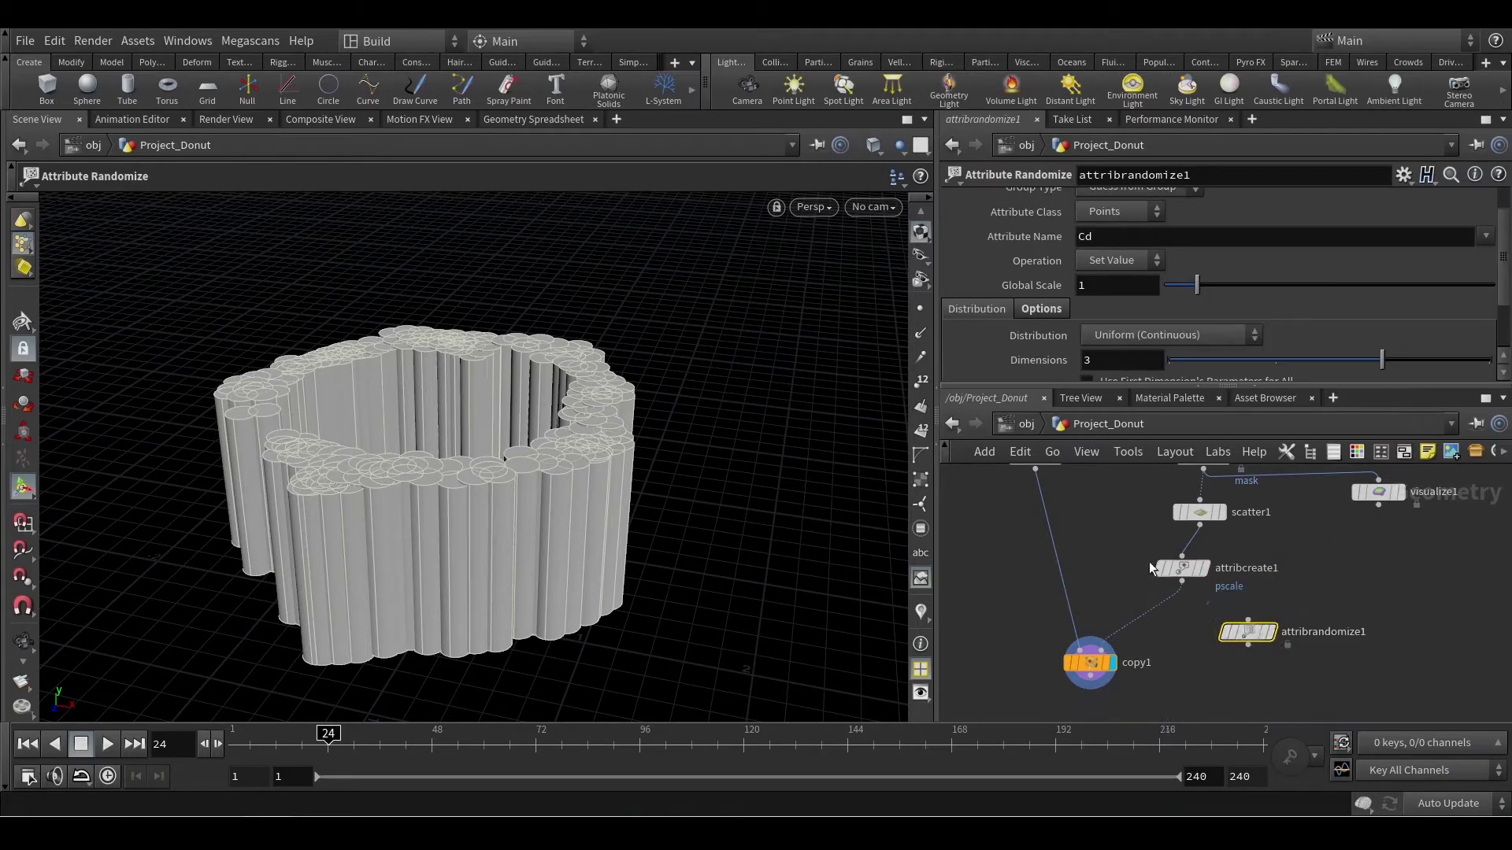
# Step: Delete the attribcreate1 node and insert the Attribute Randomize node into the connection between scatter1 and copy1
pyautogui.doubleClick(1252, 569)
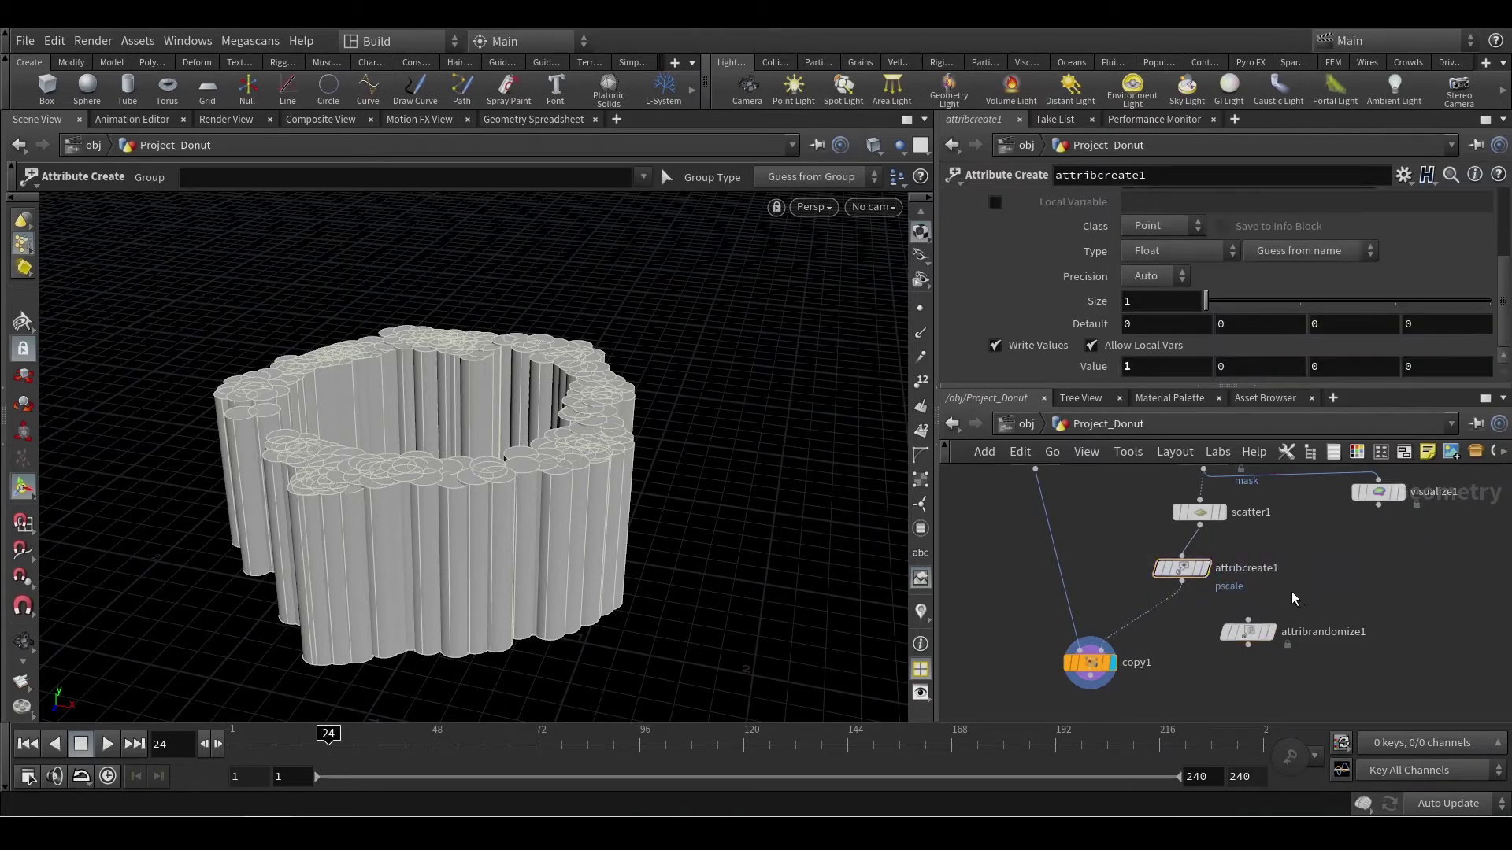
pyautogui.press('Delete')
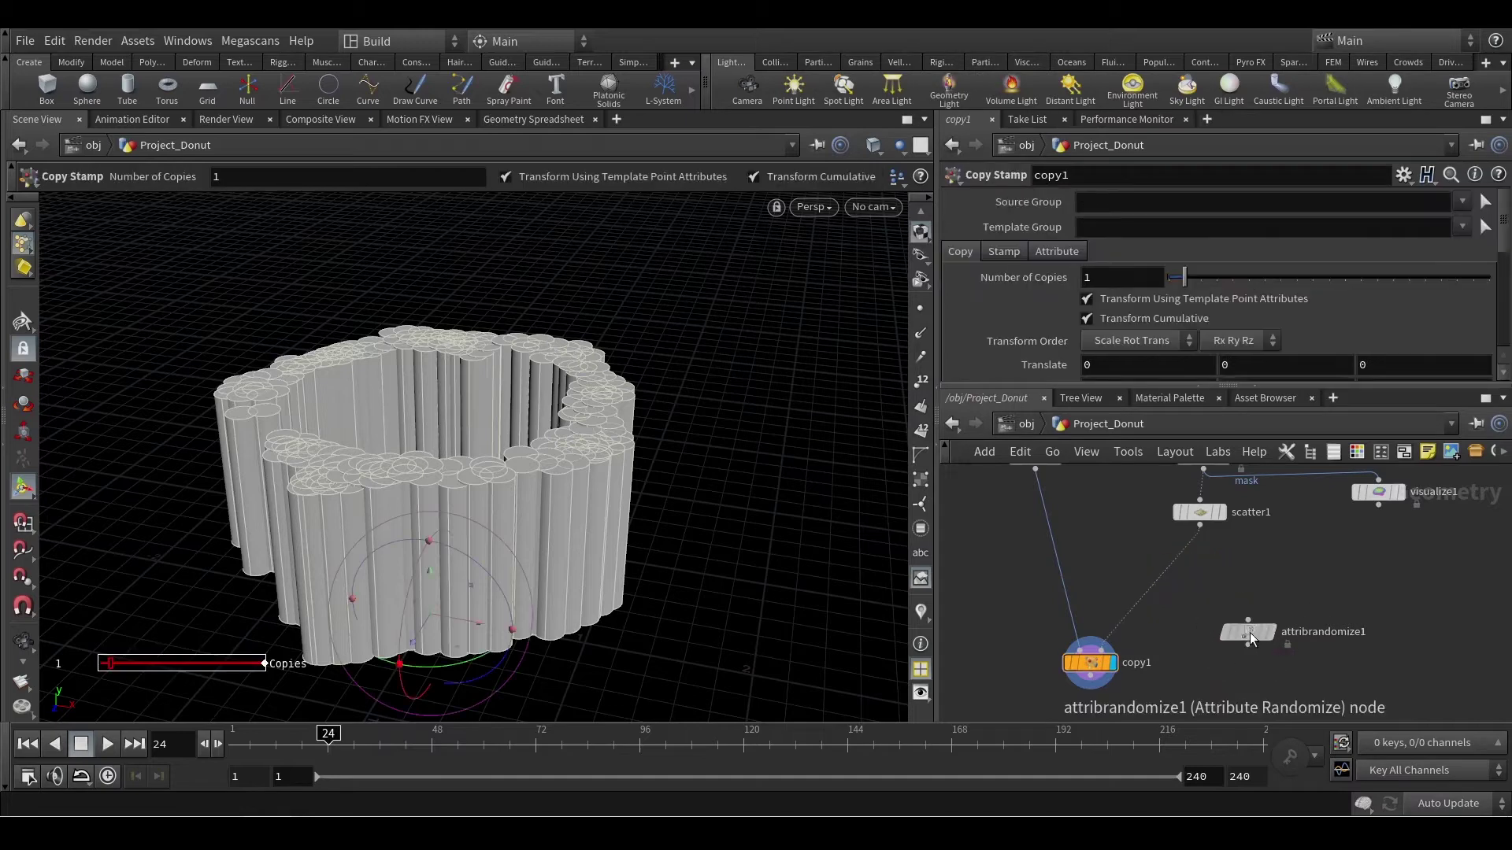
pyautogui.moveTo(1268, 642); pyautogui.dragTo(1198, 582)
pyautogui.click(1198, 580)
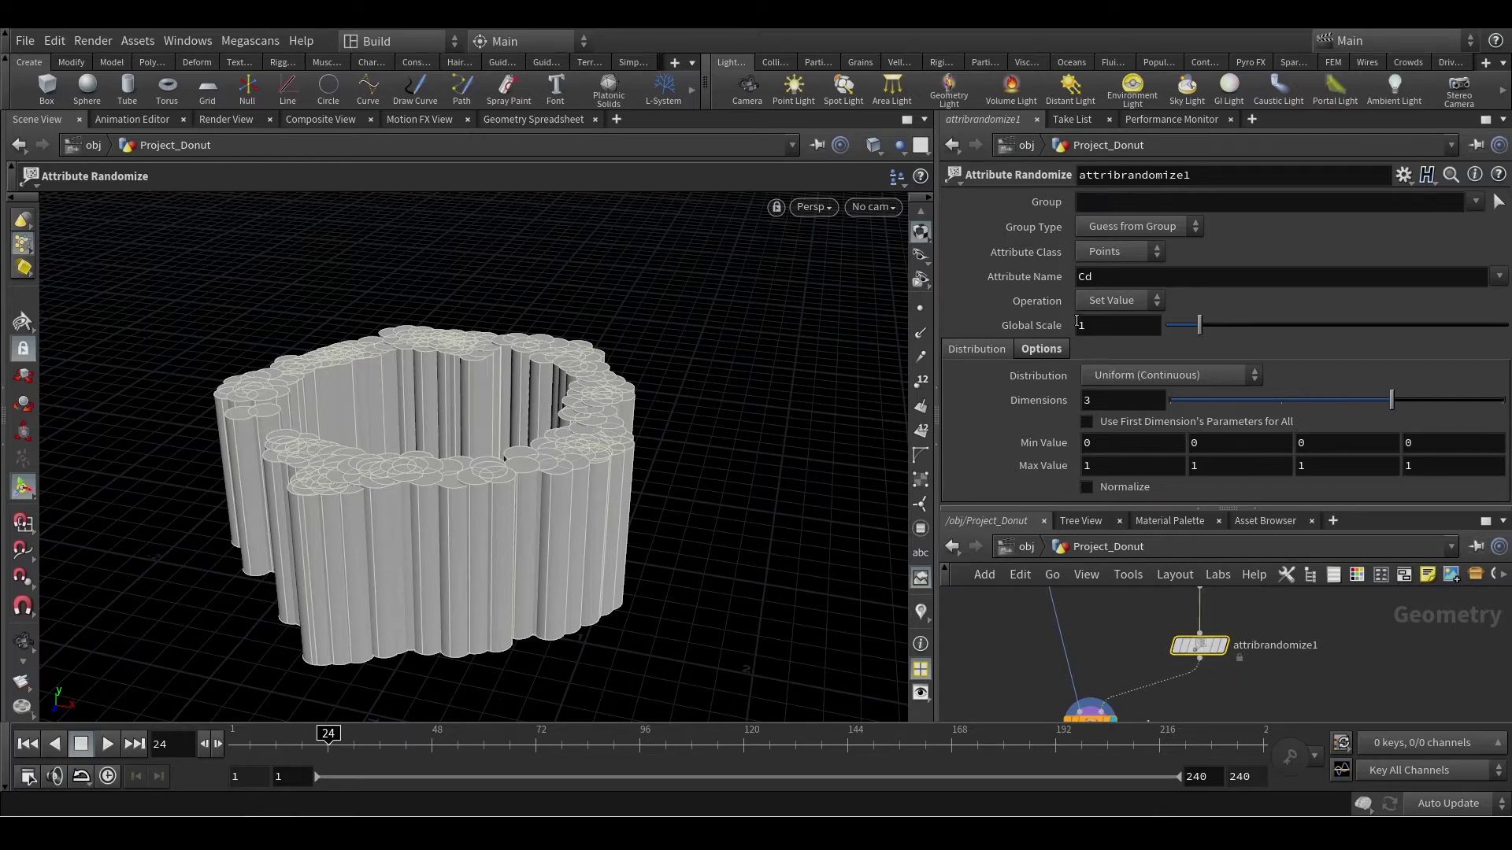
# Step: Set the Attribute Randomize node's attribute name to pscale
pyautogui.click(1097, 277)
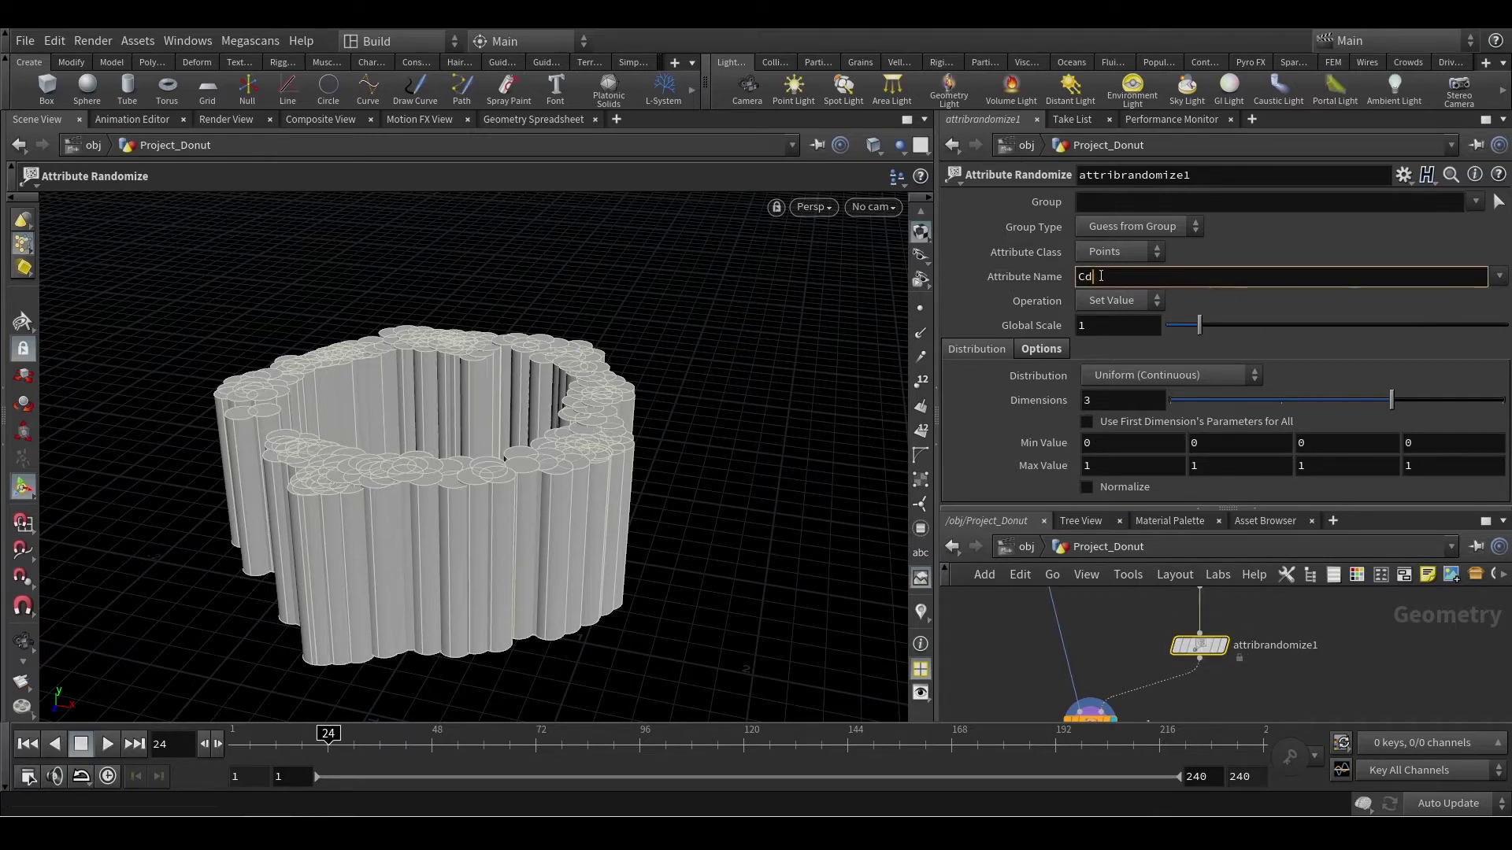
pyautogui.doubleClick(1151, 277)
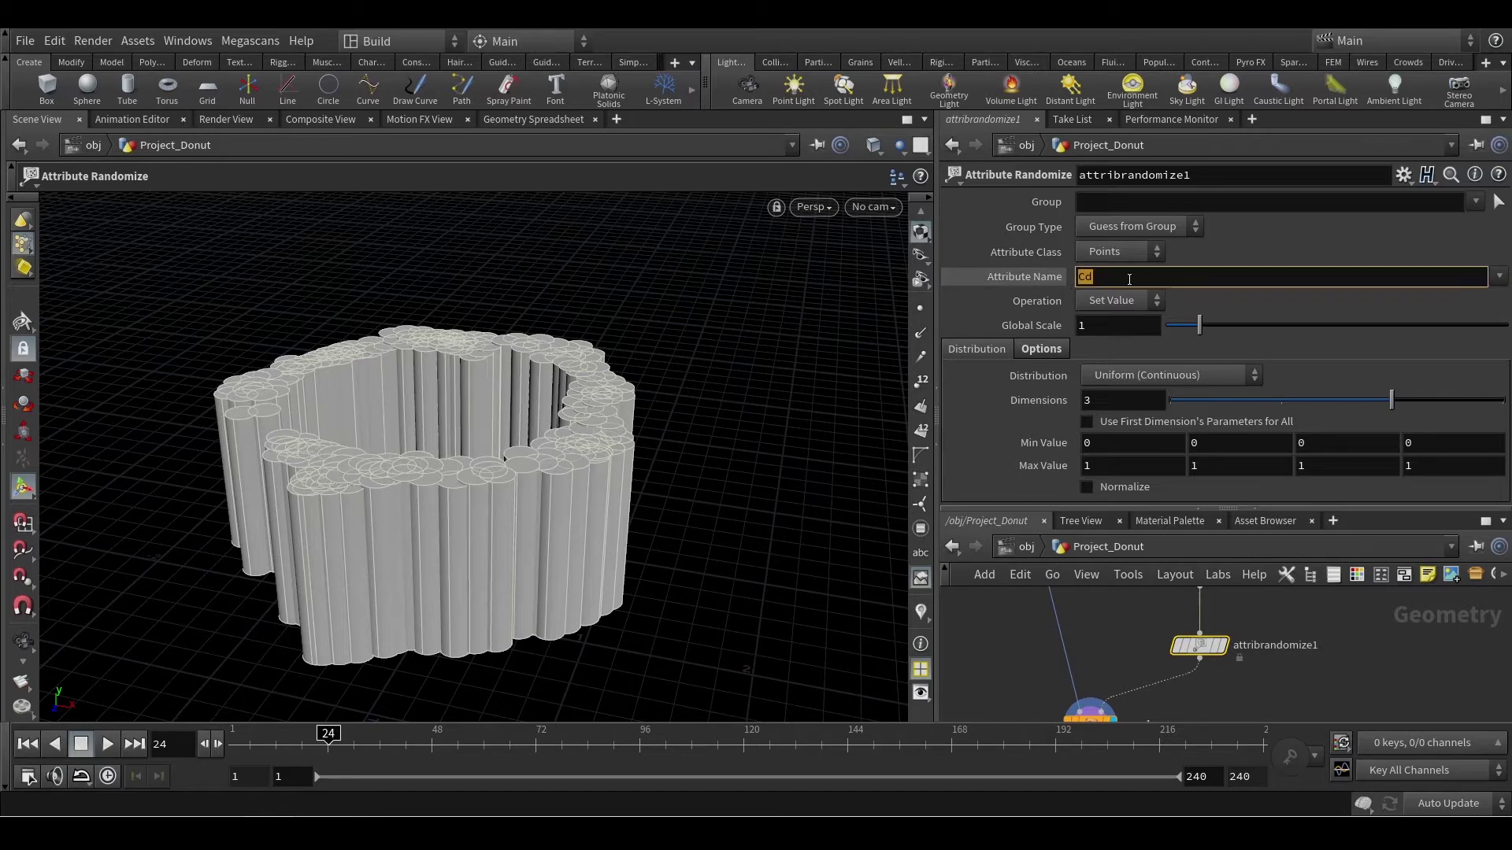
pyautogui.write('pscale')
pyautogui.press('Return')
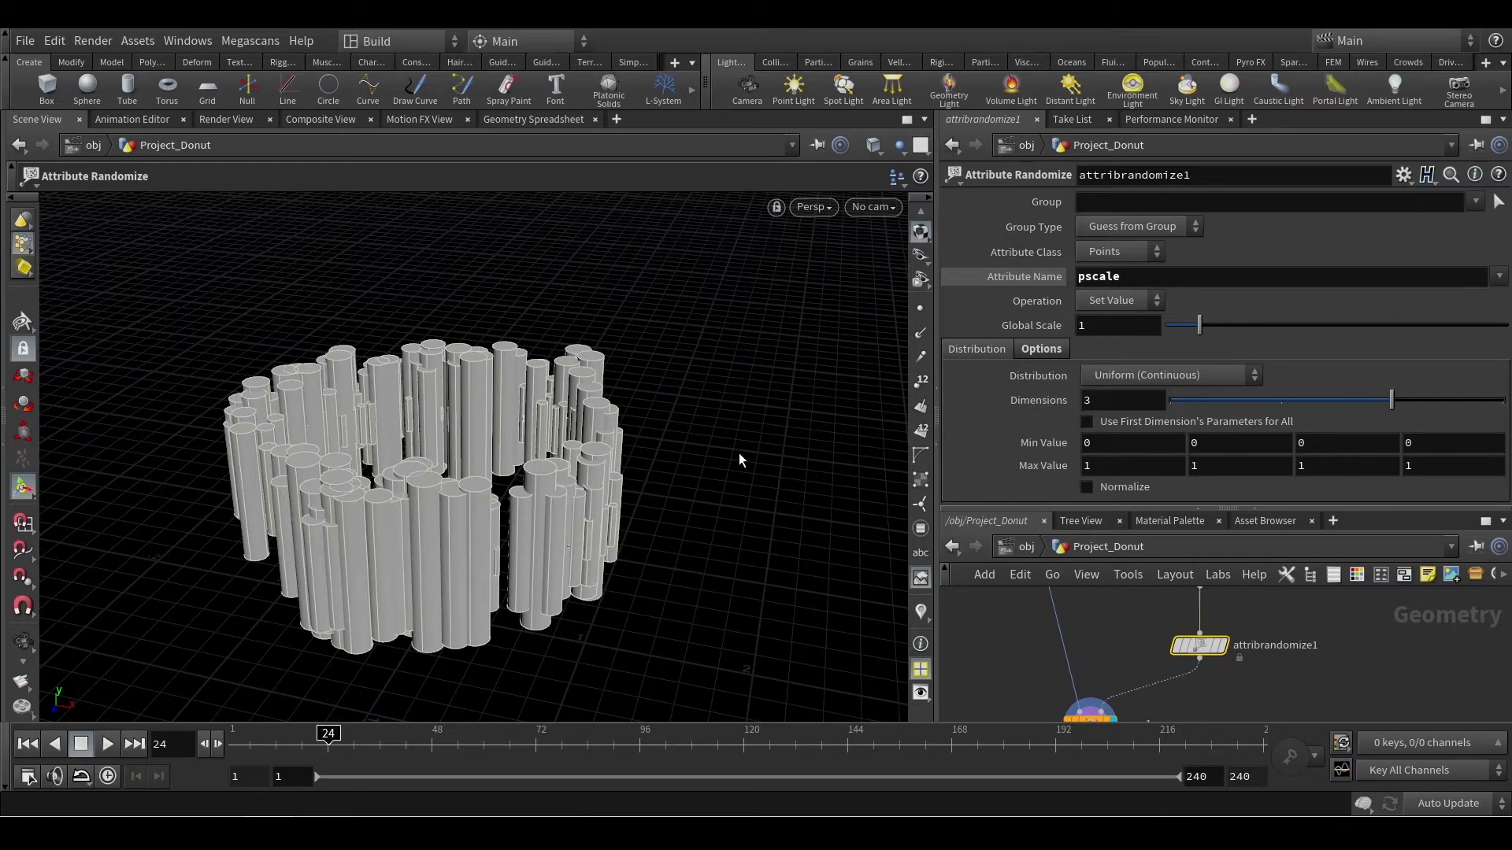
# Step: Set the first component of the randomized pscale's maximum value to .5
pyautogui.moveTo(738, 460); pyautogui.dragTo(739, 569)
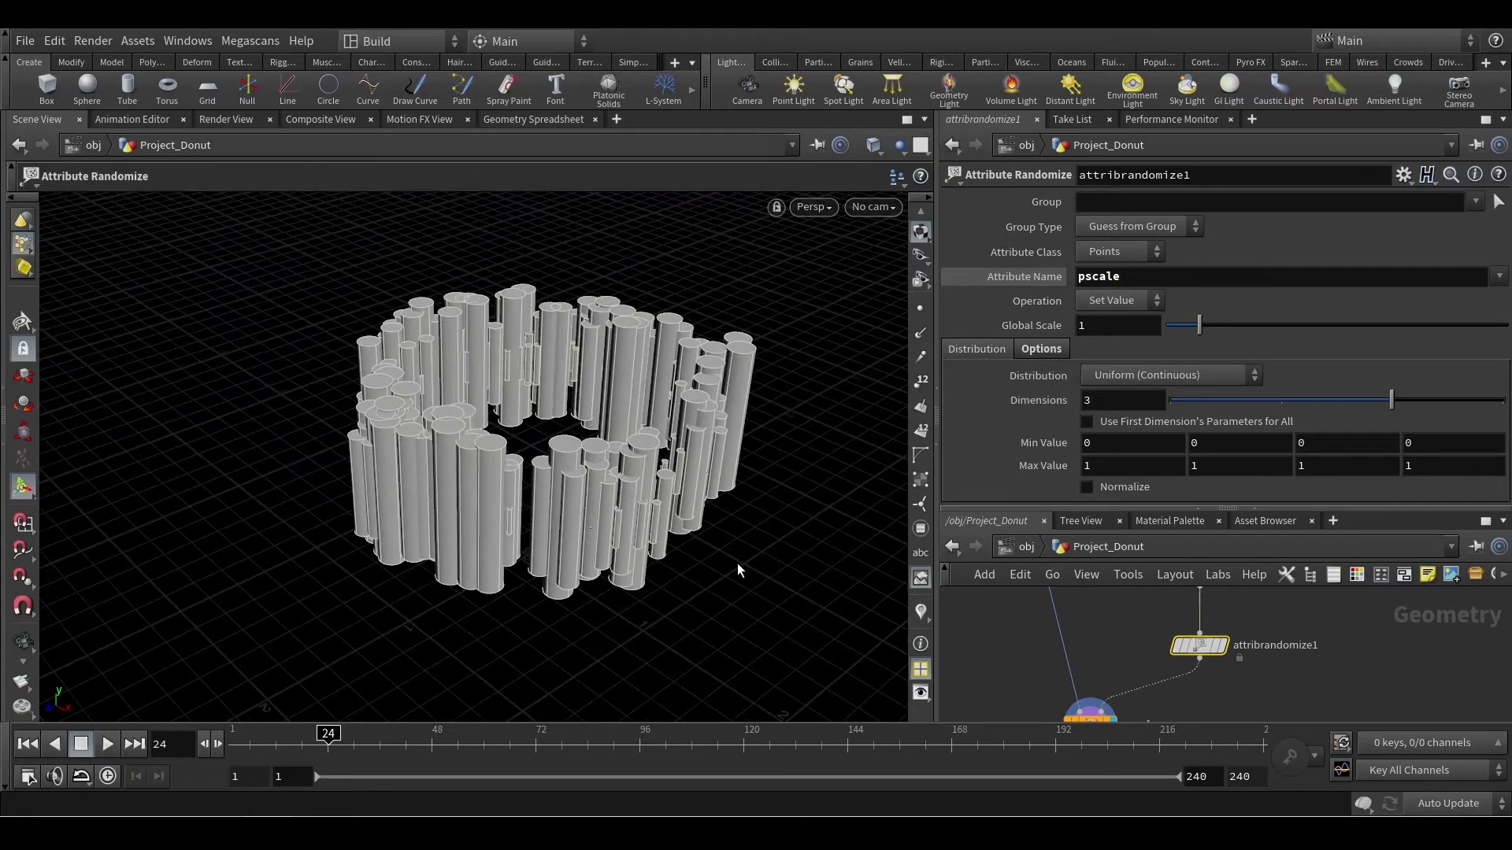
pyautogui.keyDown('alt'); pyautogui.moveTo(709, 500); pyautogui.dragTo(432, 507, button='right'); pyautogui.keyUp('alt')
pyautogui.keyDown('alt'); pyautogui.moveTo(432, 506); pyautogui.dragTo(471, 563); pyautogui.keyUp('alt')
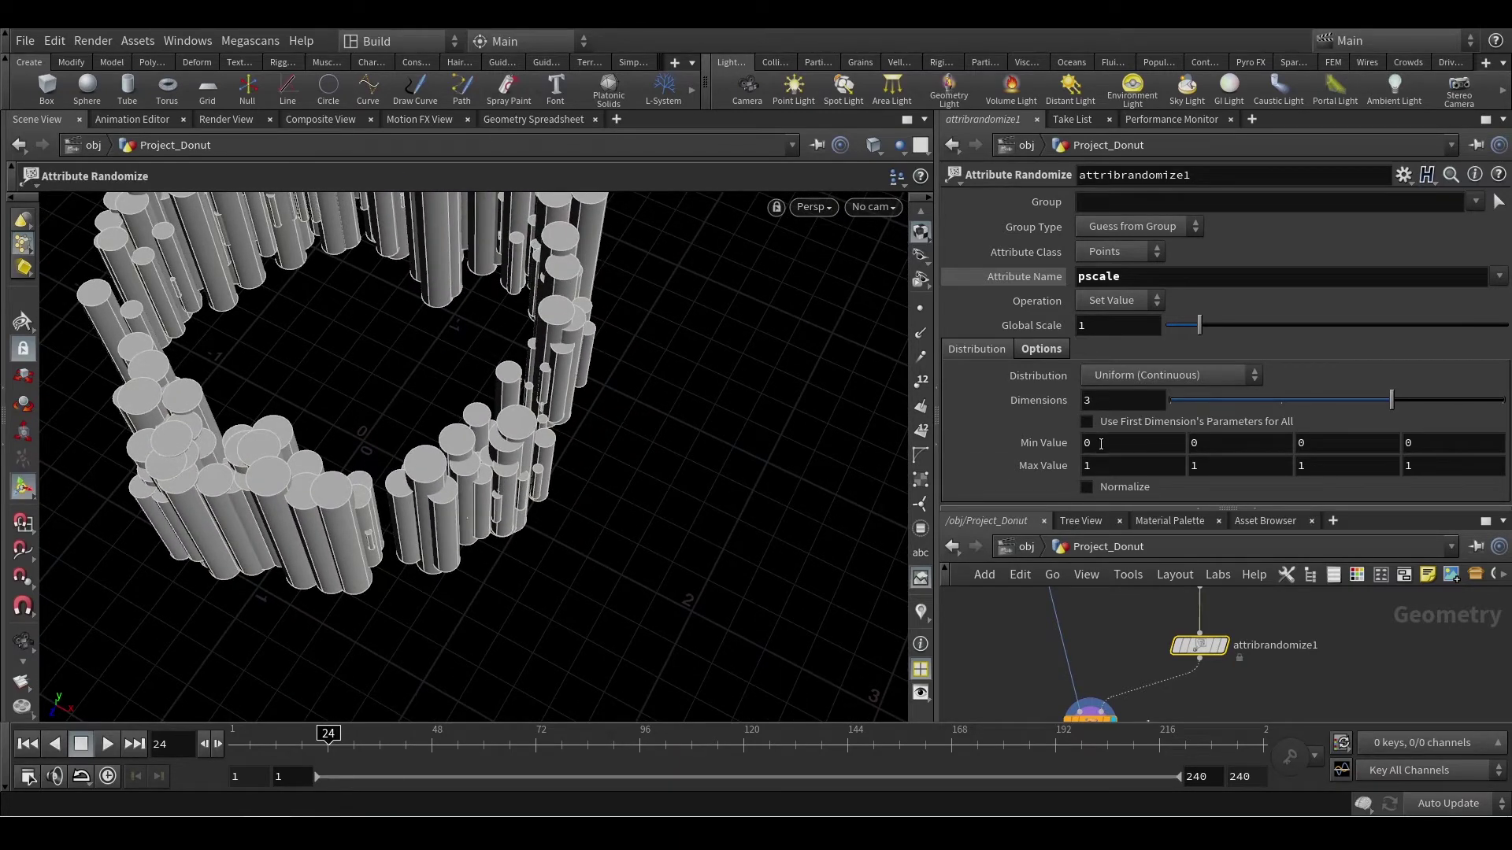
pyautogui.click(1092, 468)
pyautogui.write('.5')
pyautogui.press('Return')
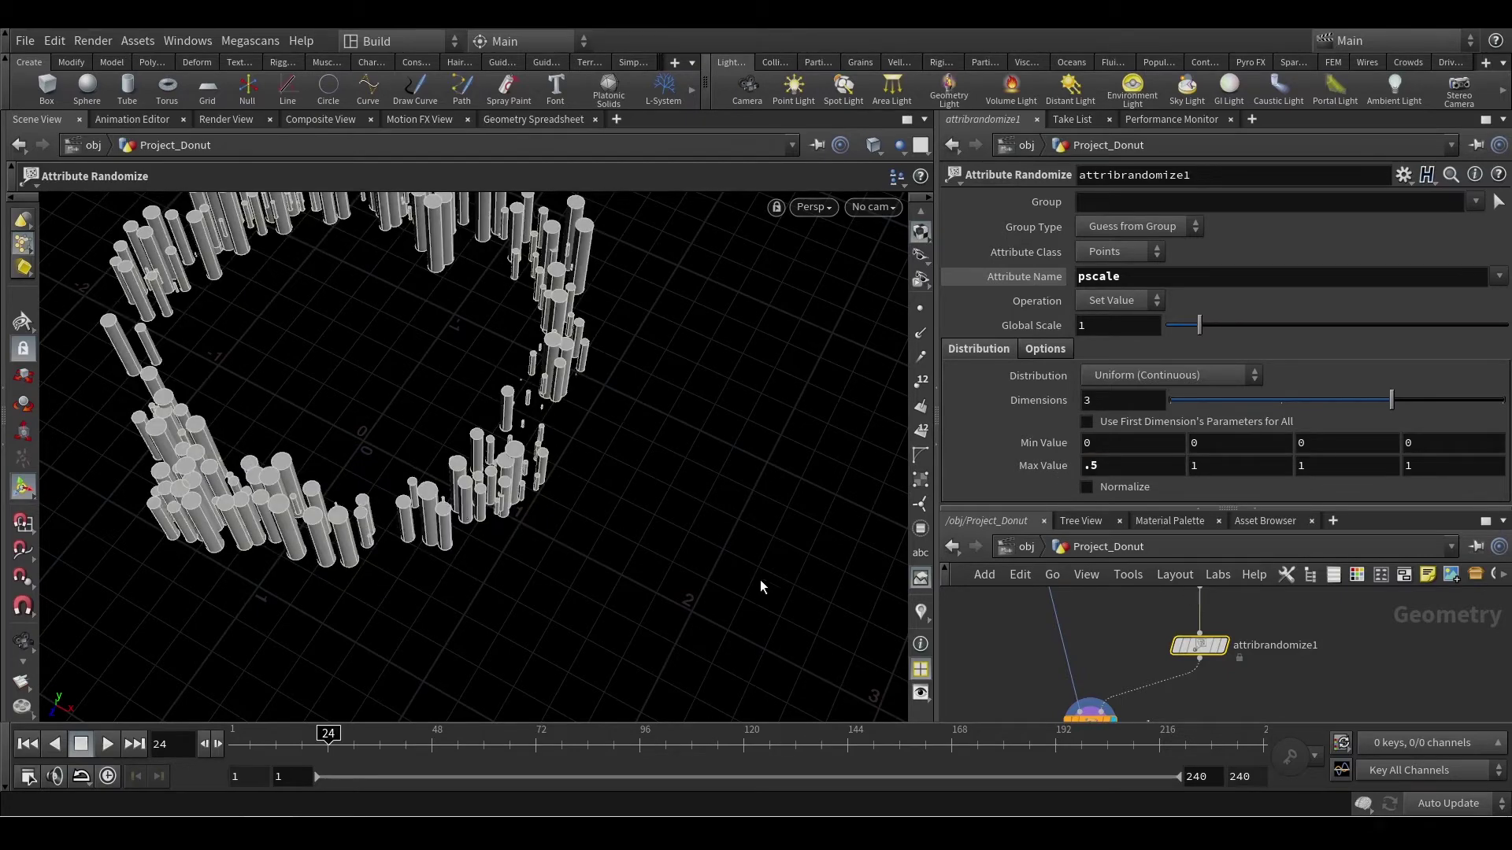
# Step: Set the first component of the randomized pscale's minimum value to 0.1 and check the tube sizes
pyautogui.keyDown('alt'); pyautogui.moveTo(560, 530); pyautogui.dragTo(558, 433); pyautogui.keyUp('alt')
pyautogui.click(1120, 438)
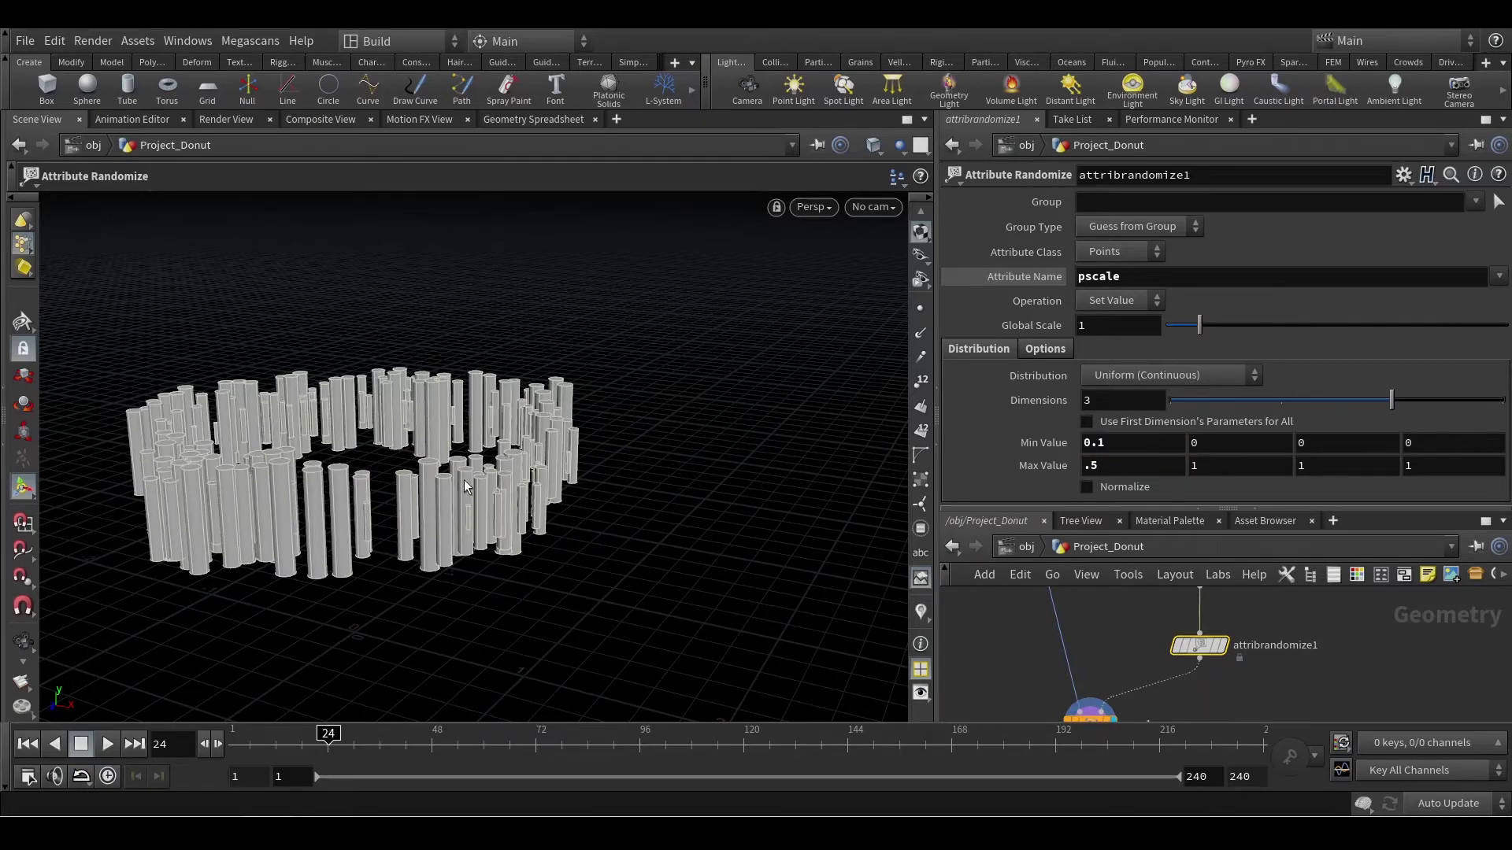
pyautogui.press('Escape')
pyautogui.moveTo(593, 425); pyautogui.dragTo(519, 427)
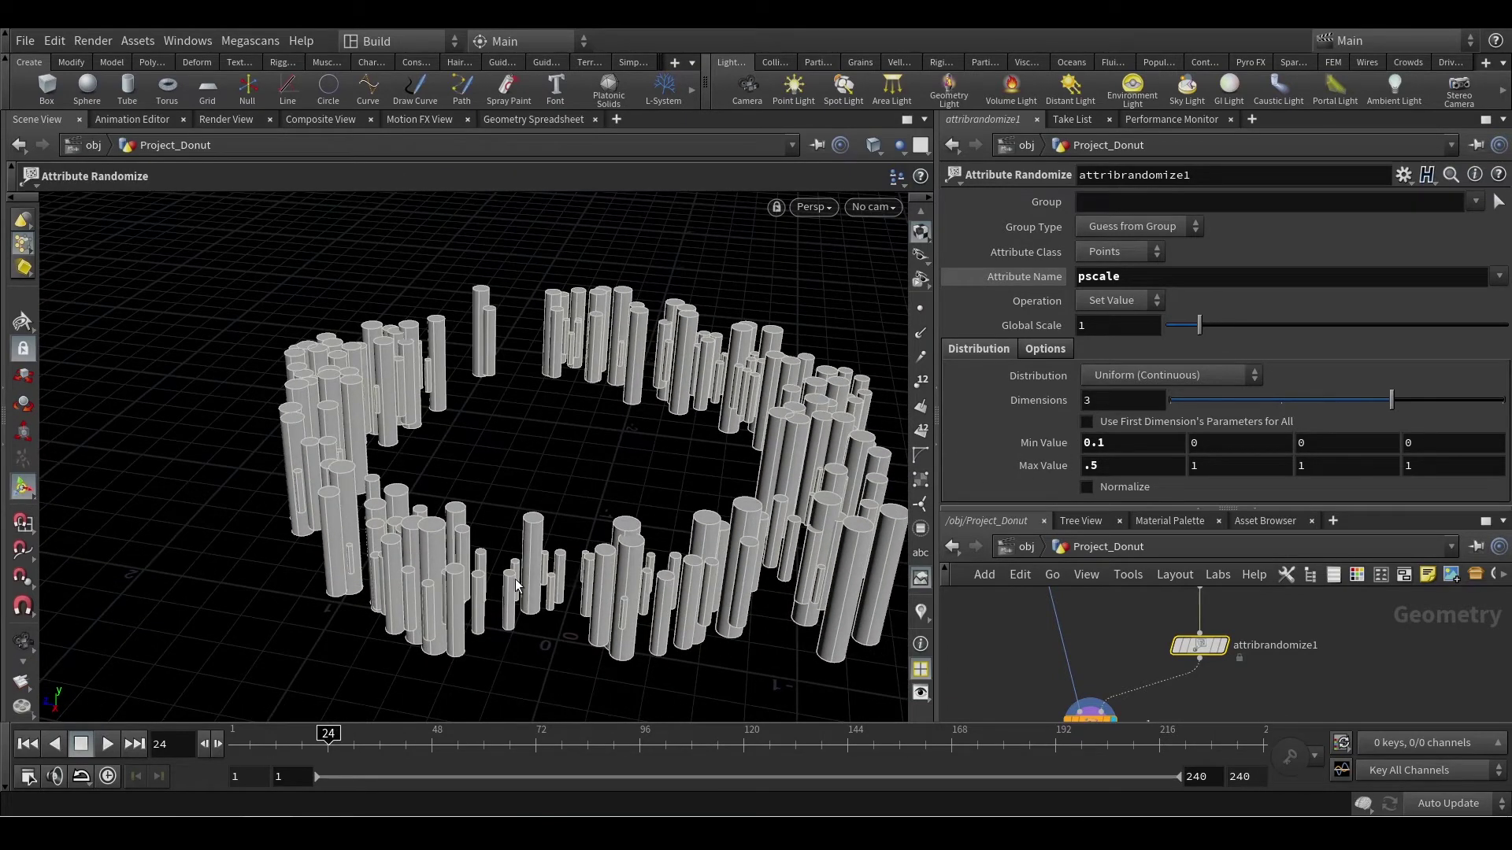
pyautogui.press('Escape')
pyautogui.moveTo(551, 608); pyautogui.dragTo(685, 597)
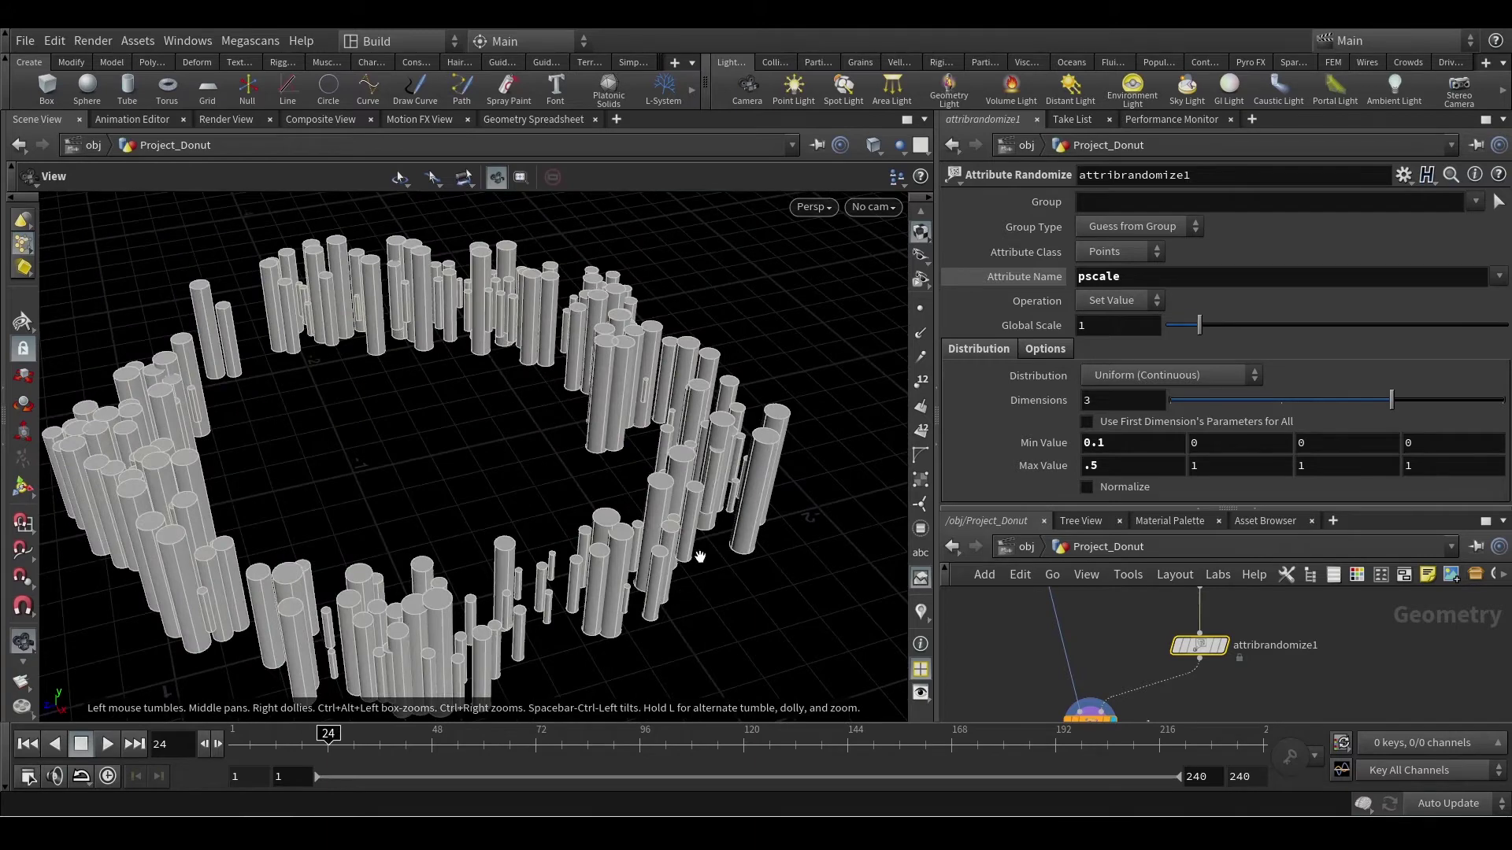
# Step: Show the merge1 donut geometry together with the copied tubes and compare the tube size with the donut
pyautogui.scroll(-1, 698, 555)
pyautogui.scroll(-4, 1005, 636)
pyautogui.moveTo(1003, 636); pyautogui.dragTo(1233, 696, button='middle')
pyautogui.scroll(1, 1204, 633)
pyautogui.scroll(1, 1221, 634)
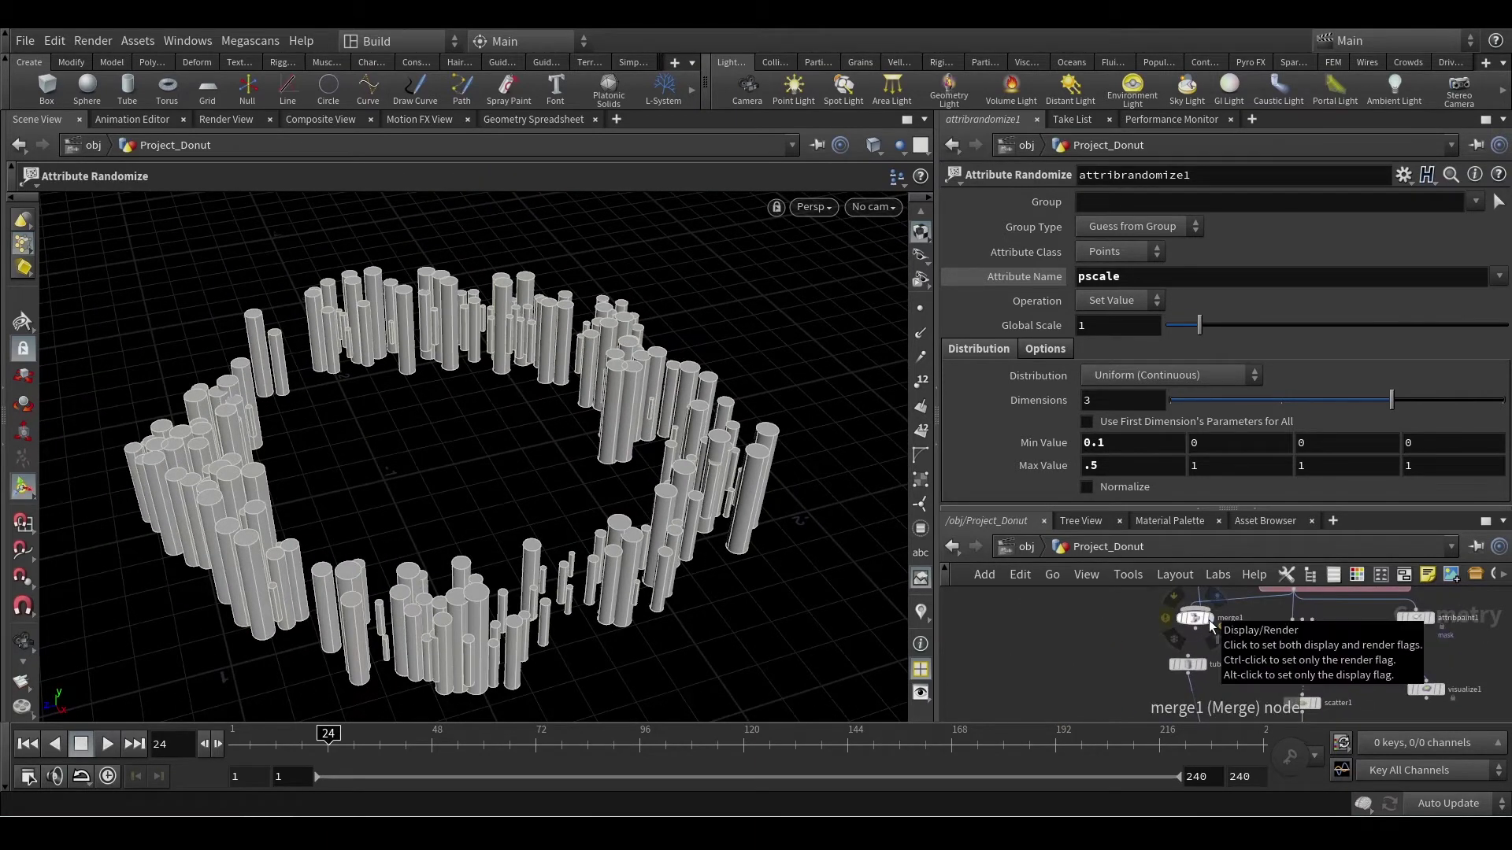
pyautogui.click(1210, 622)
pyautogui.press('Escape')
pyautogui.moveTo(630, 567); pyautogui.dragTo(484, 504)
pyautogui.press('Return')
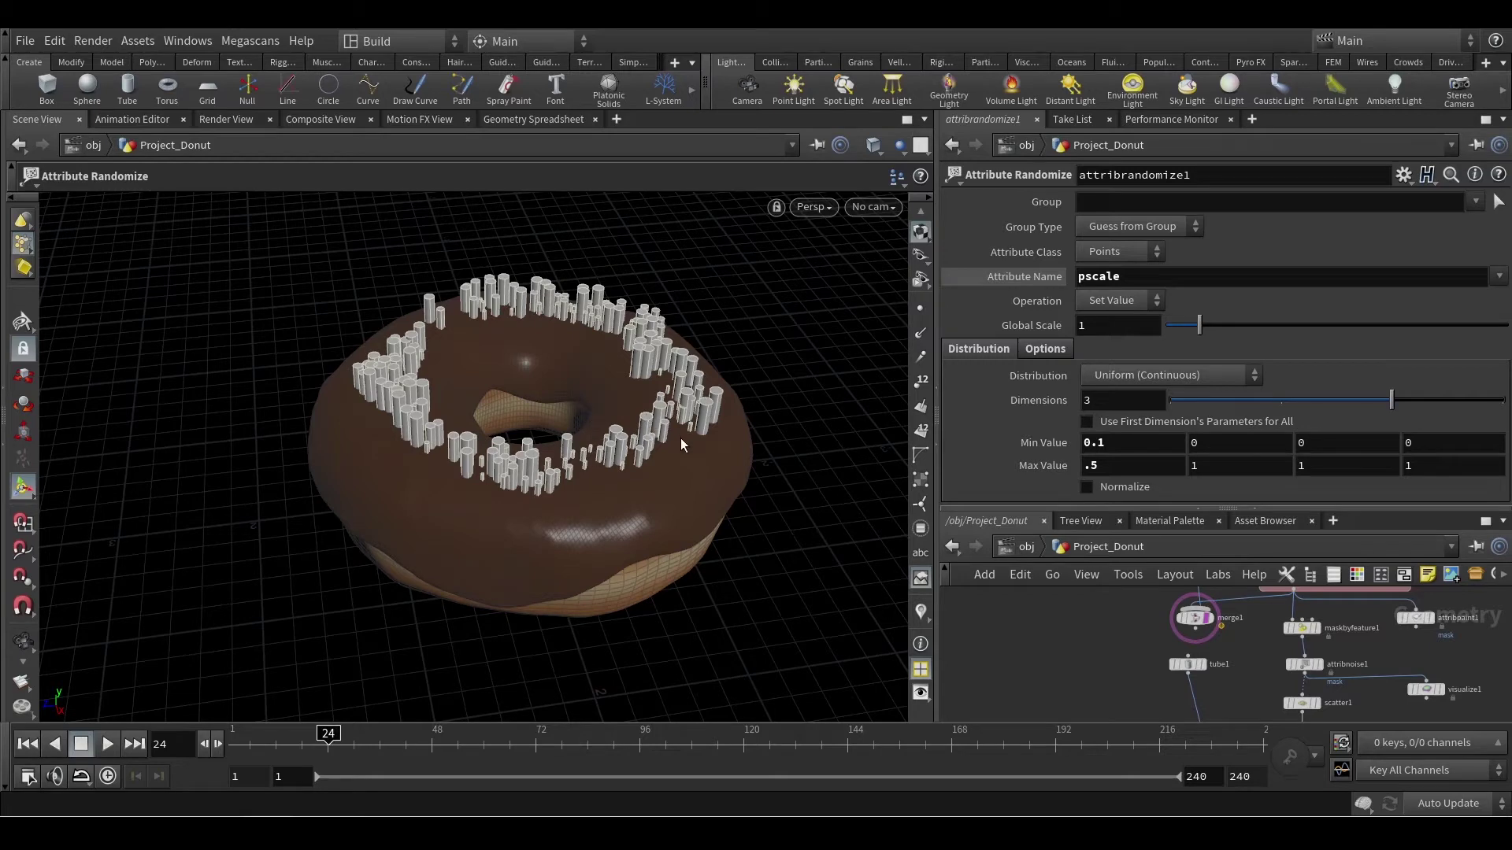
pyautogui.press('Escape')
pyautogui.moveTo(681, 438); pyautogui.dragTo(622, 449)
pyautogui.press('Return')
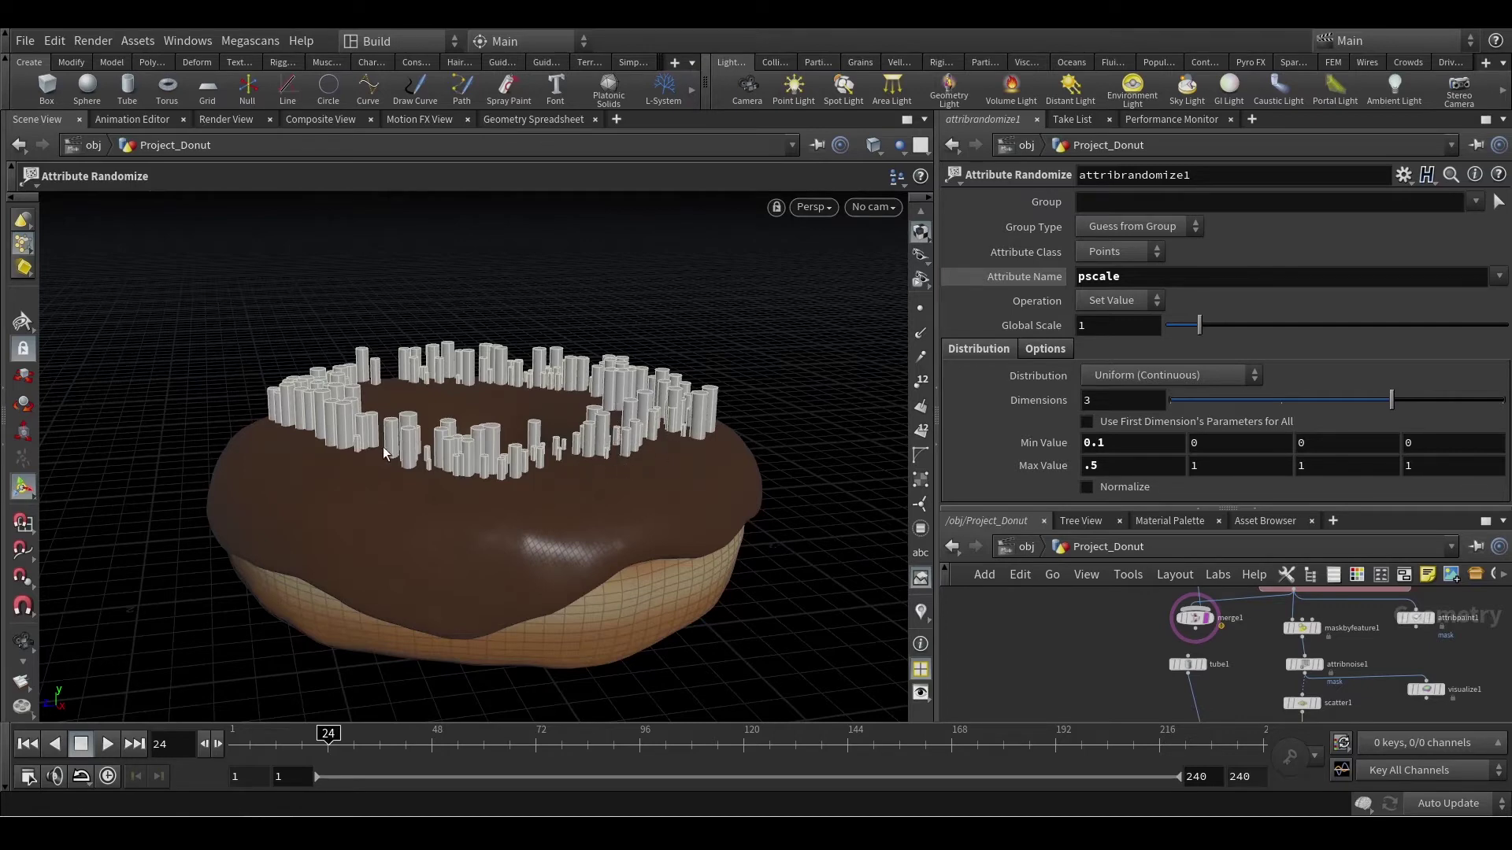
# Step: Use the first dimension's parameters for all dimensions in the Attribute Randomize node and set the maximum value to .3
pyautogui.moveTo(1192, 664); pyautogui.dragTo(1112, 487, button='middle')
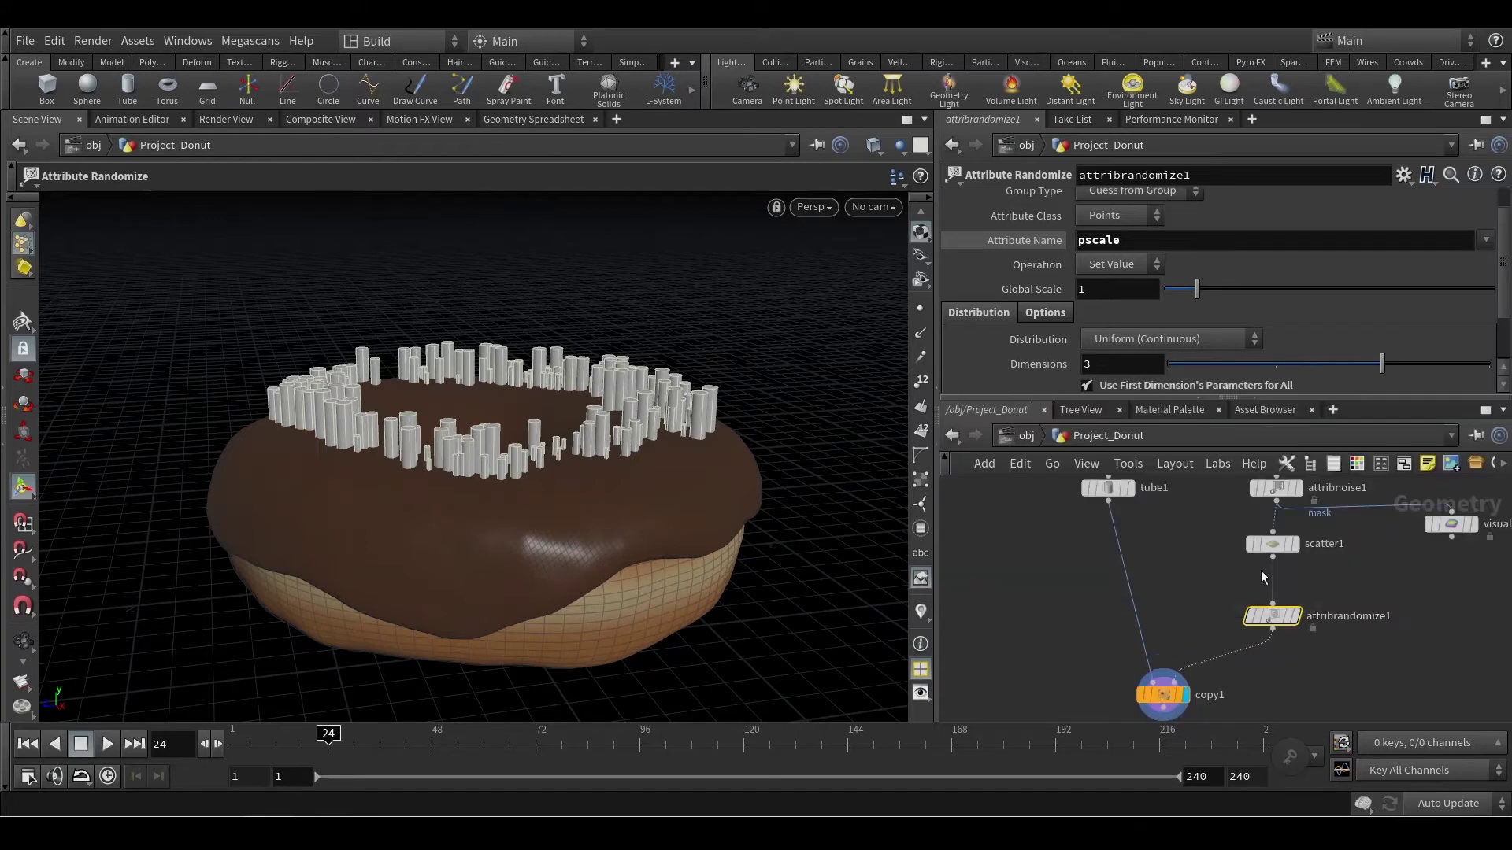
pyautogui.scroll(-2, 1142, 323)
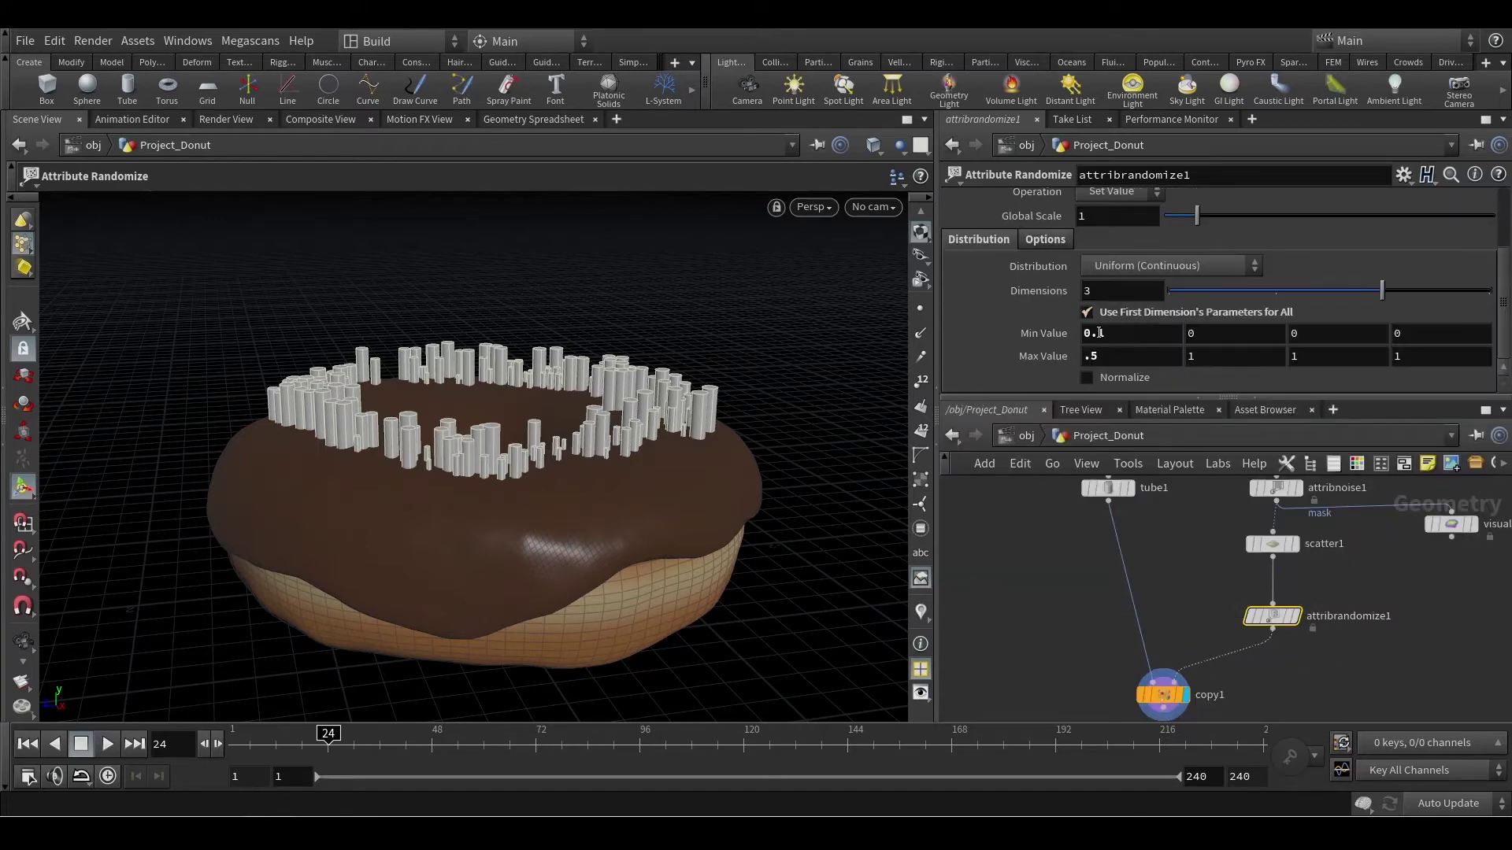
pyautogui.press('Delete')
pyautogui.write('3')
pyautogui.press('Return')
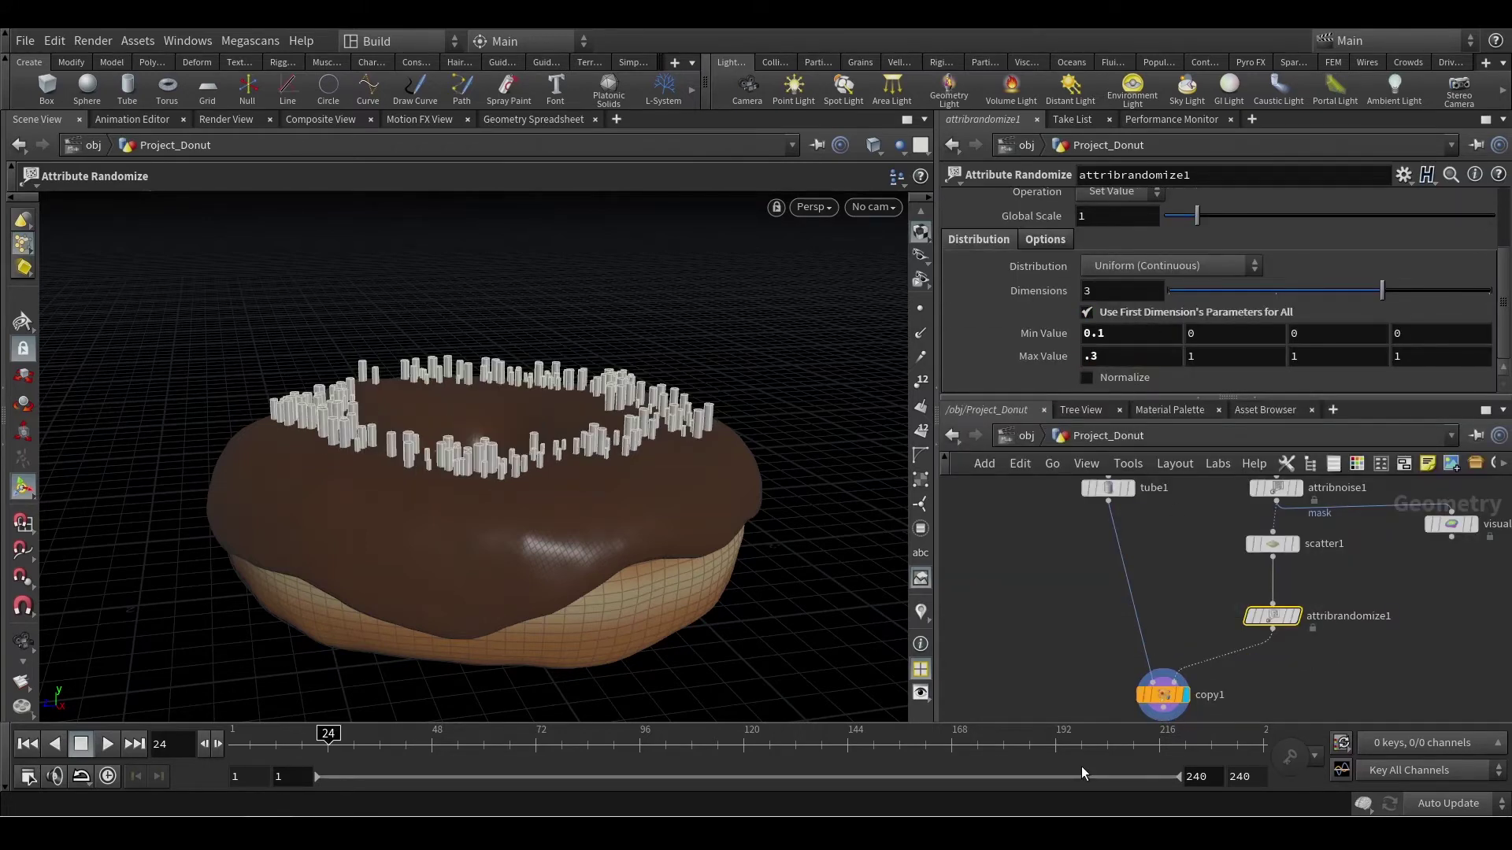
# Step: Reduce the randomized pscale range to a maximum of .2 and a minimum of 0.08
pyautogui.press('Escape')
pyautogui.moveTo(532, 474)
pyautogui.mouseDown()
pyautogui.moveTo(530, 499)
pyautogui.moveTo(518, 457)
pyautogui.mouseUp()
pyautogui.press('Return')
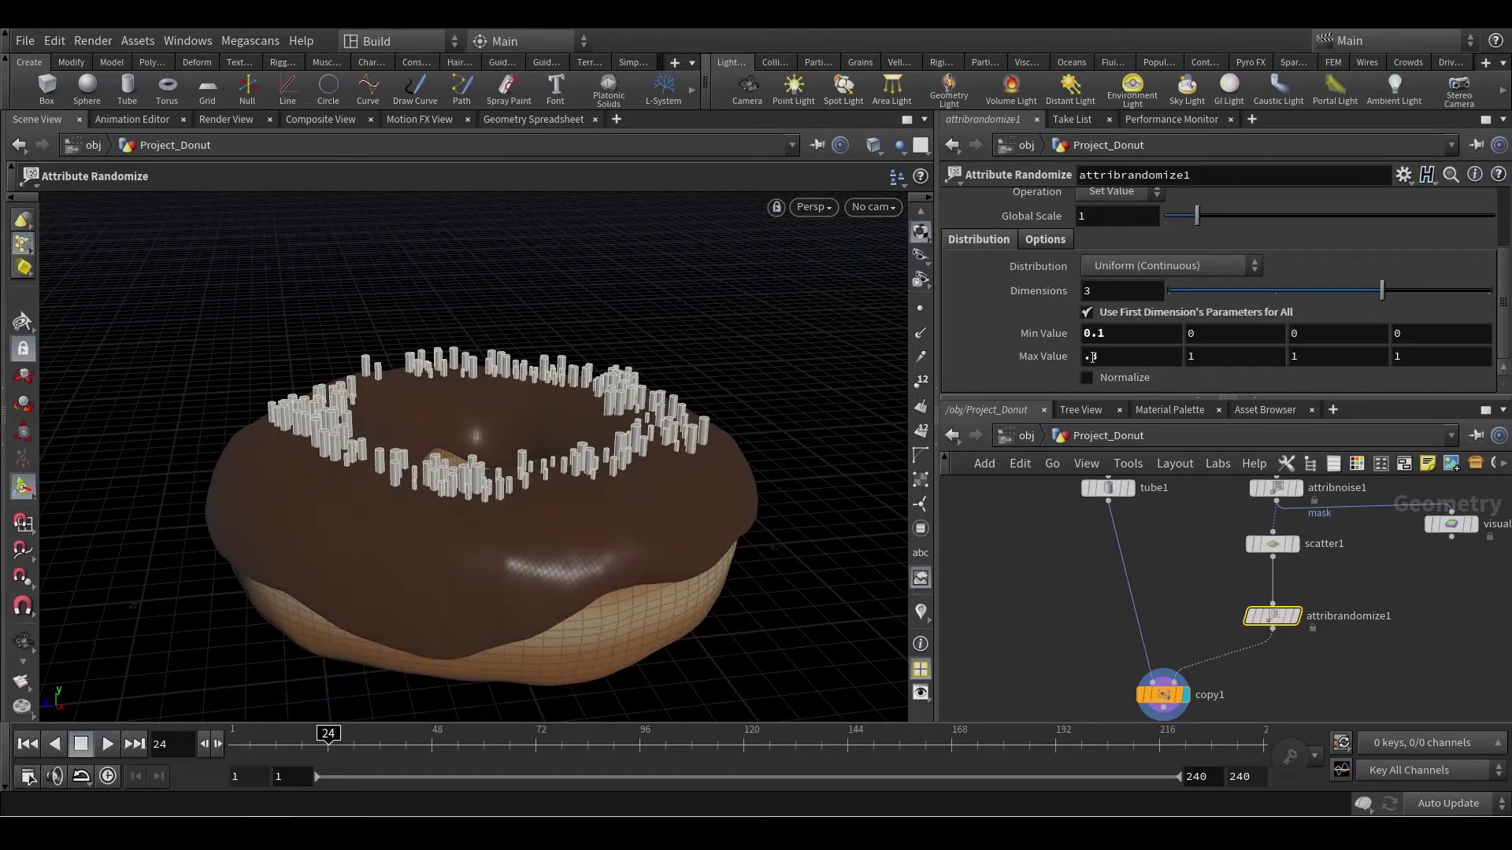
pyautogui.moveTo(1093, 357); pyautogui.dragTo(1137, 356)
pyautogui.write('2')
pyautogui.press('Return')
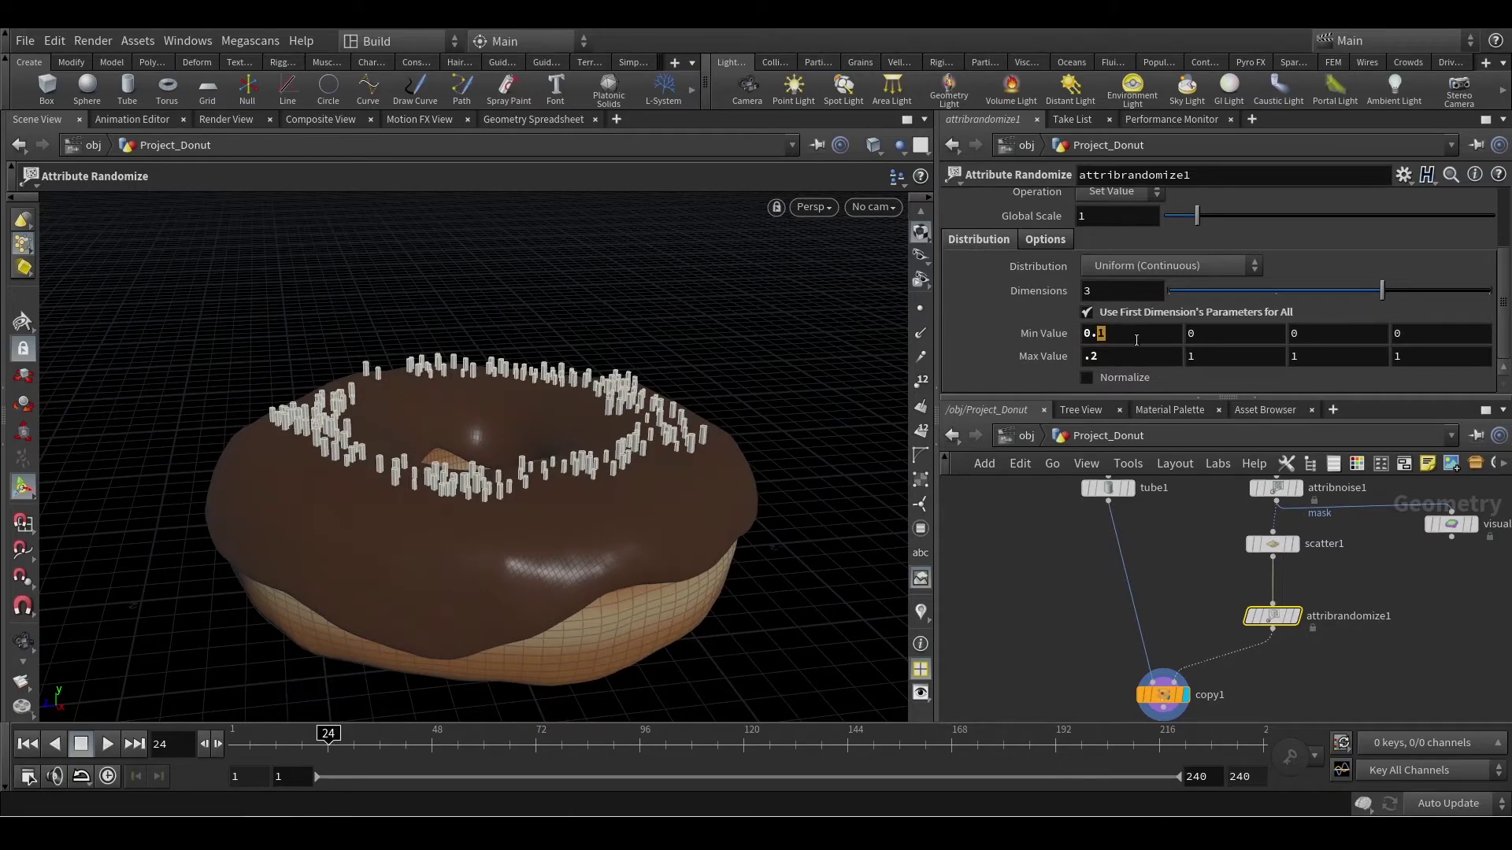
pyautogui.write('08')
pyautogui.press('Return')
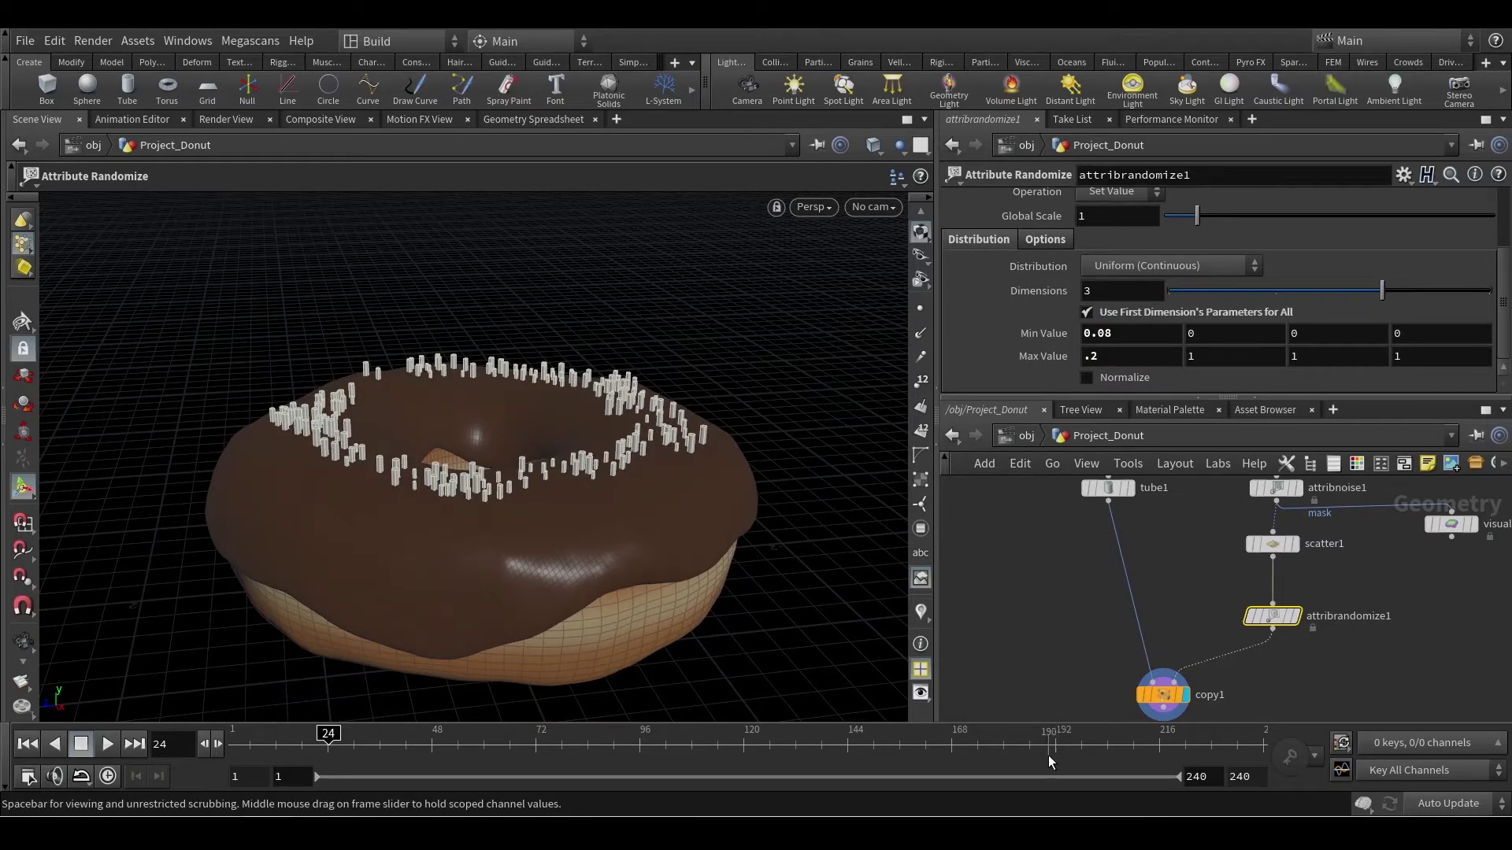
# Step: Set the randomized pscale's minimum value to 0.09 and check the tubes around the donut
pyautogui.press('Escape')
pyautogui.moveTo(564, 314); pyautogui.dragTo(465, 327)
pyautogui.moveTo(1097, 334); pyautogui.dragTo(1112, 336)
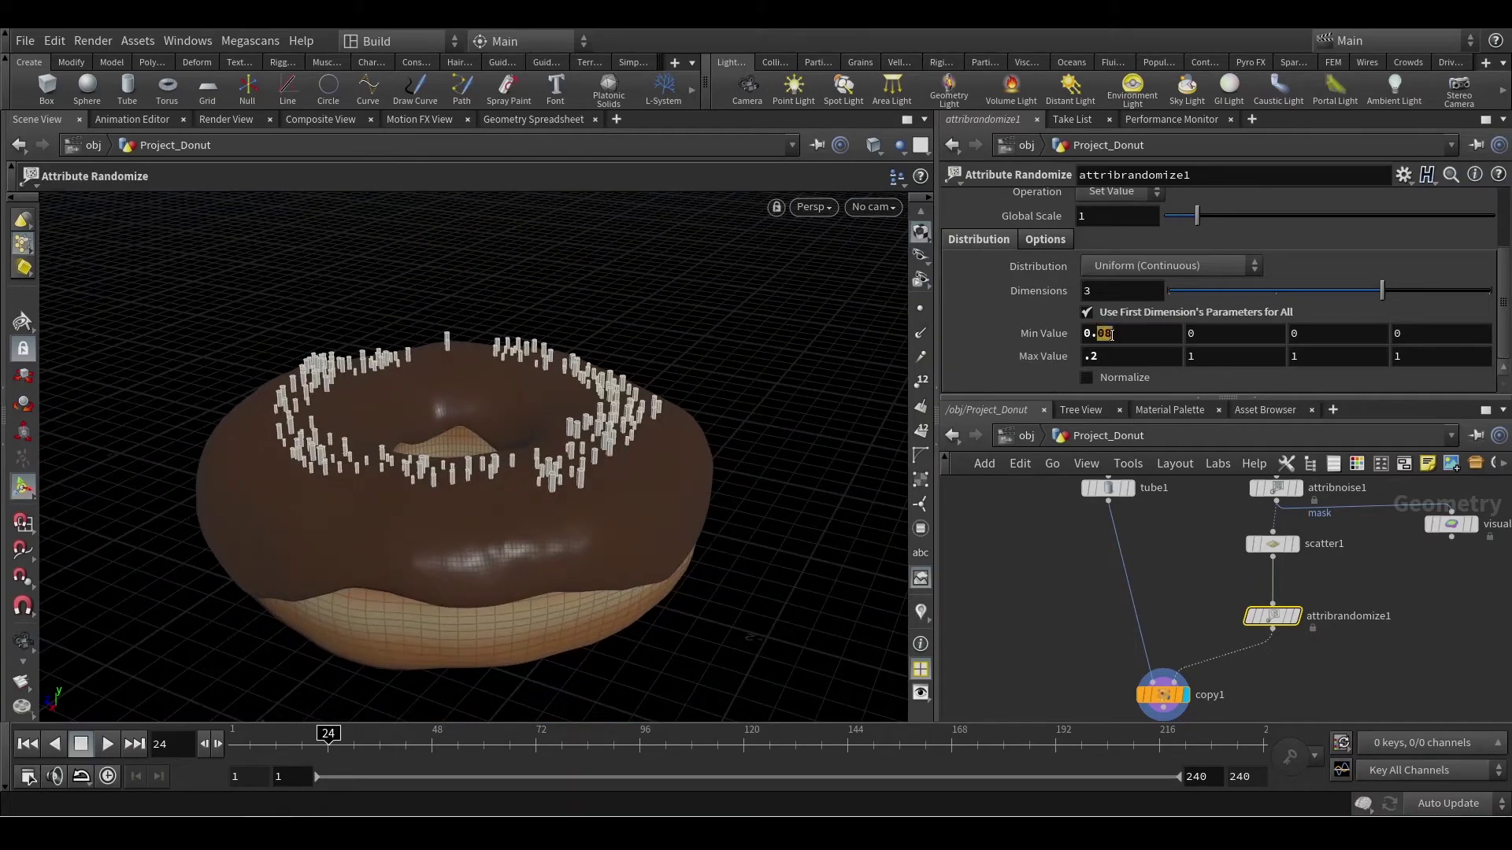
pyautogui.write('9')
pyautogui.press('Left')
pyautogui.write('0')
pyautogui.press('Return')
pyautogui.keyDown('alt'); pyautogui.moveTo(555, 461); pyautogui.dragTo(572, 522); pyautogui.keyUp('alt')
pyautogui.keyDown('alt'); pyautogui.scroll(3, 589, 508); pyautogui.keyUp('alt')
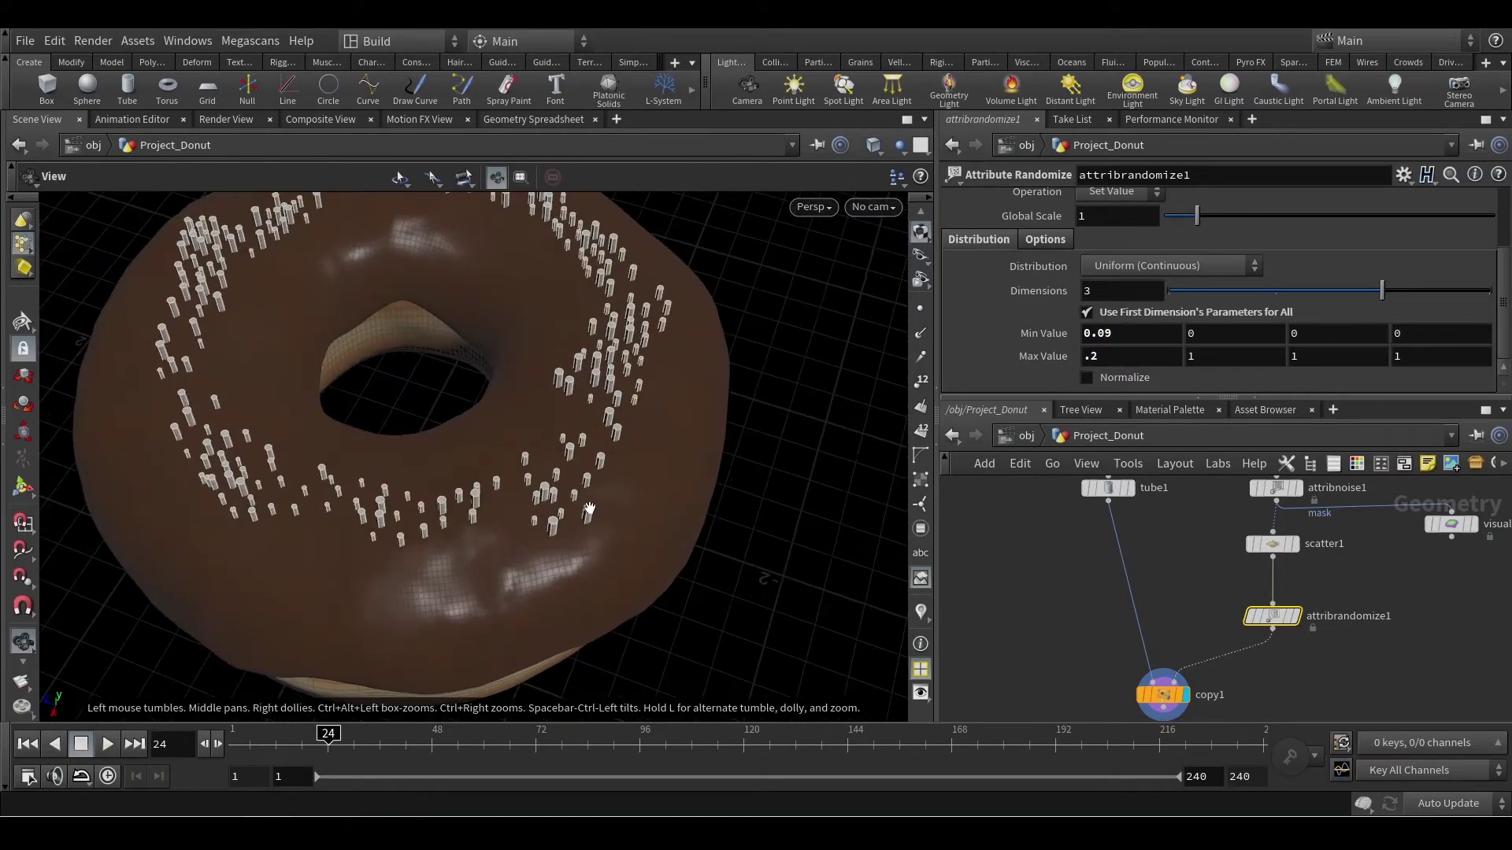
pyautogui.scroll(-3, 589, 508)
pyautogui.press('Return')
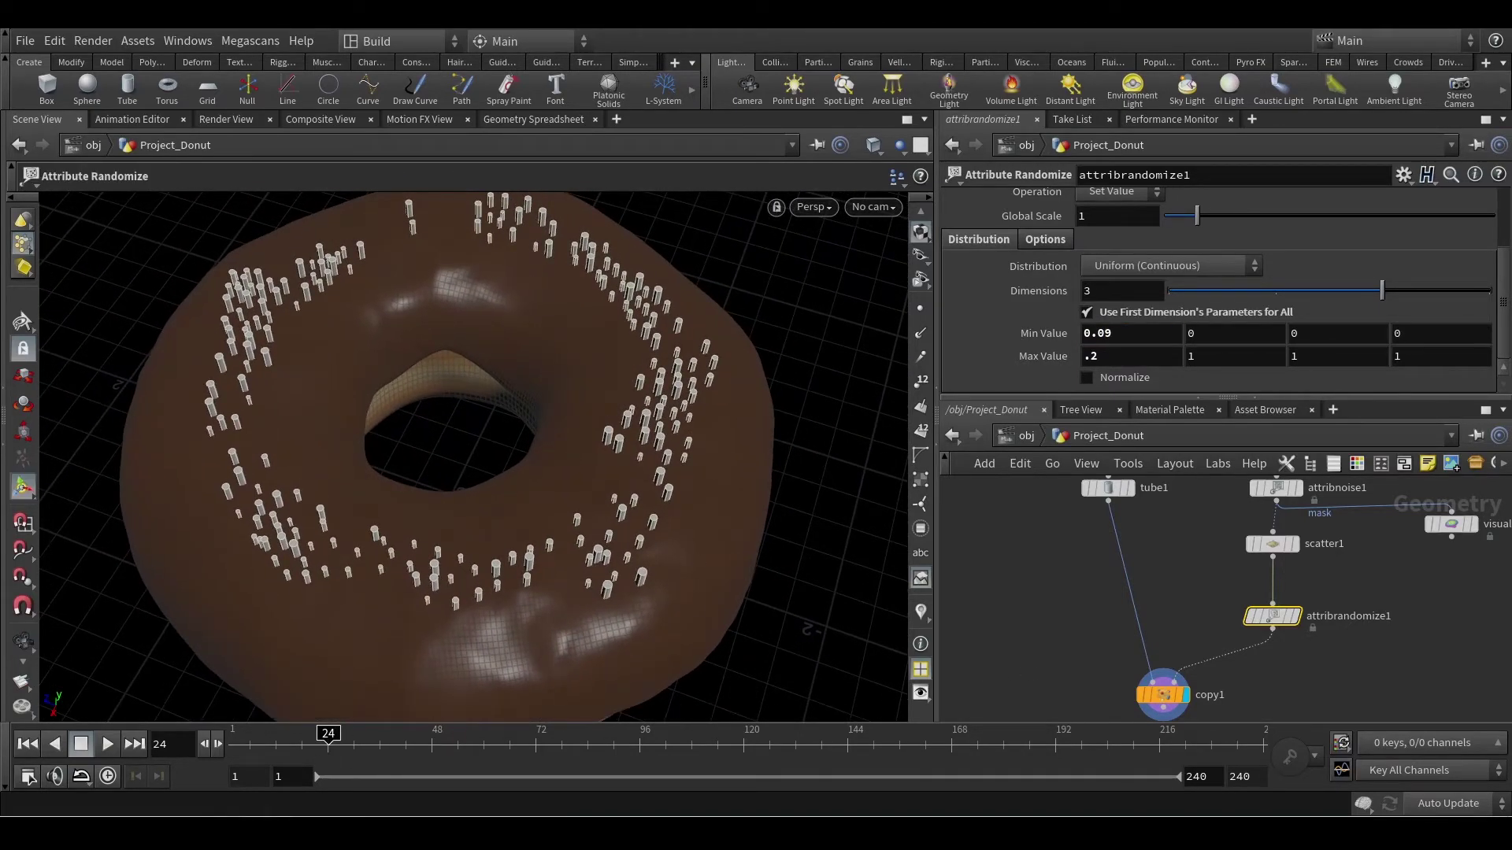
# Step: Switch to the Houdini documentation in the browser and read the type of the non-uniform scale attribute
pyautogui.hotkey('alt', 'Tab')
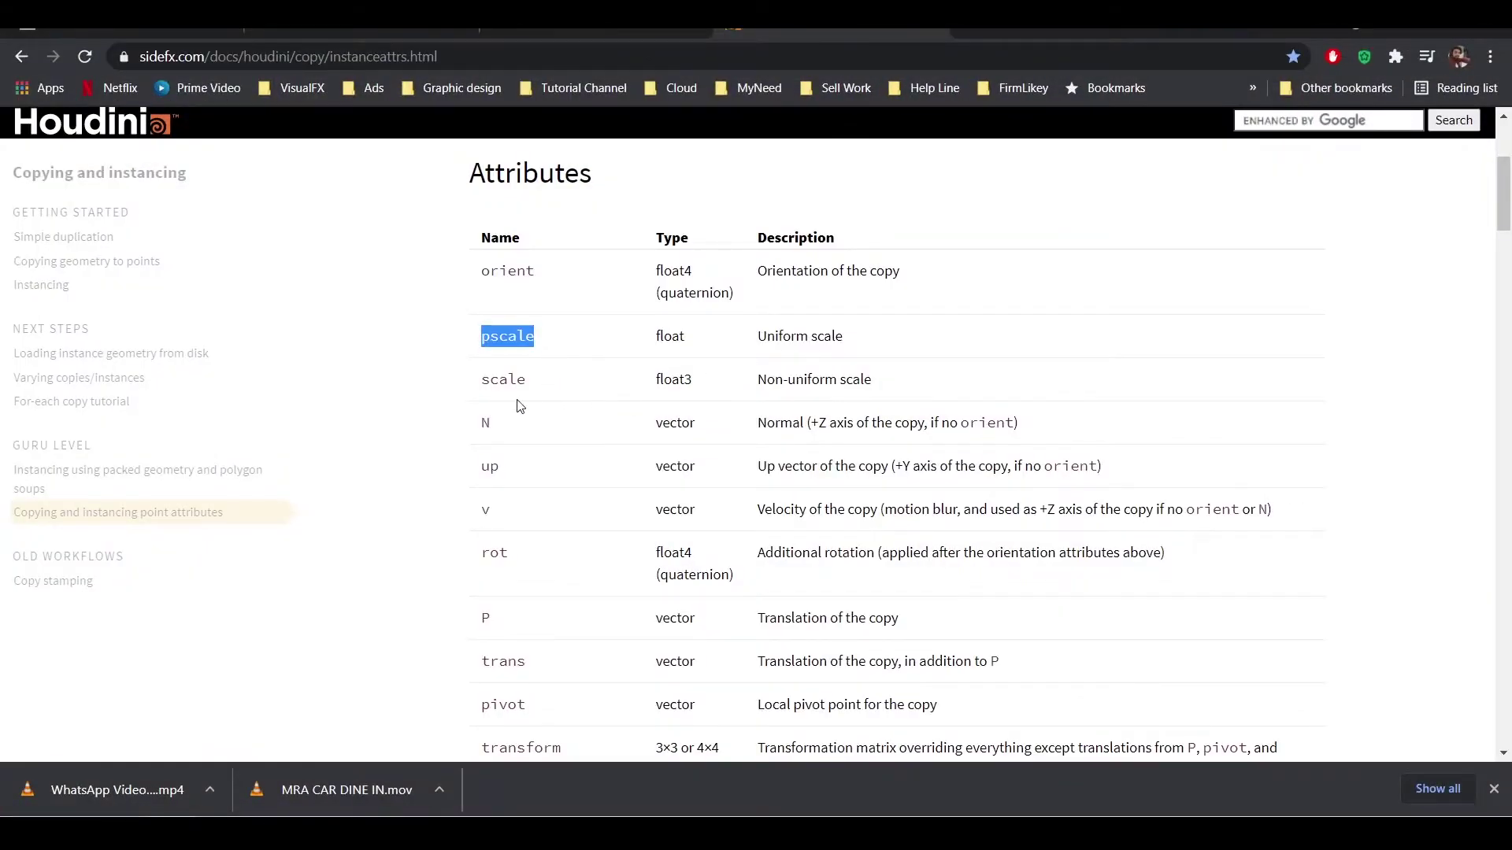
pyautogui.moveTo(482, 386); pyautogui.dragTo(532, 392)
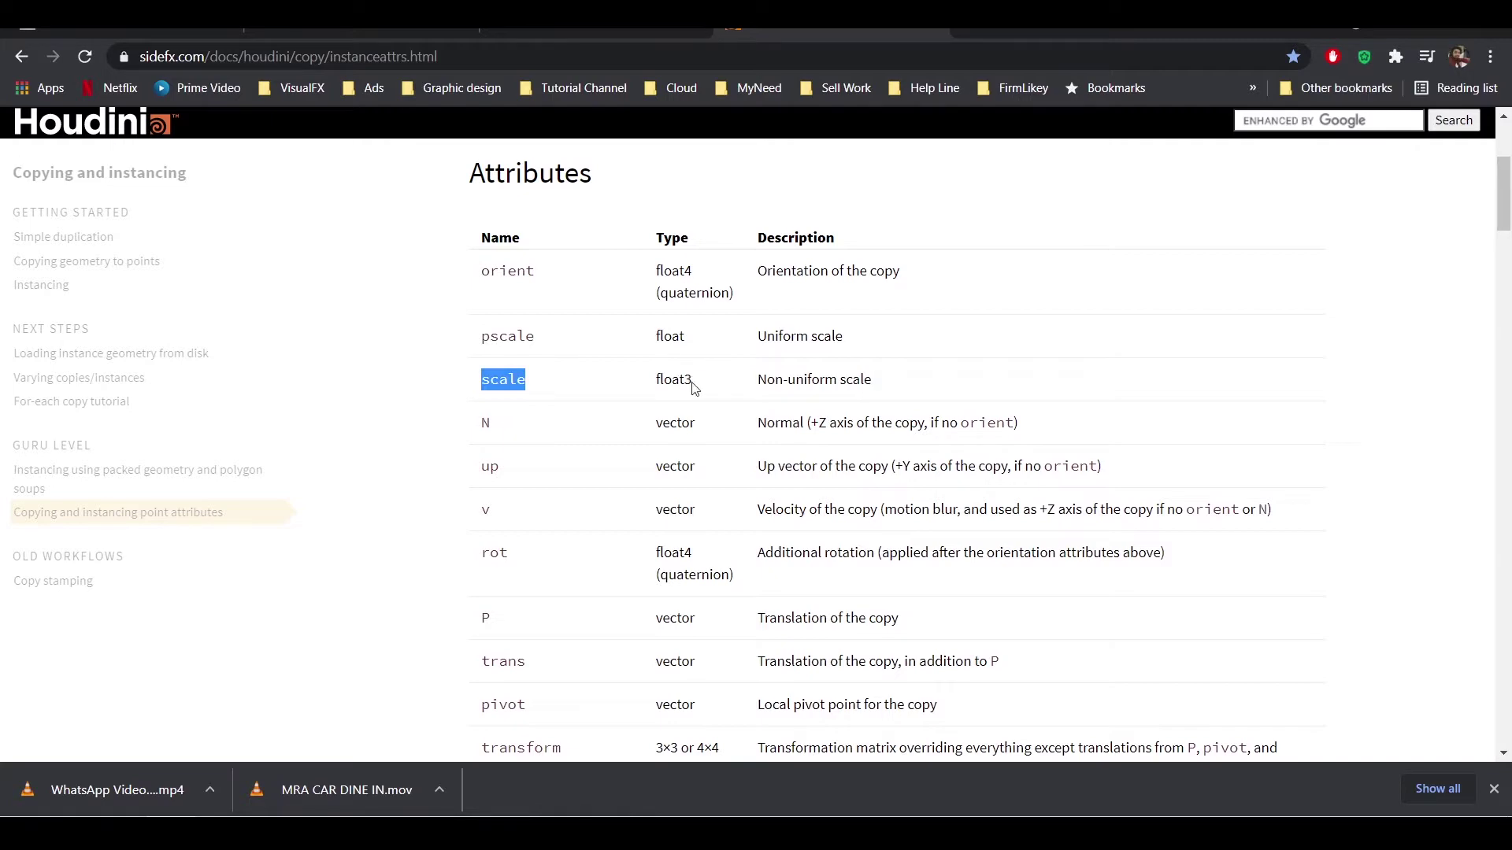
pyautogui.moveTo(693, 387); pyautogui.dragTo(653, 385)
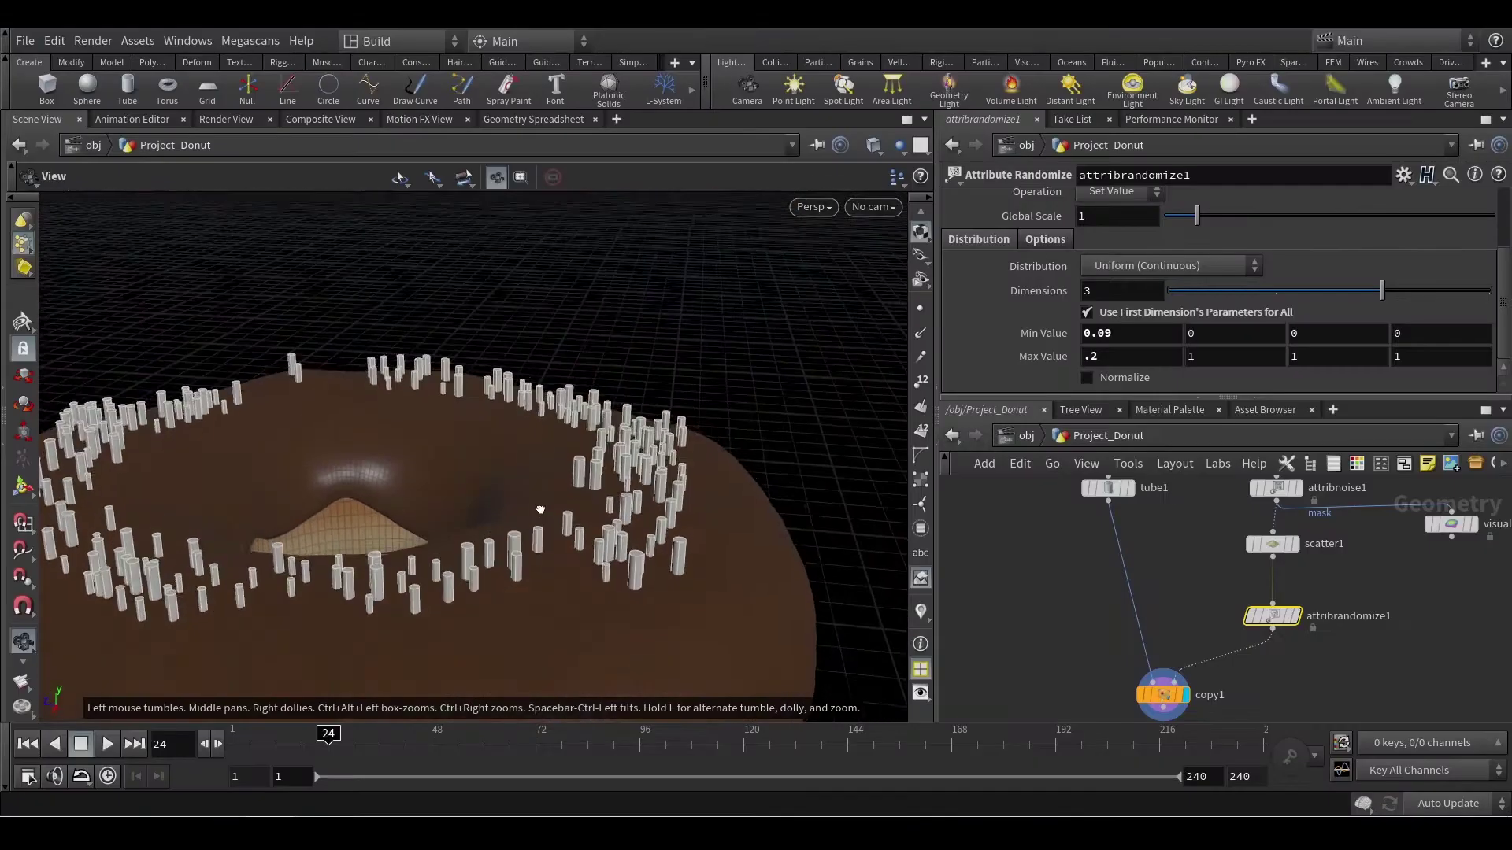
# Step: Rename the Attribute Randomize node as pscale
pyautogui.keyDown('alt'); pyautogui.moveTo(540, 511); pyautogui.dragTo(412, 570); pyautogui.keyUp('alt')
pyautogui.scroll(5, 485, 556)
pyautogui.scroll(-4, 570, 560)
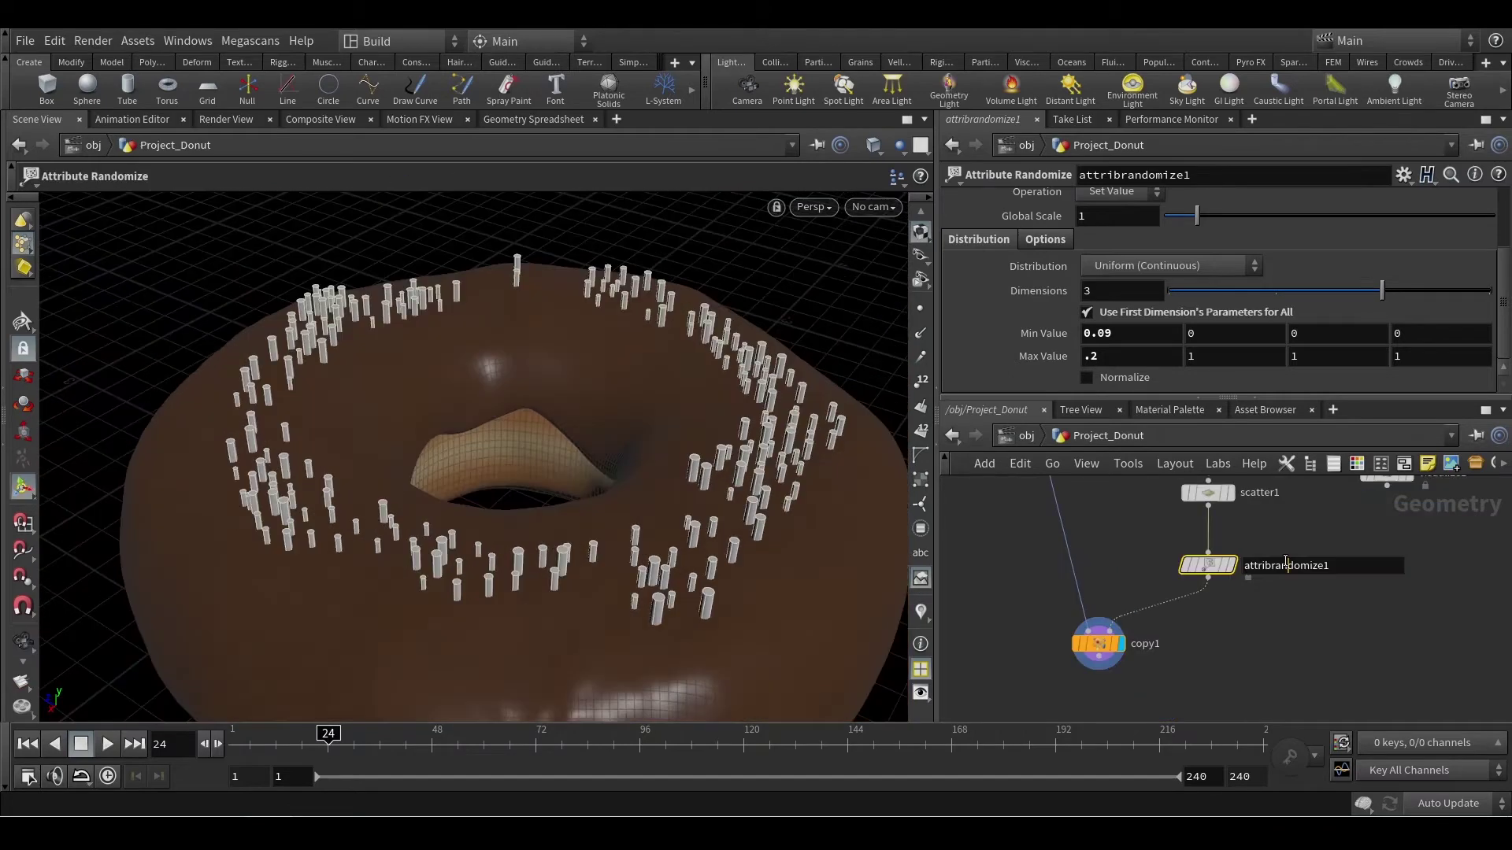
pyautogui.click(1009, 616)
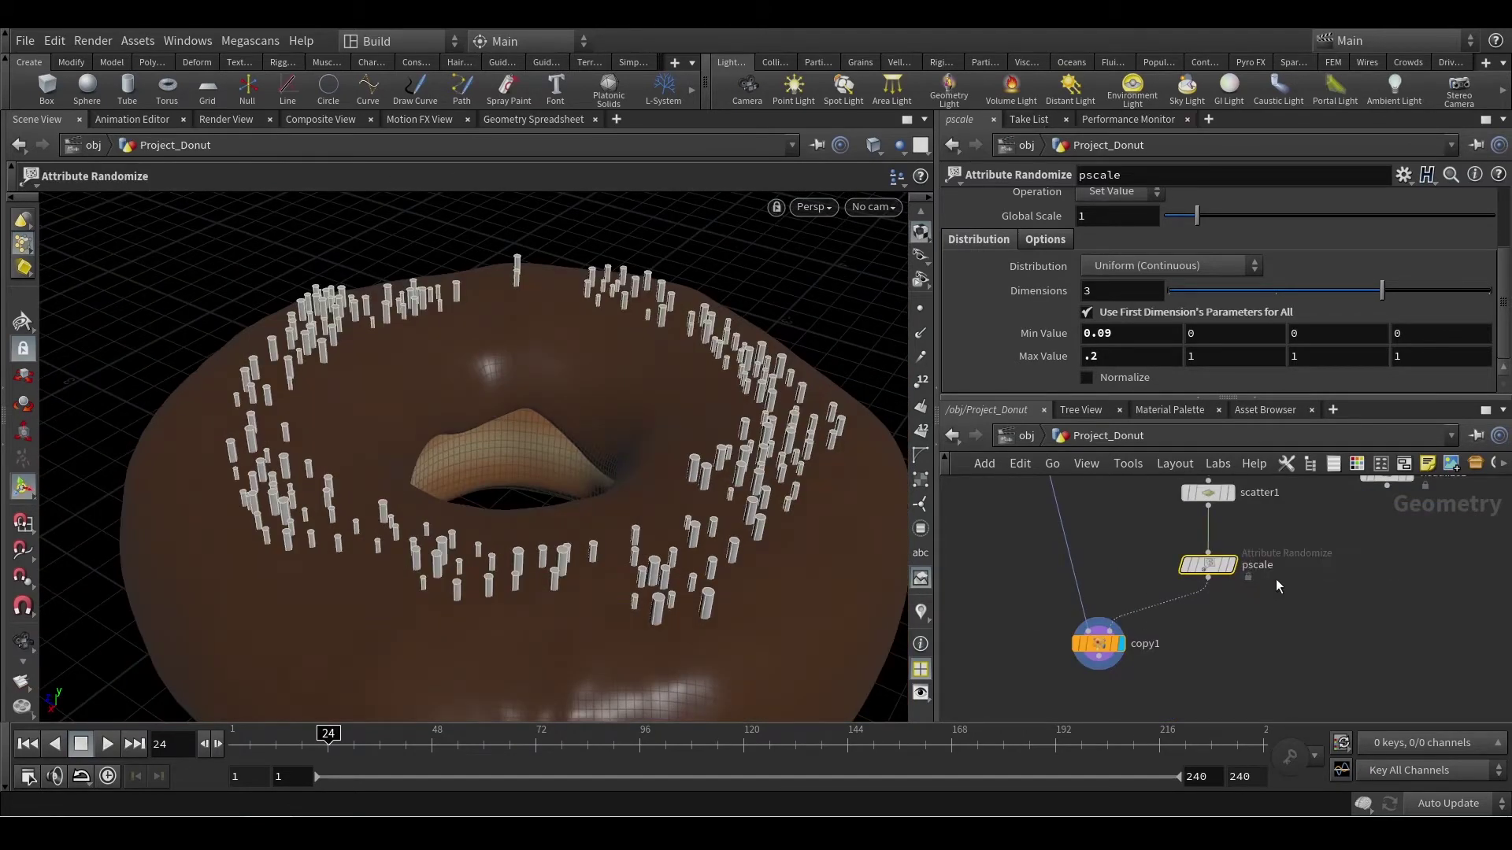
# Step: Move the copy1 node slightly farther below pscale and examine the sprinkles in the reference donut photo
pyautogui.moveTo(1097, 671); pyautogui.dragTo(1100, 681)
pyautogui.press('Escape')
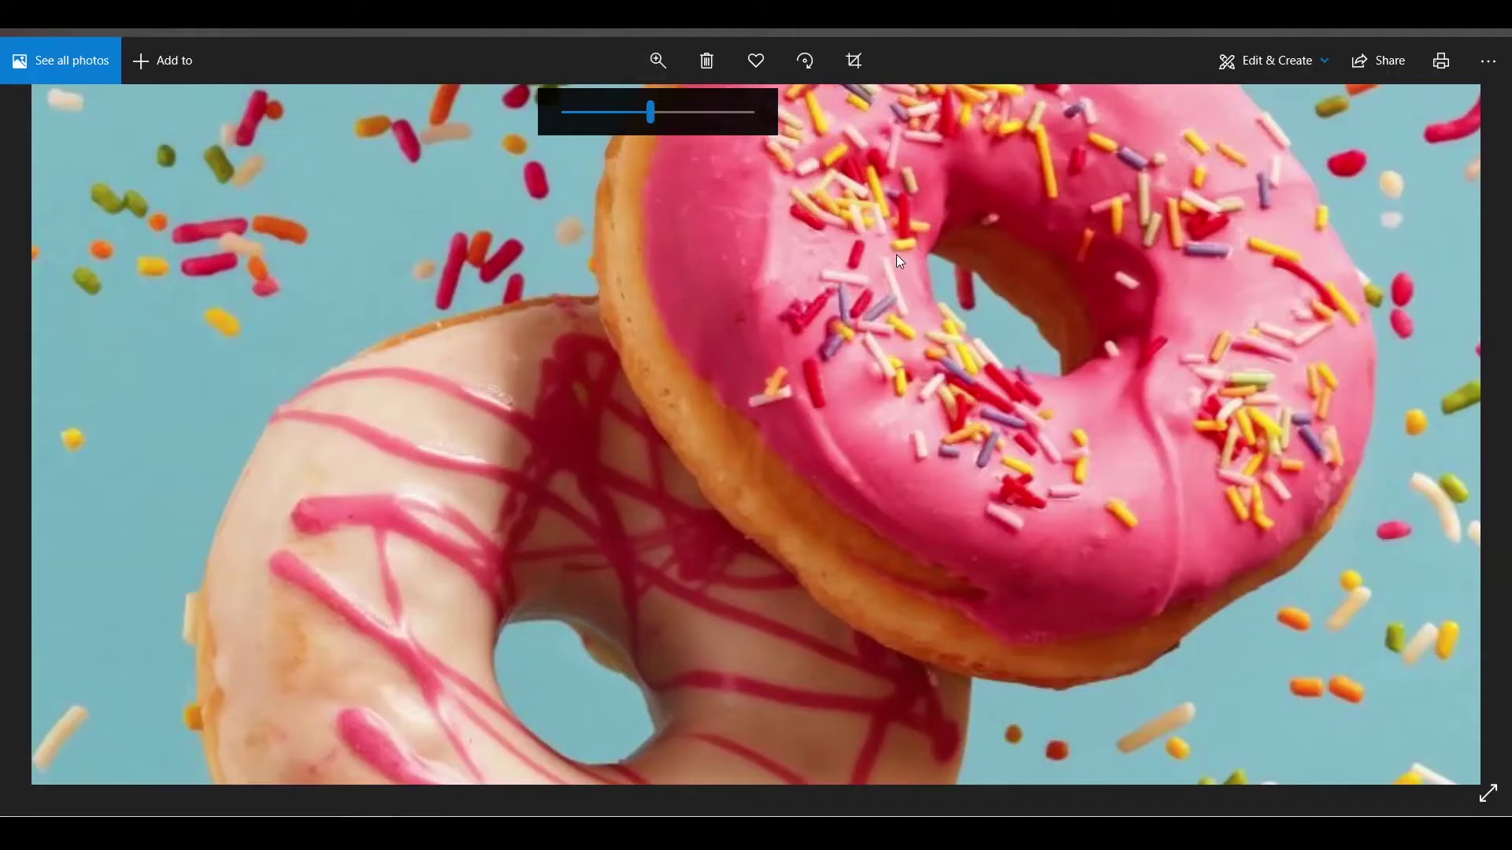
pyautogui.scroll(3, 646, 428)
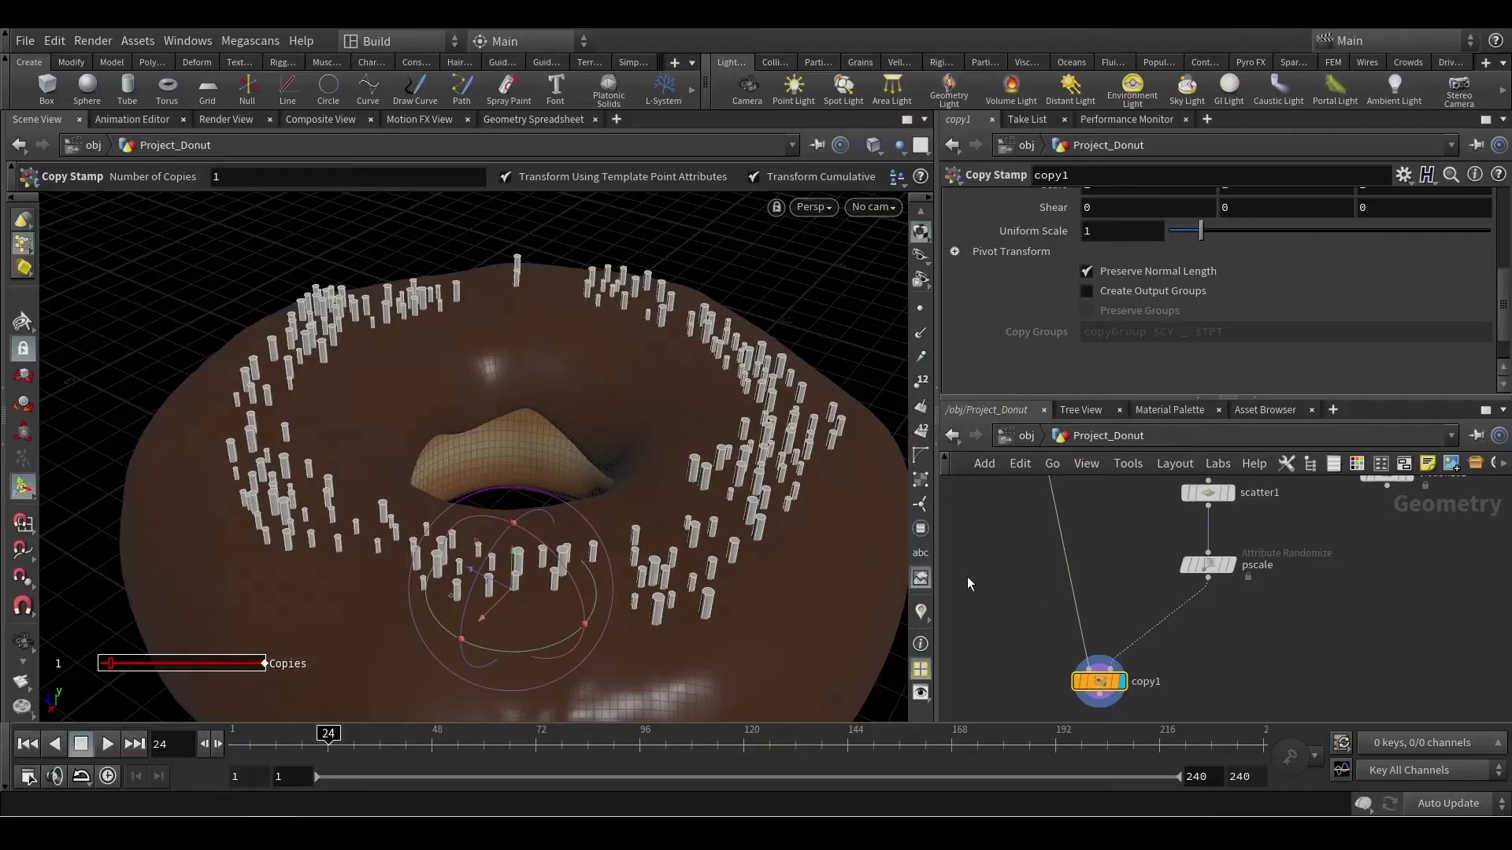
# Step: Switch to the Houdini documentation in the browser, read the type of the orient attribute, and return to the donut scene
pyautogui.moveTo(709, 472); pyautogui.dragTo(728, 497)
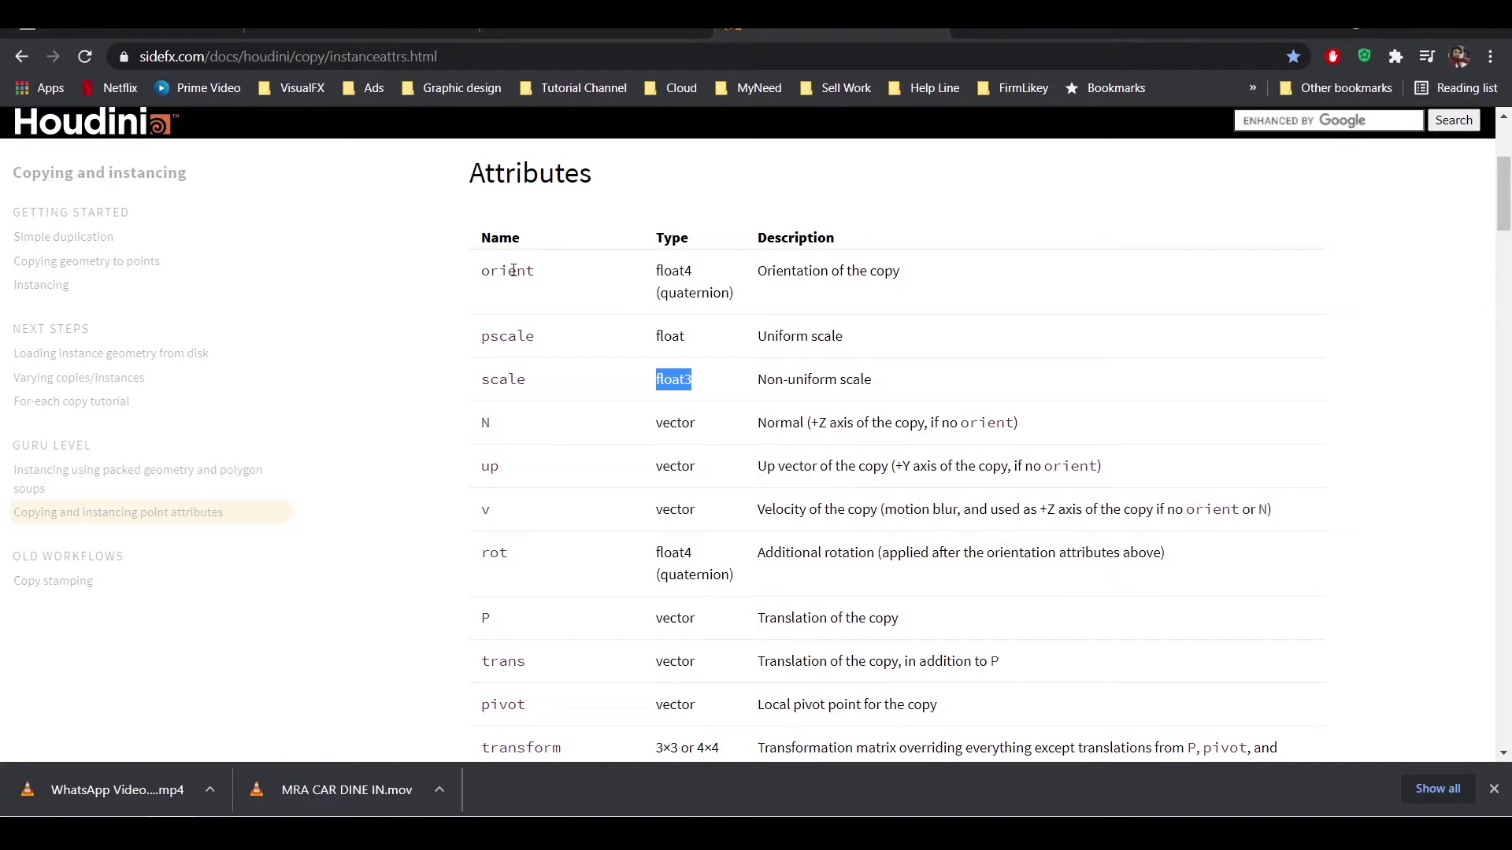
pyautogui.moveTo(482, 270); pyautogui.dragTo(539, 280)
pyautogui.click(543, 280)
pyautogui.doubleClick(679, 273)
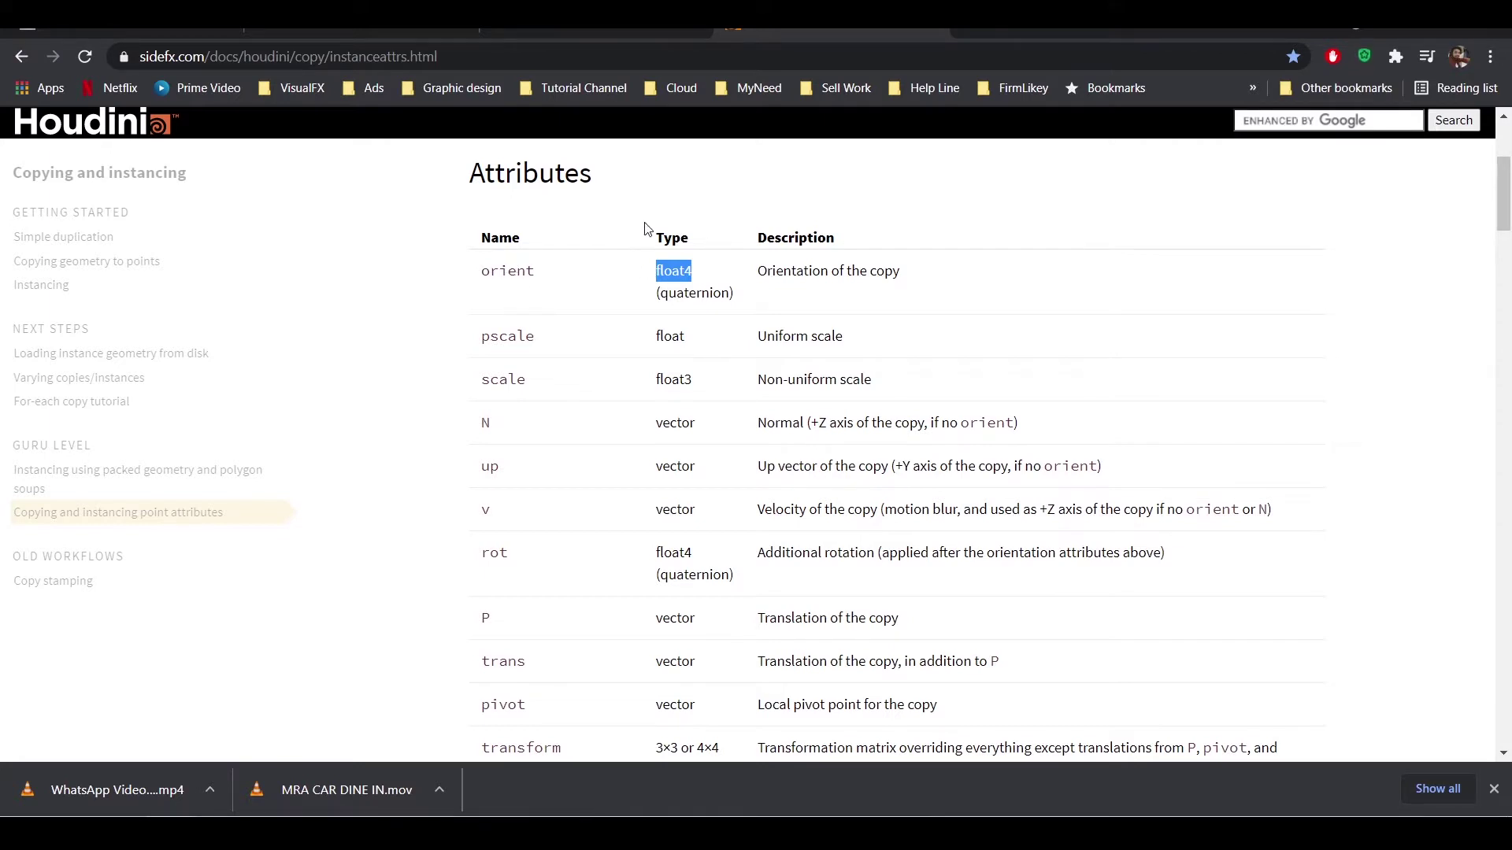
pyautogui.click(1401, 26)
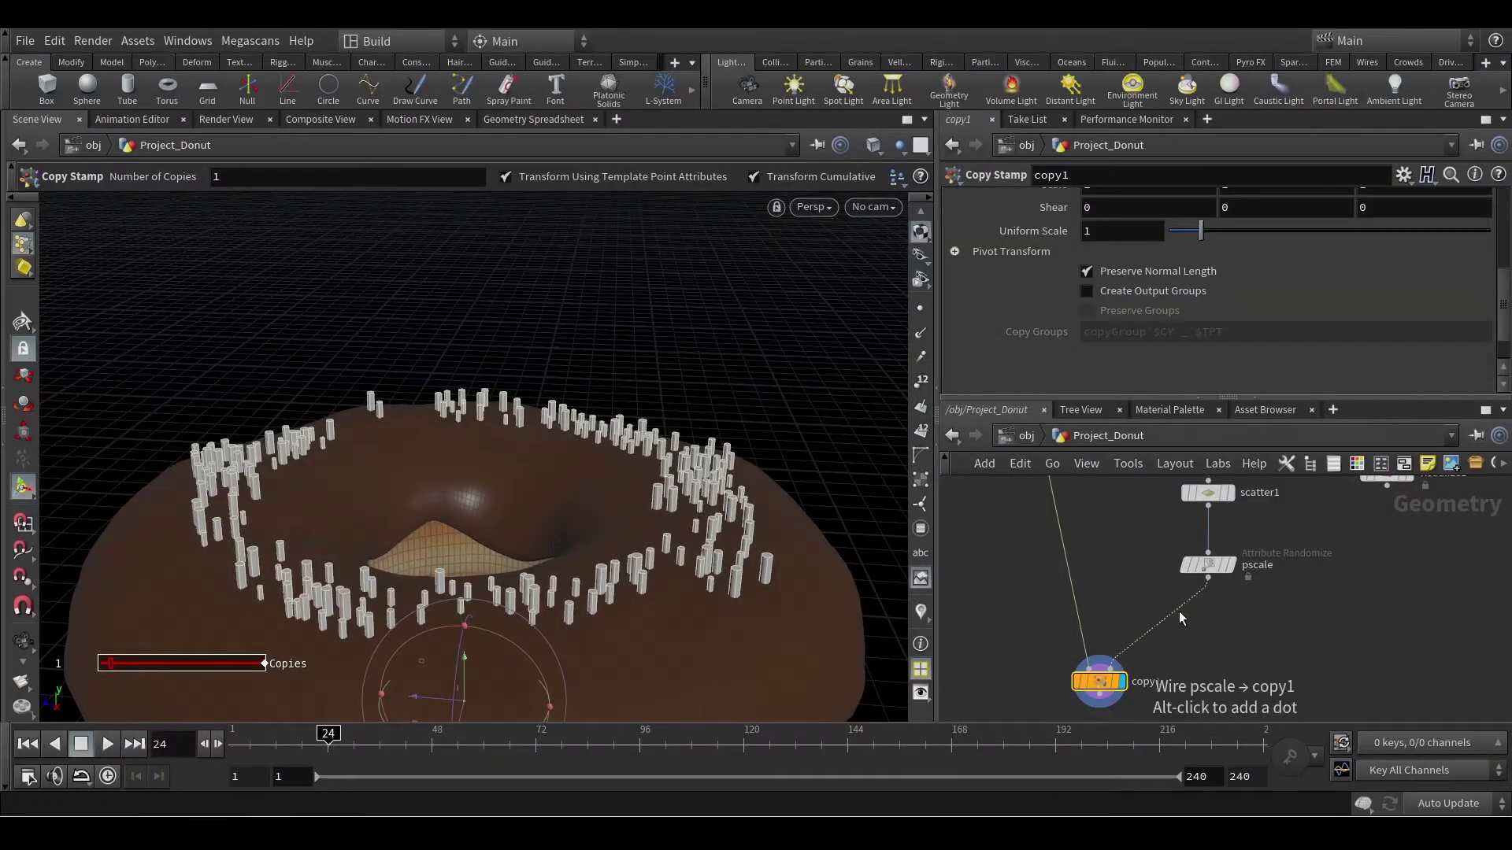
# Step: Insert a new Attribute Randomize node between pscale and copy1, aligned under pscale
pyautogui.moveTo(1175, 613); pyautogui.dragTo(1203, 619)
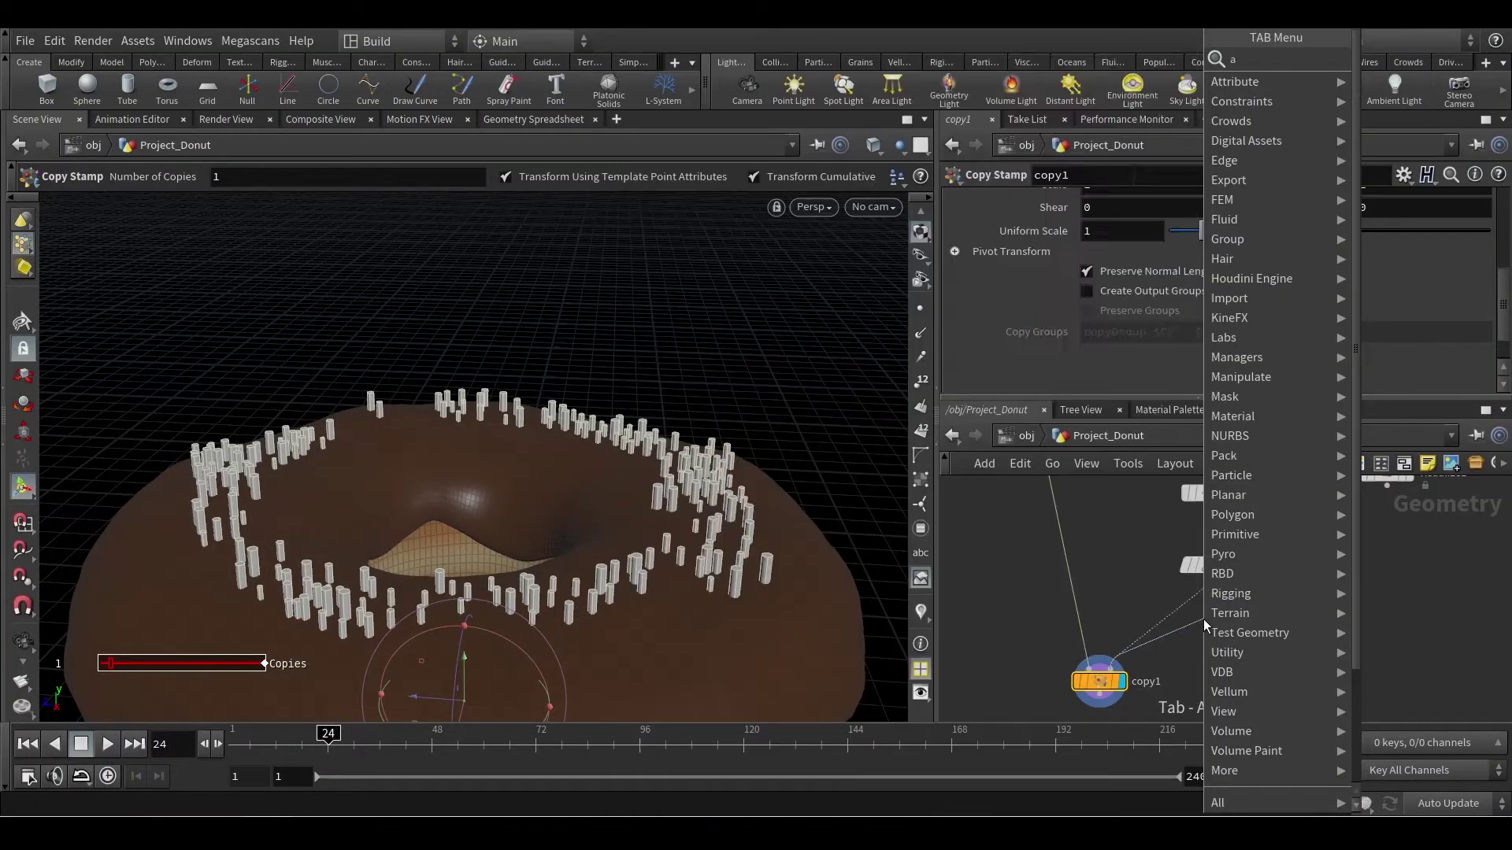
pyautogui.write('atra')
pyautogui.press('Return')
pyautogui.click(1203, 619)
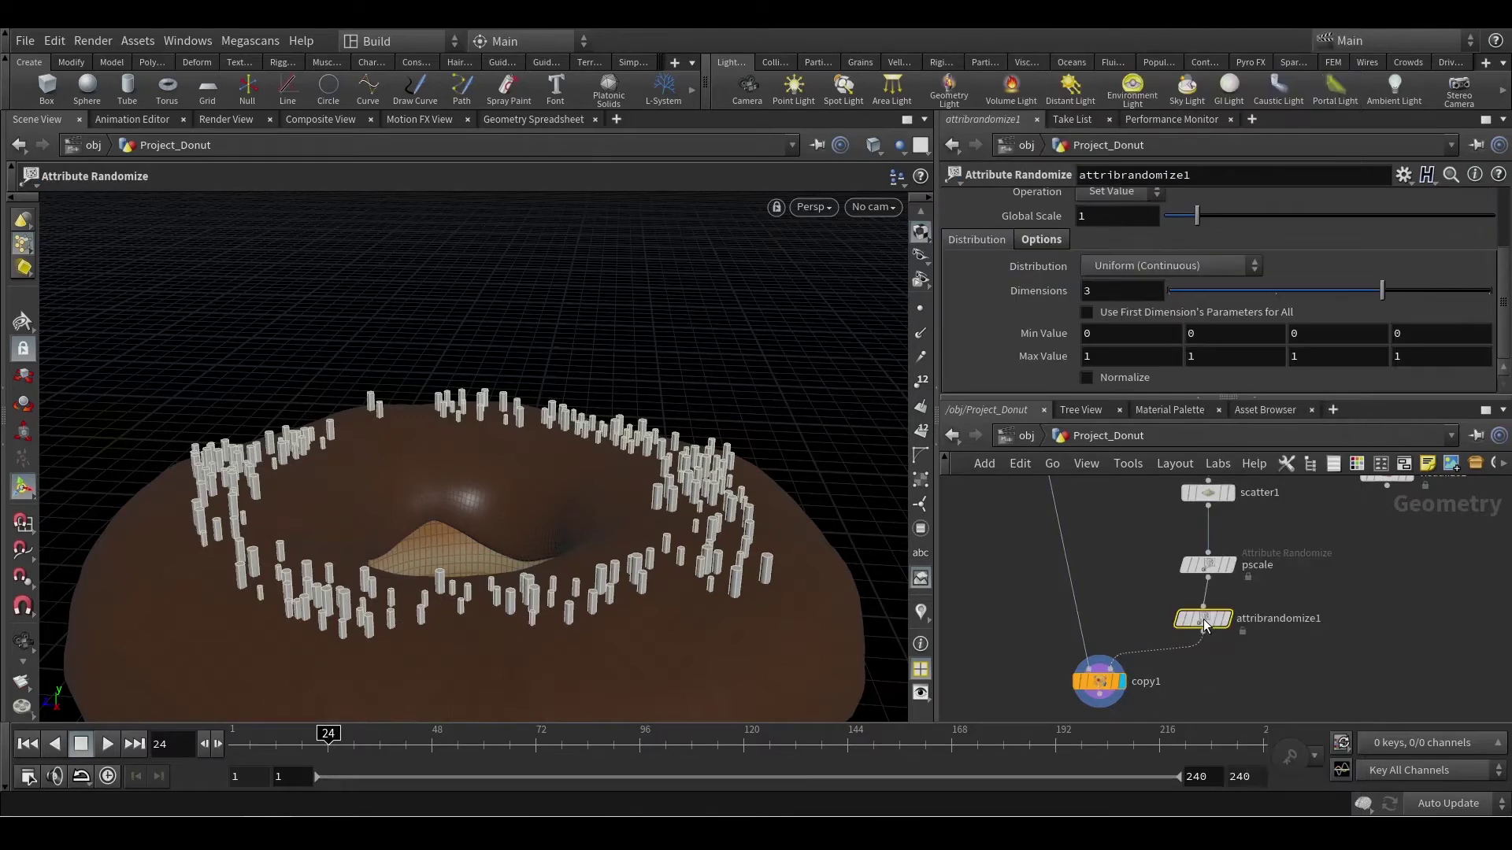
pyautogui.moveTo(1204, 620); pyautogui.dragTo(1209, 614)
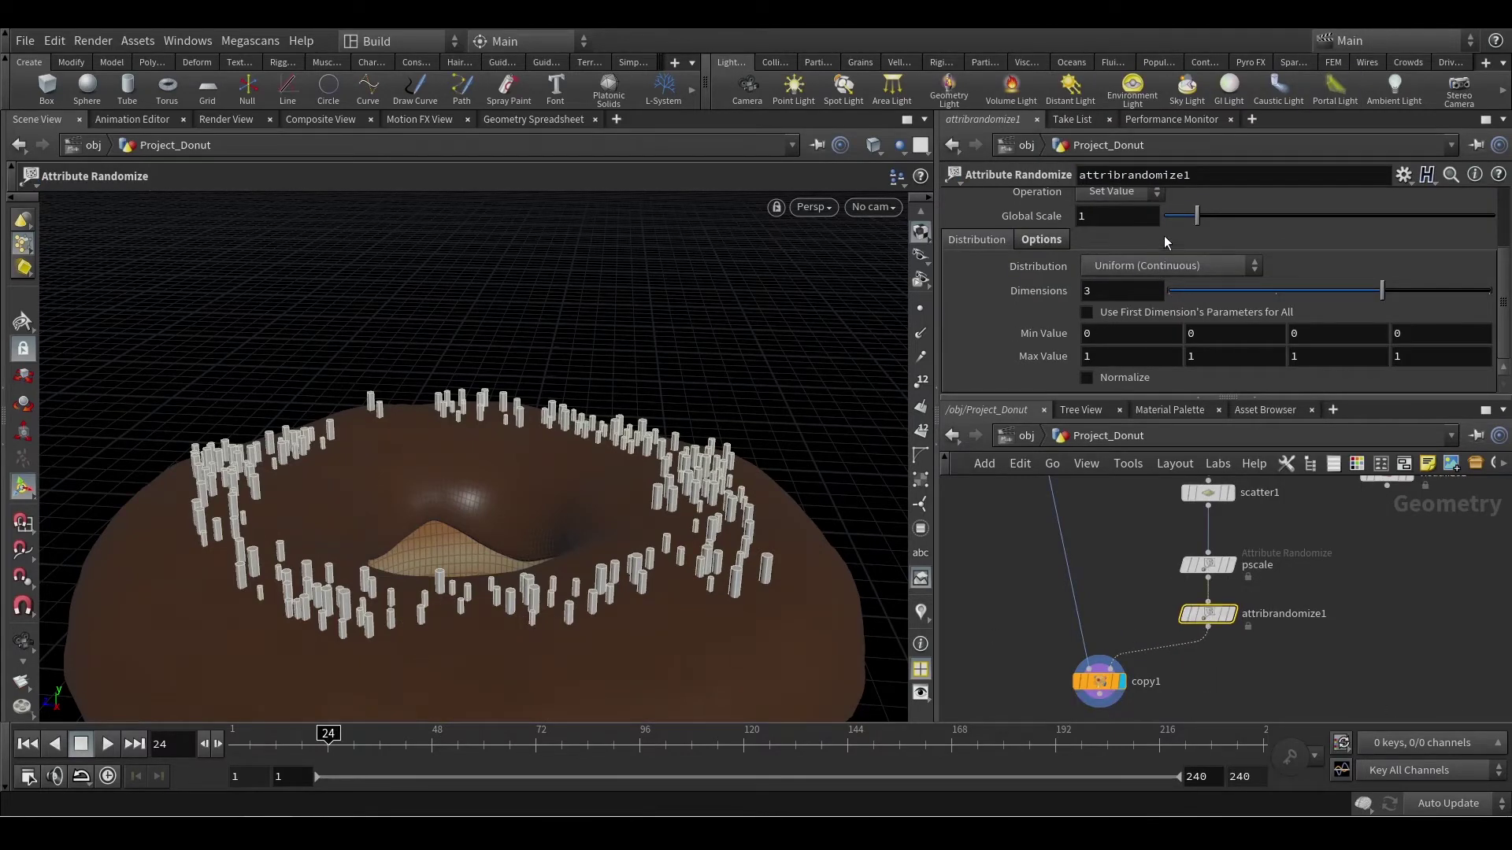
# Step: Set the new Attribute Randomize node's attribute name to orient and its dimensions to 4
pyautogui.scroll(3, 1164, 235)
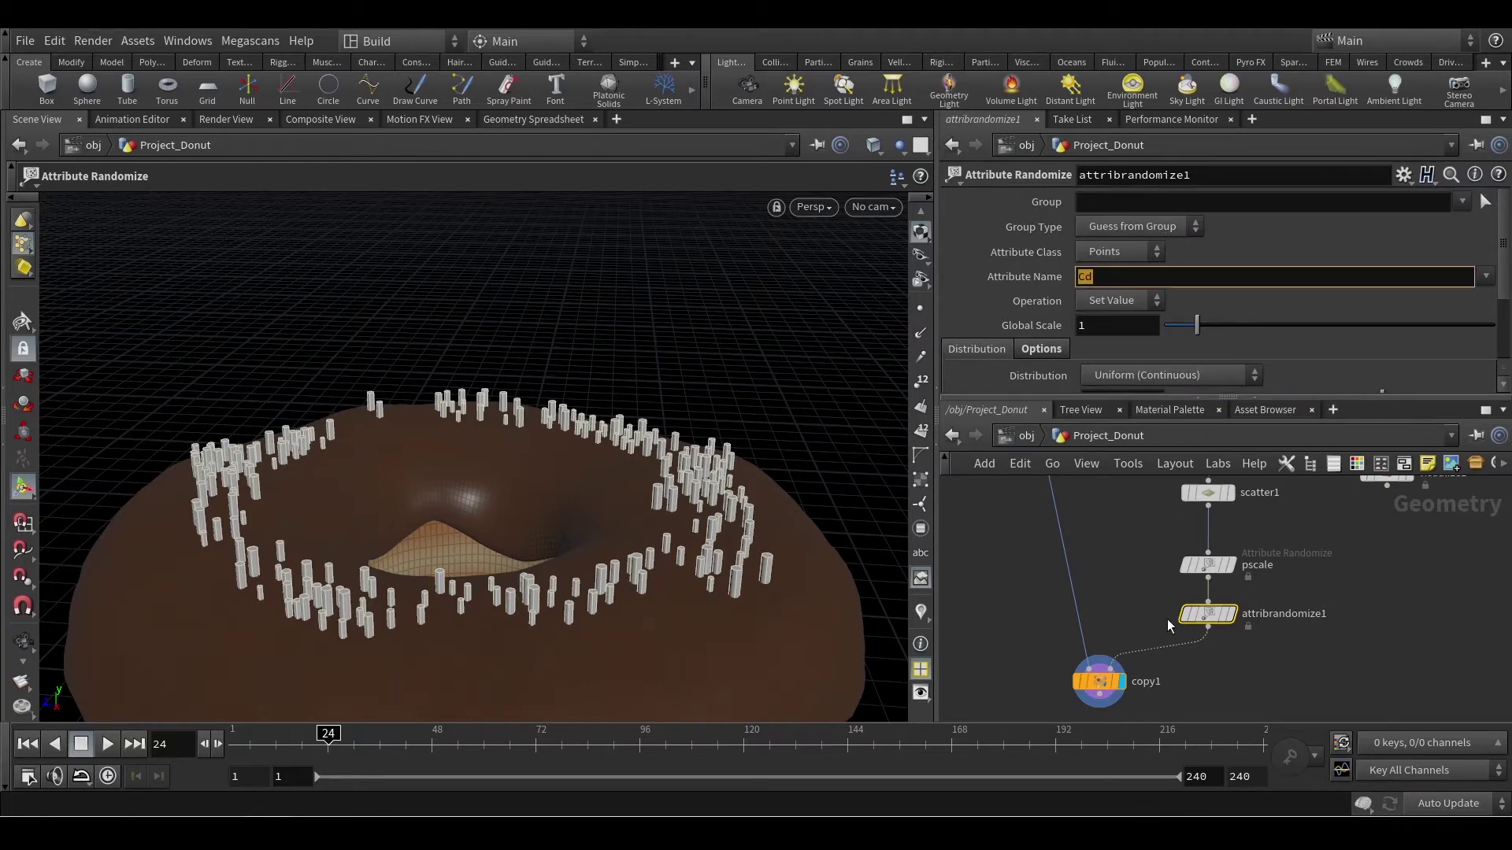
pyautogui.write('nt')
pyautogui.press('Return')
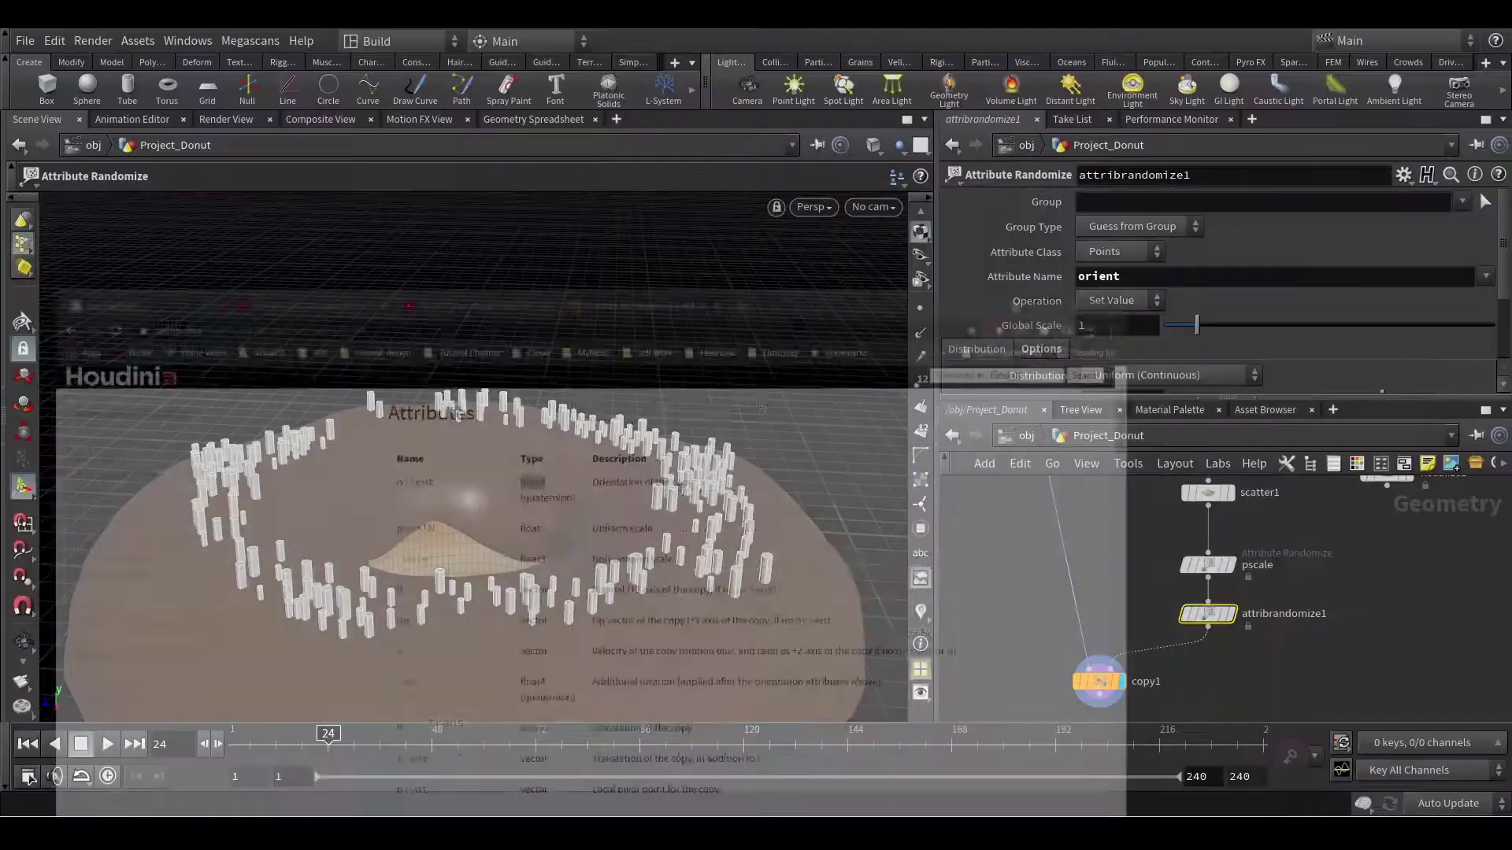
pyautogui.scroll(-1, 1103, 324)
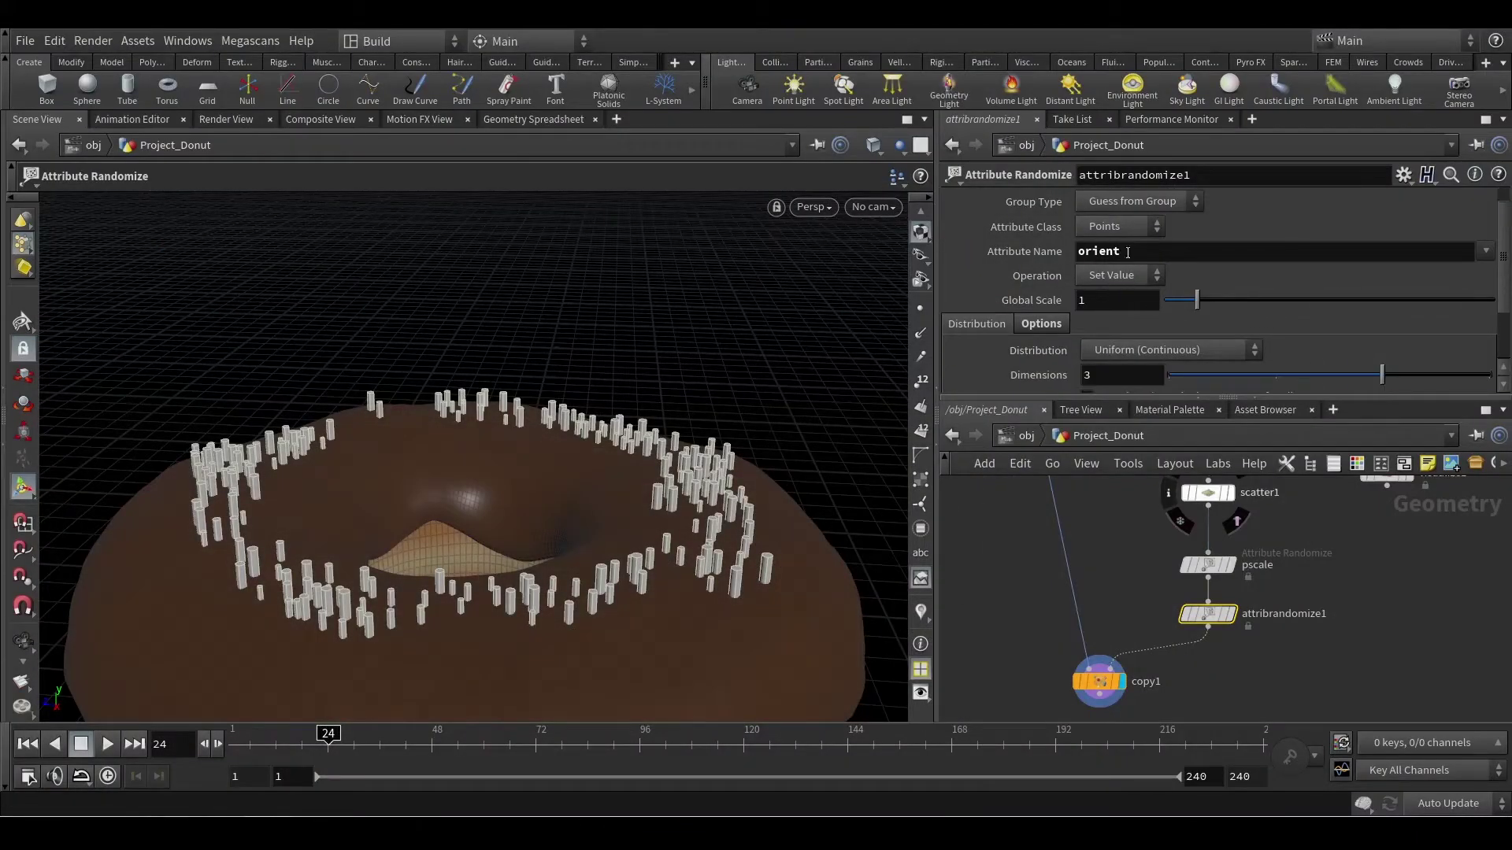
pyautogui.scroll(-3, 1139, 259)
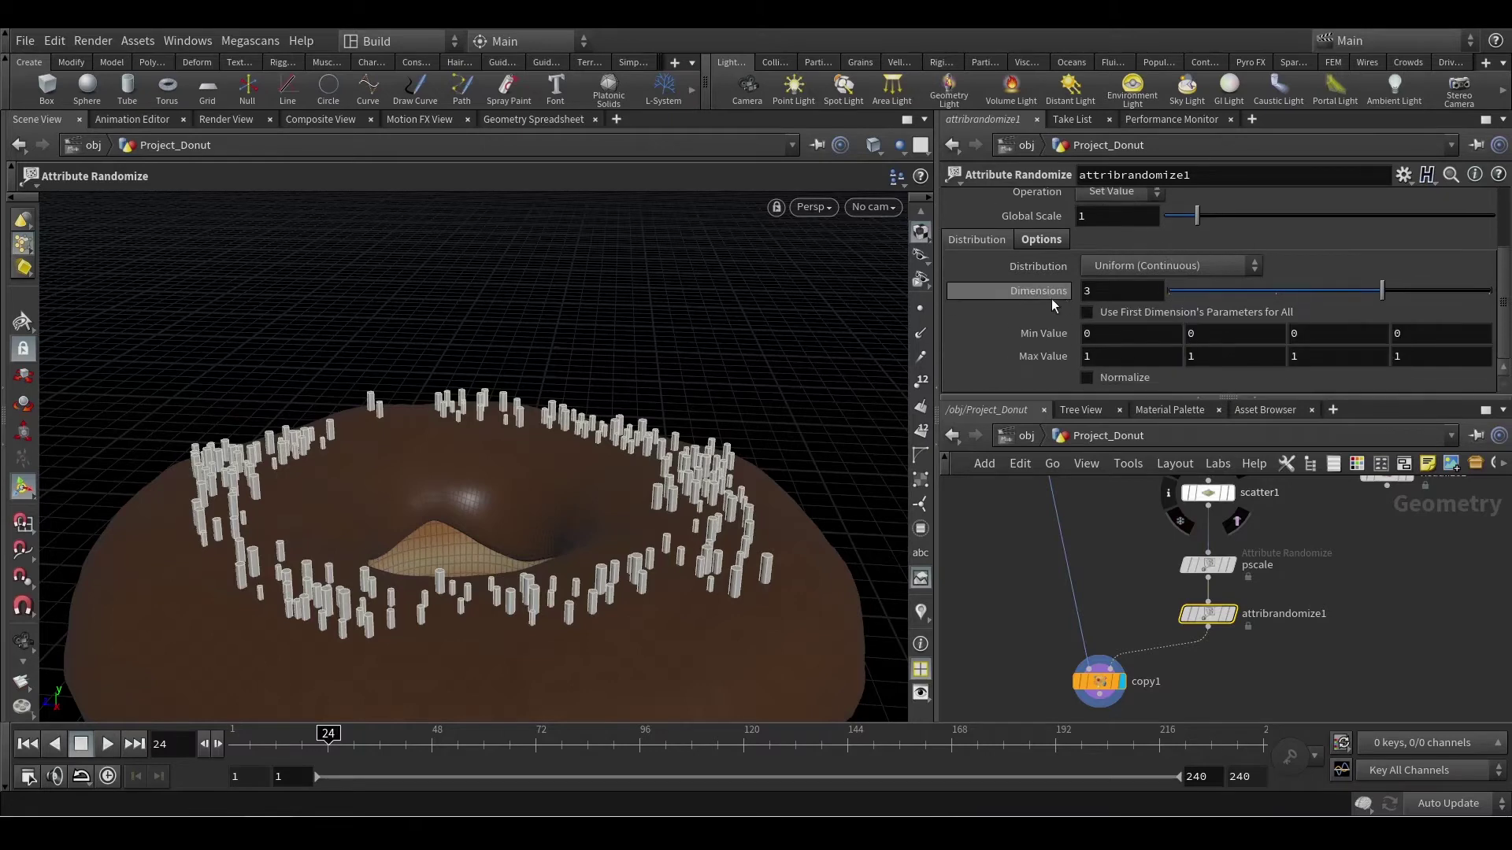
pyautogui.scroll(3, 1103, 284)
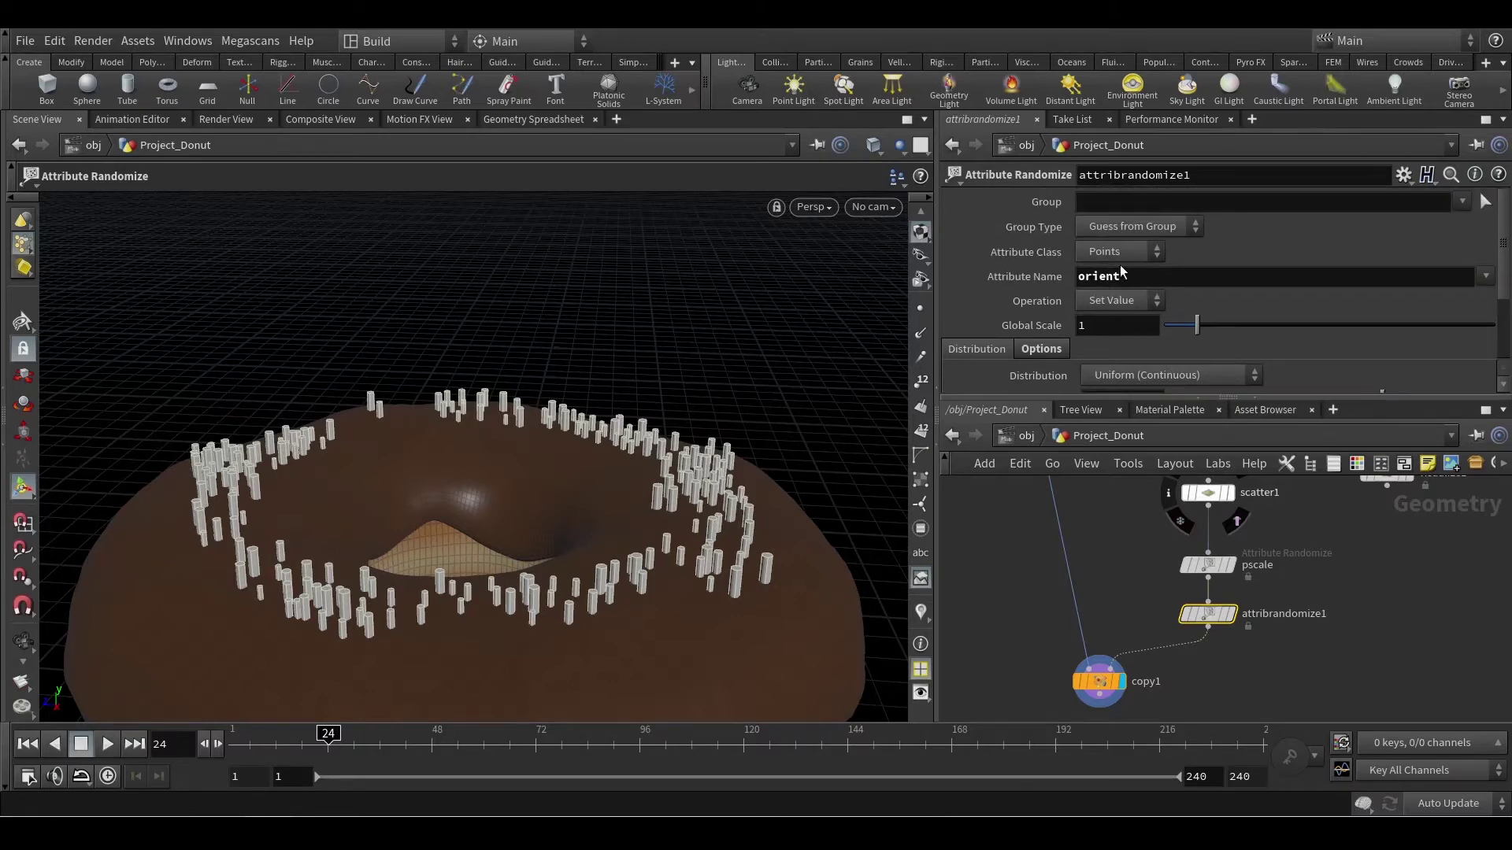
pyautogui.scroll(-2, 1105, 263)
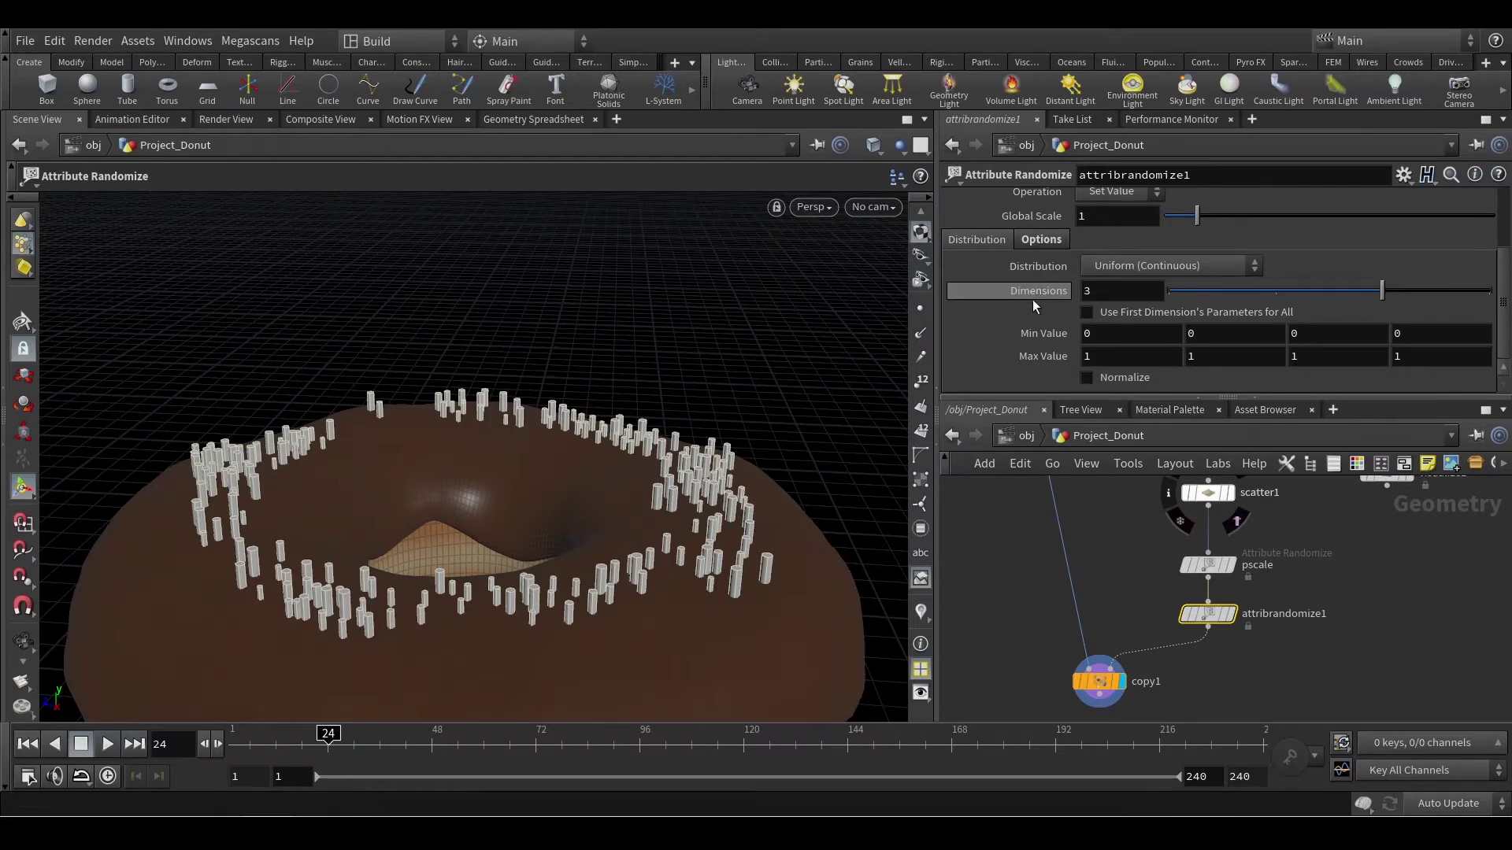
pyautogui.click(1446, 290)
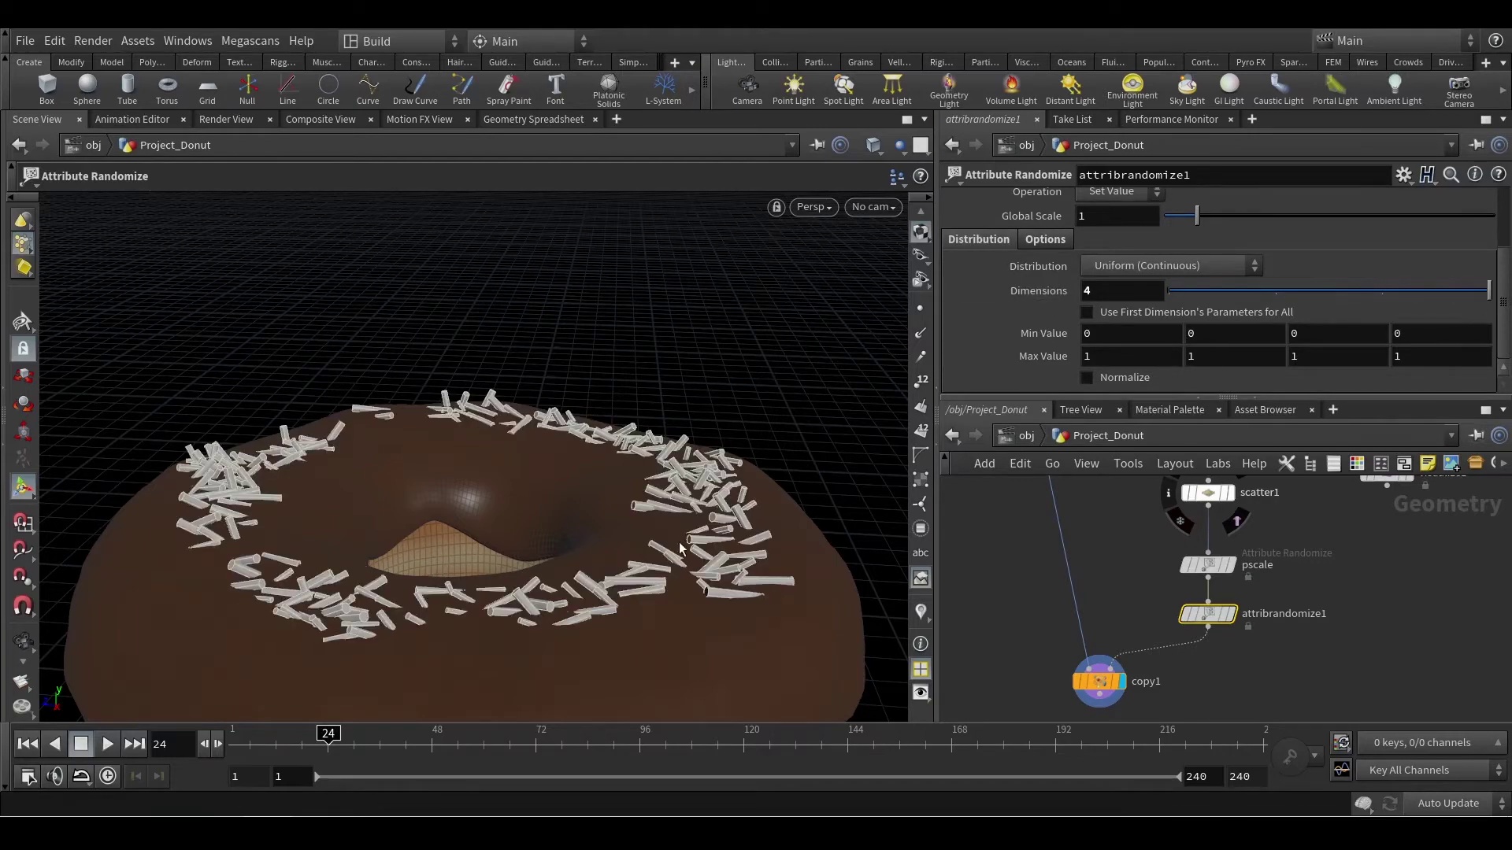
pyautogui.press('Escape')
pyautogui.moveTo(682, 549); pyautogui.dragTo(848, 573)
pyautogui.press('Return')
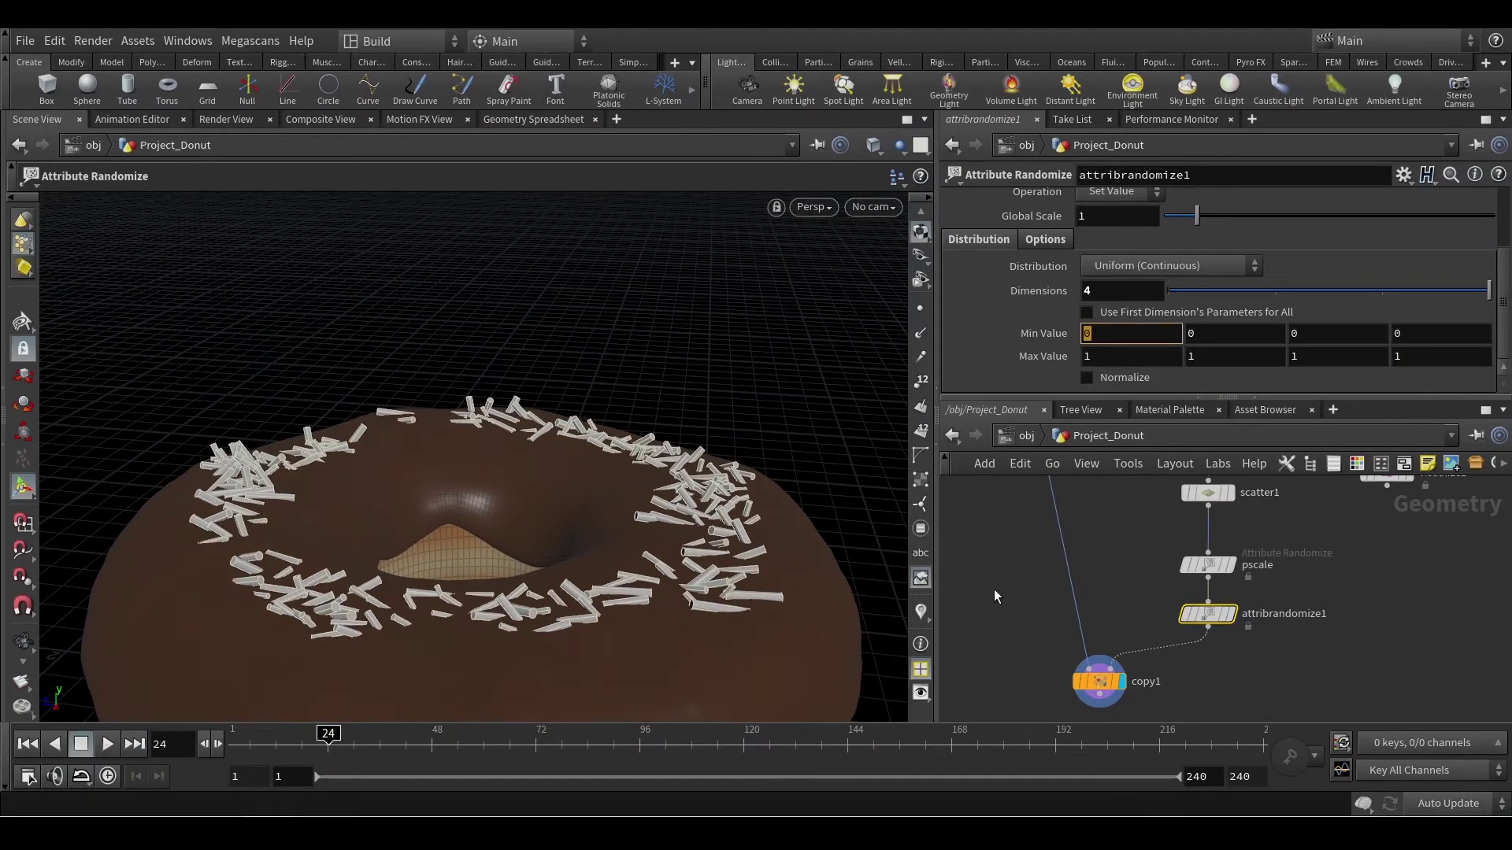
# Step: Set all four minimum values of the orient randomization to -1 and check the tubes around the donut
pyautogui.write('-1')
pyautogui.press('Tab')
pyautogui.write('-1')
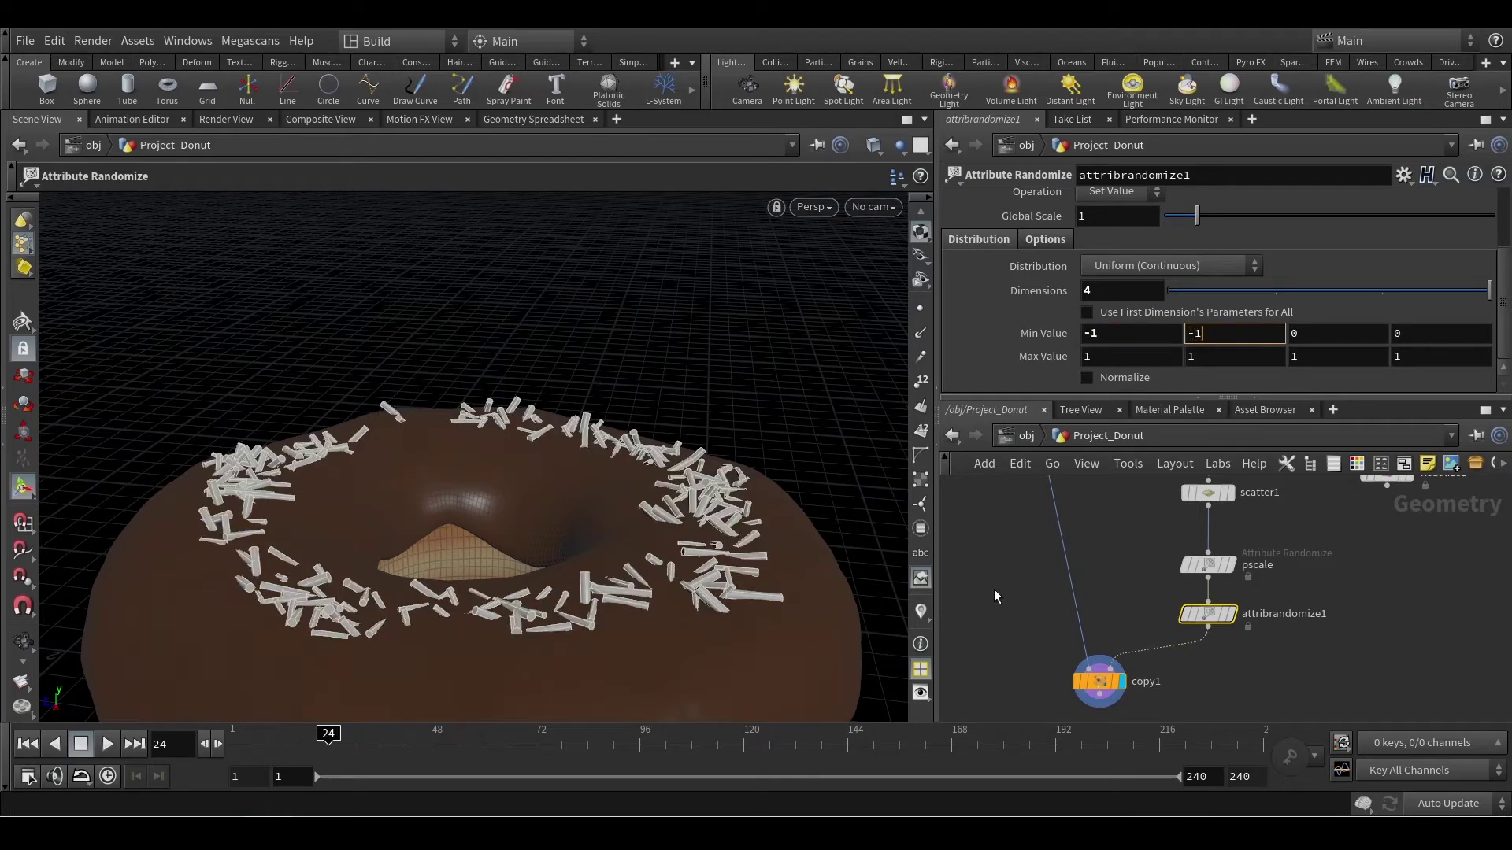
pyautogui.press('Tab')
pyautogui.write('-1')
pyautogui.press('Tab')
pyautogui.write('-1')
pyautogui.press('Return')
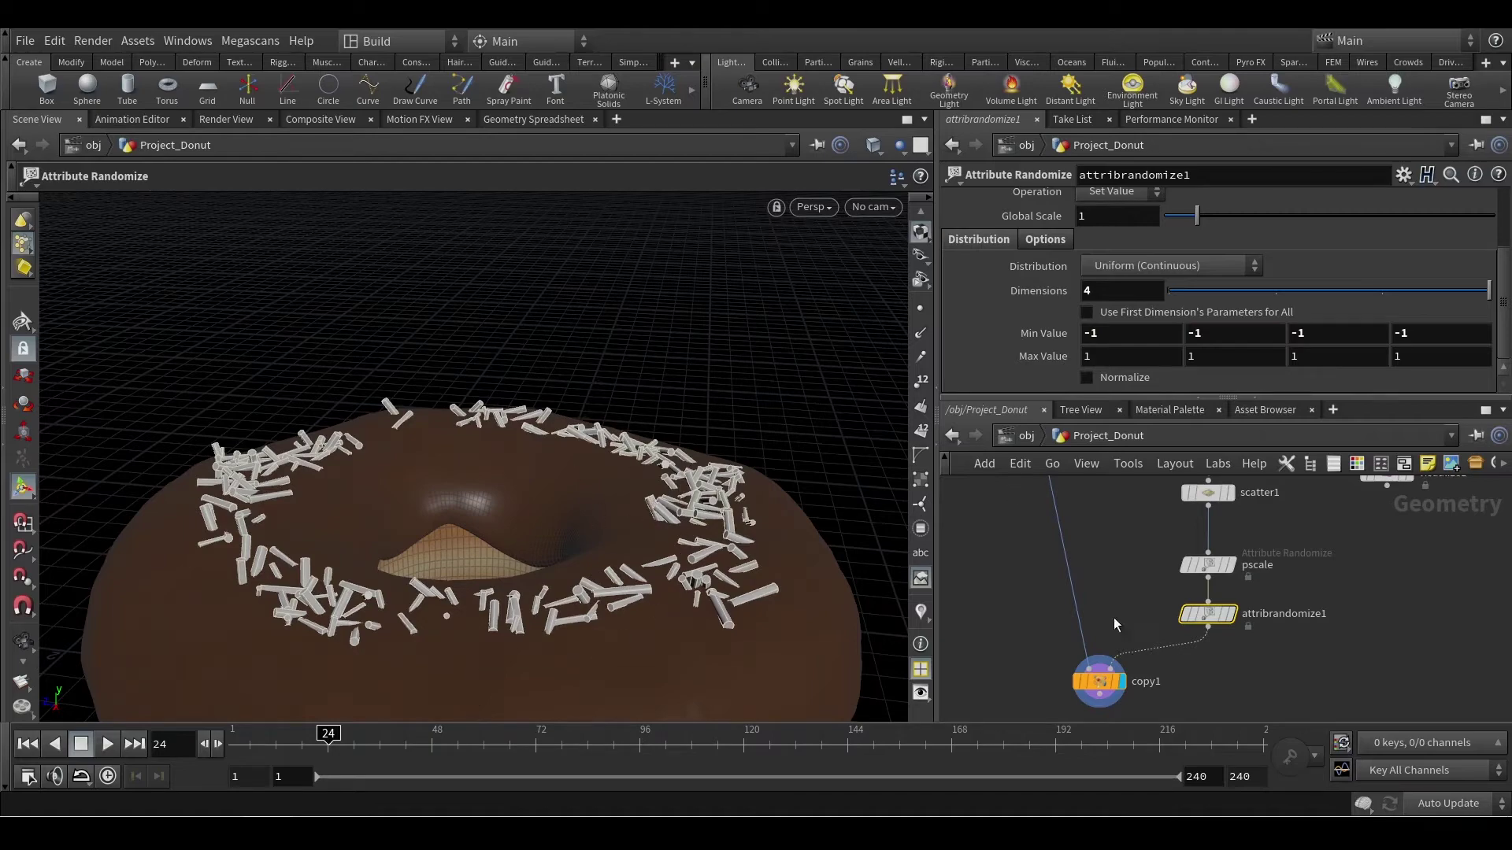
pyautogui.press('Escape')
pyautogui.moveTo(675, 510); pyautogui.dragTo(663, 563)
pyautogui.press('Return')
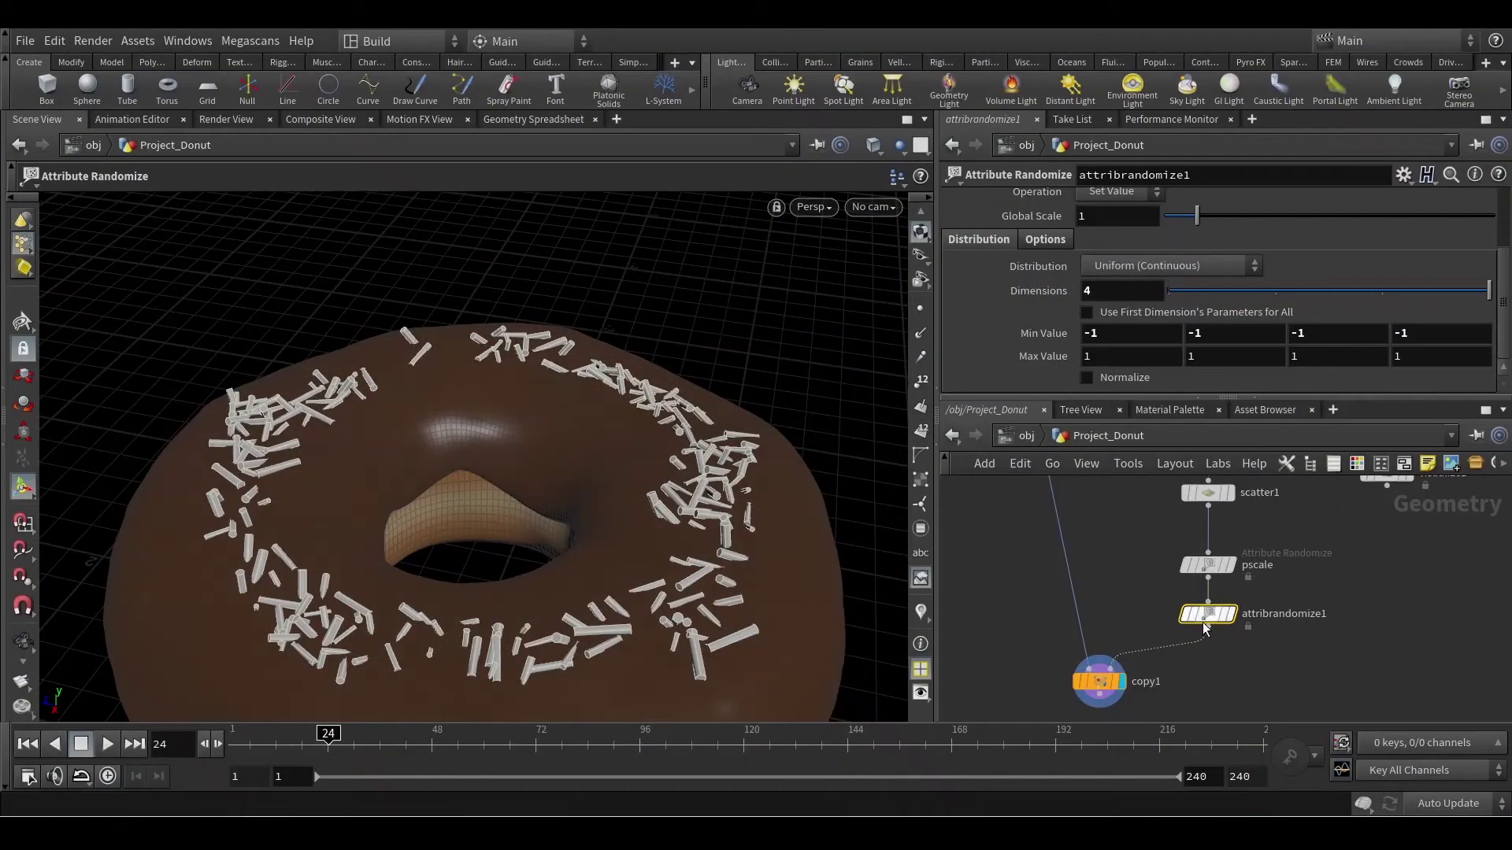
# Step: Insert a duplicate of attribrandomize1, named rot, between attribrandomize1 and copy1
pyautogui.keyDown('alt'); pyautogui.moveTo(1208, 614); pyautogui.dragTo(1285, 676); pyautogui.keyUp('alt')
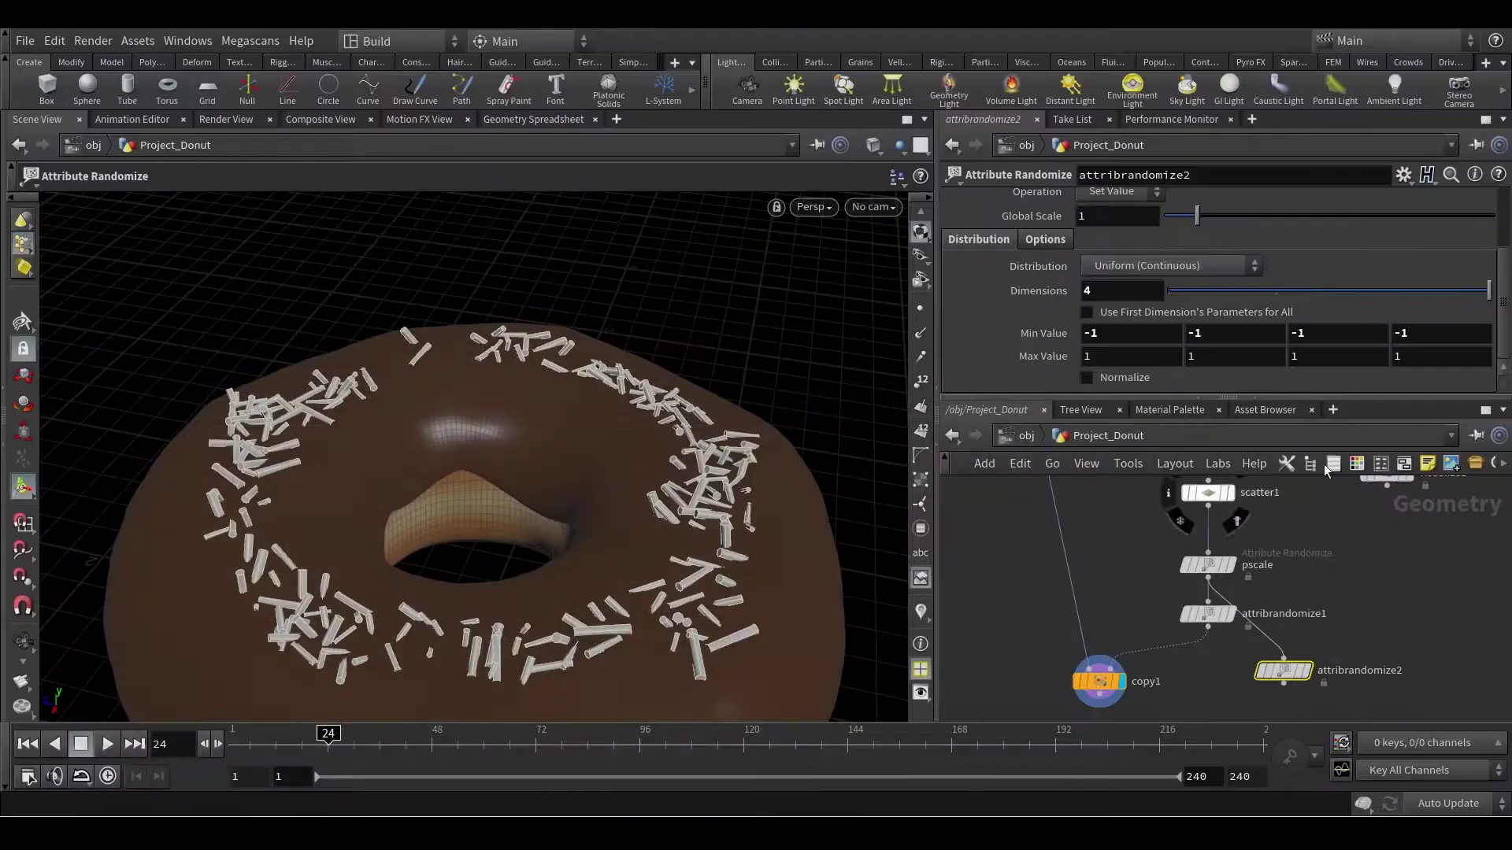
pyautogui.doubleClick(1309, 671)
pyautogui.write('rot')
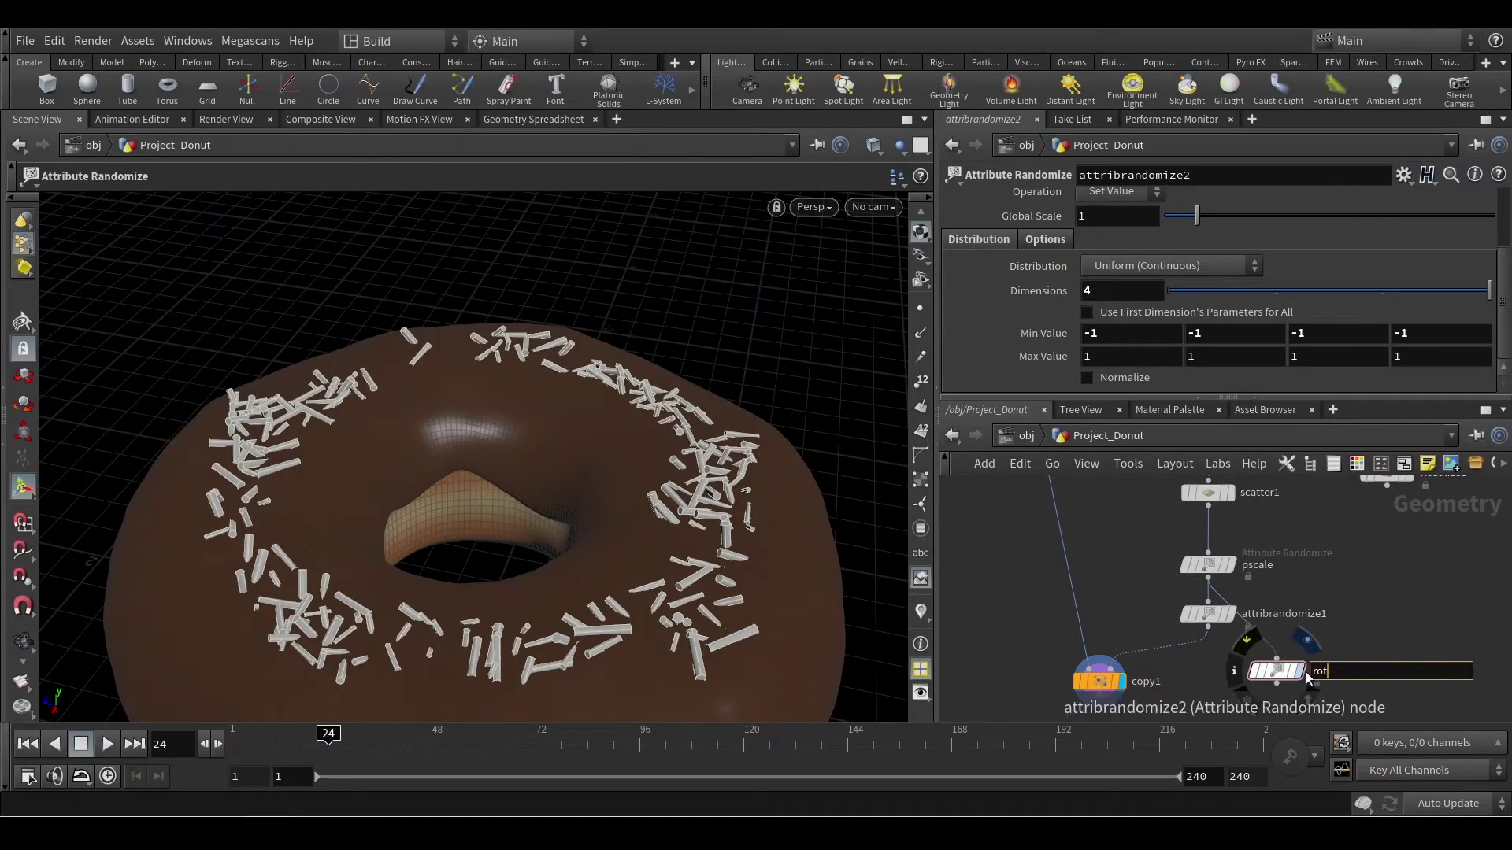
pyautogui.press('Return')
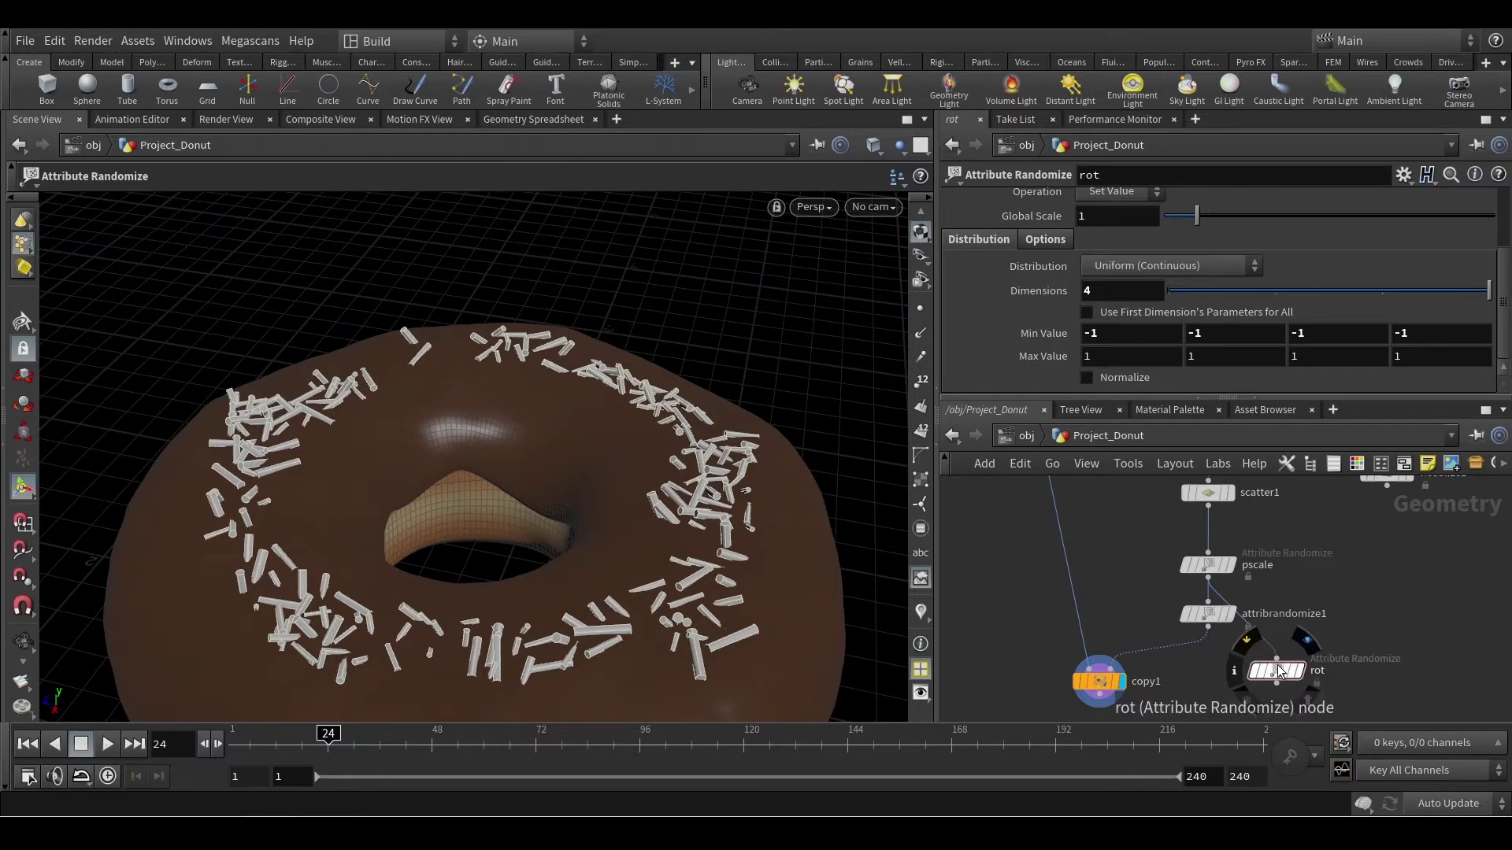
pyautogui.moveTo(1282, 676); pyautogui.dragTo(1208, 663)
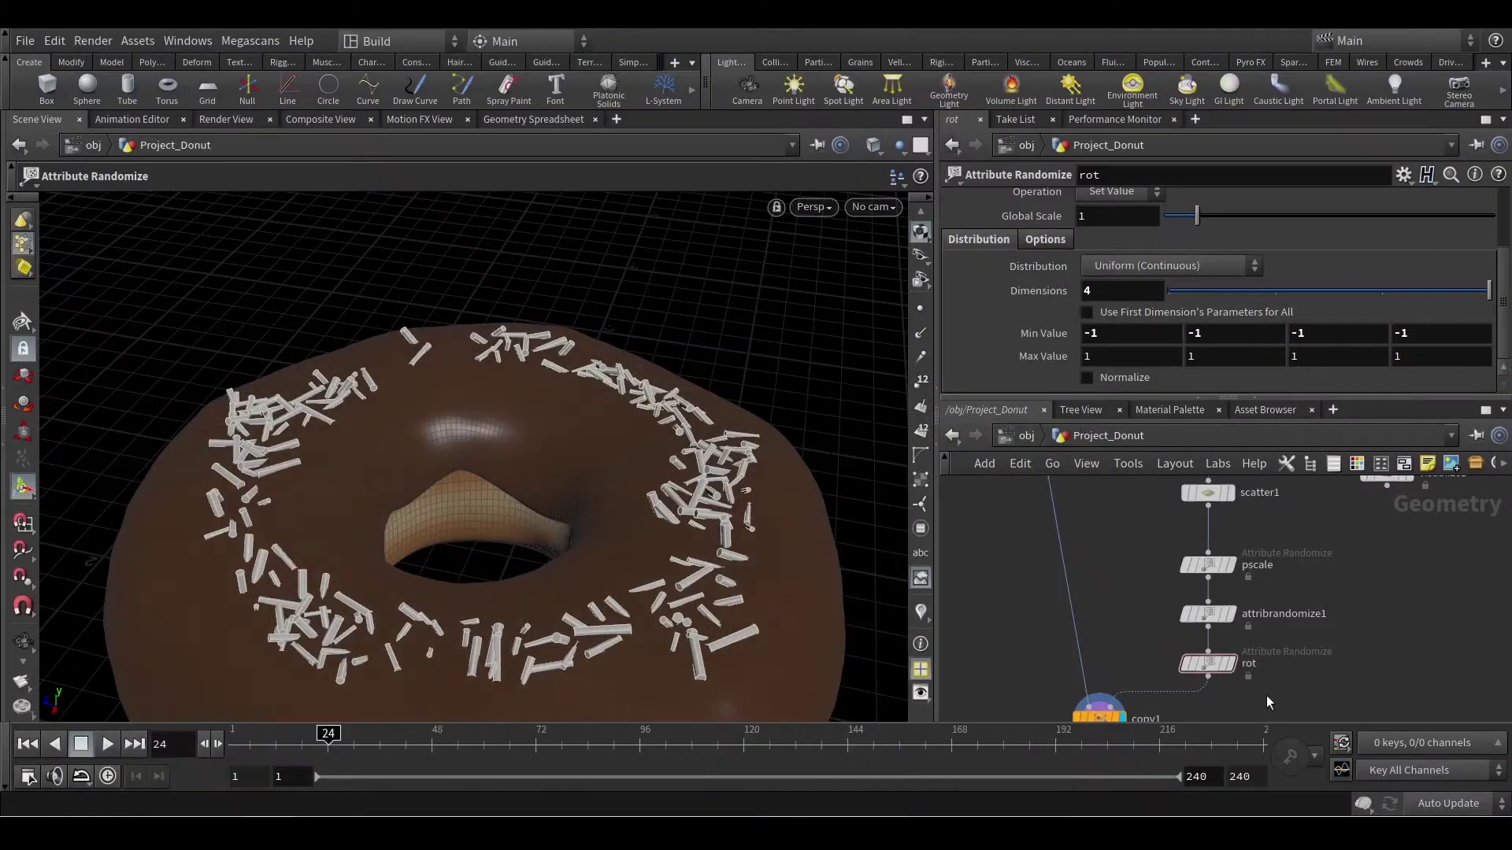
# Step: Rename the attribrandomize1 node as orient
pyautogui.doubleClick(1284, 614)
pyautogui.write('orient')
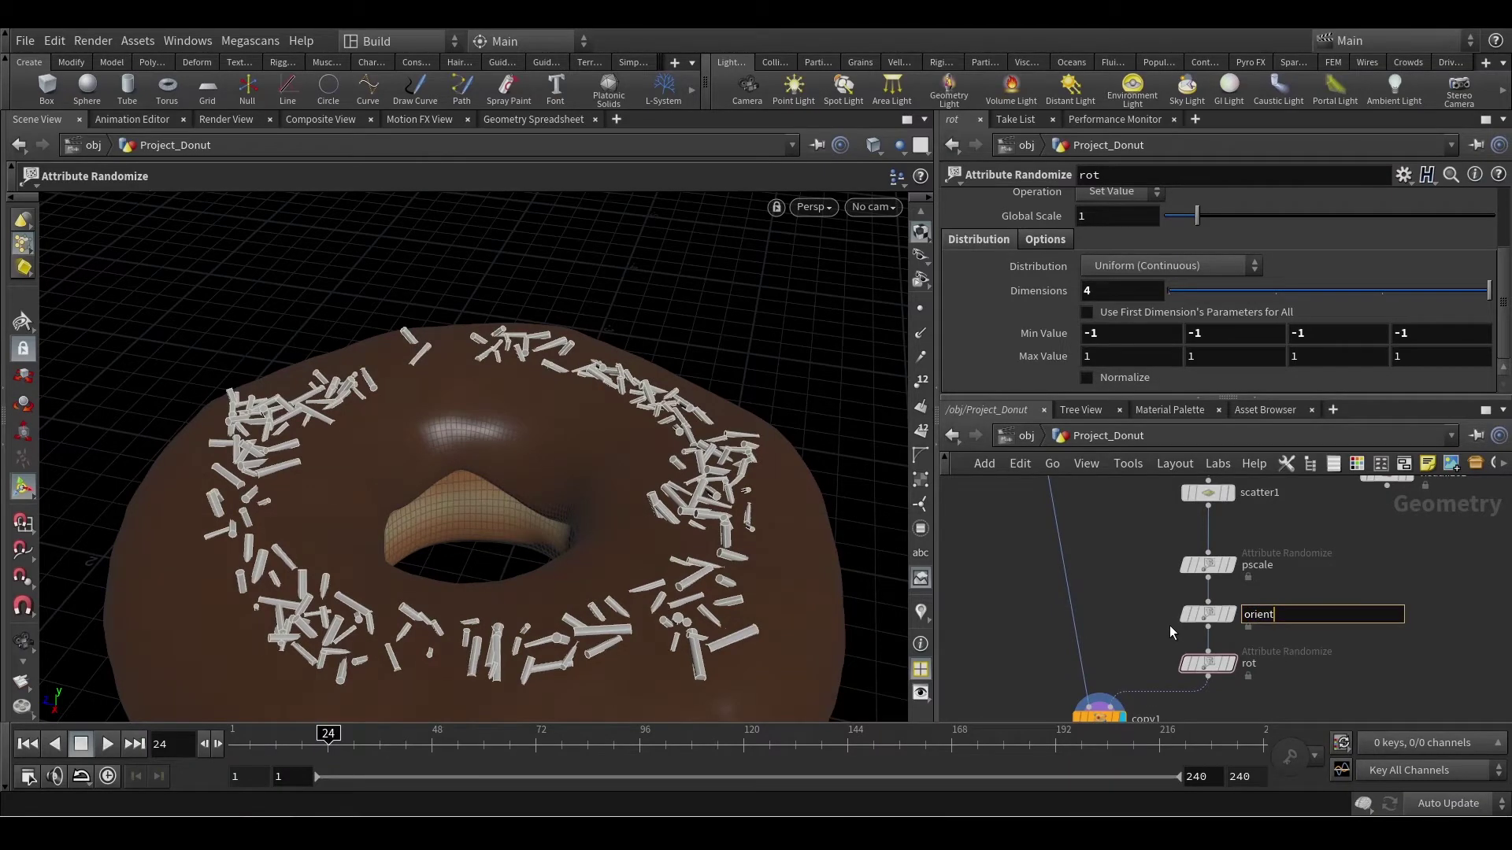
pyautogui.press('Return')
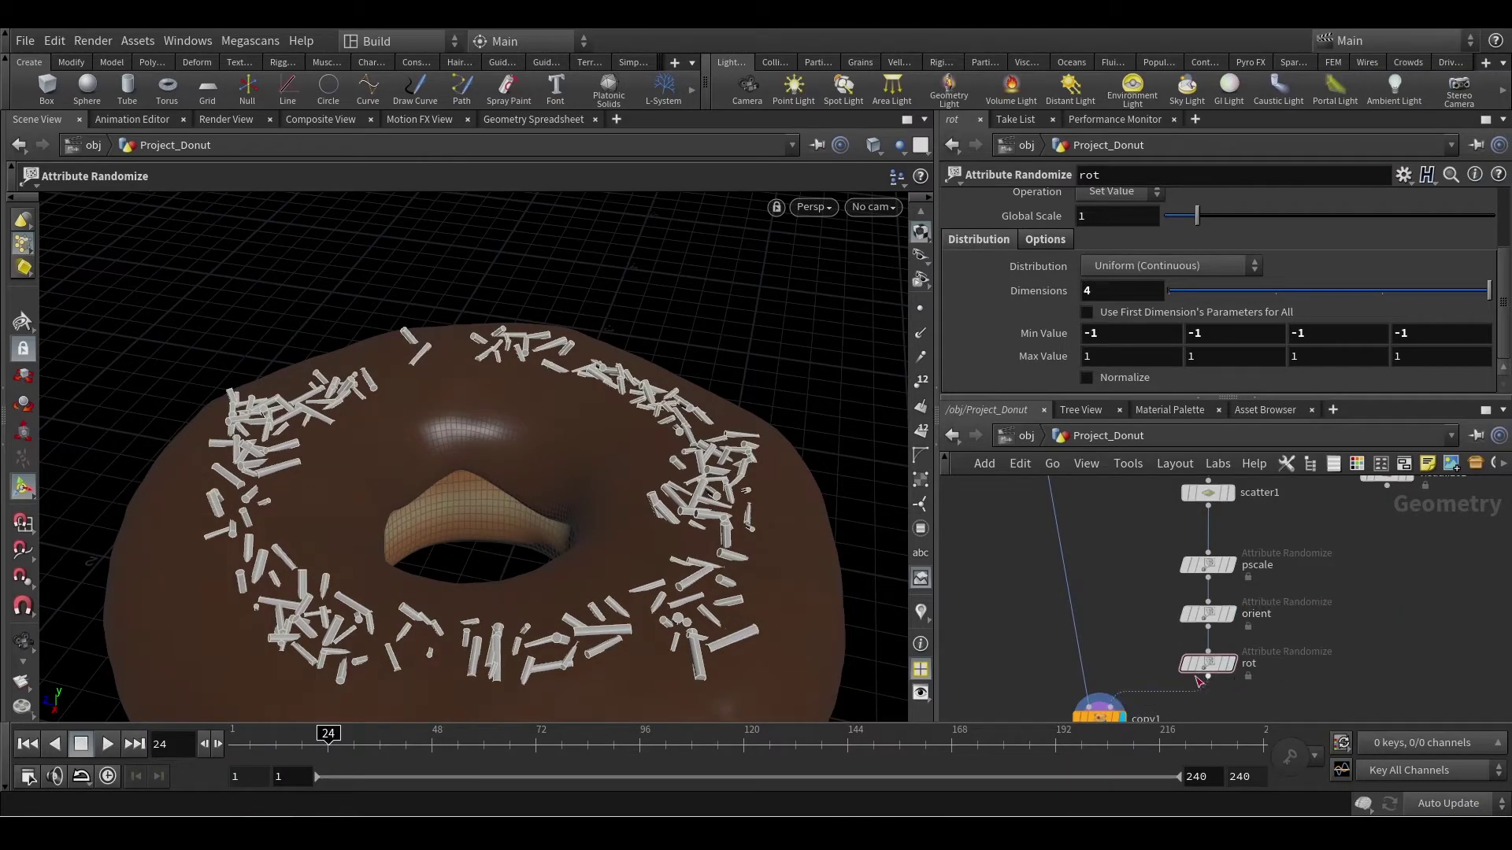
# Step: Change the rot node's attribute name to rot
pyautogui.moveTo(1151, 654); pyautogui.dragTo(1245, 677)
pyautogui.moveTo(1181, 671)
pyautogui.scroll(3, 1114, 268)
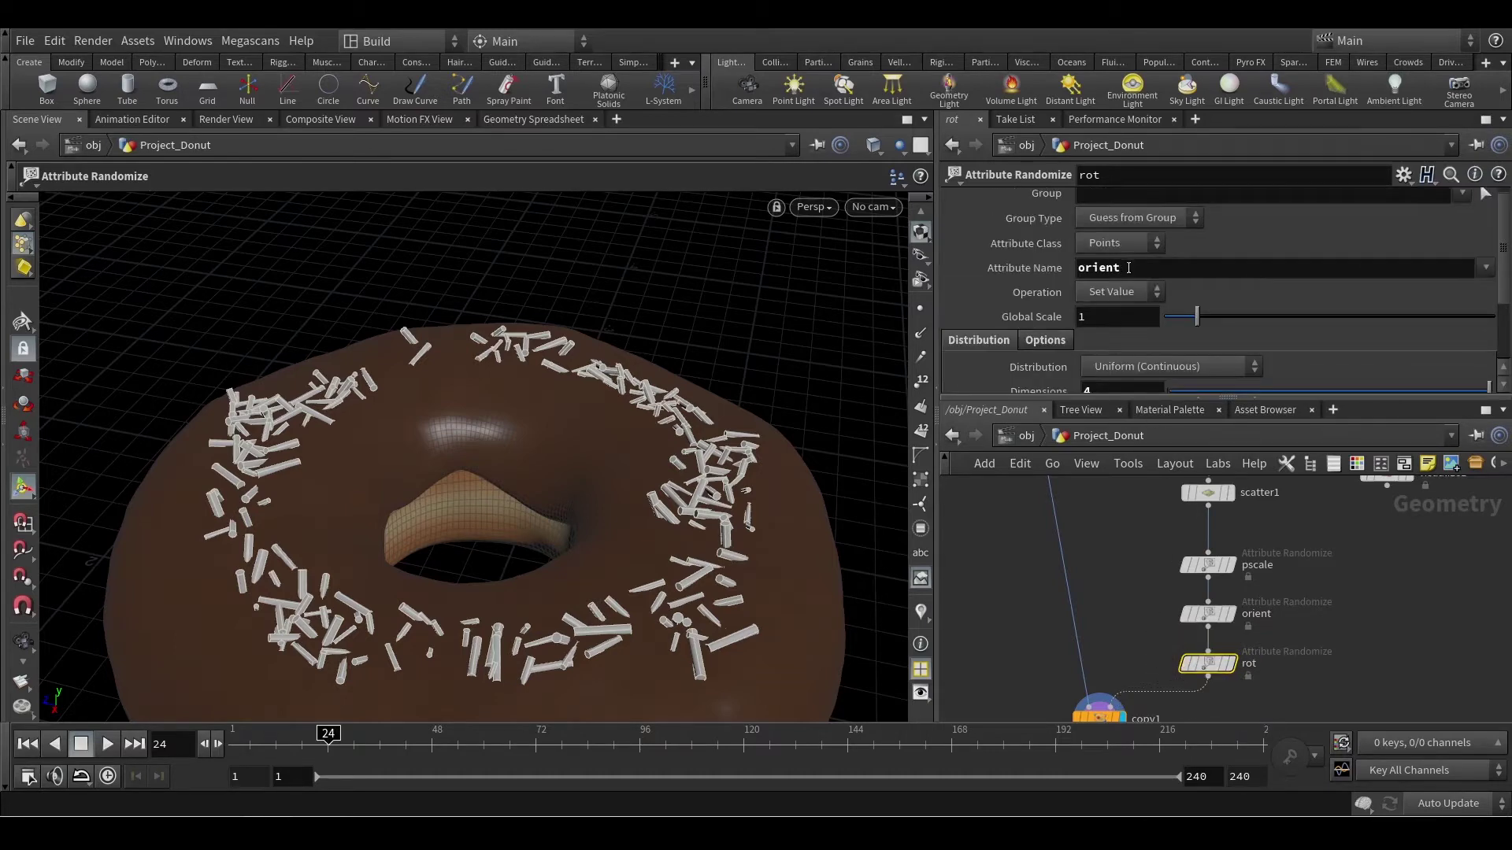
pyautogui.doubleClick(1128, 267)
pyautogui.write('ro')
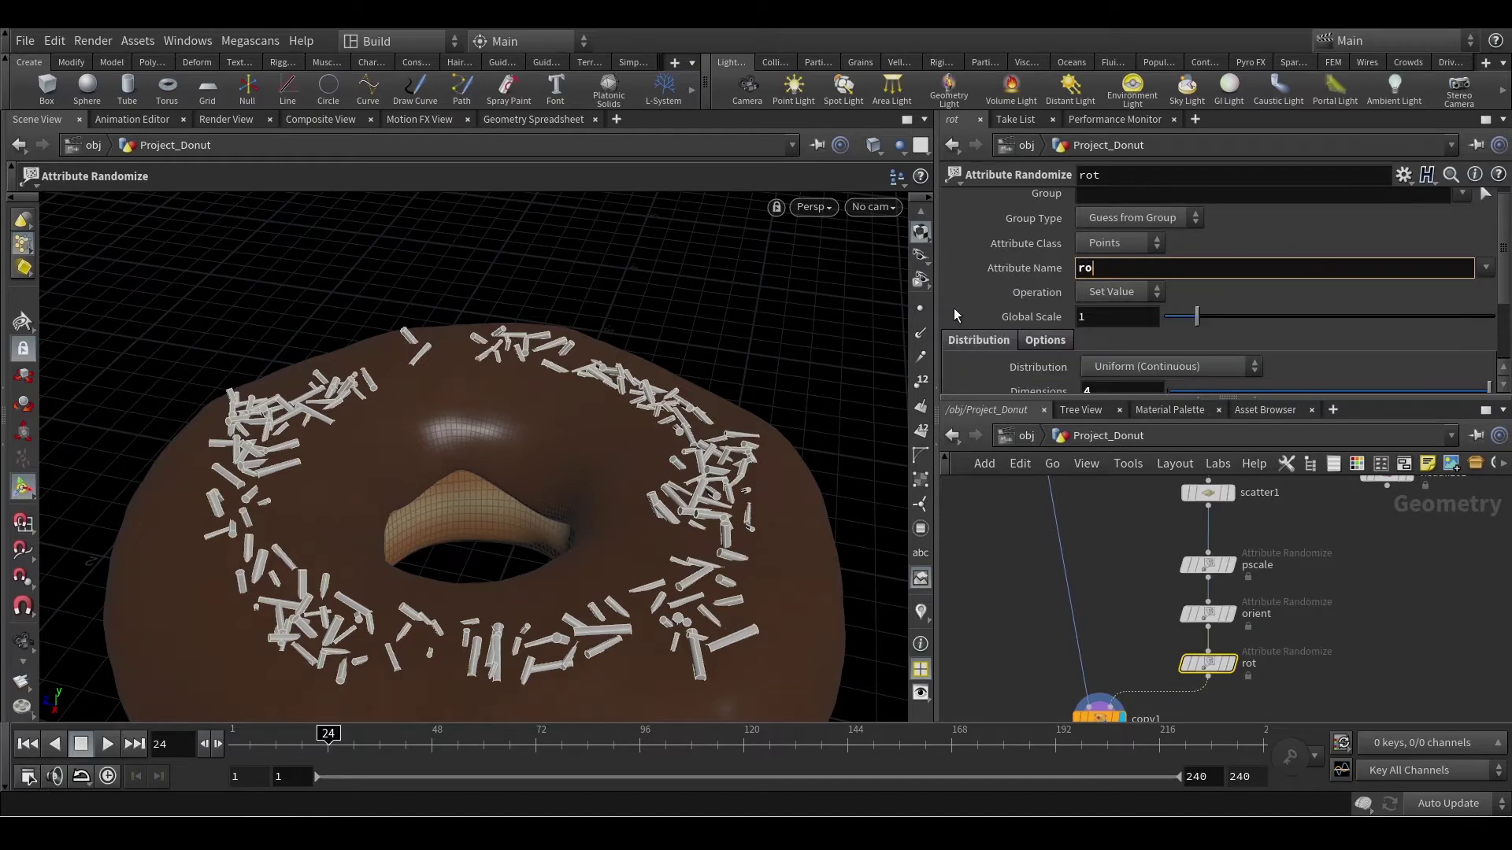
pyautogui.write('t')
pyautogui.press('Return')
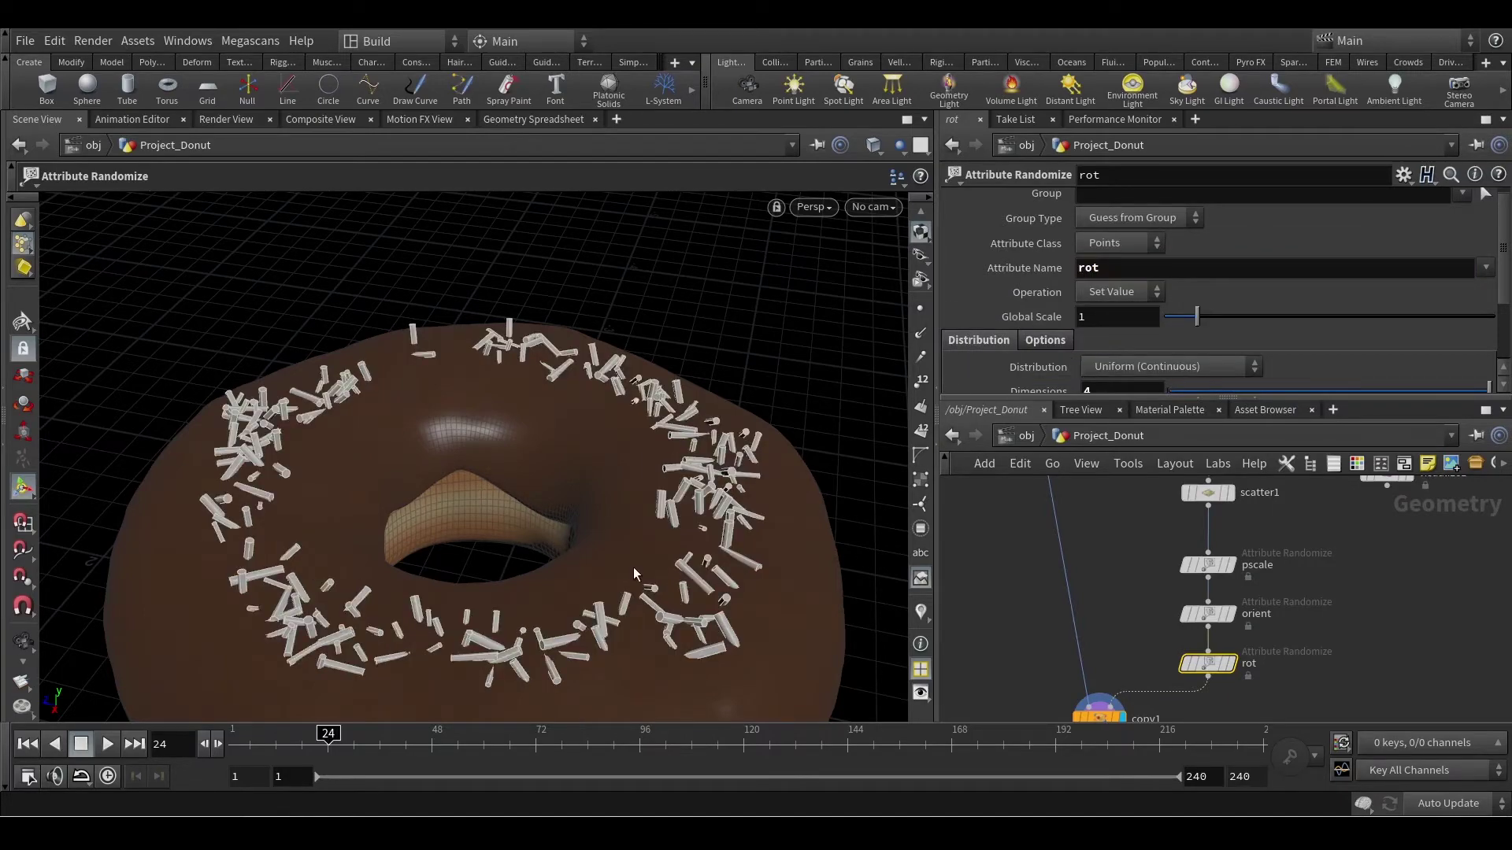
# Step: Inspect the rotated tubes from a lower angle and reset the rot node's four minimum values to 0
pyautogui.press('Escape')
pyautogui.moveTo(633, 567); pyautogui.dragTo(617, 522)
pyautogui.scroll(-4, 1314, 336)
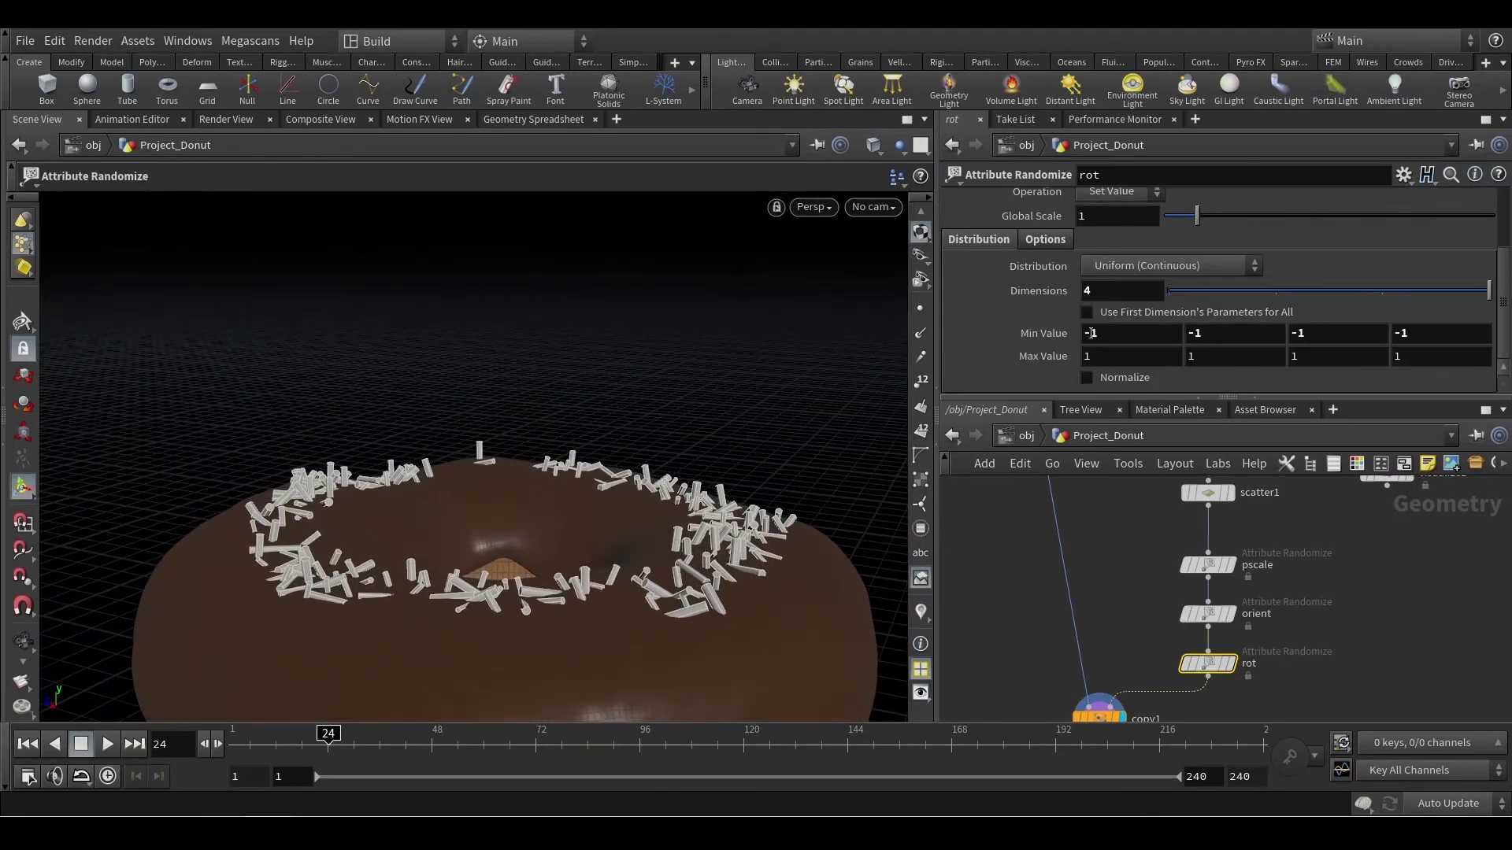
pyautogui.moveTo(1091, 334); pyautogui.dragTo(1066, 339)
pyautogui.press('BackSpace')
pyautogui.press('Return')
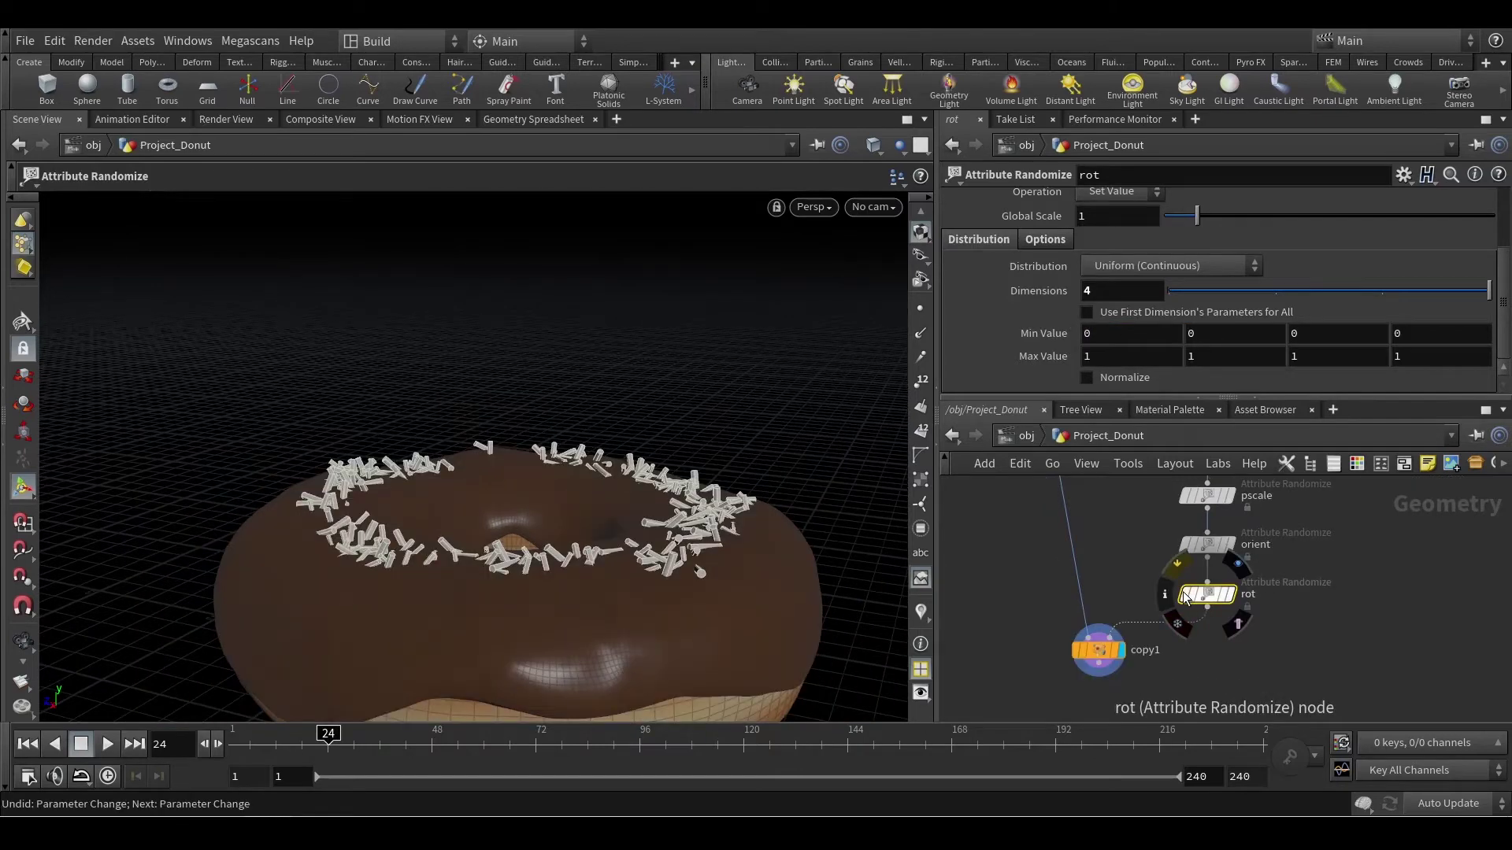
# Step: Toggle the rot node's bypass to compare the tube rotations on the donut, leaving the node bypassed
pyautogui.click(1184, 594)
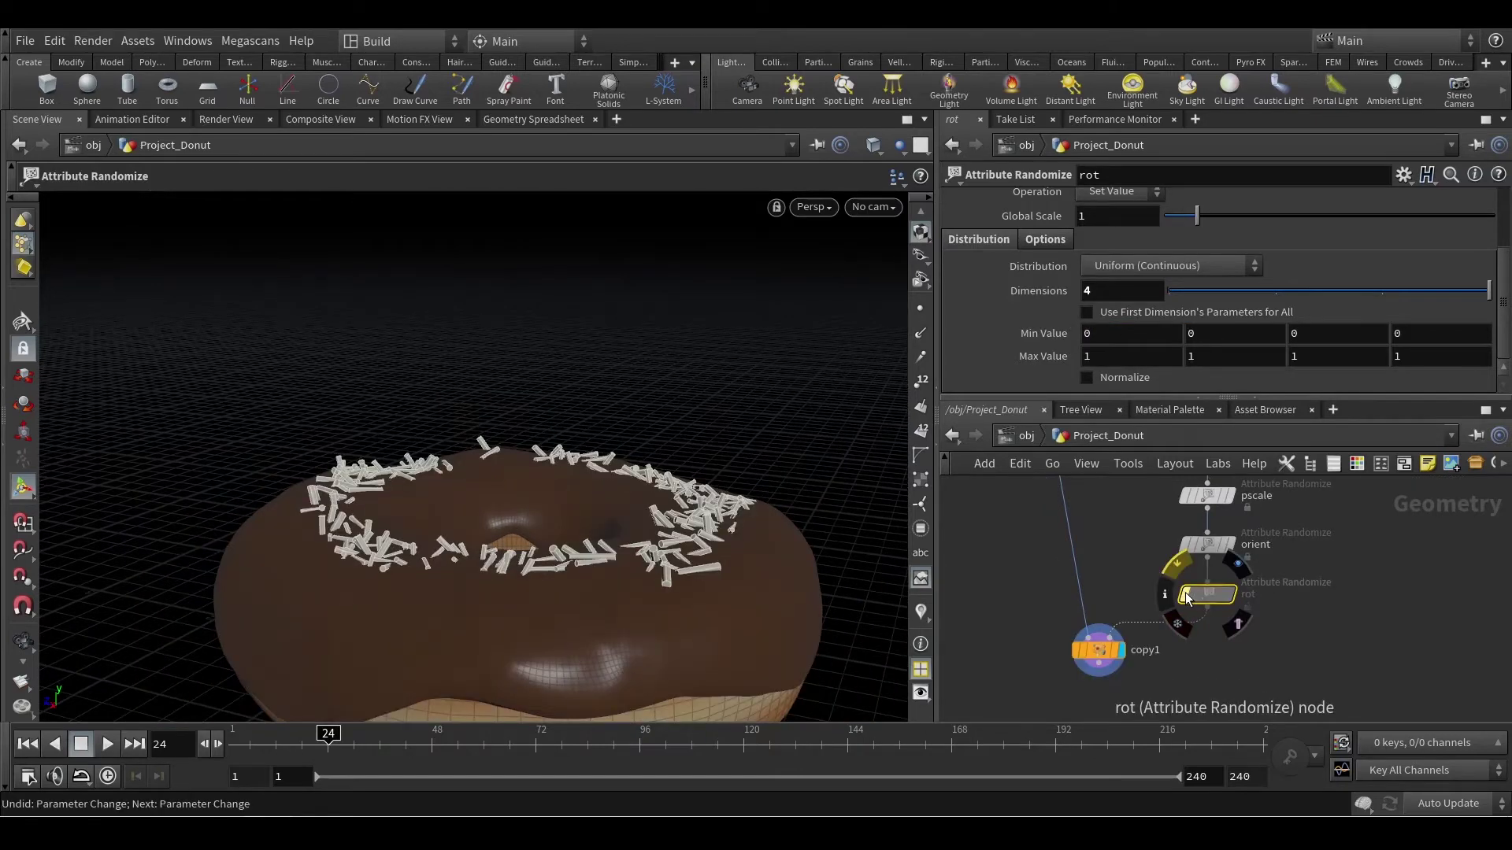
pyautogui.click(1185, 594)
pyautogui.click(1185, 593)
pyautogui.click(1186, 593)
pyautogui.click(1188, 592)
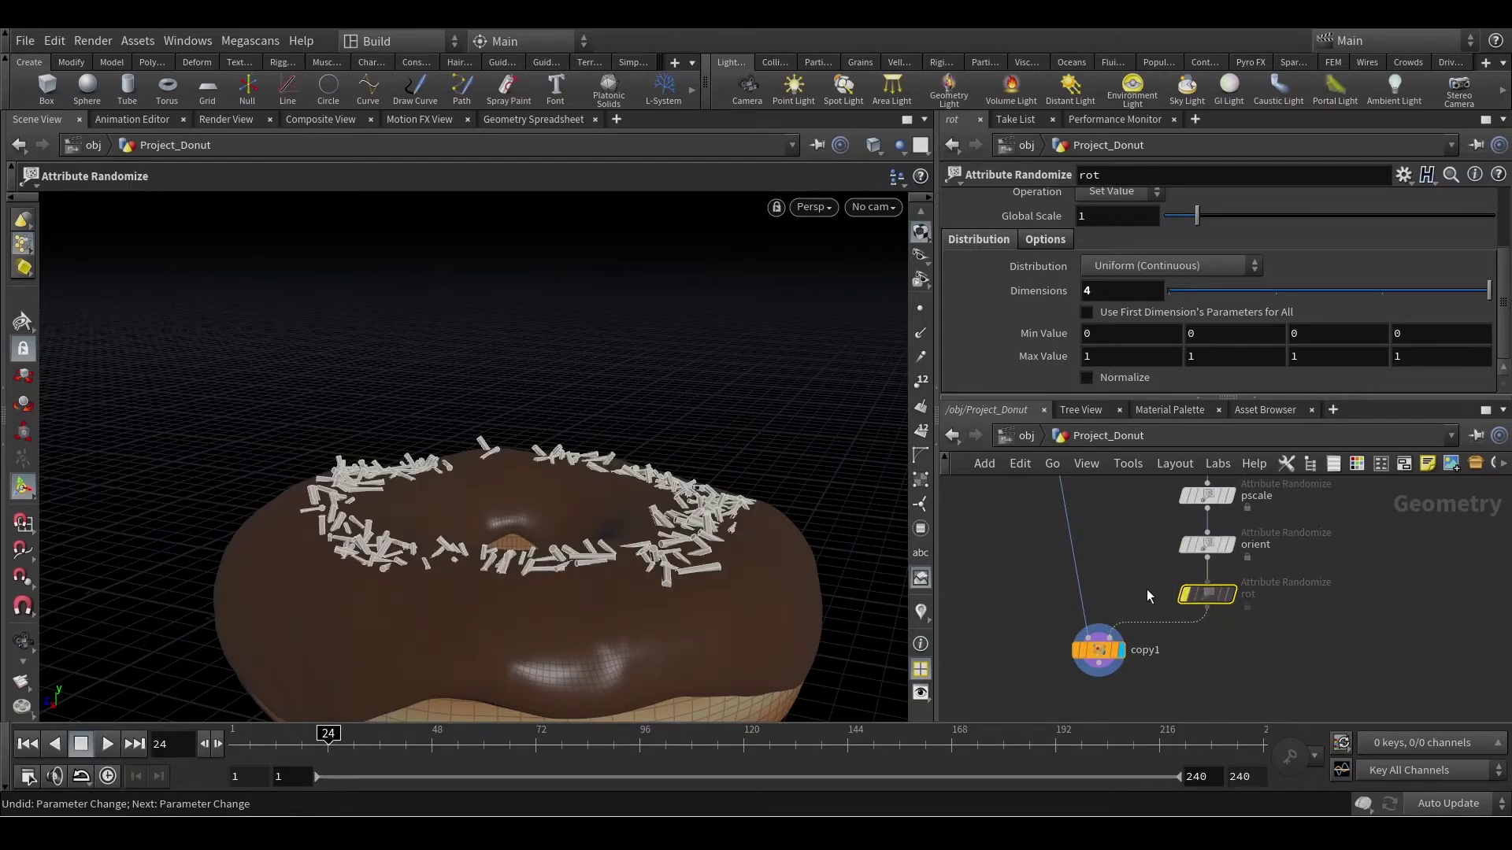
pyautogui.press('Escape')
pyautogui.moveTo(441, 607); pyautogui.dragTo(496, 529)
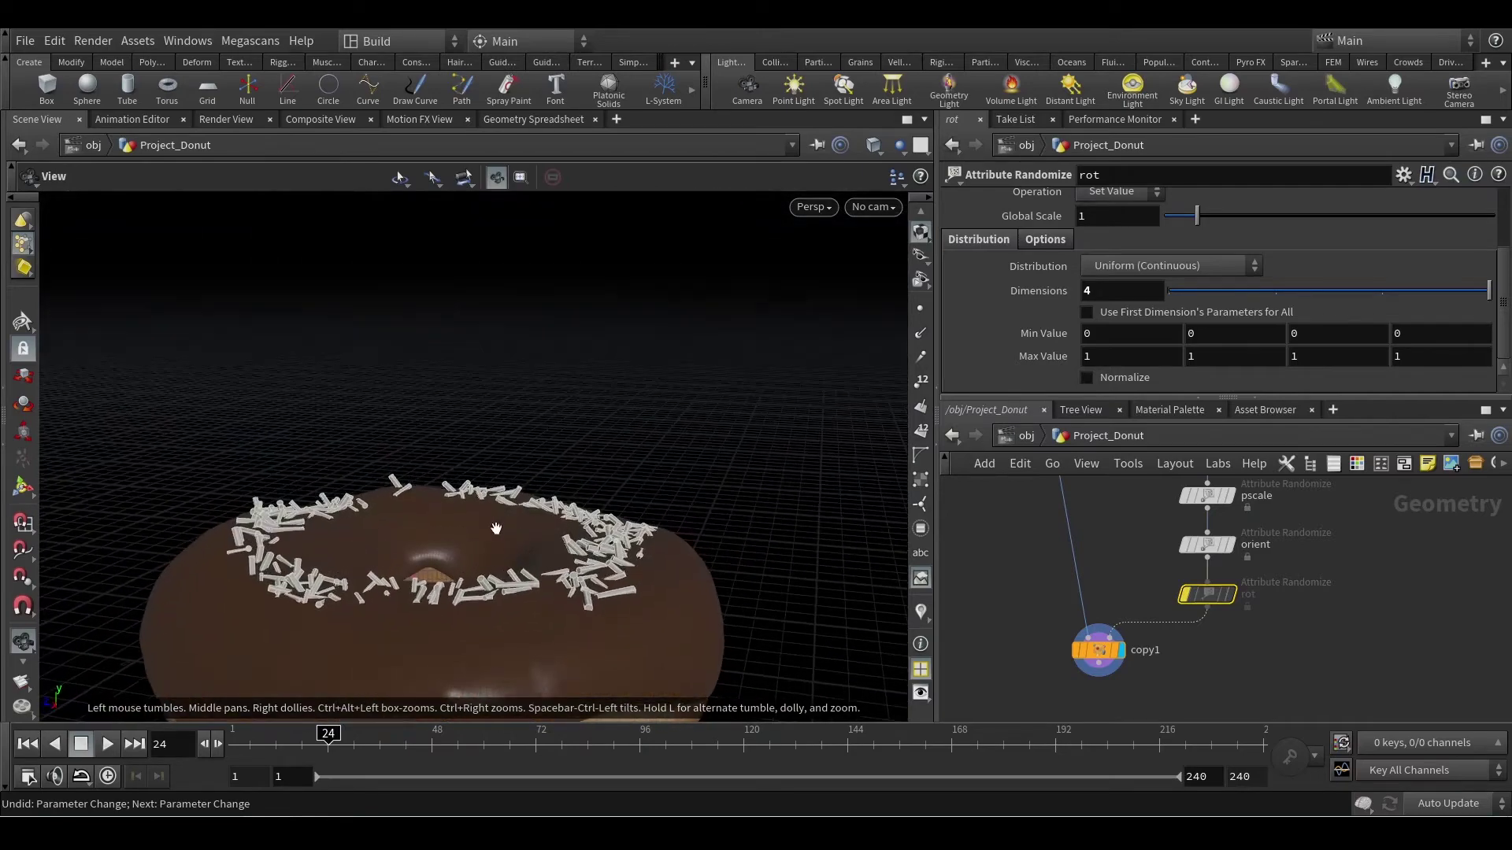
pyautogui.press('Return')
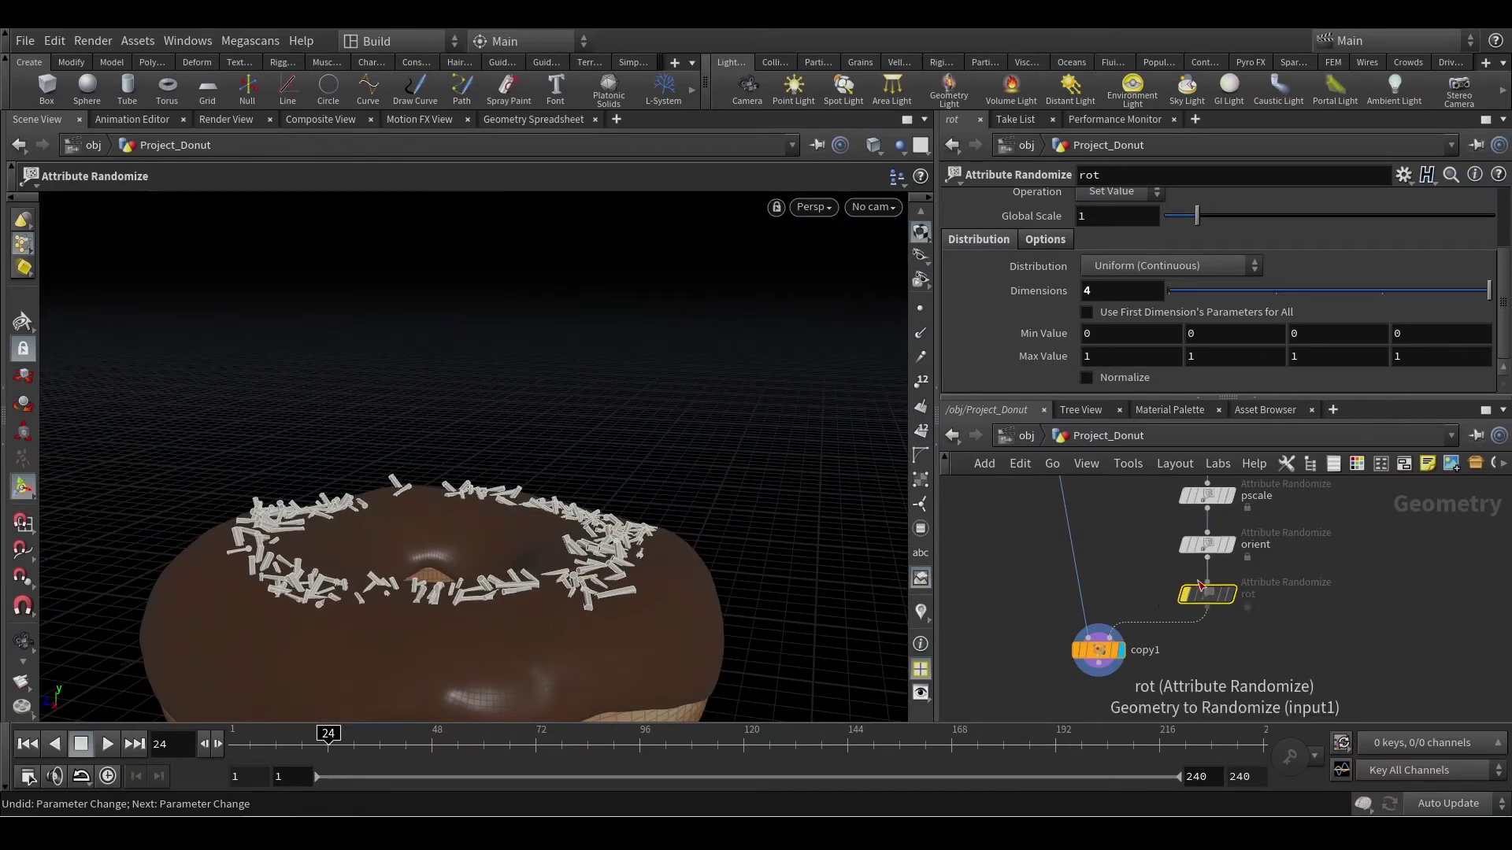
# Step: Switch to the Houdini documentation in the browser, read the N and up attribute entries, and return to the donut scene
pyautogui.click(1208, 545)
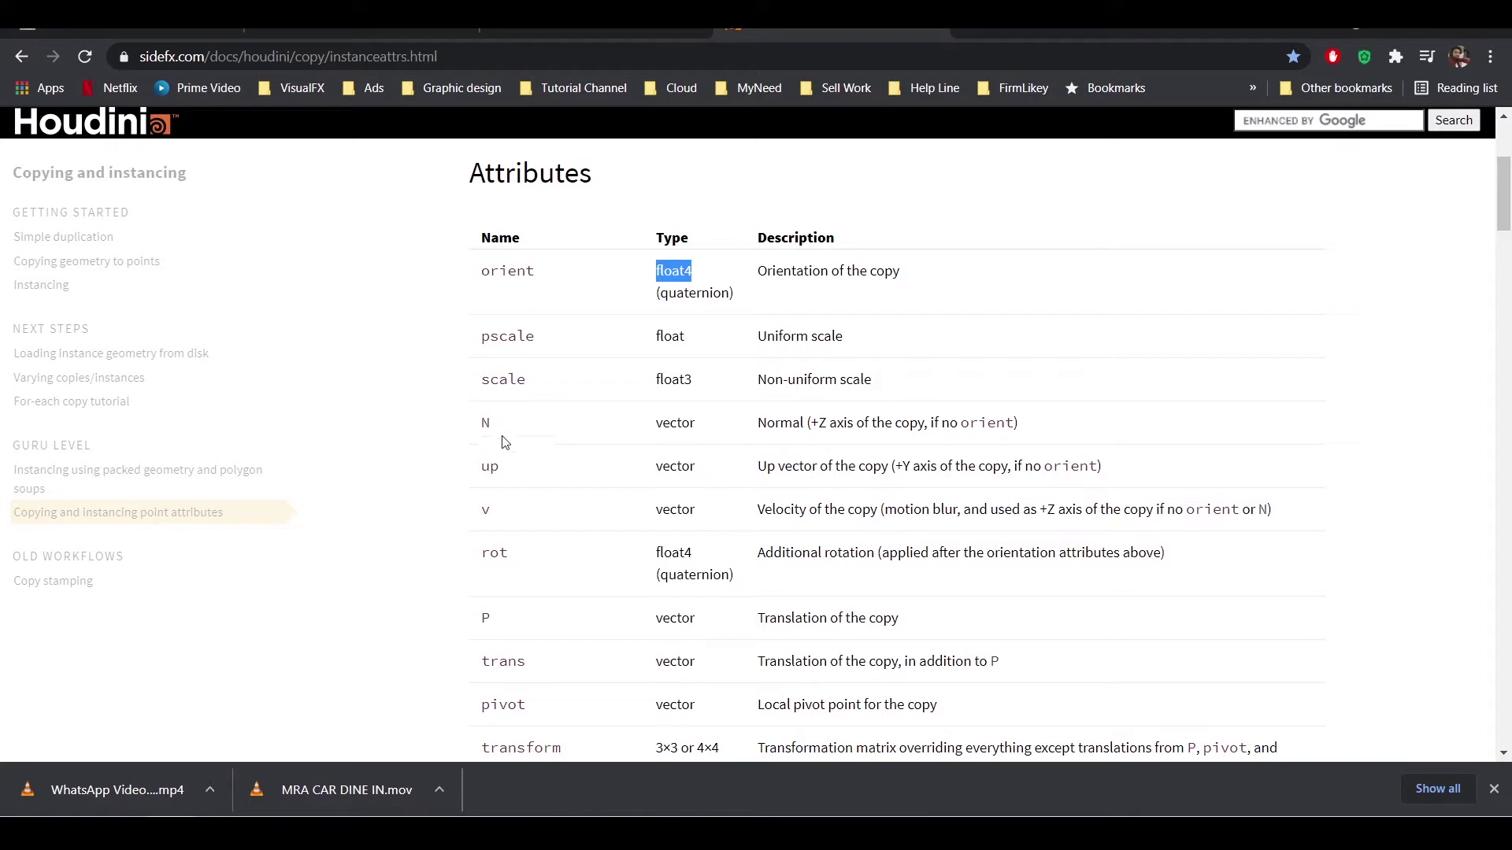
pyautogui.moveTo(488, 422); pyautogui.dragTo(476, 427)
pyautogui.click(579, 433)
pyautogui.scroll(-1, 602, 536)
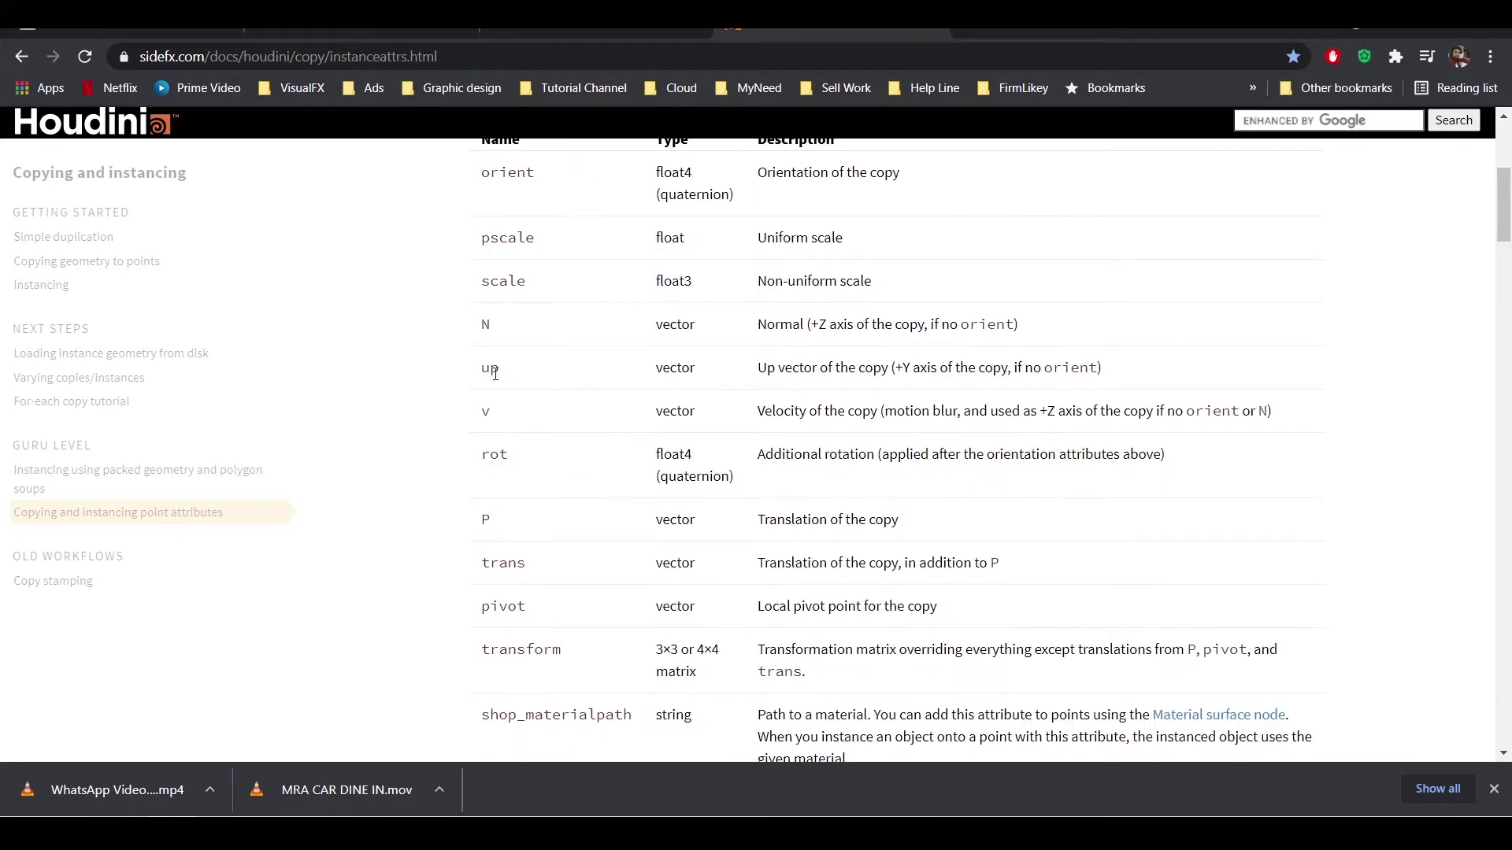
pyautogui.moveTo(501, 371); pyautogui.dragTo(483, 359)
pyautogui.moveTo(482, 327); pyautogui.dragTo(529, 367)
pyautogui.click(545, 365)
pyautogui.hotkey('alt', 'Tab')
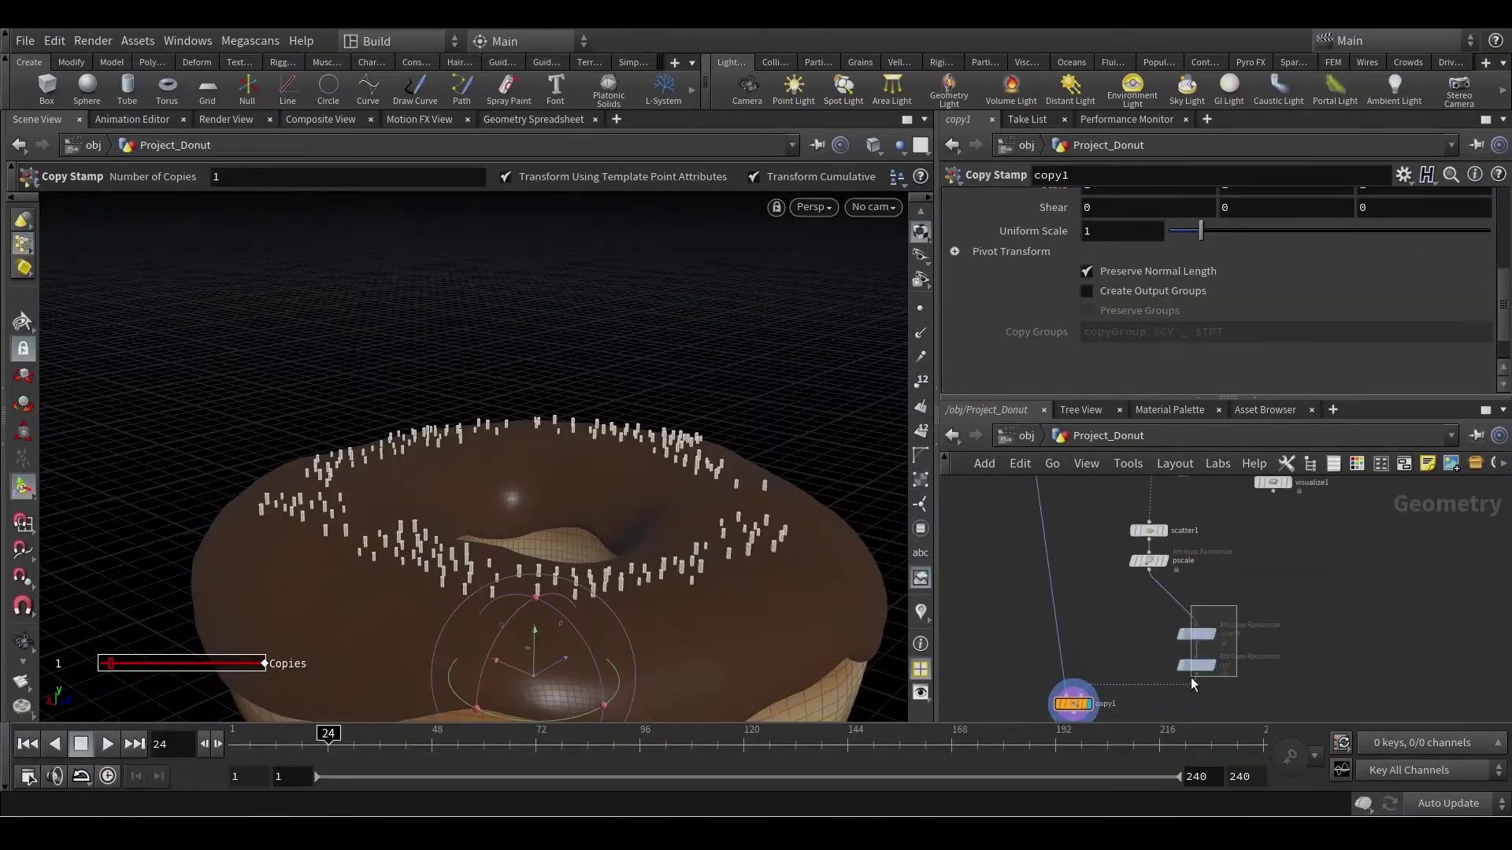
# Step: Move the orient and rot nodes aside and wire pscale directly into copy1, bypassing both
pyautogui.moveTo(1191, 678); pyautogui.dragTo(1189, 678)
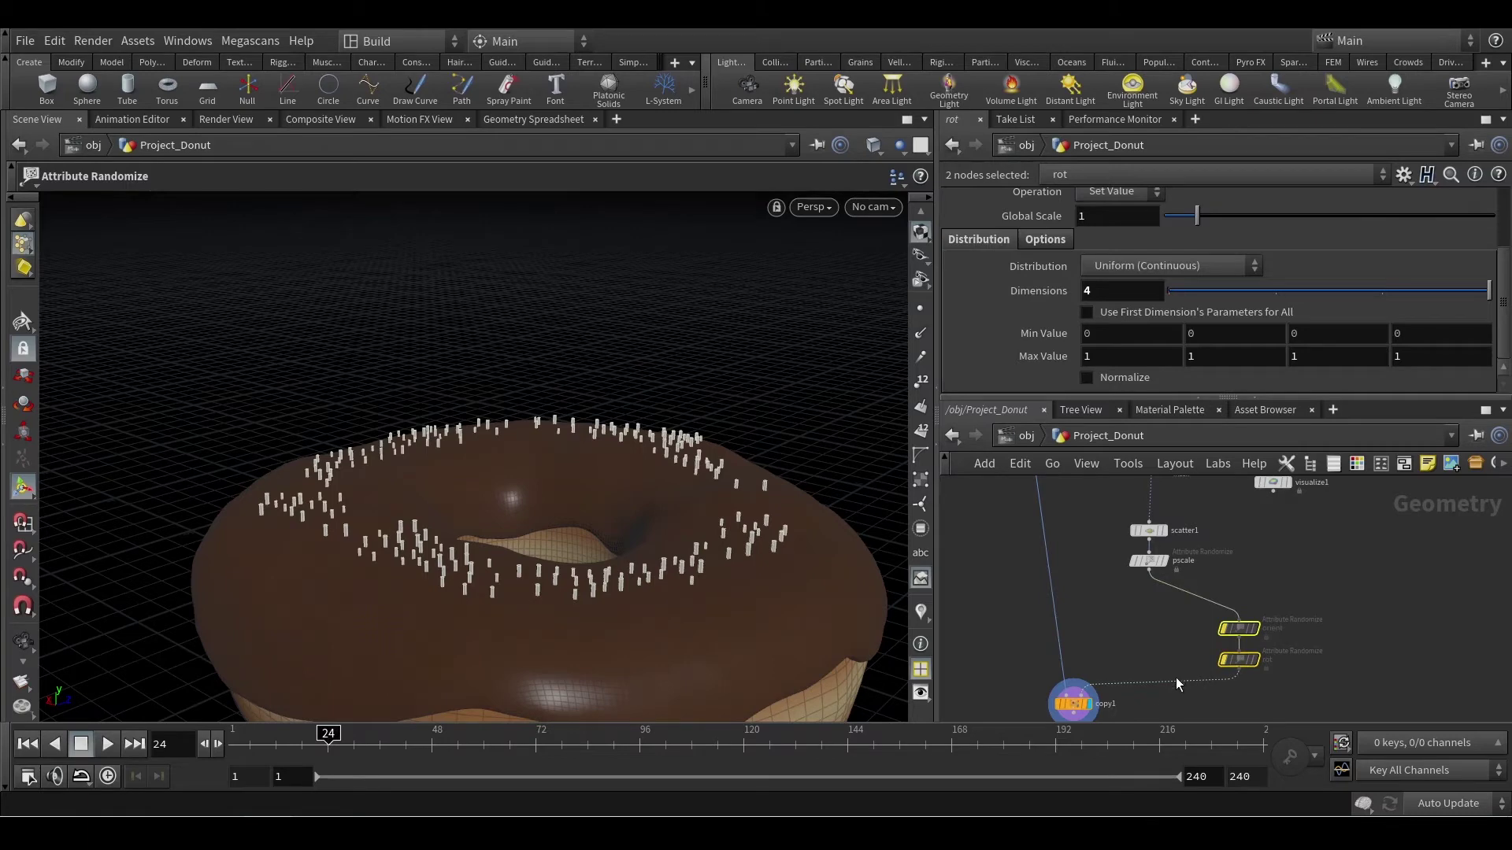
pyautogui.click(1164, 617)
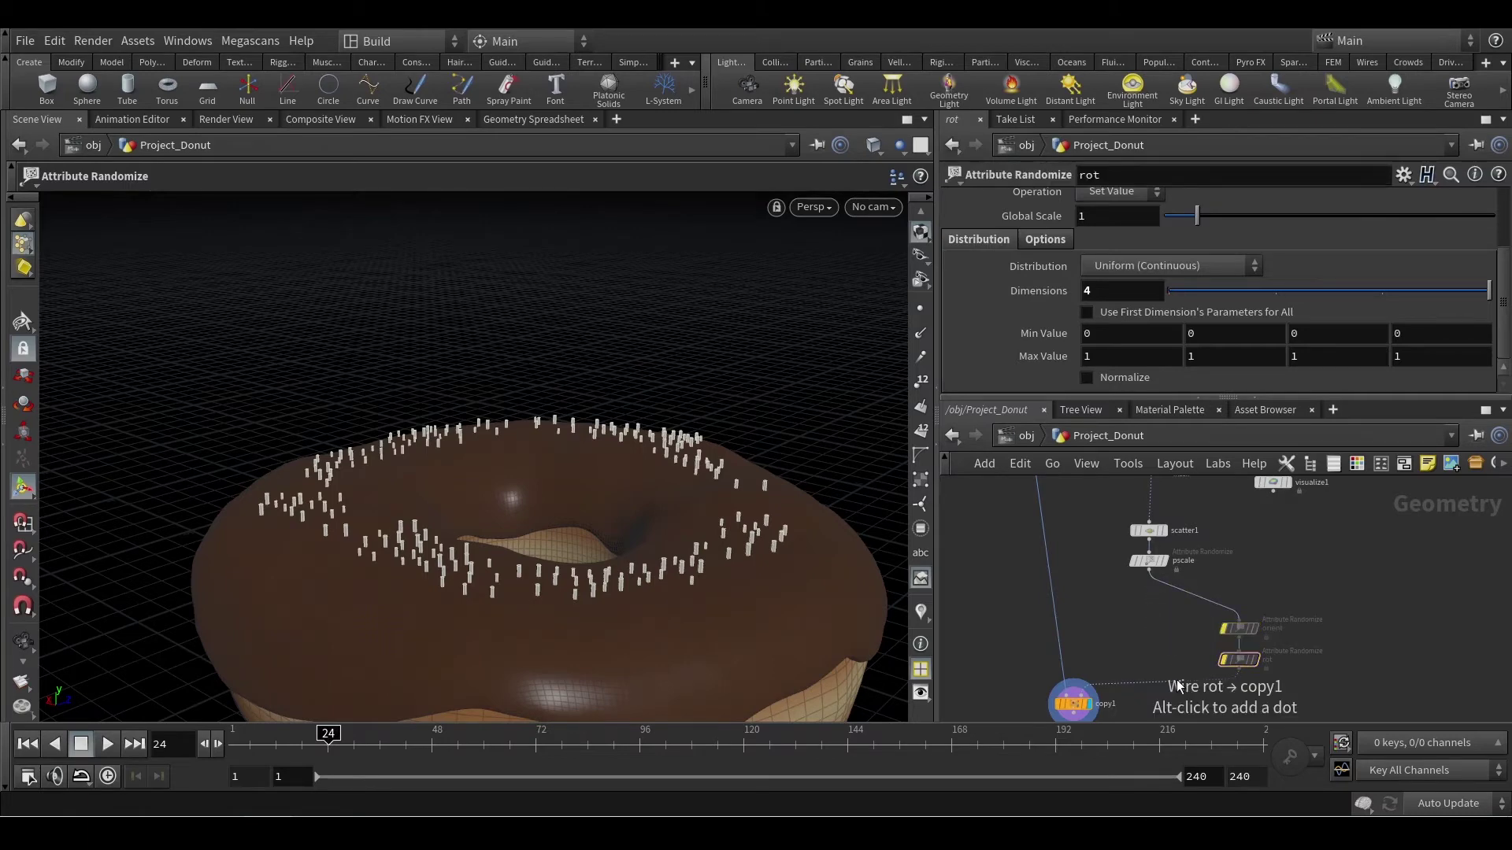
pyautogui.moveTo(1177, 679); pyautogui.dragTo(1149, 570)
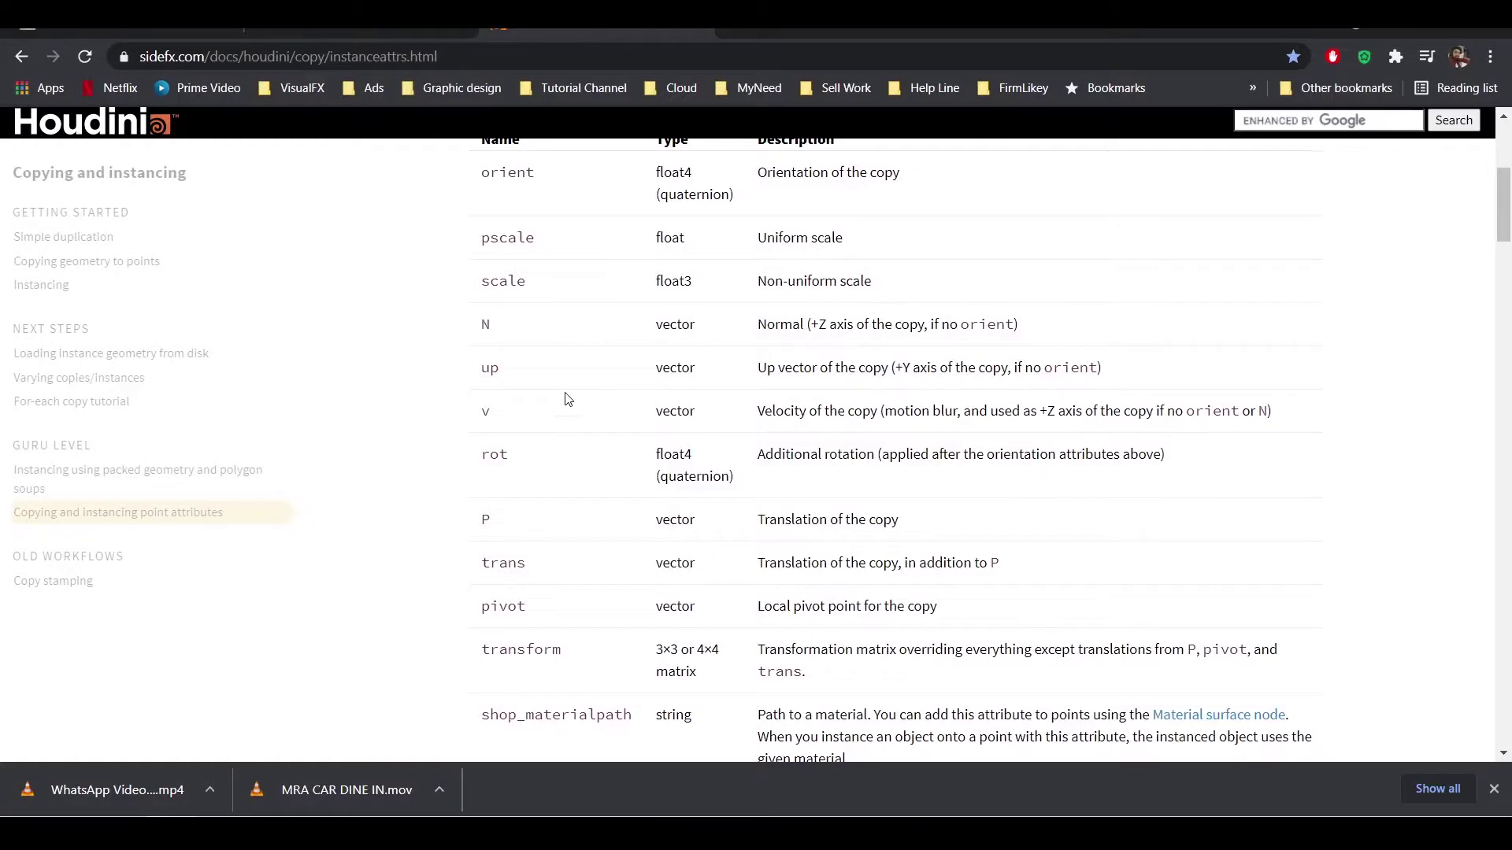
# Step: Switch to the Houdini documentation in the browser, review the N and up rows of the Attributes table, and return to the donut scene
pyautogui.scroll(2, 564, 399)
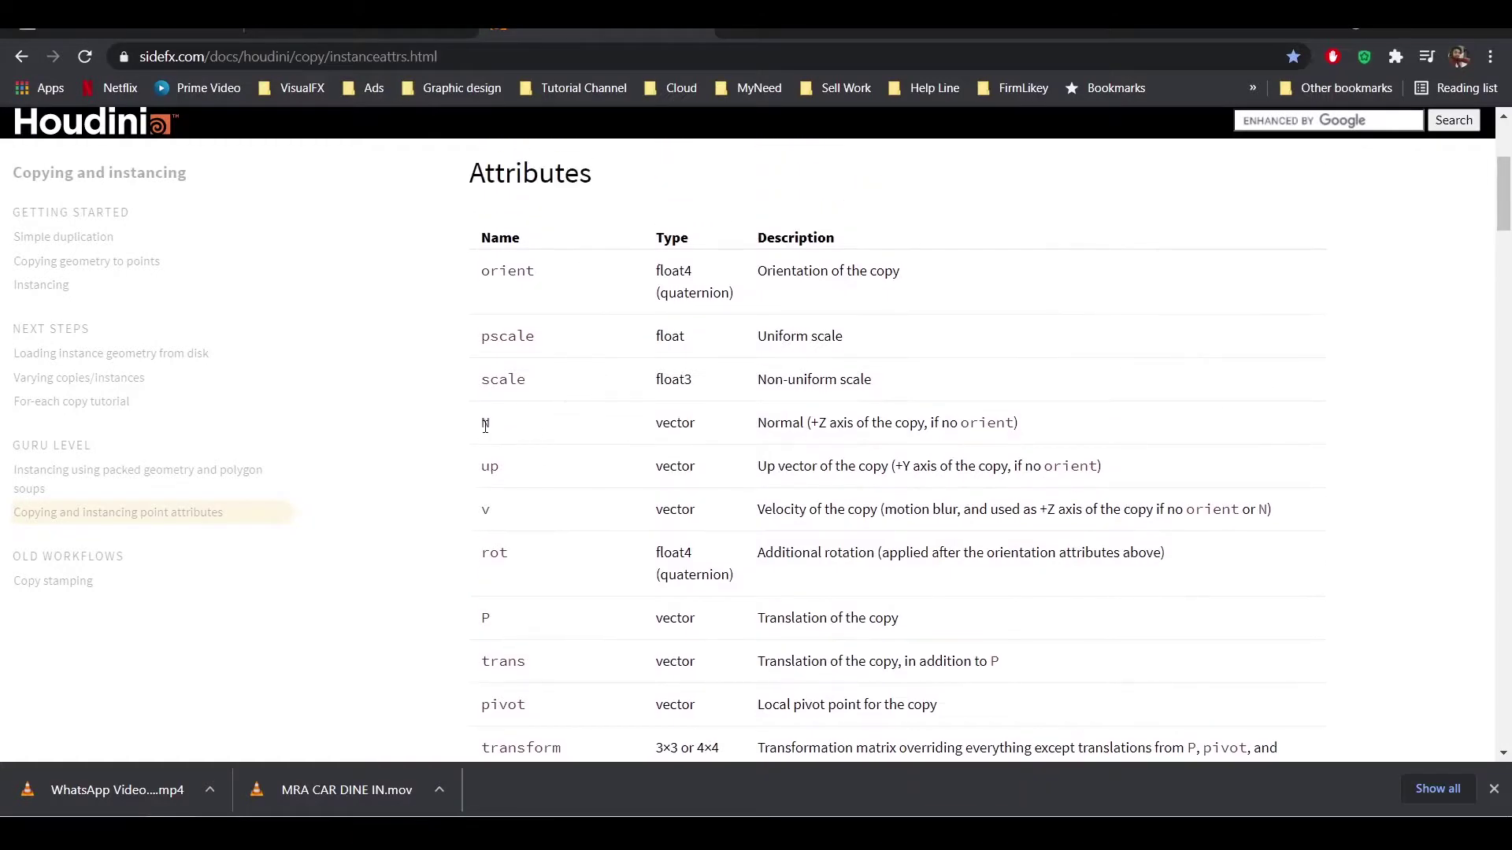
pyautogui.moveTo(483, 429); pyautogui.dragTo(523, 470)
pyautogui.click(1397, 32)
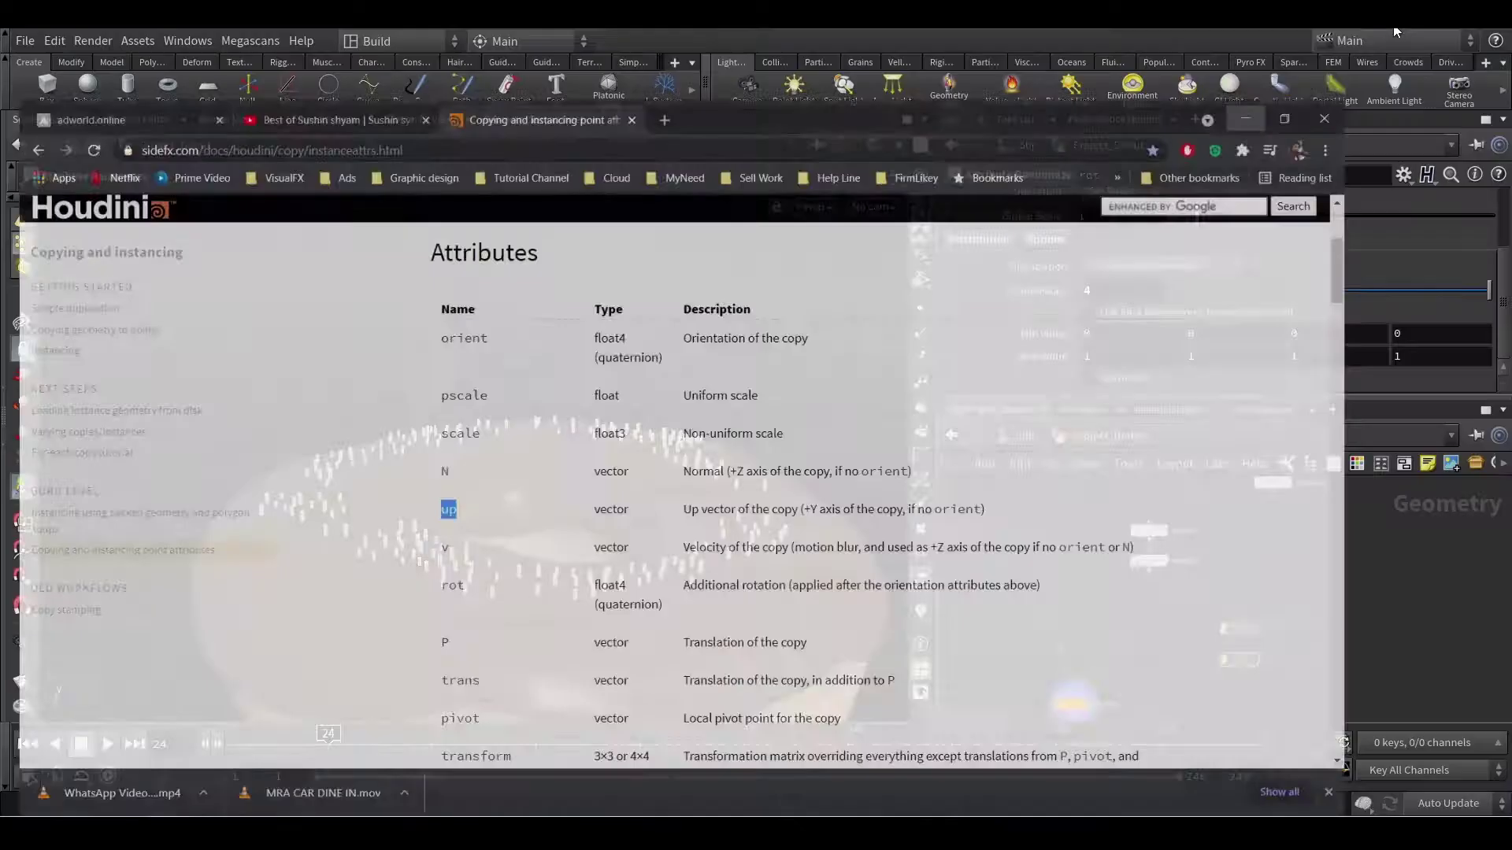
# Step: Add a Normal node, wire attribnoise1 into it, and display it
pyautogui.scroll(2, 1213, 614)
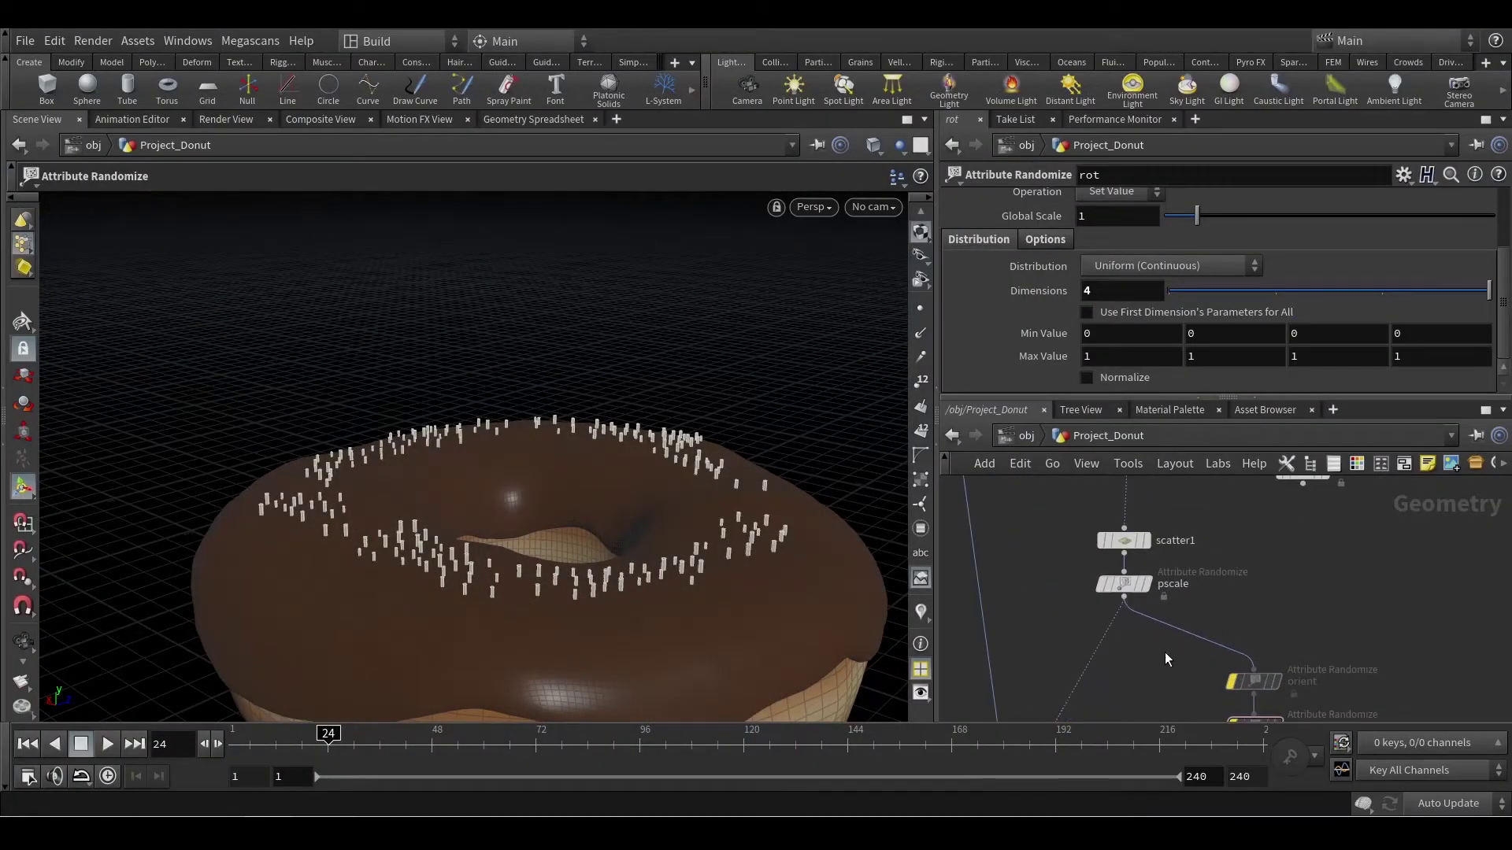
pyautogui.moveTo(1166, 658); pyautogui.dragTo(1192, 612, button='middle')
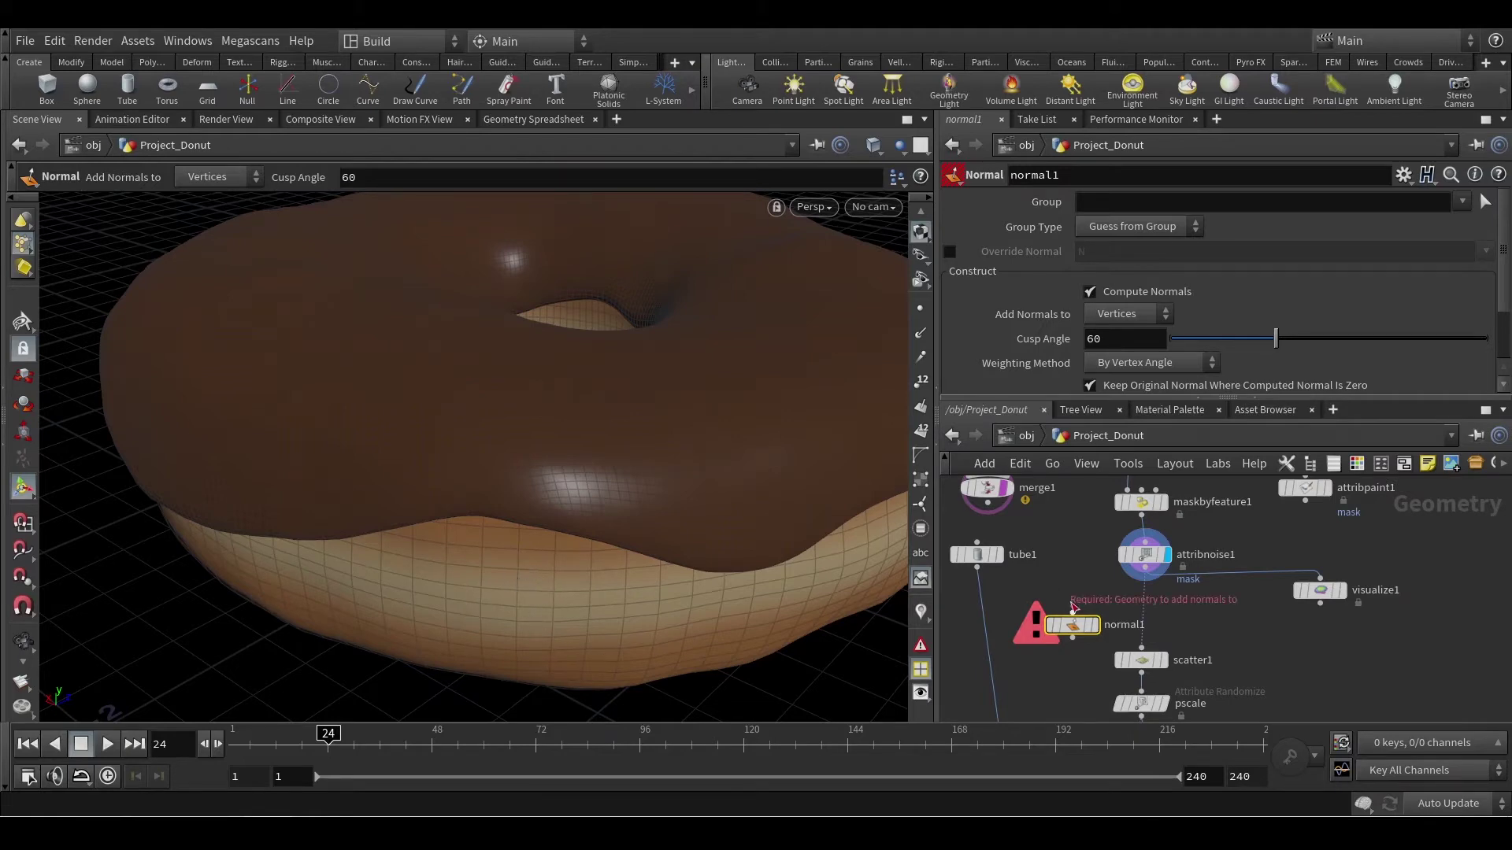
pyautogui.moveTo(1144, 583); pyautogui.dragTo(1072, 612)
pyautogui.click(1096, 624)
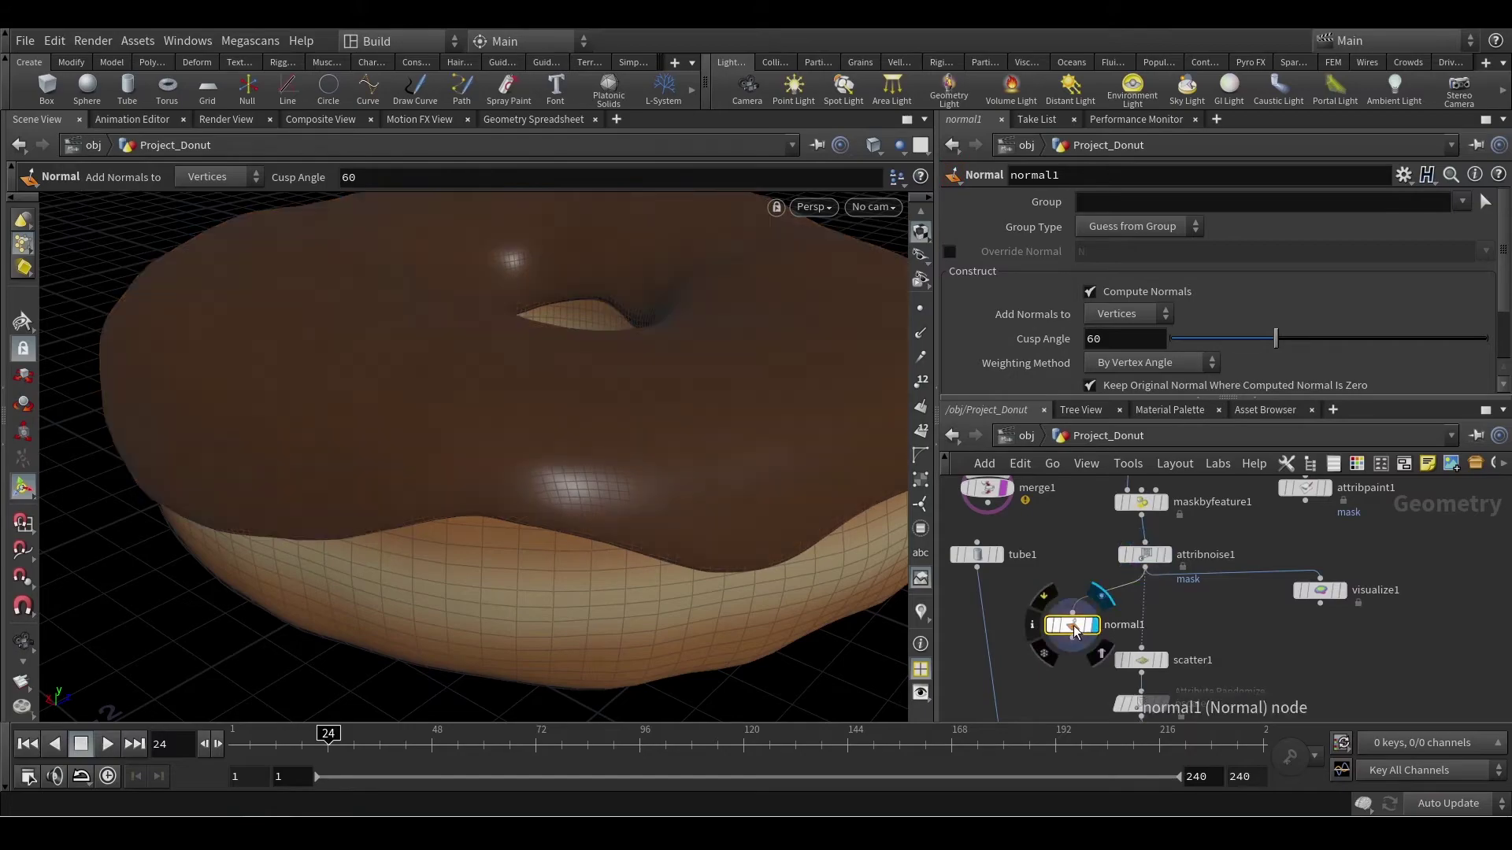
# Step: Turn on normals display in the viewport and inspect the donut's normals up close
pyautogui.click(924, 358)
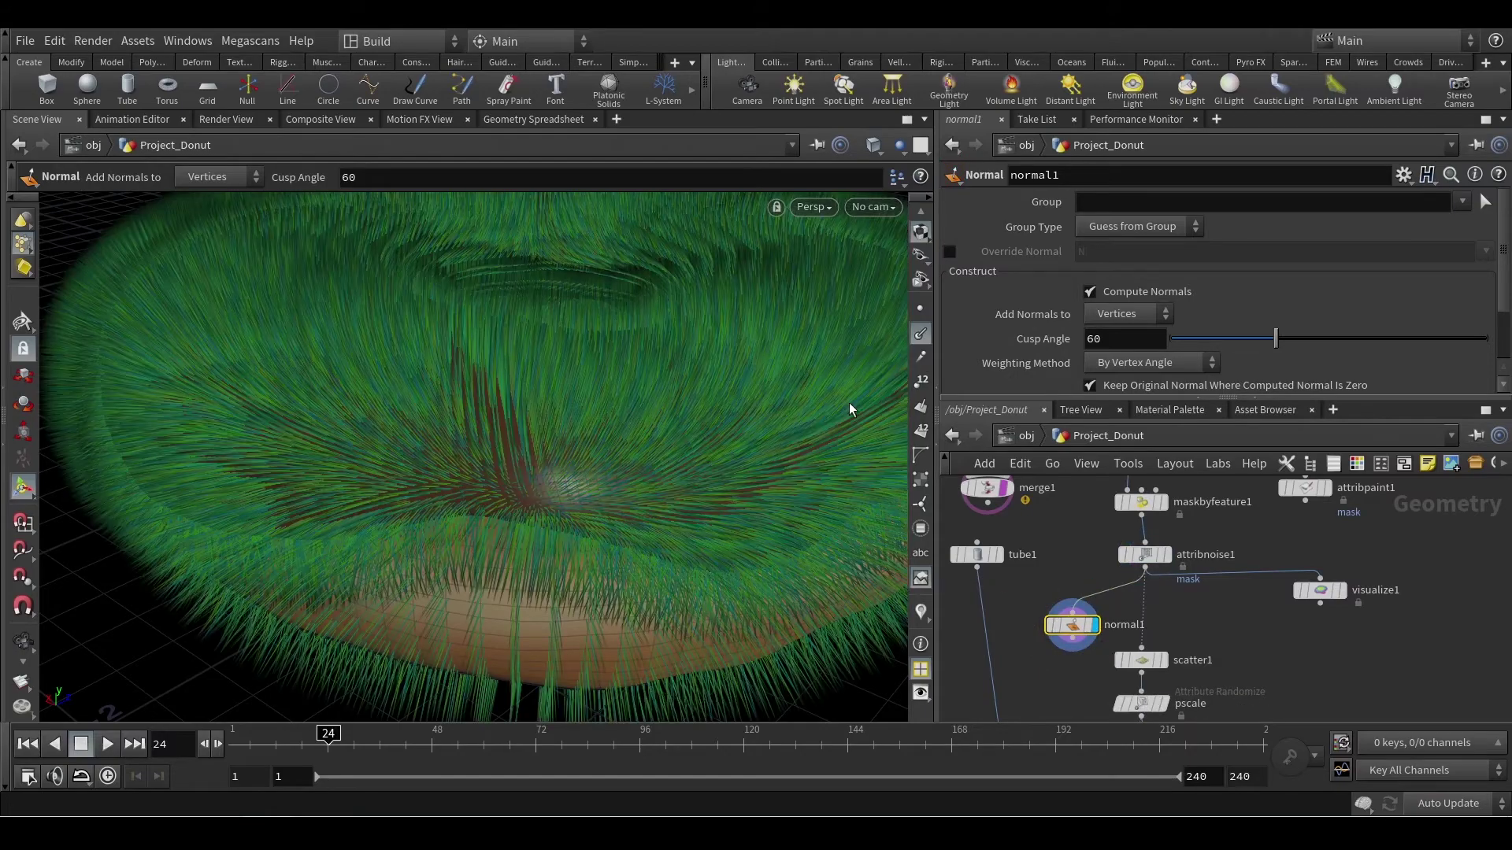
pyautogui.keyDown('alt'); pyautogui.scroll(4, 613, 532); pyautogui.keyUp('alt')
pyautogui.keyDown('alt'); pyautogui.moveTo(619, 520); pyautogui.dragTo(525, 656); pyautogui.keyUp('alt')
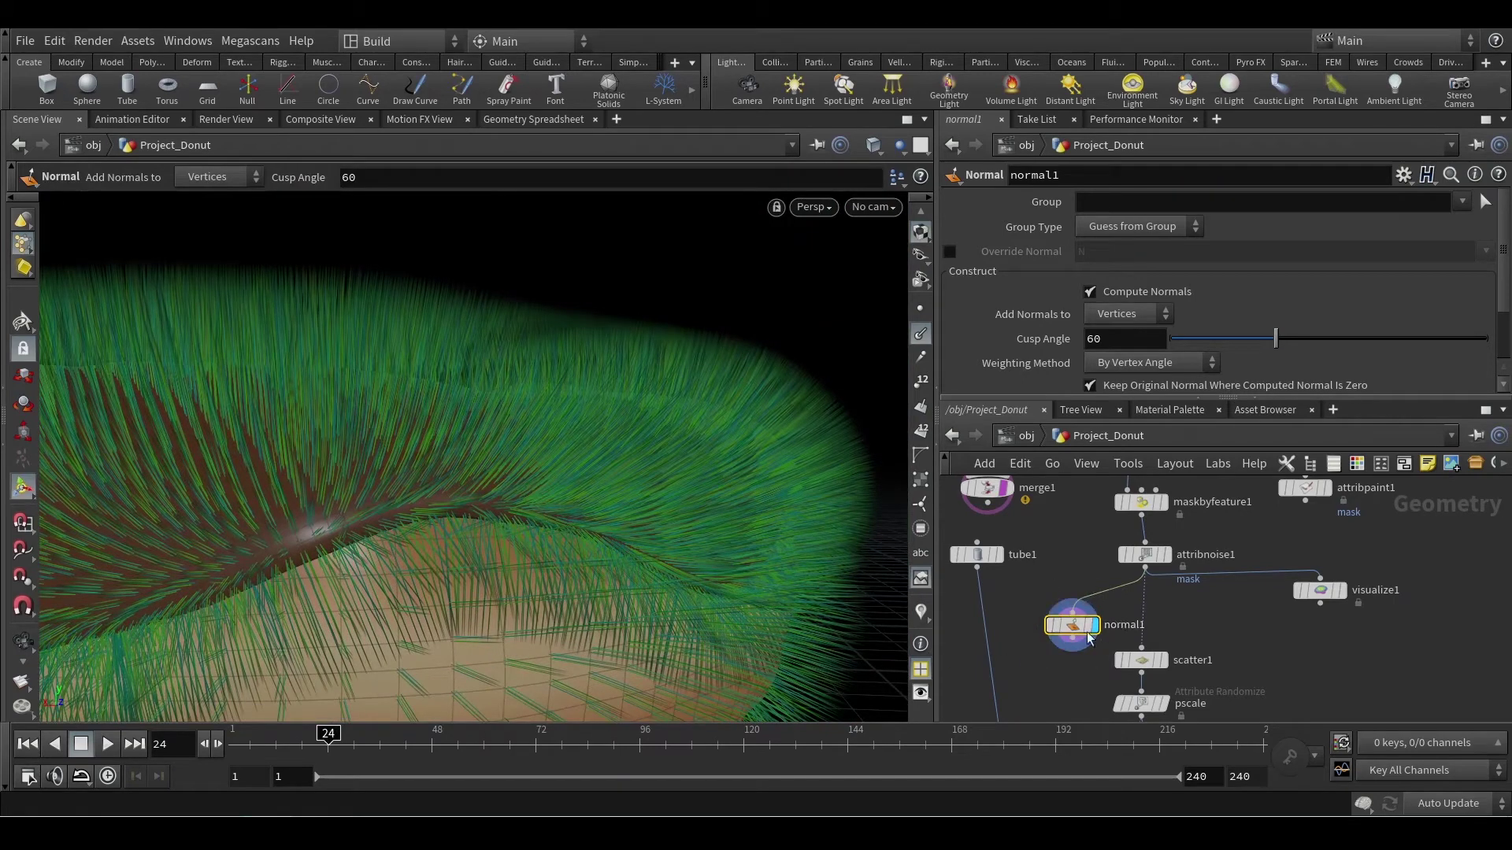
# Step: Try feeding normal1 from scatter1 and inspect the scattered points for normals
pyautogui.moveTo(1070, 630); pyautogui.dragTo(1110, 677)
pyautogui.click(1000, 488)
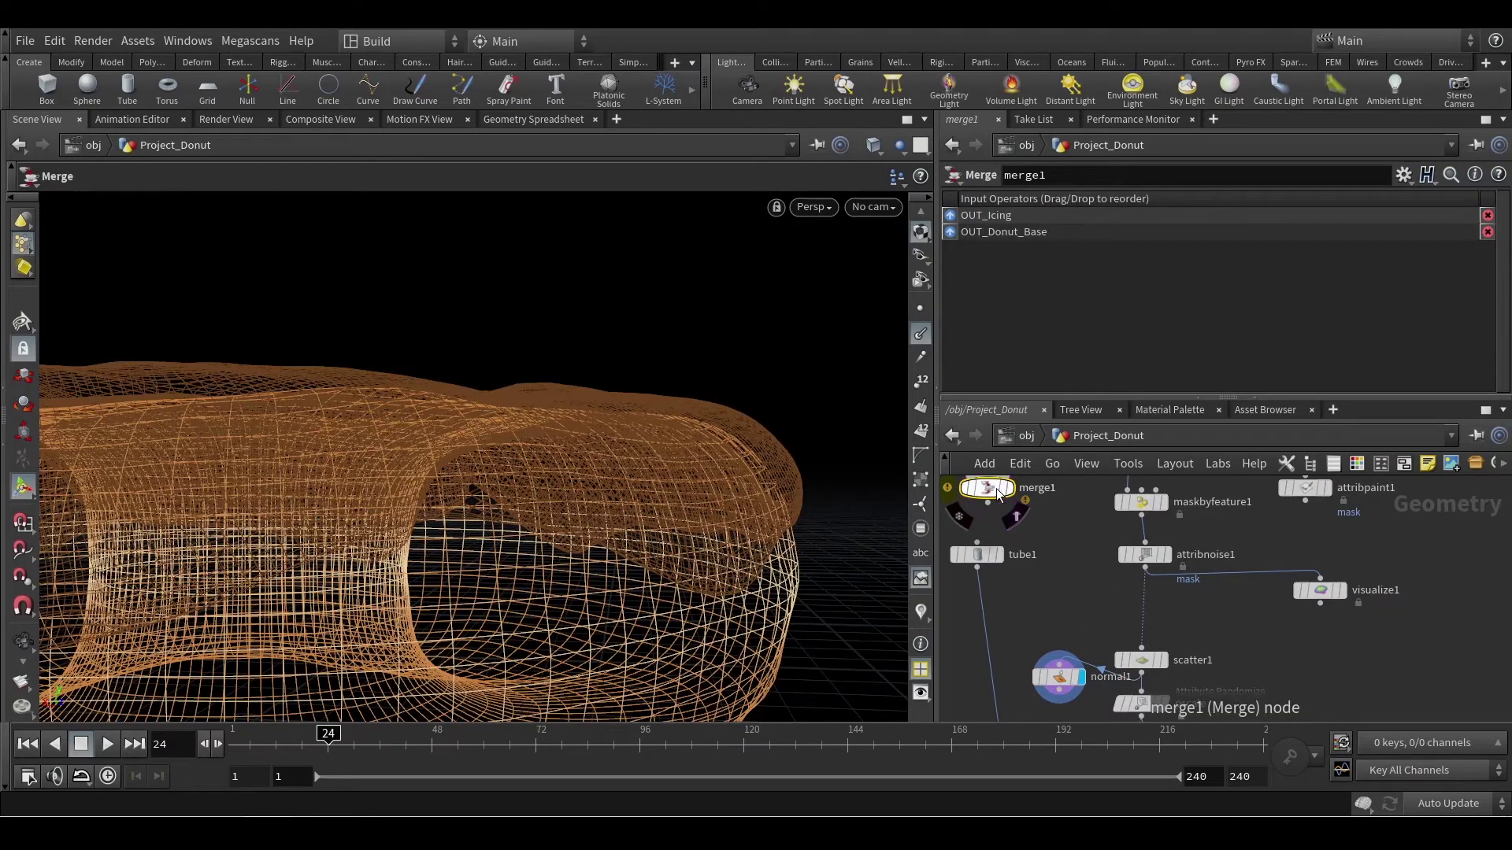
pyautogui.click(1083, 620)
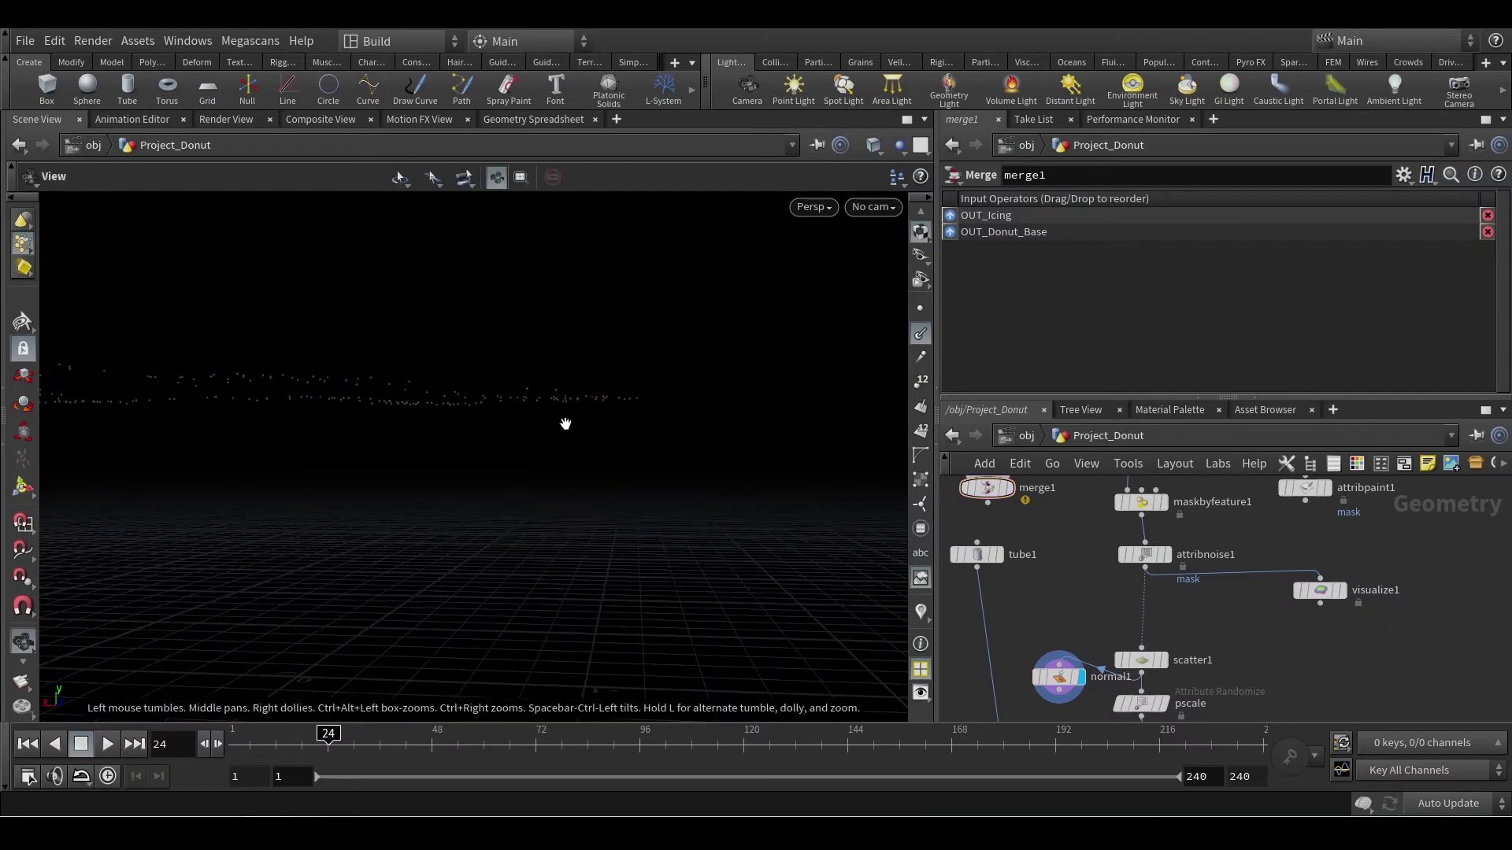
pyautogui.keyDown('alt'); pyautogui.moveTo(564, 422); pyautogui.dragTo(578, 489); pyautogui.keyUp('alt')
pyautogui.keyDown('alt'); pyautogui.moveTo(577, 490); pyautogui.dragTo(647, 514, button='middle'); pyautogui.keyUp('alt')
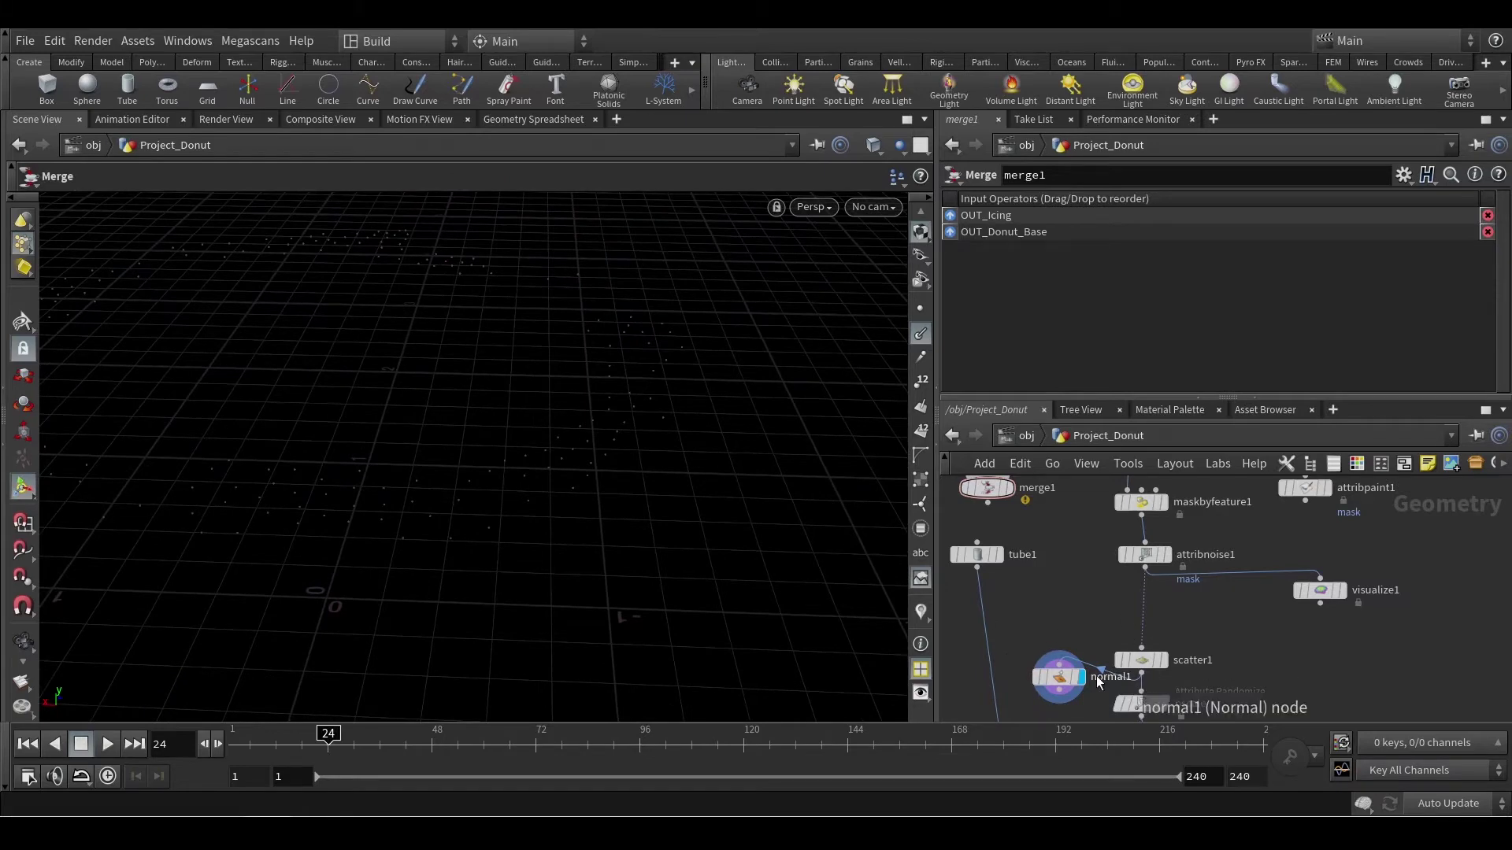
# Step: Reconnect normal1 to attribnoise1 and compare the normals on the full icing surface
pyautogui.moveTo(1101, 671); pyautogui.dragTo(1112, 603)
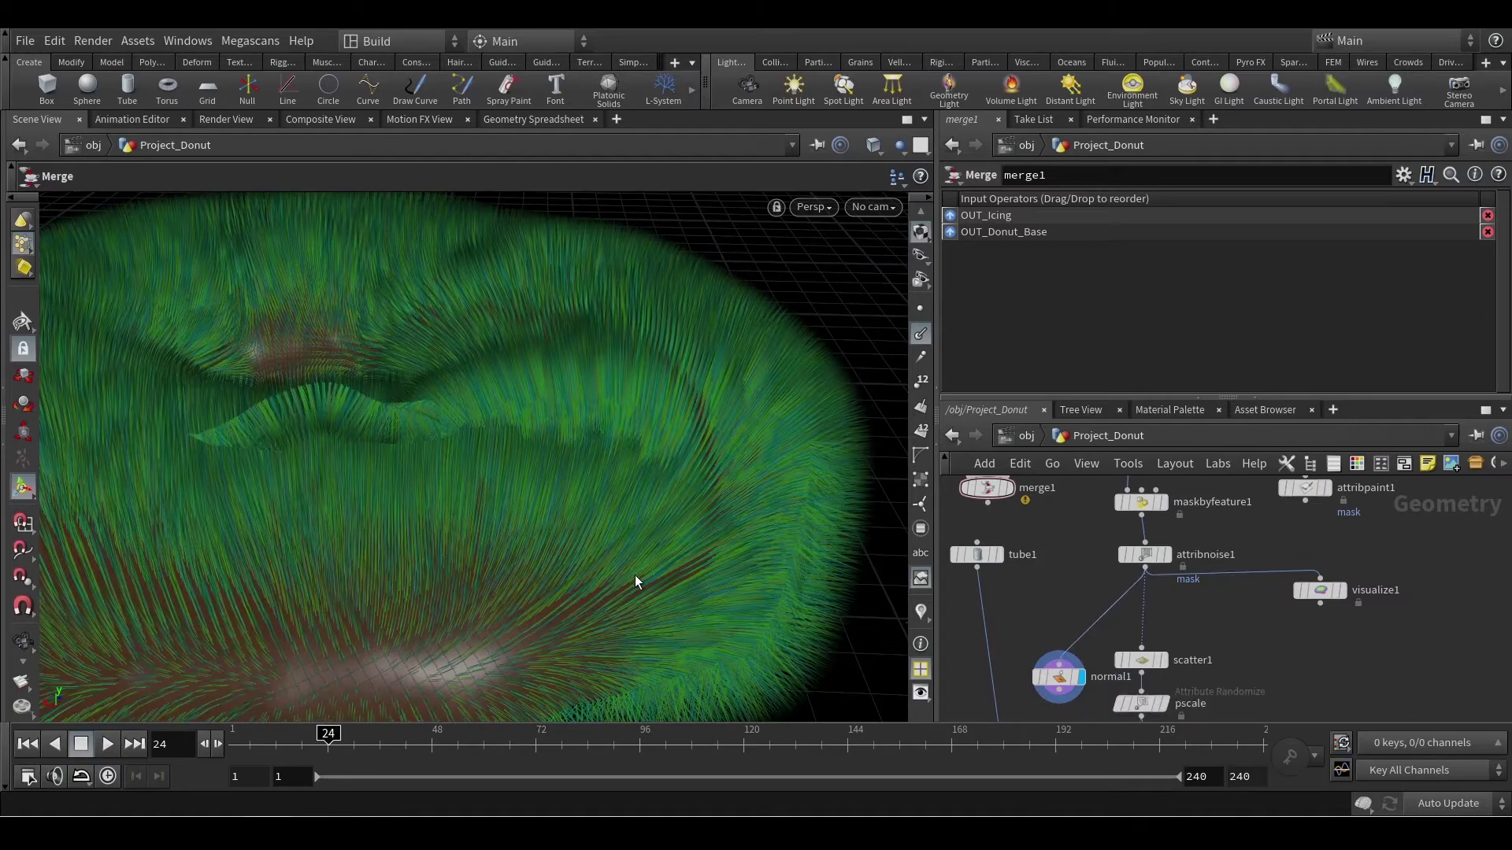
pyautogui.press('Escape')
pyautogui.moveTo(597, 574); pyautogui.dragTo(614, 504)
pyautogui.press('Return')
# Step: Cut the wire from scatter1 into normal1 and insert normal1 between attribnoise1 and scatter1
pyautogui.moveTo(1060, 665); pyautogui.dragTo(1065, 624)
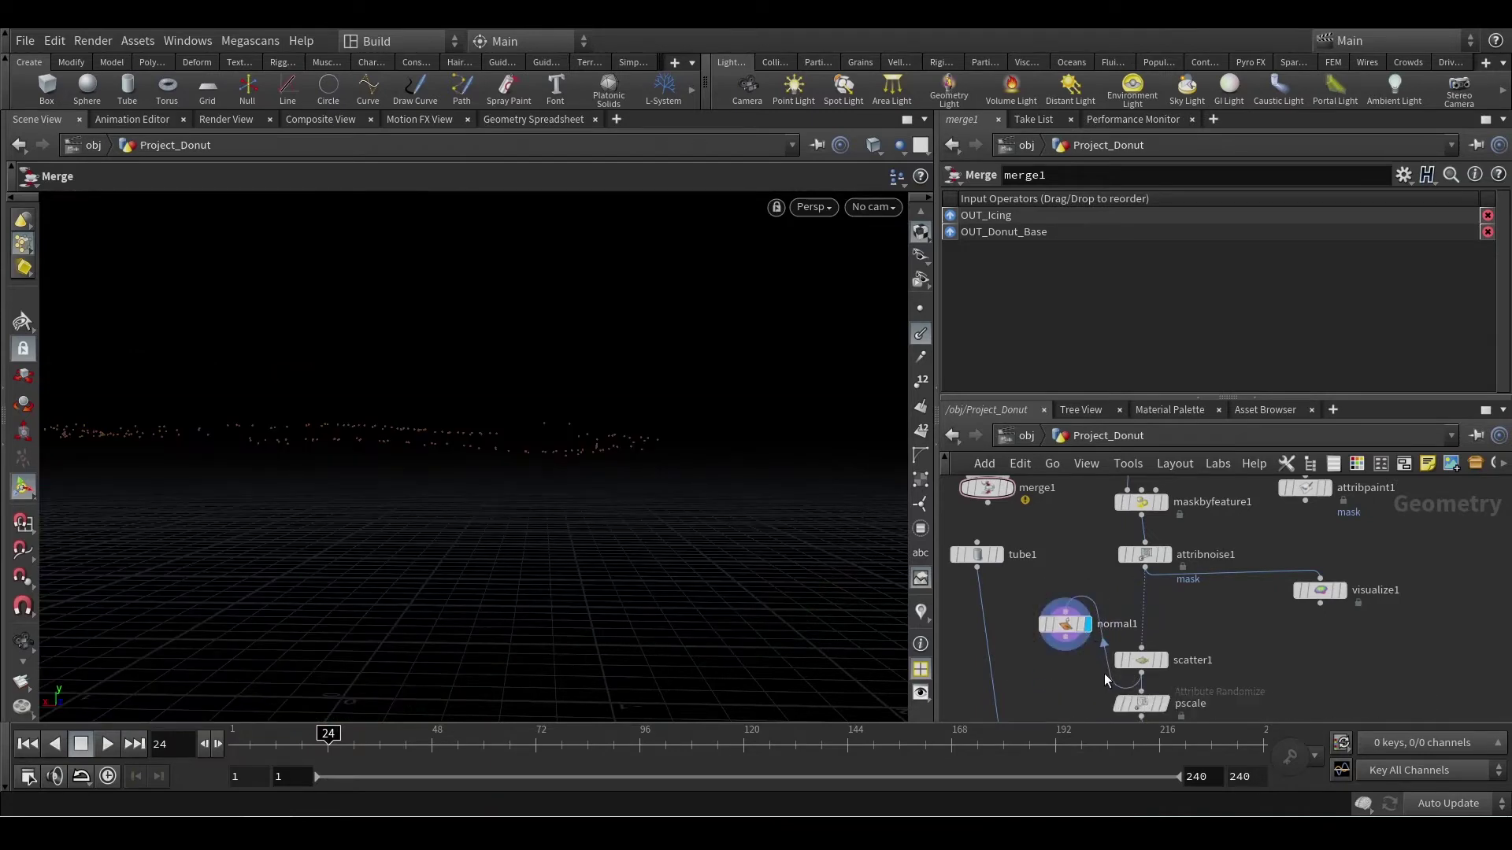
pyautogui.moveTo(1114, 678)
pyautogui.press('y')
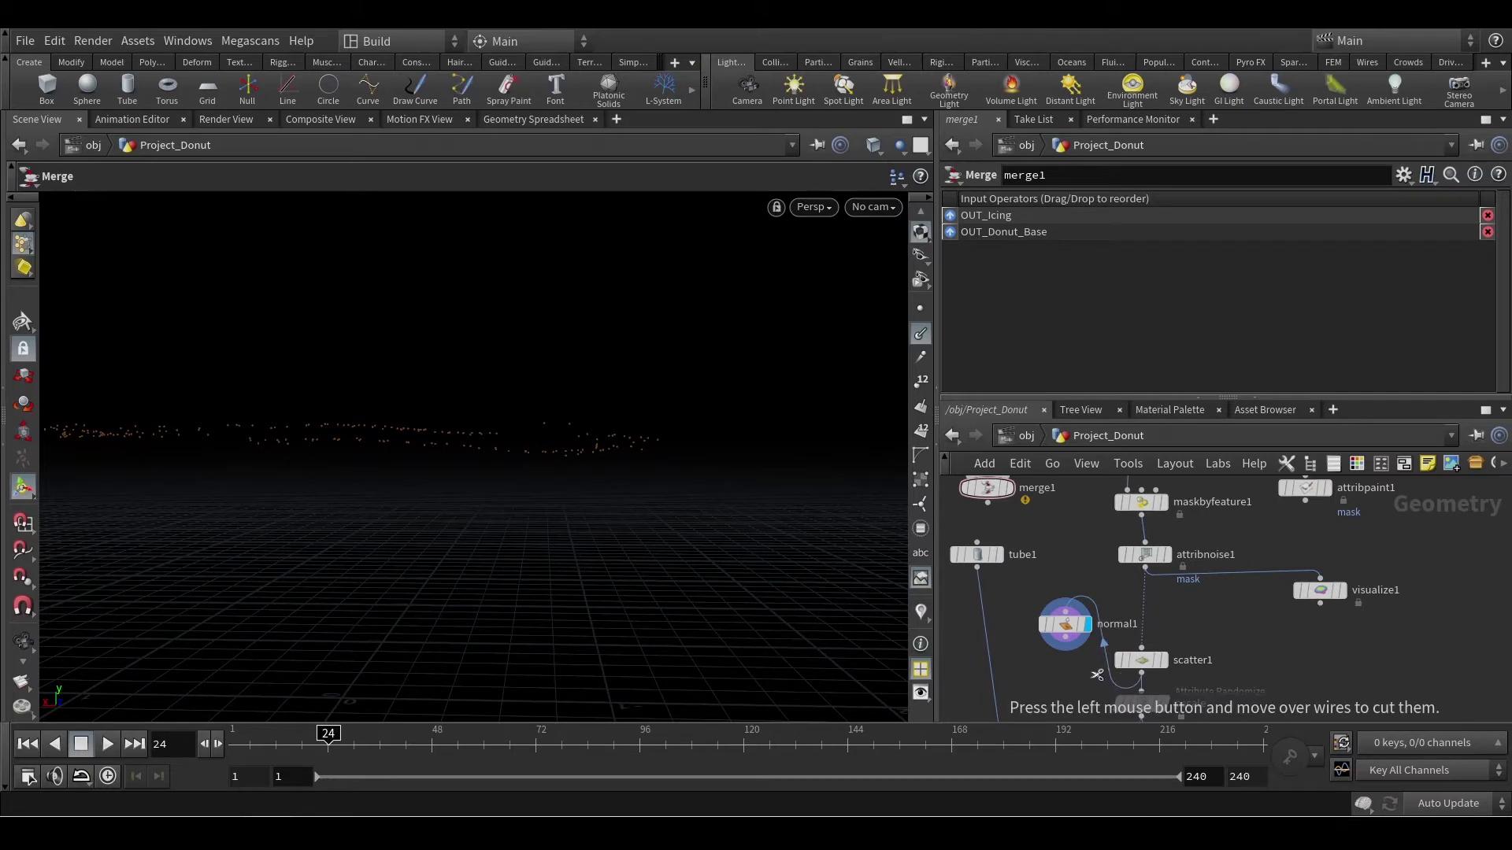
pyautogui.moveTo(1115, 634)
pyautogui.mouseDown()
pyautogui.moveTo(1070, 625)
pyautogui.moveTo(1146, 615)
pyautogui.mouseUp()
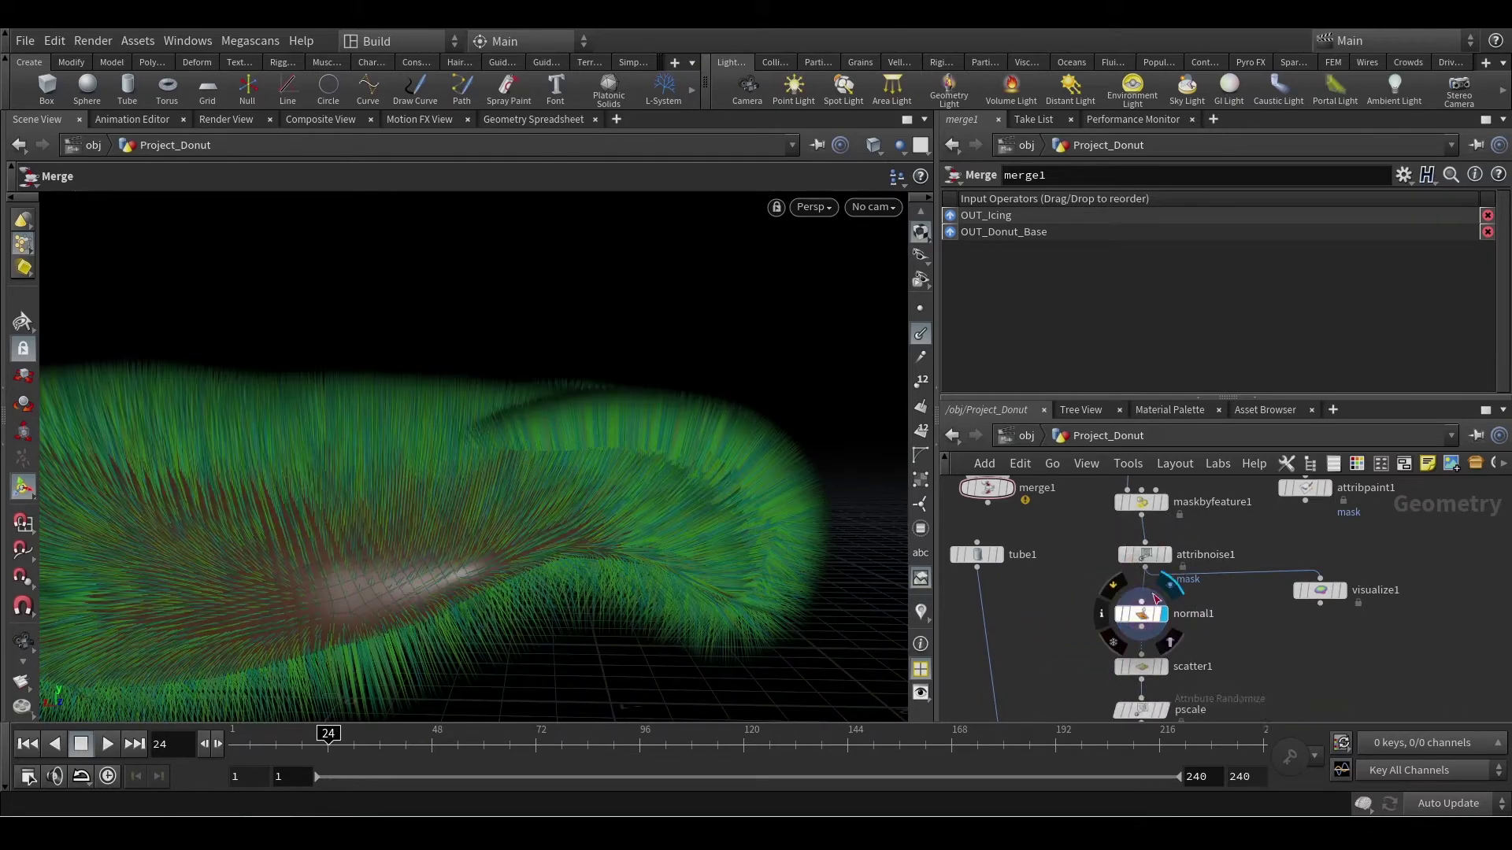
# Step: Set normal1 to add normals to Points and inspect the result on the icing
pyautogui.click(1141, 618)
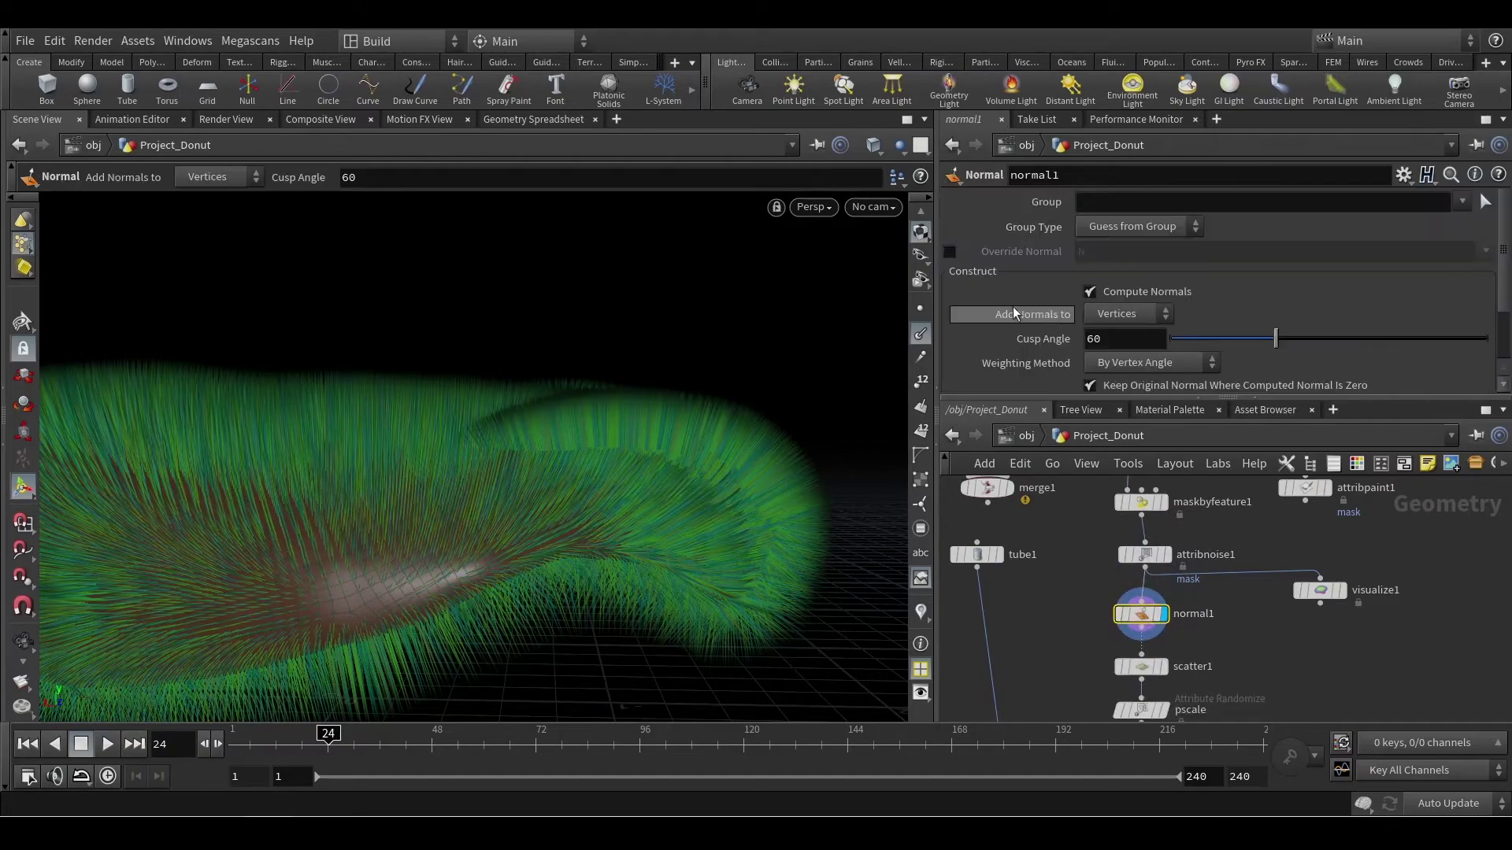
pyautogui.click(1113, 323)
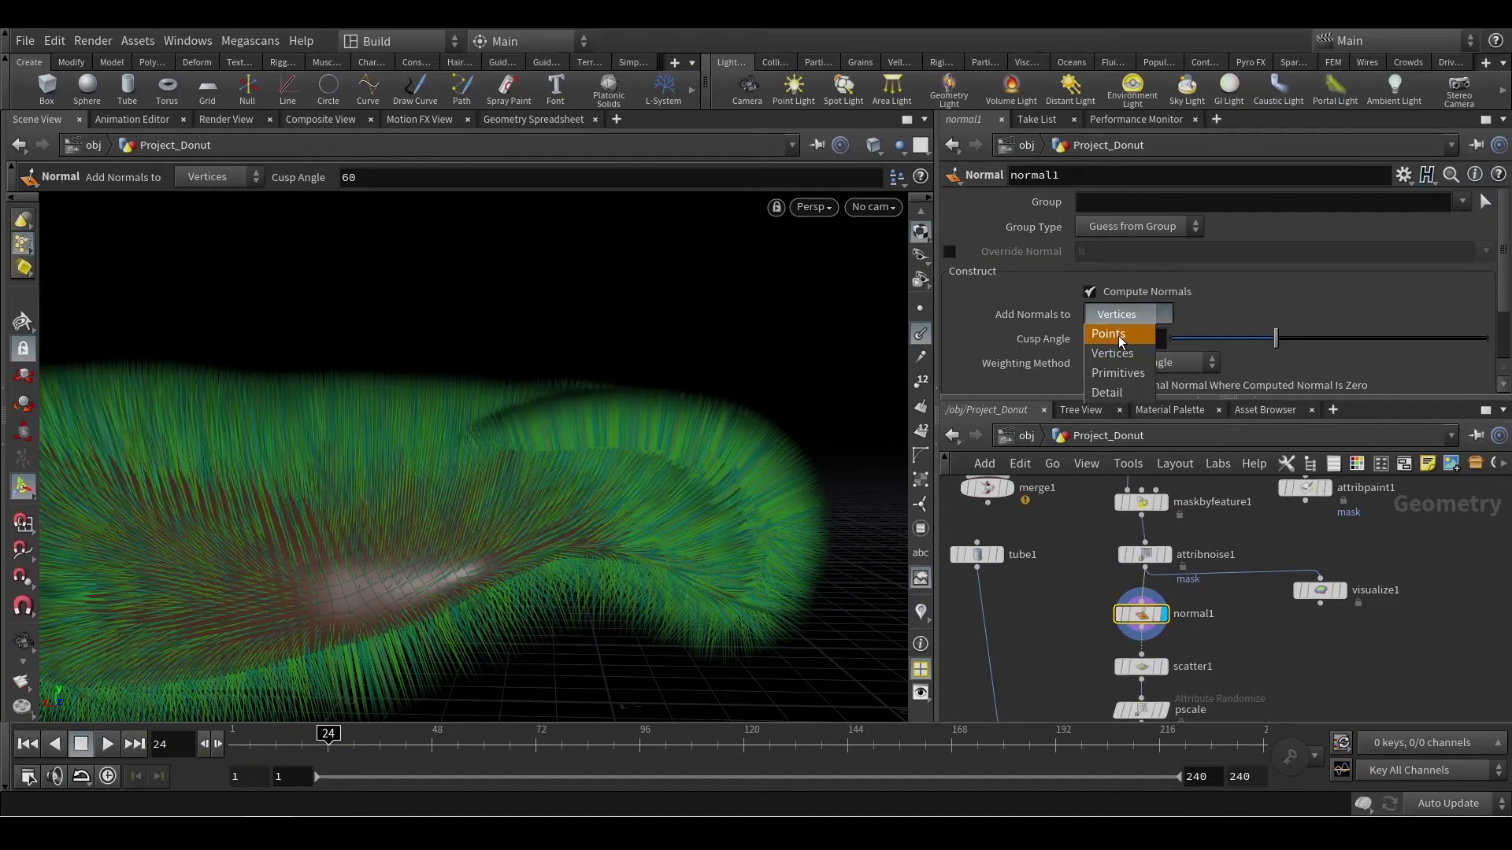
pyautogui.click(1122, 334)
pyautogui.keyDown('alt'); pyautogui.moveTo(550, 487); pyautogui.dragTo(607, 514); pyautogui.keyUp('alt')
# Step: Display and select scatter1 to show the normals its points take from normal1
pyautogui.moveTo(1253, 653); pyautogui.dragTo(1238, 605, button='middle')
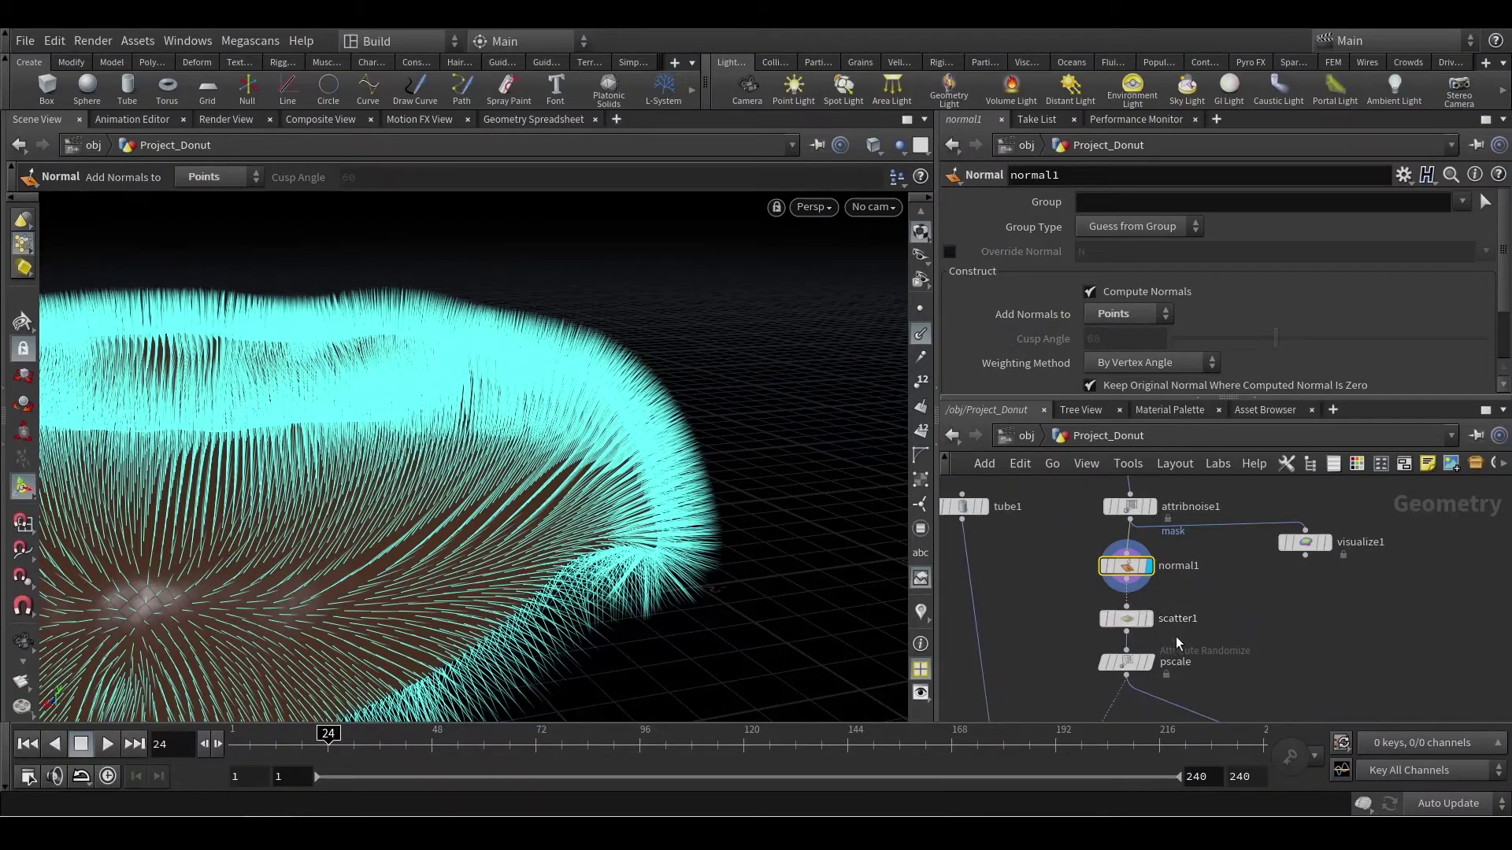
pyautogui.moveTo(1178, 640); pyautogui.dragTo(1182, 593, button='middle')
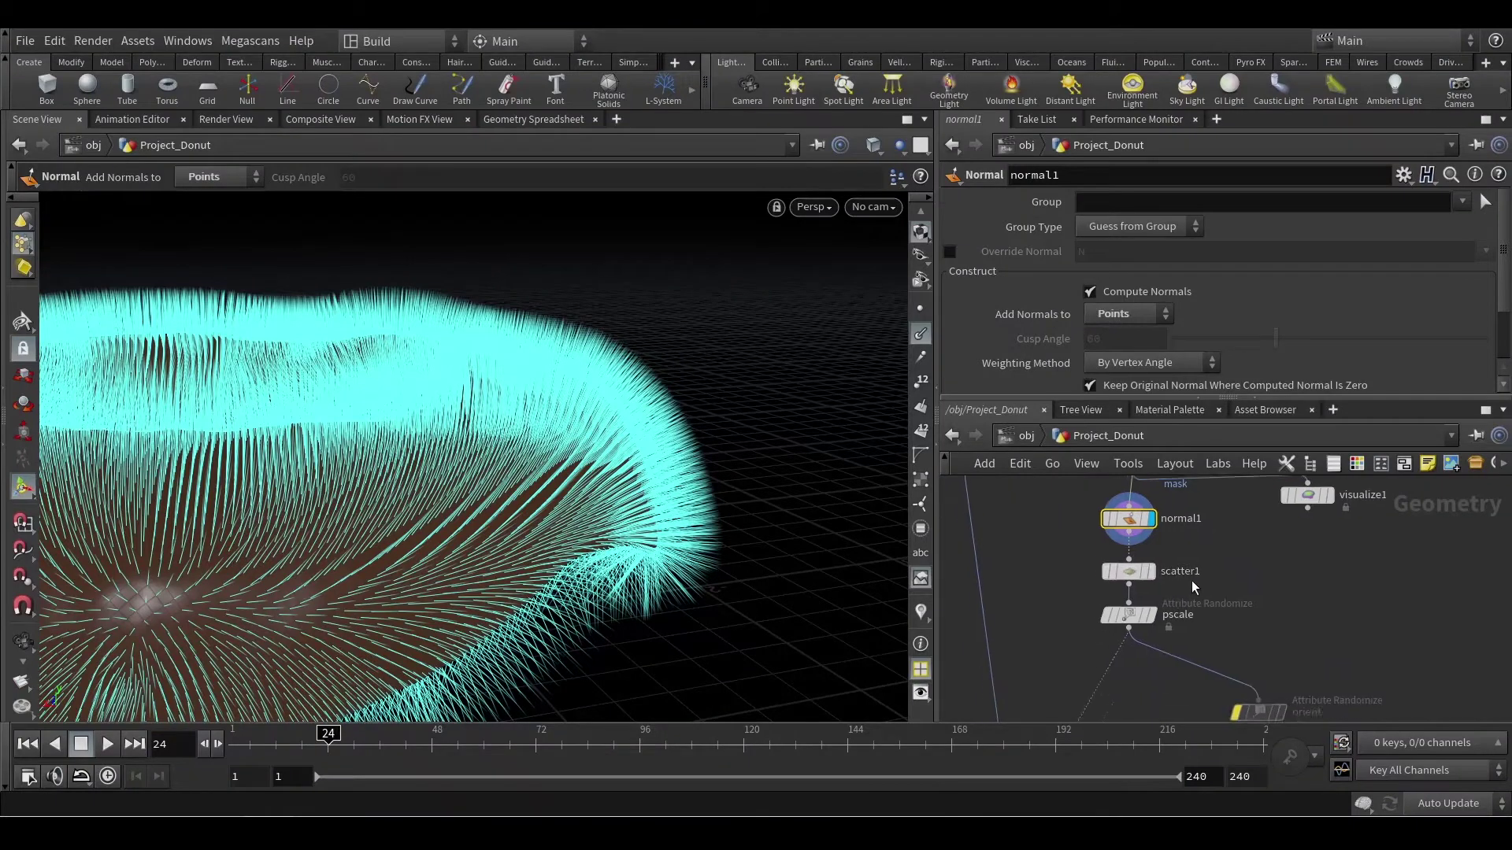
pyautogui.moveTo(1124, 523)
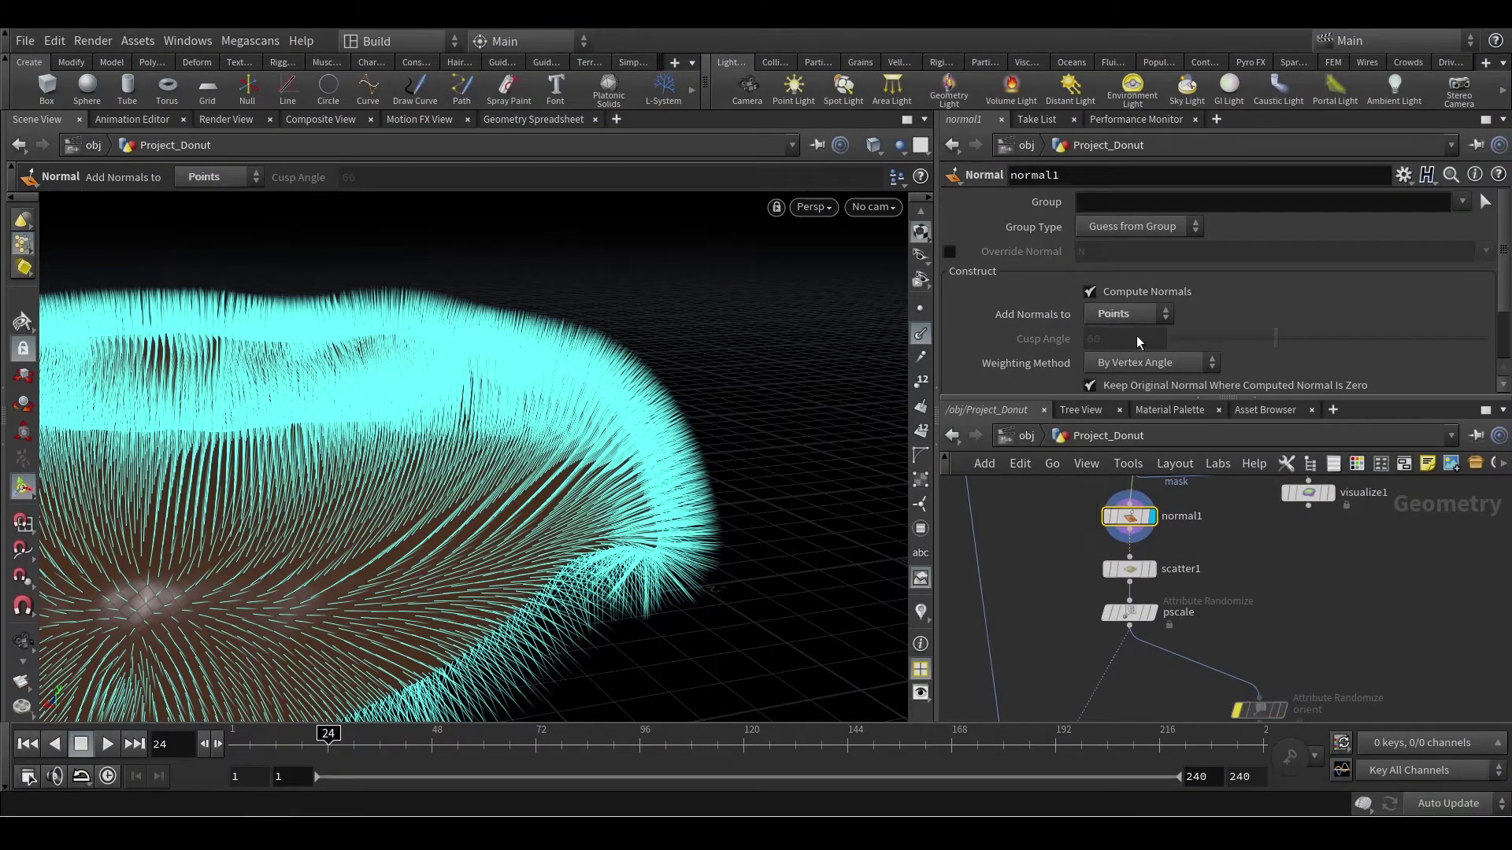
pyautogui.click(1151, 571)
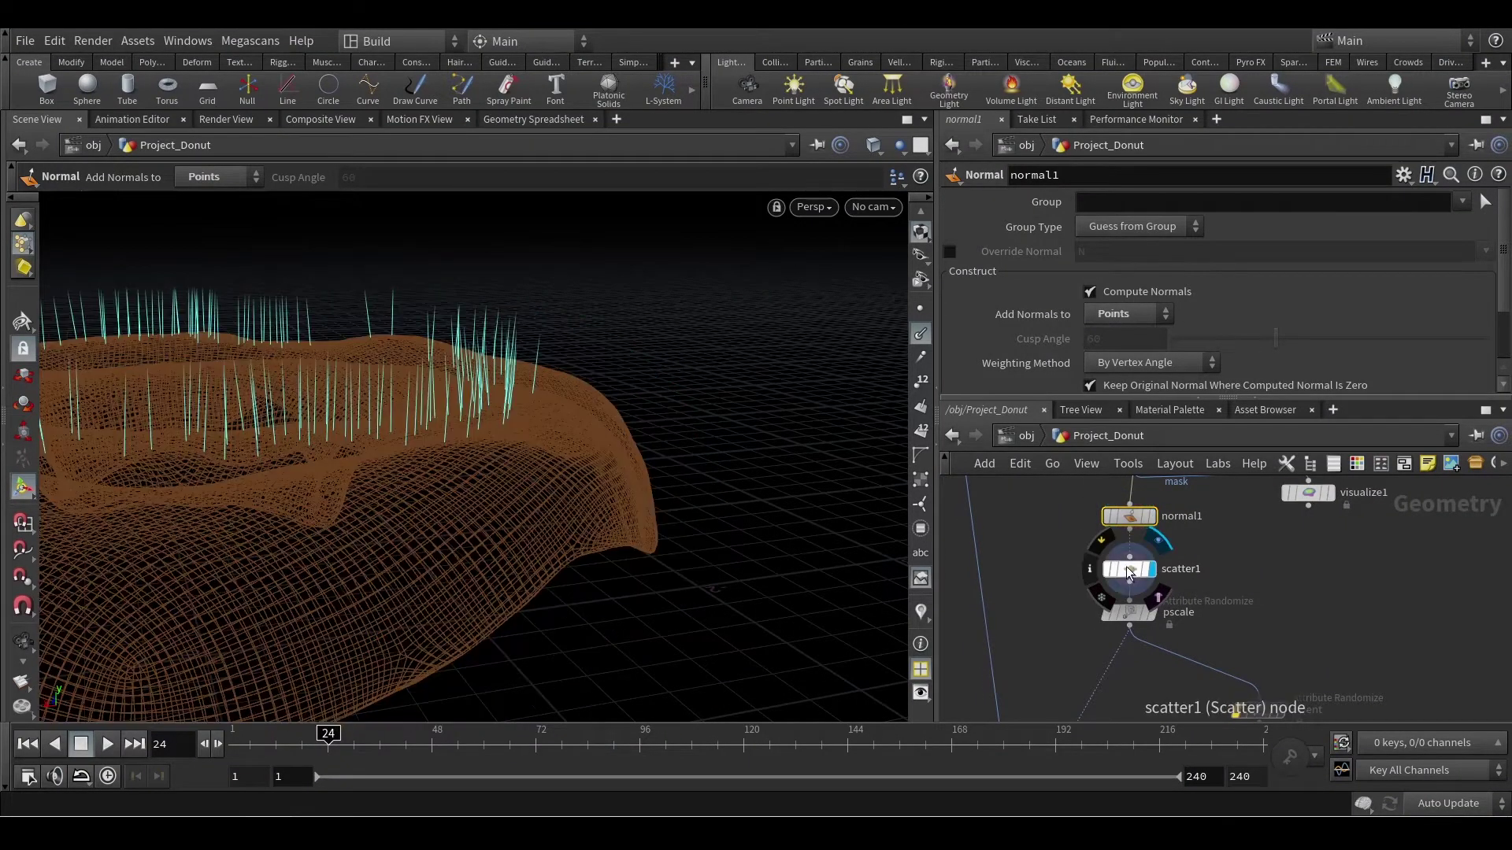
pyautogui.click(1132, 569)
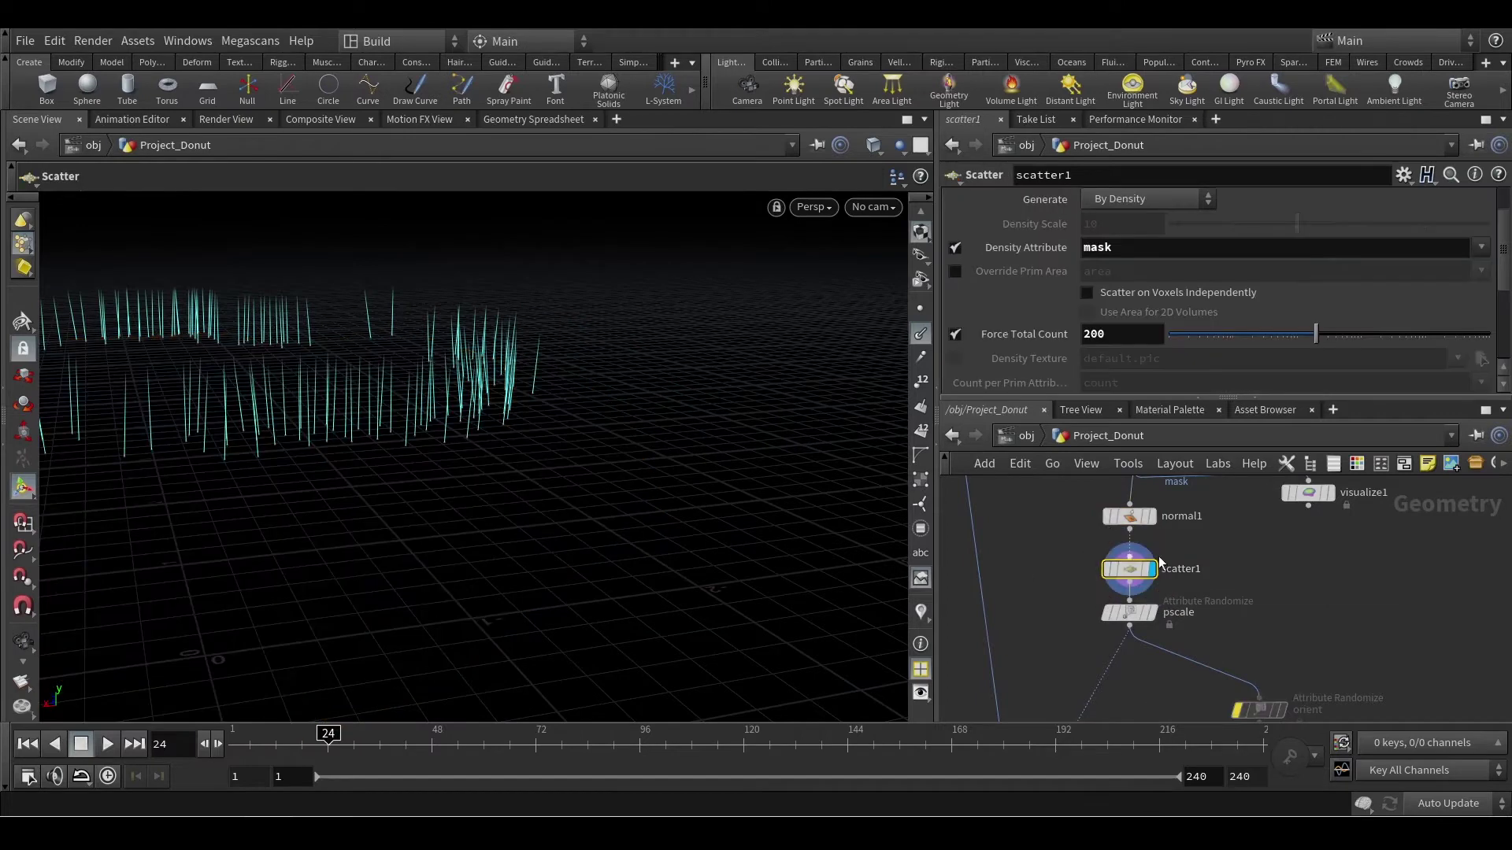
pyautogui.click(1053, 566)
# Step: Compare normal1 with scatter1 and examine the direction of the scattered points' normals from several angles
pyautogui.click(1128, 517)
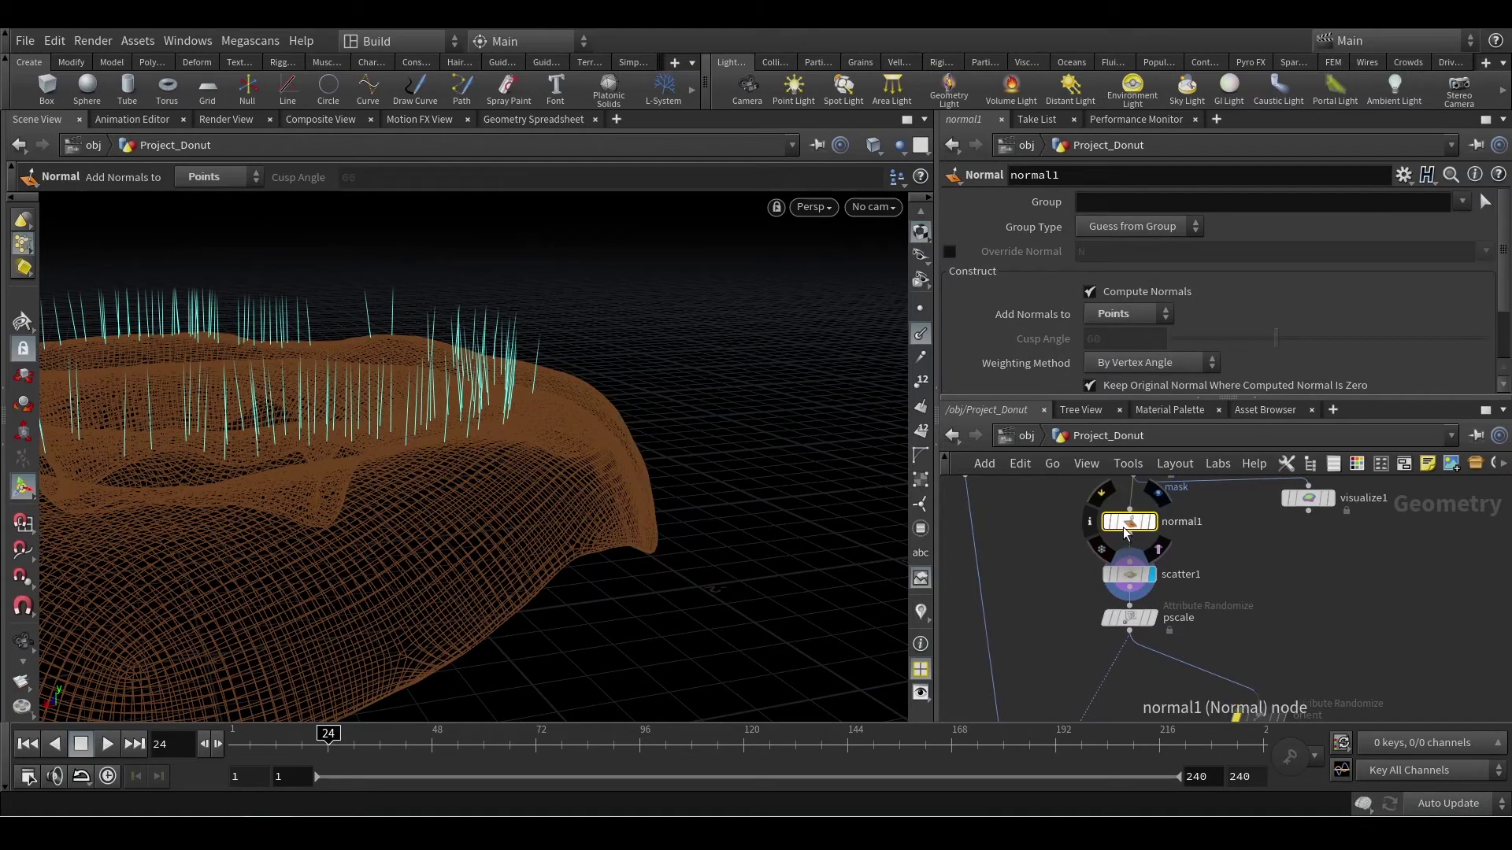
pyautogui.moveTo(1130, 519); pyautogui.dragTo(1020, 559, button='middle')
pyautogui.click(1131, 573)
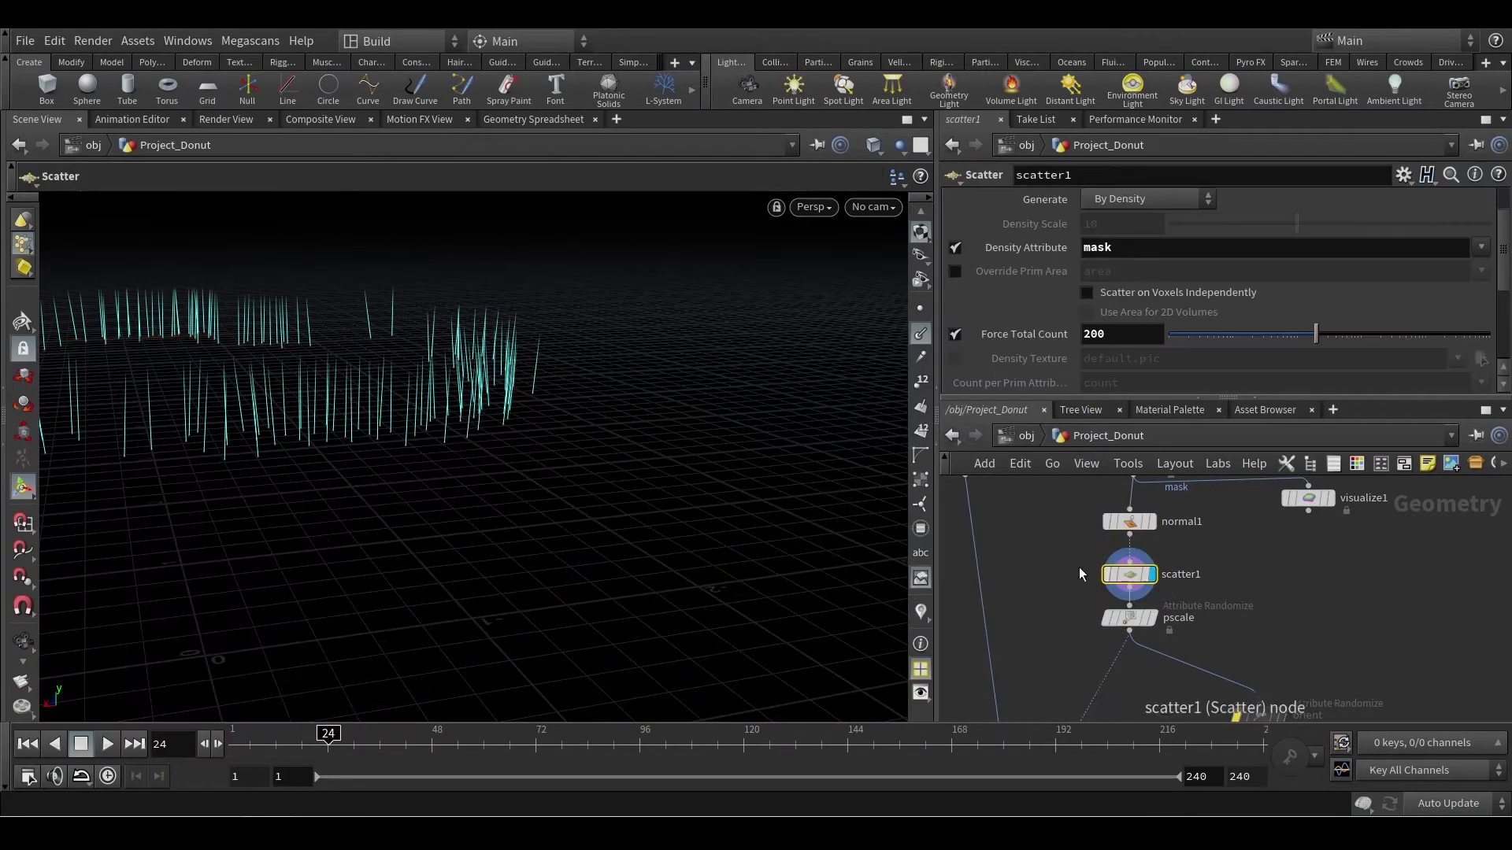
pyautogui.press('Escape')
pyautogui.moveTo(475, 426); pyautogui.dragTo(654, 489)
pyautogui.press('Return')
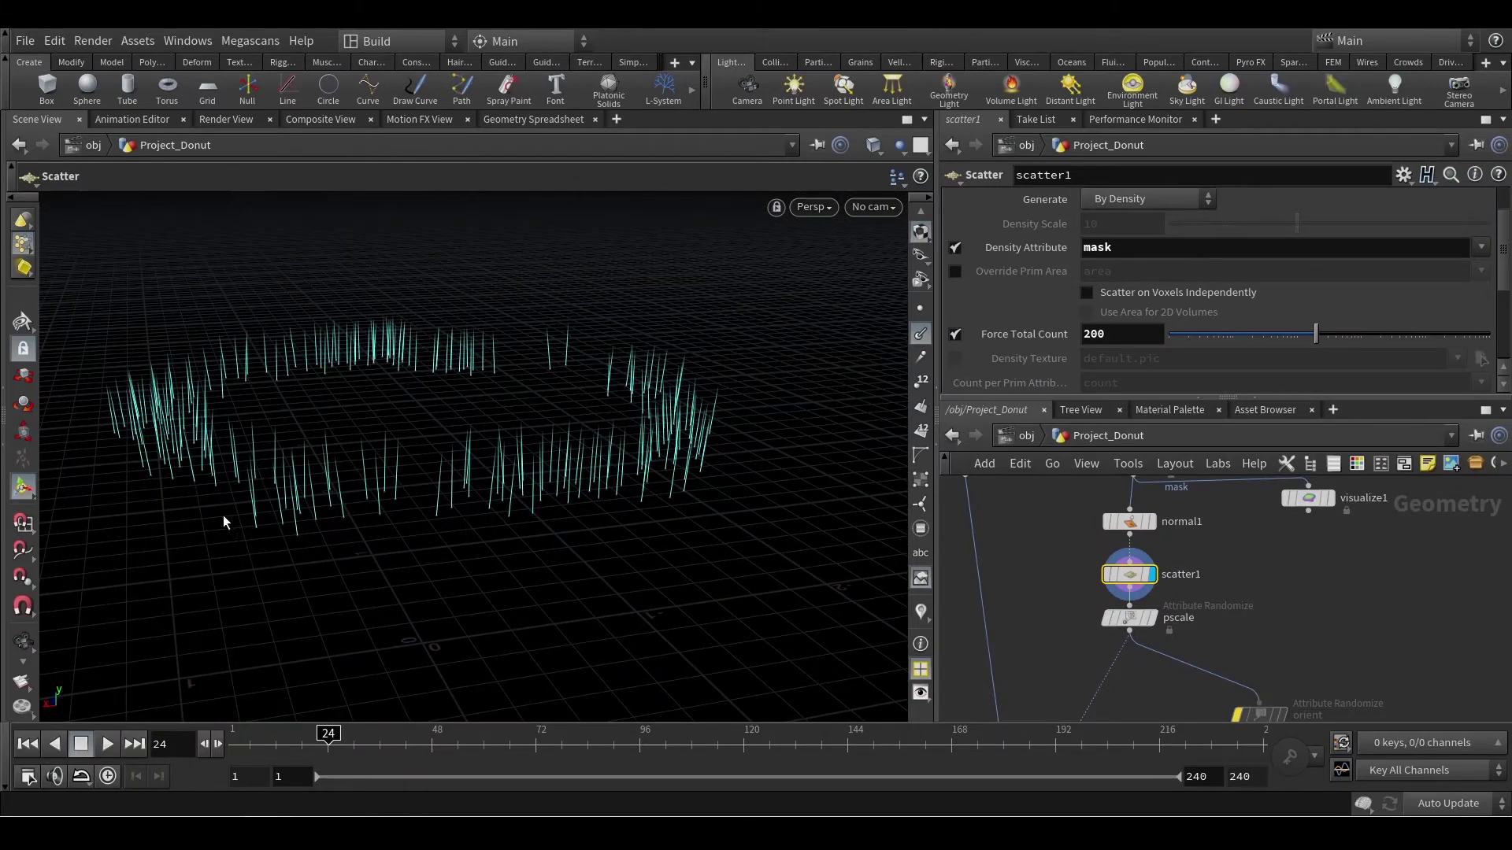
pyautogui.press('Escape')
pyautogui.moveTo(611, 516); pyautogui.dragTo(887, 574)
pyautogui.press('Return')
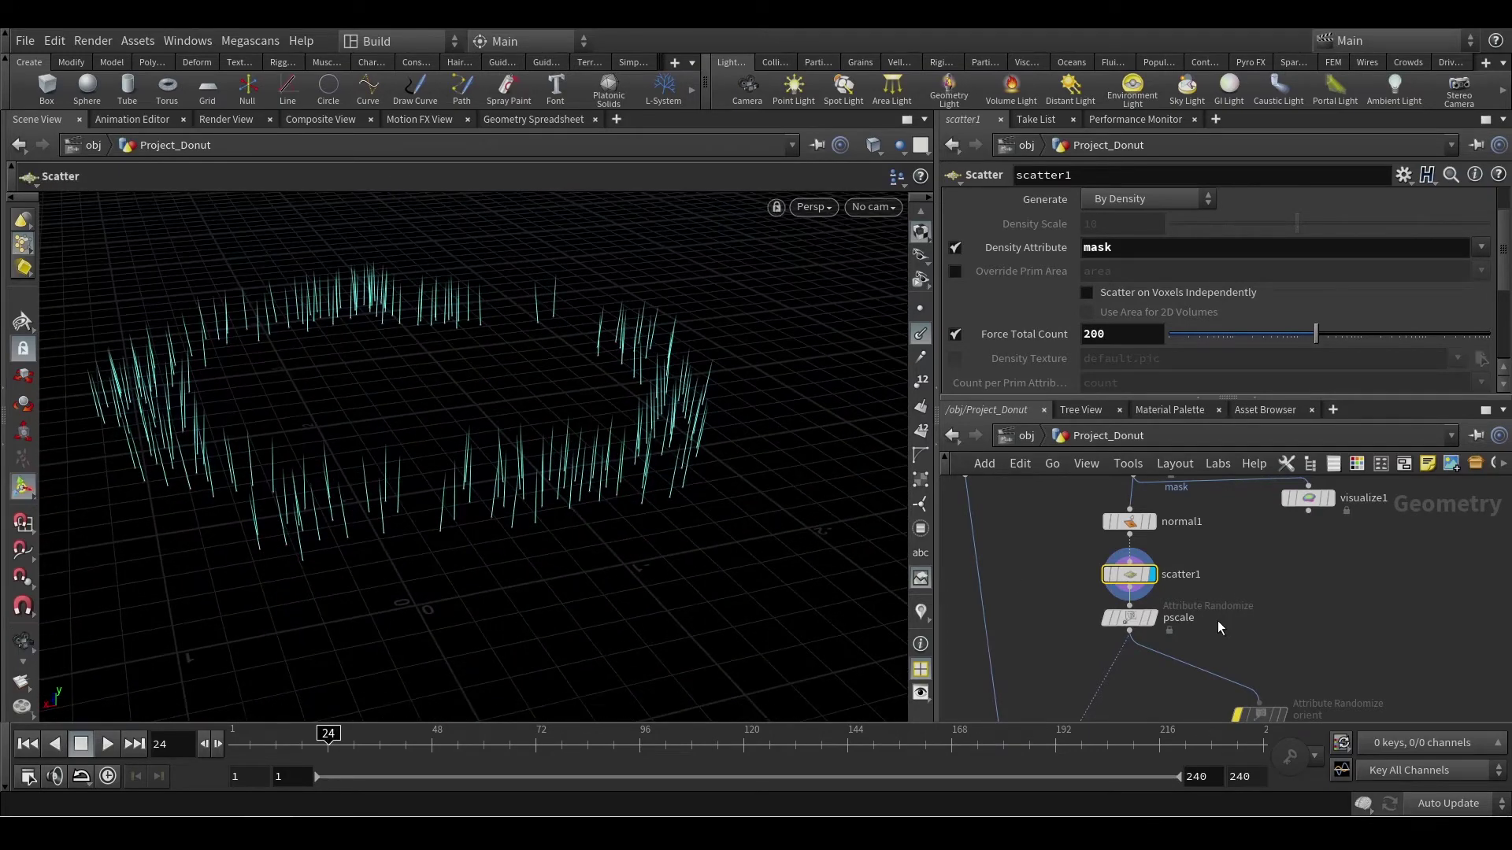
# Step: Insert an Attribute Randomize node between pscale and copy1
pyautogui.moveTo(1218, 620); pyautogui.dragTo(1255, 592, button='middle')
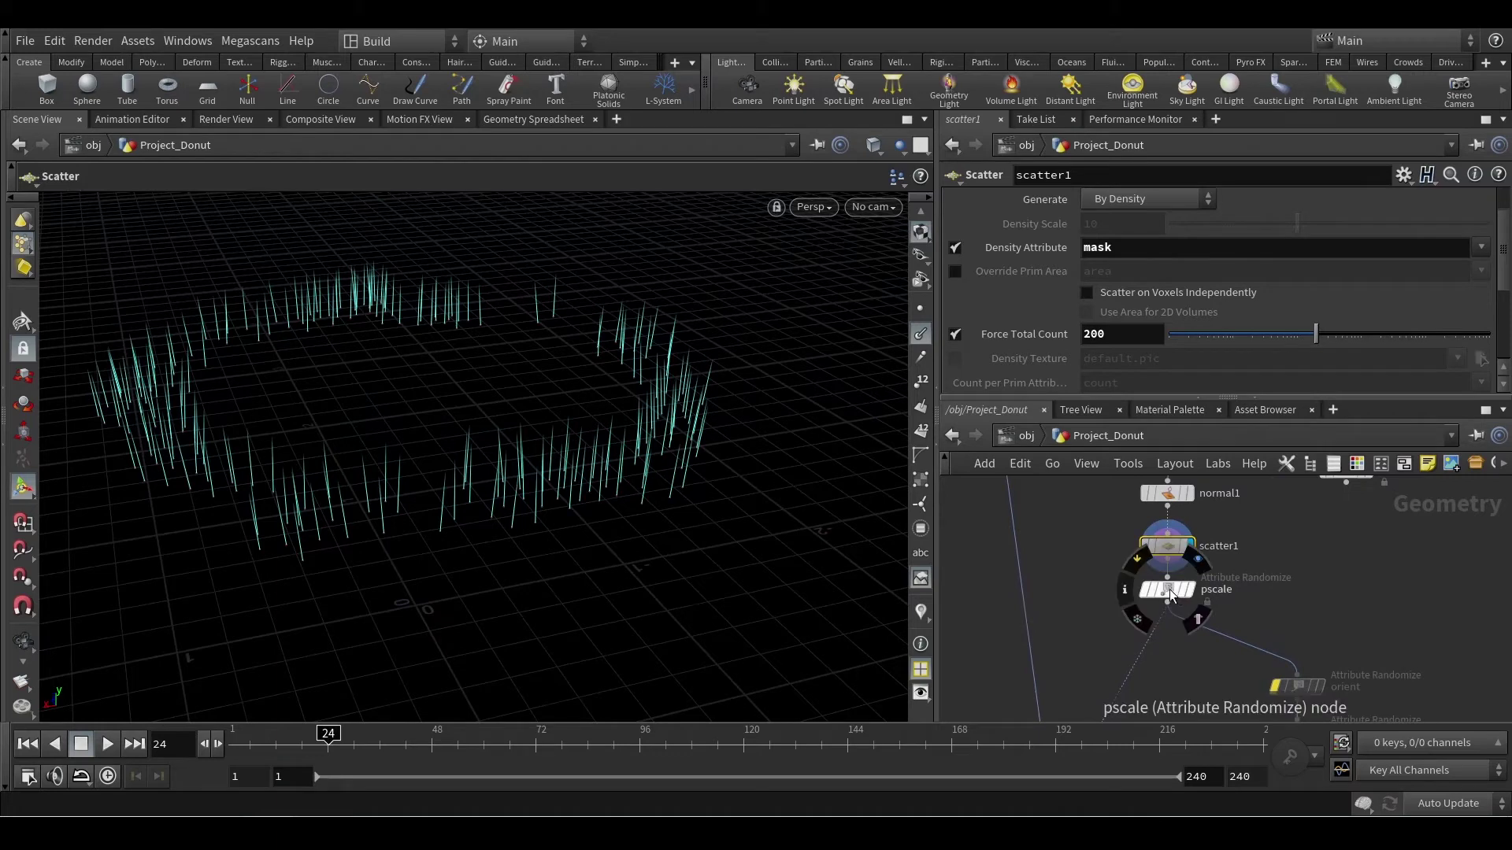
pyautogui.moveTo(1167, 603); pyautogui.dragTo(1155, 660)
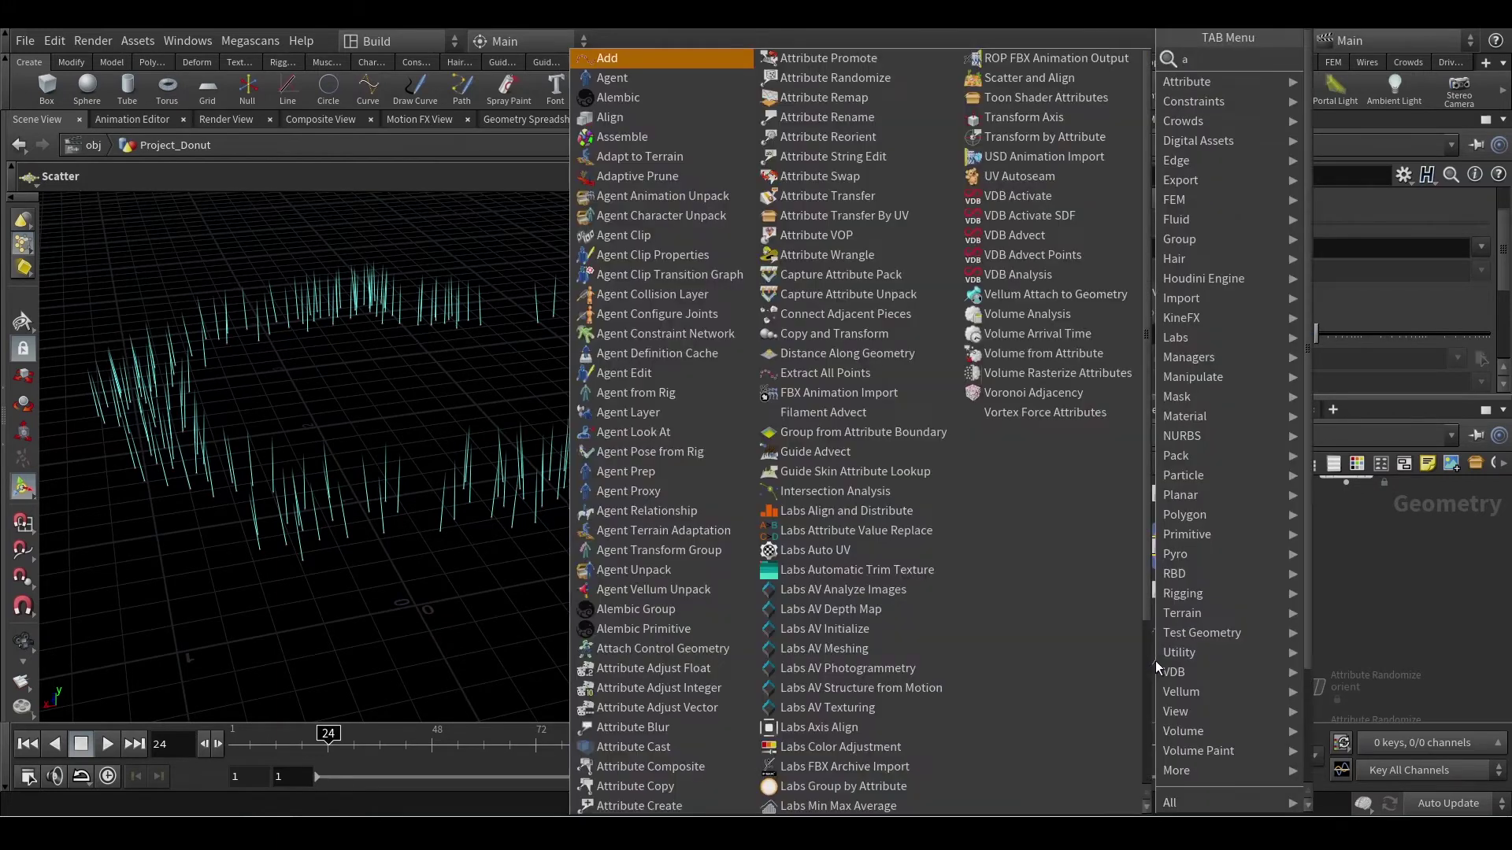
pyautogui.write('atn')
pyautogui.press('BackSpace')
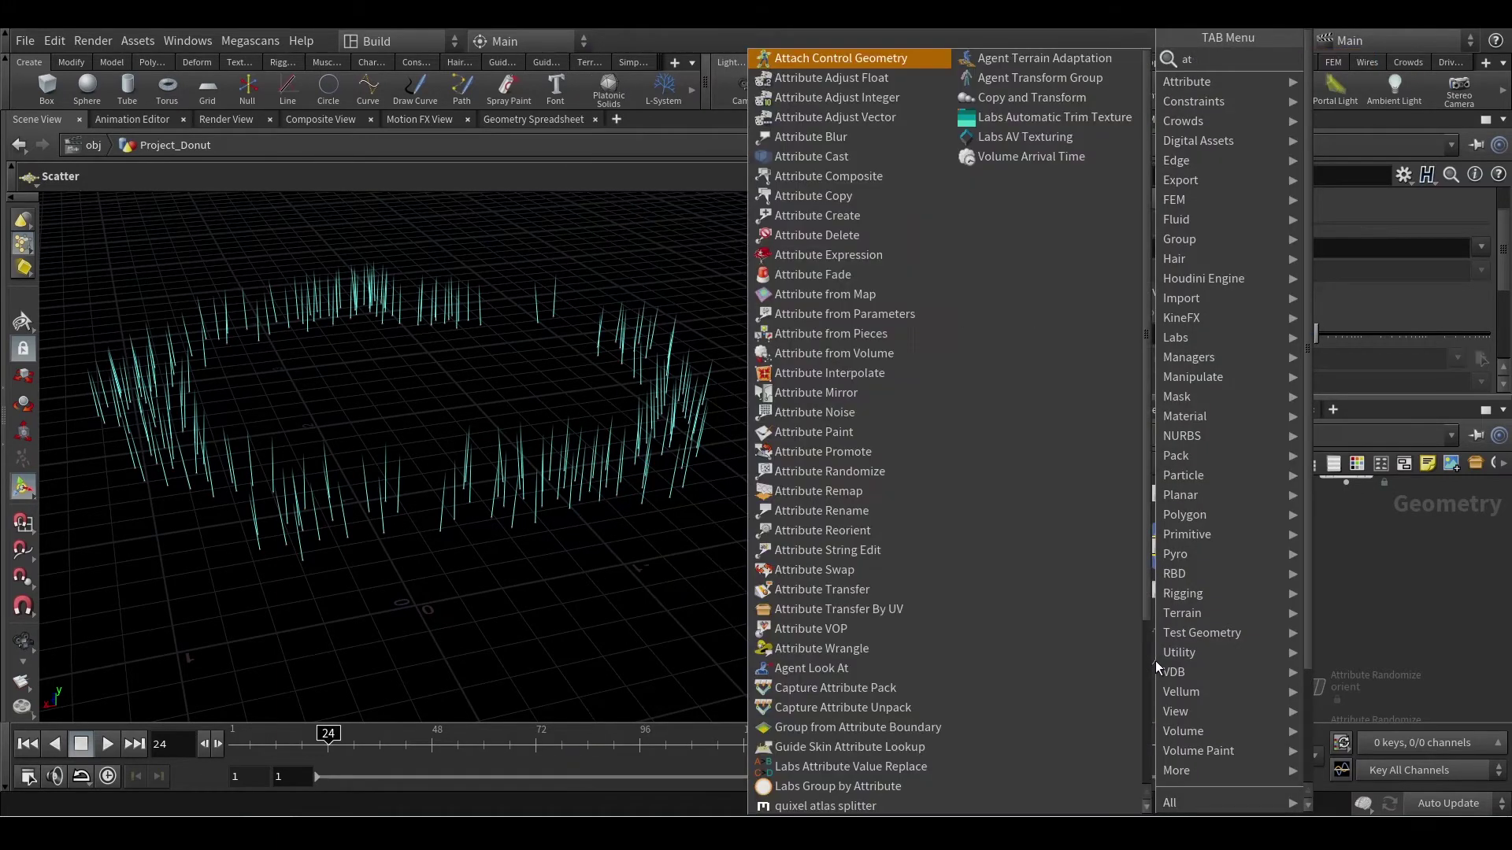
pyautogui.write('ra')
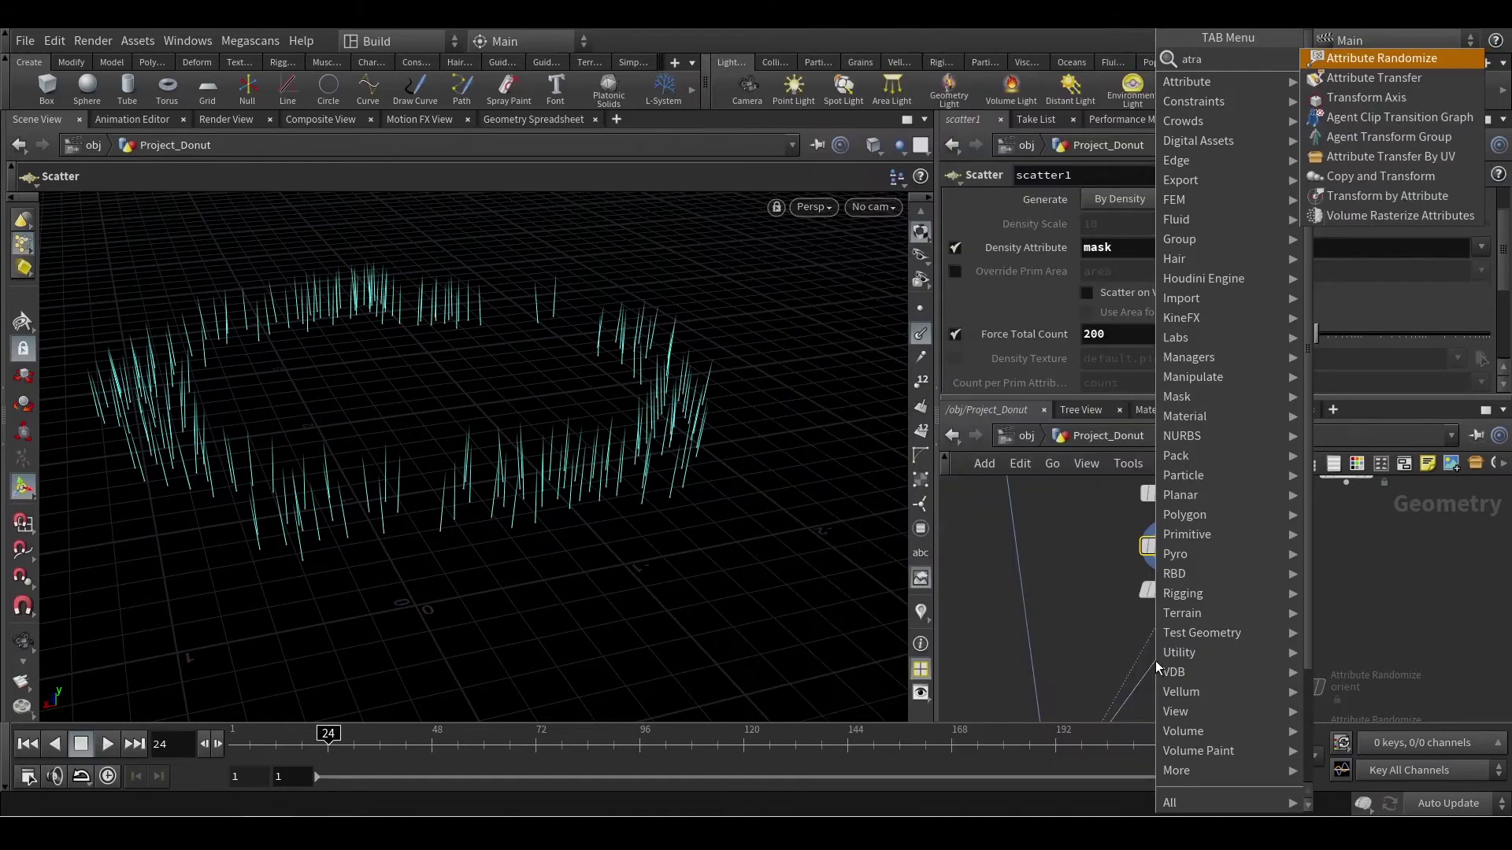
pyautogui.press('Return')
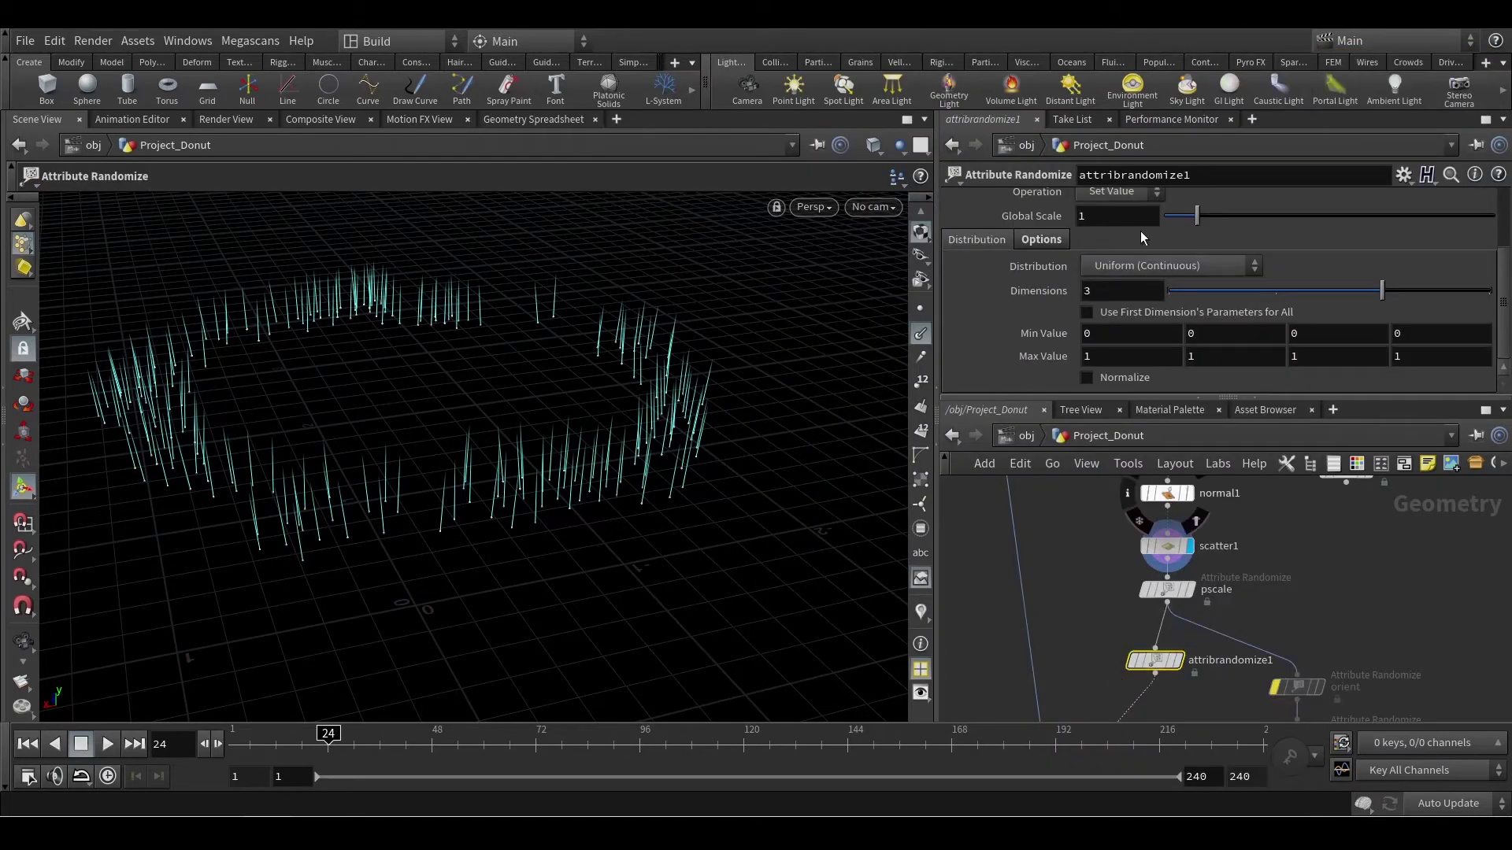
# Step: Set attribrandomize1's attribute name to N and check its distribution settings
pyautogui.scroll(3, 1141, 230)
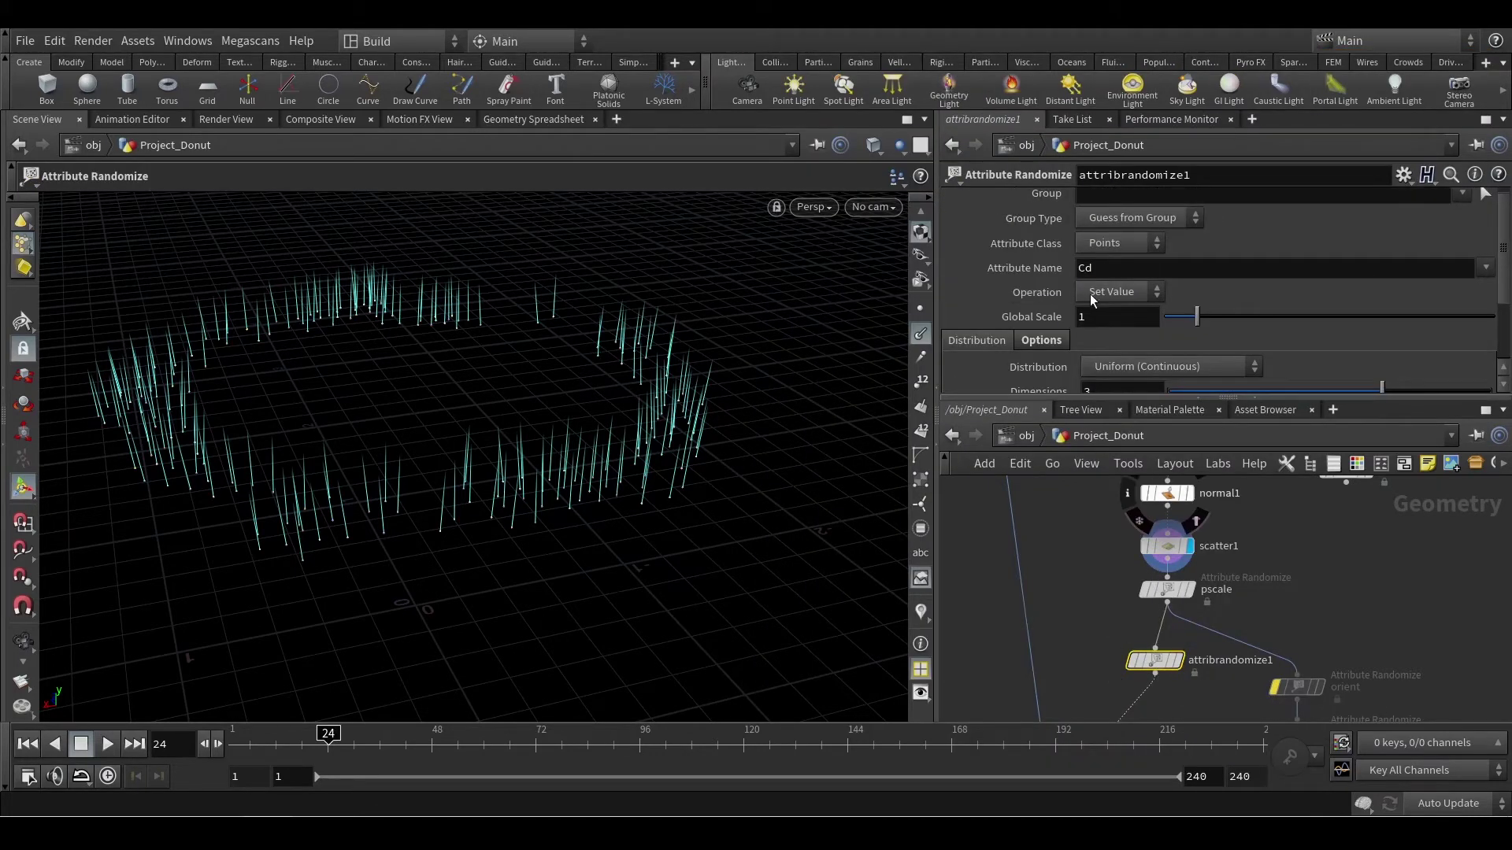
pyautogui.click(1130, 272)
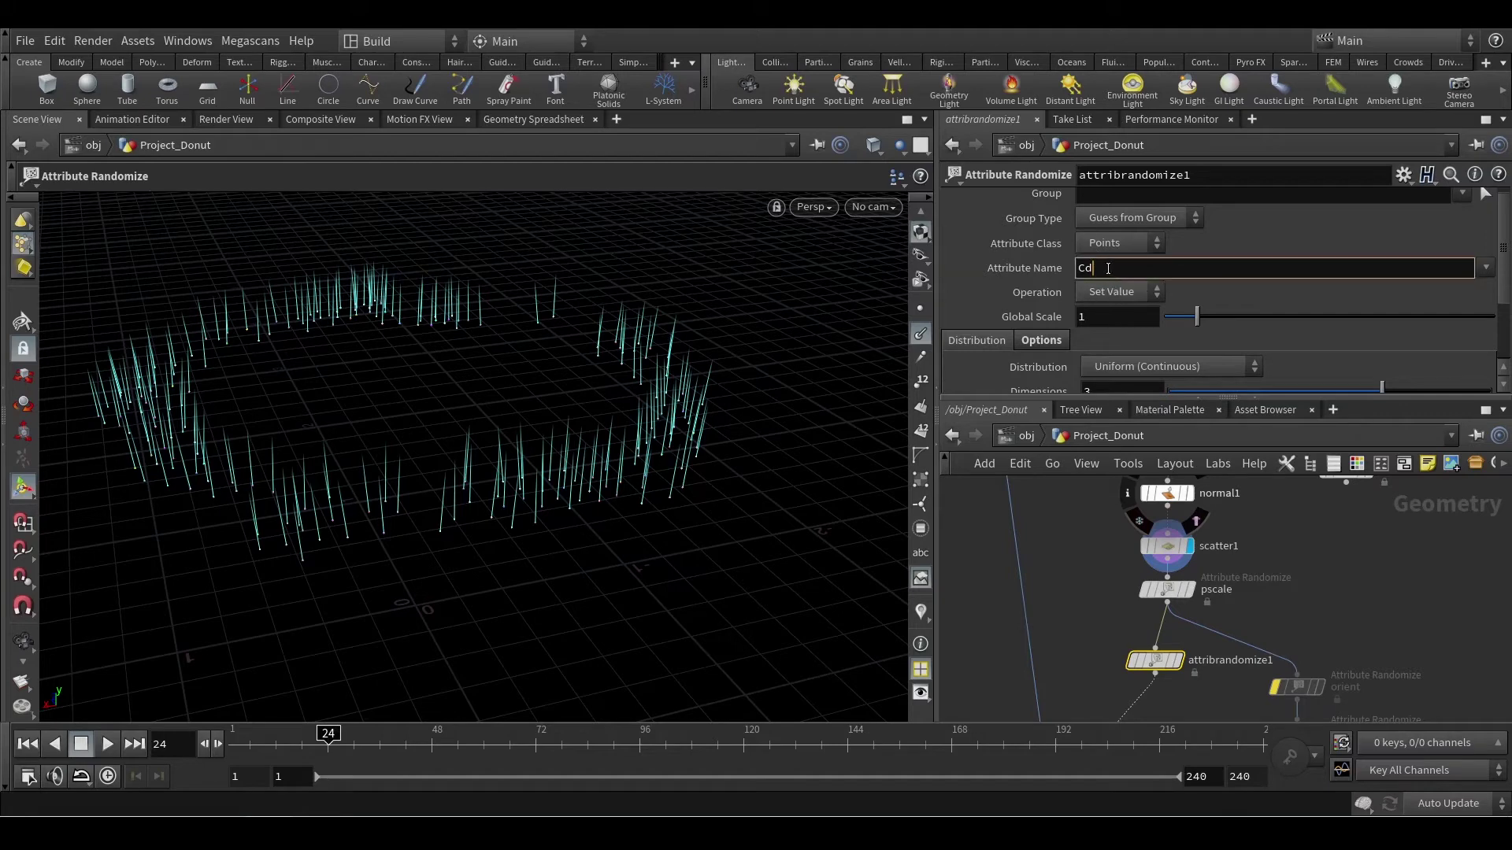
pyautogui.press('BackSpace')
pyautogui.press('BackSpace')
pyautogui.write('N')
pyautogui.press('Return')
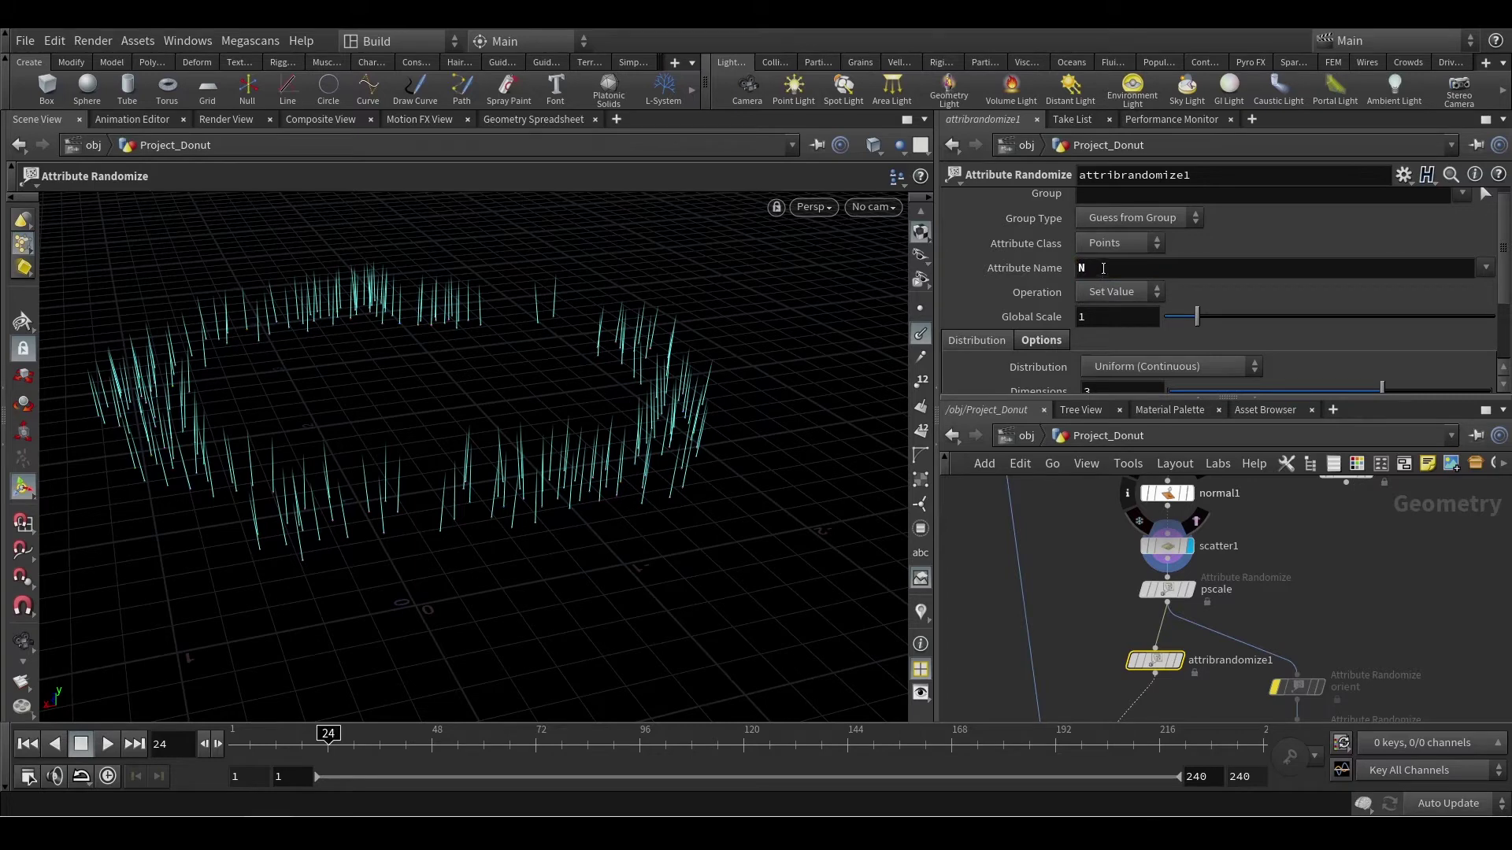
pyautogui.scroll(-3, 1193, 312)
pyautogui.scroll(1, 1150, 309)
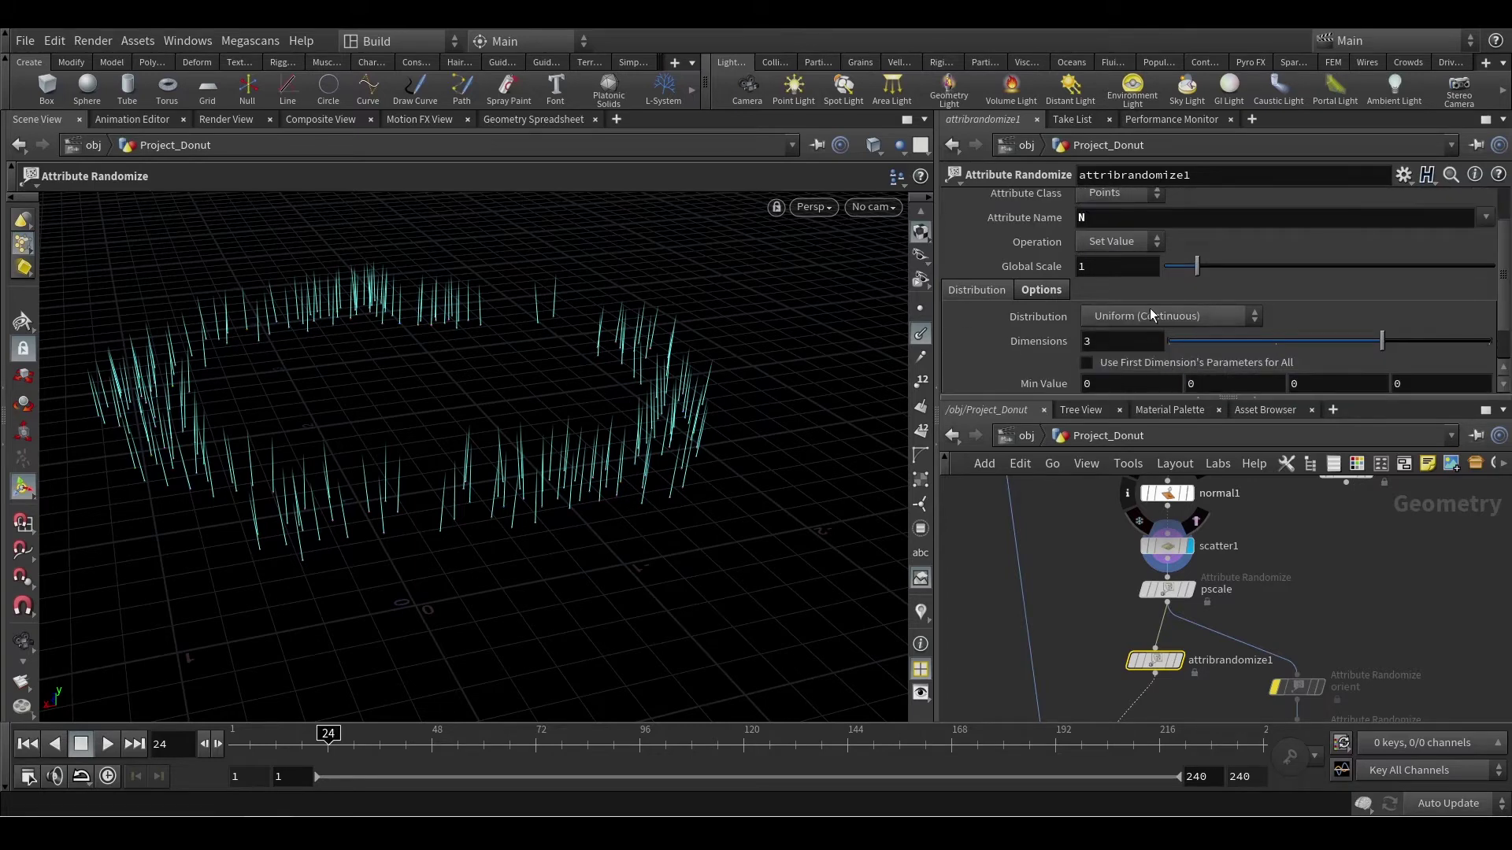
pyautogui.scroll(-1, 1154, 345)
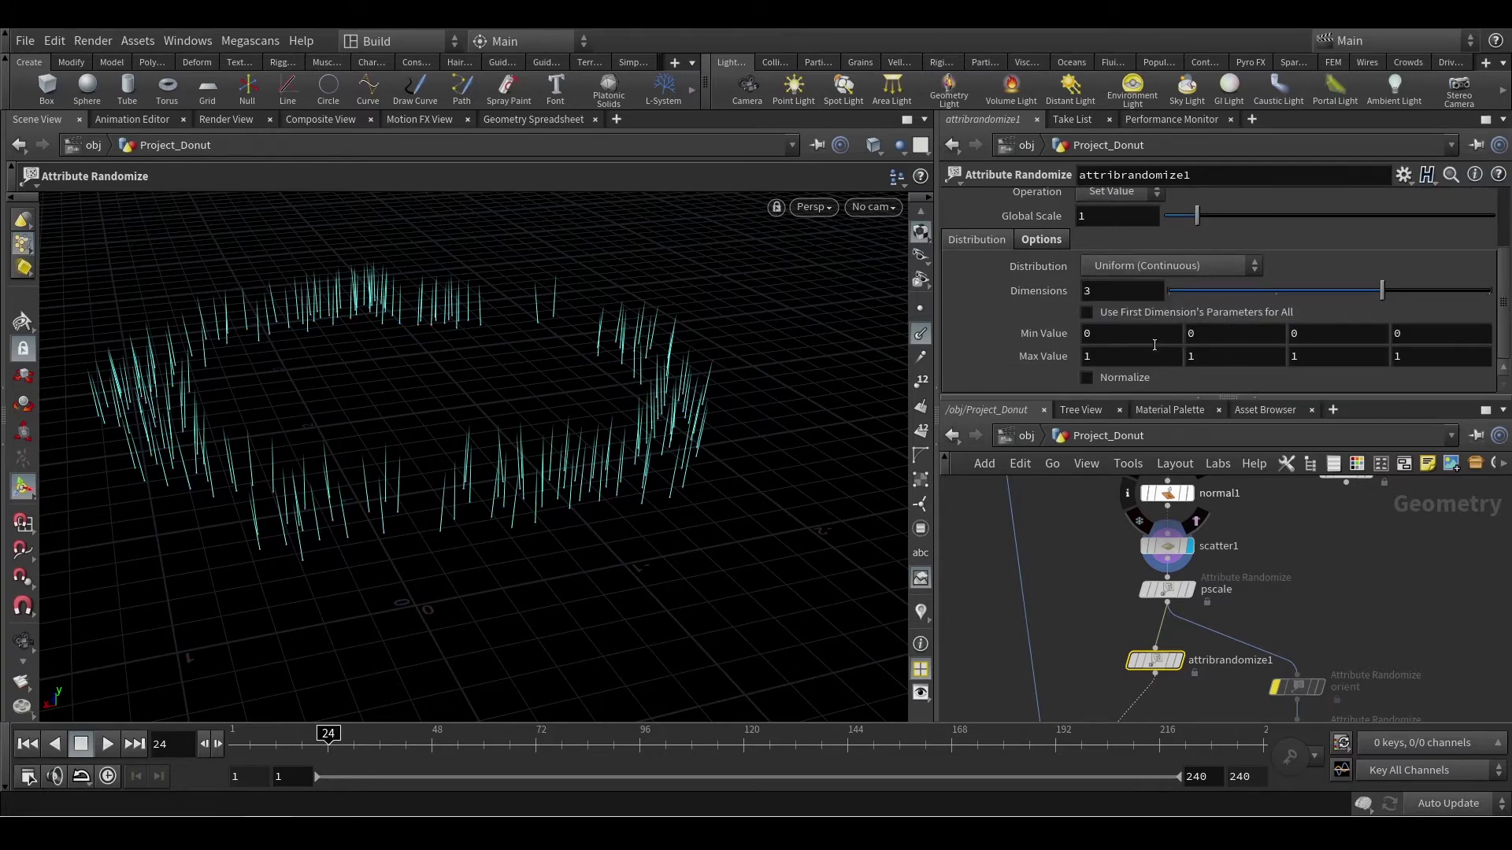
# Step: Display attribrandomize1 to view the randomized normals, and bypass the node for comparison
pyautogui.click(1179, 660)
pyautogui.scroll(2, 1112, 249)
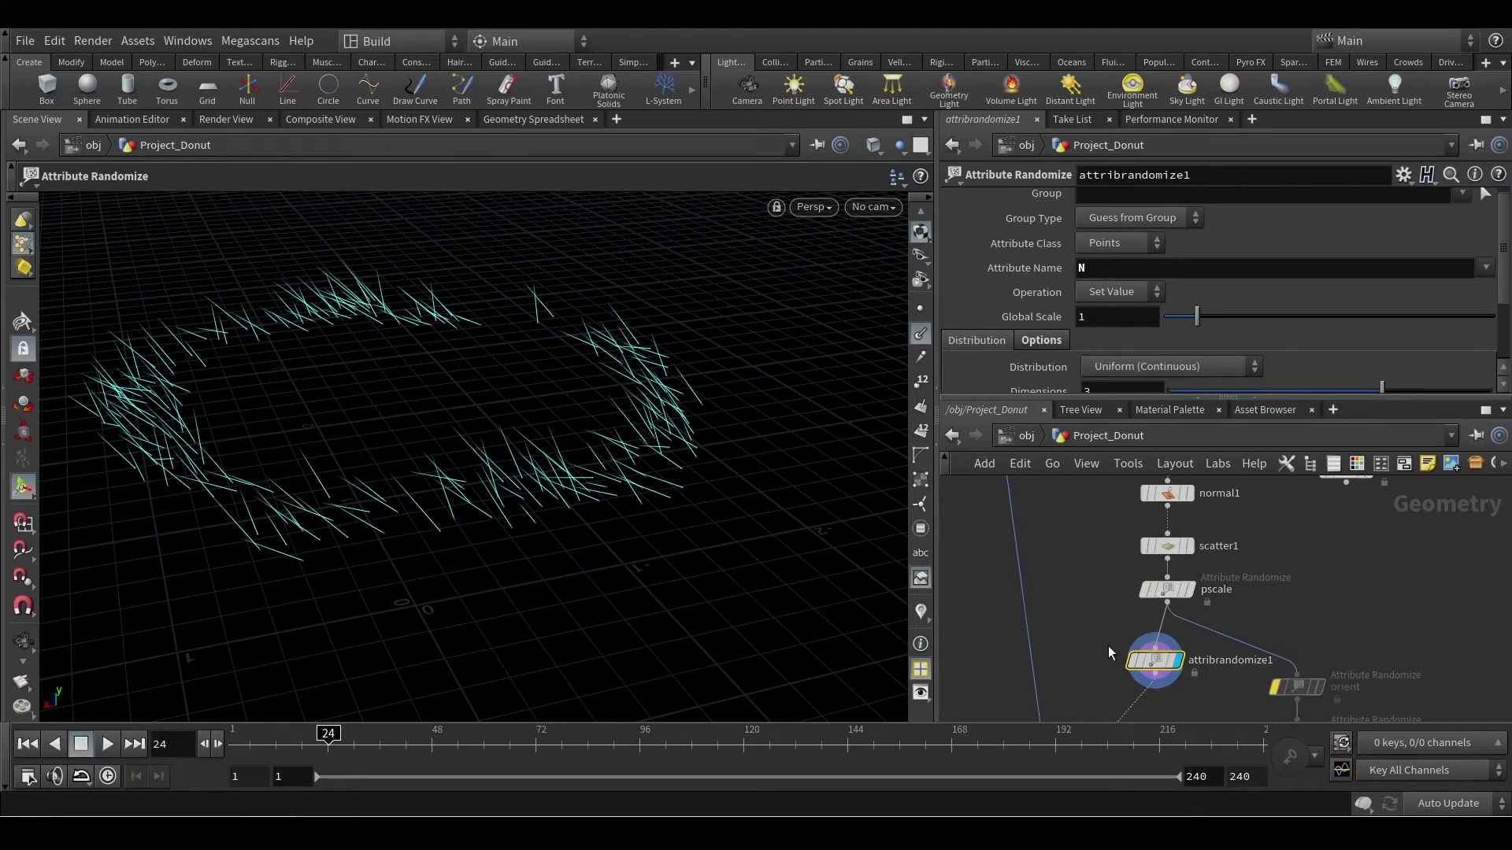
pyautogui.moveTo(1125, 664)
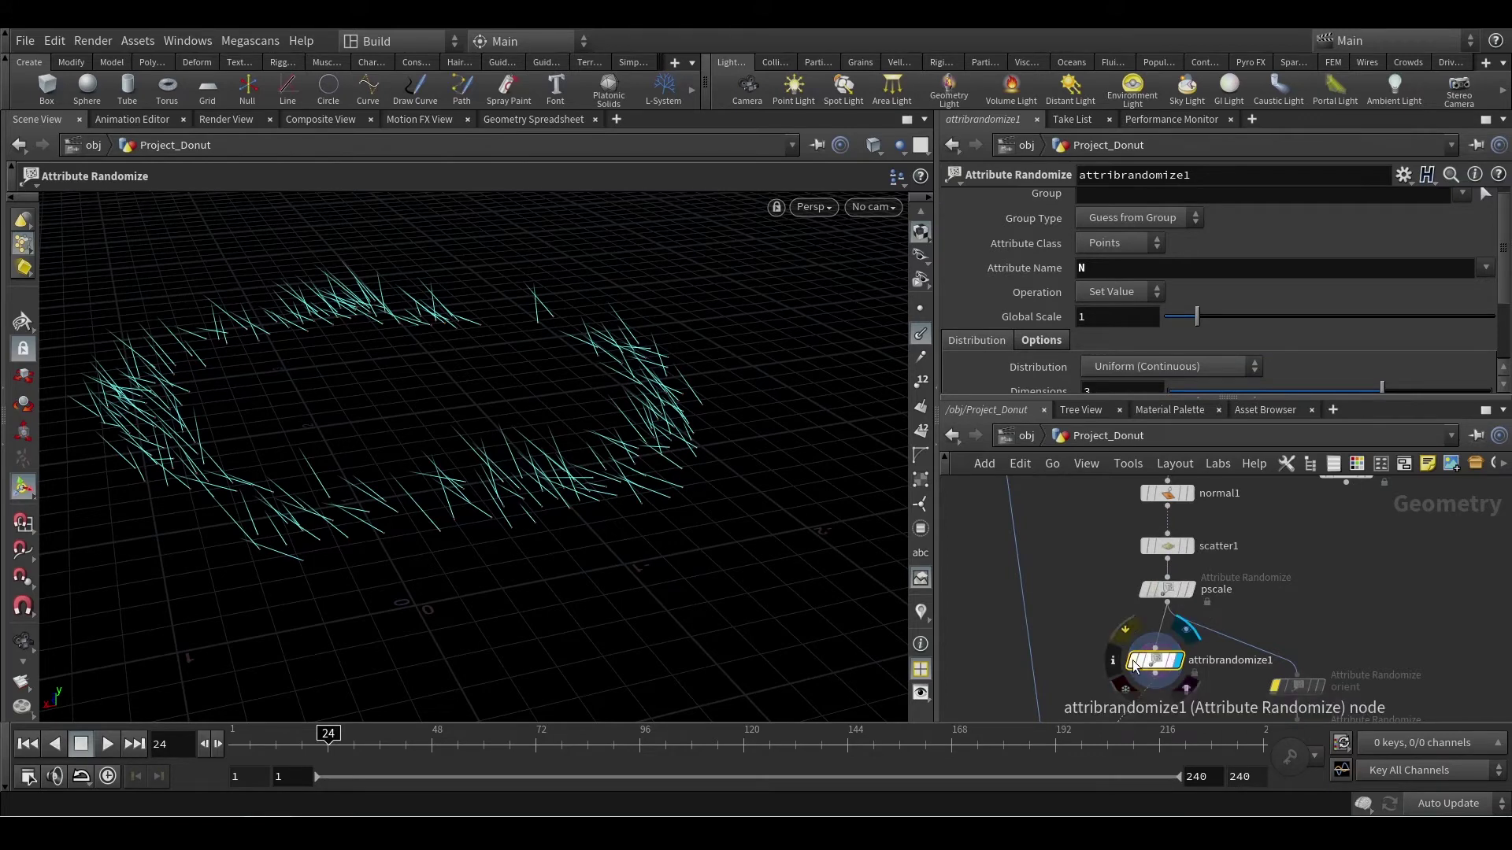
pyautogui.click(1134, 662)
pyautogui.scroll(-2, 1083, 653)
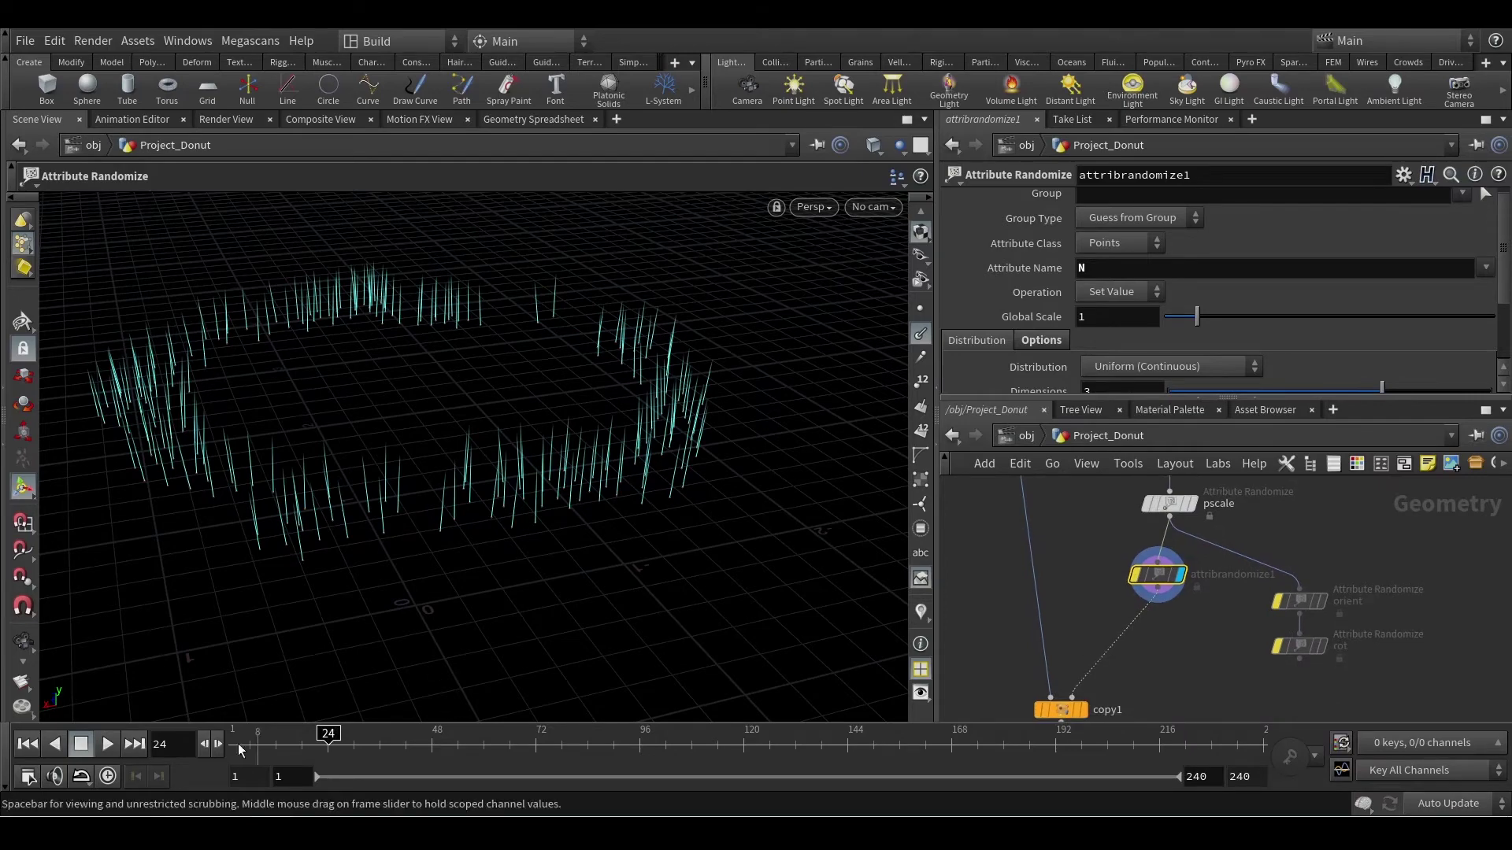
# Step: Check the up attribute in the SideFX instancing docs in the browser, and insert a second Attribute Randomize node in Houdini between attribrandomize1 and copy1
pyautogui.click(191, 835)
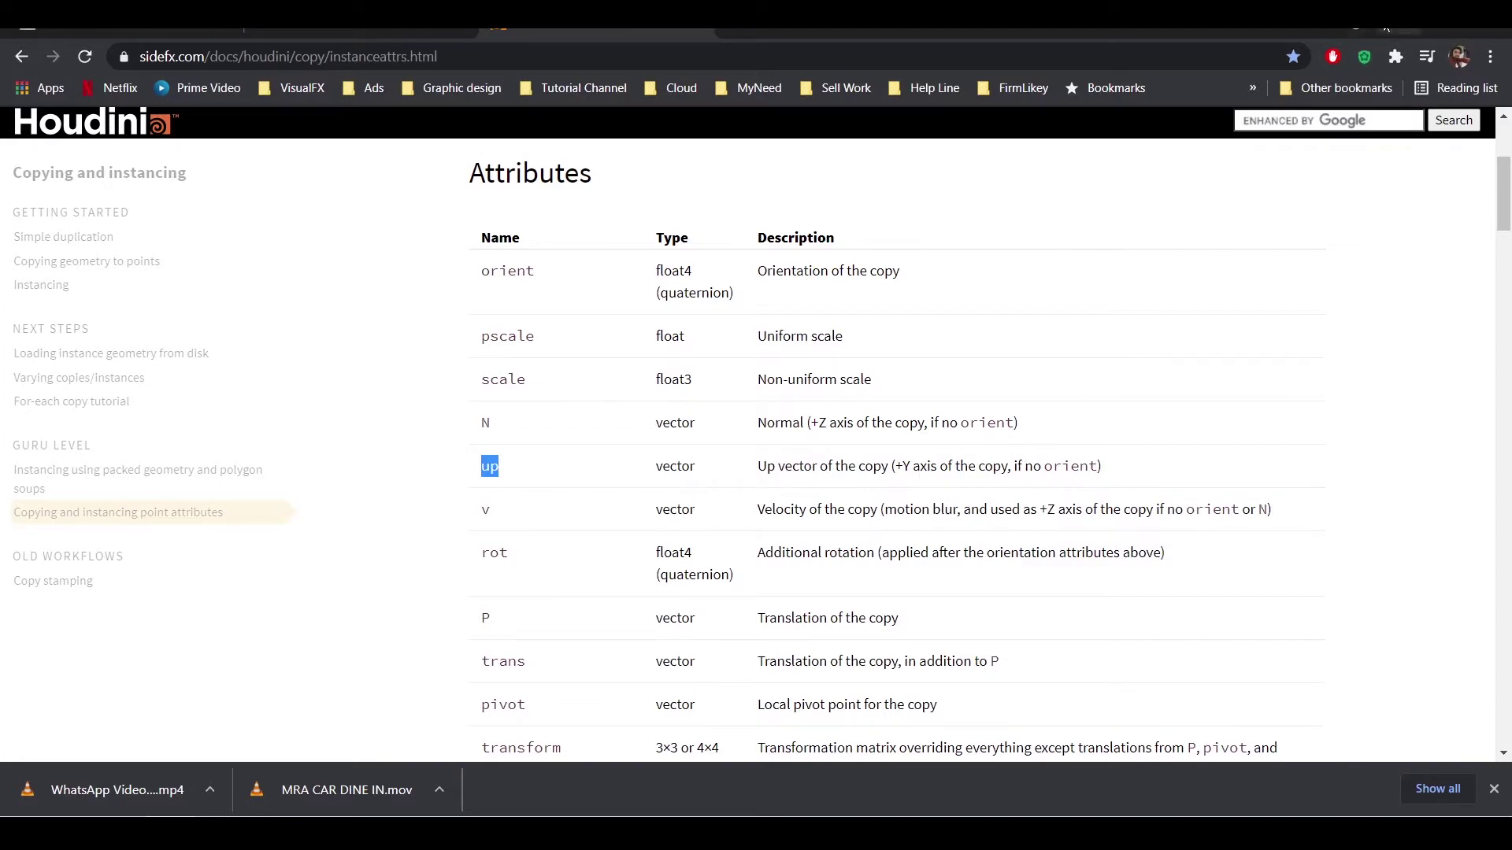
pyautogui.click(1398, 20)
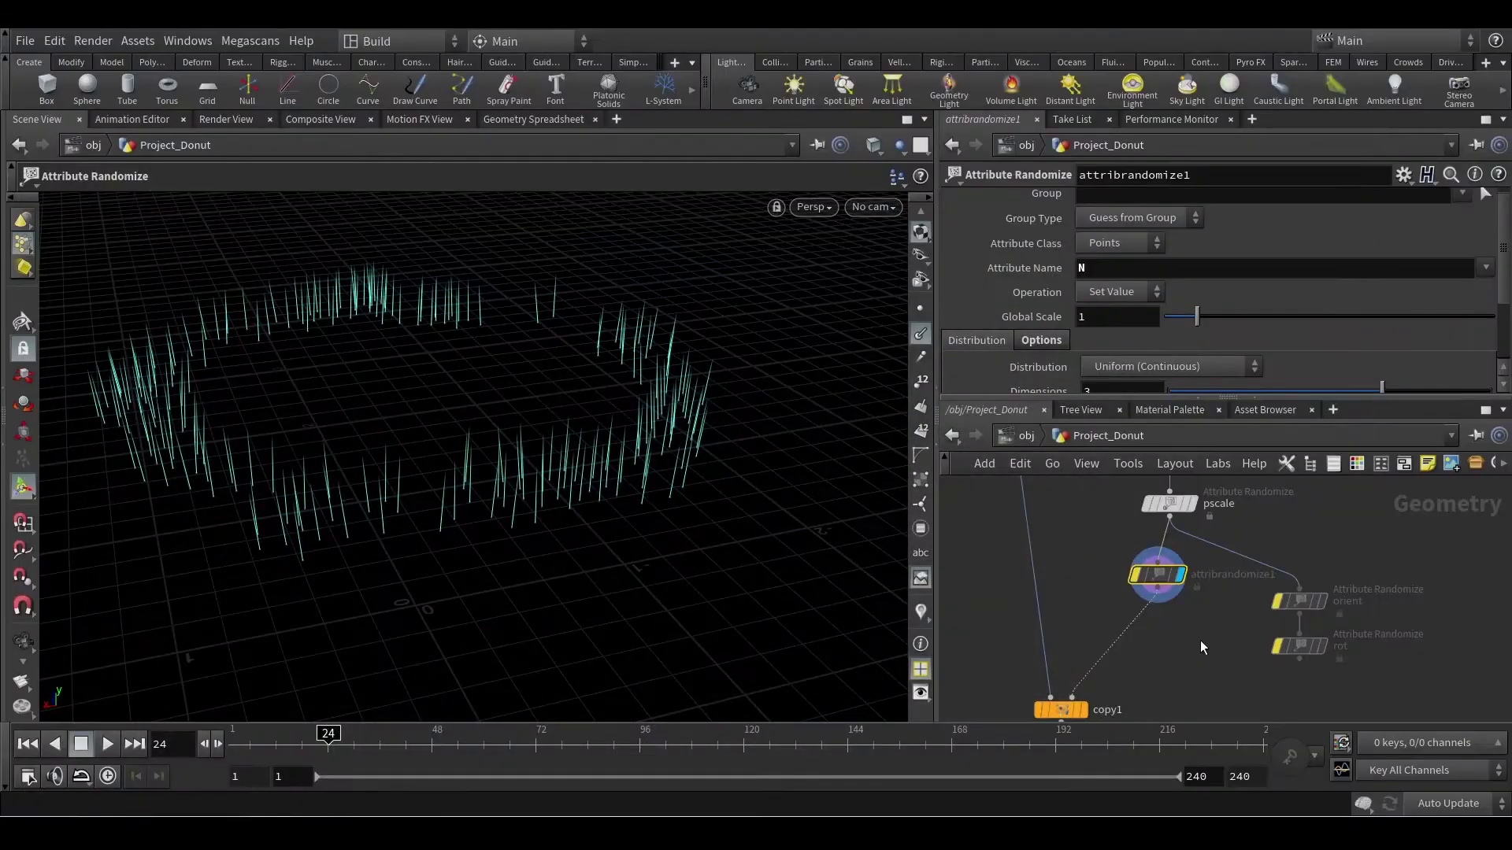
pyautogui.click(1136, 621)
pyautogui.click(1164, 624)
pyautogui.write('atw')
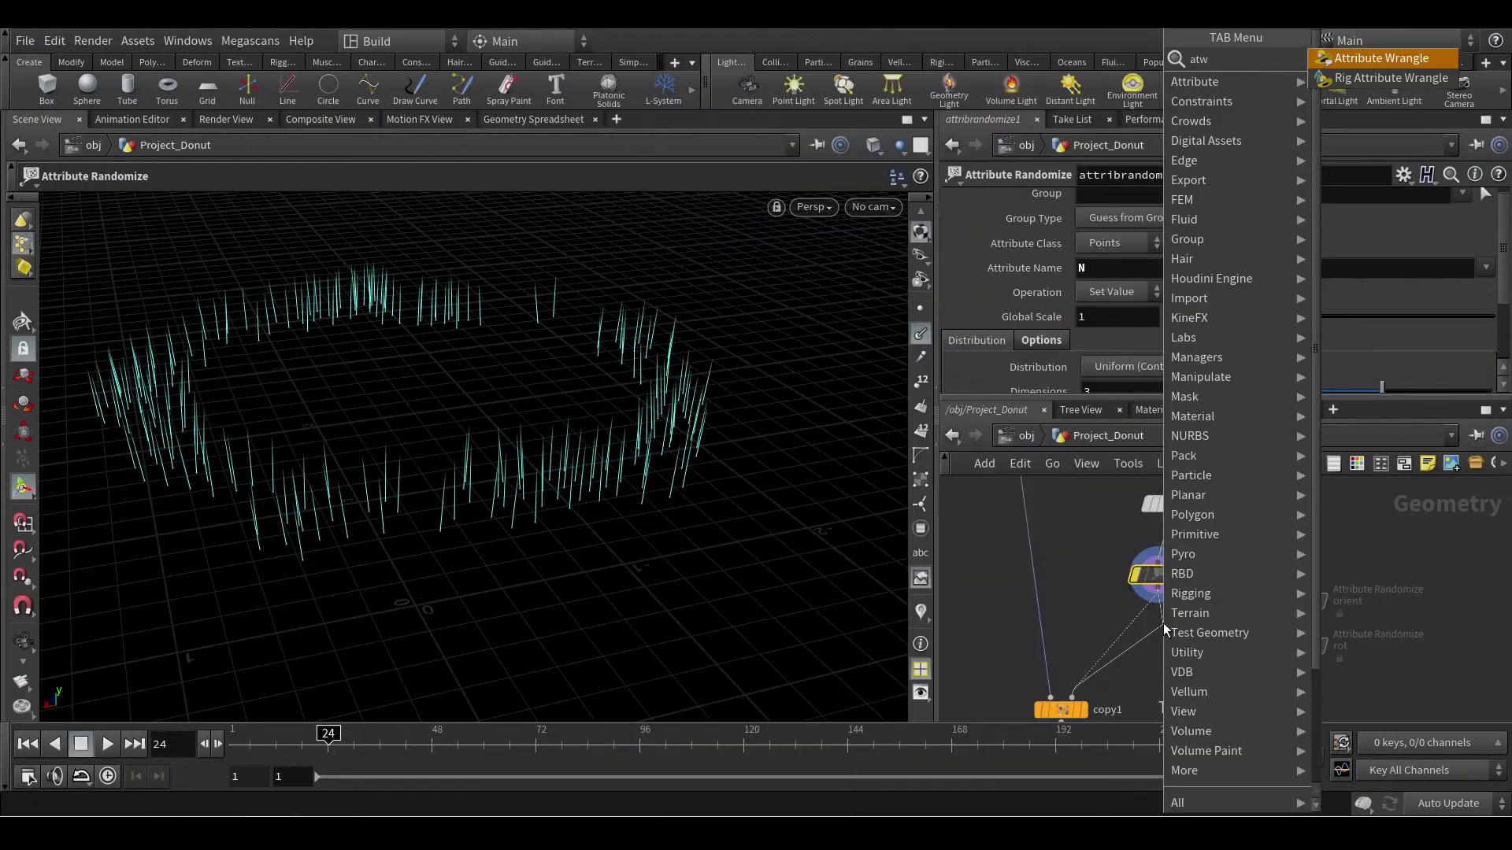
pyautogui.press('BackSpace')
pyautogui.write('ra')
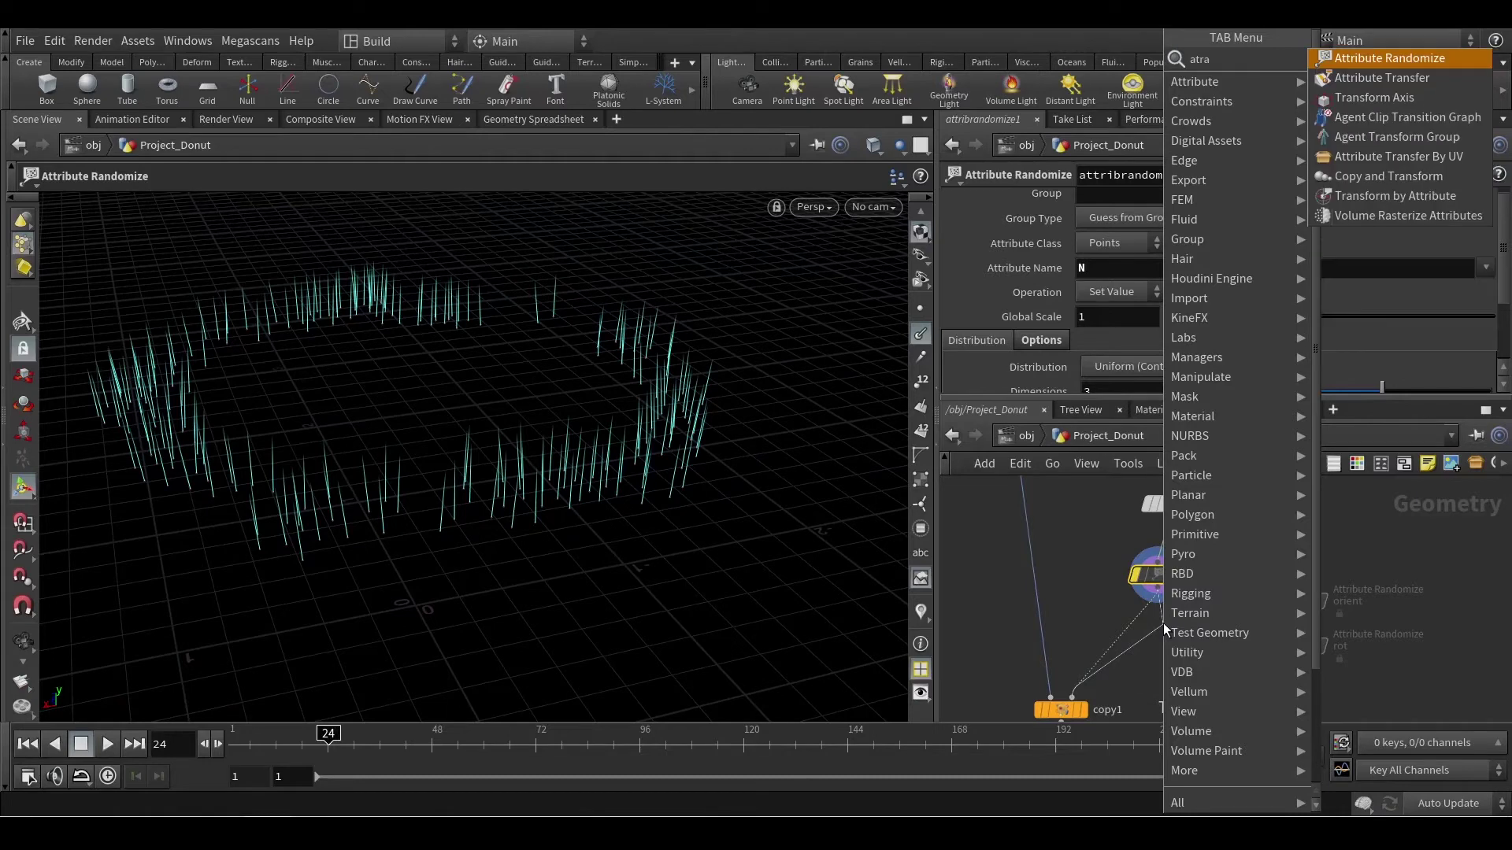
pyautogui.press('Return')
# Step: Set attribrandomize2's attribute name to up and check its distribution settings
pyautogui.moveTo(1103, 270); pyautogui.dragTo(1050, 281)
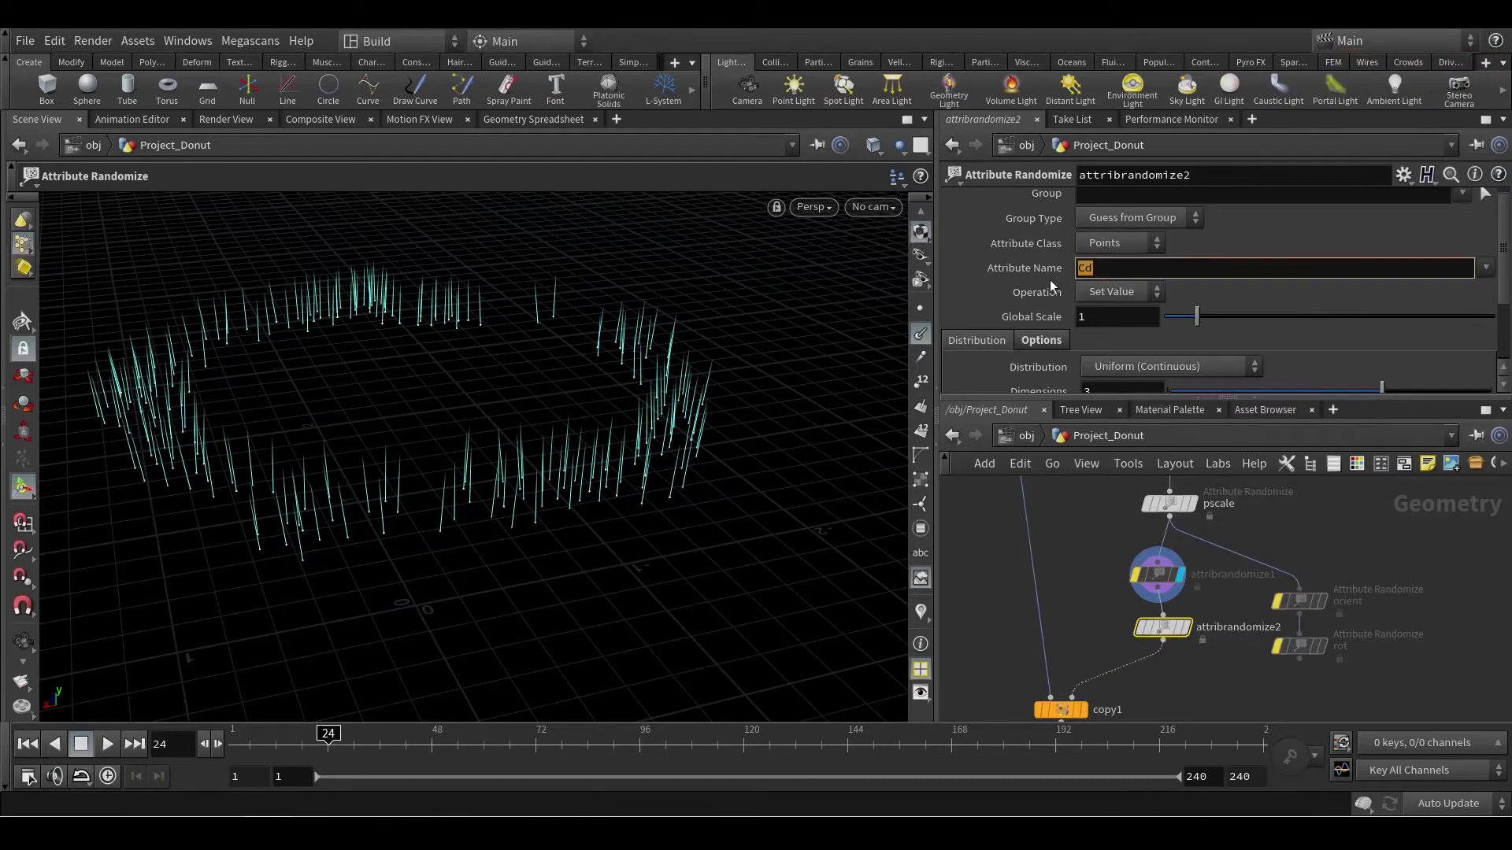
pyautogui.write('up')
pyautogui.press('Return')
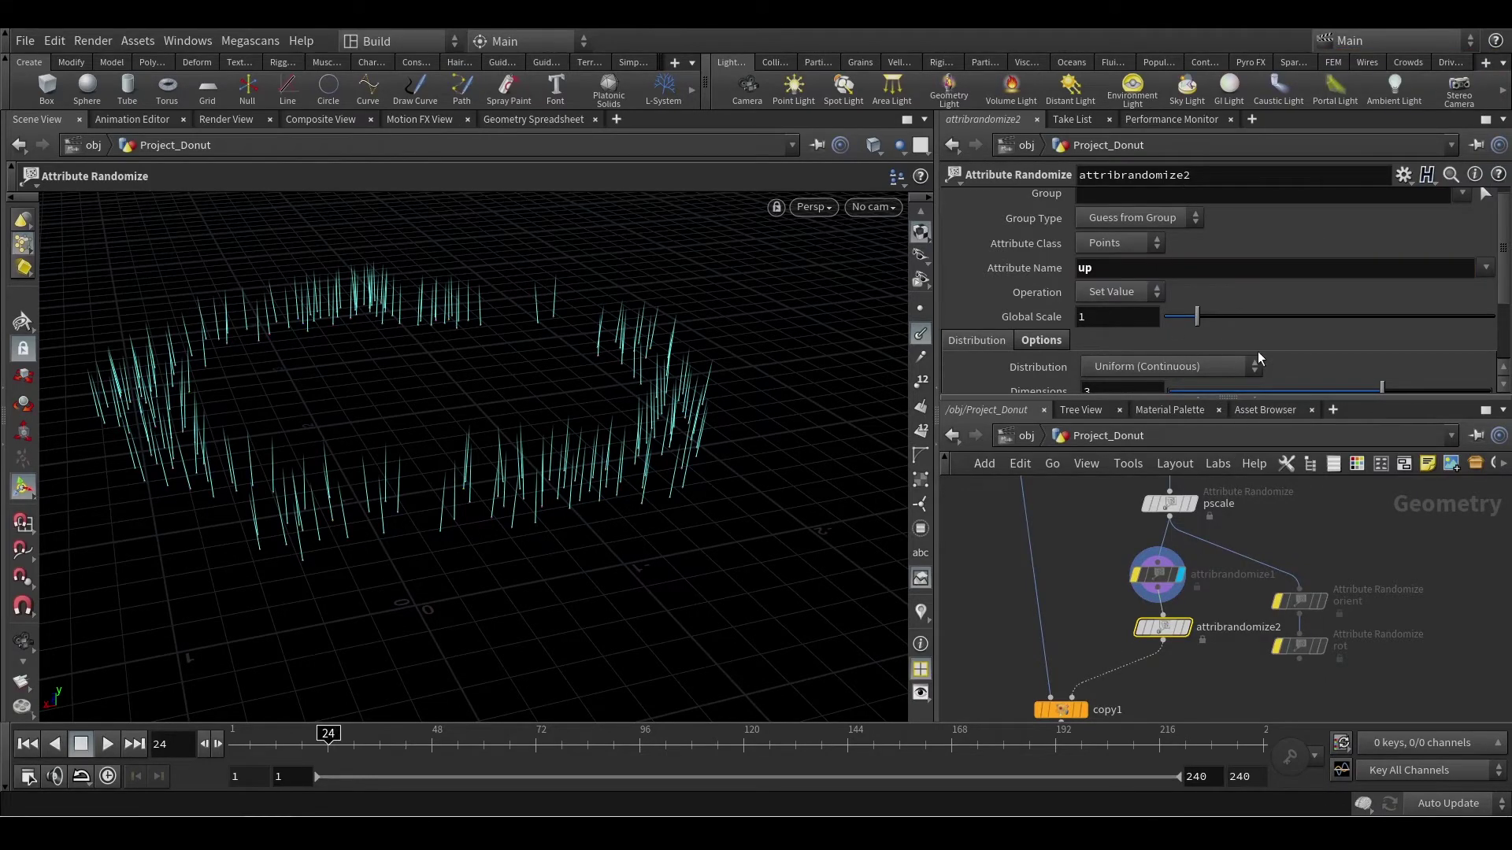
pyautogui.scroll(-3, 1216, 337)
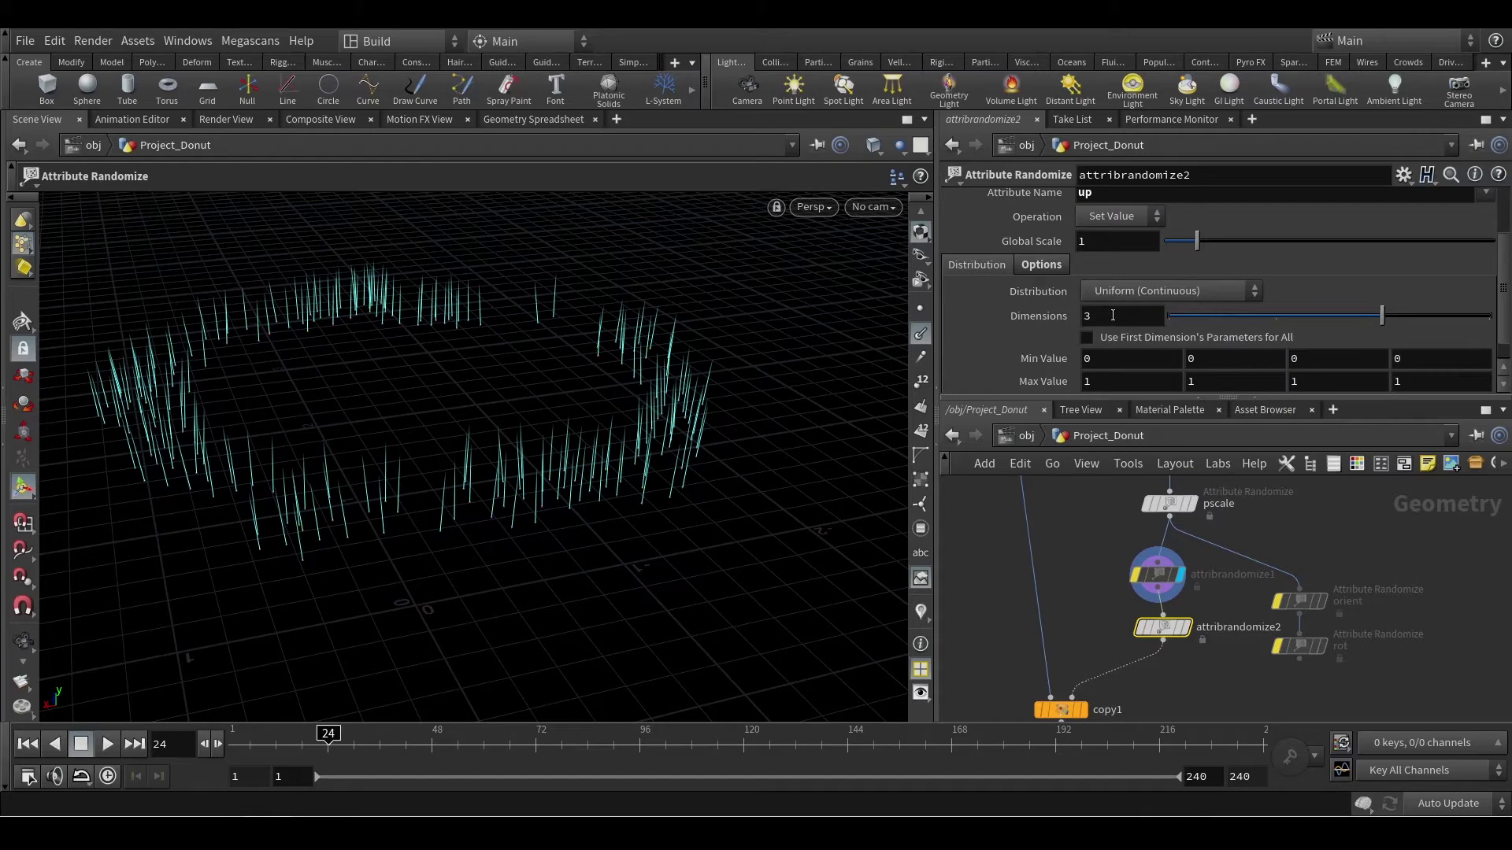
# Step: Display attribrandomize2, review its settings, and bypass the node
pyautogui.click(1181, 628)
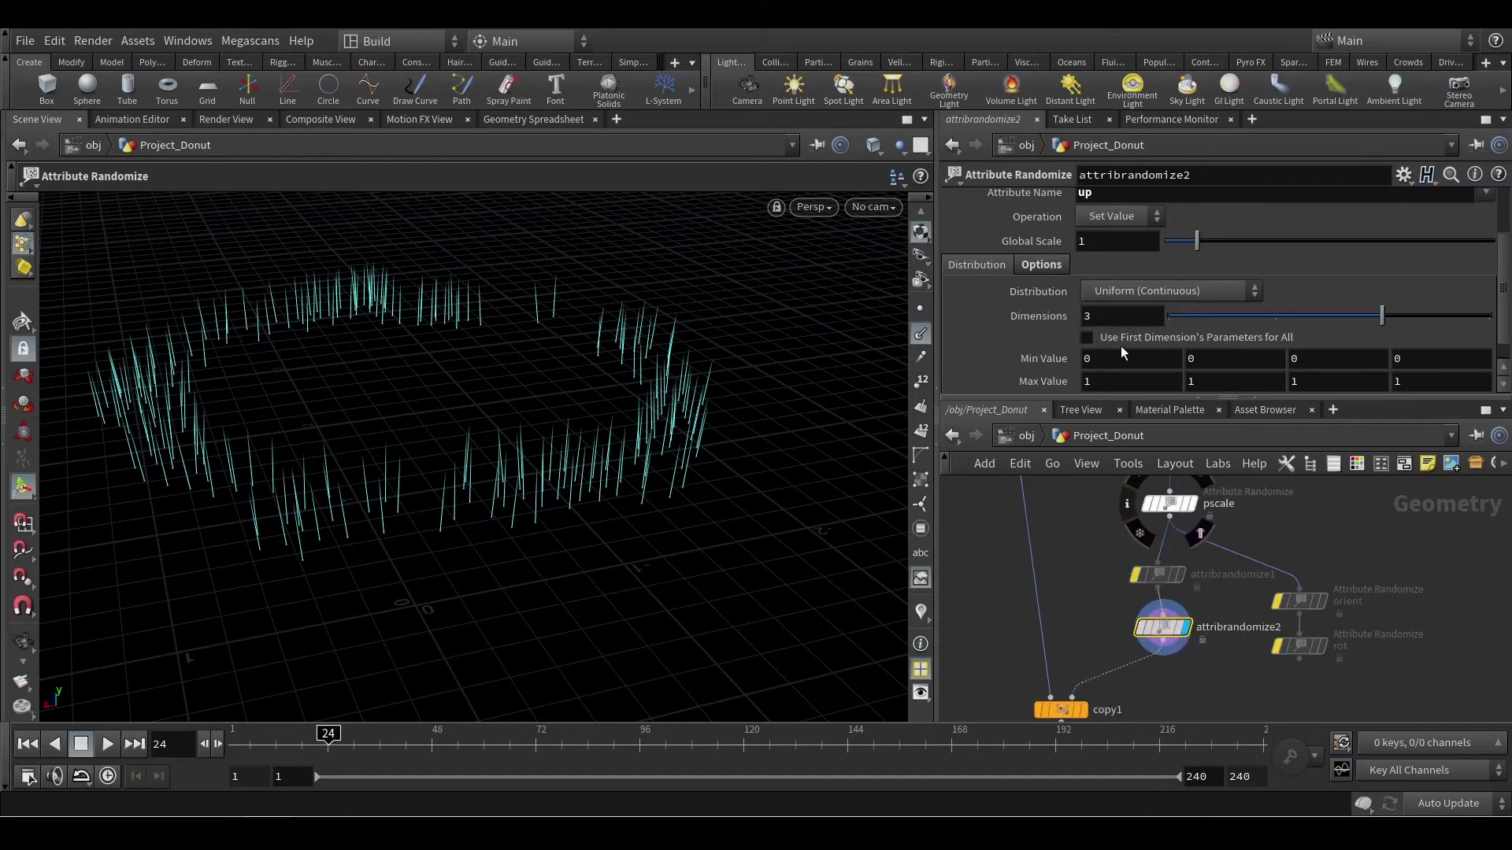
pyautogui.scroll(3, 1175, 290)
pyautogui.scroll(-2, 1175, 291)
pyautogui.scroll(-1, 1175, 291)
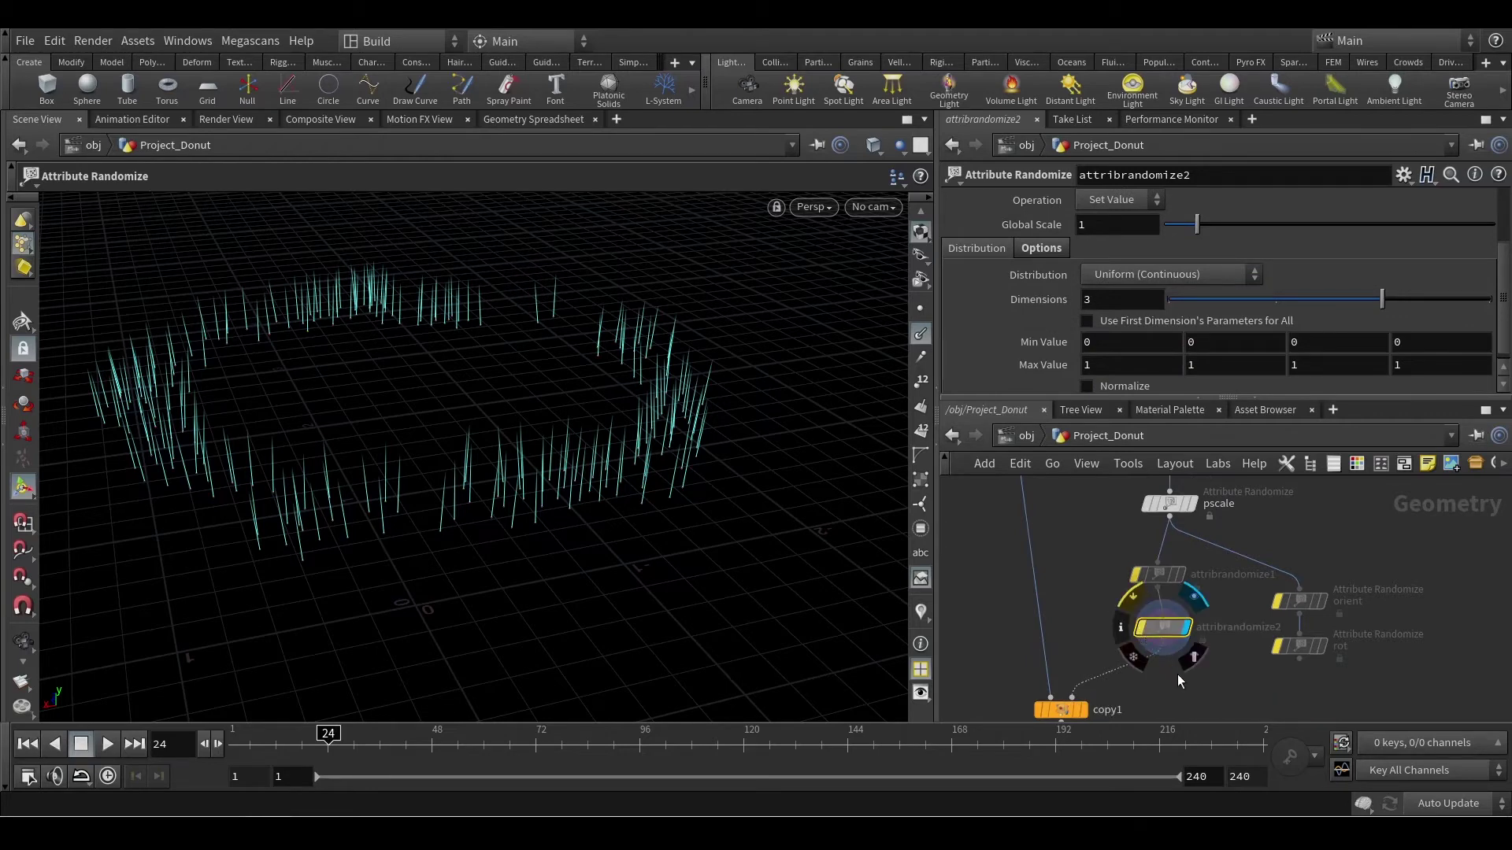
# Step: Display and select copy1 and examine the tube orientation with both randomize nodes bypassed
pyautogui.moveTo(1191, 673); pyautogui.dragTo(1227, 639, button='middle')
pyautogui.click(1126, 674)
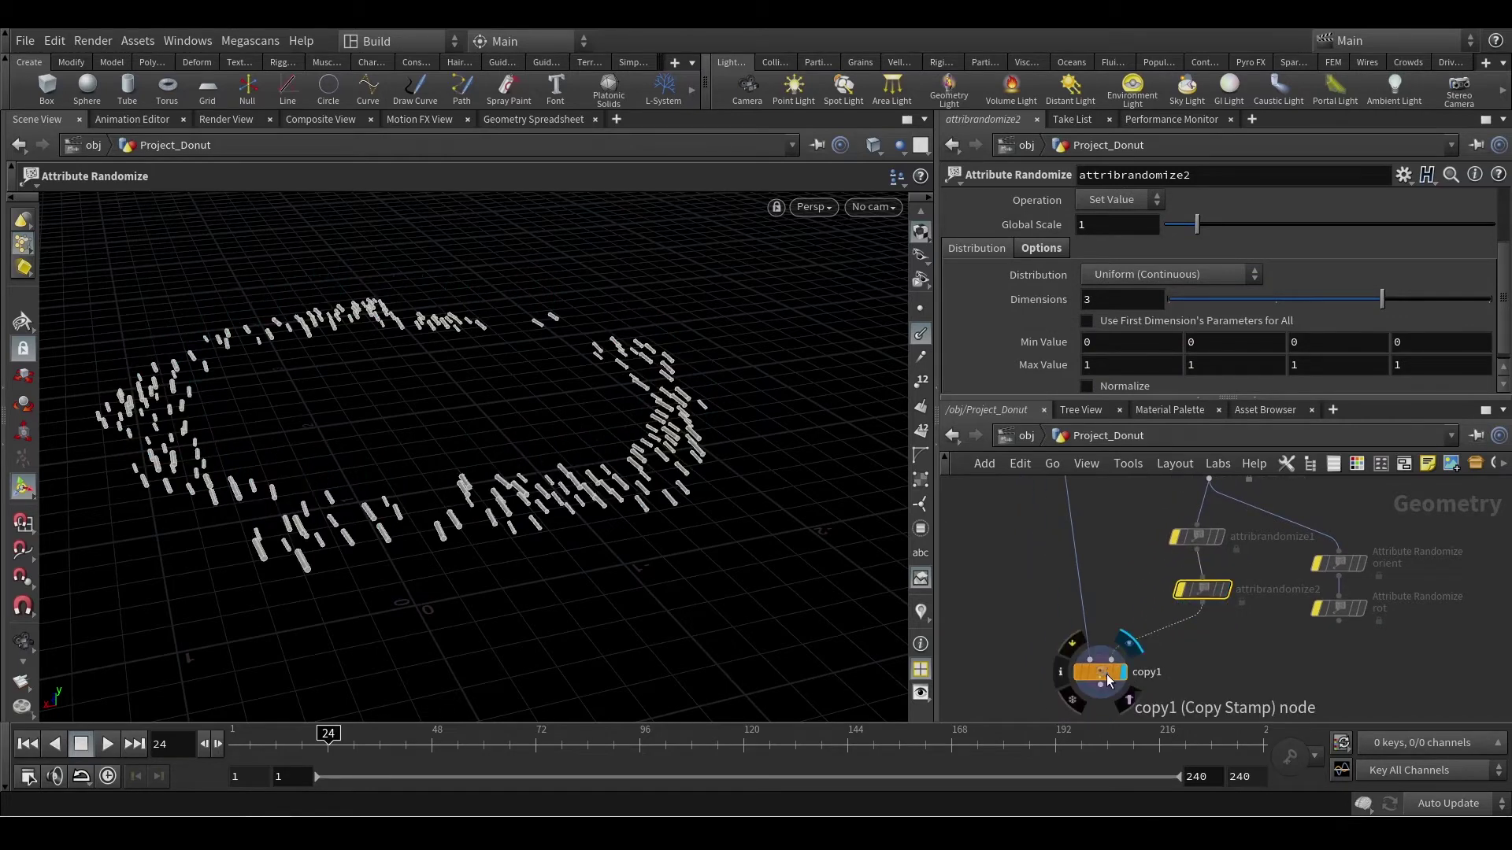
pyautogui.click(1097, 675)
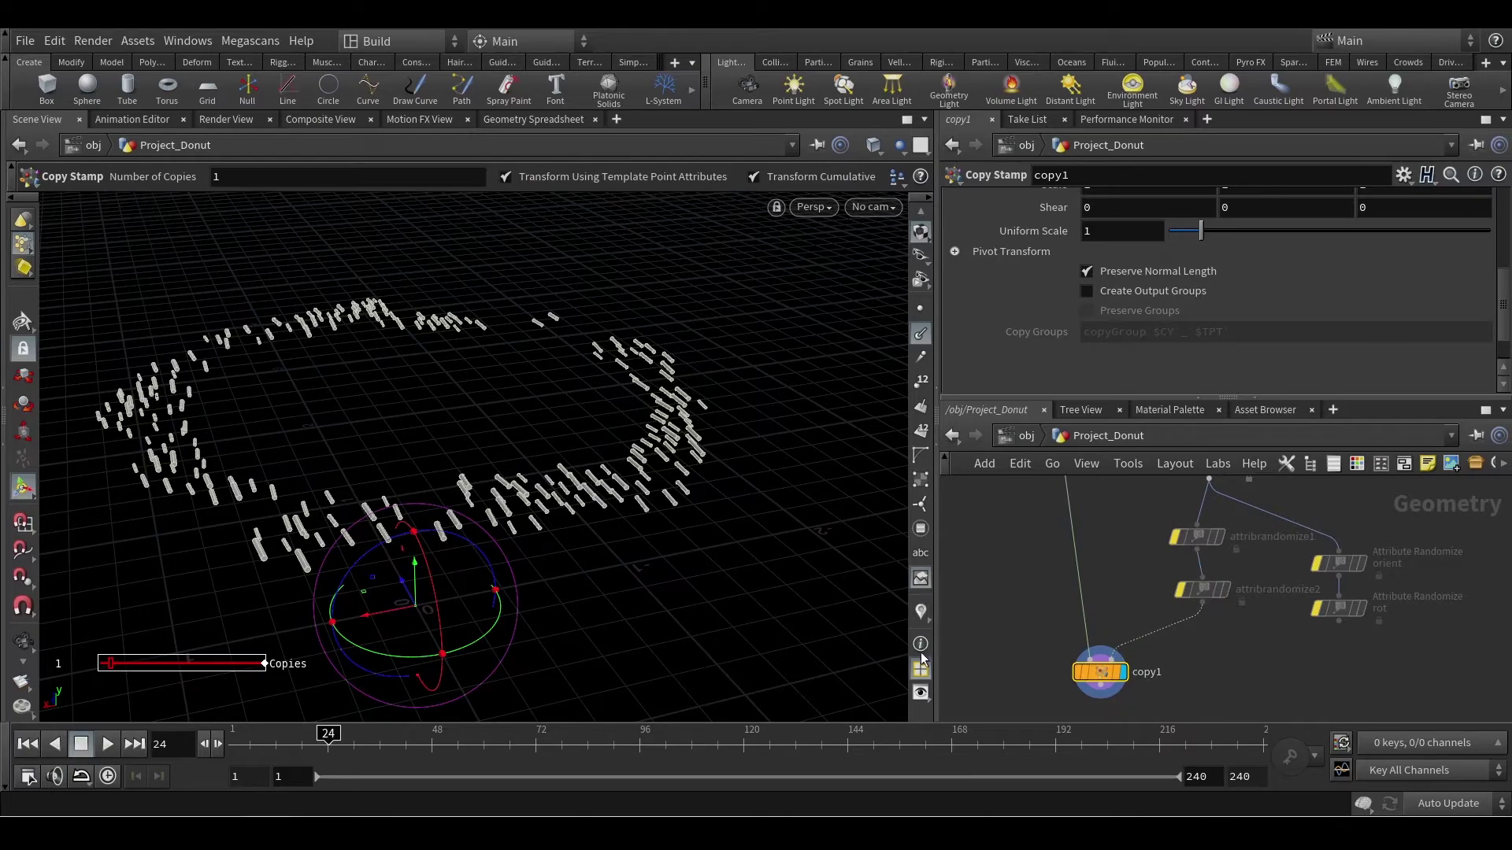
pyautogui.moveTo(1048, 570); pyautogui.dragTo(1115, 558, button='middle')
pyautogui.keyDown('alt'); pyautogui.moveTo(533, 530); pyautogui.dragTo(691, 528); pyautogui.keyUp('alt')
pyautogui.press('Return')
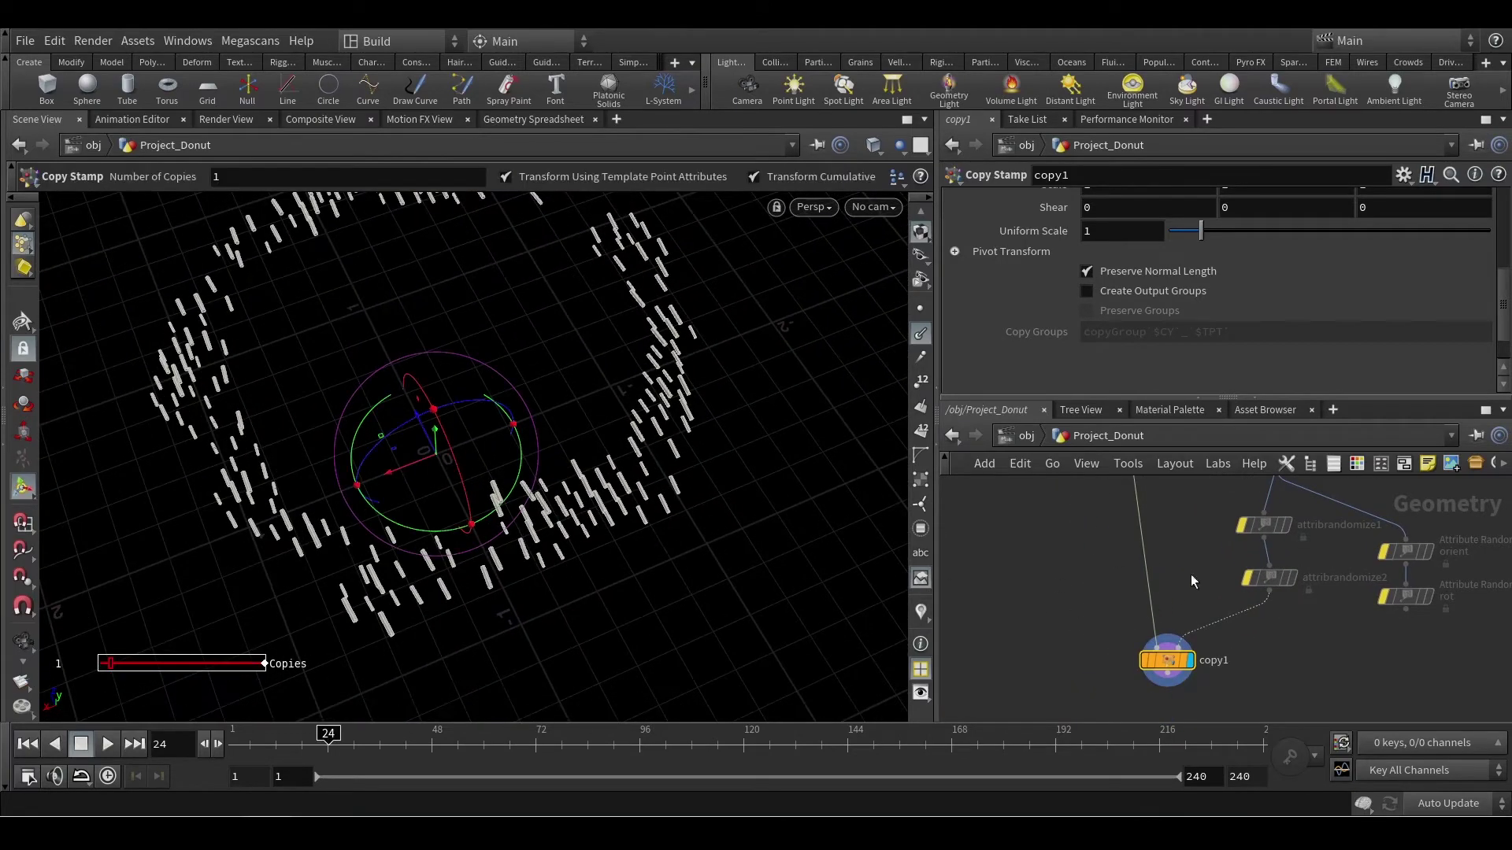
pyautogui.moveTo(1191, 574); pyautogui.dragTo(1118, 609, button='middle')
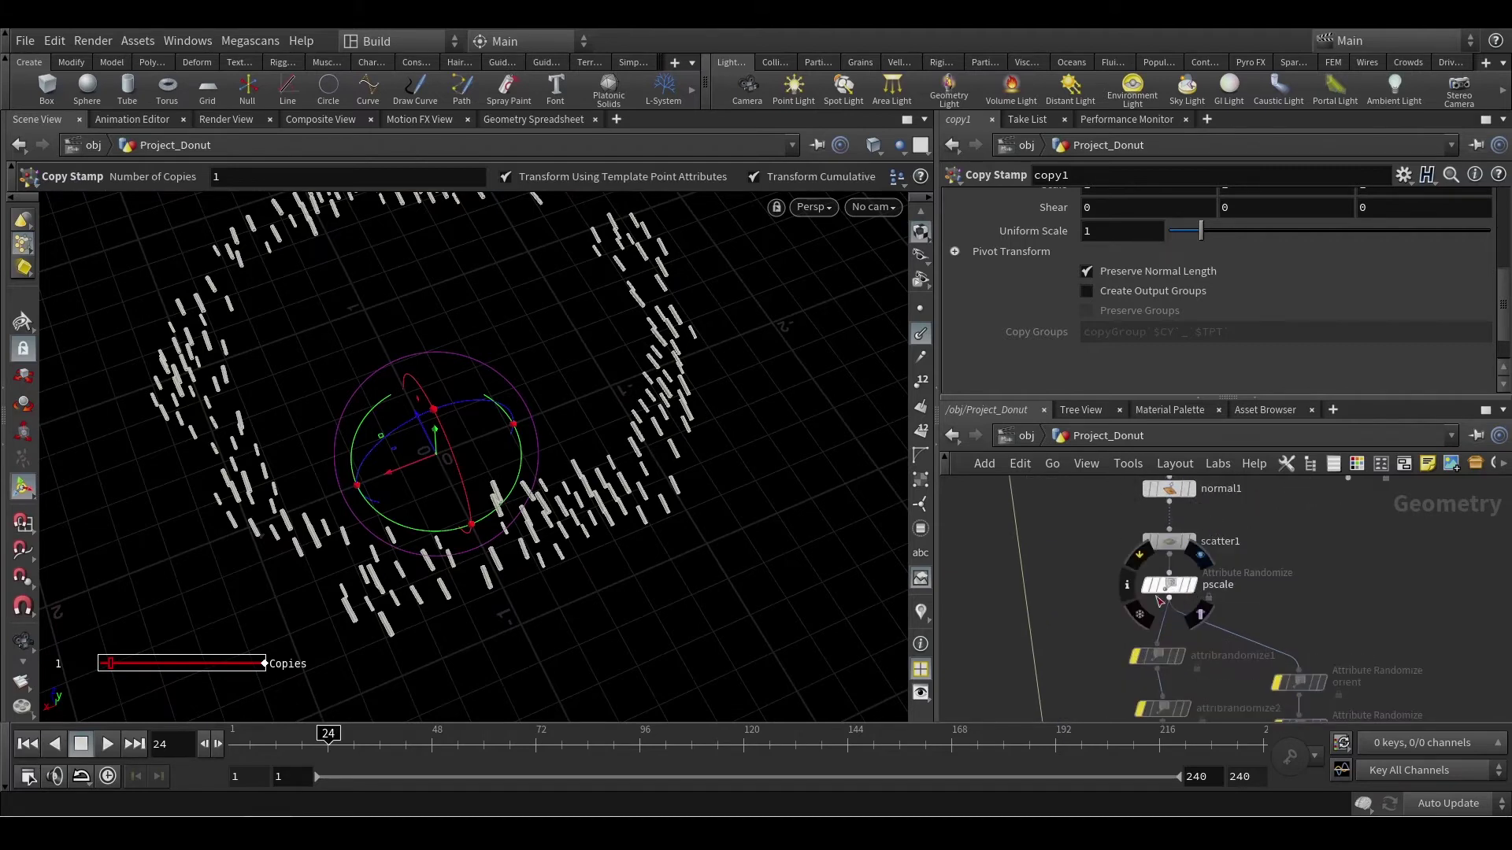
pyautogui.moveTo(1087, 628); pyautogui.dragTo(1092, 596, button='middle')
pyautogui.keyDown('alt'); pyautogui.moveTo(575, 441); pyautogui.dragTo(540, 465, button='right'); pyautogui.keyUp('alt')
pyautogui.keyDown('alt'); pyautogui.moveTo(540, 466); pyautogui.dragTo(543, 449); pyautogui.keyUp('alt')
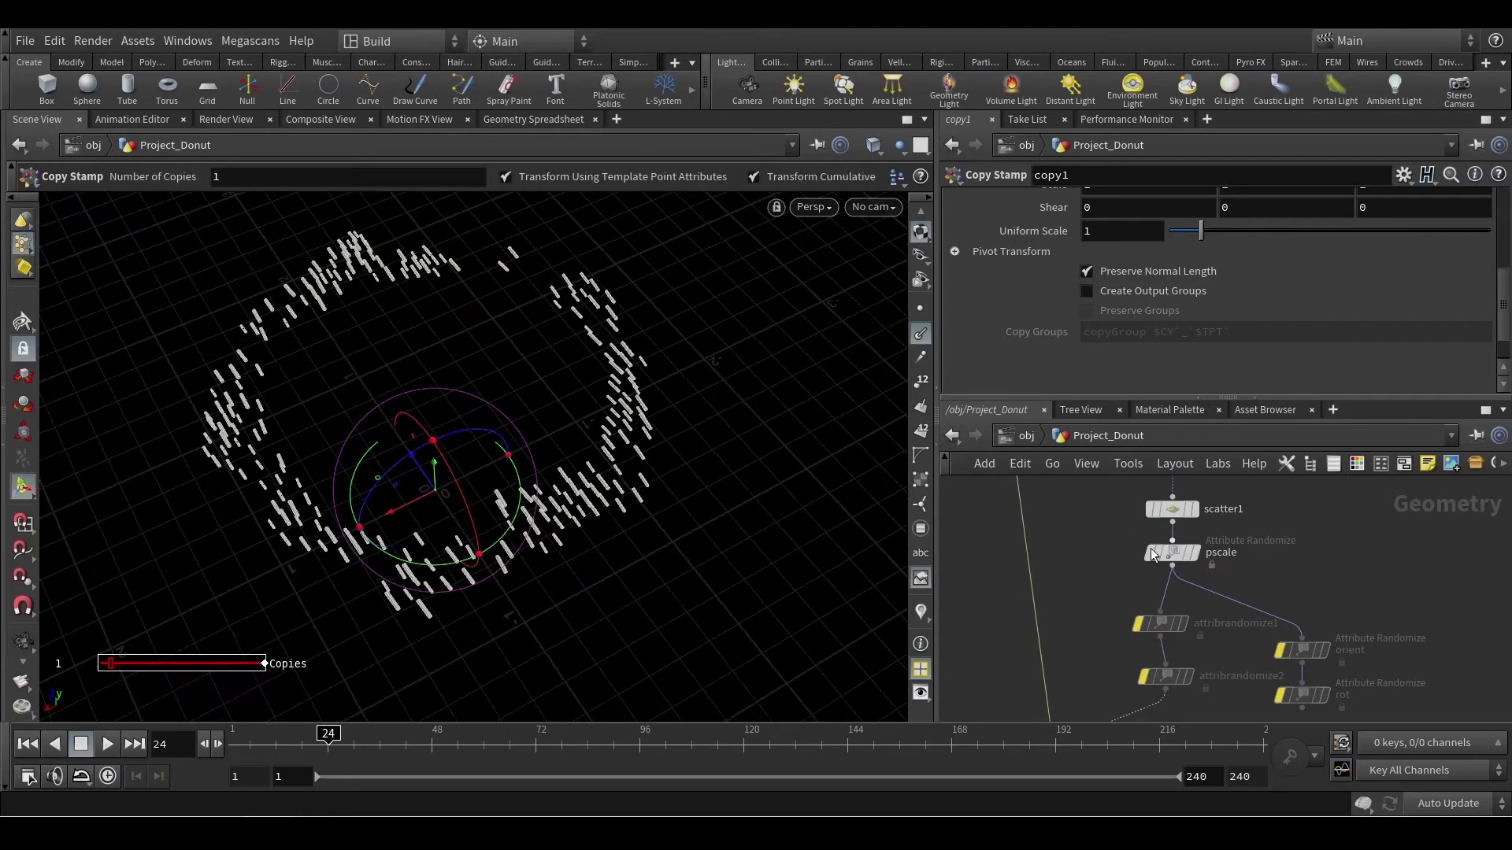
pyautogui.moveTo(1075, 621); pyautogui.dragTo(1091, 522, button='middle')
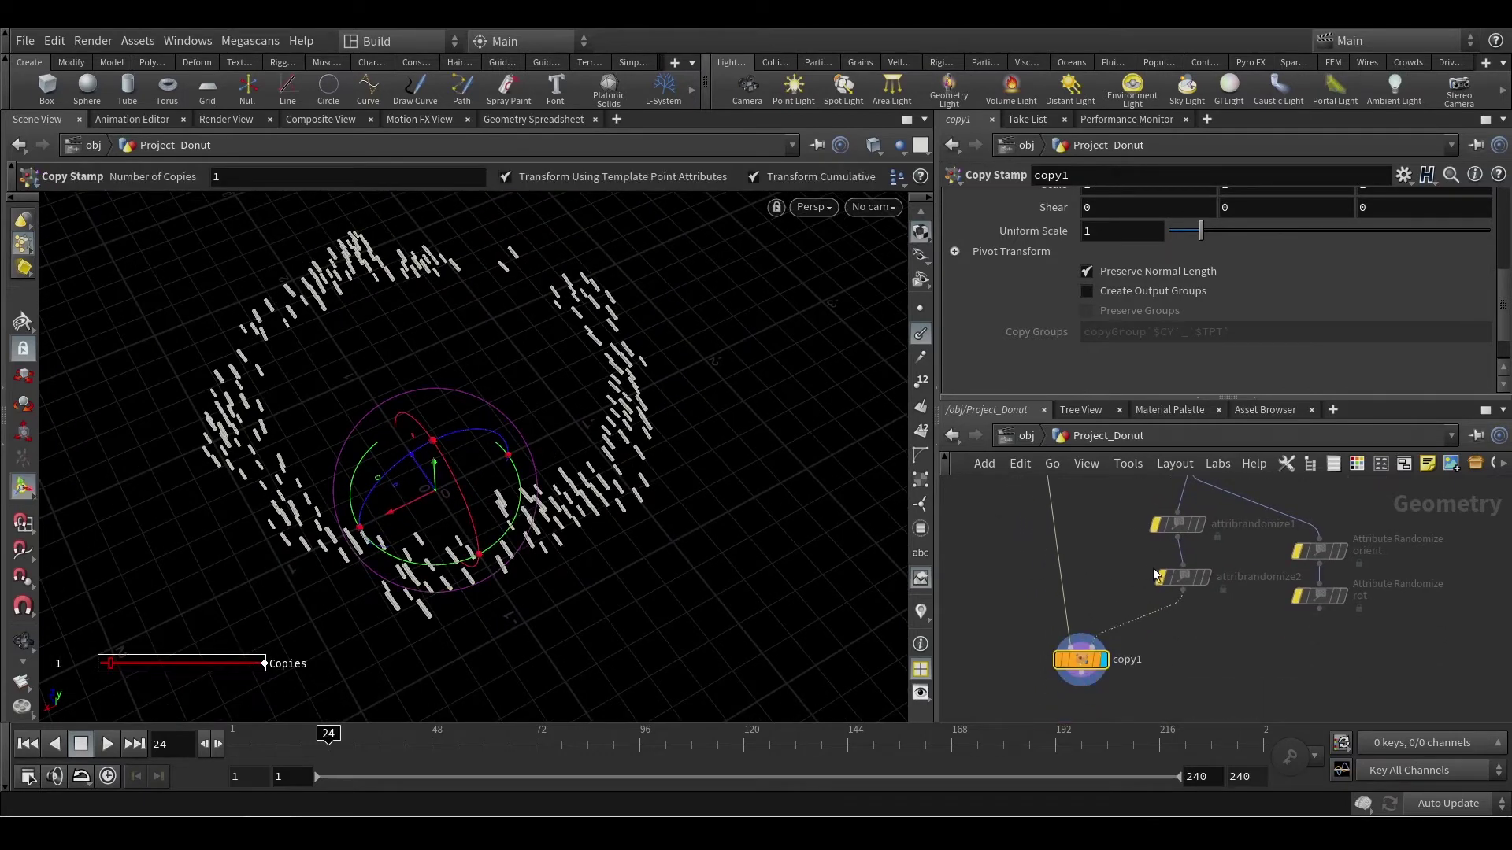
# Step: Re-enable attribrandomize2 and inspect how the random up vector rotates the copied tubes
pyautogui.click(1160, 576)
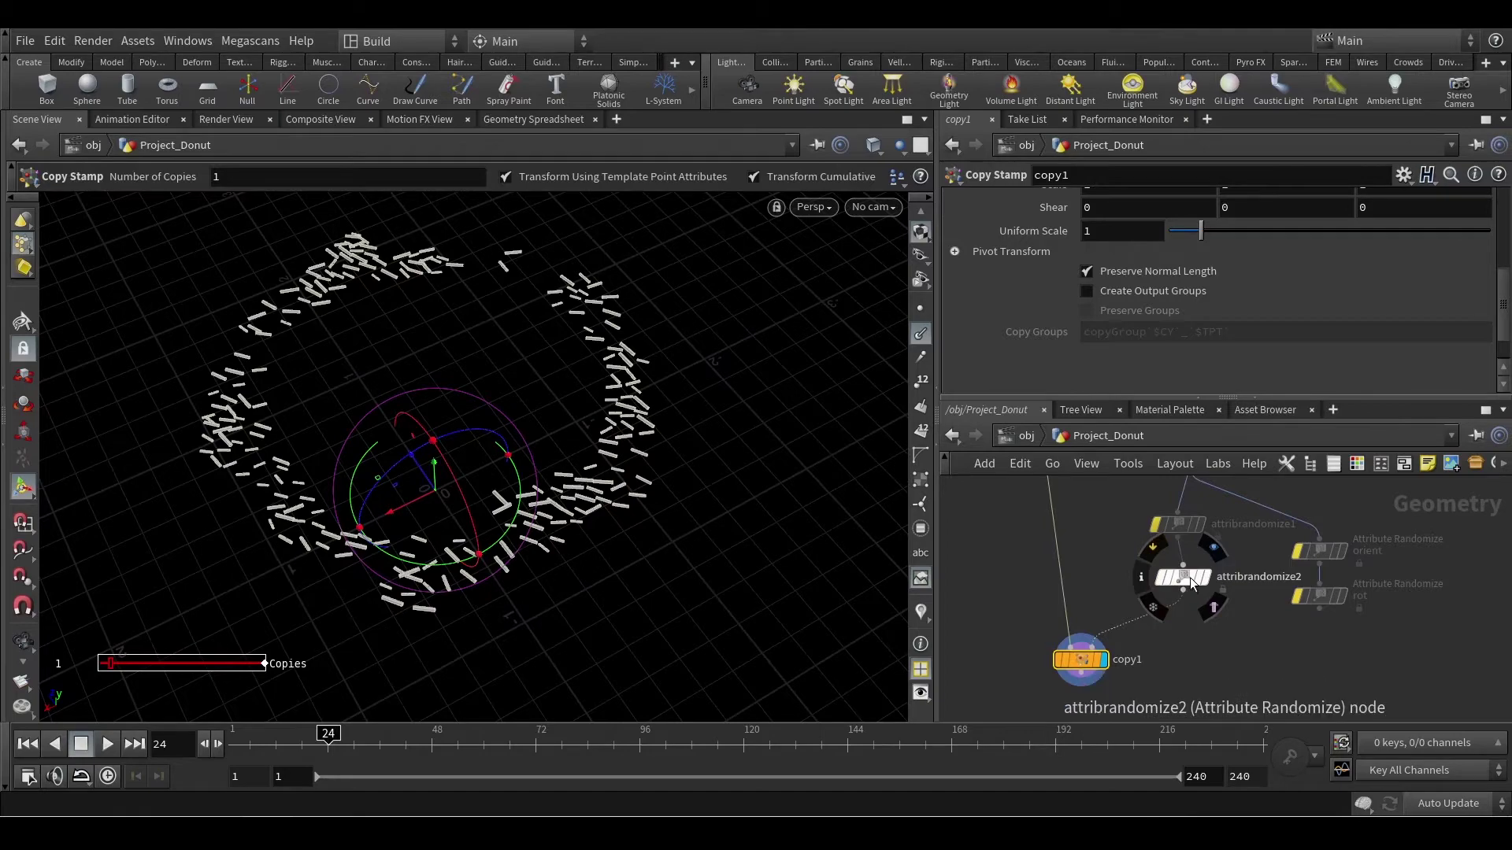
pyautogui.click(1183, 578)
pyautogui.scroll(3, 1244, 259)
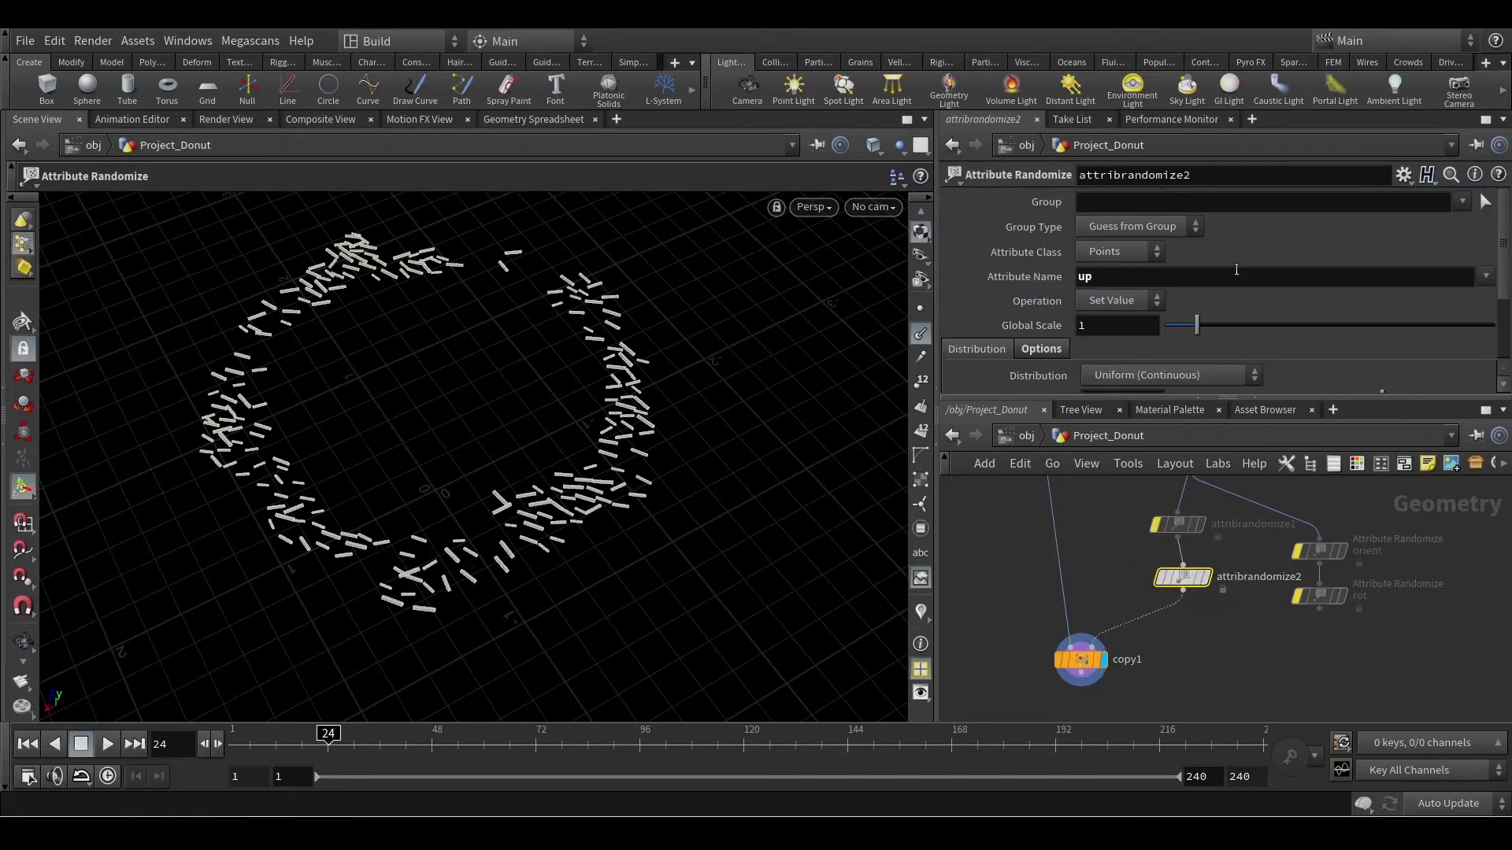
pyautogui.moveTo(679, 472)
pyautogui.keyDown('alt'); pyautogui.mouseDown()
pyautogui.moveTo(550, 459)
pyautogui.moveTo(670, 463)
pyautogui.mouseUp(); pyautogui.keyUp('alt')
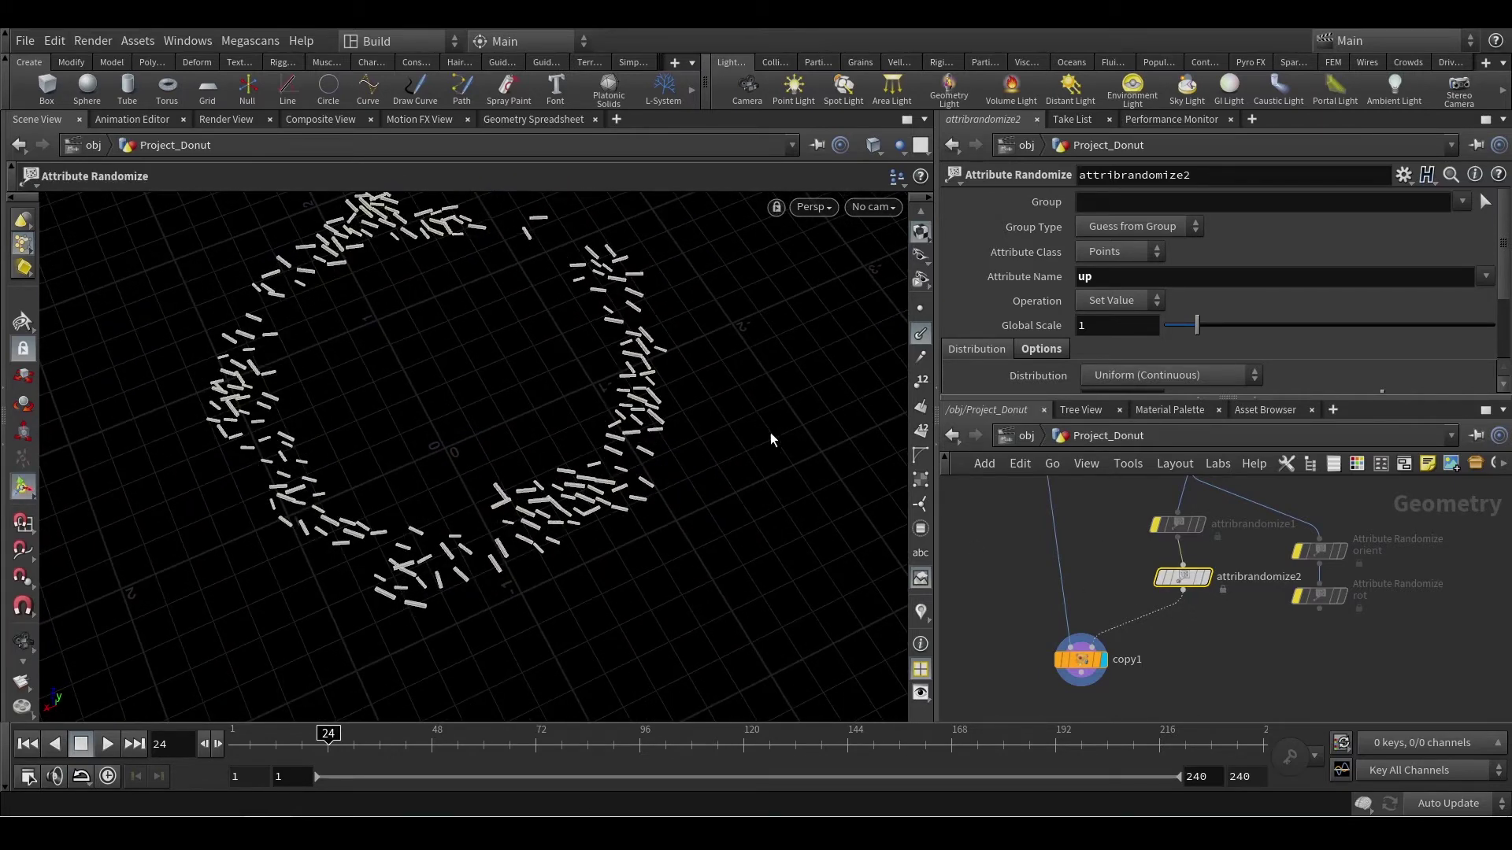
# Step: Inspect attribrandomize2's node info and visualize its up attribute, toggling the up visualizer in the viewport
pyautogui.moveTo(1190, 582)
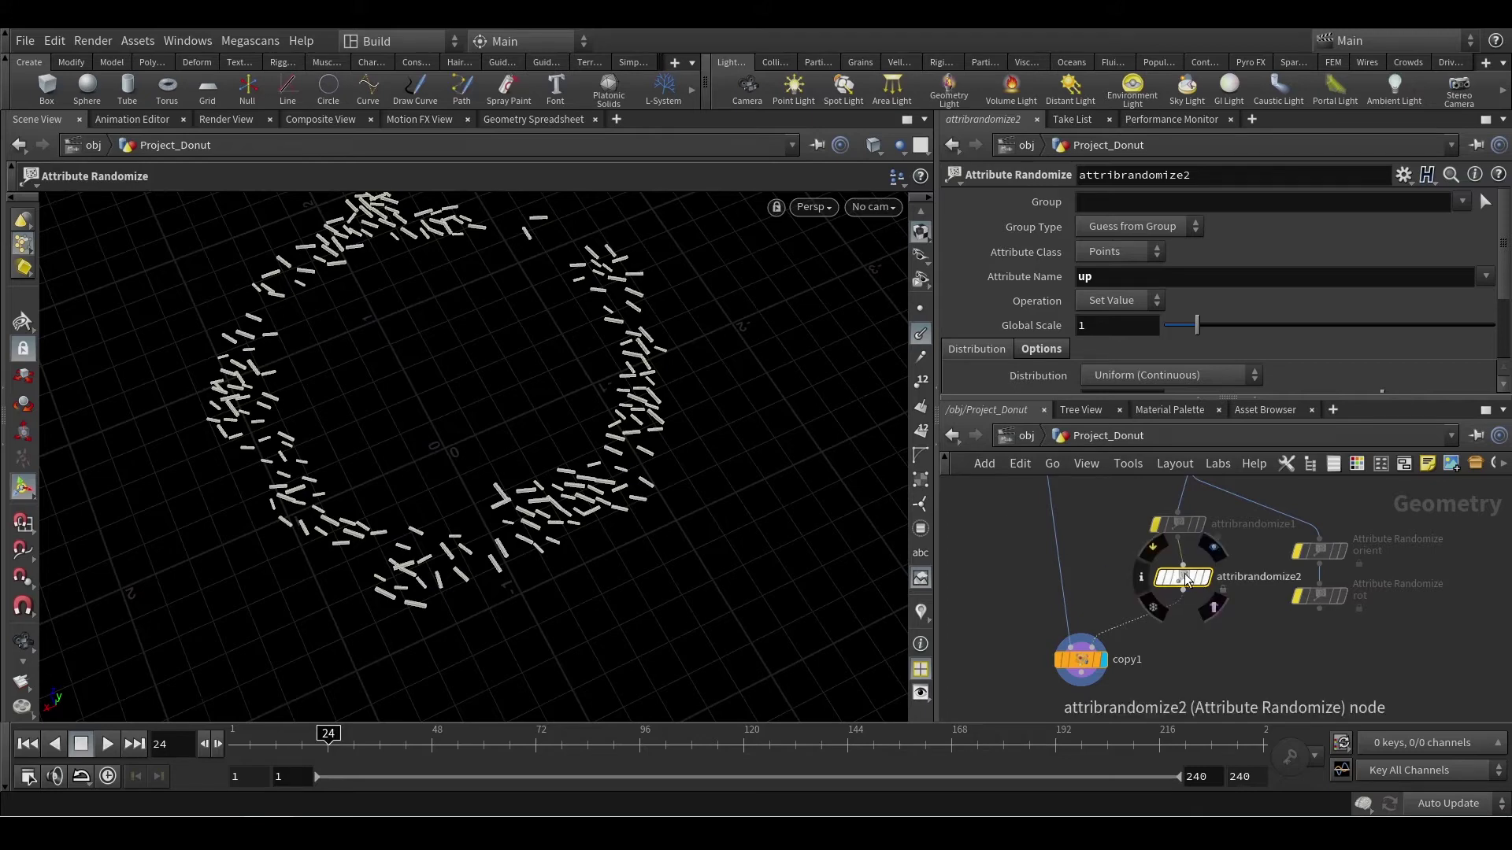
pyautogui.click(1142, 578)
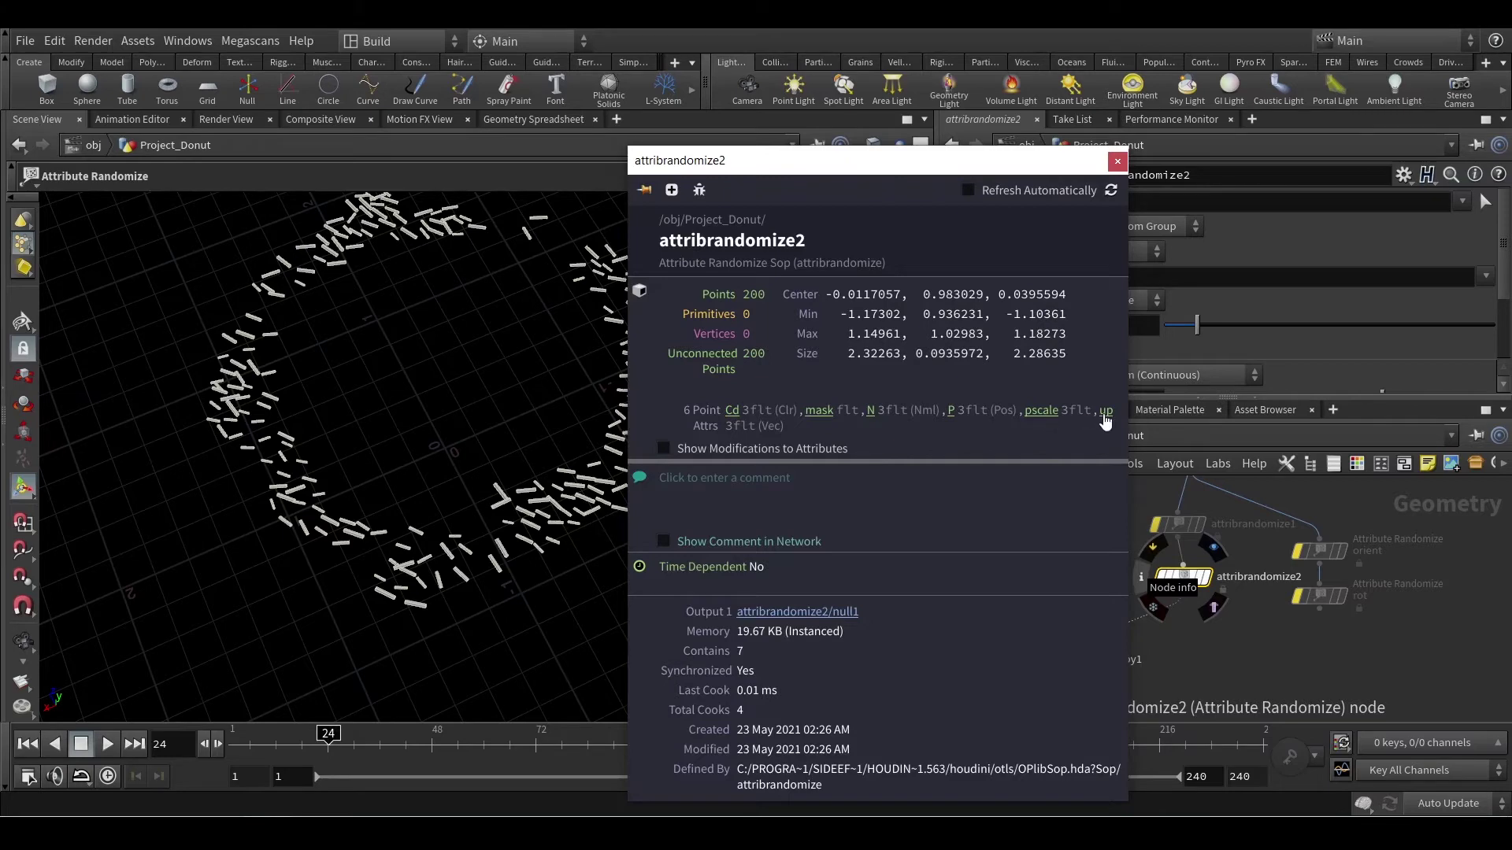
pyautogui.click(1117, 162)
pyautogui.click(921, 613)
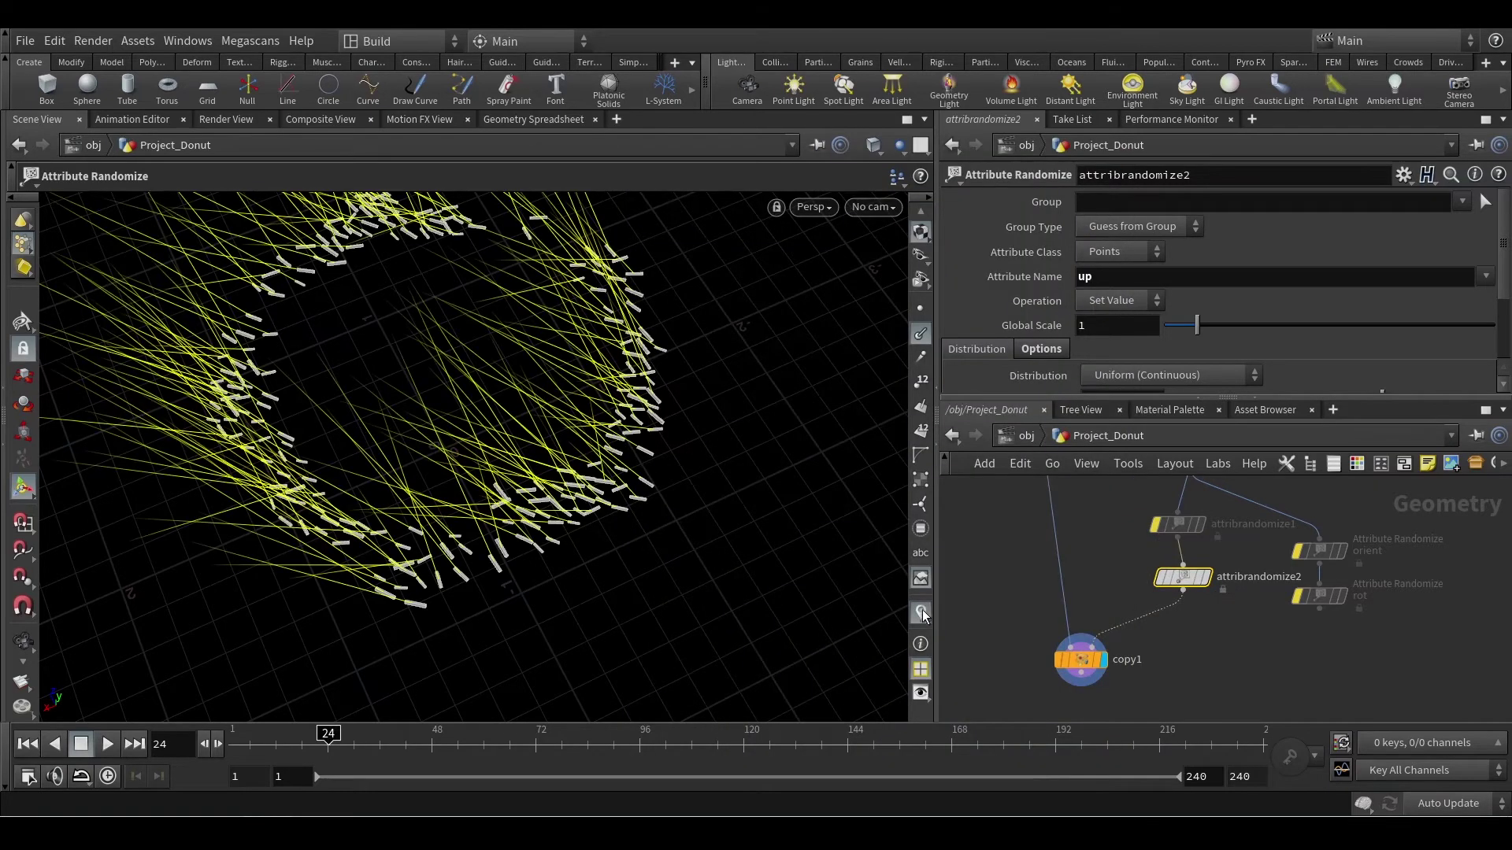
pyautogui.rightClick(923, 614)
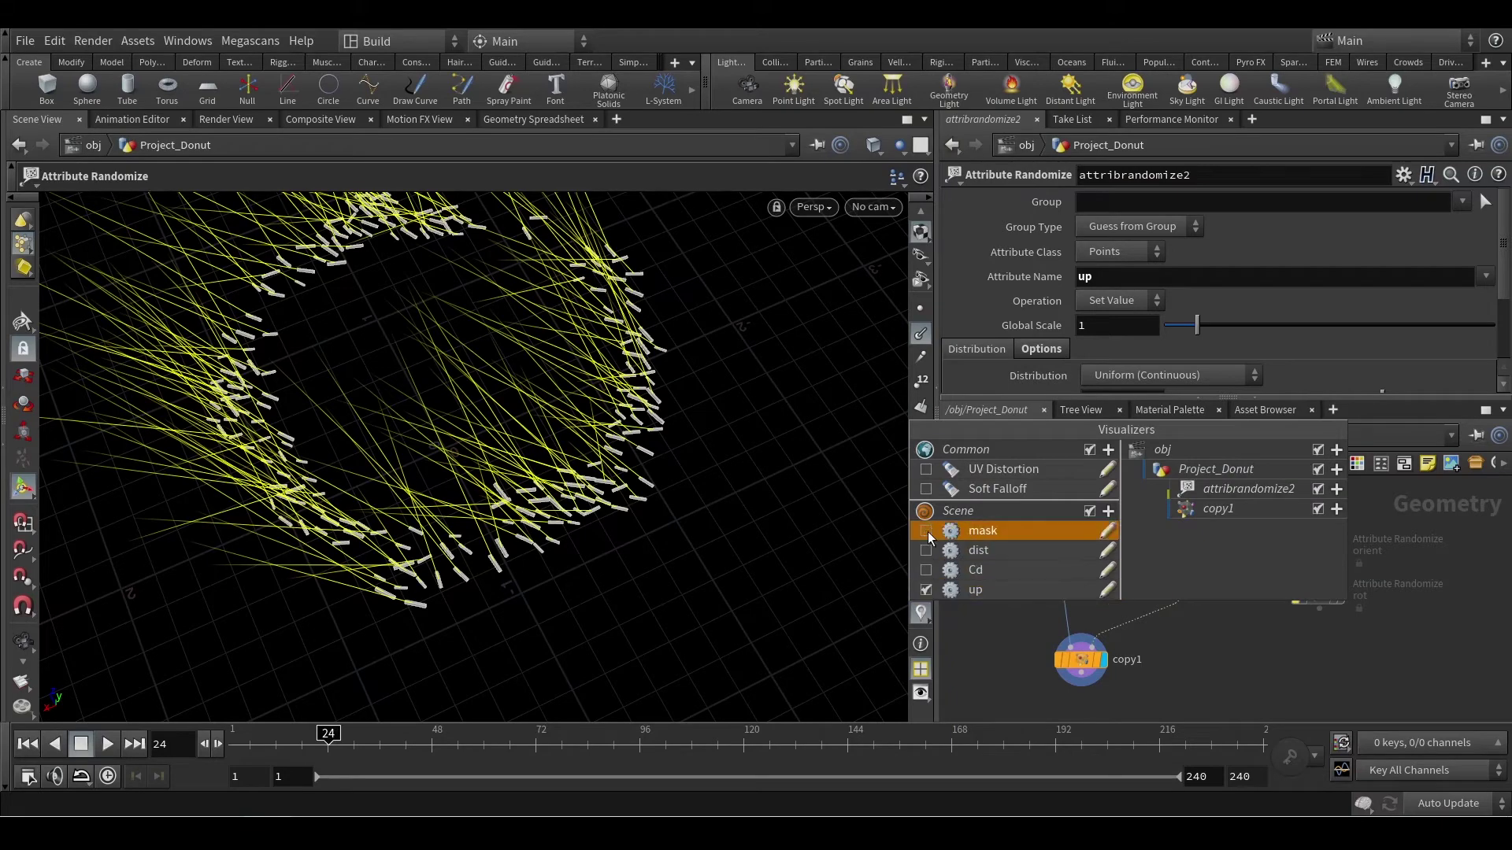
pyautogui.click(926, 590)
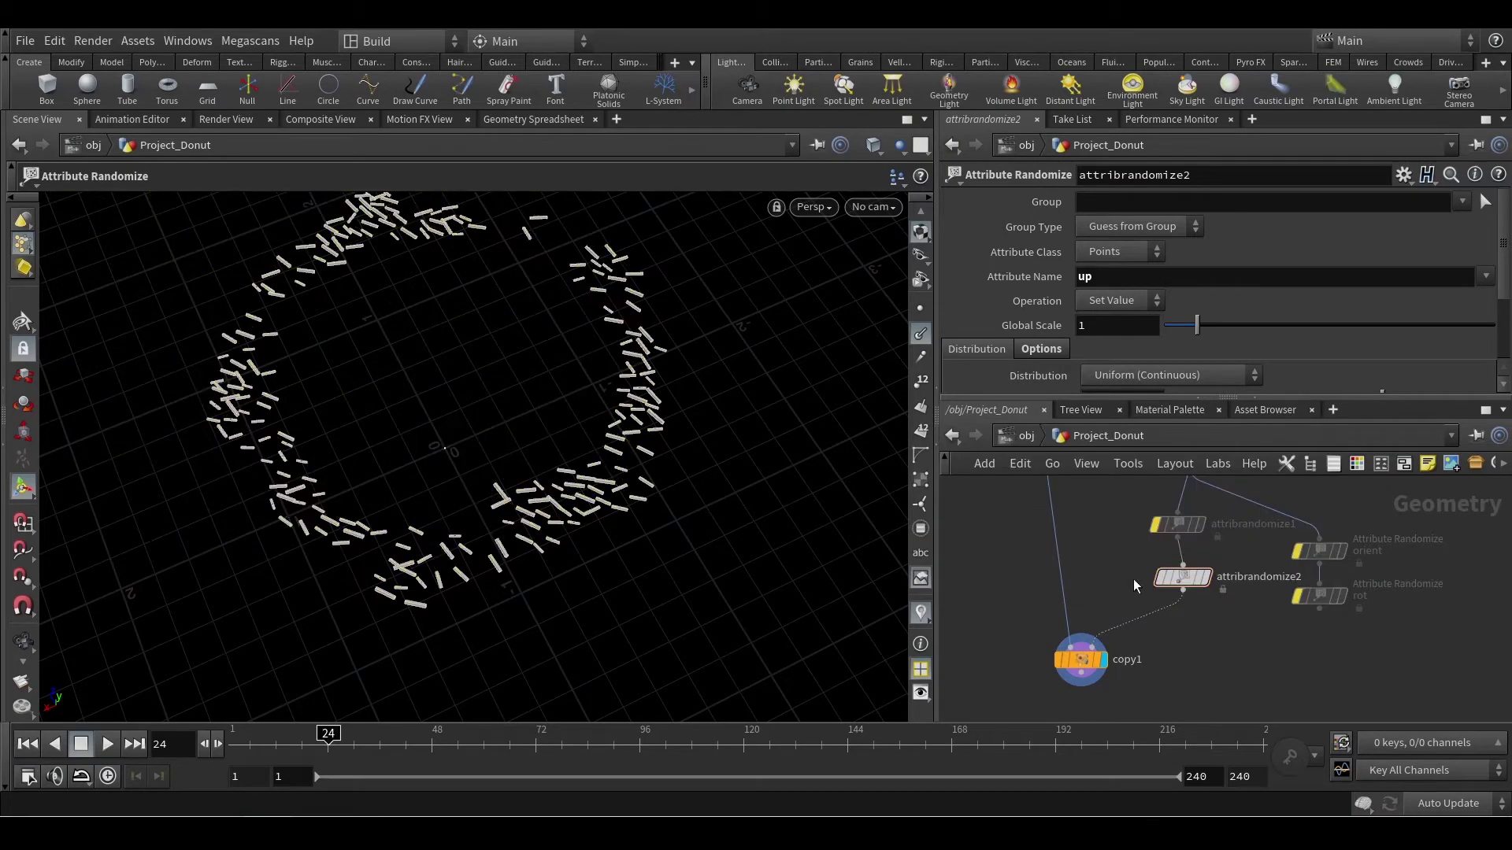
# Step: Display attribrandomize2 and examine the visualized up vectors alongside the point normals
pyautogui.click(1204, 577)
pyautogui.press('Escape')
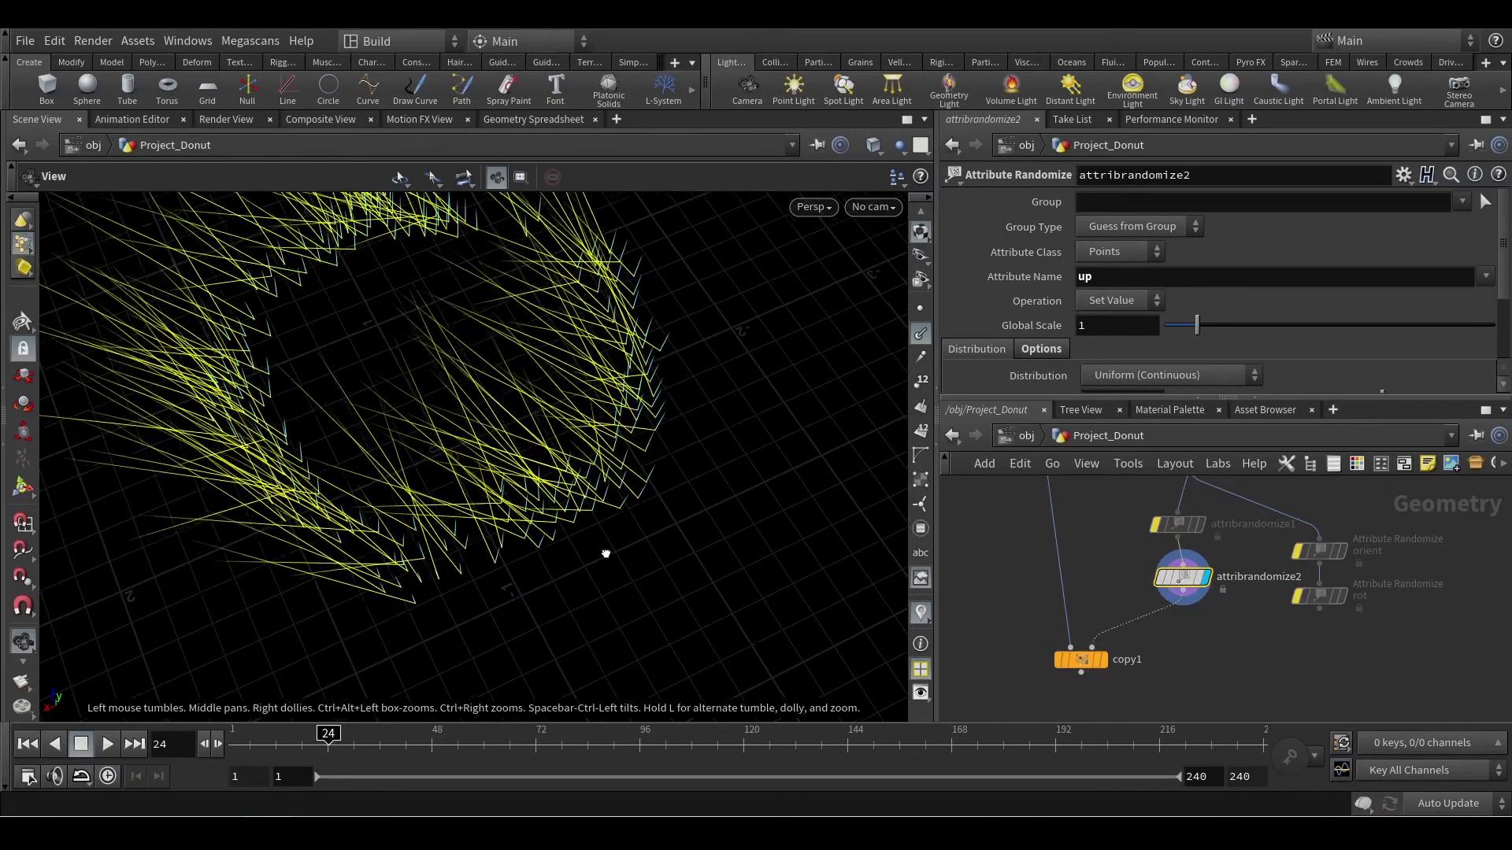
pyautogui.moveTo(606, 554); pyautogui.dragTo(653, 391)
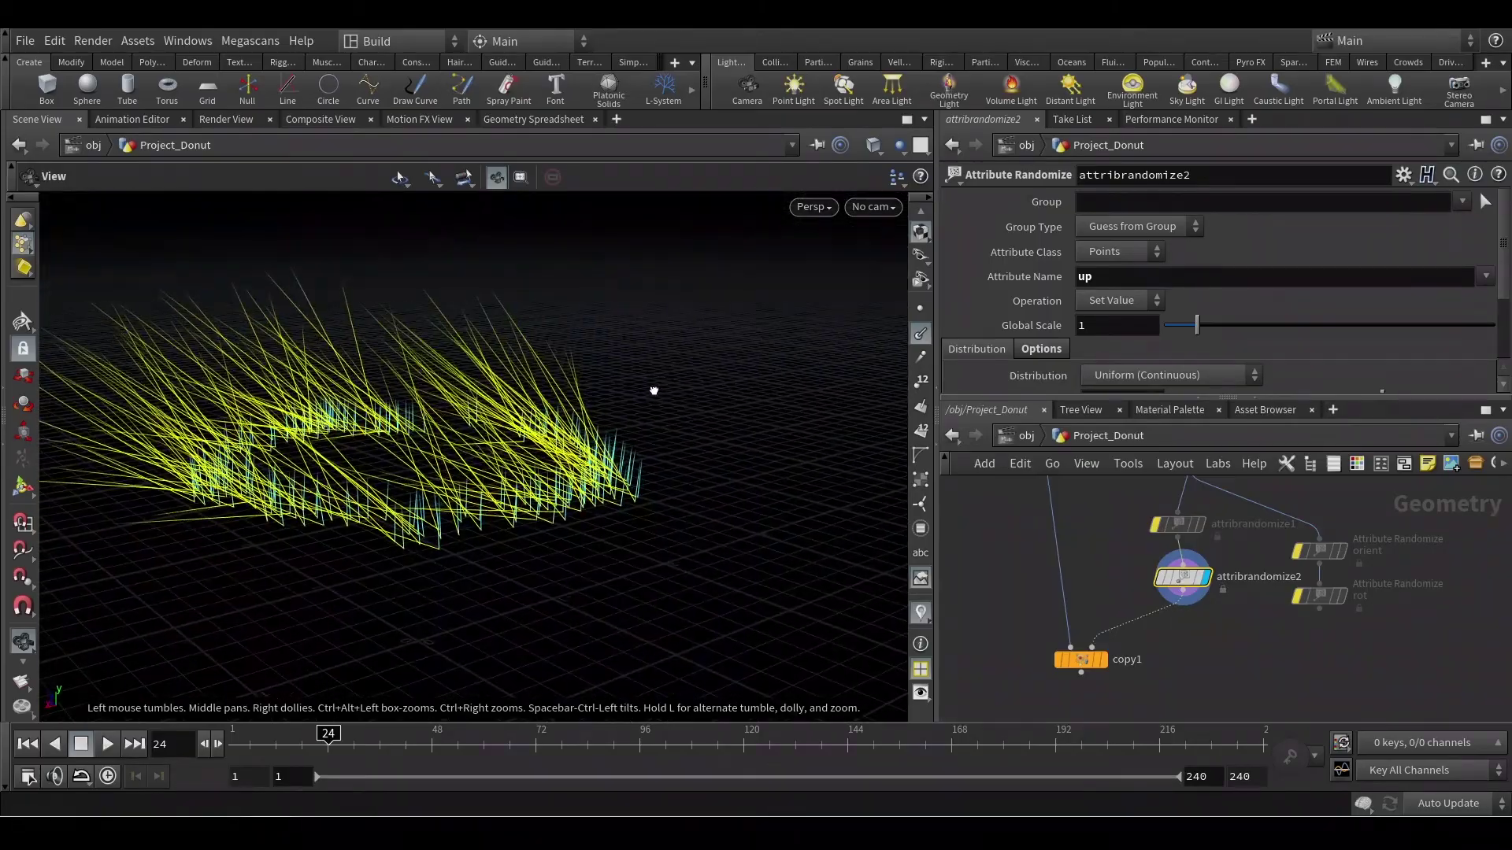
pyautogui.press('Return')
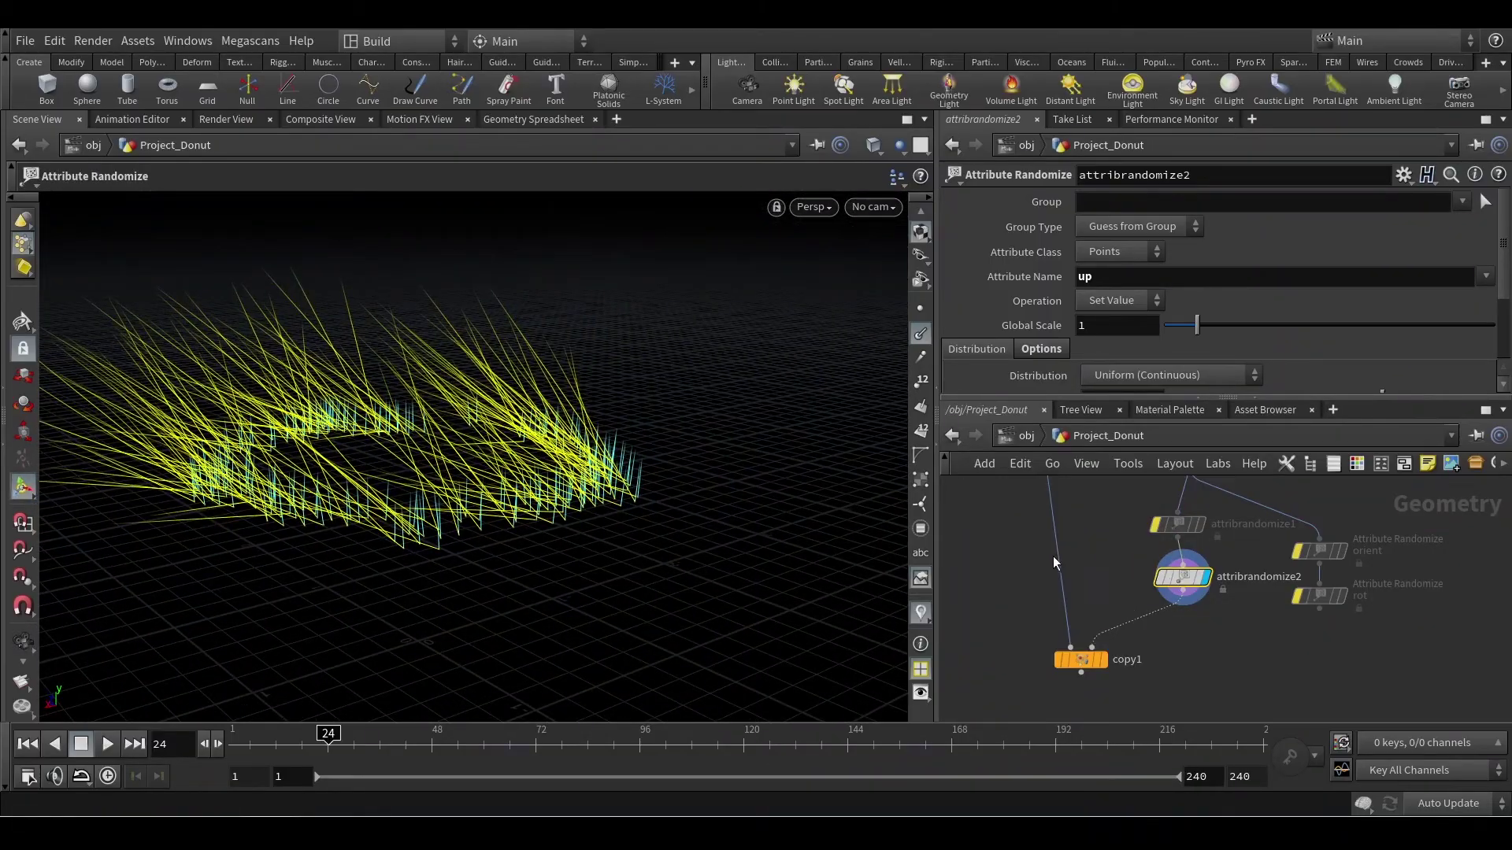
# Step: Re-enable attribrandomize1 to randomize the normals together with the up vectors, viewing the points up close
pyautogui.press('Escape')
pyautogui.moveTo(670, 567); pyautogui.dragTo(496, 496)
pyautogui.press('Return')
pyautogui.moveTo(1156, 528)
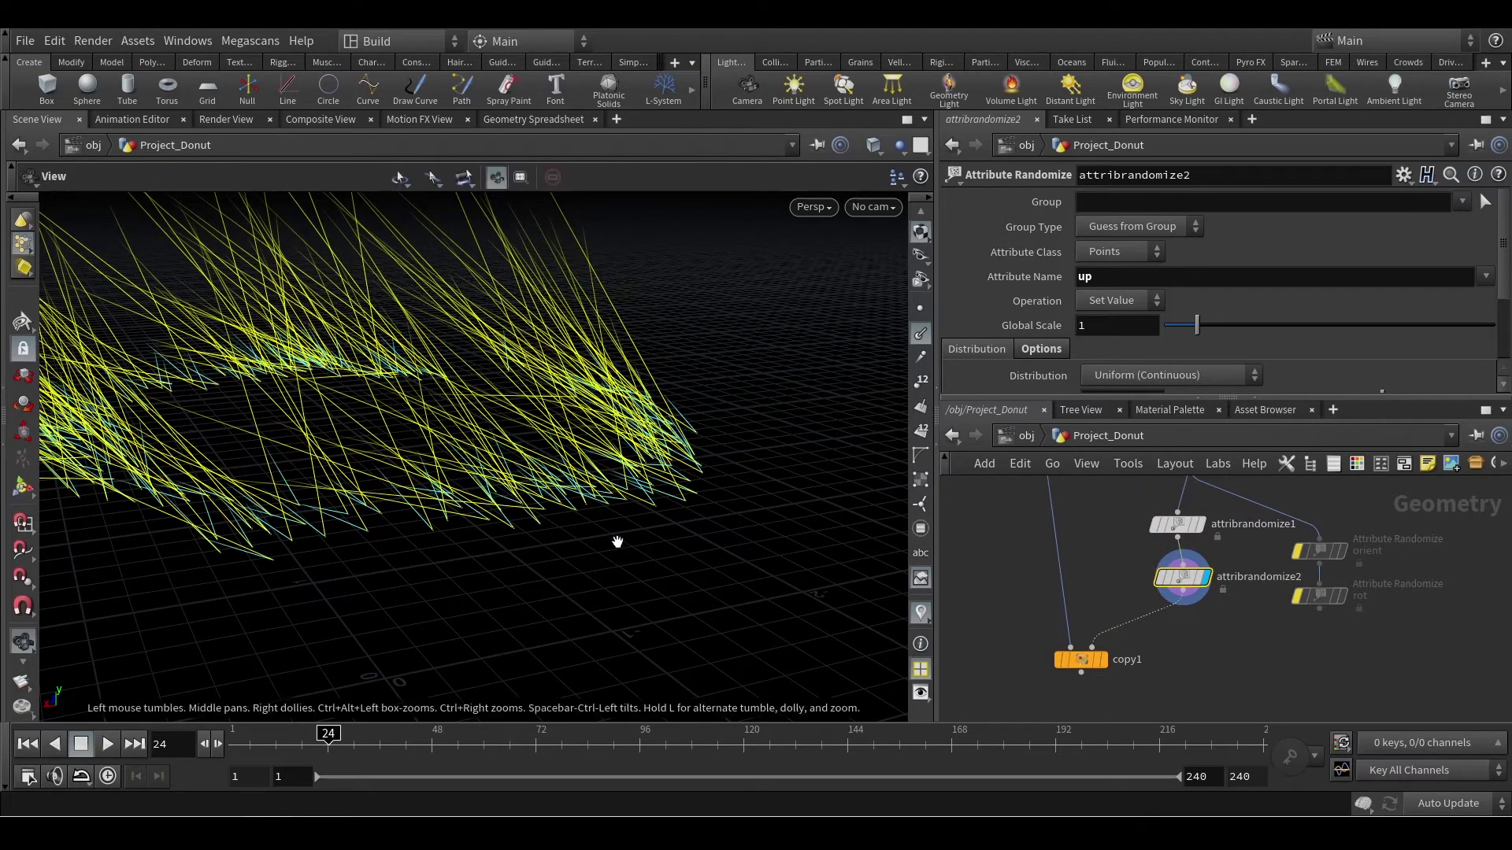
# Step: Display copy1 and toggle attribrandomize1's bypass to compare the tubes with and without randomized normals
pyautogui.click(1104, 660)
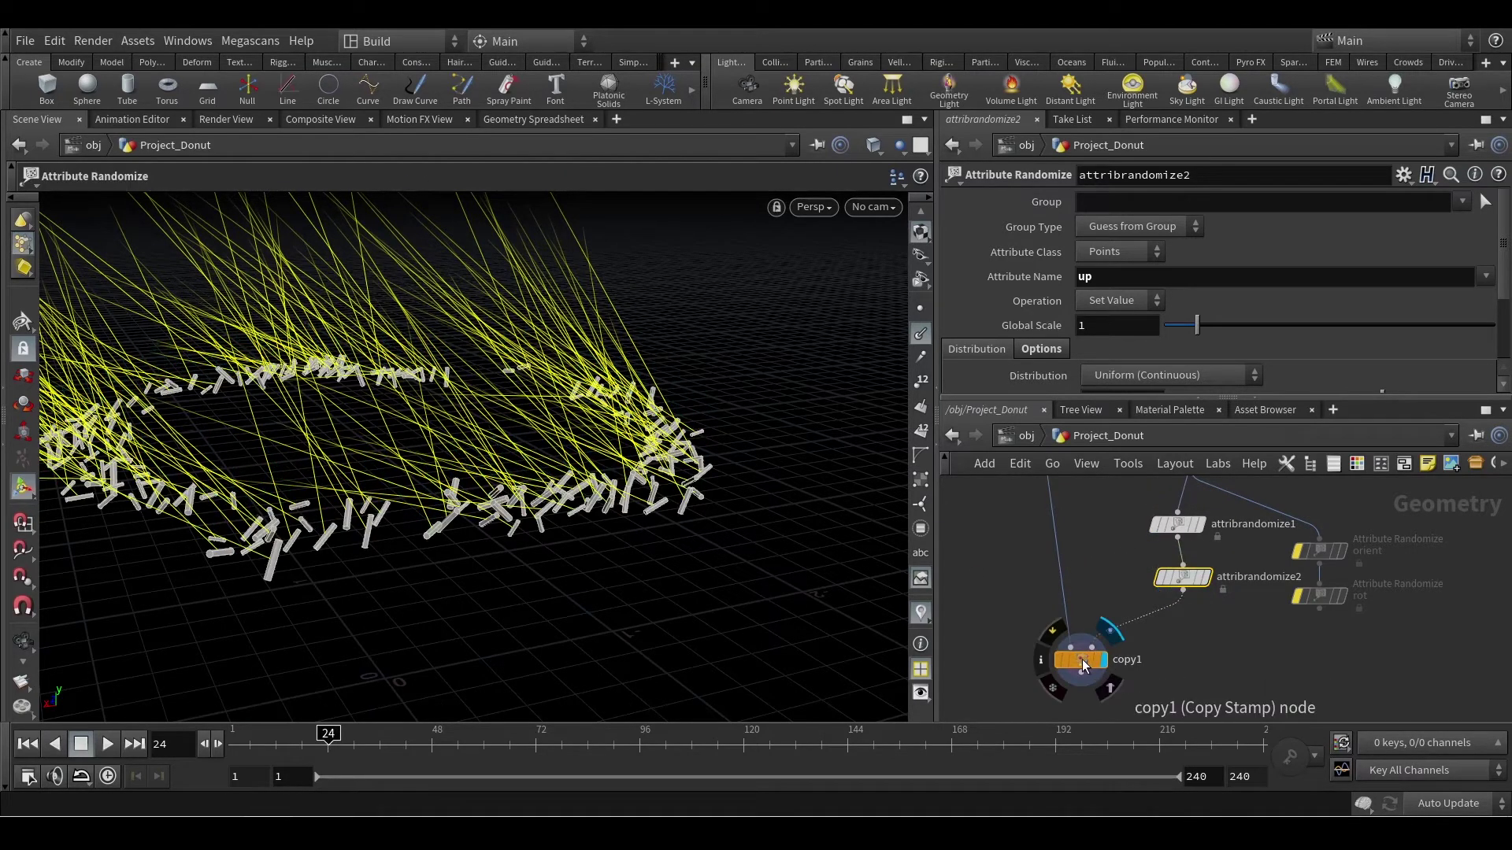
pyautogui.click(1082, 659)
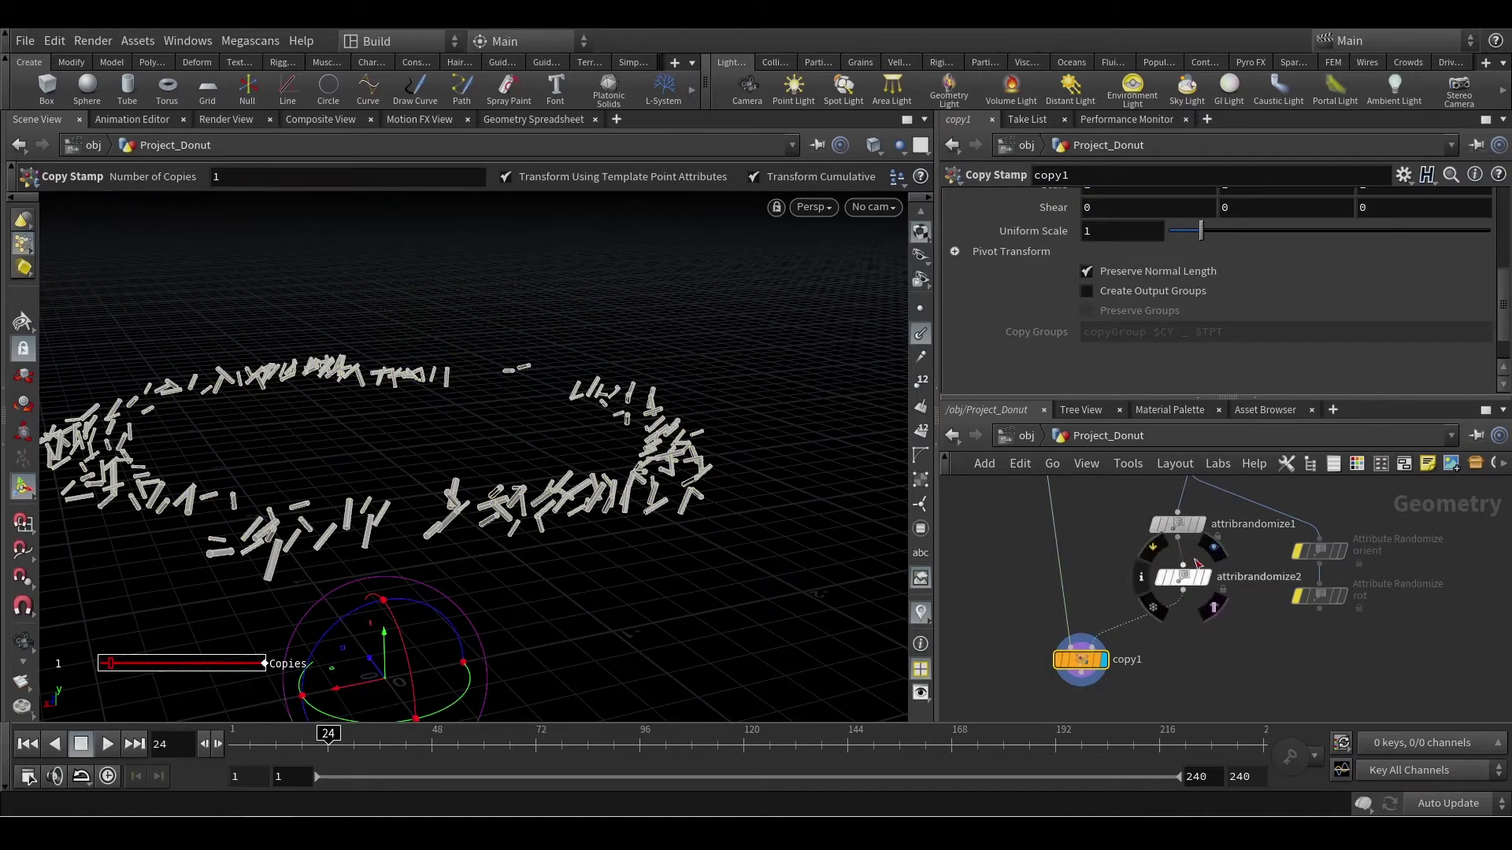
pyautogui.click(1156, 528)
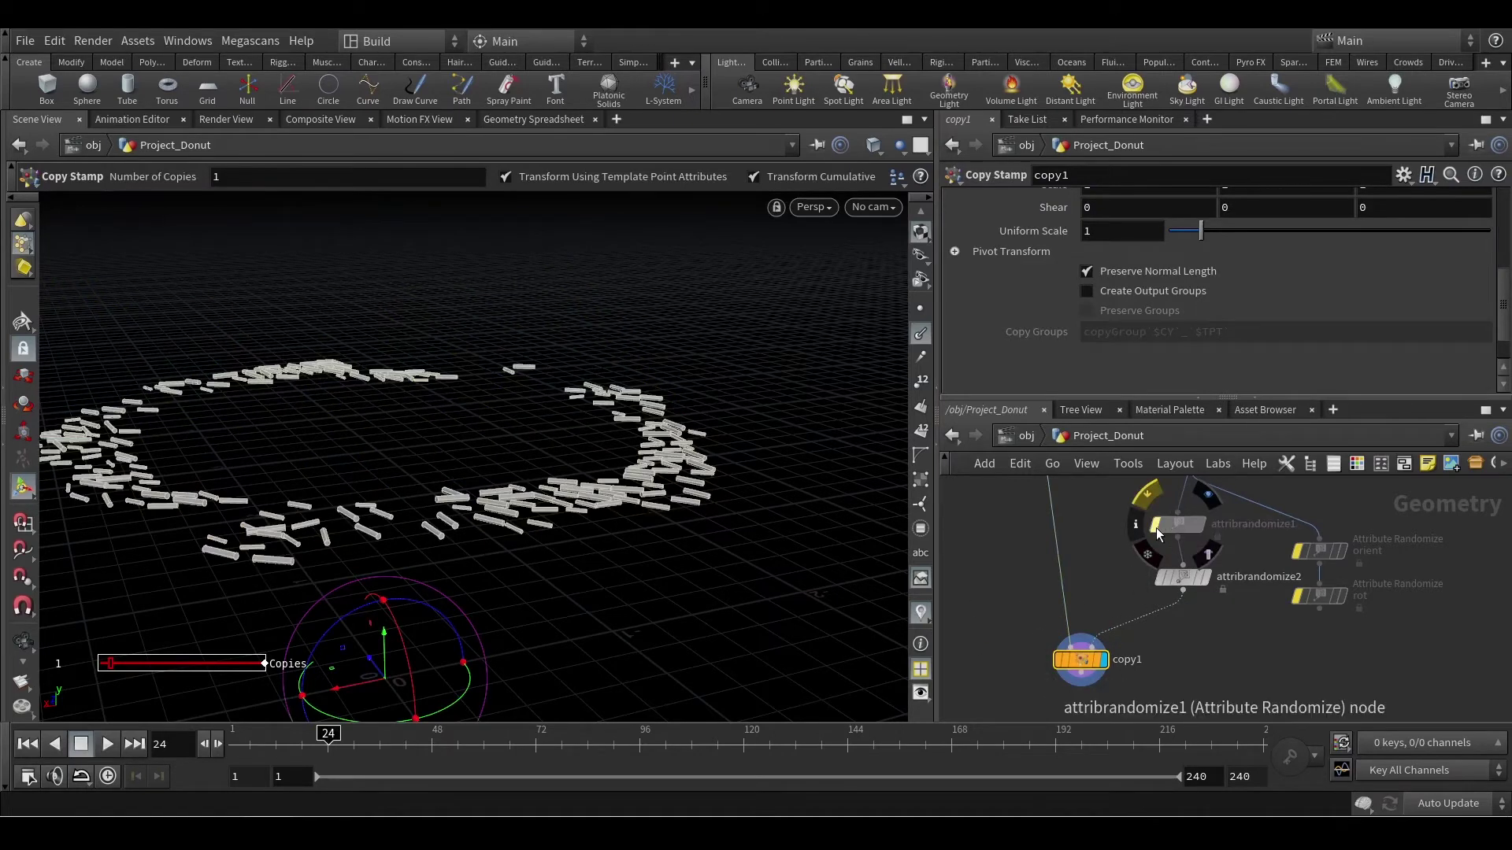
pyautogui.moveTo(1104, 530); pyautogui.dragTo(1092, 572, button='middle')
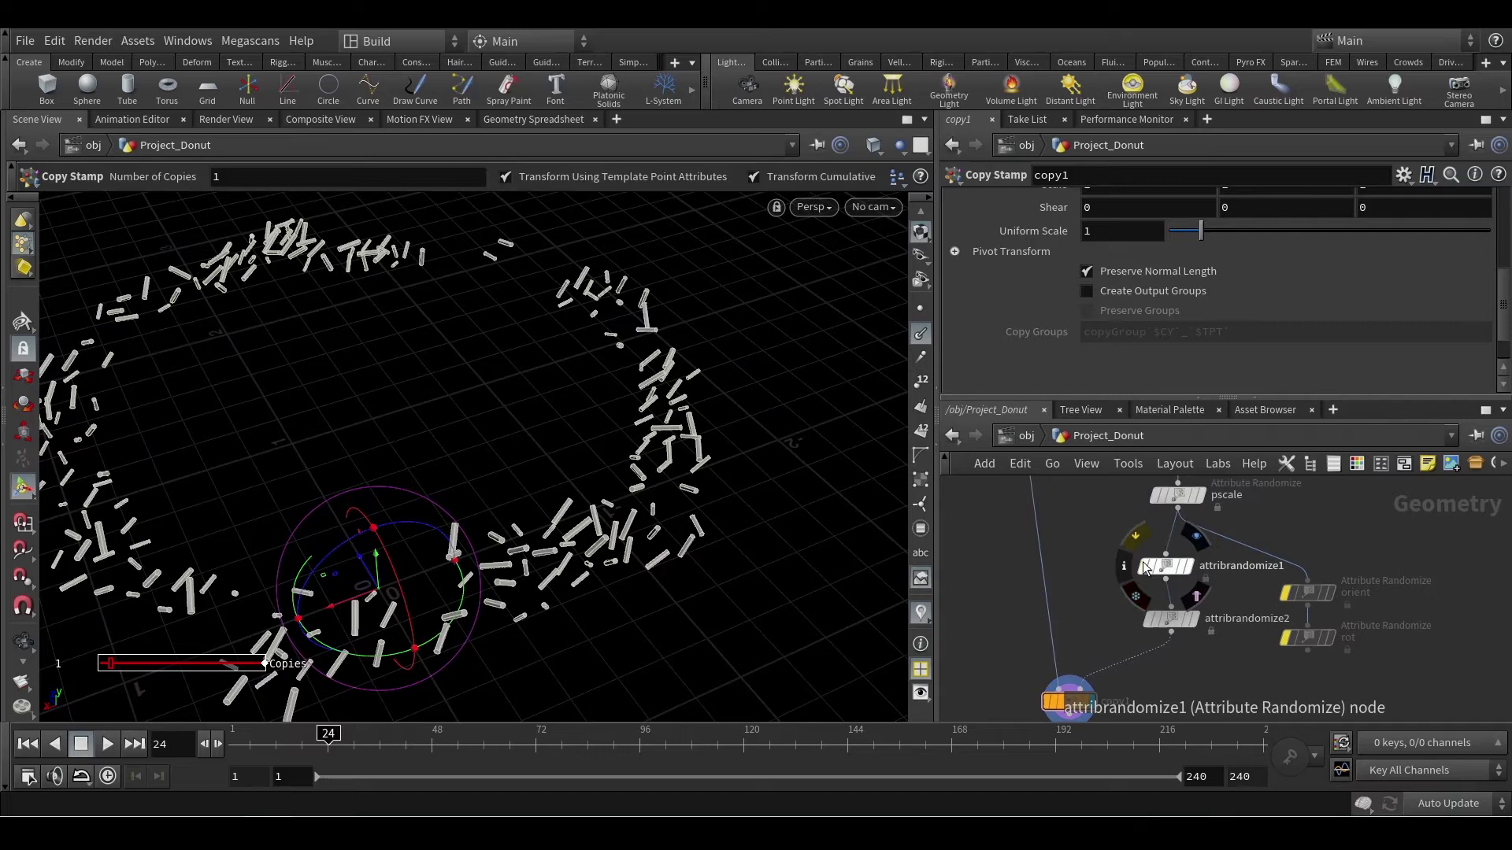
pyautogui.click(1145, 566)
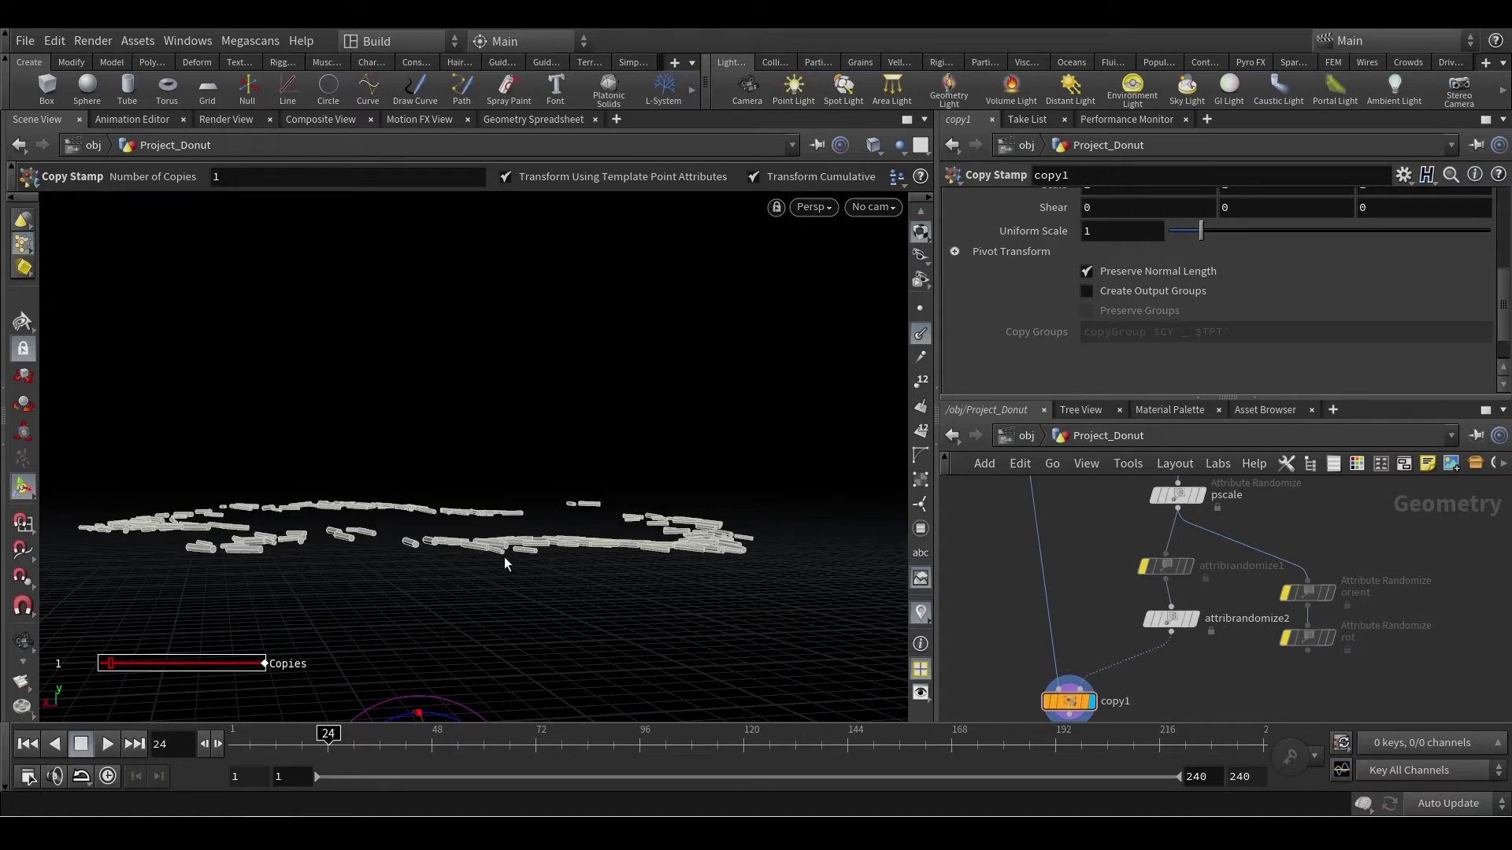
pyautogui.click(1143, 564)
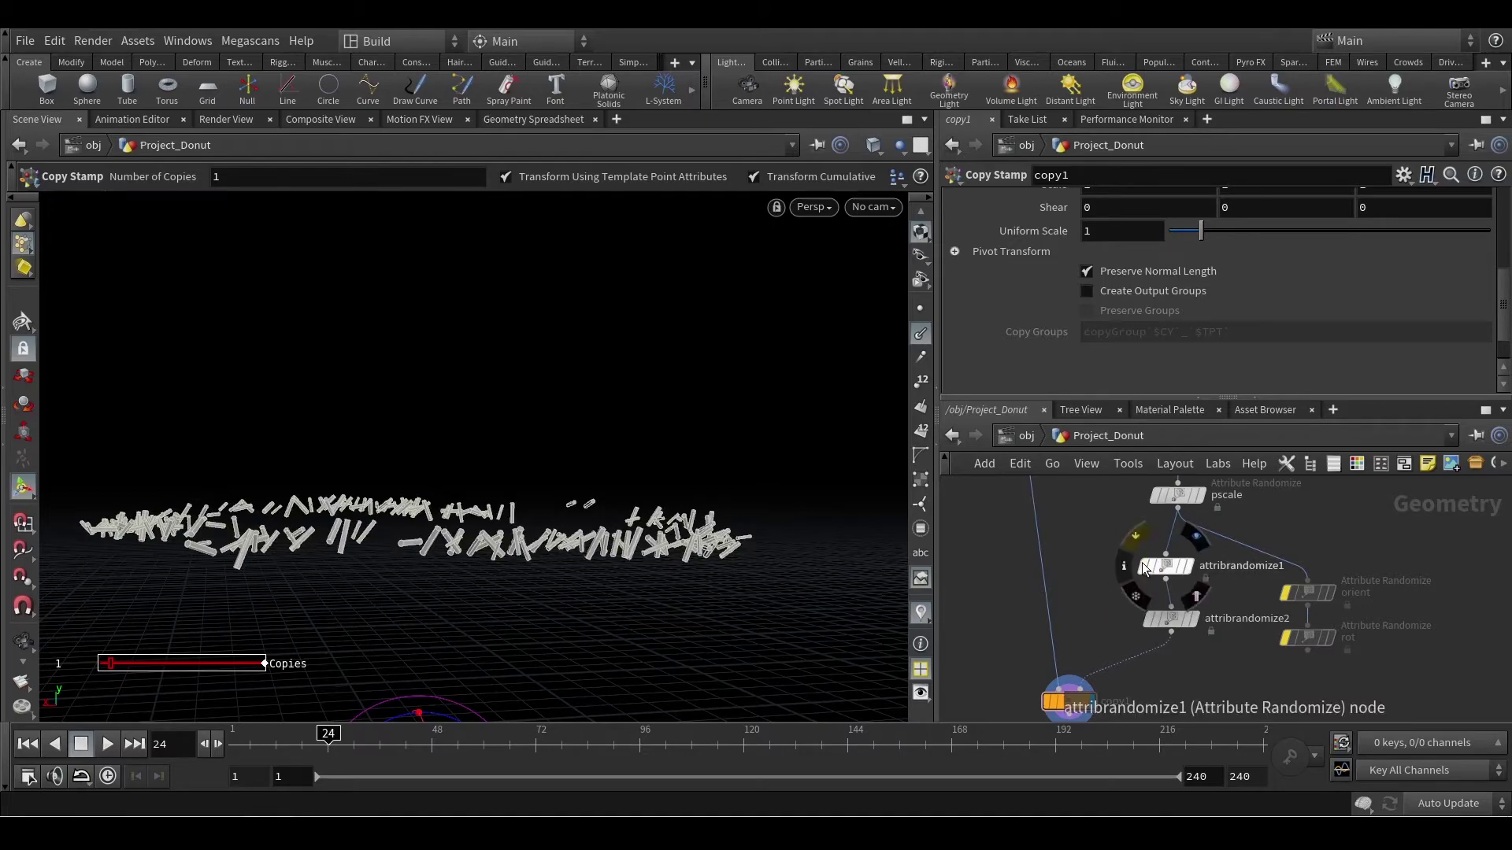
pyautogui.keyDown('alt'); pyautogui.moveTo(437, 542); pyautogui.dragTo(271, 750); pyautogui.keyUp('alt')
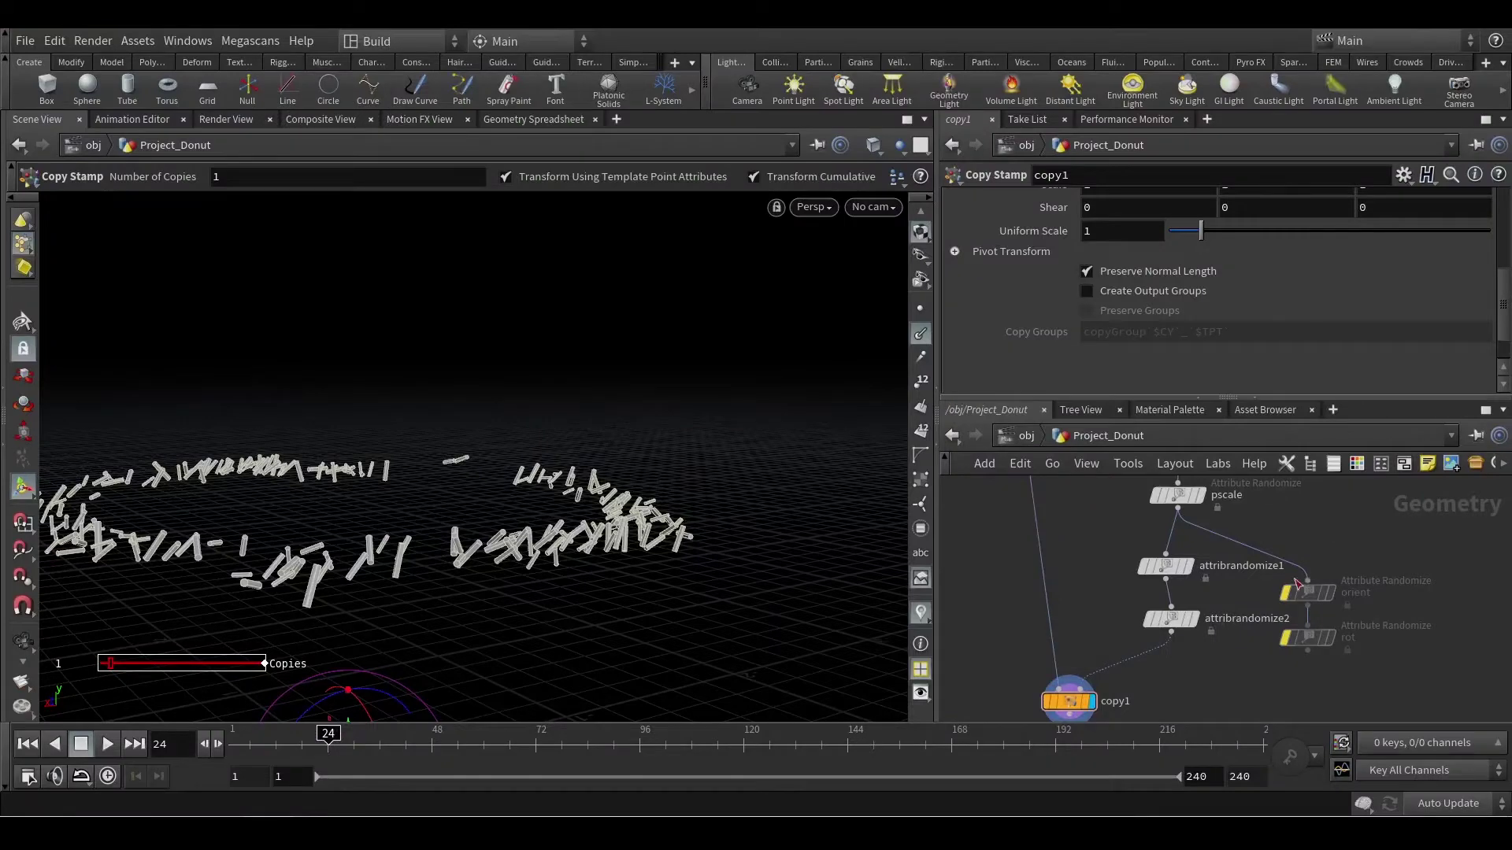
# Step: Delete the attribrandomize1 node that randomizes N
pyautogui.scroll(2, 1178, 645)
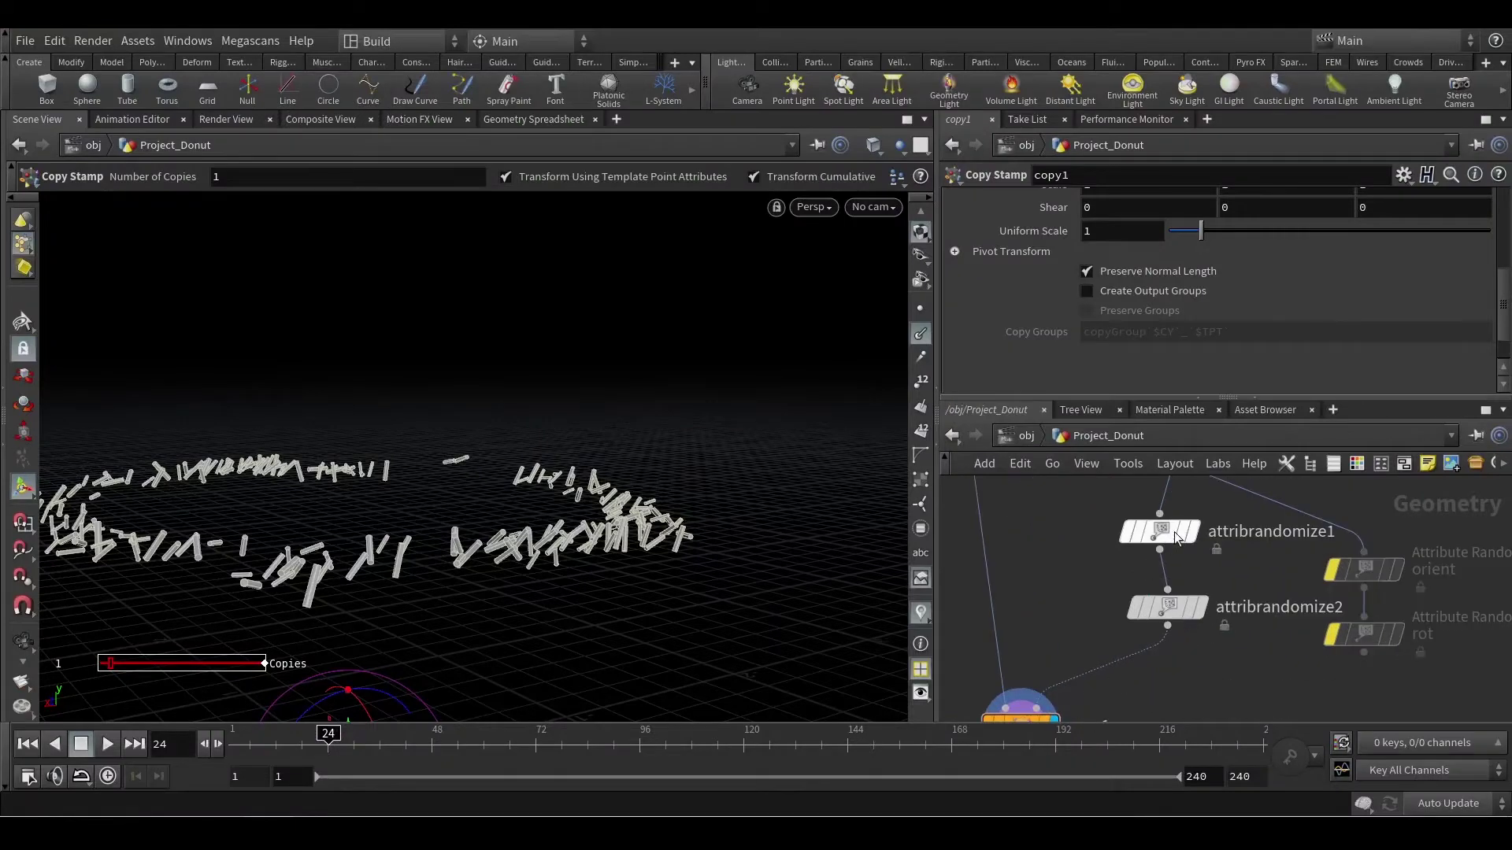
pyautogui.click(1242, 532)
pyautogui.click(1159, 531)
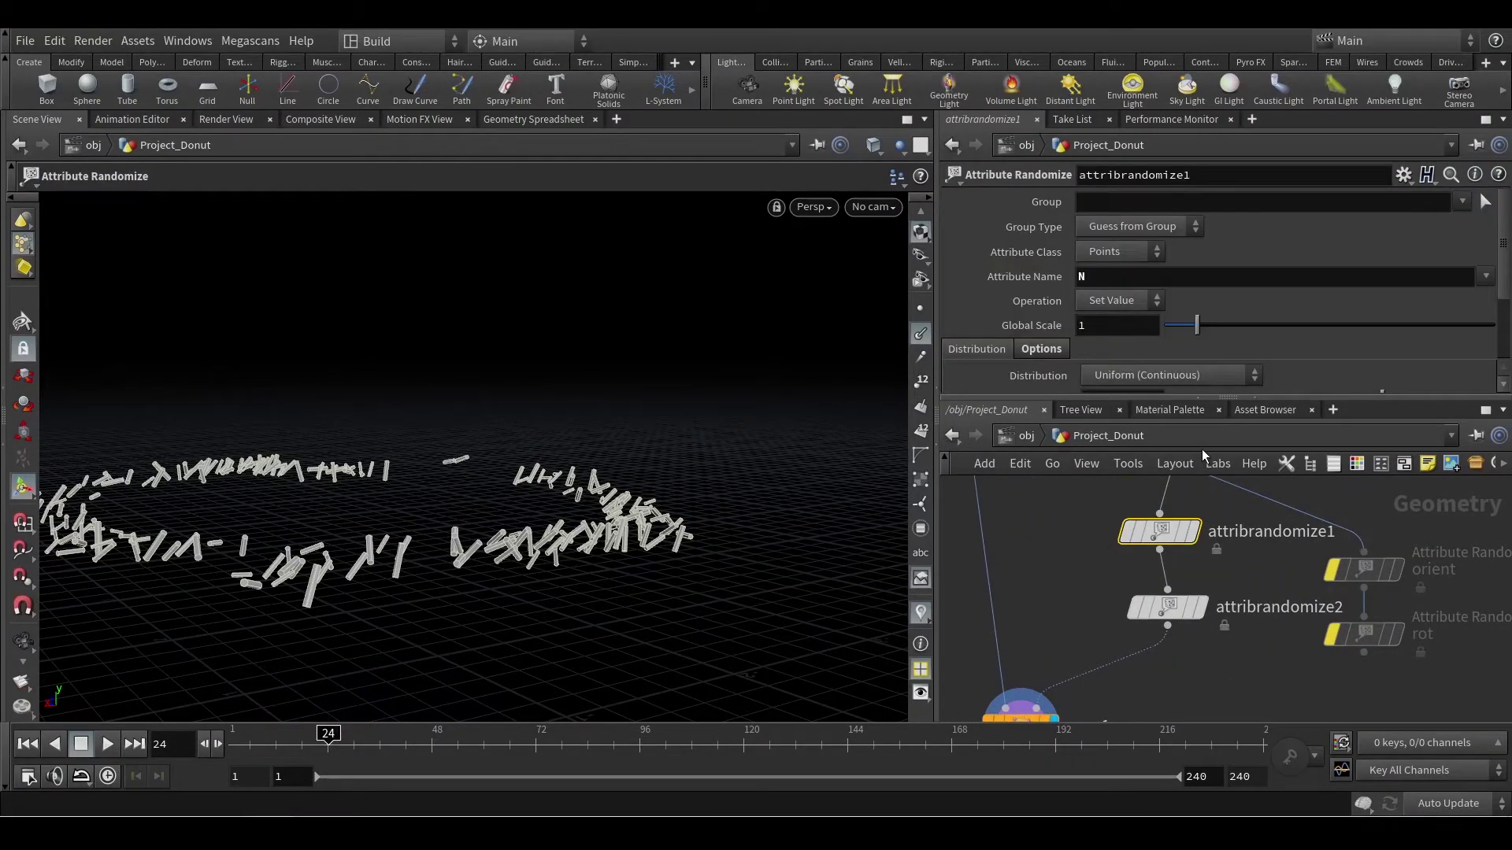
pyautogui.press('Delete')
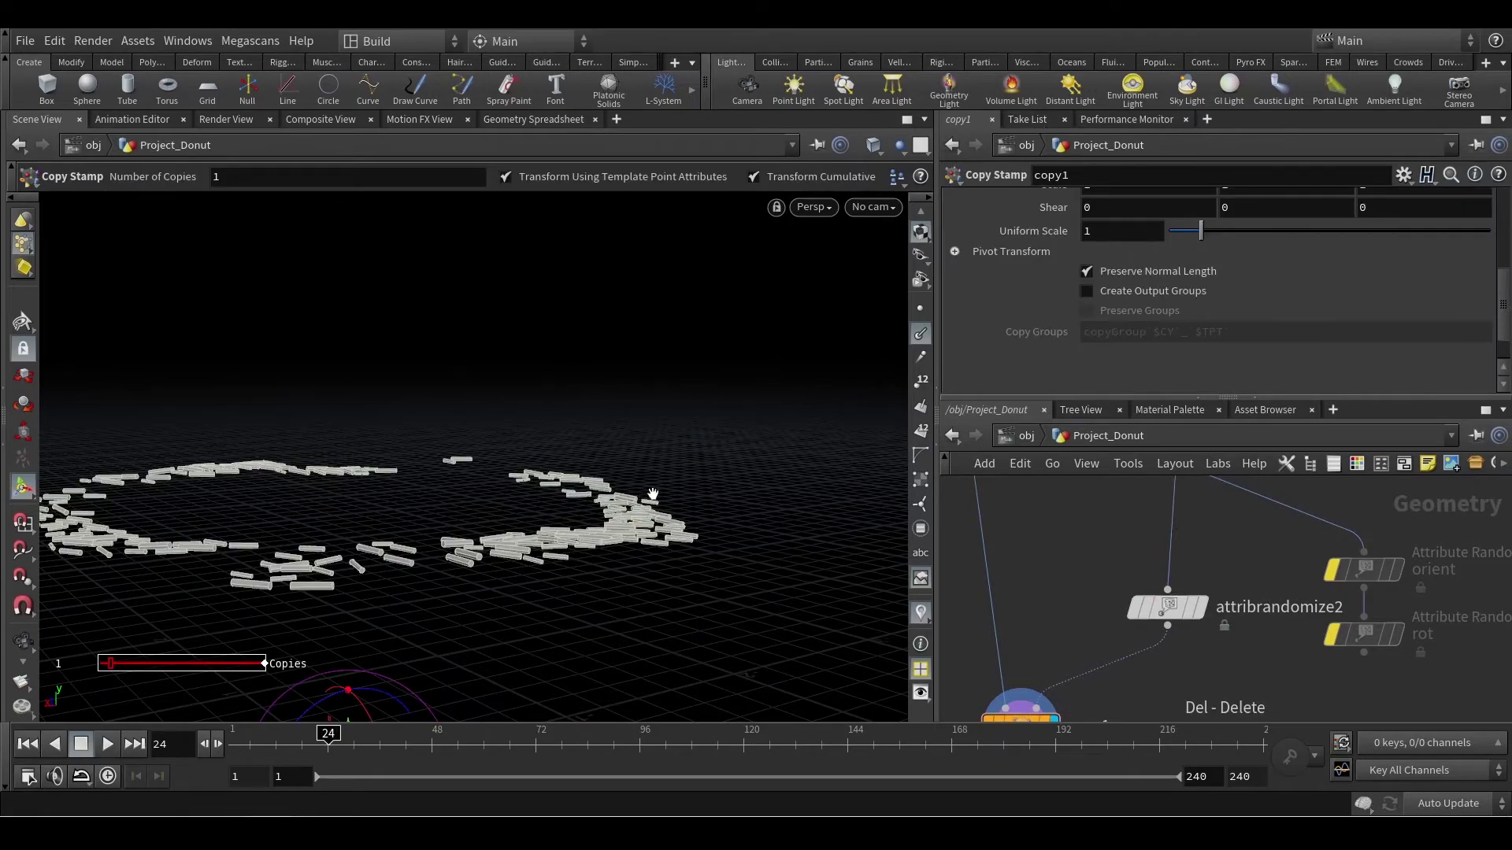
# Step: Set the first three Min Value components of attribrandomize2 to -1
pyautogui.moveTo(653, 494); pyautogui.dragTo(653, 552)
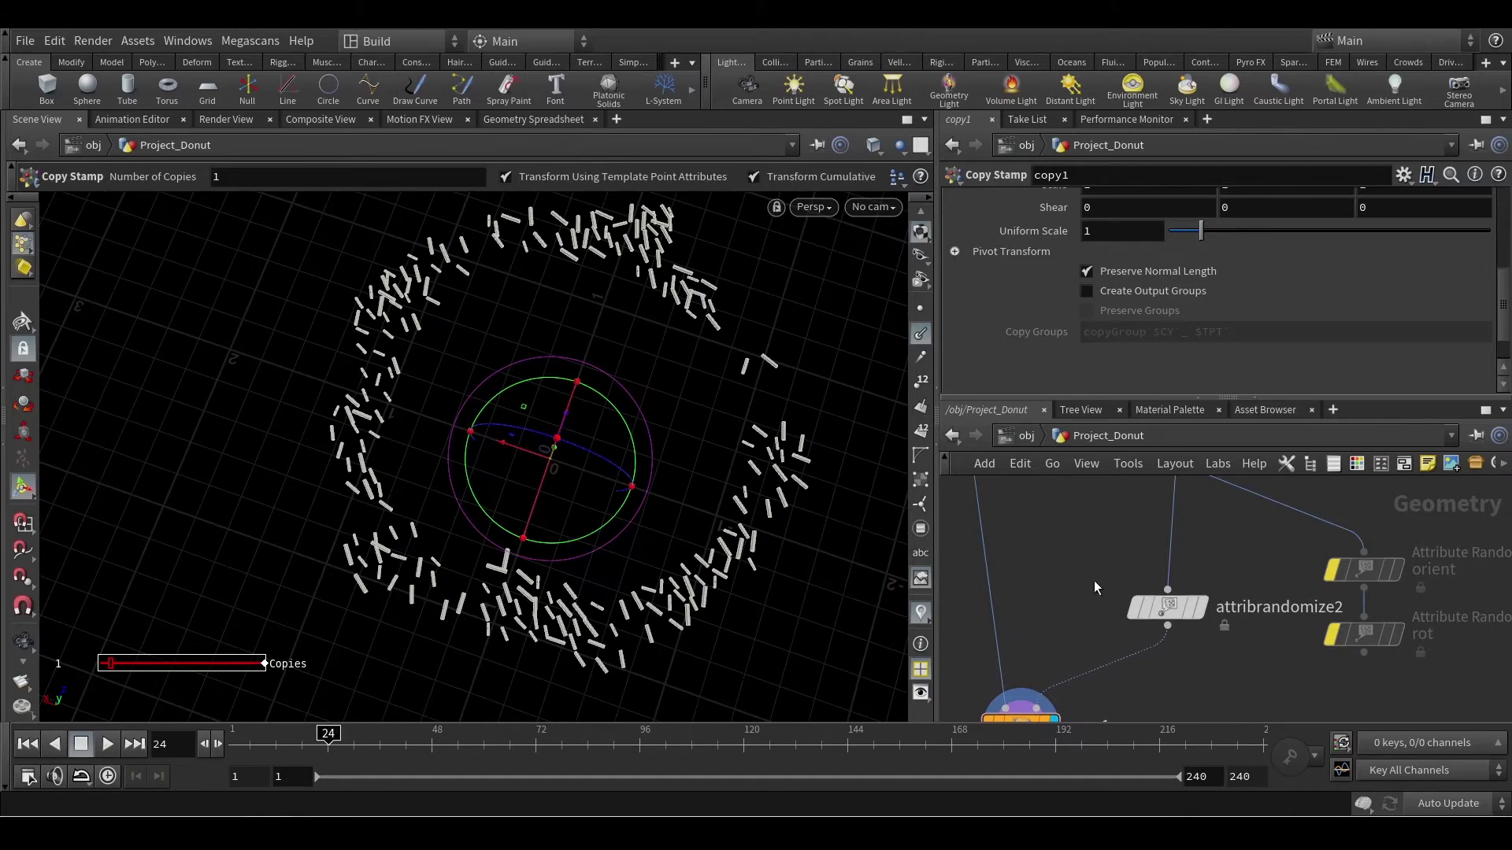
pyautogui.click(1181, 608)
pyautogui.scroll(-3, 1225, 323)
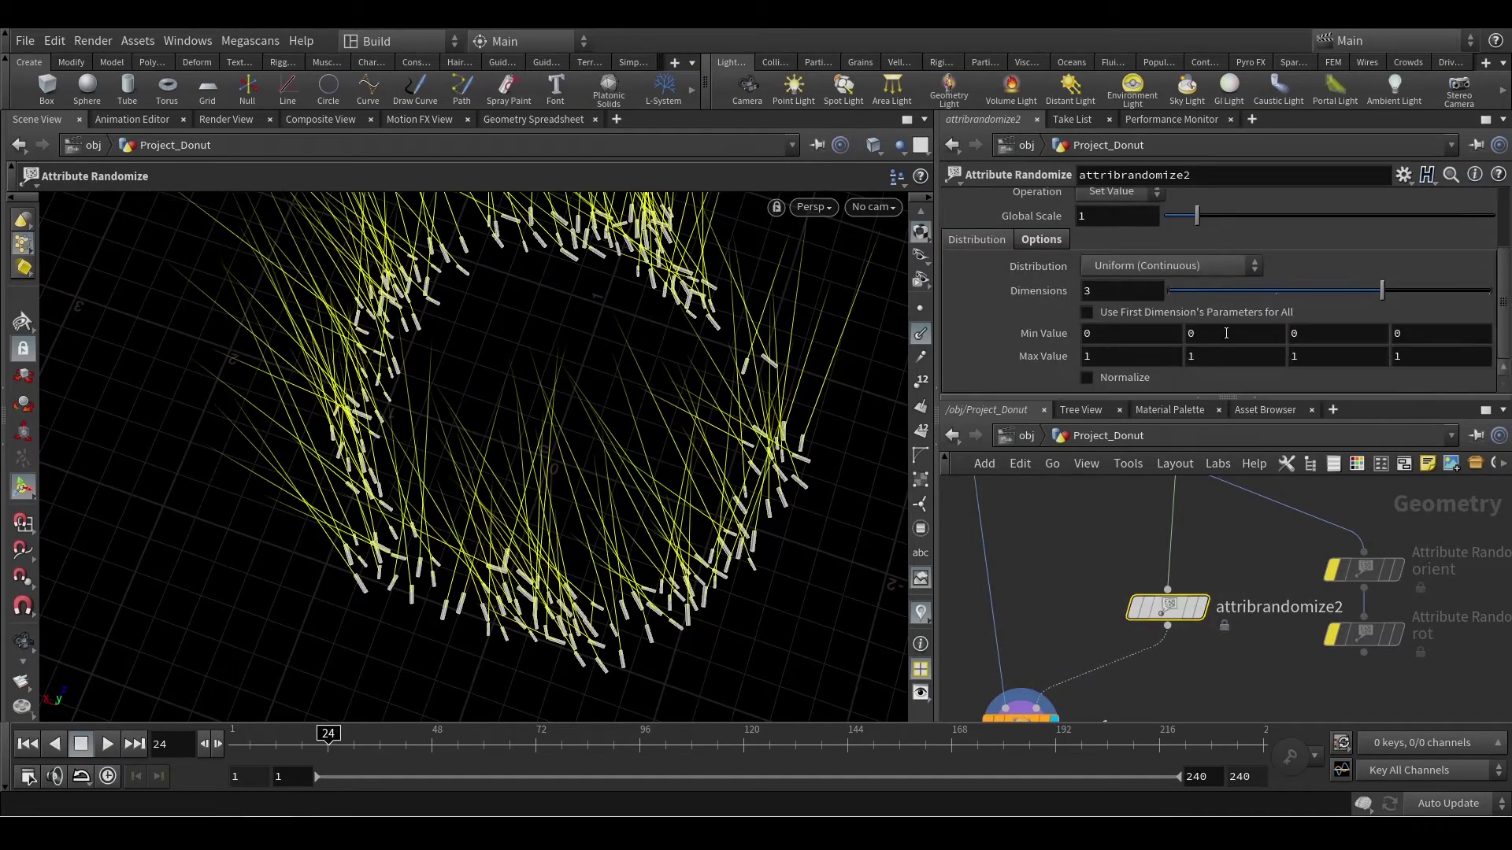
pyautogui.click(1093, 333)
pyautogui.write('-1')
pyautogui.press('Tab')
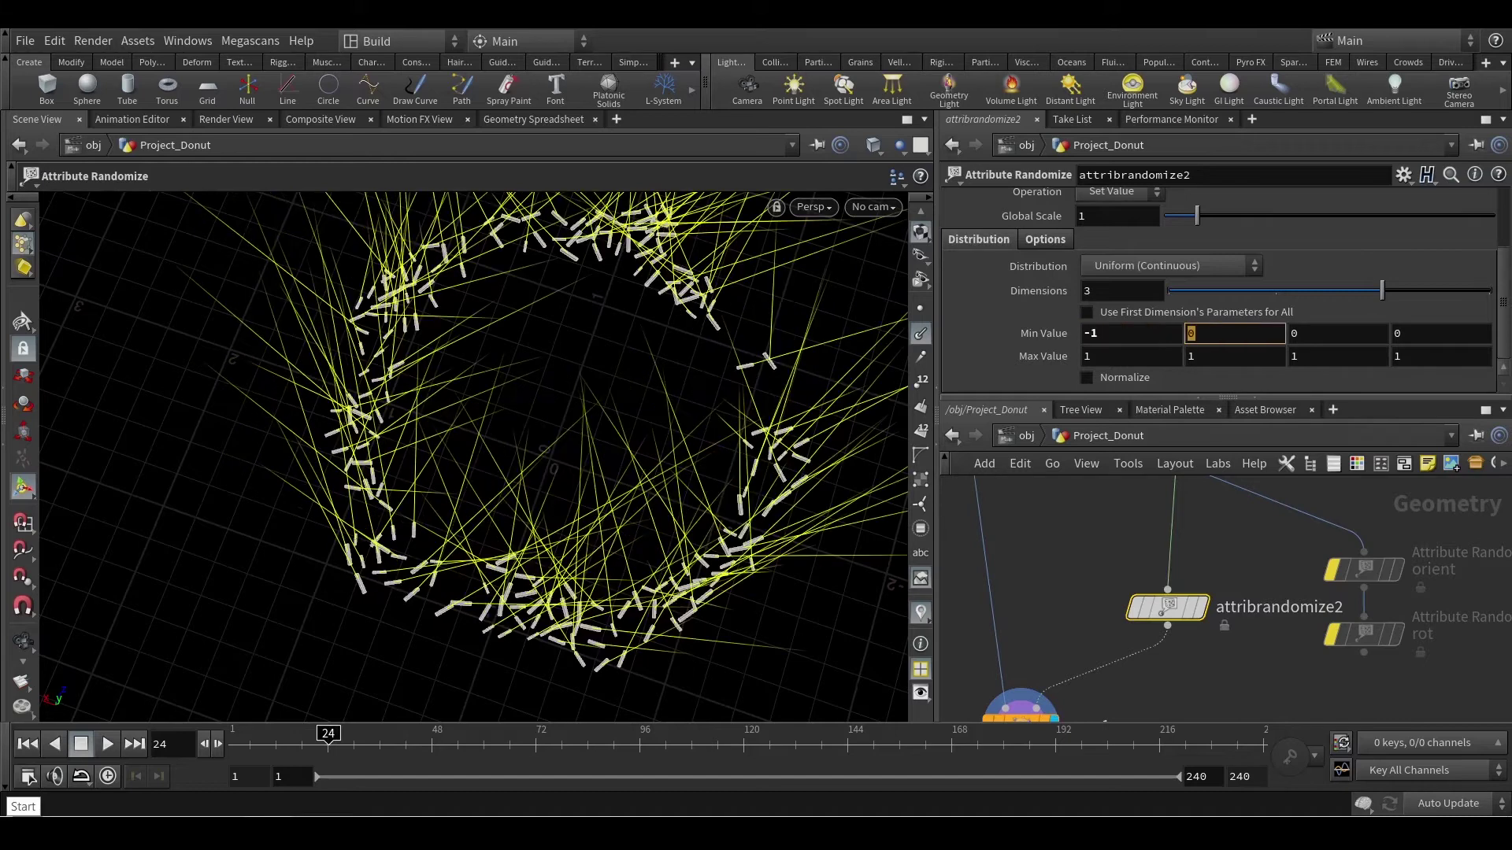
pyautogui.write('-1')
pyautogui.press('Tab')
pyautogui.write('-1')
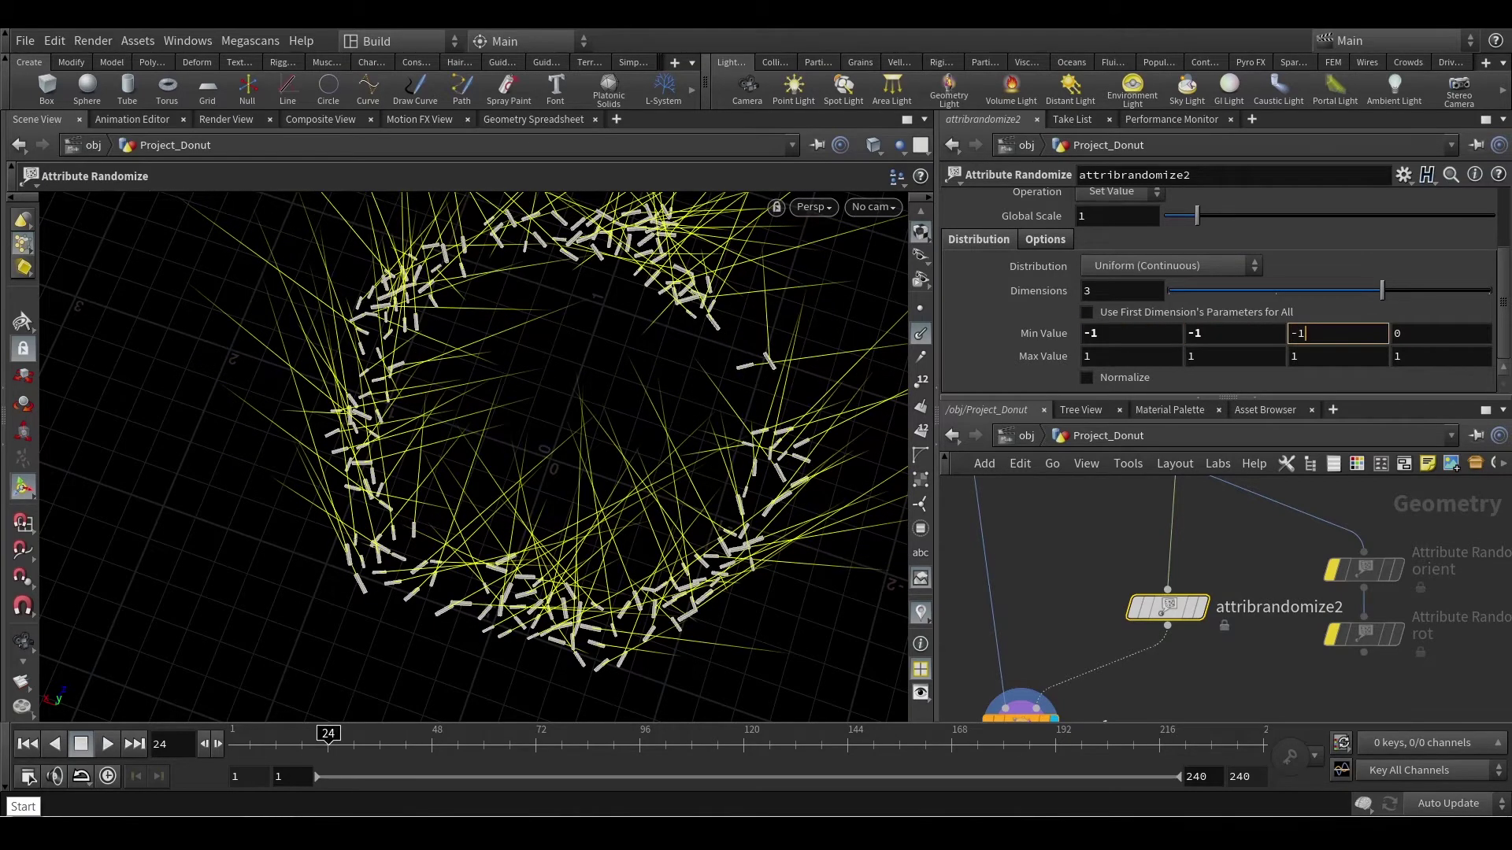
pyautogui.press('Return')
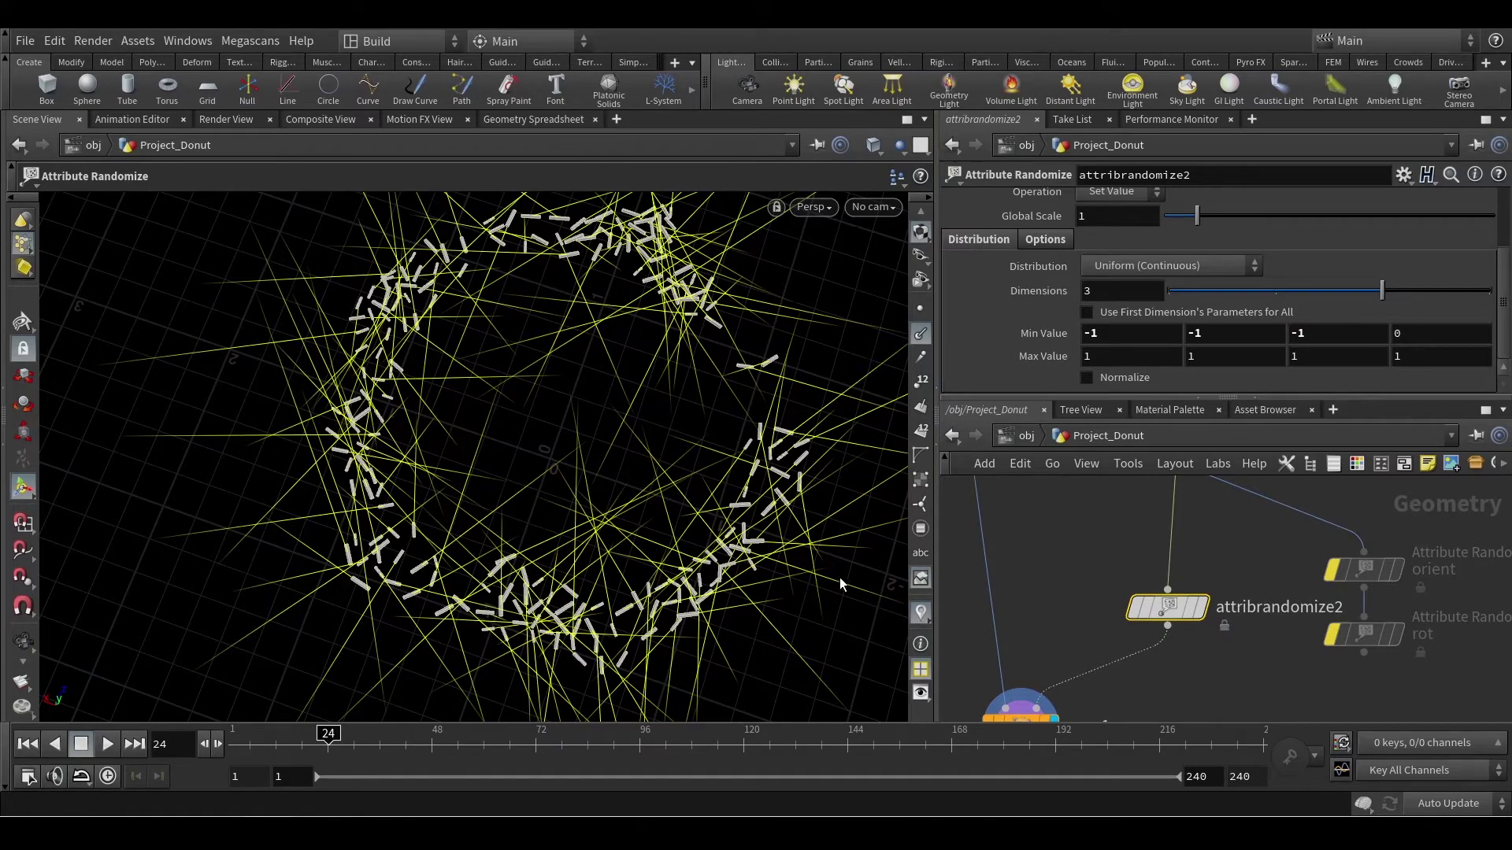
# Step: Turn off the up vector visualizer and view the ring of copied tubes from above
pyautogui.click(919, 613)
pyautogui.keyDown('alt'); pyautogui.moveTo(777, 591); pyautogui.dragTo(559, 512); pyautogui.keyUp('alt')
pyautogui.press('Return')
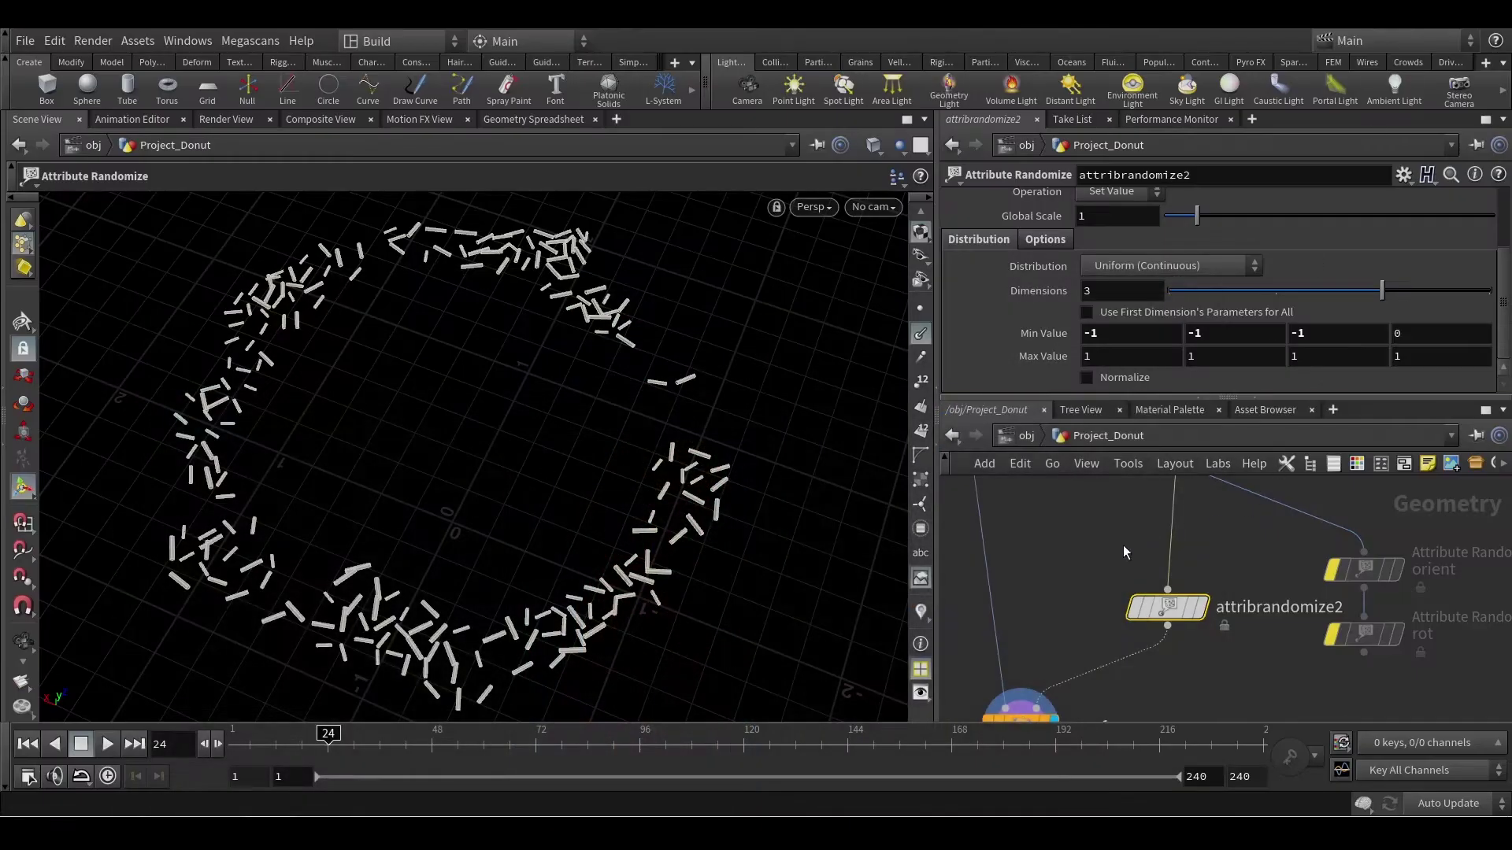
# Step: Group the bypassed orient and rot nodes inside a network box
pyautogui.scroll(-2, 1101, 571)
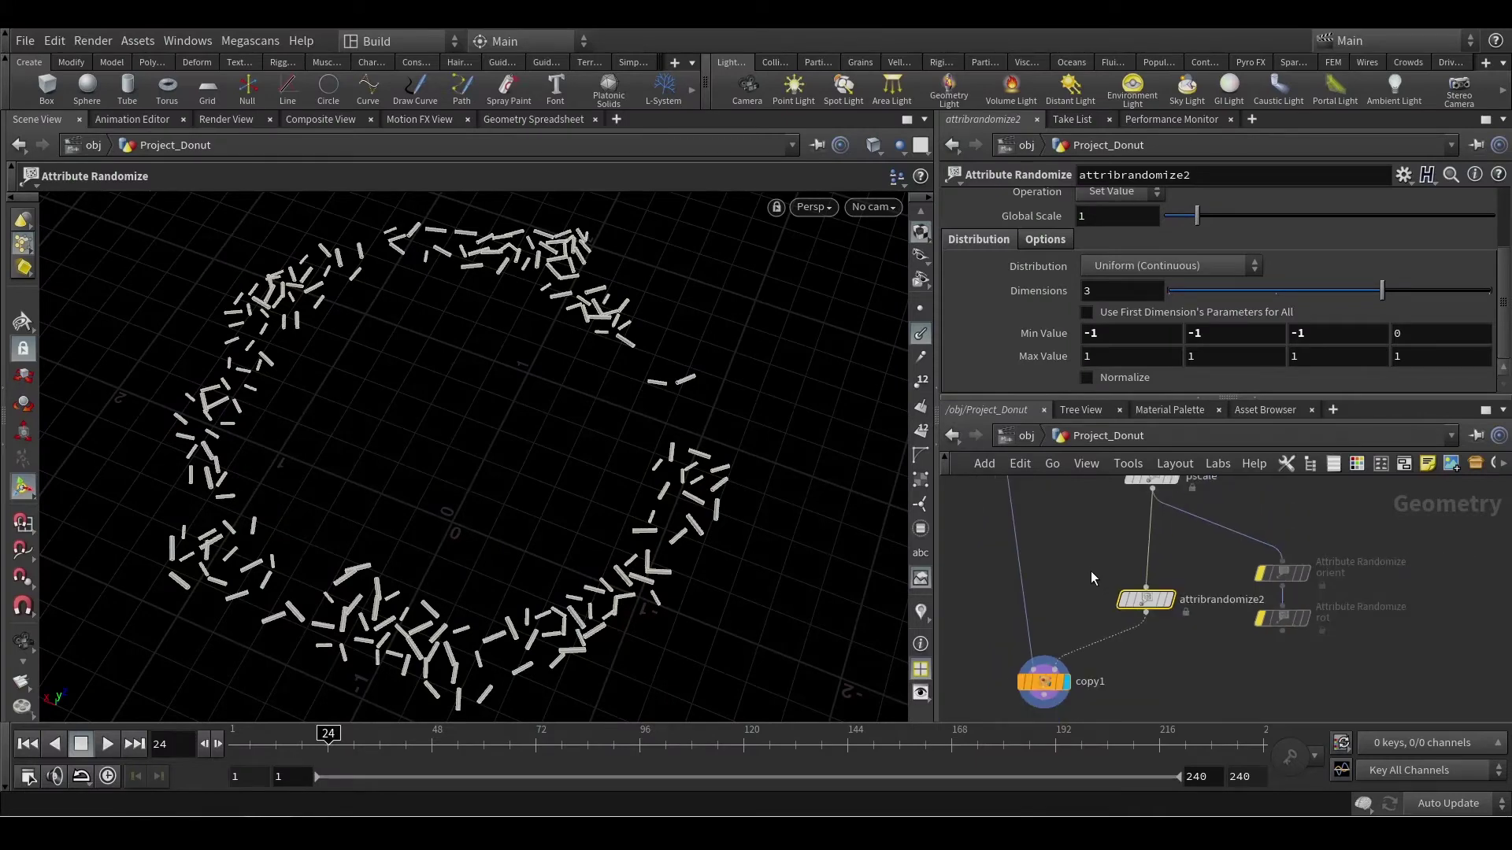
pyautogui.moveTo(1105, 570); pyautogui.dragTo(1107, 582, button='middle')
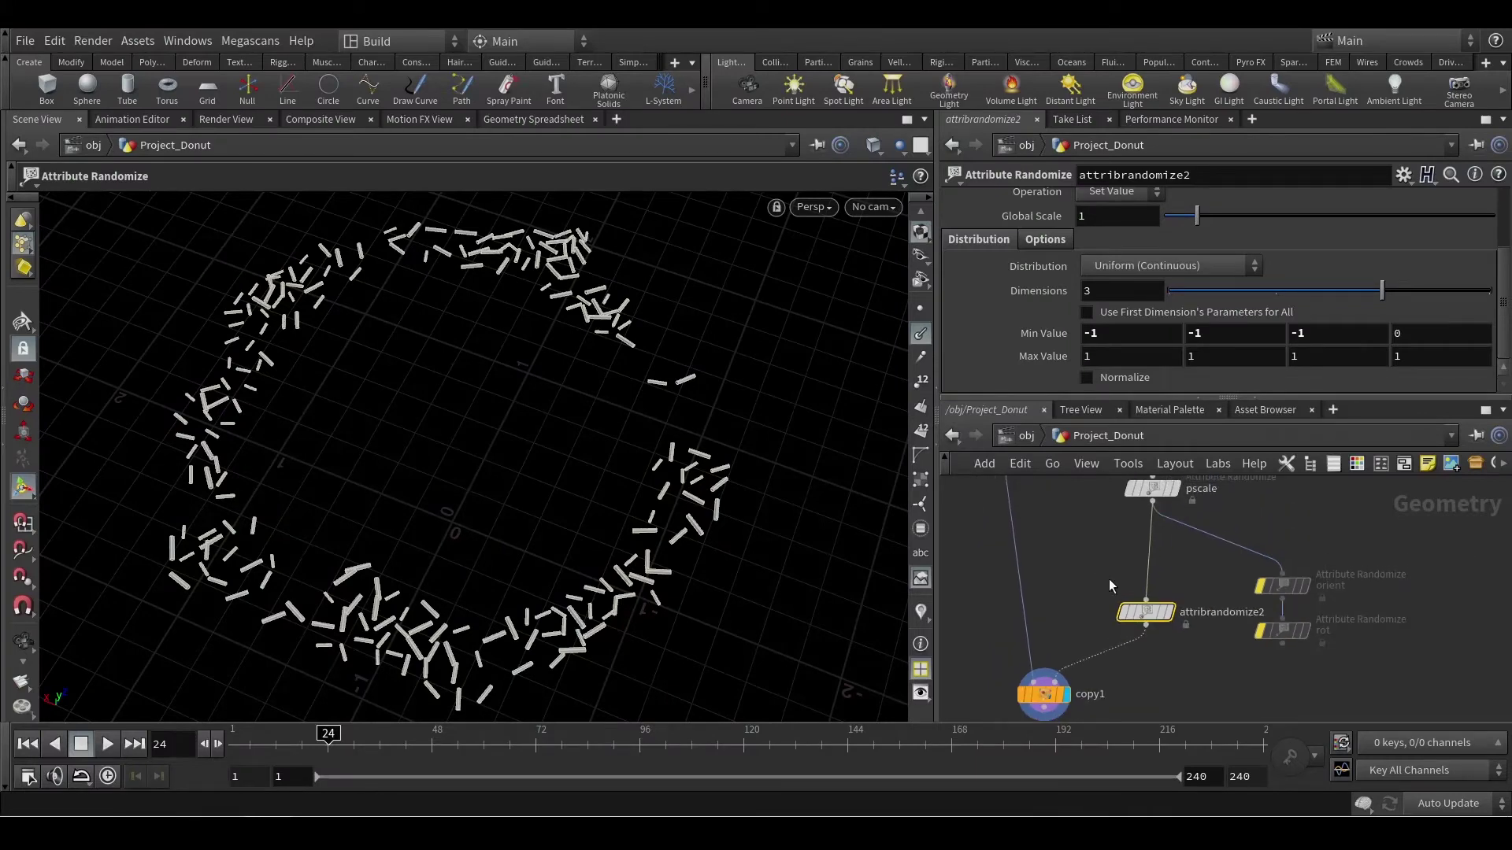
pyautogui.moveTo(770, 550); pyautogui.dragTo(774, 466)
pyautogui.moveTo(1306, 588)
pyautogui.moveTo(1322, 658); pyautogui.dragTo(1263, 583)
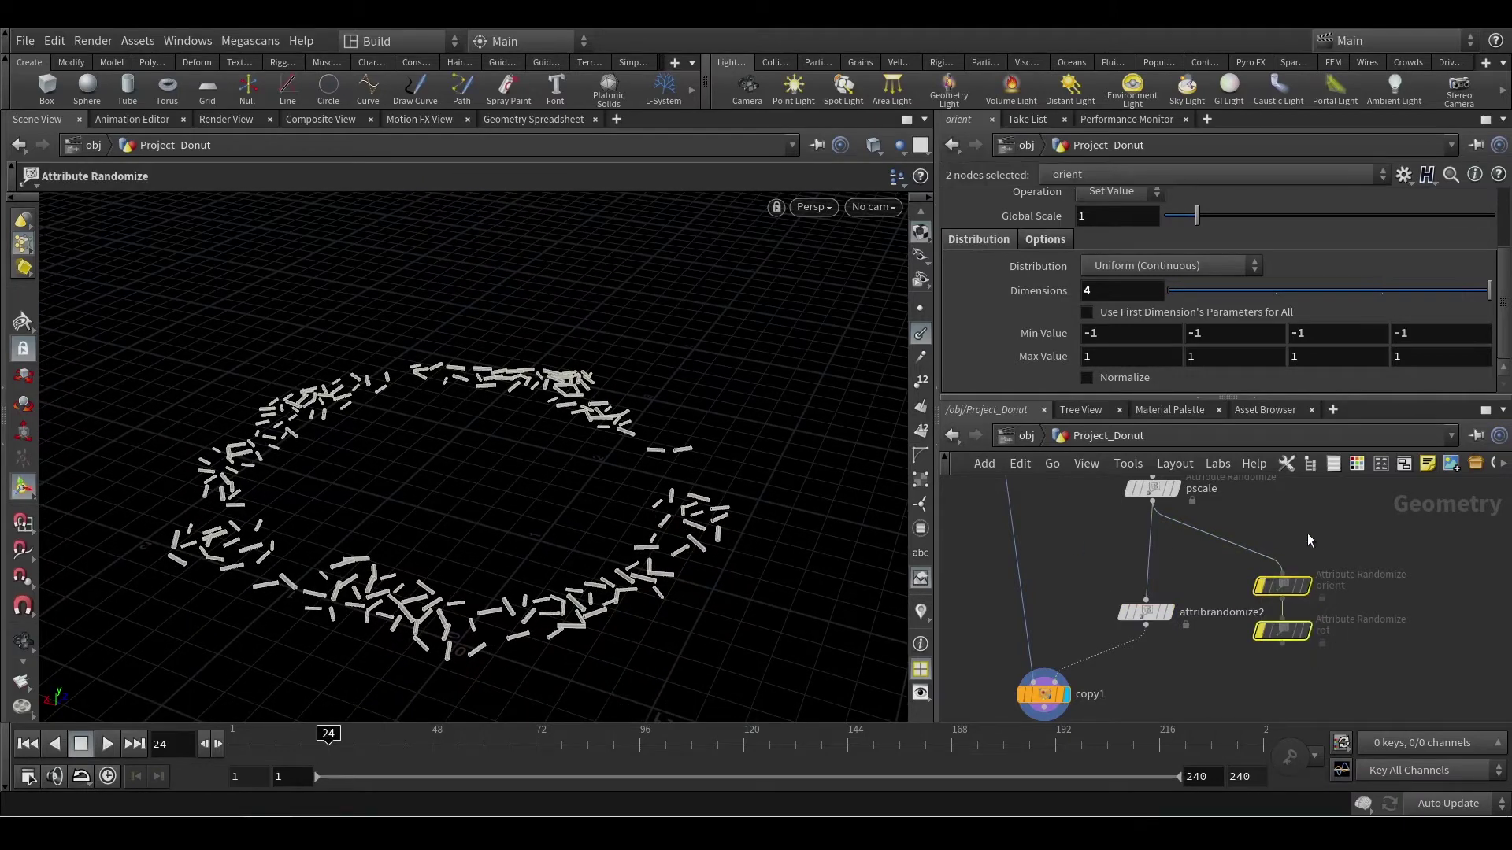
pyautogui.click(1402, 464)
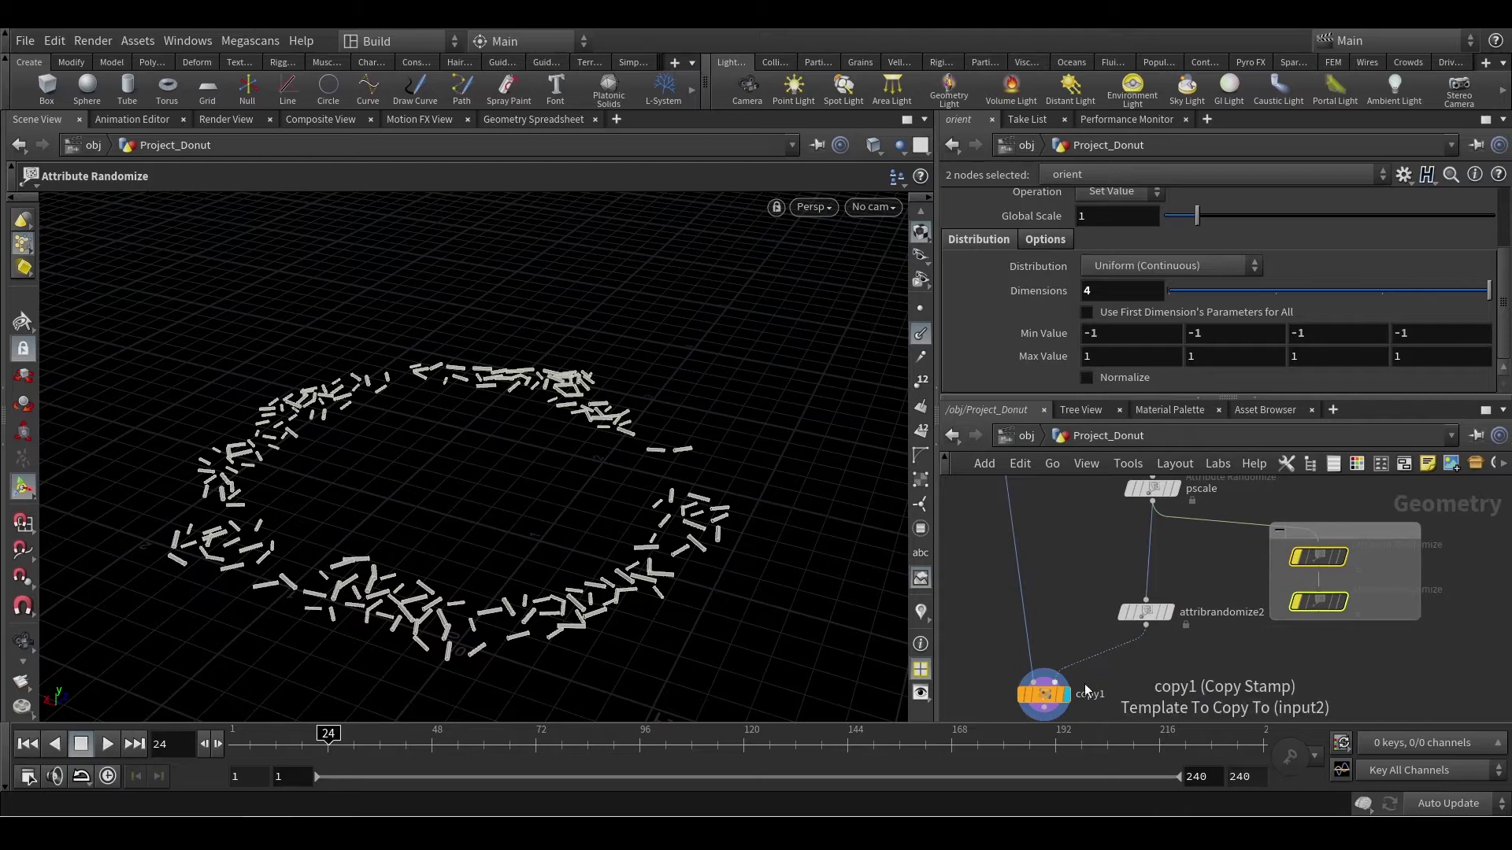
# Step: Insert a Switch node between attribrandomize2 and copy1, and rename attribrandomize2 to up
pyautogui.press('Tab')
pyautogui.write('s')
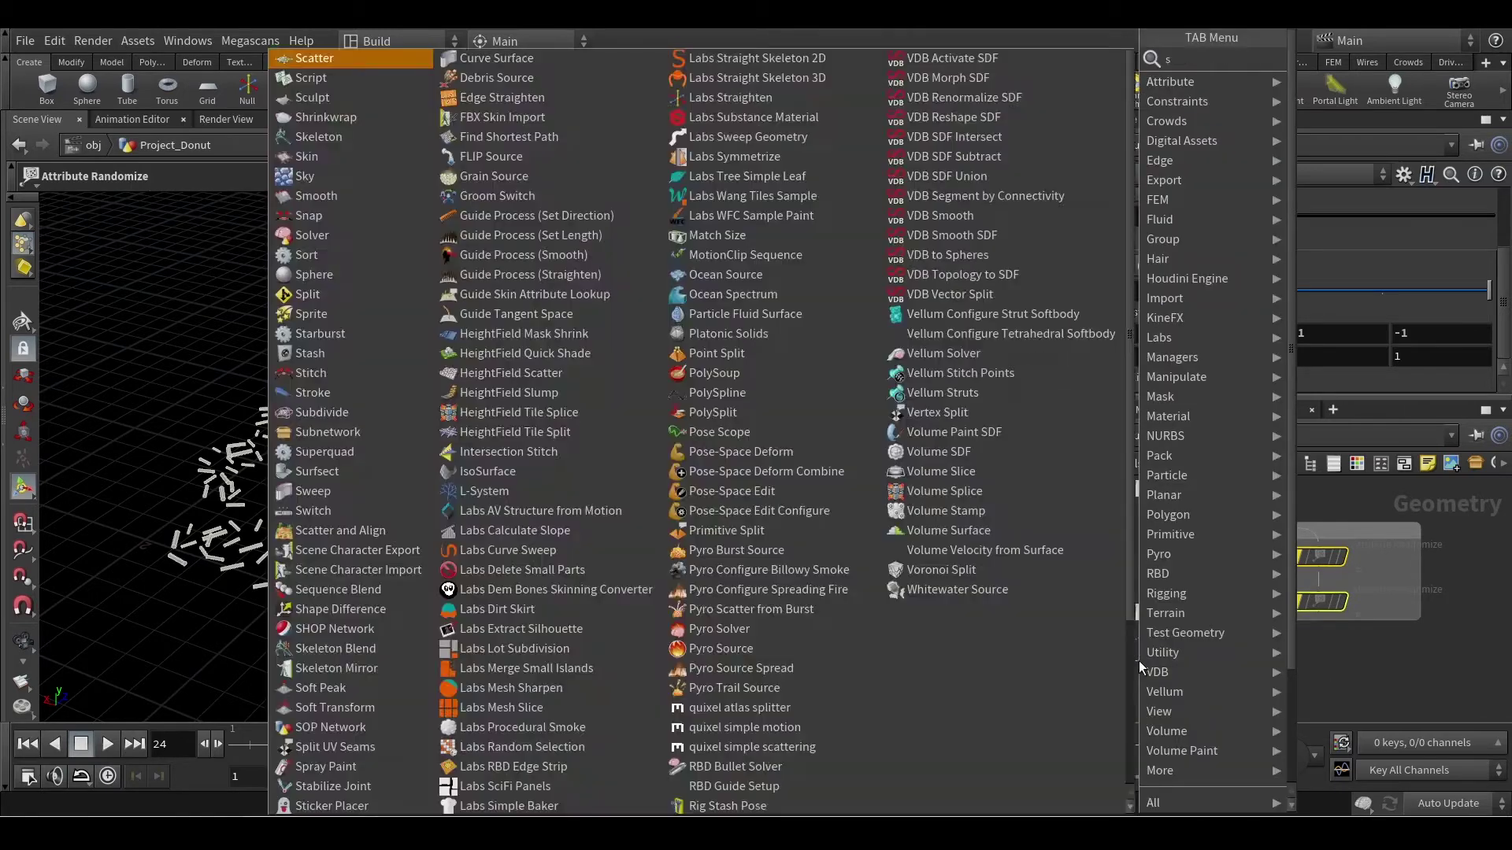
pyautogui.write('wit')
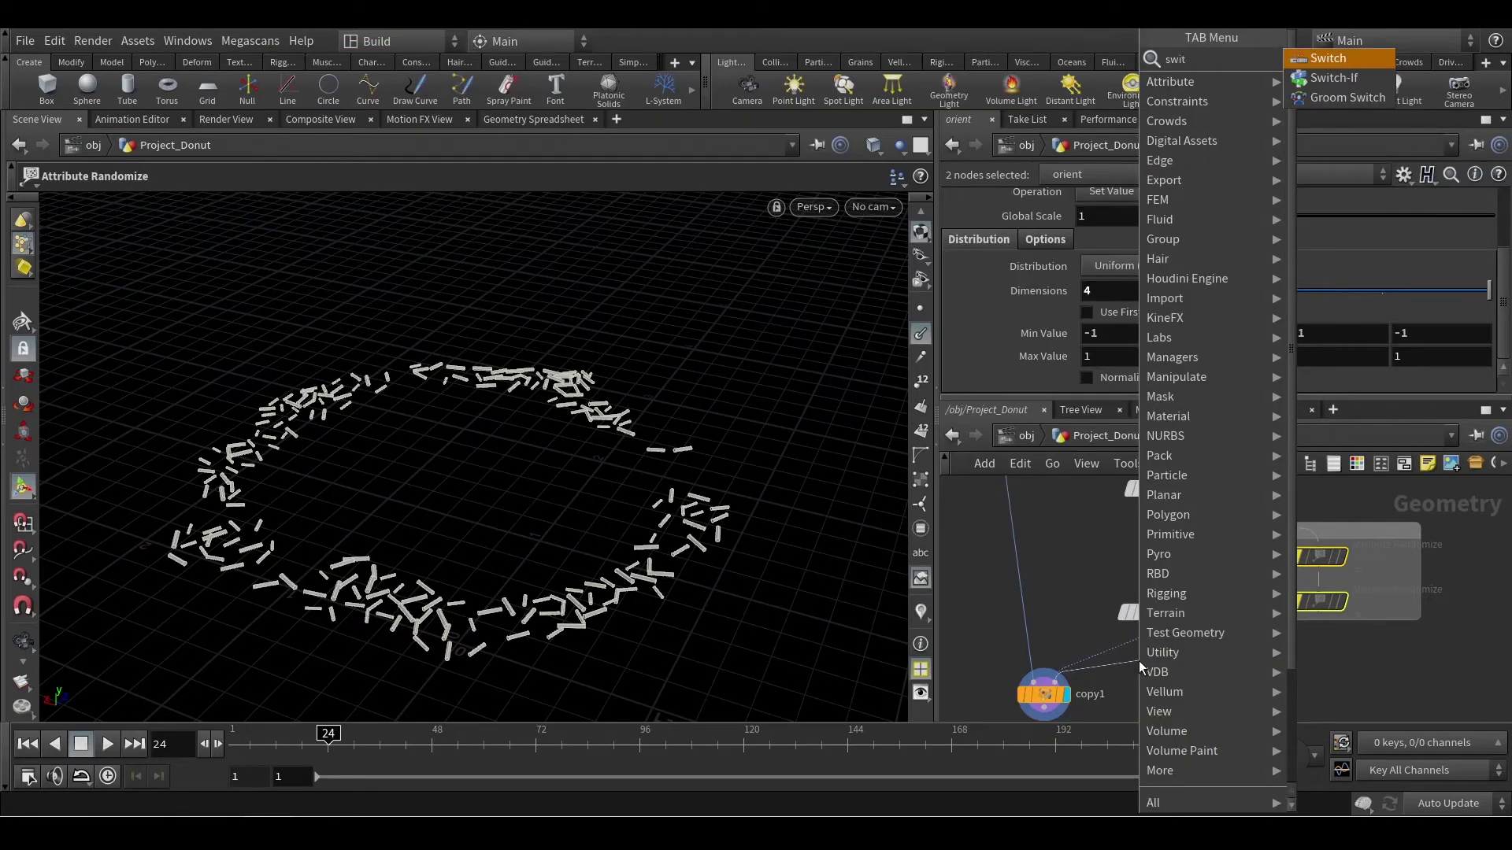
pyautogui.press('Return')
pyautogui.click(1139, 660)
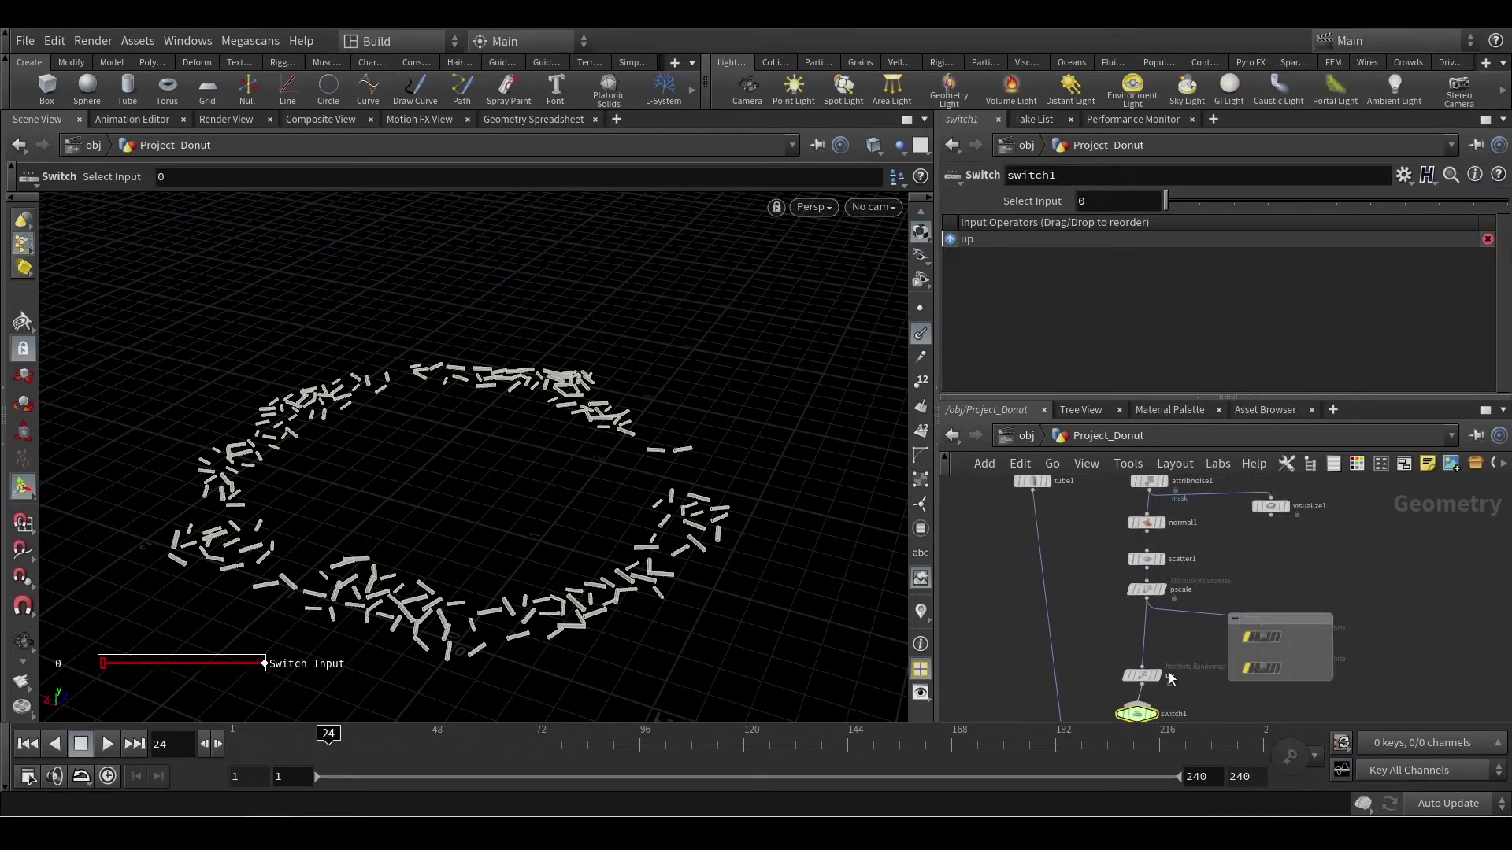
# Step: Wire rot into switch1 as its second input and re-enable the orient and rot nodes
pyautogui.moveTo(1217, 698); pyautogui.dragTo(1214, 620, button='middle')
pyautogui.click(1244, 558)
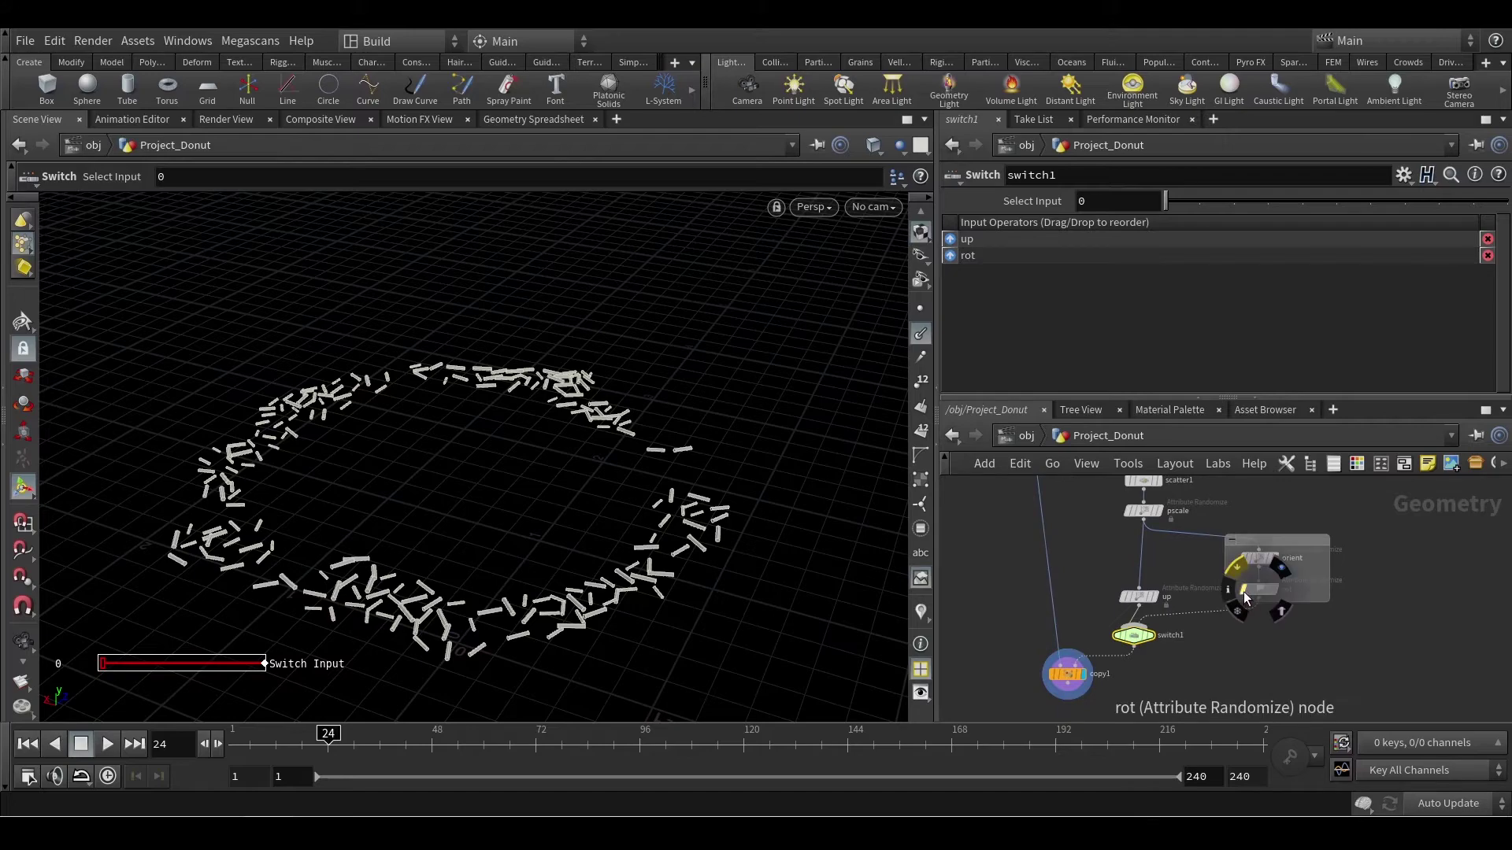
pyautogui.click(1244, 591)
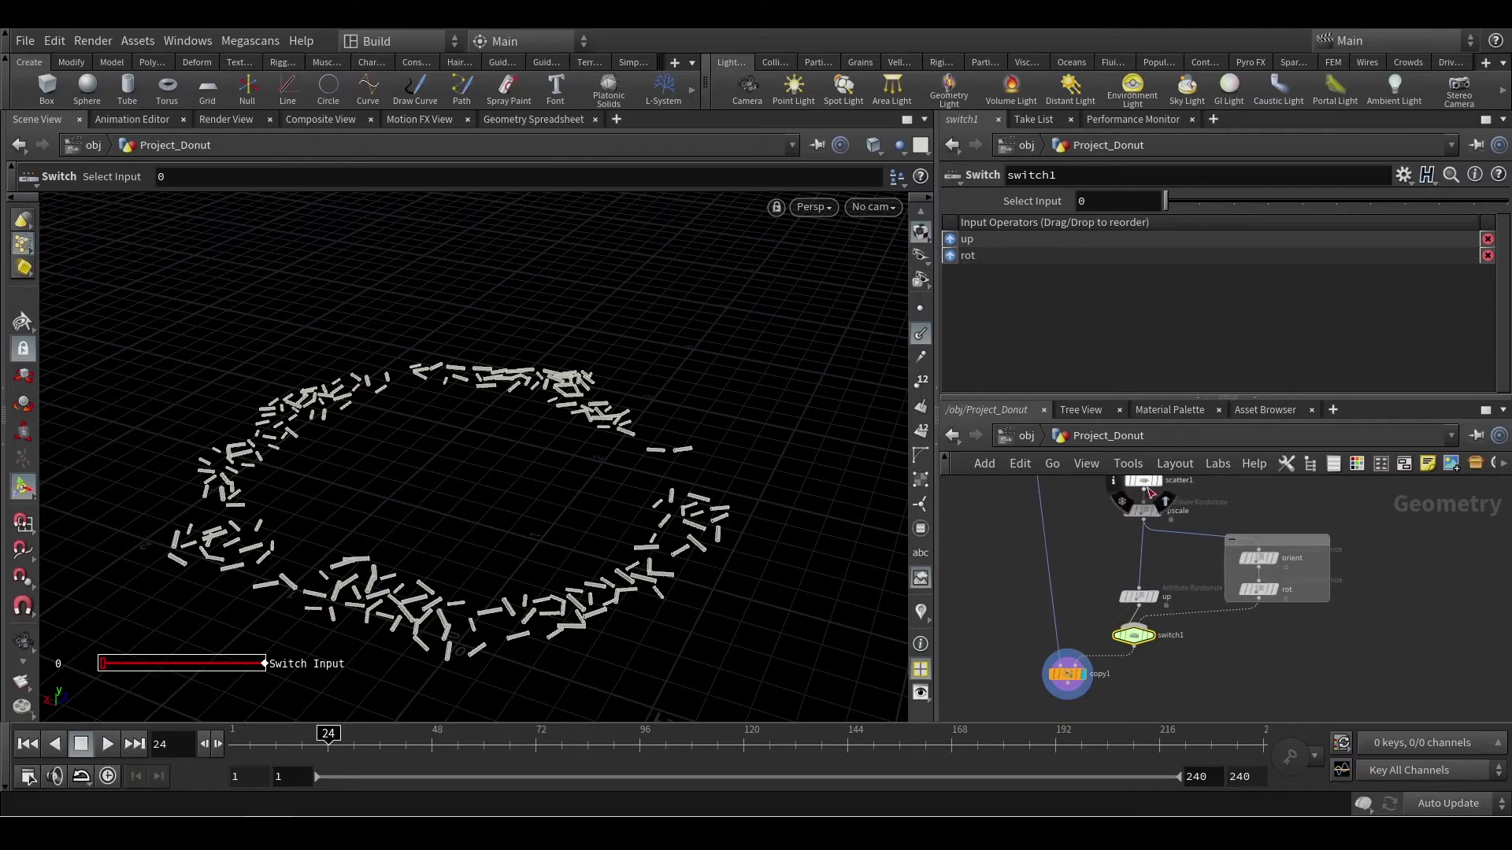
# Step: Set switch1's Select Input to 1 and back to 0 to compare the rot and up orientations of the tubes
pyautogui.click(1196, 203)
pyautogui.keyDown('alt'); pyautogui.moveTo(634, 611); pyautogui.dragTo(614, 645); pyautogui.keyUp('alt')
pyautogui.scroll(3, 1293, 587)
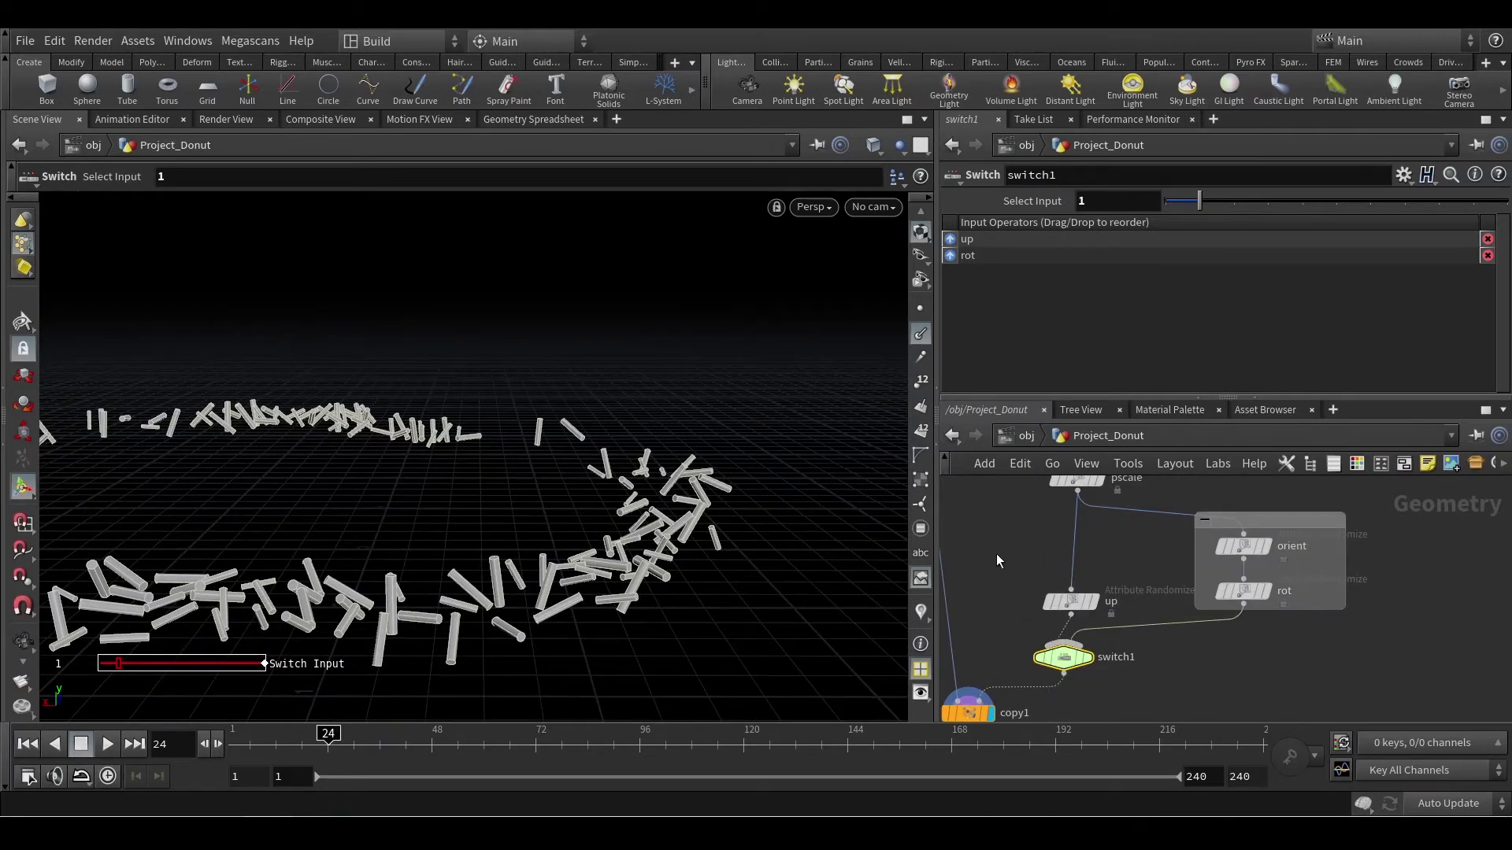
pyautogui.click(1179, 209)
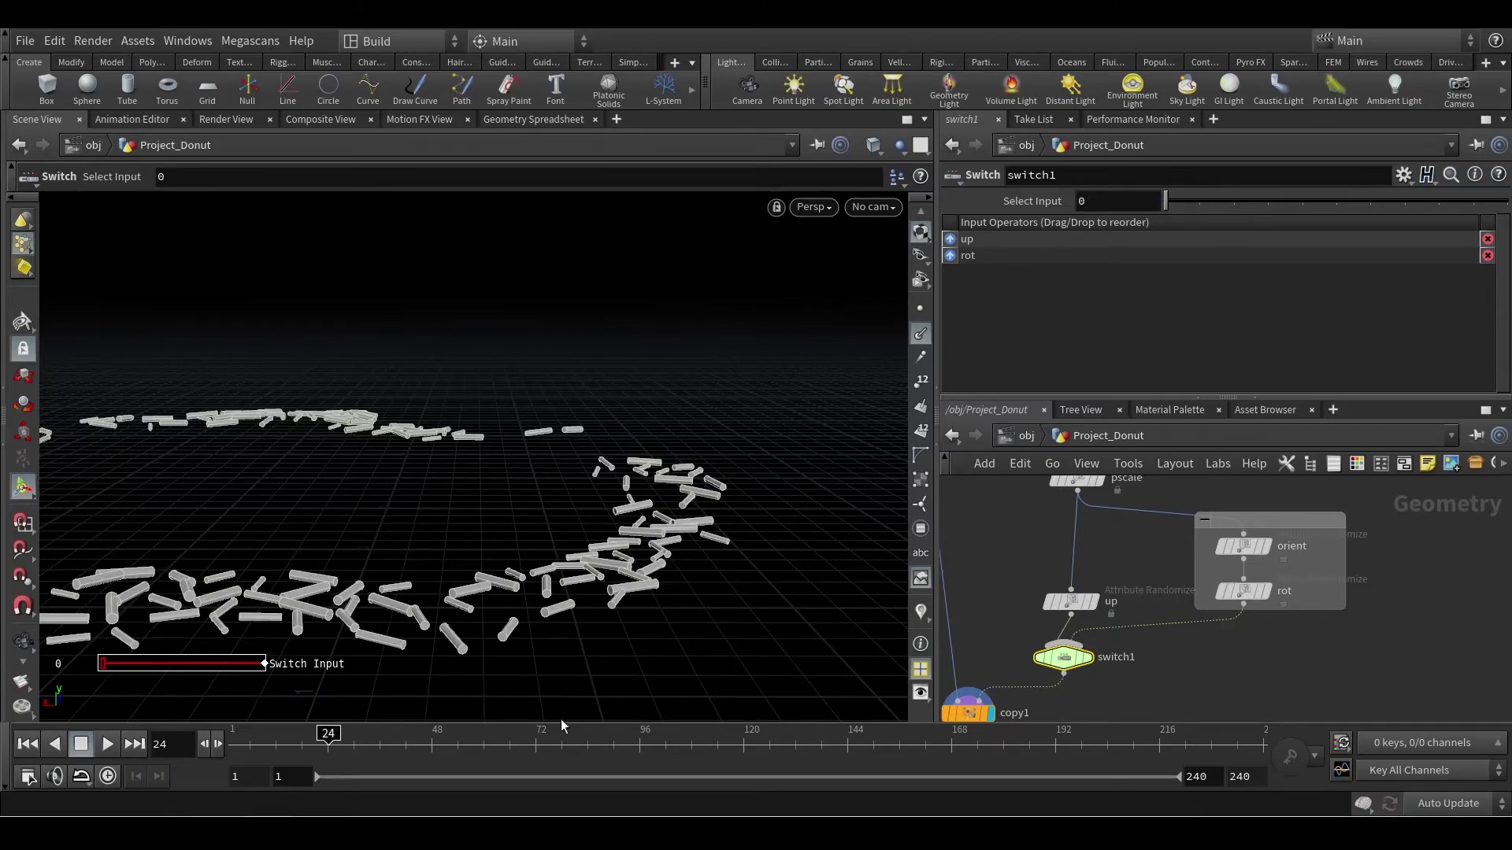
pyautogui.press('Escape')
pyautogui.moveTo(528, 647); pyautogui.dragTo(555, 508)
pyautogui.press('Return')
pyautogui.press('Escape')
pyautogui.press('Return')
# Step: Move the orient and rot network box farther from the main chain and shift the up node closer to pscale
pyautogui.moveTo(1276, 520); pyautogui.dragTo(1313, 521)
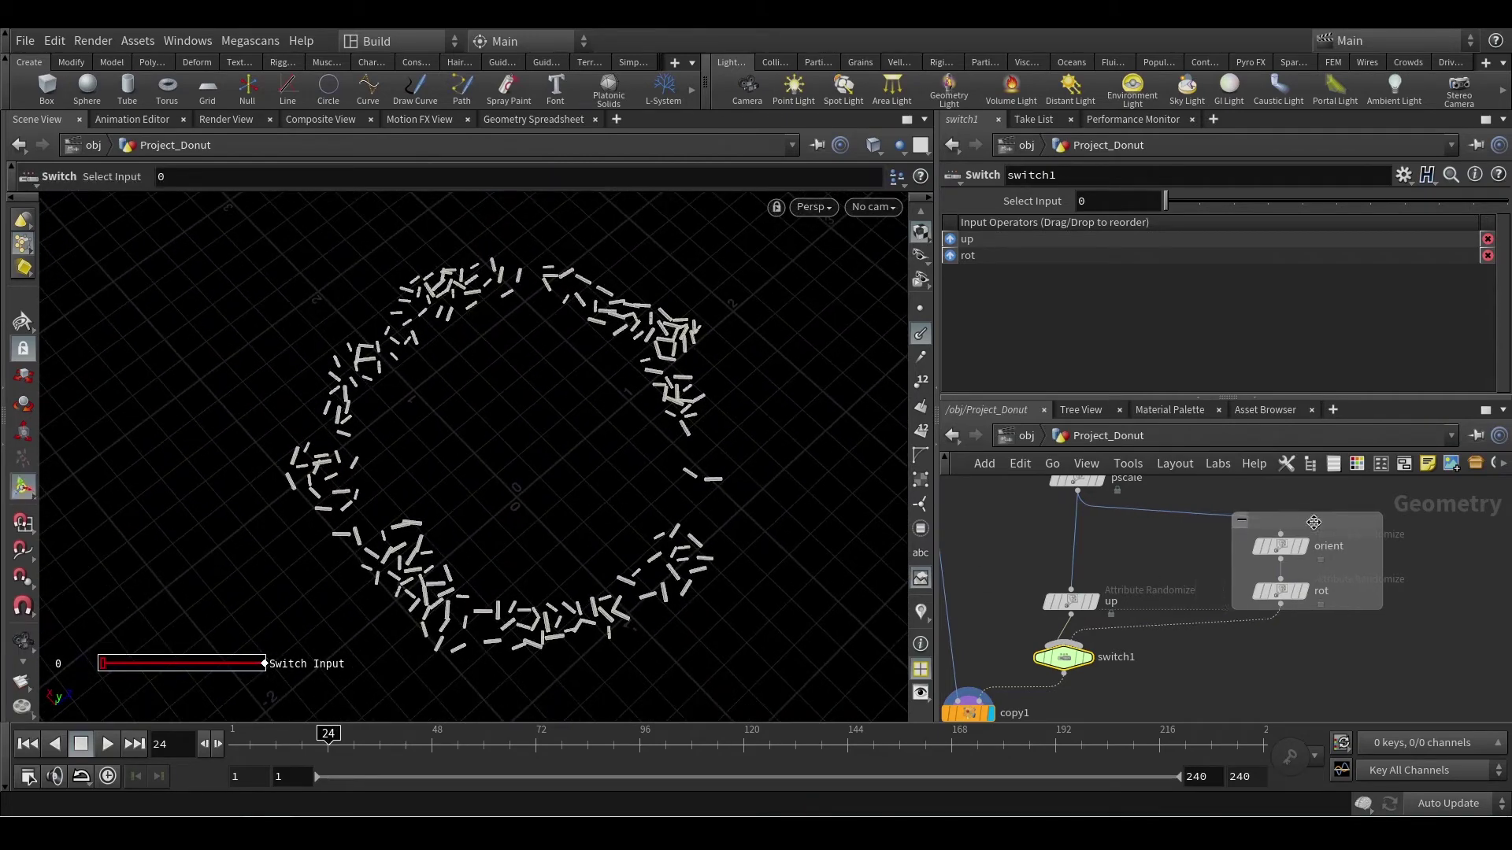
pyautogui.moveTo(1116, 559); pyautogui.dragTo(1127, 592, button='middle')
pyautogui.moveTo(1081, 635); pyautogui.dragTo(1082, 603)
pyautogui.moveTo(1180, 626); pyautogui.dragTo(1109, 656, button='middle')
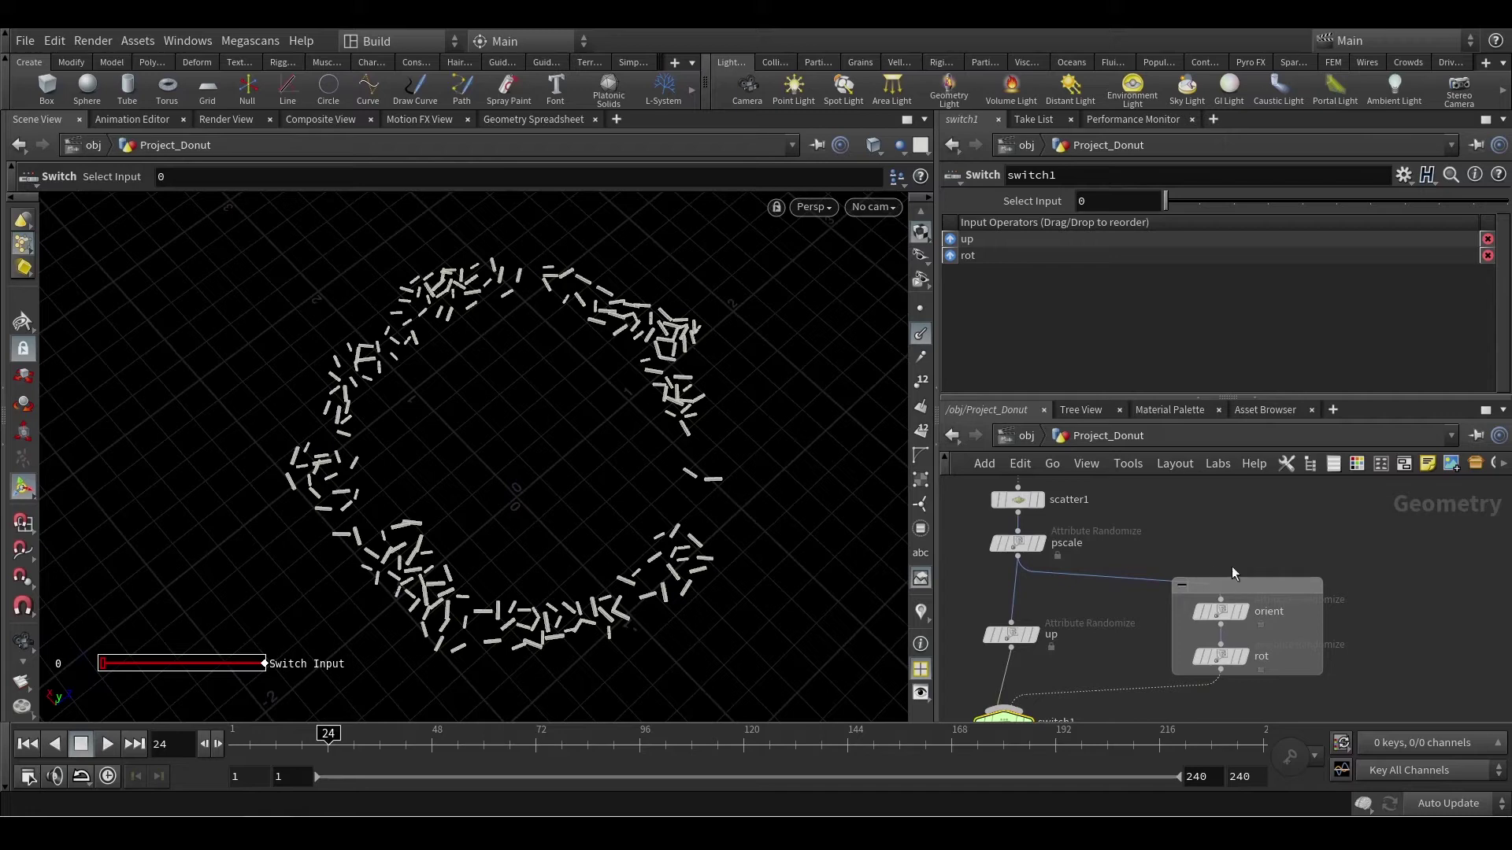
pyautogui.moveTo(1196, 558); pyautogui.dragTo(1227, 587, button='middle')
pyautogui.scroll(-2, 1228, 587)
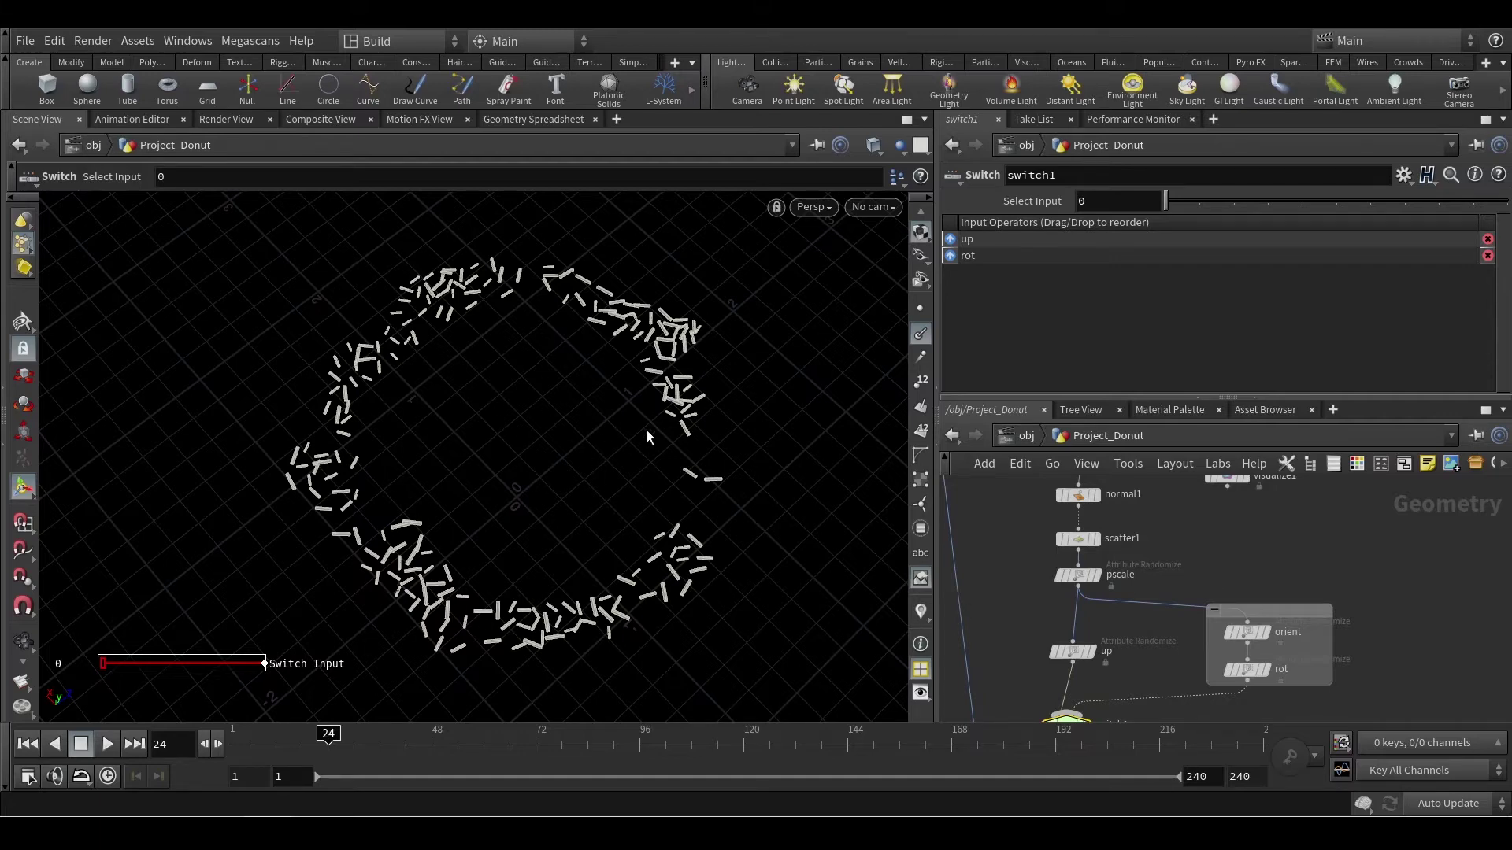
pyautogui.scroll(-4, 1193, 561)
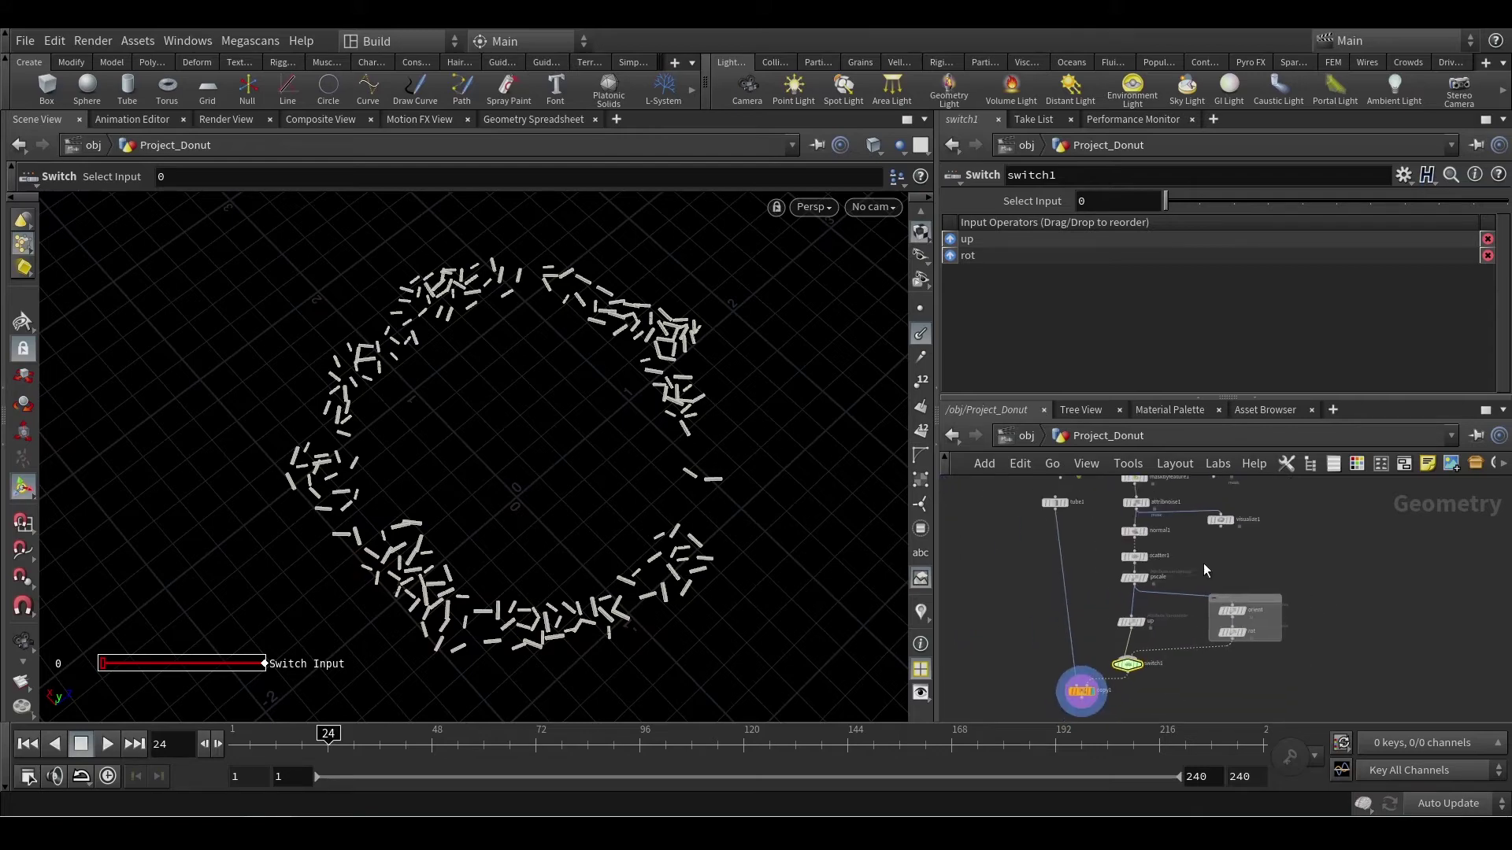
pyautogui.keyDown('alt'); pyautogui.moveTo(704, 547); pyautogui.dragTo(743, 537); pyautogui.keyUp('alt')
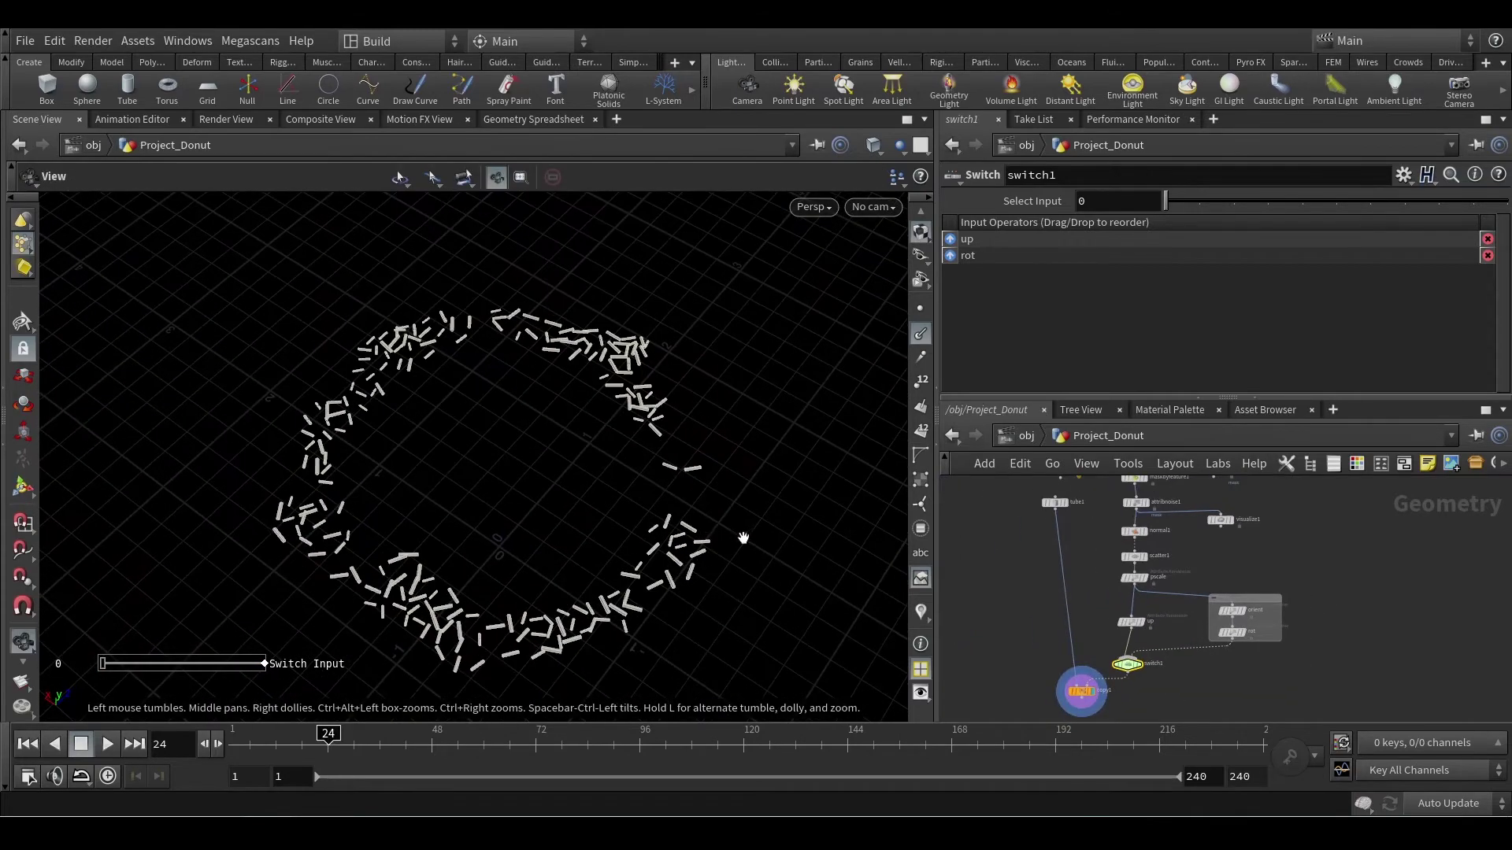
pyautogui.scroll(3, 1148, 596)
pyautogui.moveTo(1178, 660); pyautogui.dragTo(1202, 639, button='middle')
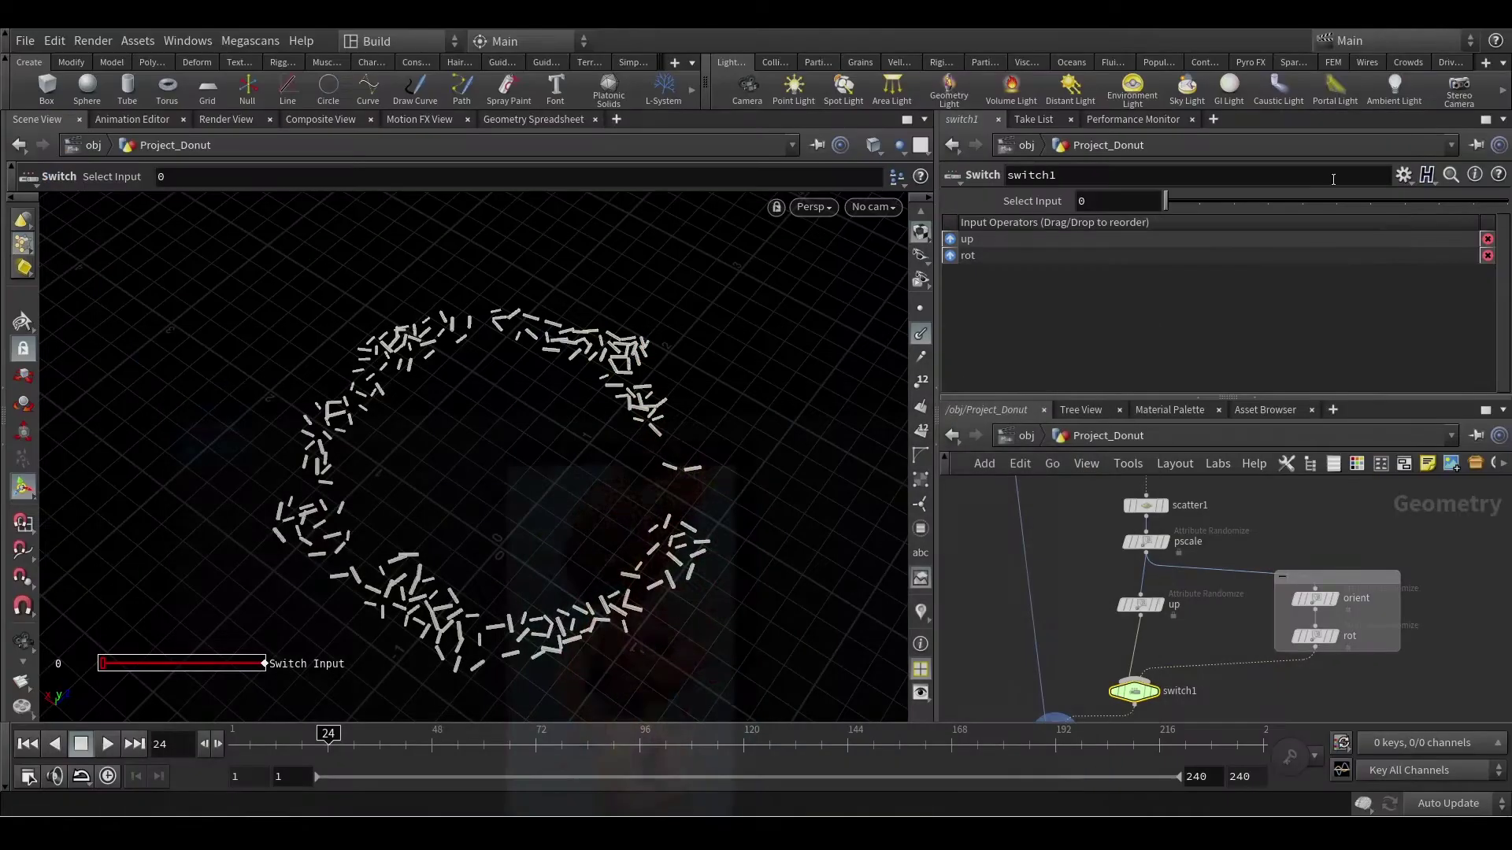
# Step: Insert an Attribute Randomize node between up and switch1 and align it under up
pyautogui.scroll(2, 1145, 644)
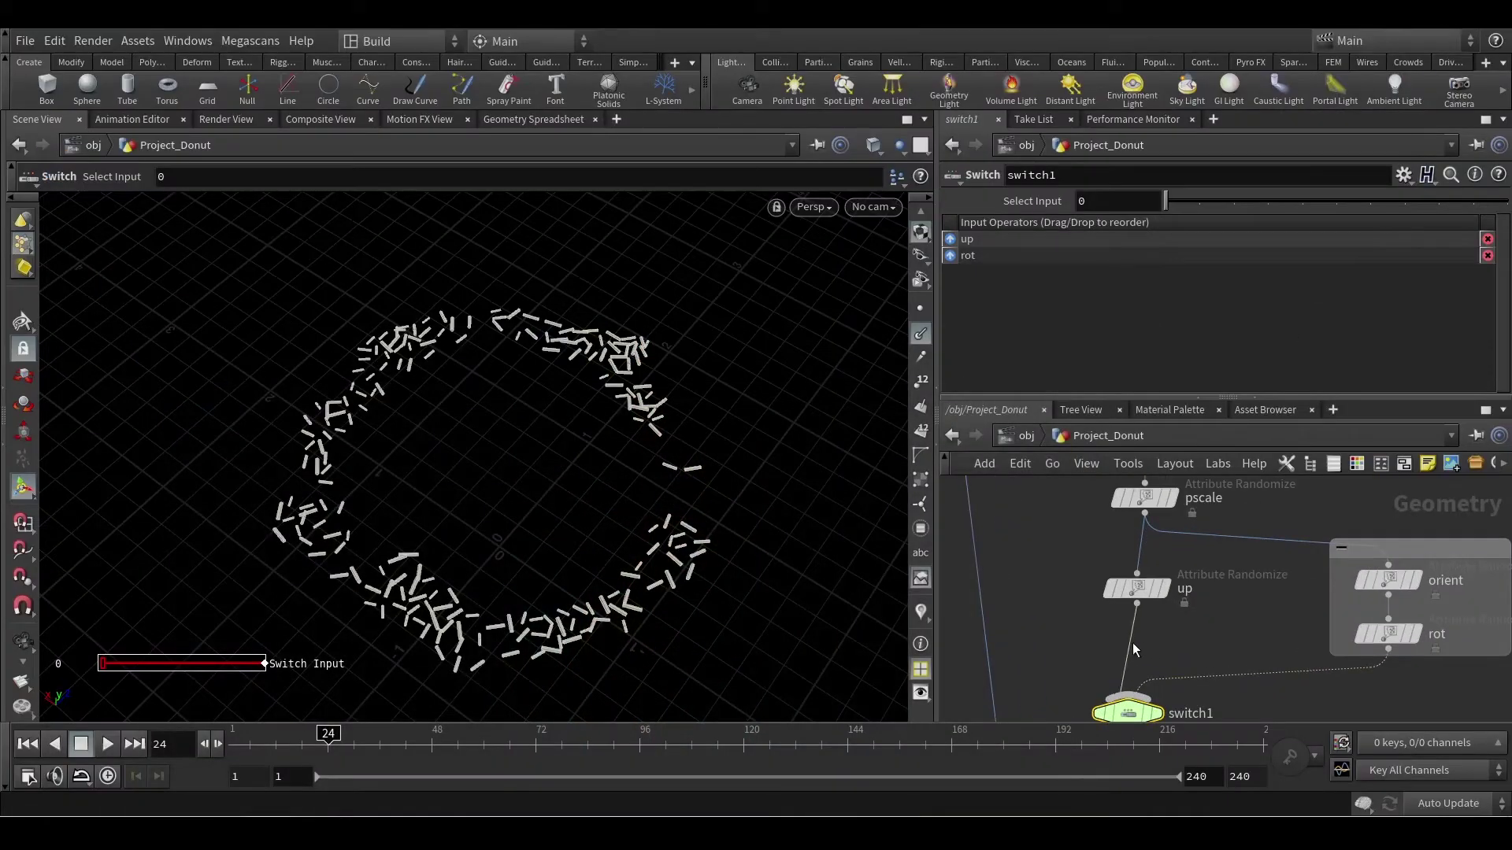
pyautogui.click(1132, 643)
pyautogui.press('Tab')
pyautogui.write('atr')
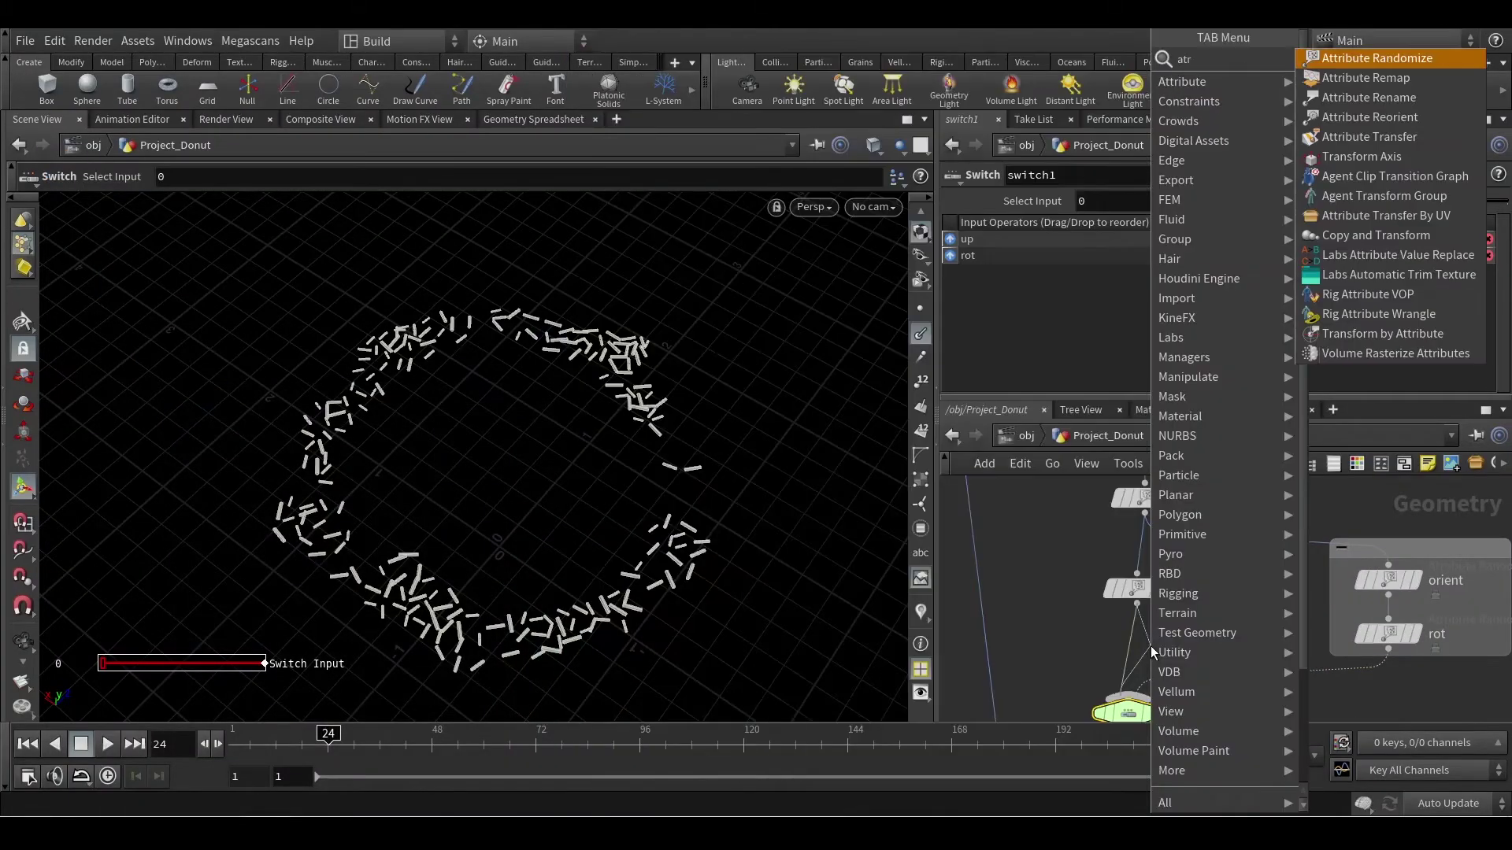
pyautogui.press('Return')
pyautogui.click(1151, 646)
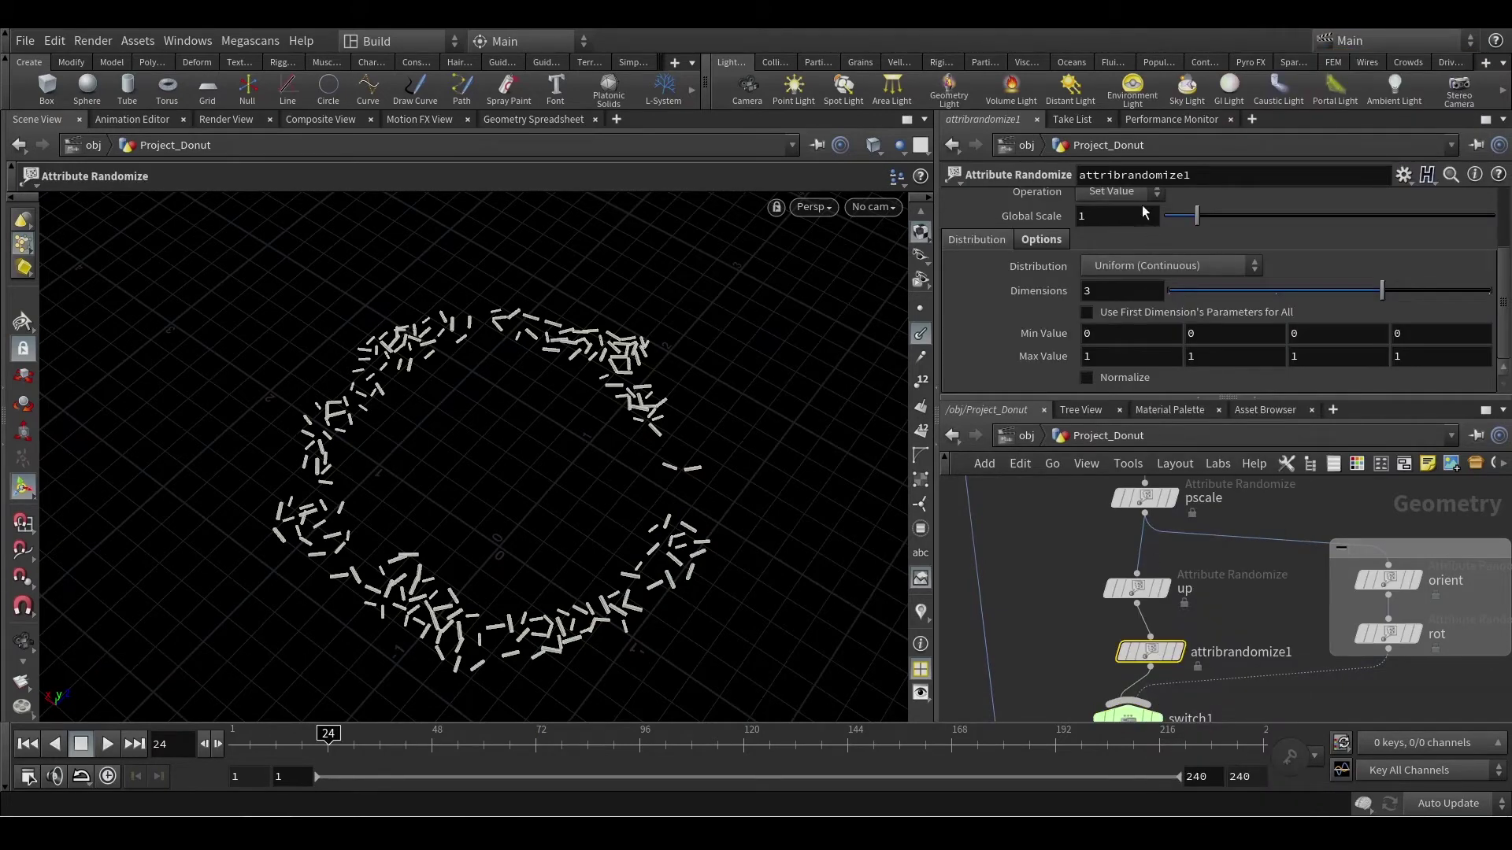
pyautogui.scroll(3, 1145, 211)
pyautogui.scroll(-3, 1172, 272)
pyautogui.moveTo(1147, 655); pyautogui.dragTo(1133, 650)
# Step: Check the point attributes of attribrandomize1 and copy1, and enable Use Template Point Attributes on copy1
pyautogui.moveTo(1068, 687); pyautogui.dragTo(1094, 526, button='middle')
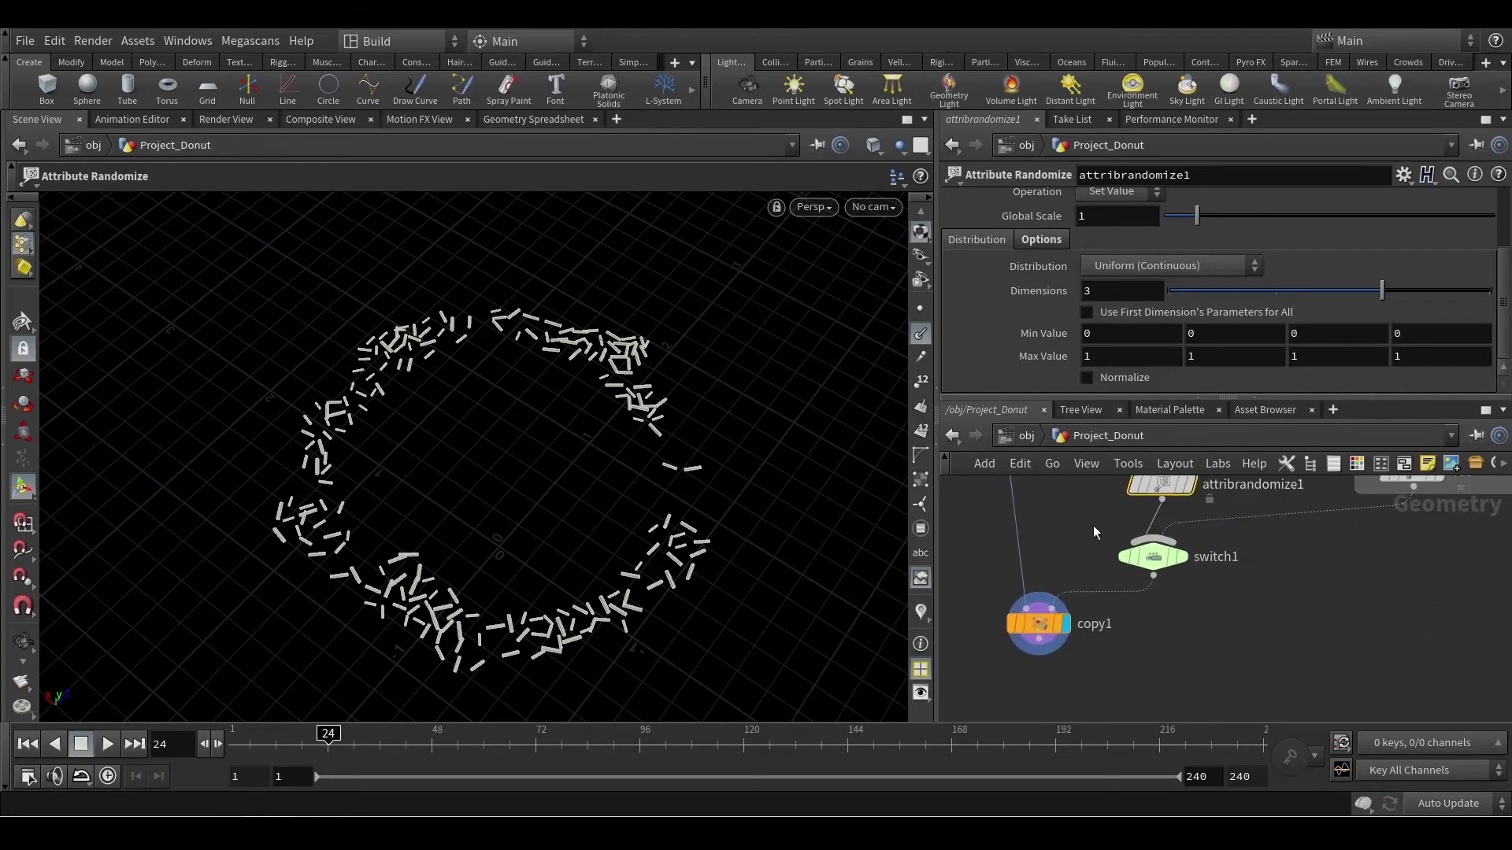
pyautogui.click(1022, 623)
pyautogui.scroll(6, 1345, 318)
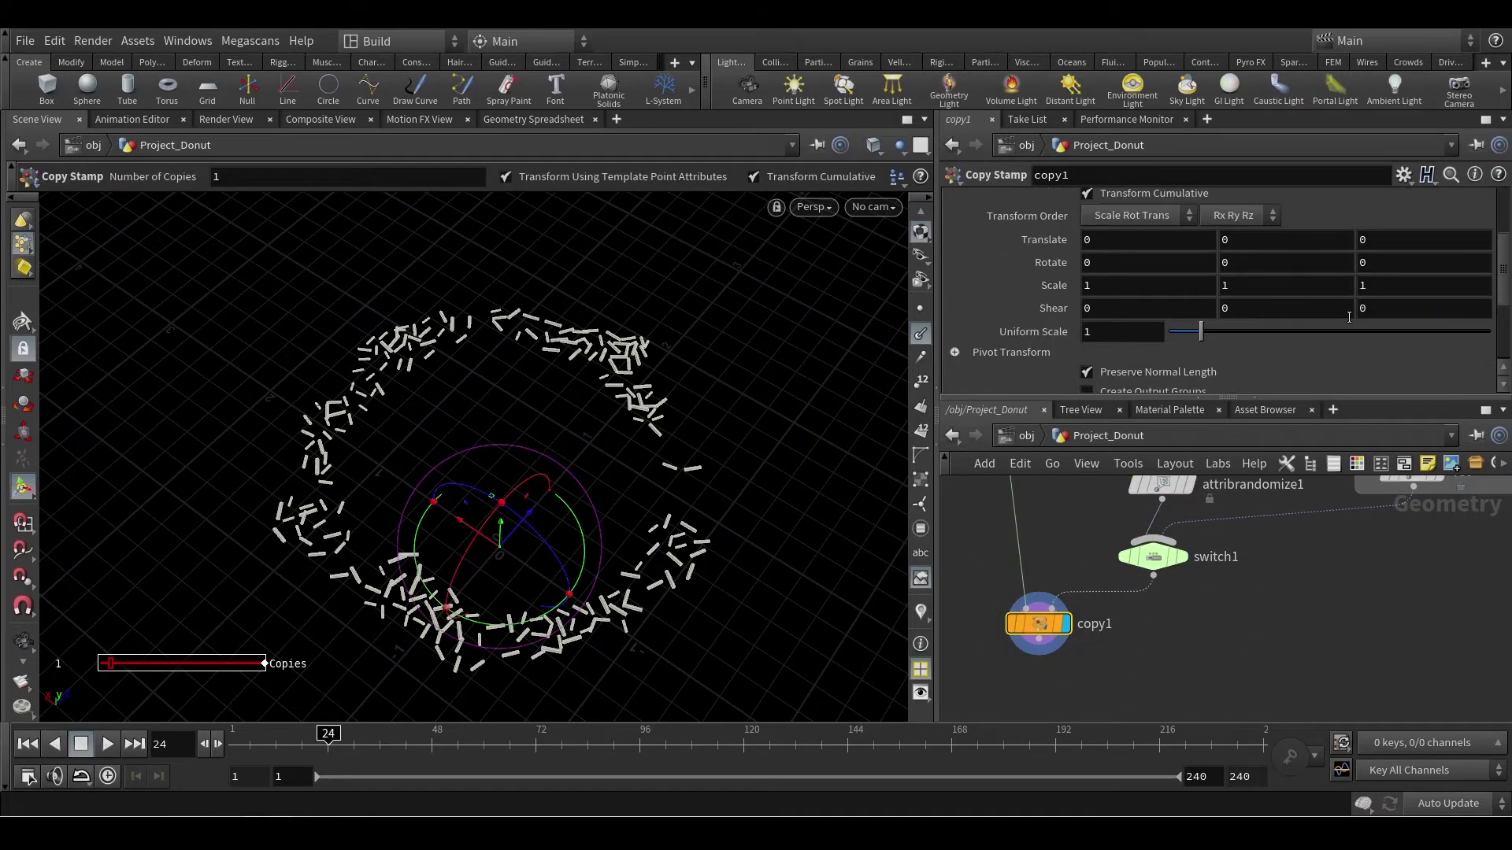
pyautogui.scroll(1, 1003, 230)
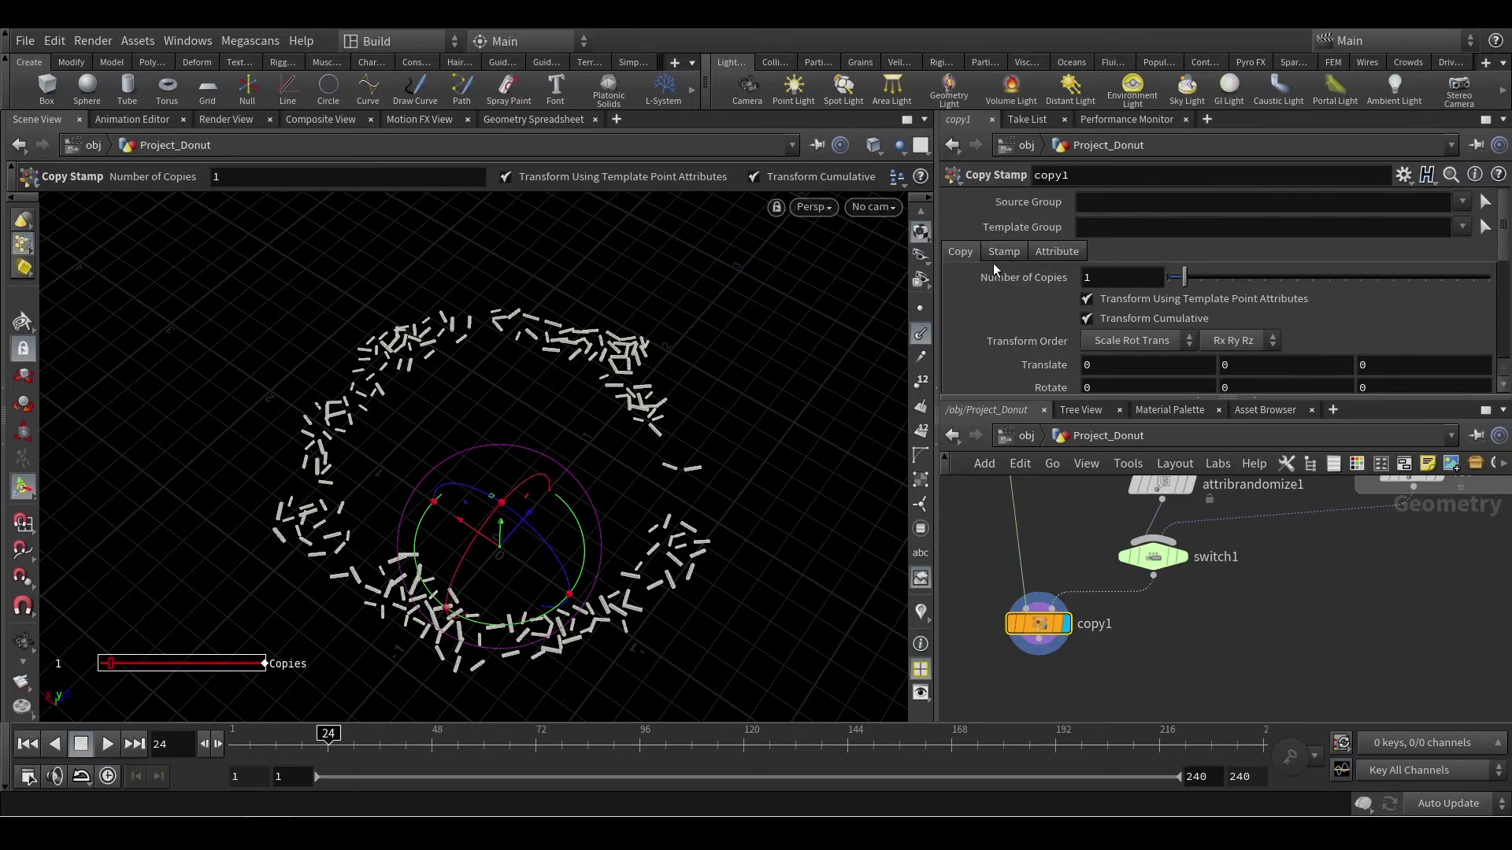
pyautogui.click(1056, 254)
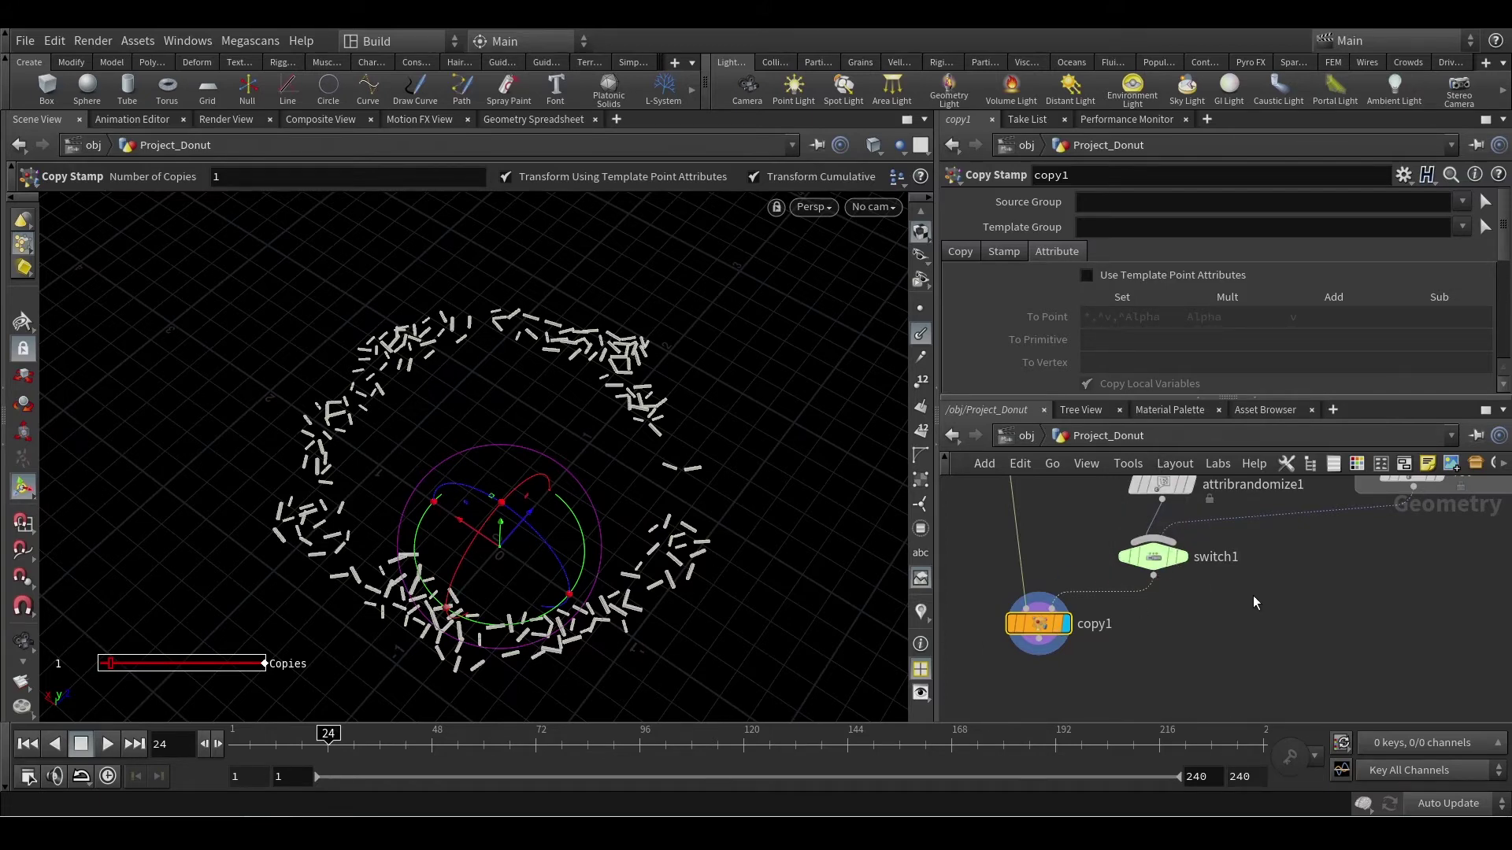
pyautogui.middleClick(1165, 545)
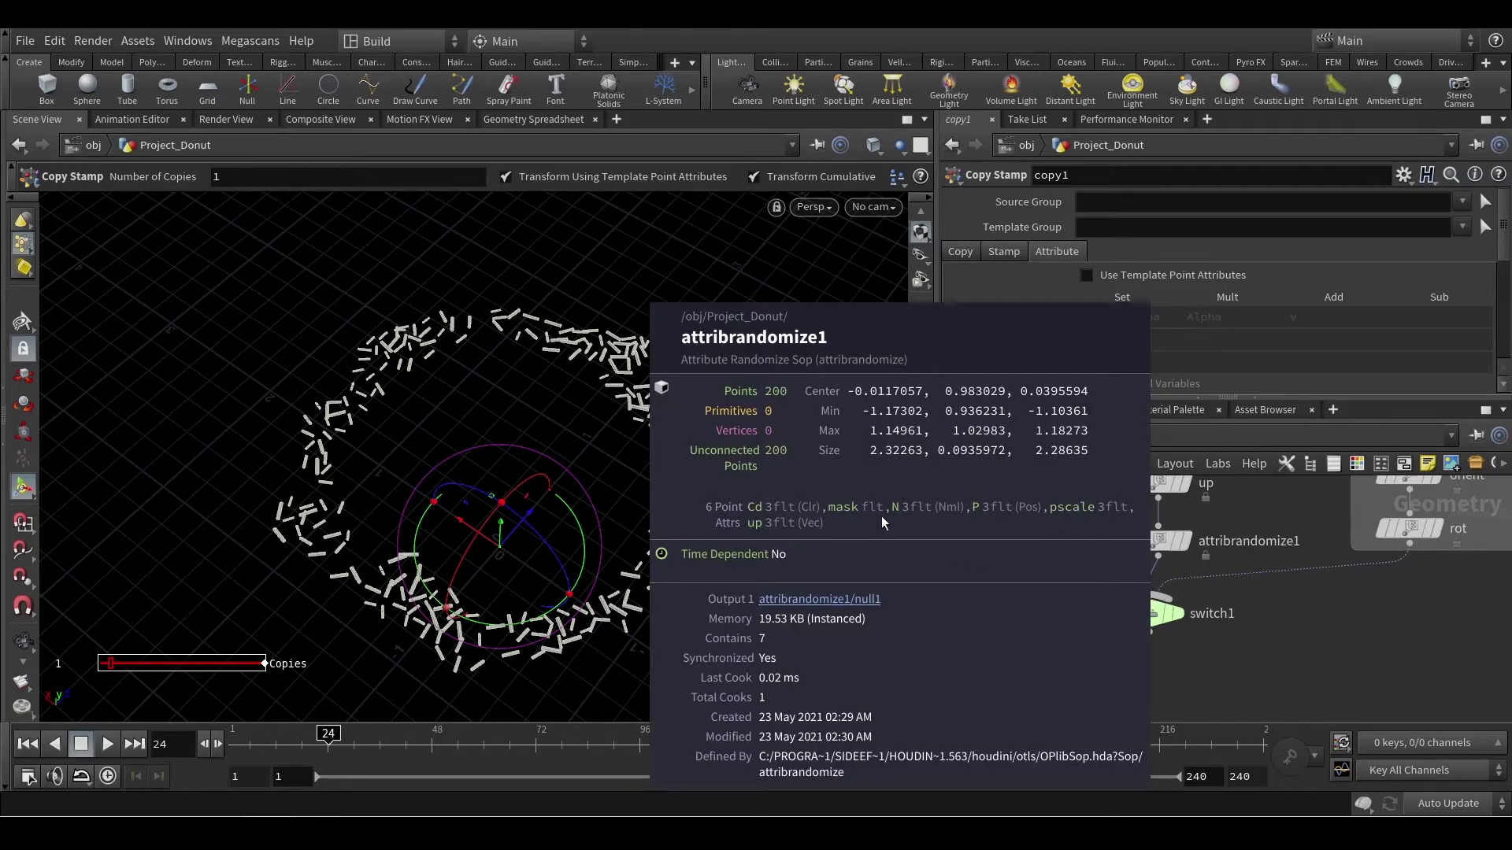
pyautogui.moveTo(1178, 670); pyautogui.dragTo(1226, 585, button='middle')
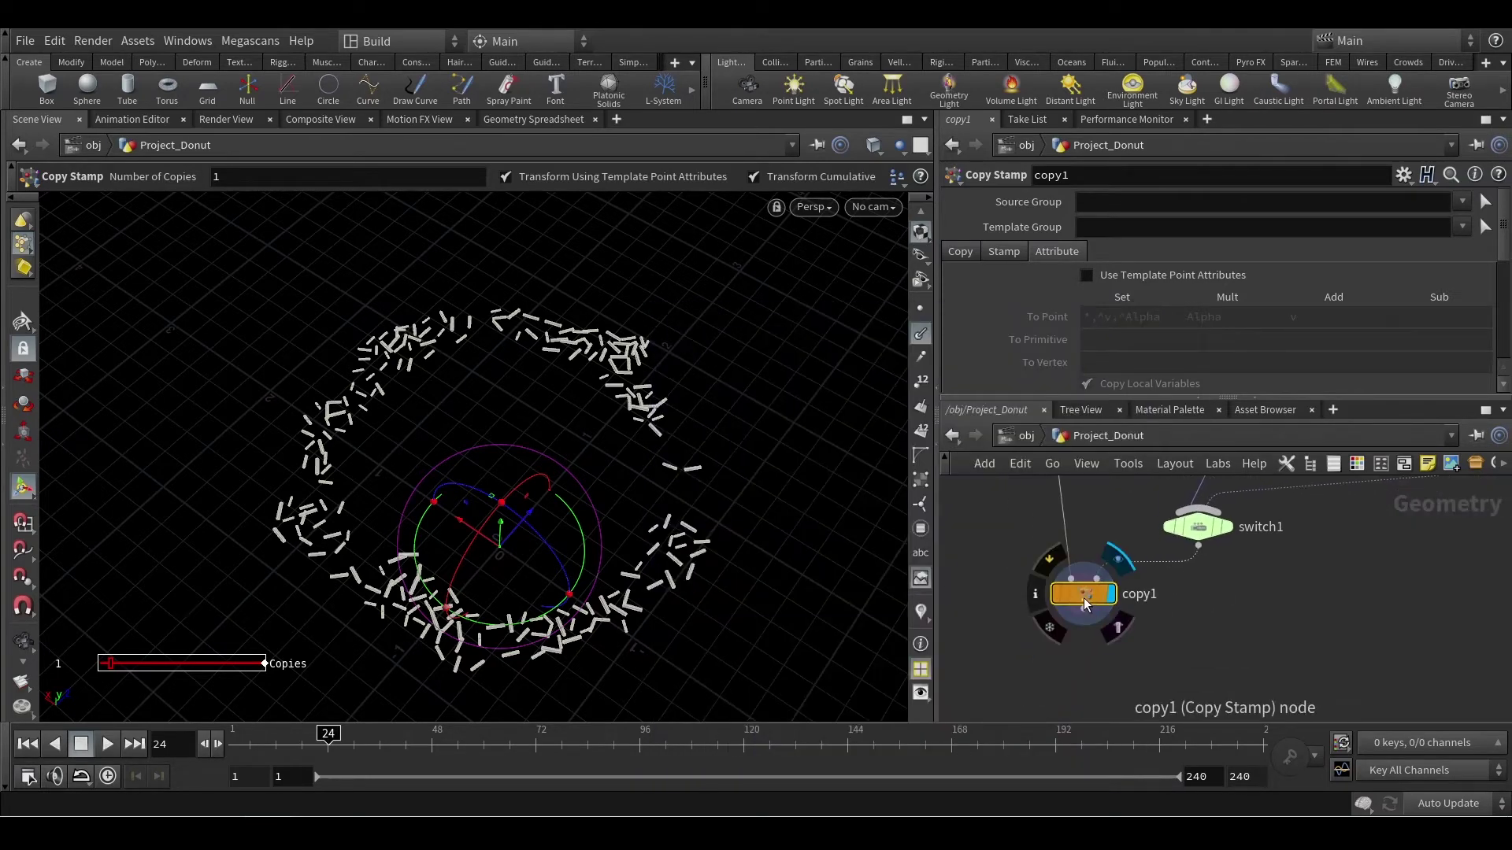
pyautogui.click(1035, 594)
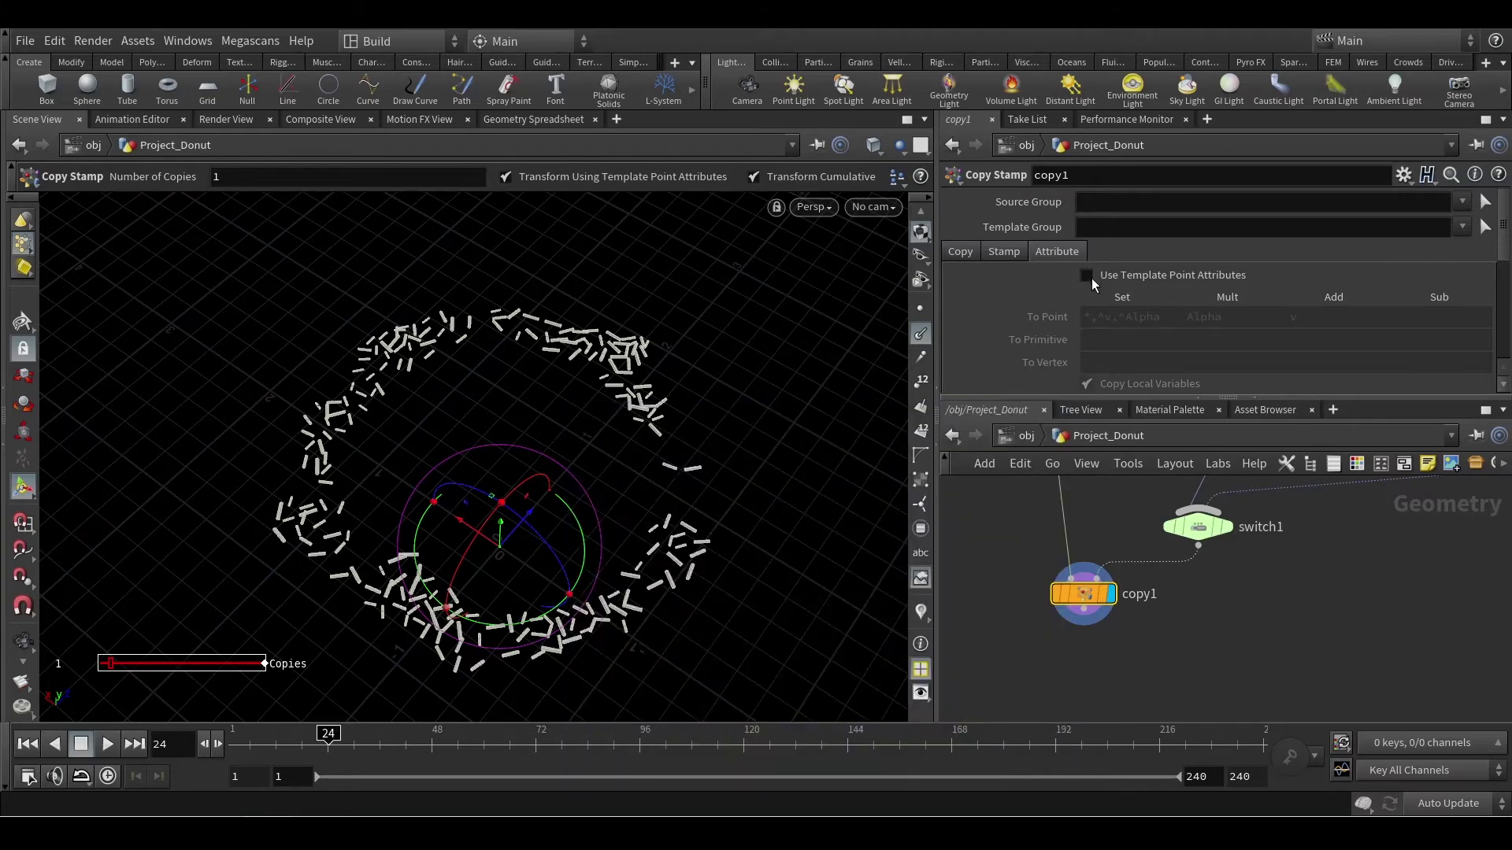
pyautogui.click(1088, 275)
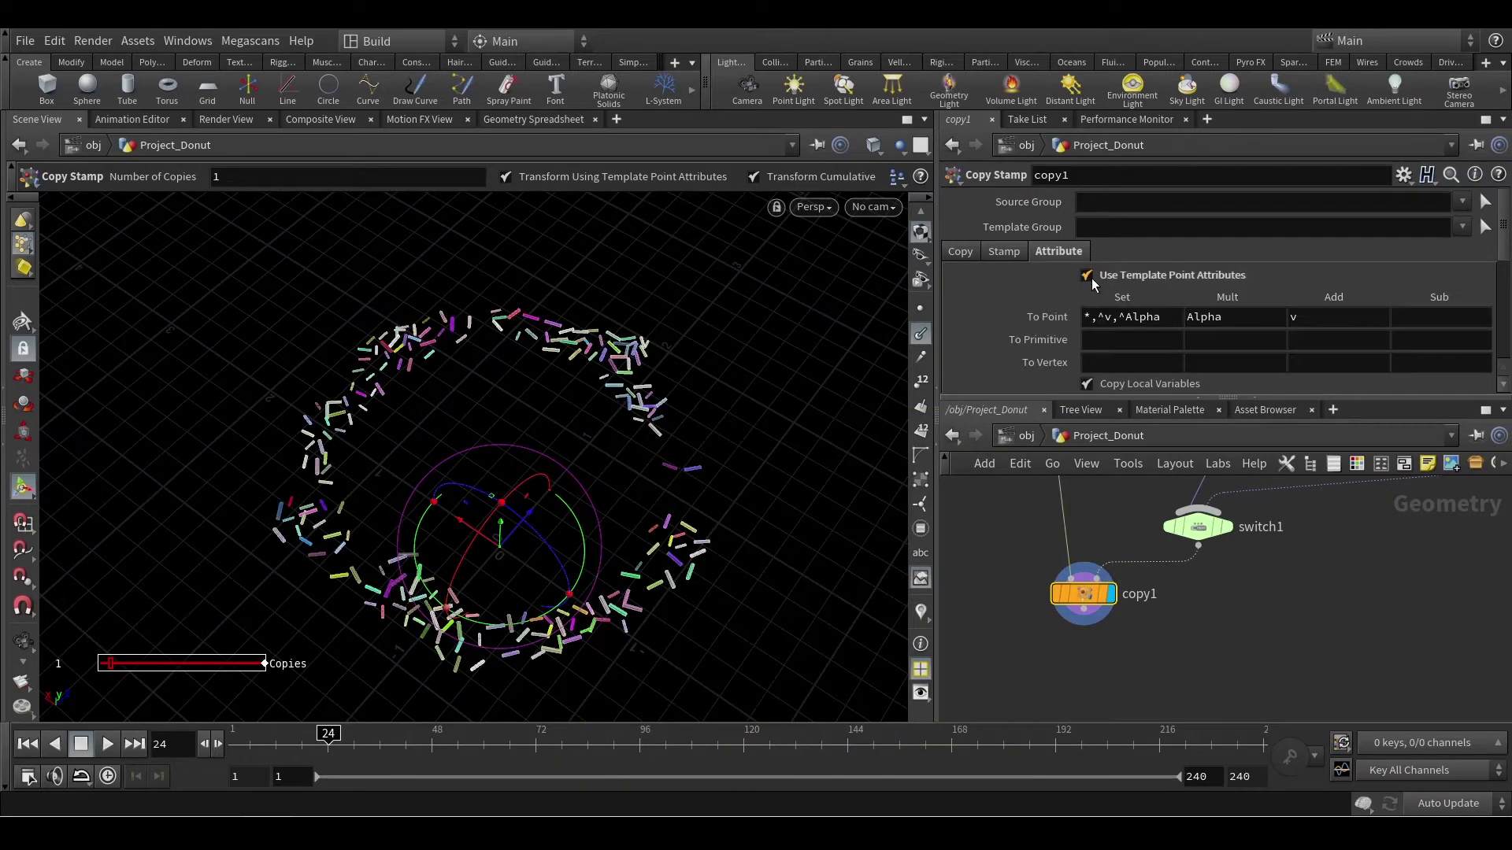
# Step: Inspect copy1's node info for the point attributes carried over to the copied tubes
pyautogui.middleClick(1083, 596)
pyautogui.moveTo(1252, 590); pyautogui.dragTo(1175, 689, button='middle')
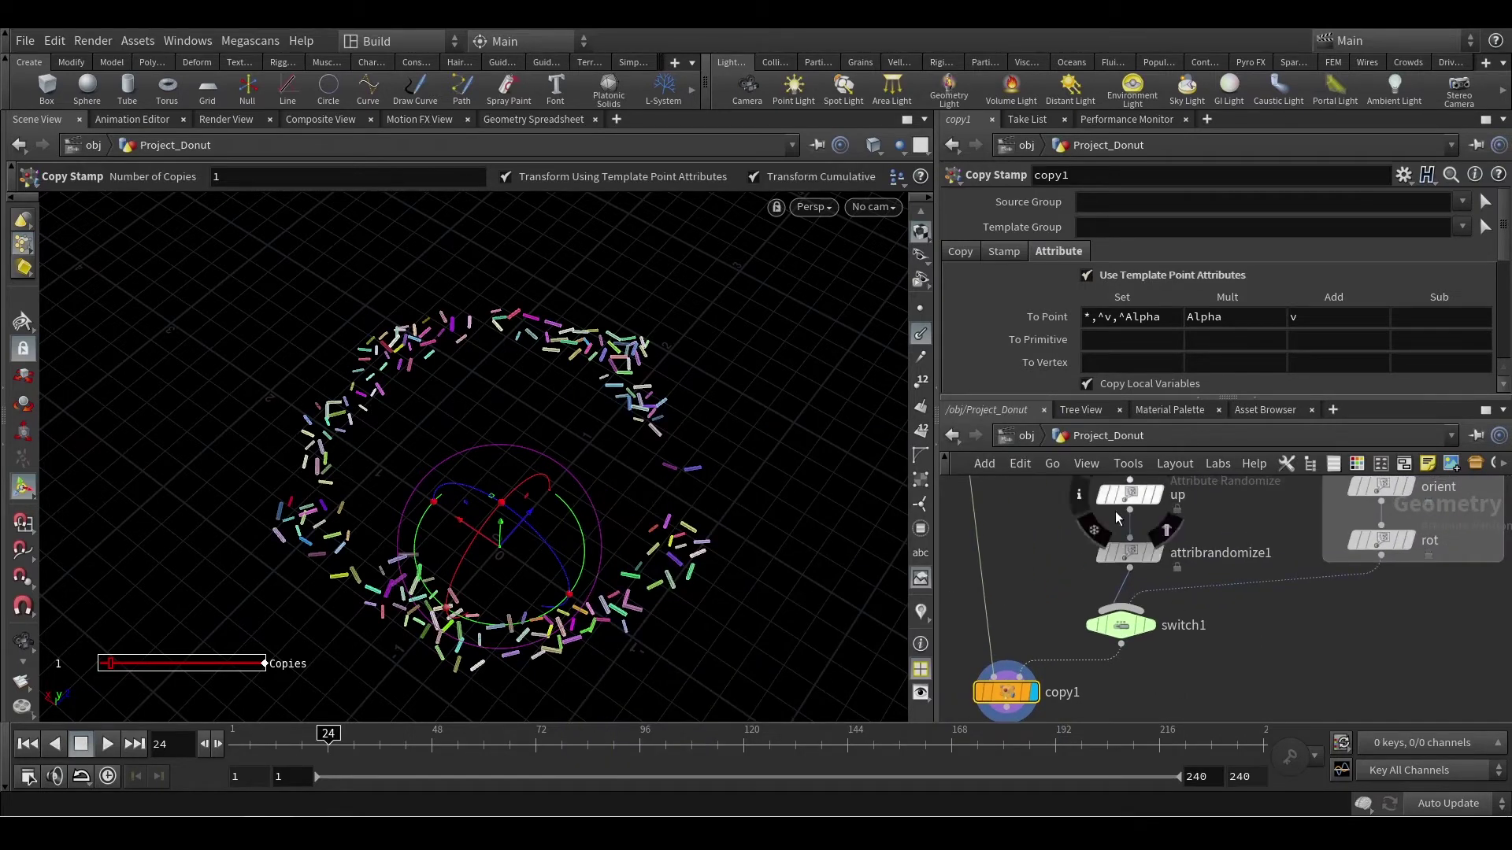
pyautogui.scroll(-5, 1070, 606)
pyautogui.moveTo(1063, 518); pyautogui.dragTo(1051, 579, button='middle')
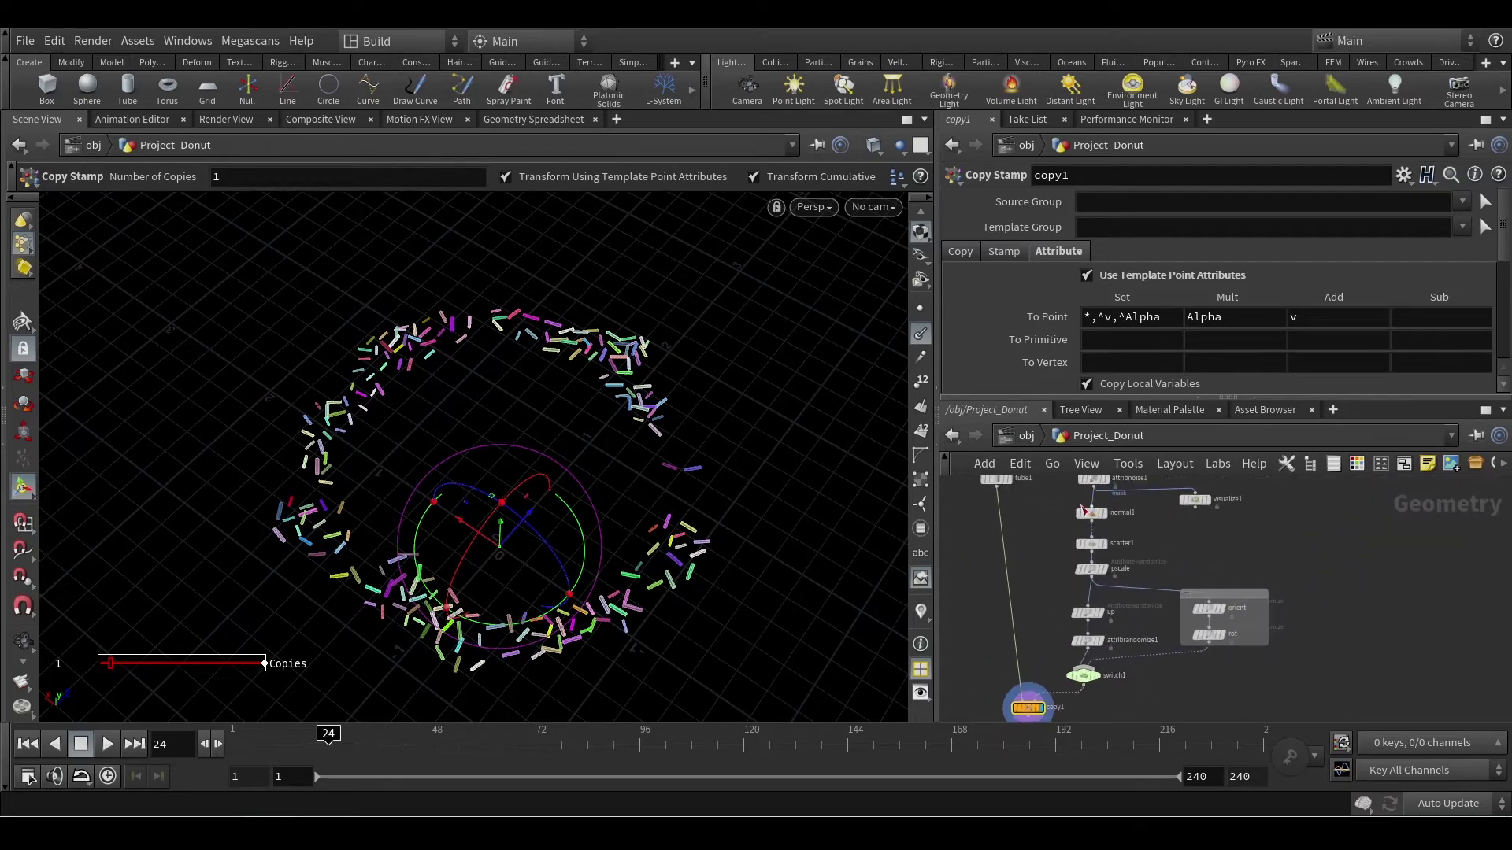
pyautogui.scroll(5, 1024, 634)
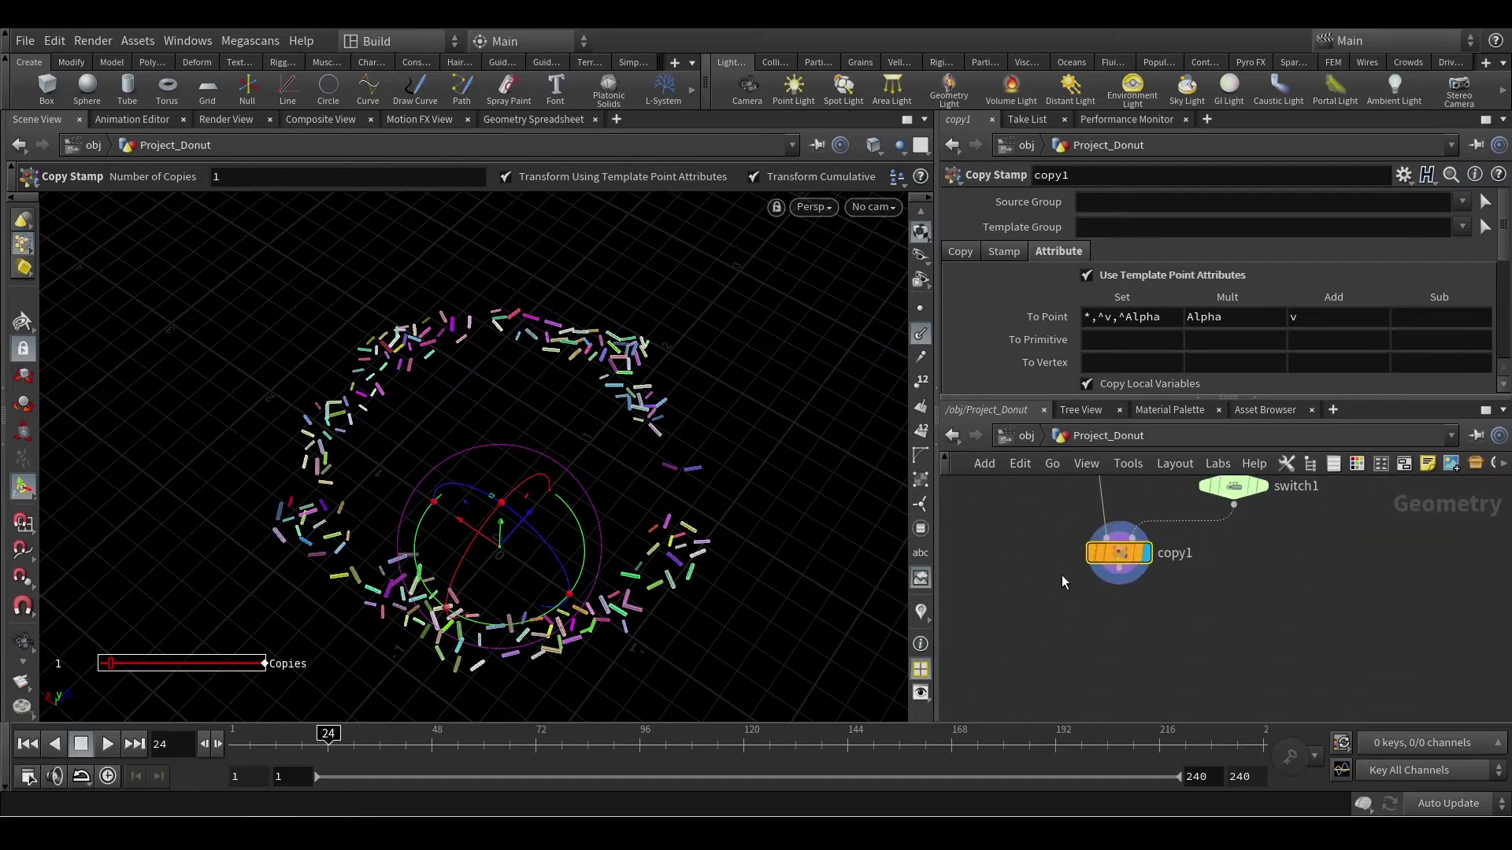
pyautogui.middleClick(1115, 562)
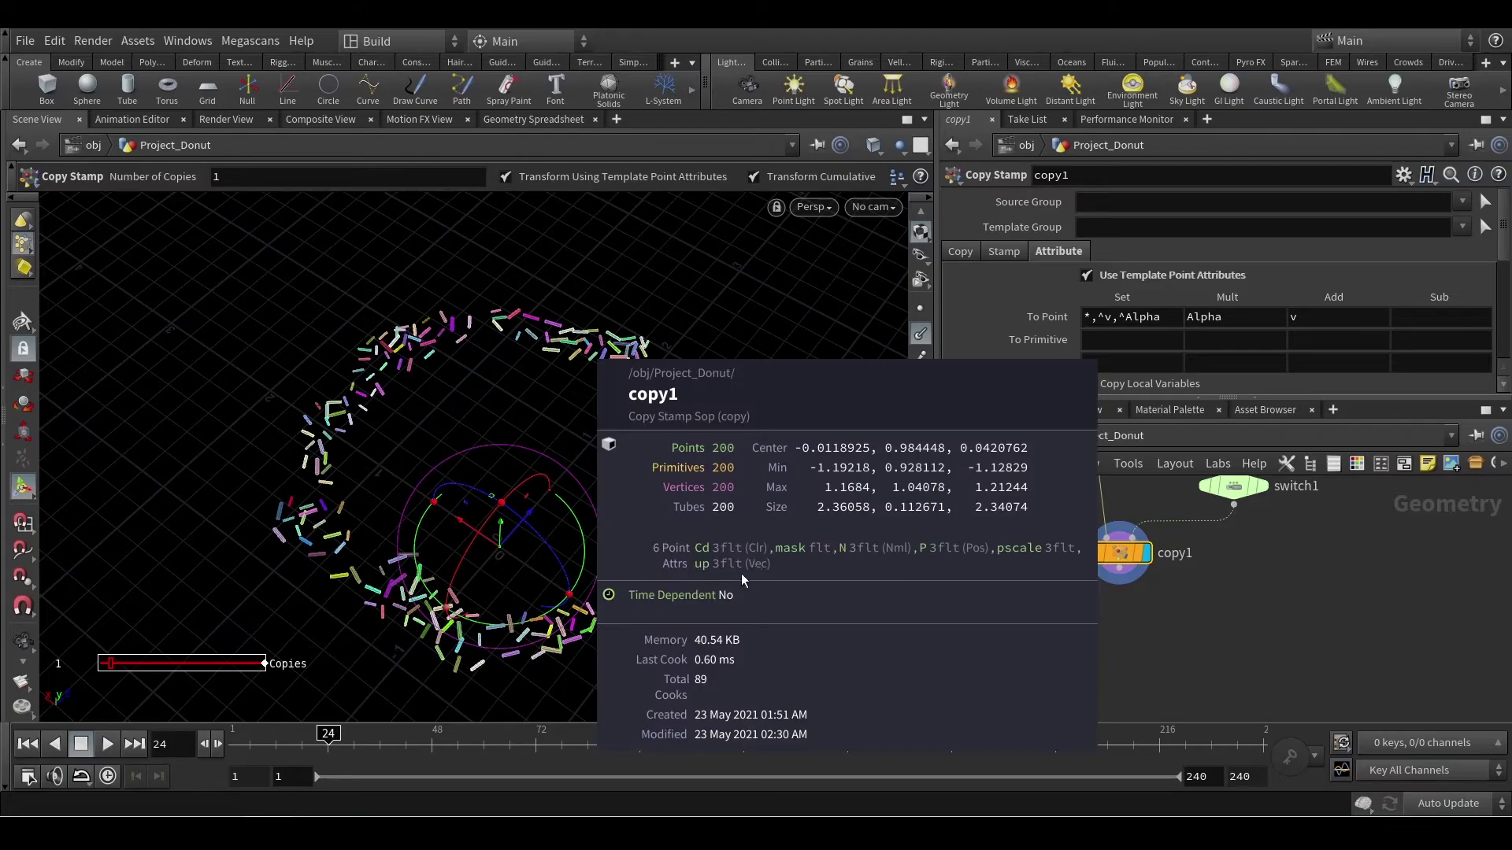
pyautogui.press('Escape')
# Step: Turn on the template flag of merge1 to show the iced donut beneath the sprinkles
pyautogui.moveTo(674, 601); pyautogui.dragTo(683, 528)
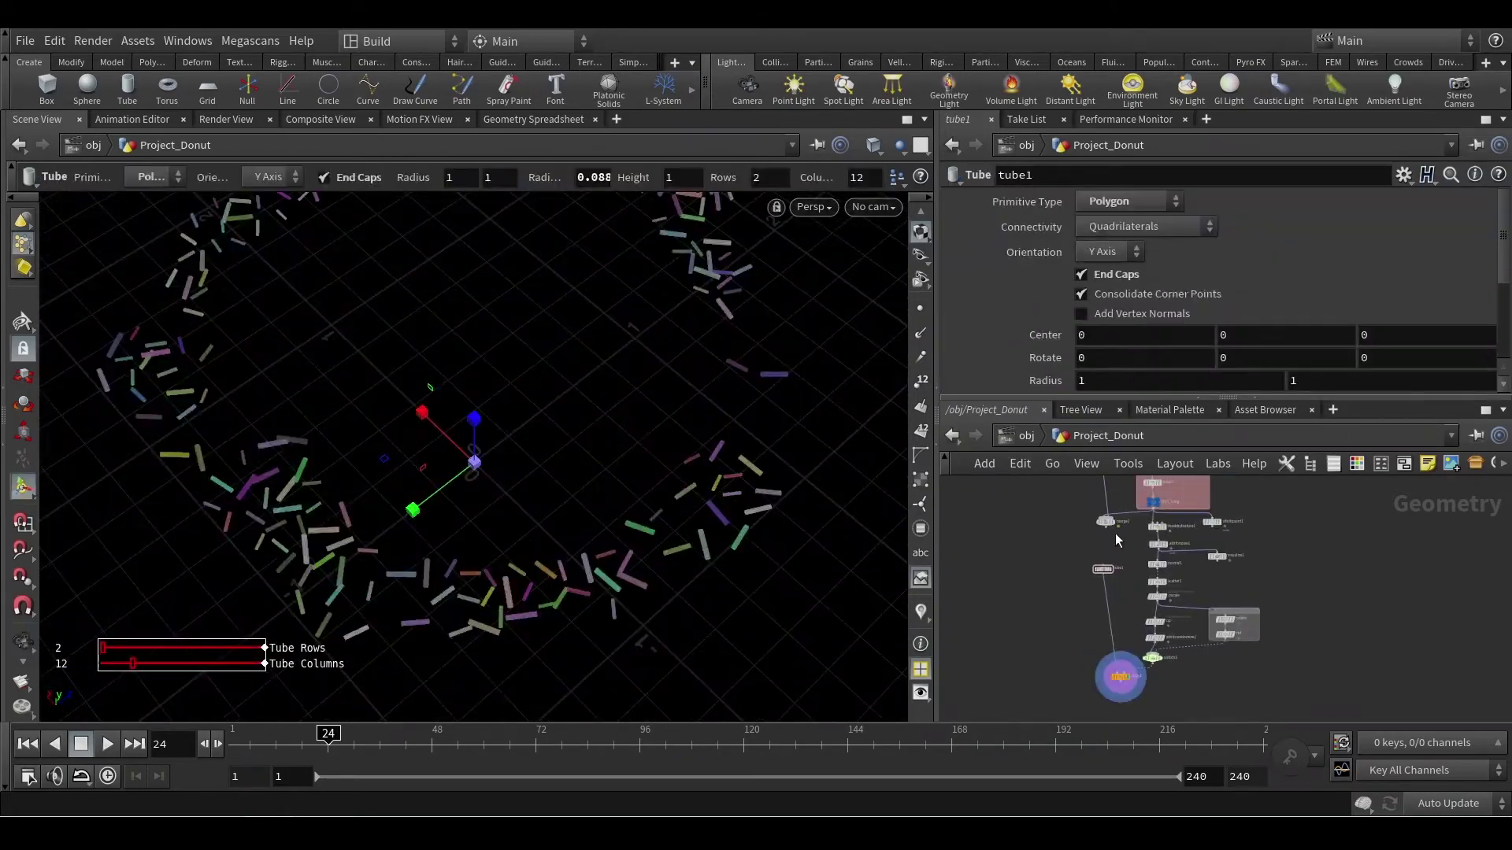
pyautogui.scroll(3, 1115, 532)
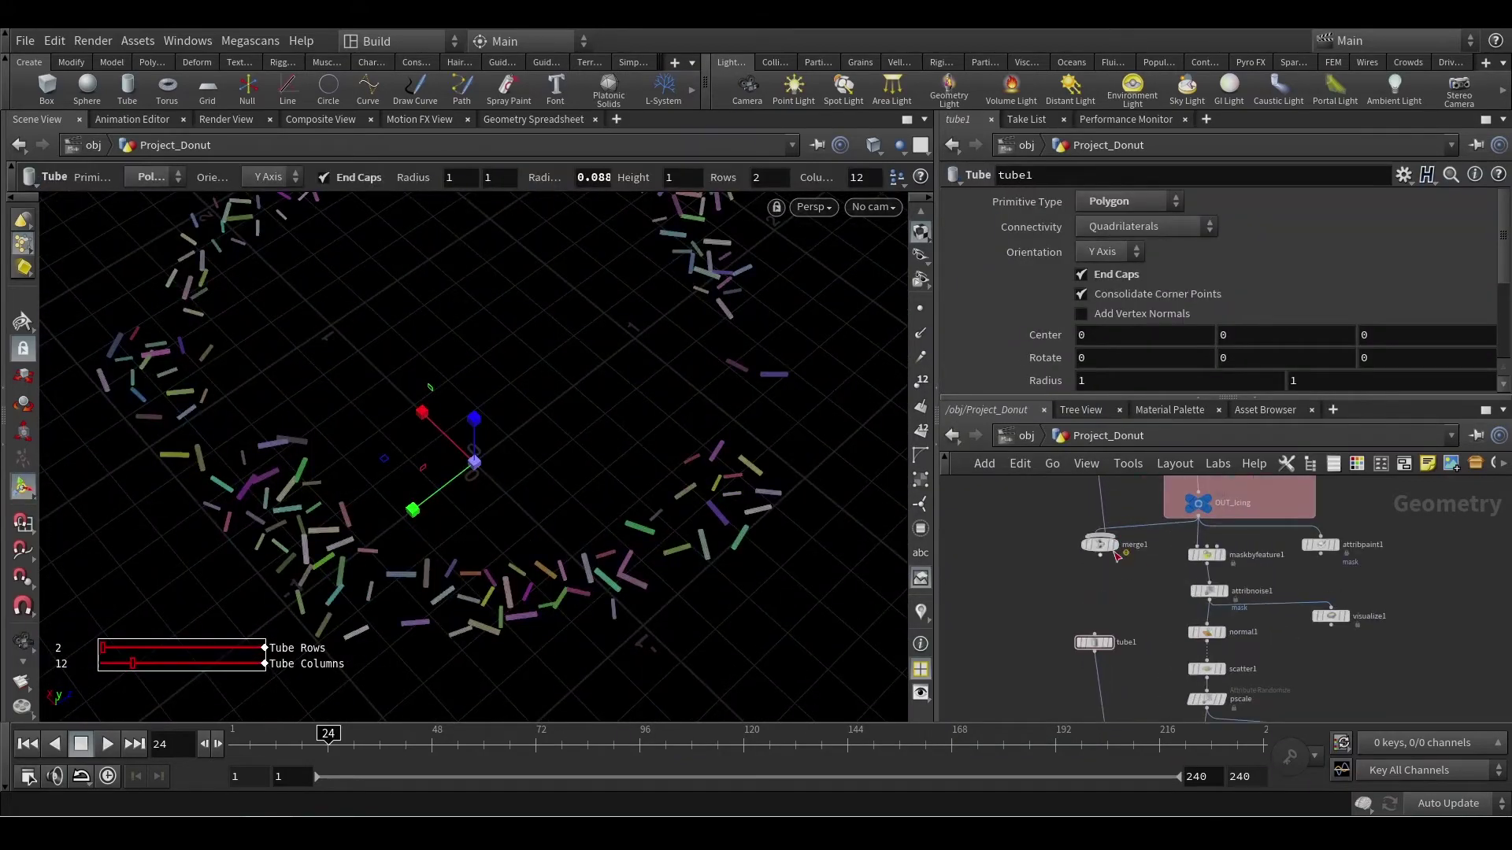
pyautogui.click(1108, 544)
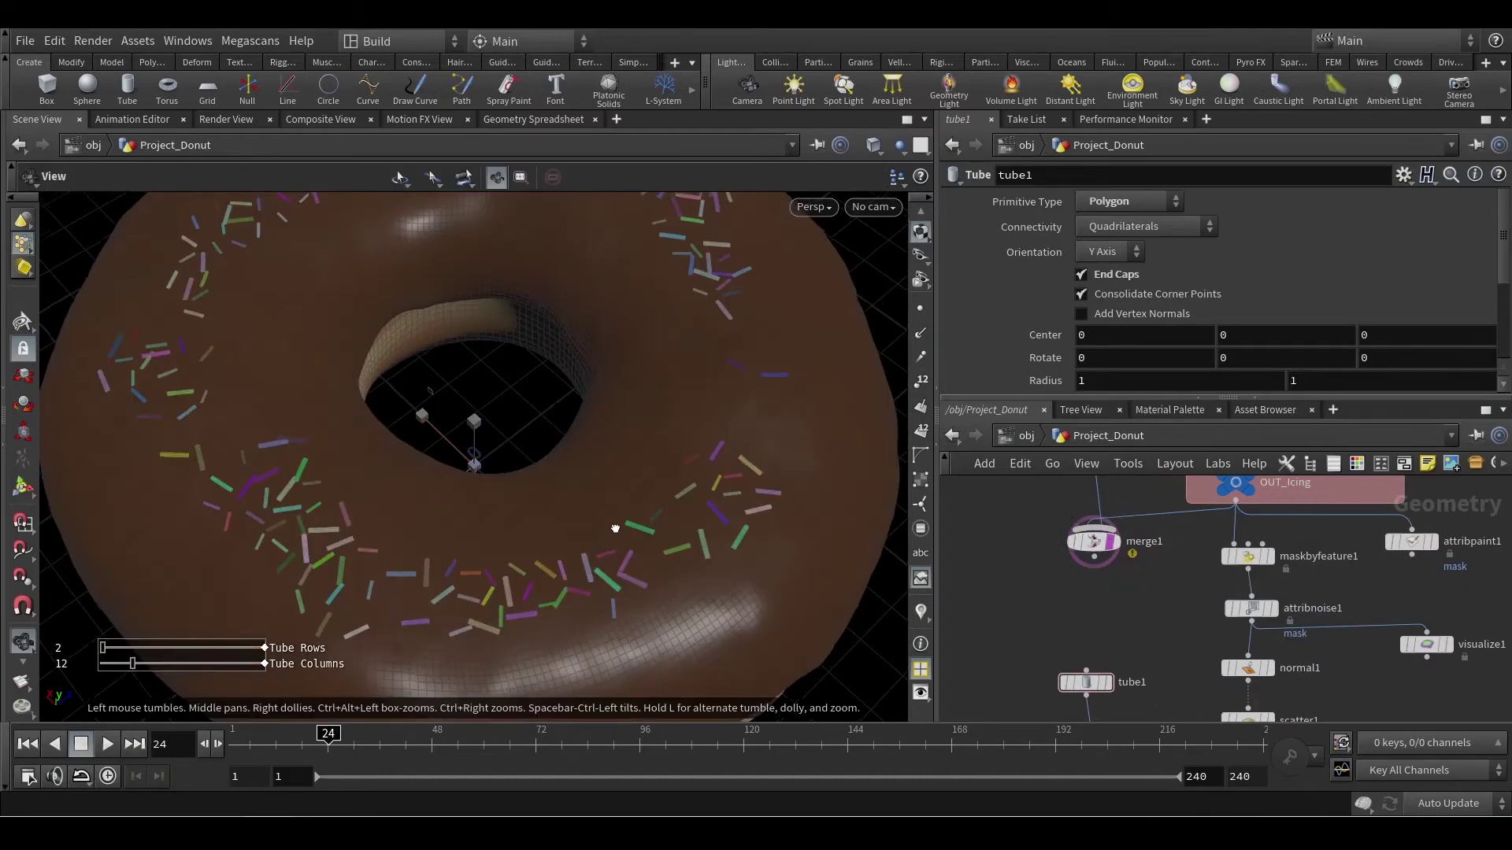
pyautogui.moveTo(614, 527)
pyautogui.keyDown('alt'); pyautogui.mouseDown()
pyautogui.moveTo(641, 381)
pyautogui.moveTo(642, 488)
pyautogui.moveTo(664, 523)
pyautogui.moveTo(638, 600)
pyautogui.moveTo(645, 549)
pyautogui.moveTo(587, 530)
pyautogui.moveTo(614, 530)
pyautogui.mouseUp(); pyautogui.keyUp('alt')
pyautogui.press('Return')
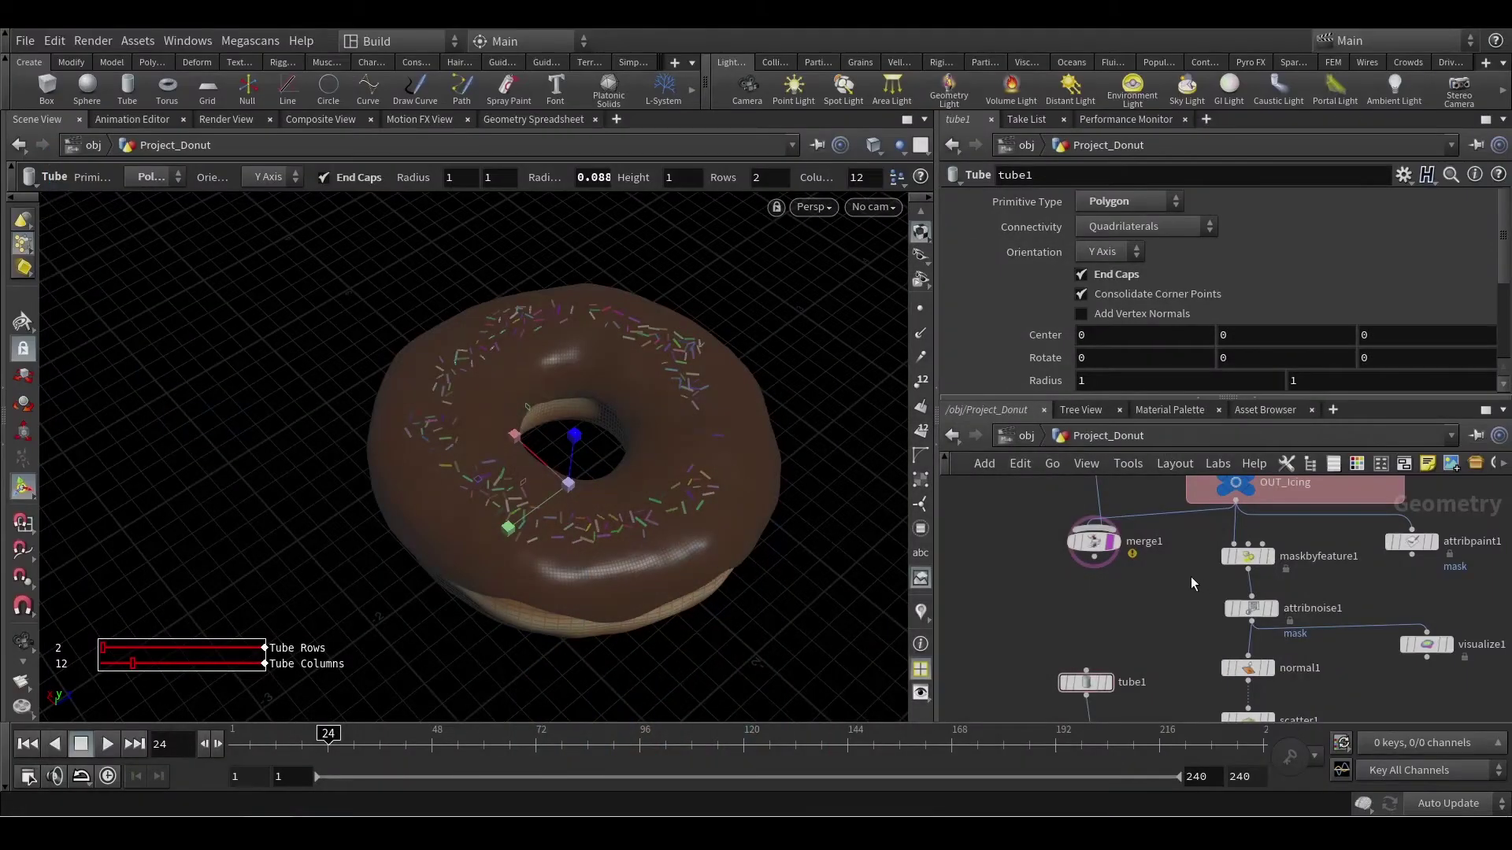
# Step: Set the icing's color1 node to a constant magenta of 1, 0.116, 1
pyautogui.moveTo(1191, 576); pyautogui.dragTo(1132, 644, button='middle')
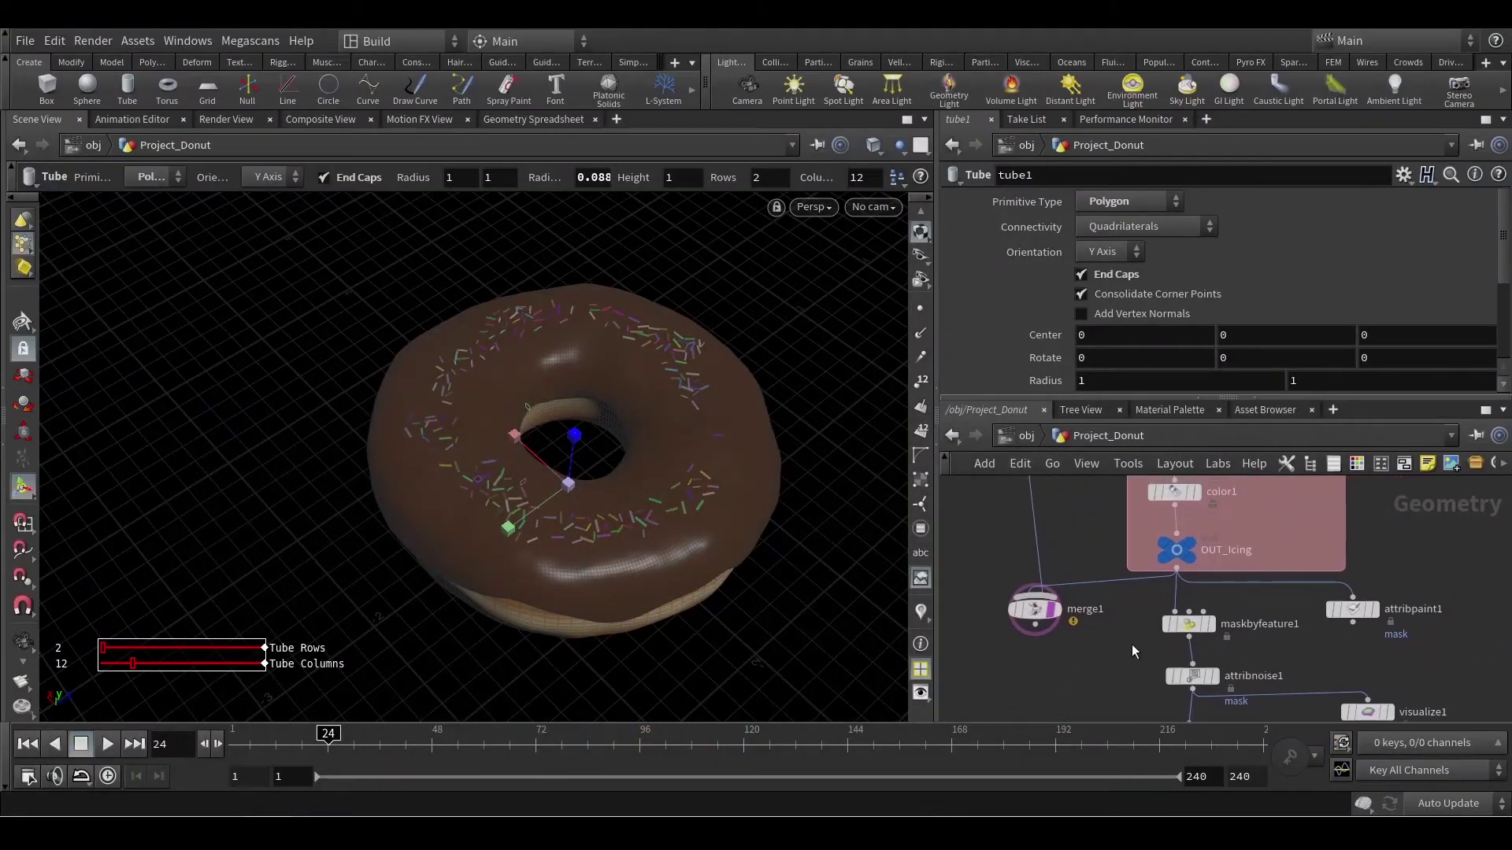
pyautogui.moveTo(1112, 506); pyautogui.dragTo(1090, 563, button='middle')
pyautogui.click(1158, 550)
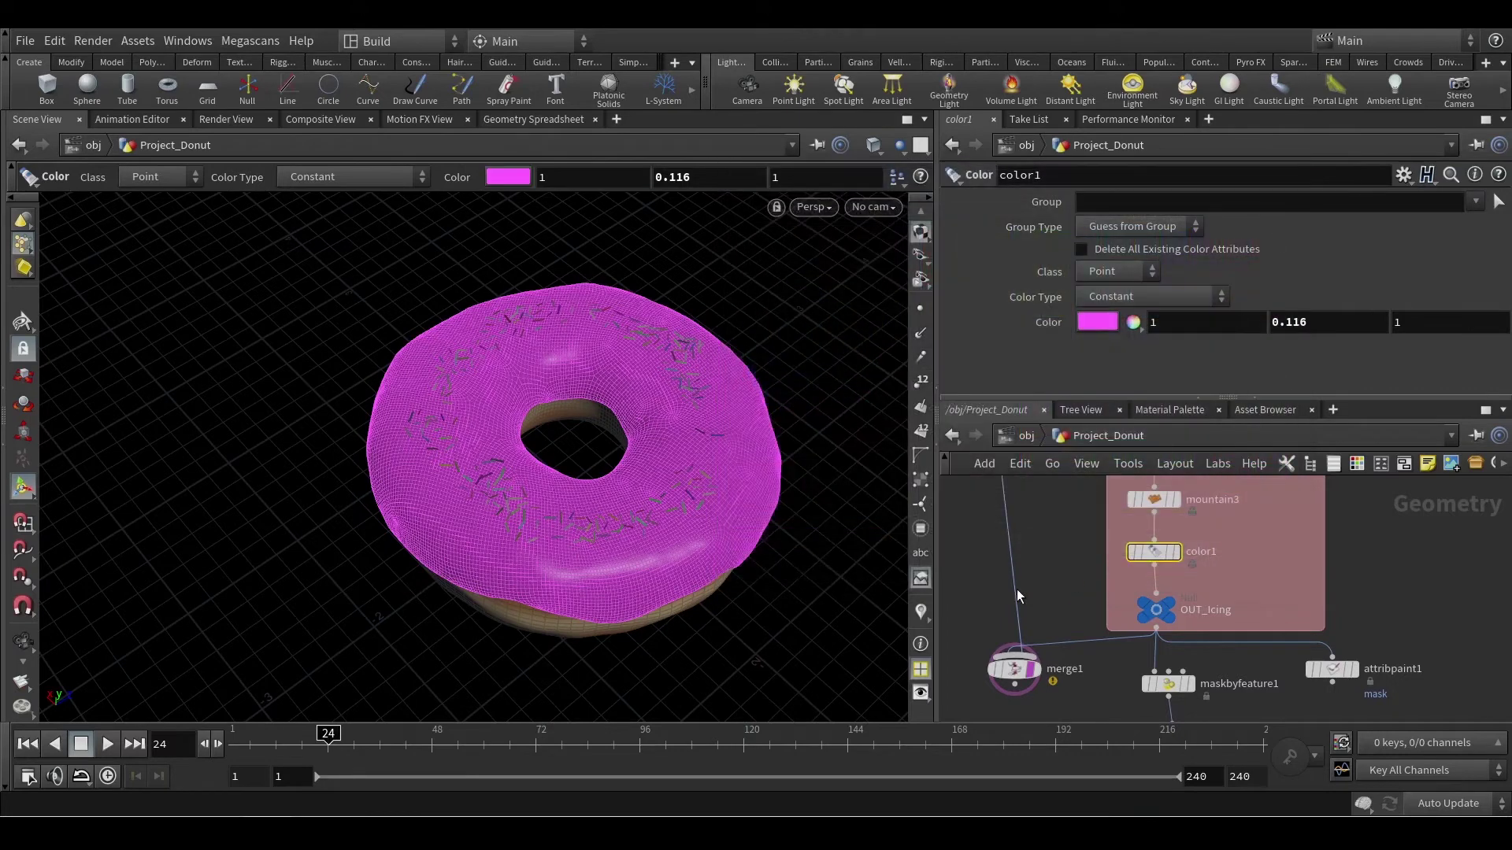
pyautogui.click(1018, 589)
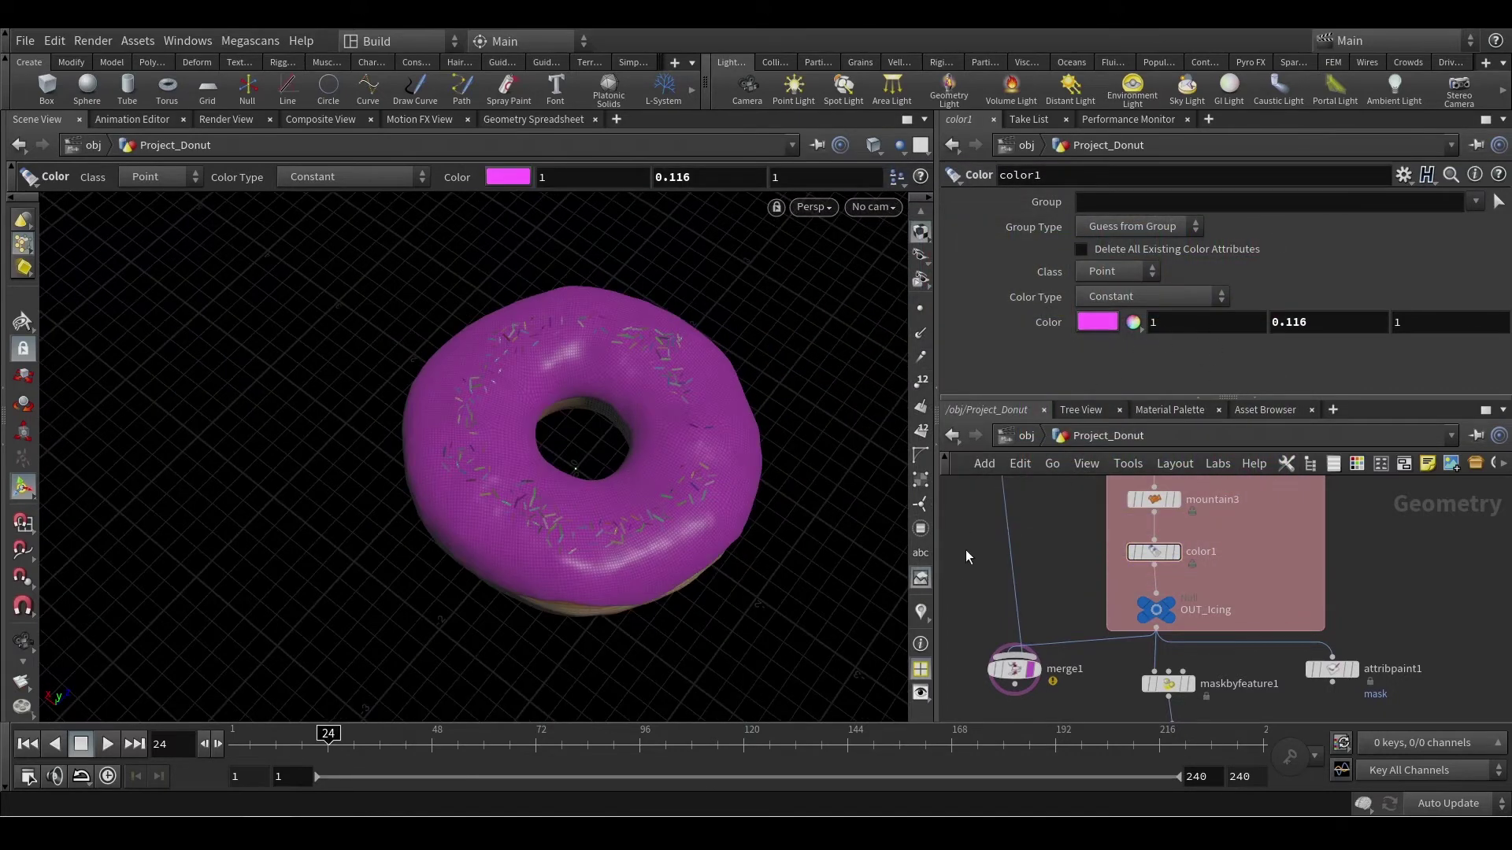
# Step: Examine the node chain from the icing down to copy1 and inspect the sprinkles up close on the icing
pyautogui.scroll(-5, 1194, 576)
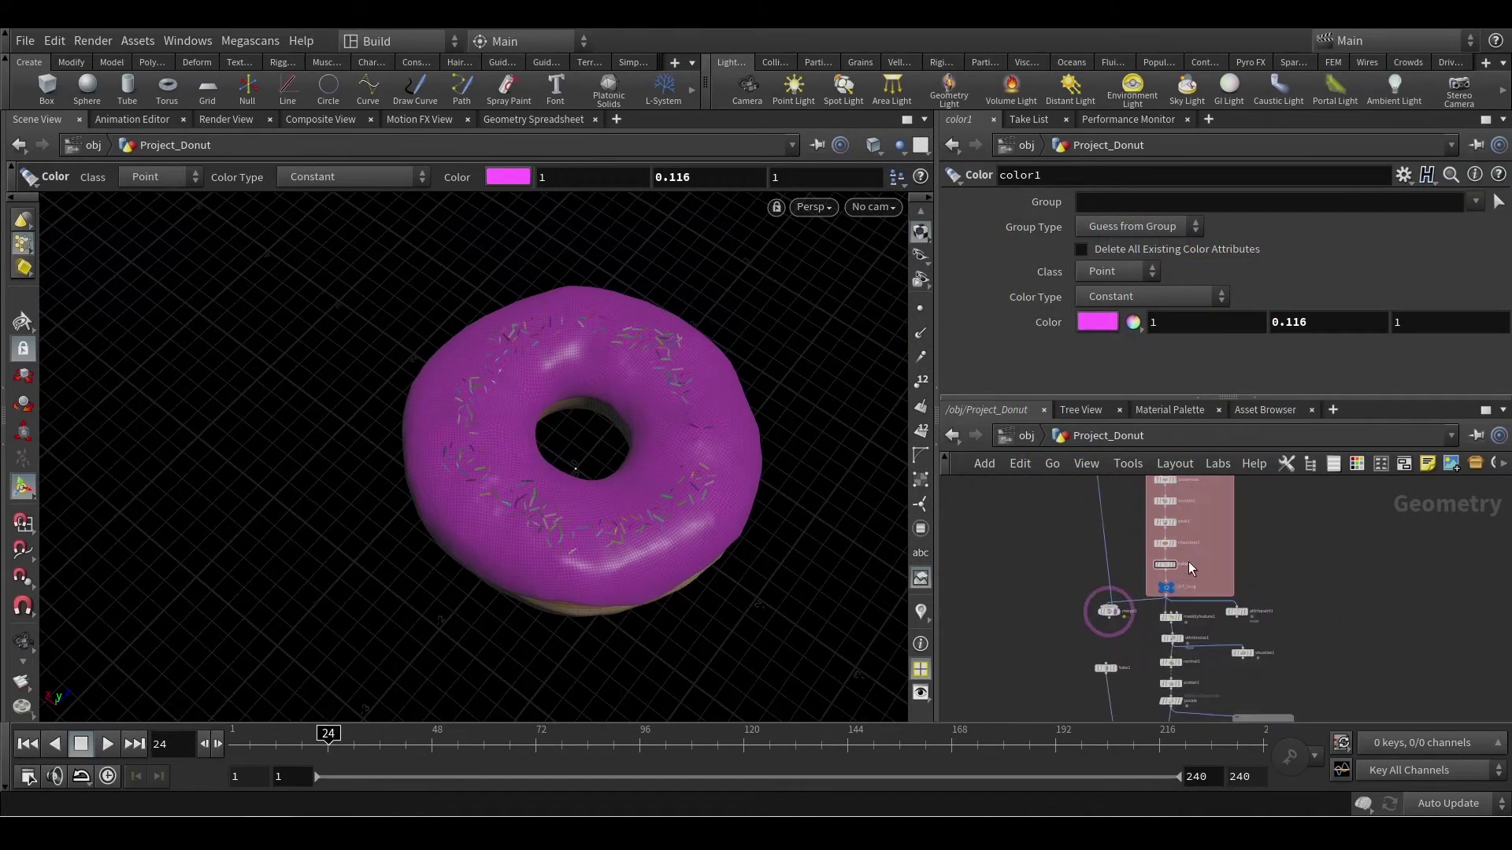
pyautogui.scroll(8, 1207, 635)
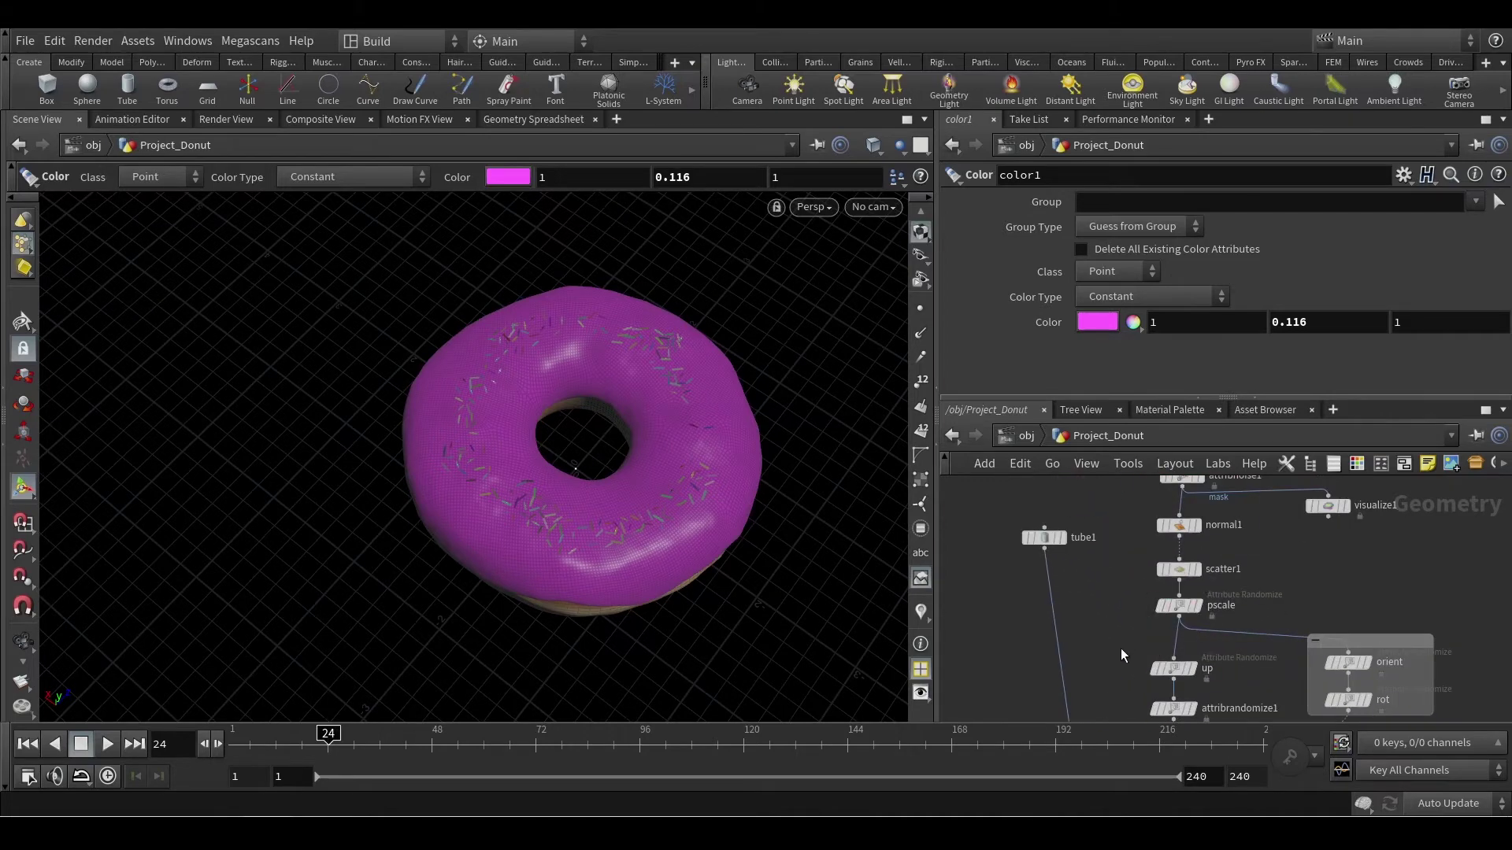
pyautogui.moveTo(1122, 649); pyautogui.dragTo(1136, 535, button='middle')
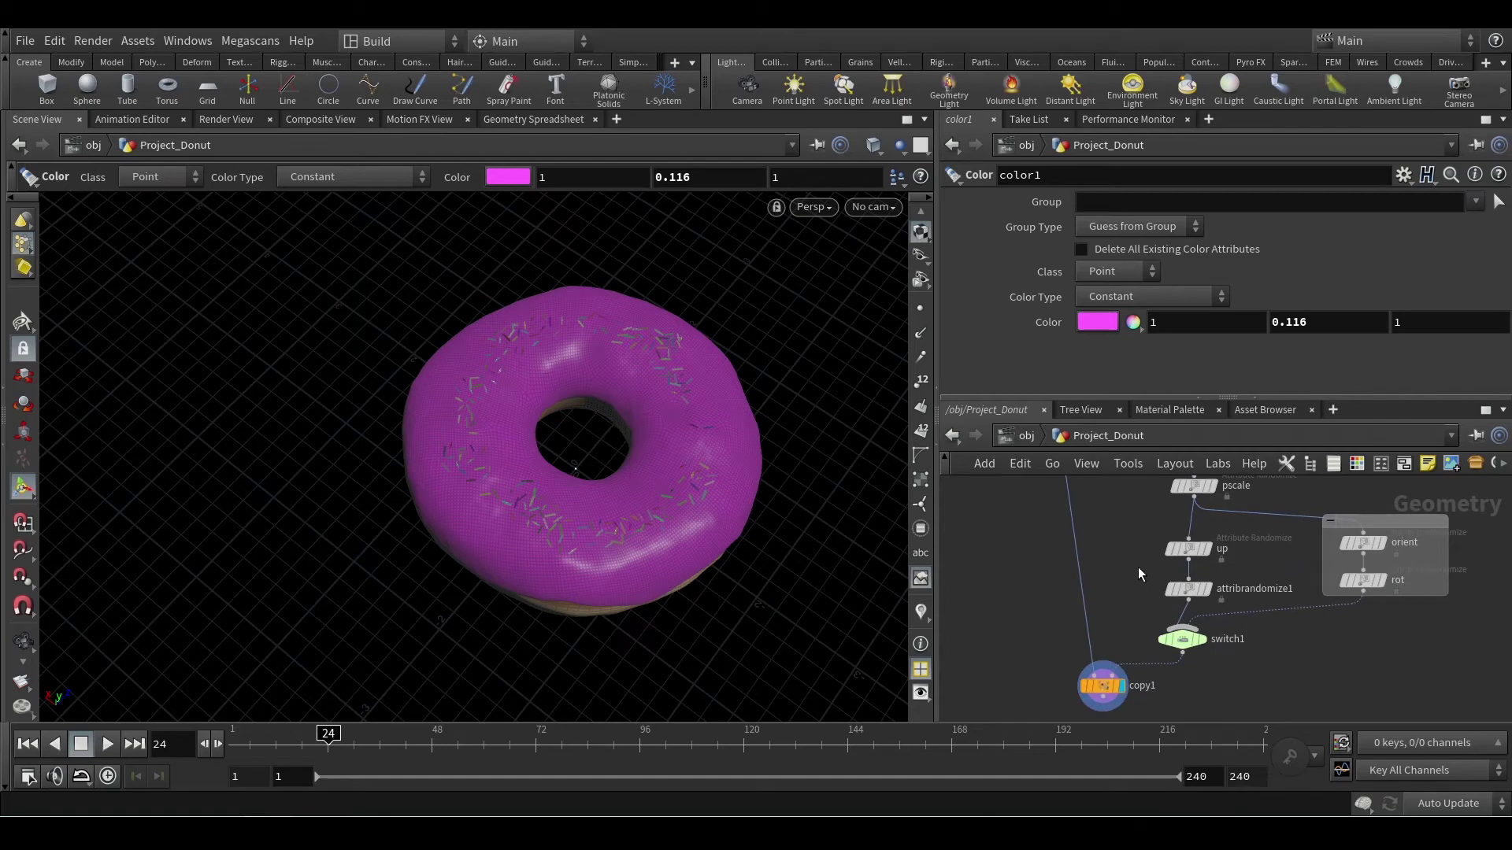
pyautogui.scroll(-6, 1128, 536)
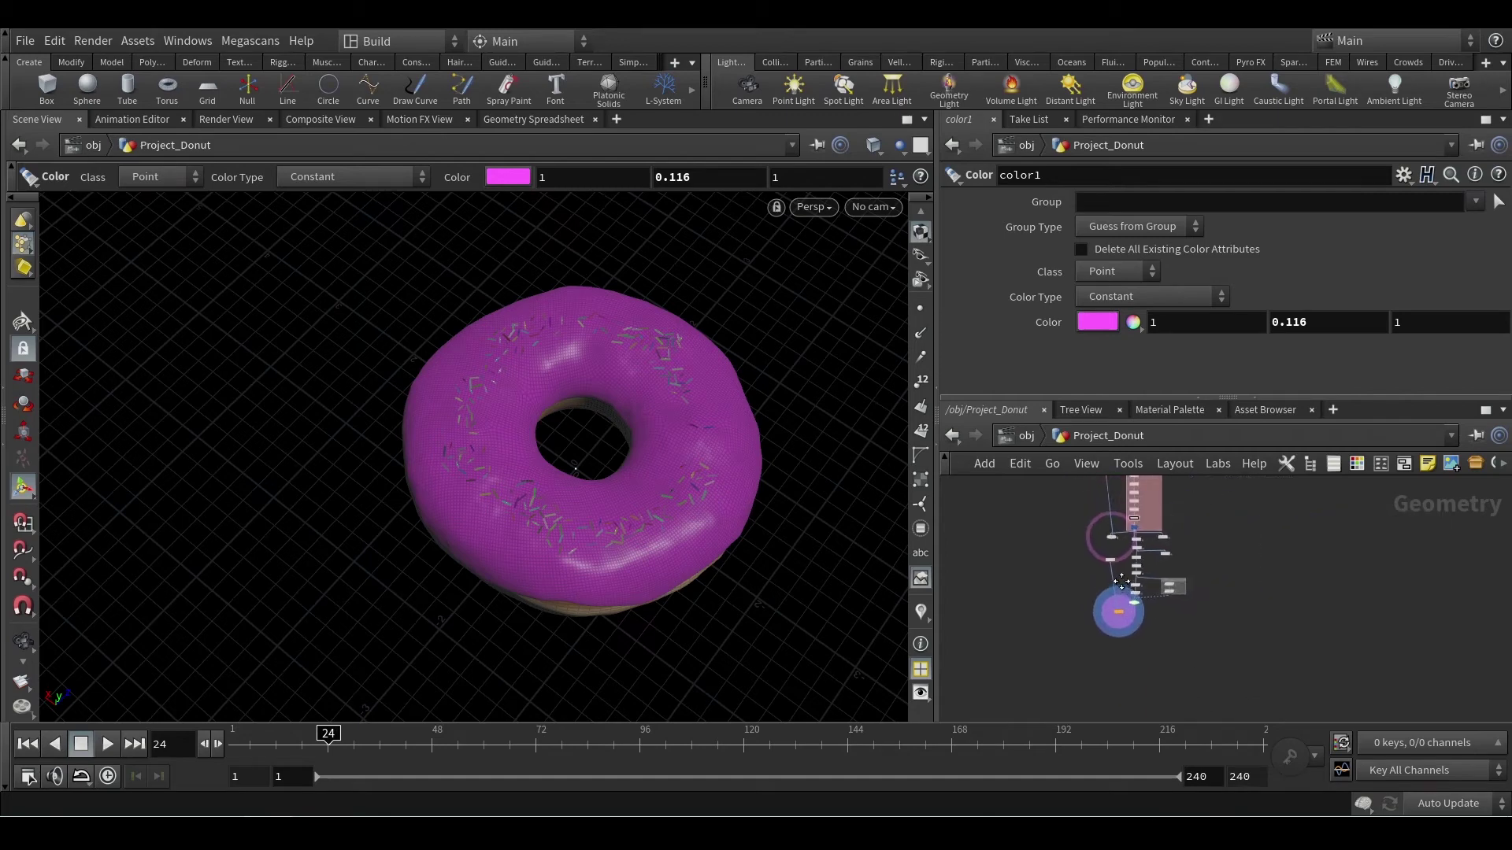
pyautogui.moveTo(1121, 582); pyautogui.dragTo(1115, 609, button='middle')
pyautogui.scroll(-2, 1198, 492)
pyautogui.moveTo(1183, 541); pyautogui.dragTo(1164, 574, button='middle')
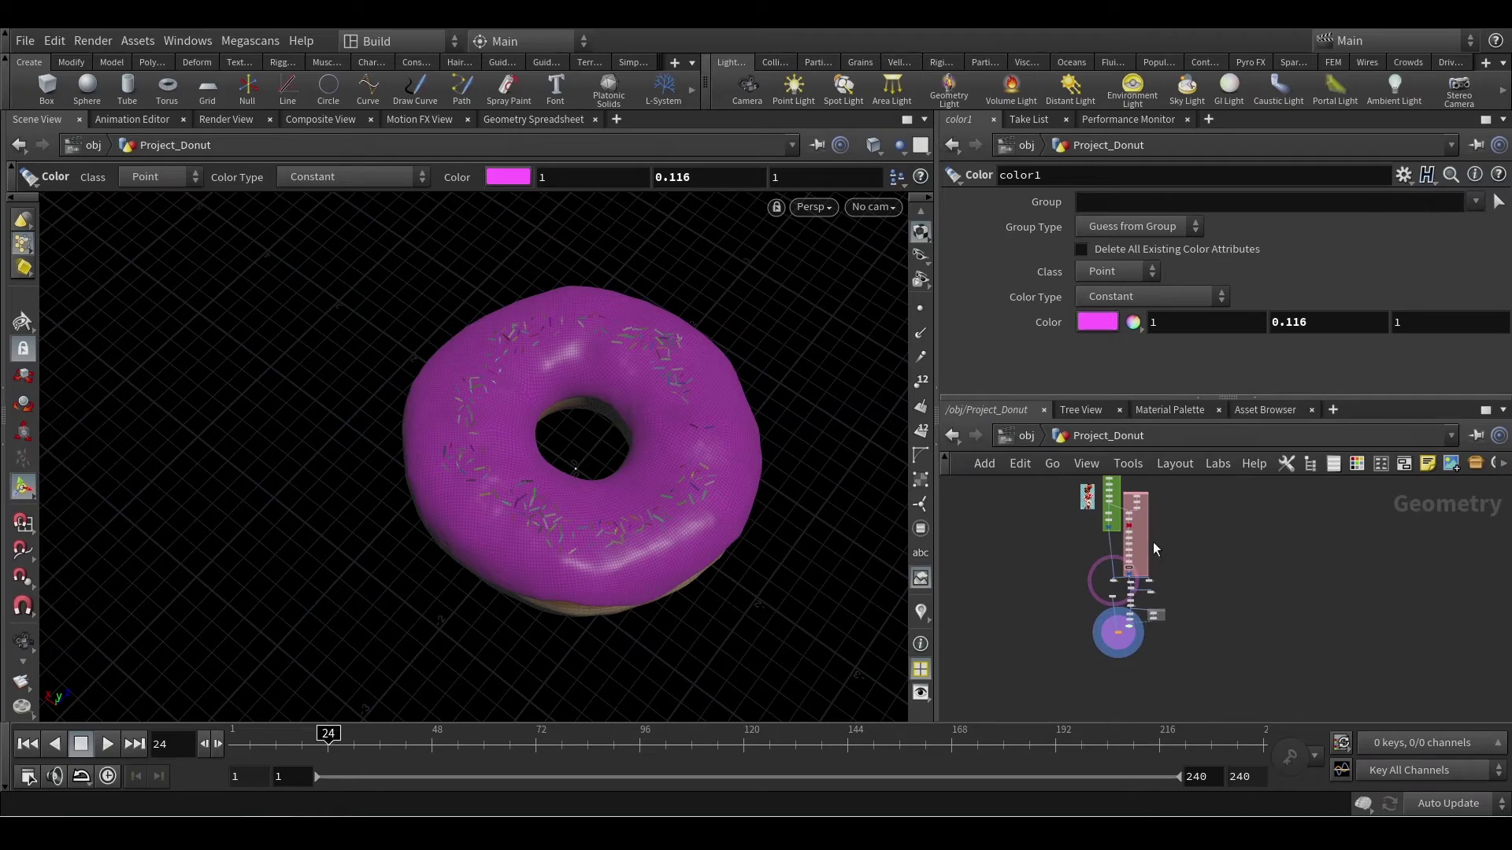
pyautogui.scroll(8, 1148, 505)
pyautogui.moveTo(1175, 502); pyautogui.dragTo(1288, 498, button='middle')
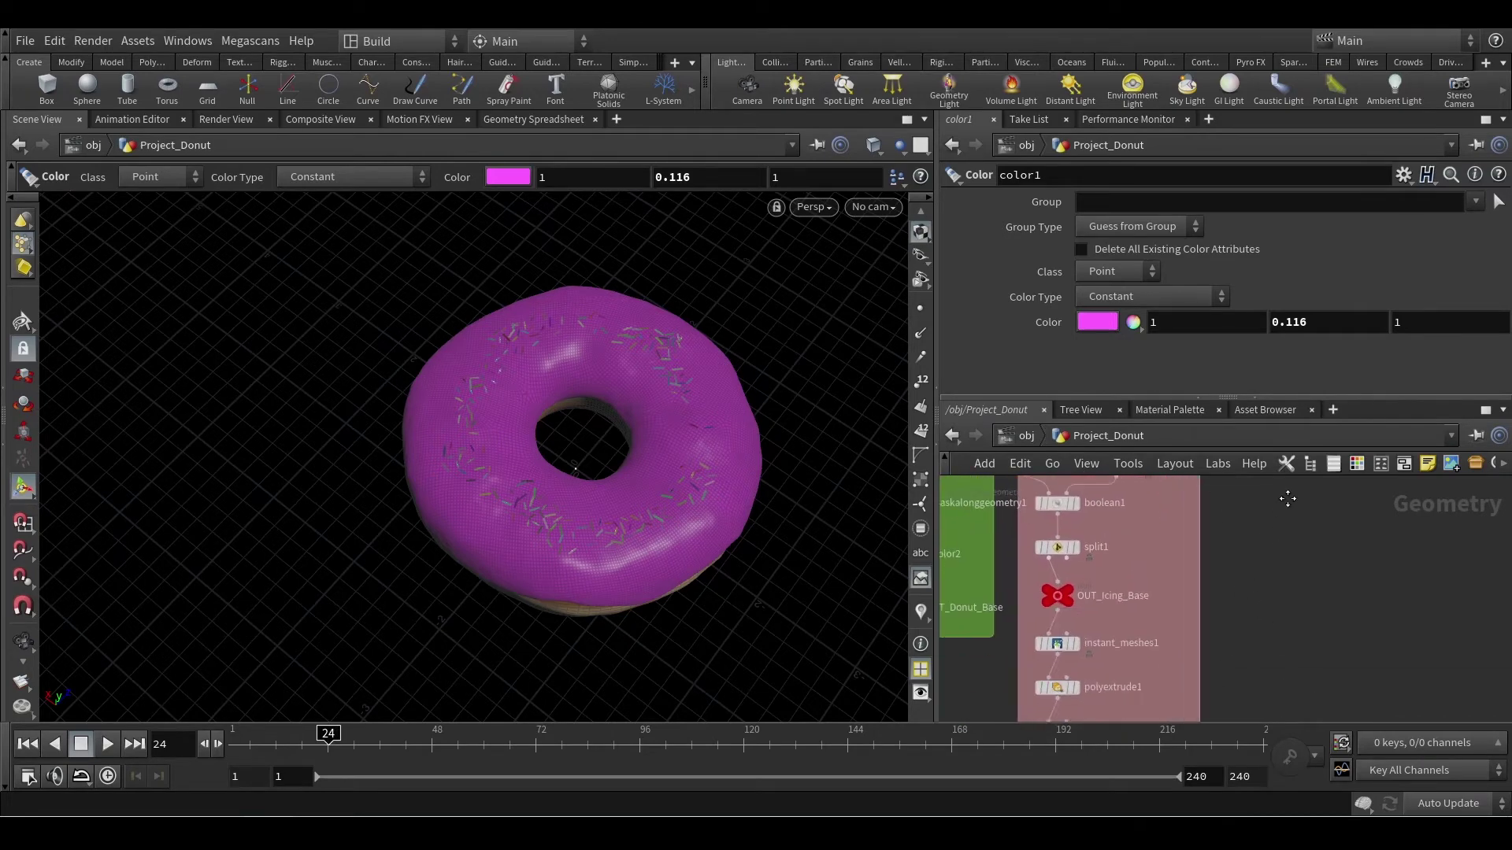
pyautogui.moveTo(1250, 626); pyautogui.dragTo(1297, 482, button='middle')
pyautogui.moveTo(1277, 603); pyautogui.dragTo(1269, 494, button='middle')
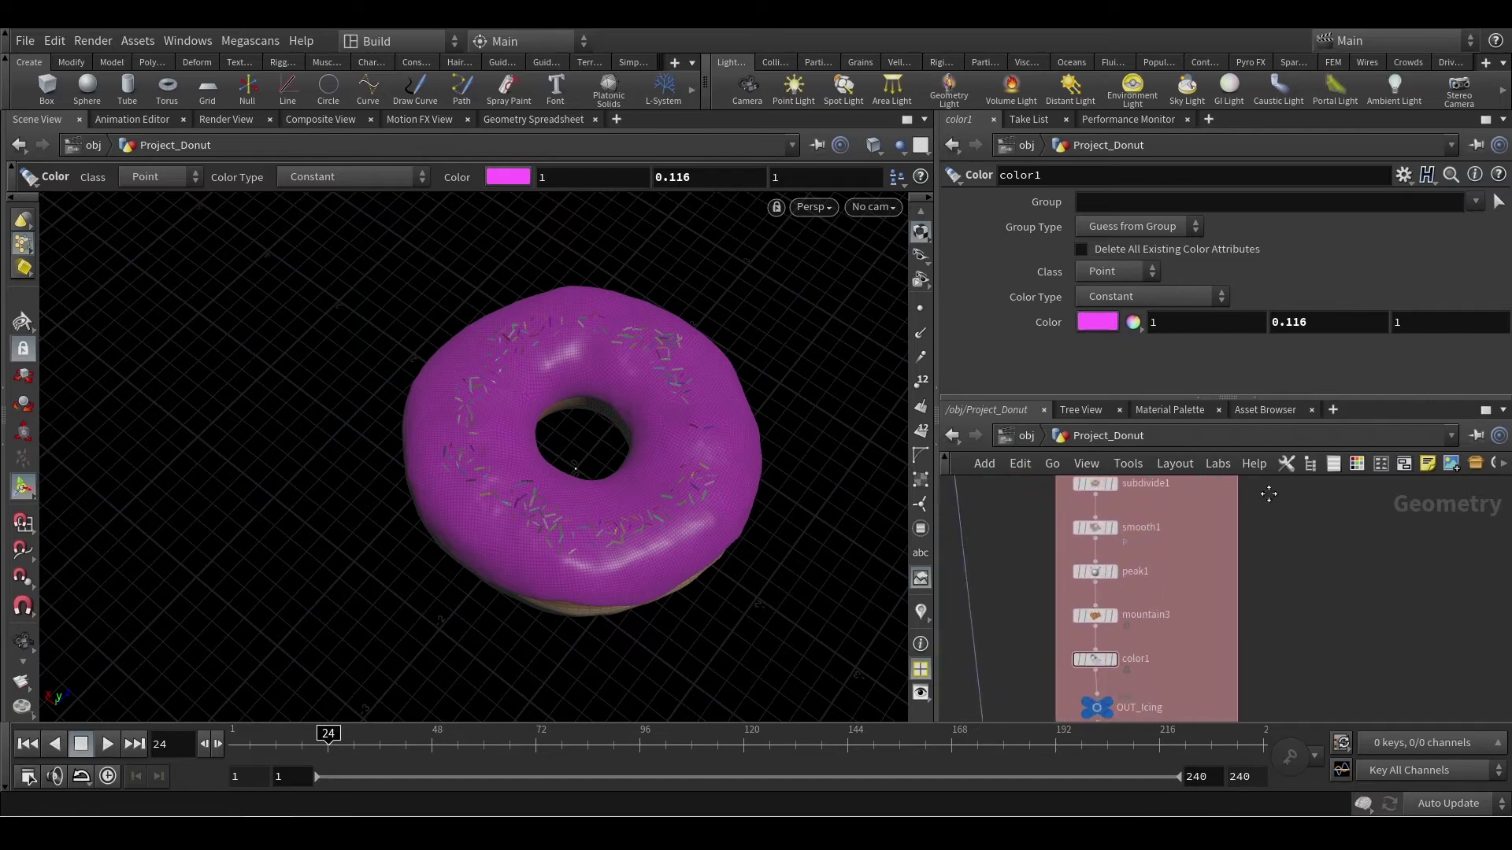
pyautogui.moveTo(1269, 494); pyautogui.dragTo(1266, 482, button='middle')
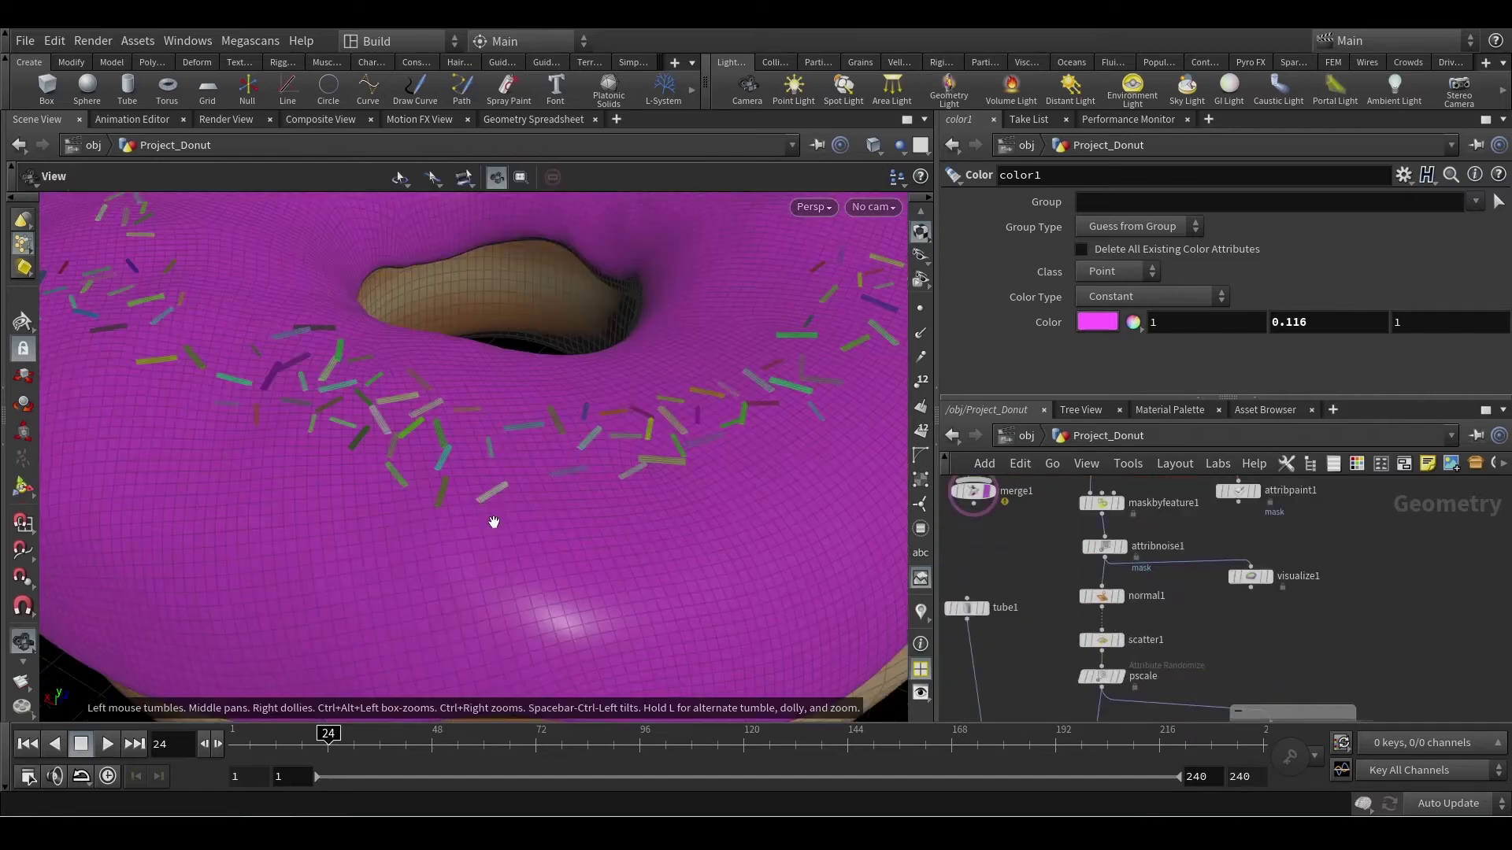
pyautogui.moveTo(493, 523)
pyautogui.mouseDown()
pyautogui.moveTo(512, 536)
pyautogui.moveTo(512, 512)
pyautogui.mouseUp()
pyautogui.press('Return')
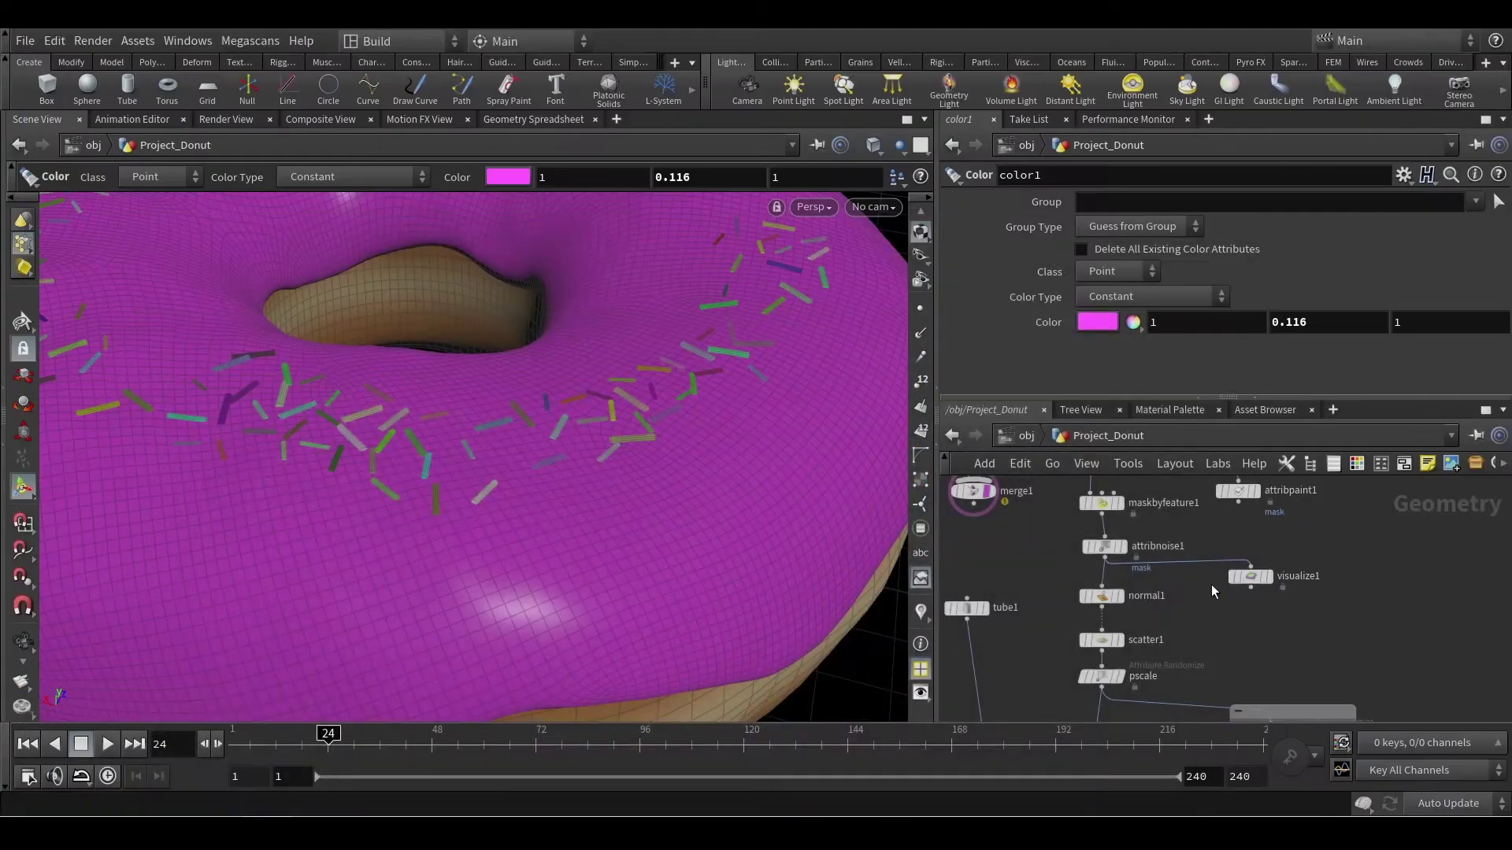
# Step: Enlarge the network view and review the Base Donut and Icing network boxes from torus1 downward
pyautogui.press('h')
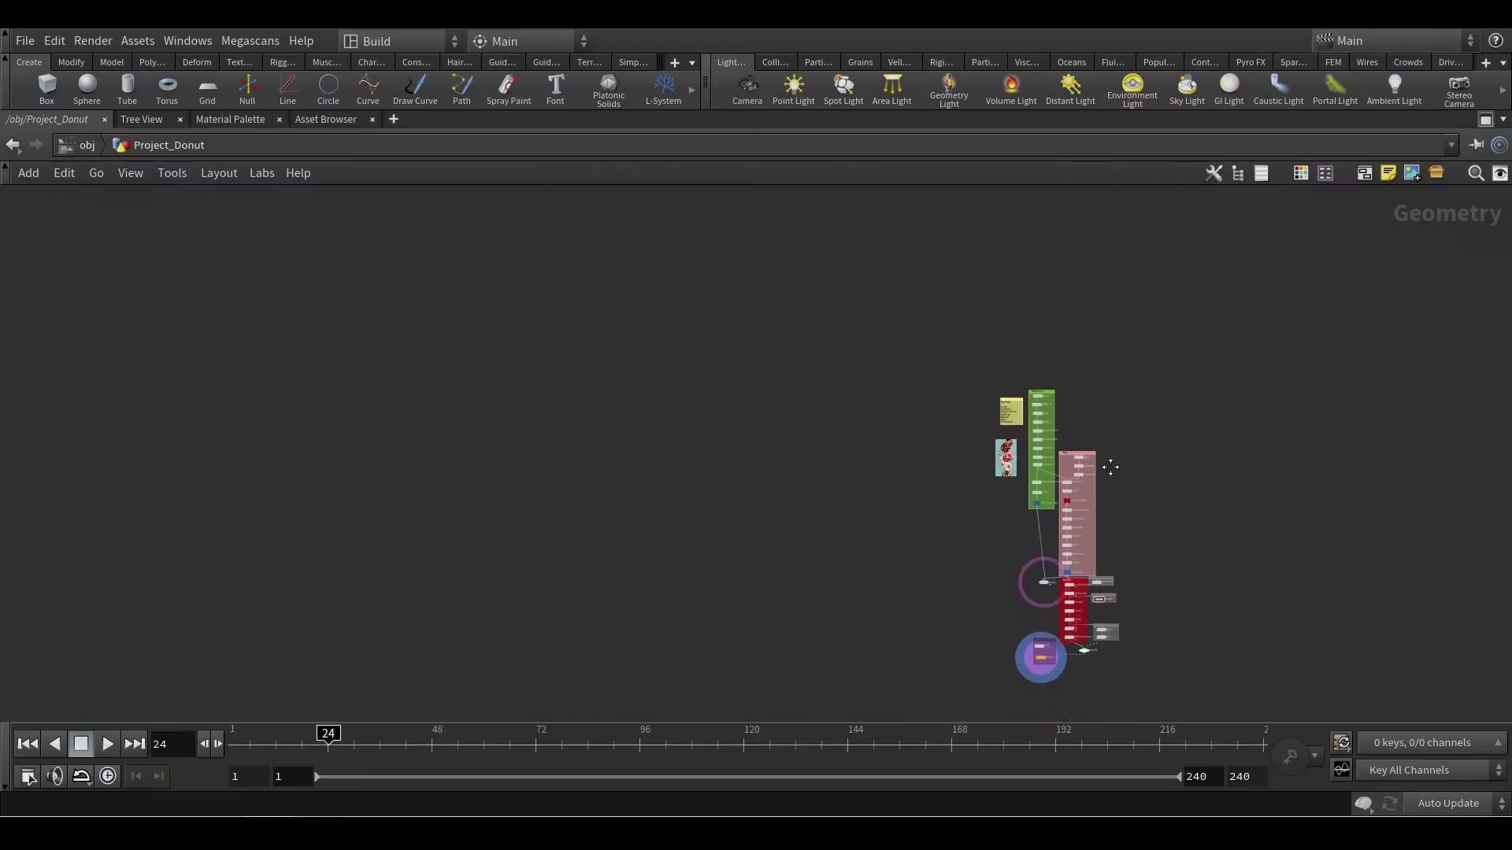
pyautogui.scroll(2, 876, 392)
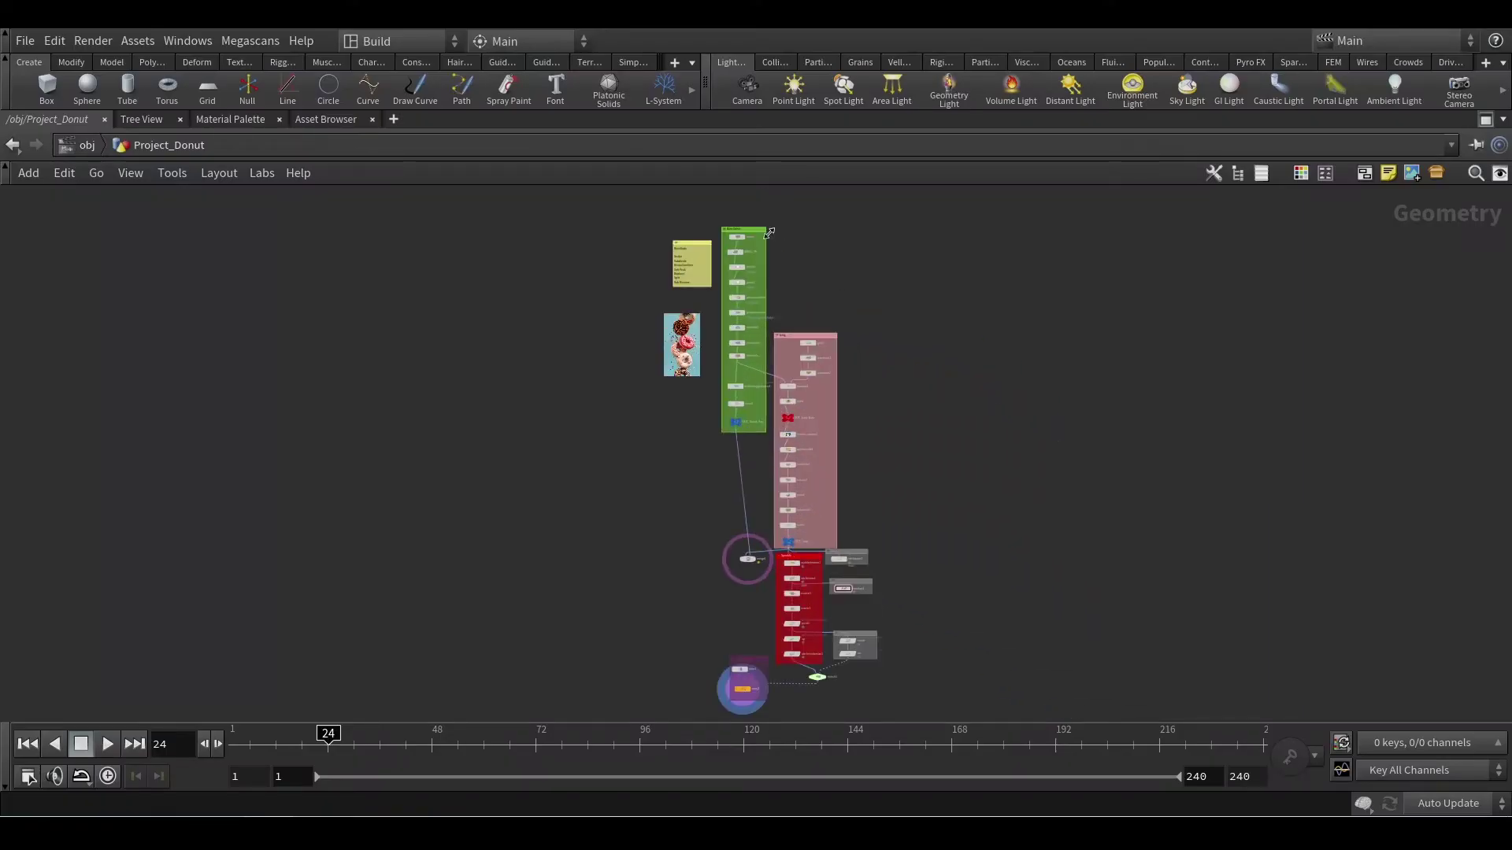
pyautogui.scroll(6, 769, 233)
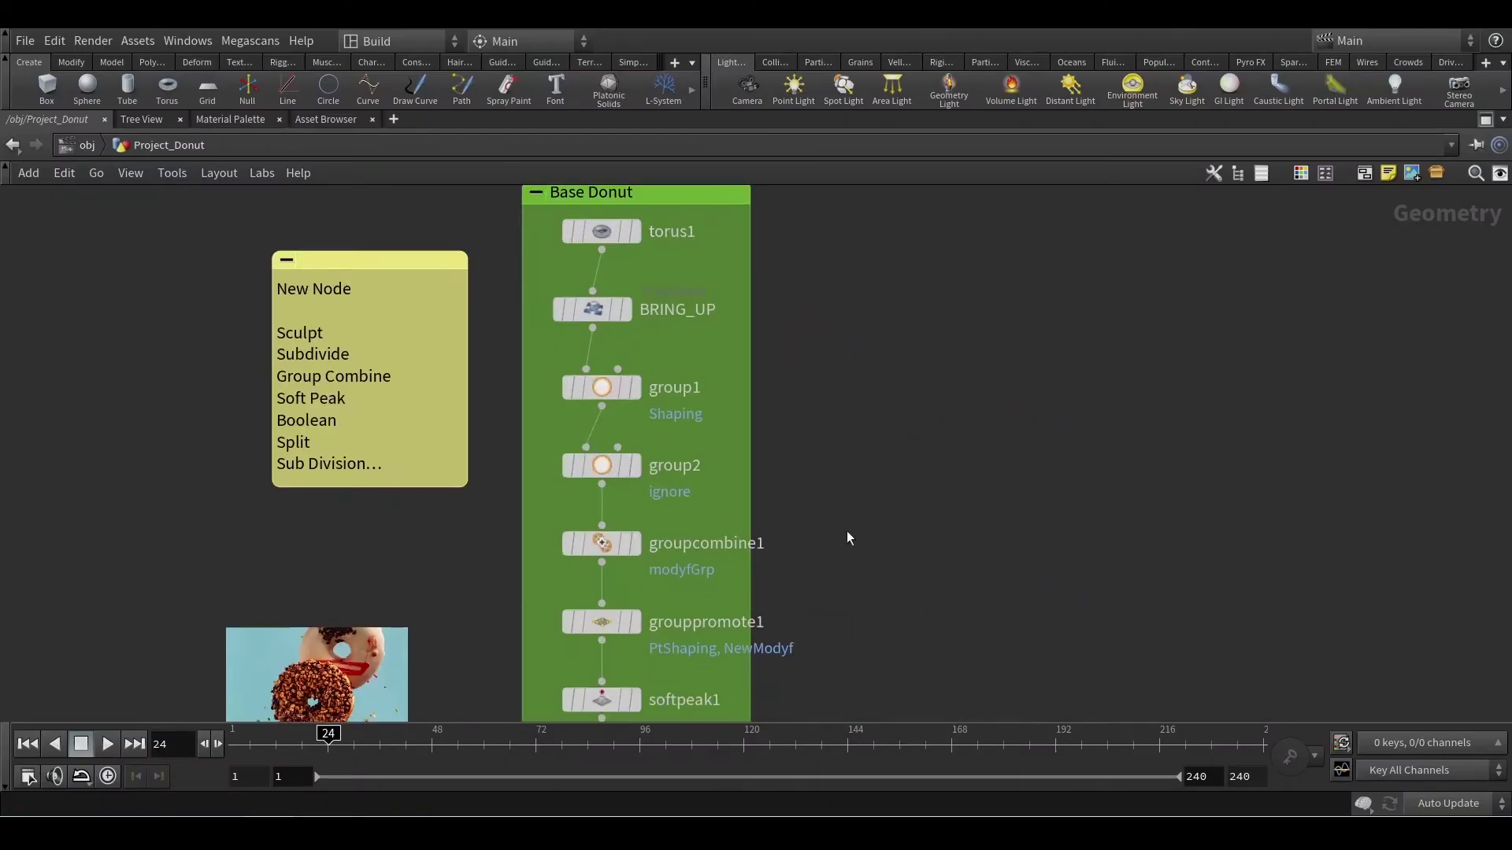
pyautogui.moveTo(848, 531); pyautogui.dragTo(848, 292, button='middle')
pyautogui.moveTo(945, 405); pyautogui.dragTo(920, 218, button='middle')
pyautogui.scroll(-2, 898, 318)
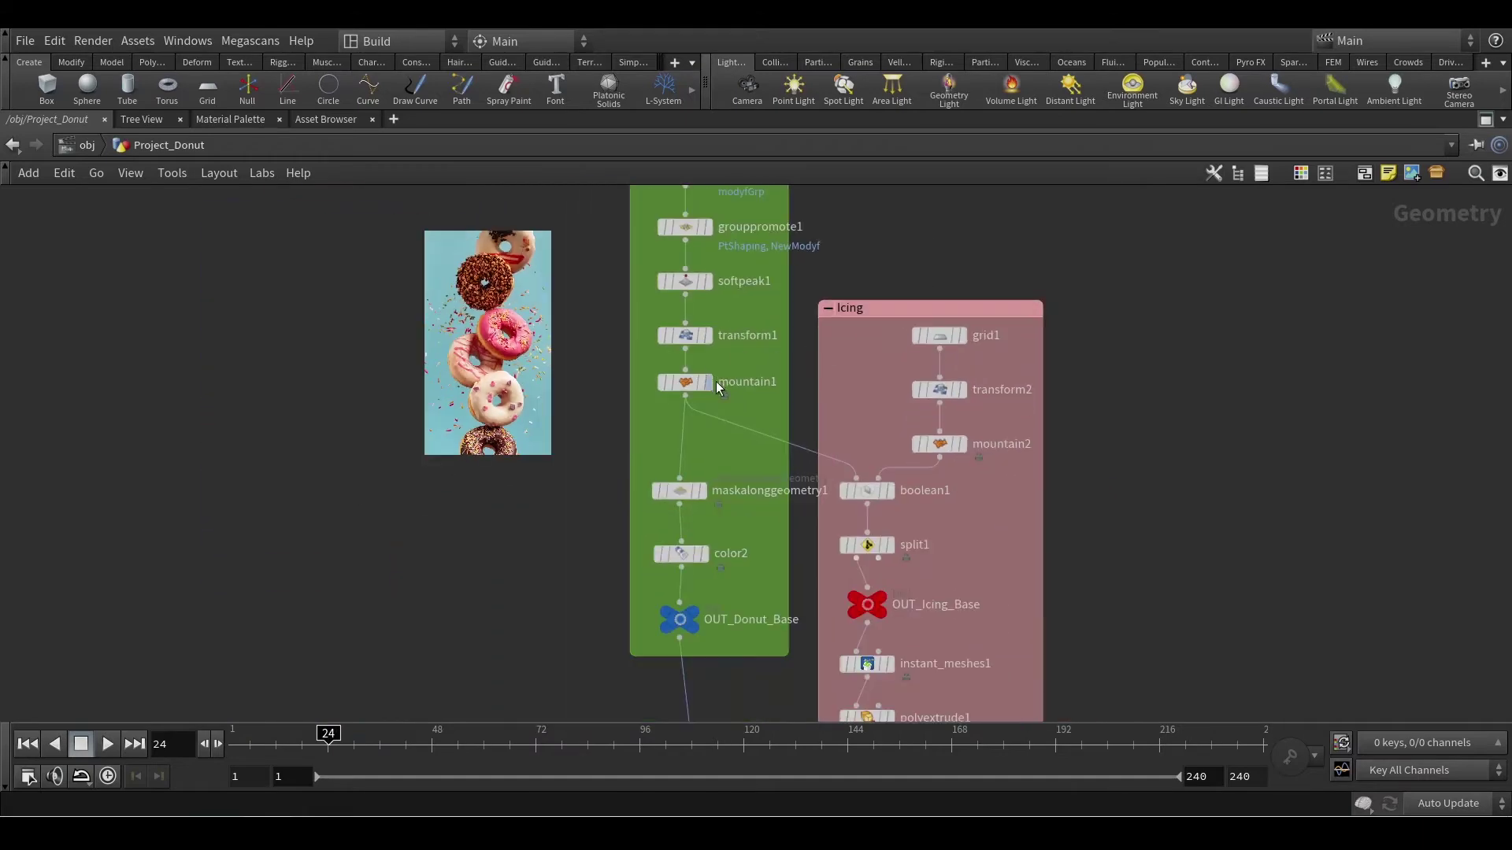
# Step: Shift the network box around tube1 and copy1 slightly farther from the Sprinkle box and title it "Sprinkle type 1"
pyautogui.moveTo(1081, 575); pyautogui.dragTo(1075, 325, button='middle')
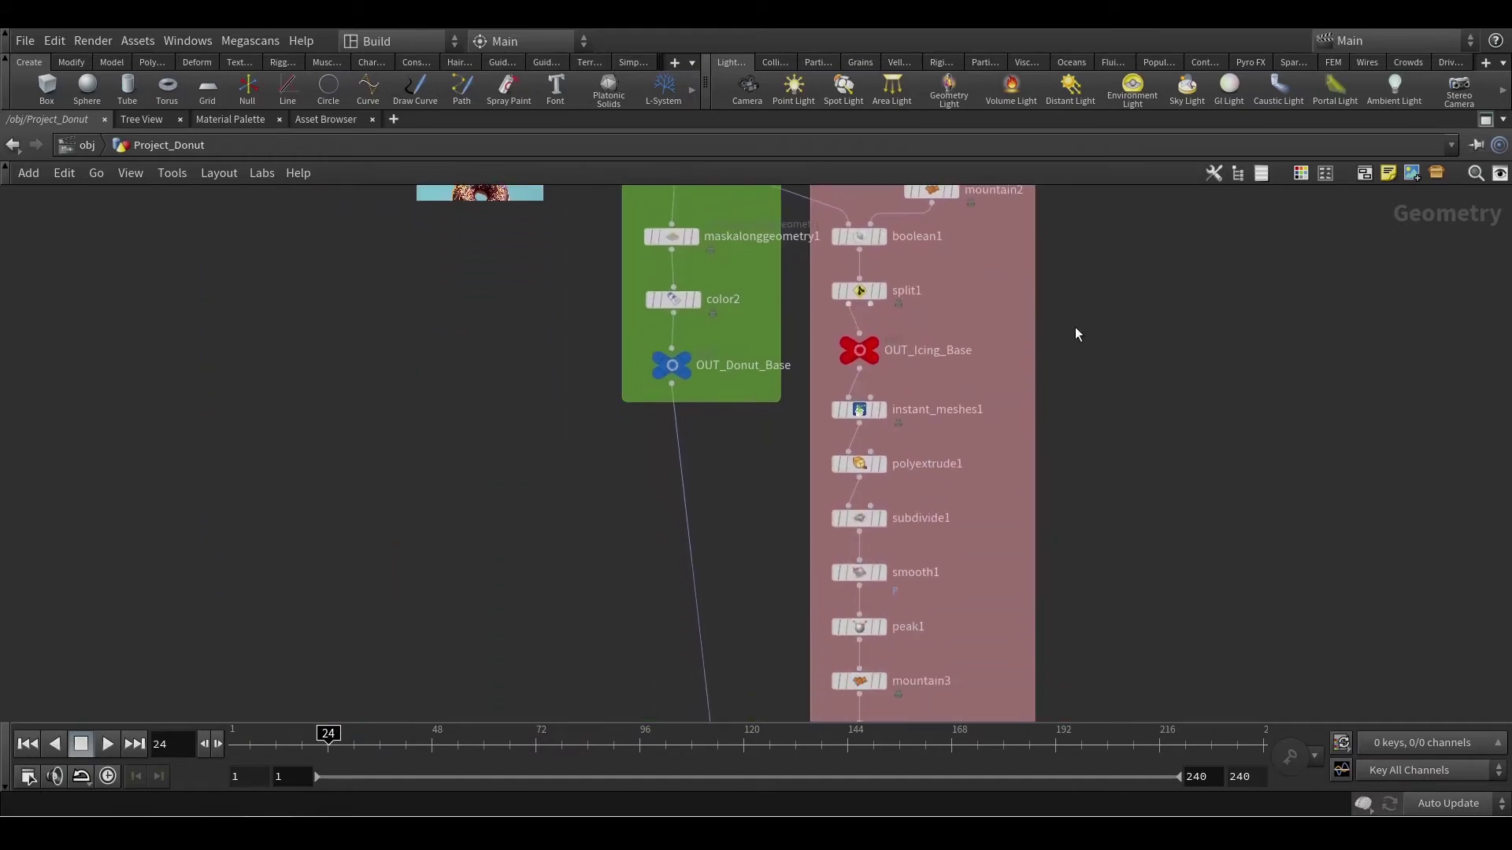
pyautogui.moveTo(1087, 512); pyautogui.dragTo(1086, 280, button='middle')
pyautogui.moveTo(1113, 477); pyautogui.dragTo(1079, 245, button='middle')
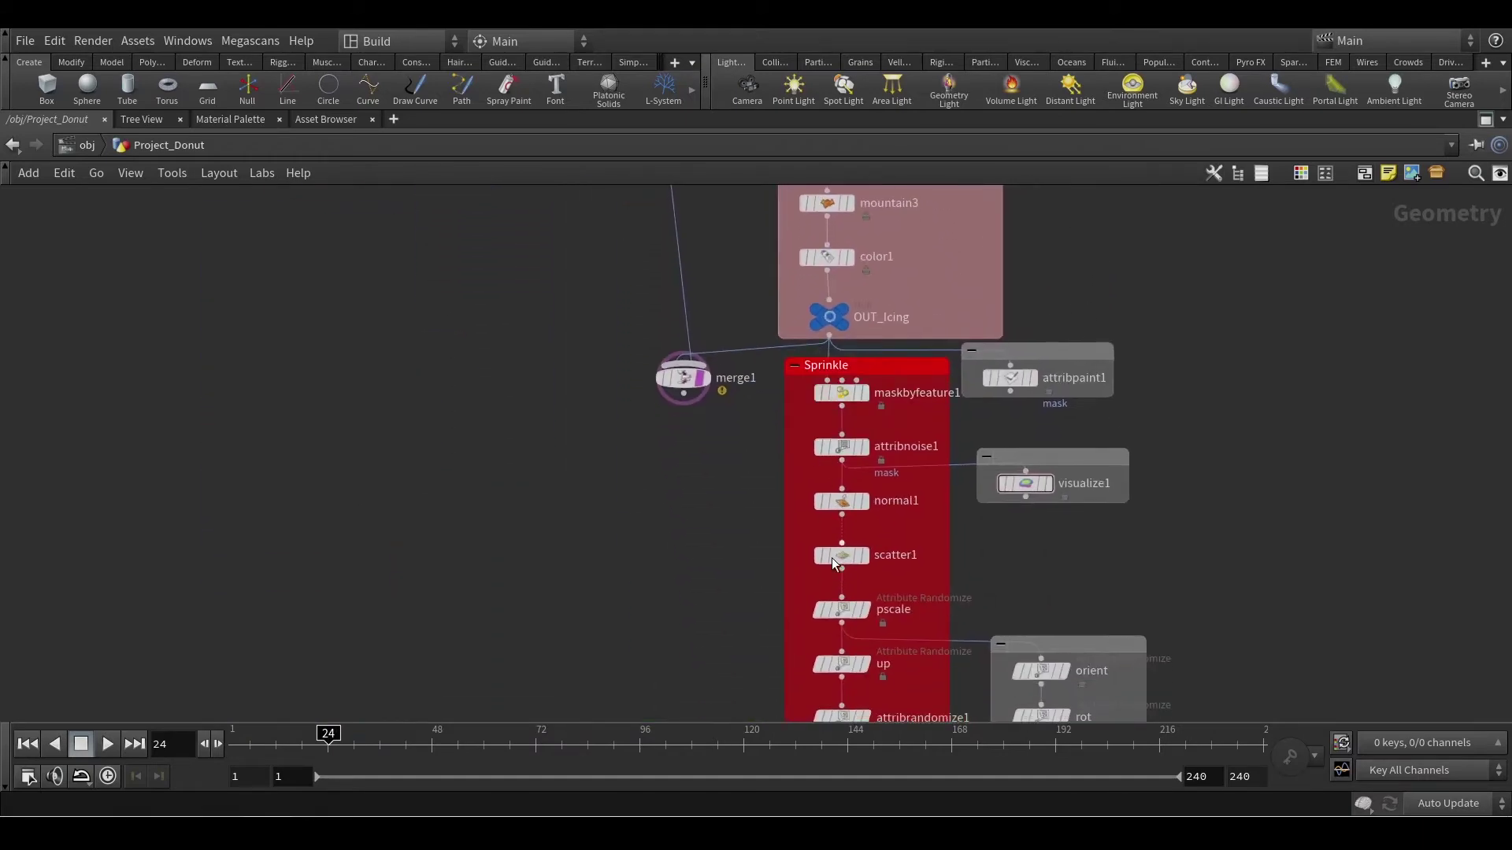
pyautogui.moveTo(715, 695); pyautogui.dragTo(684, 457, button='middle')
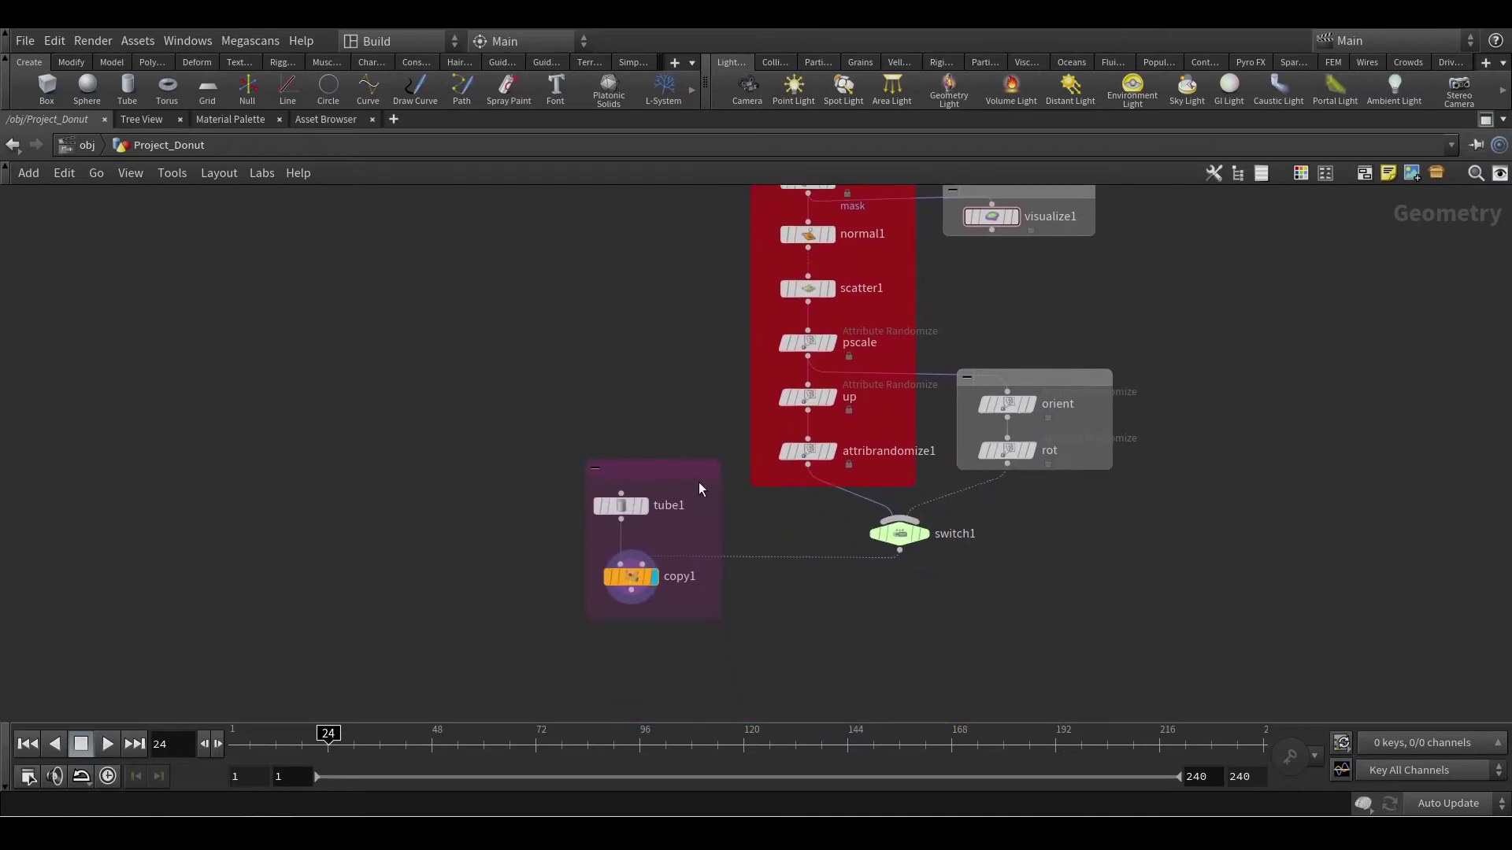
pyautogui.moveTo(676, 470); pyautogui.dragTo(629, 467)
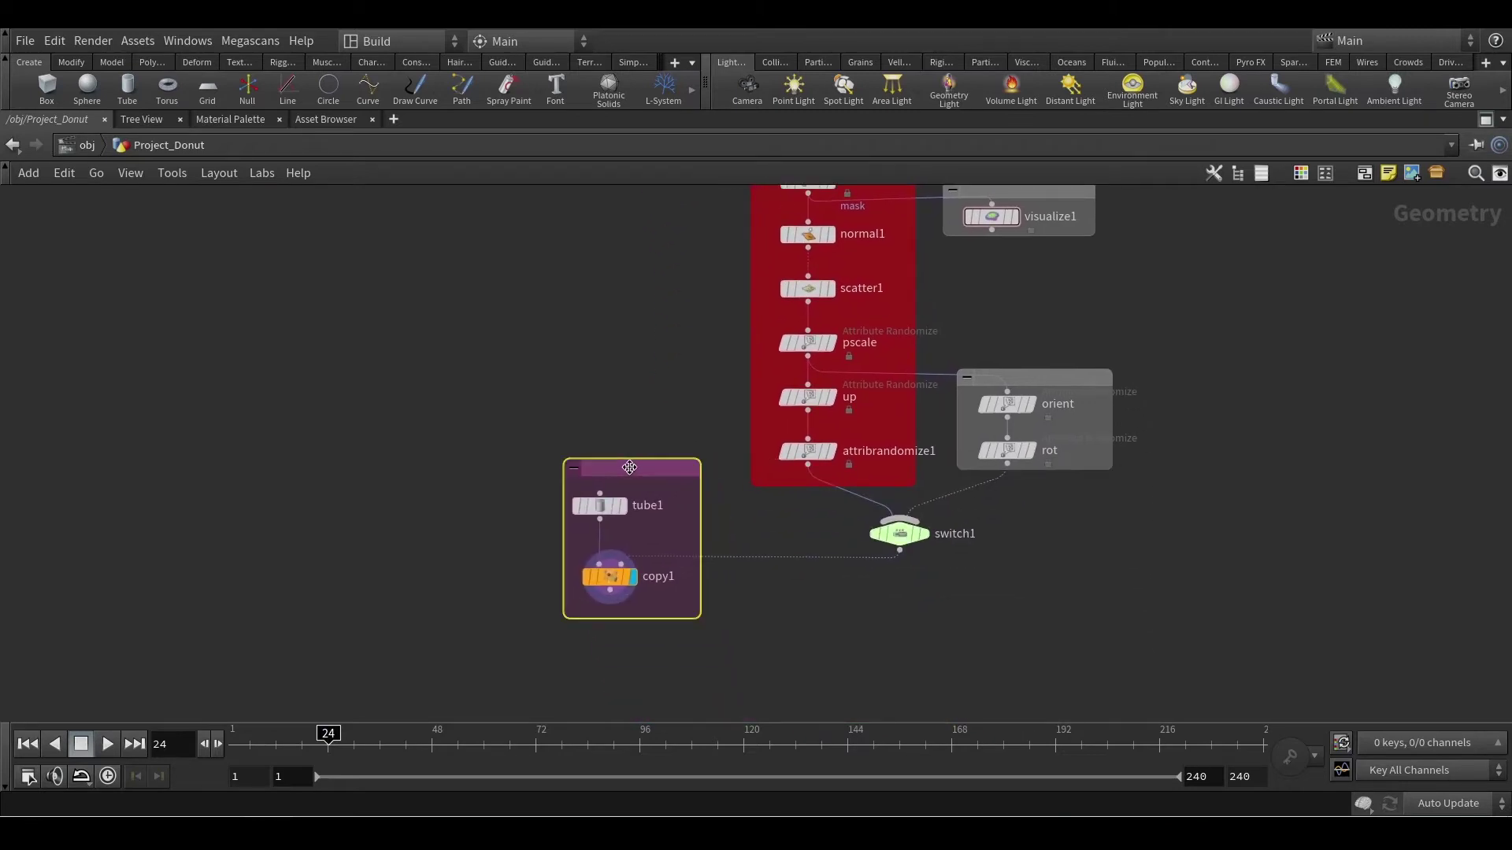
pyautogui.doubleClick(629, 468)
pyautogui.write('Sprinkle type 1')
pyautogui.click(866, 688)
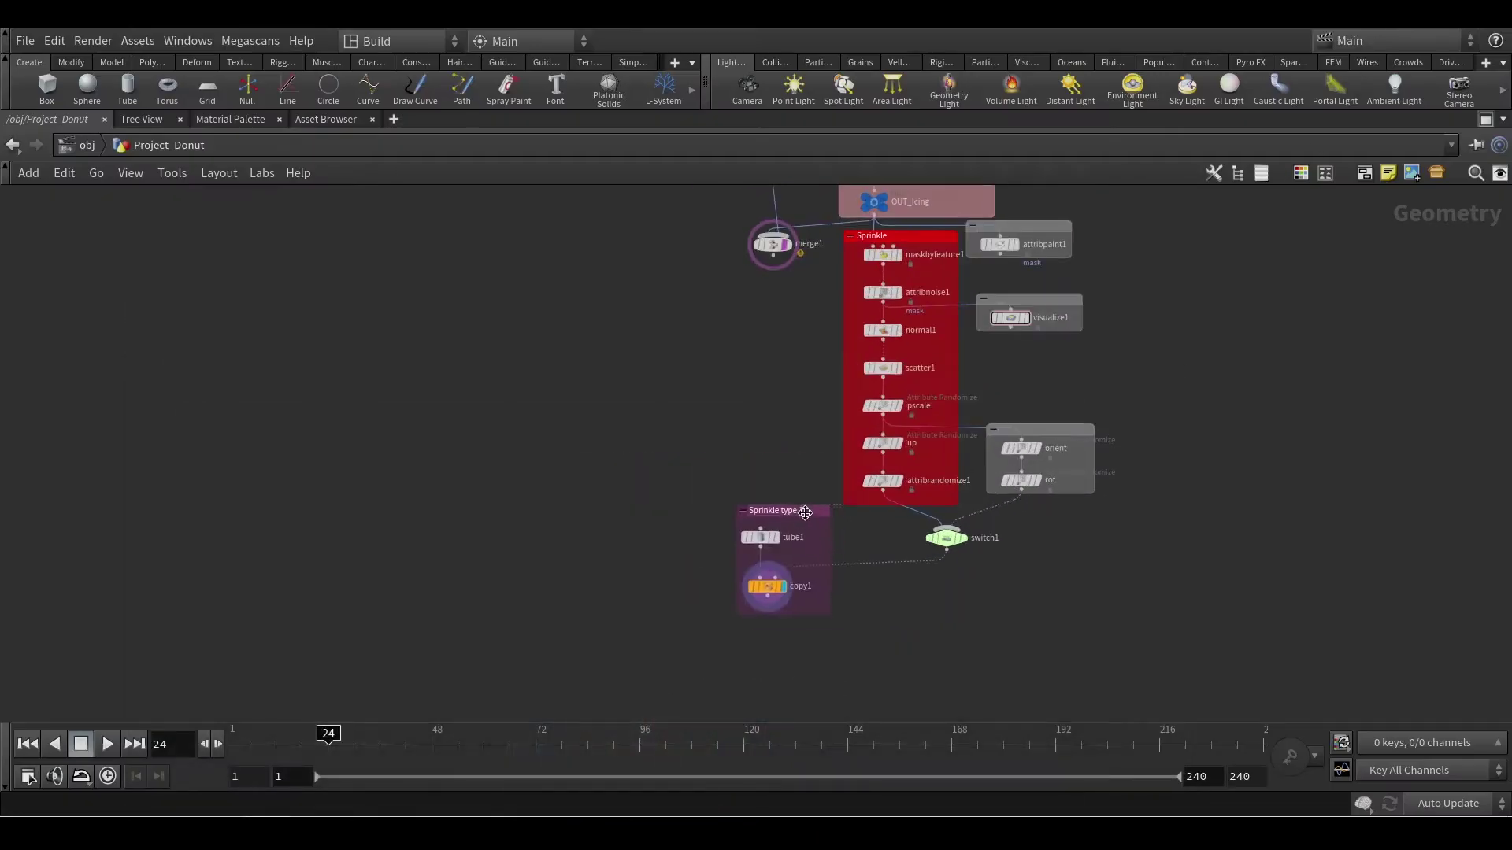
# Step: Extend the Sprinkle type 1 box upward to space tube1 farther above copy1, and shift the whole box slightly lower
pyautogui.scroll(3, 812, 537)
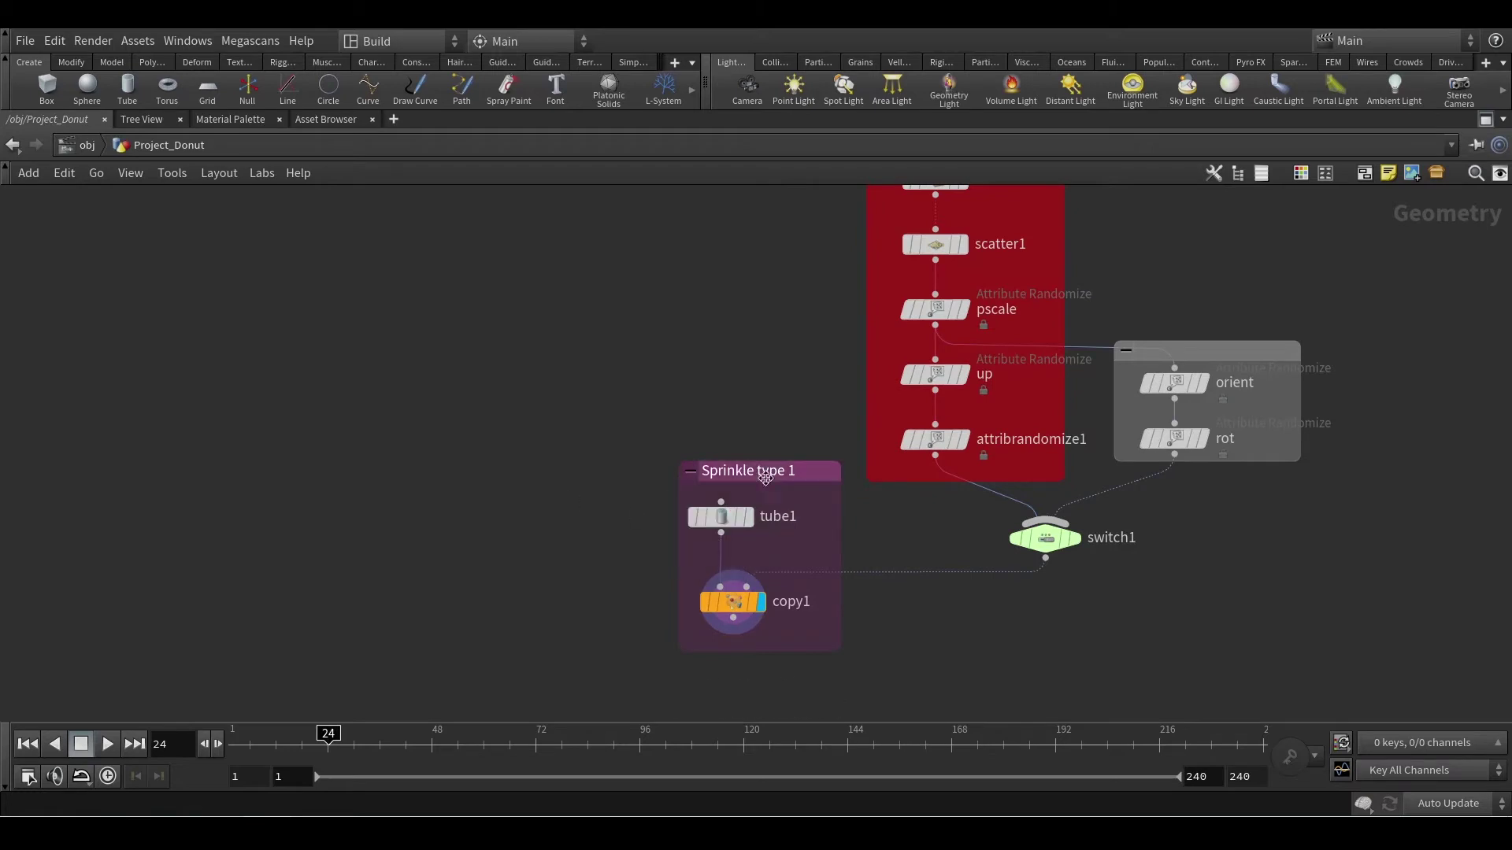
pyautogui.moveTo(760, 462); pyautogui.dragTo(762, 385)
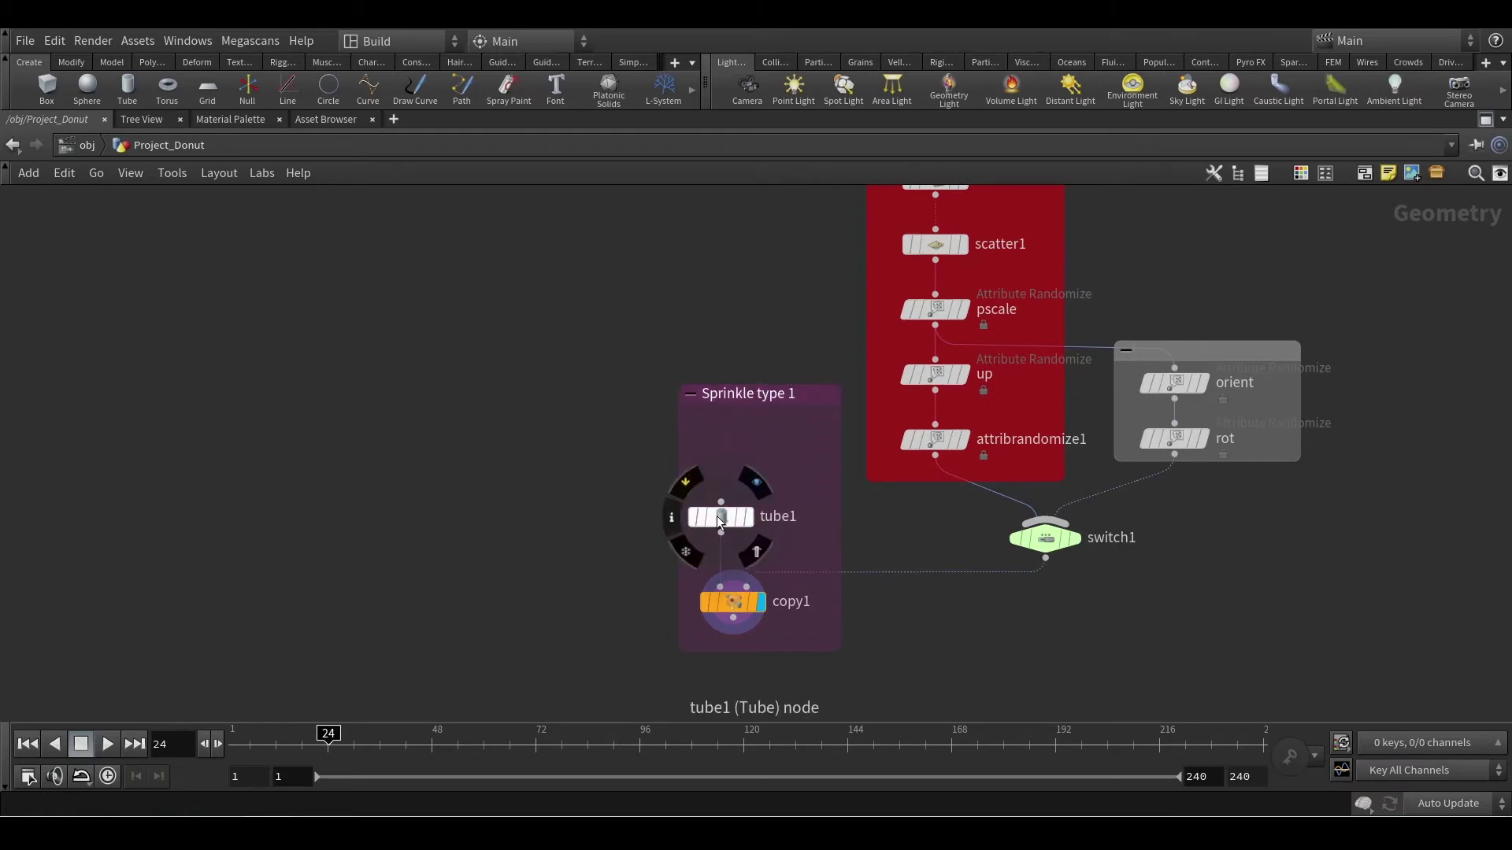
pyautogui.moveTo(717, 517); pyautogui.dragTo(721, 471)
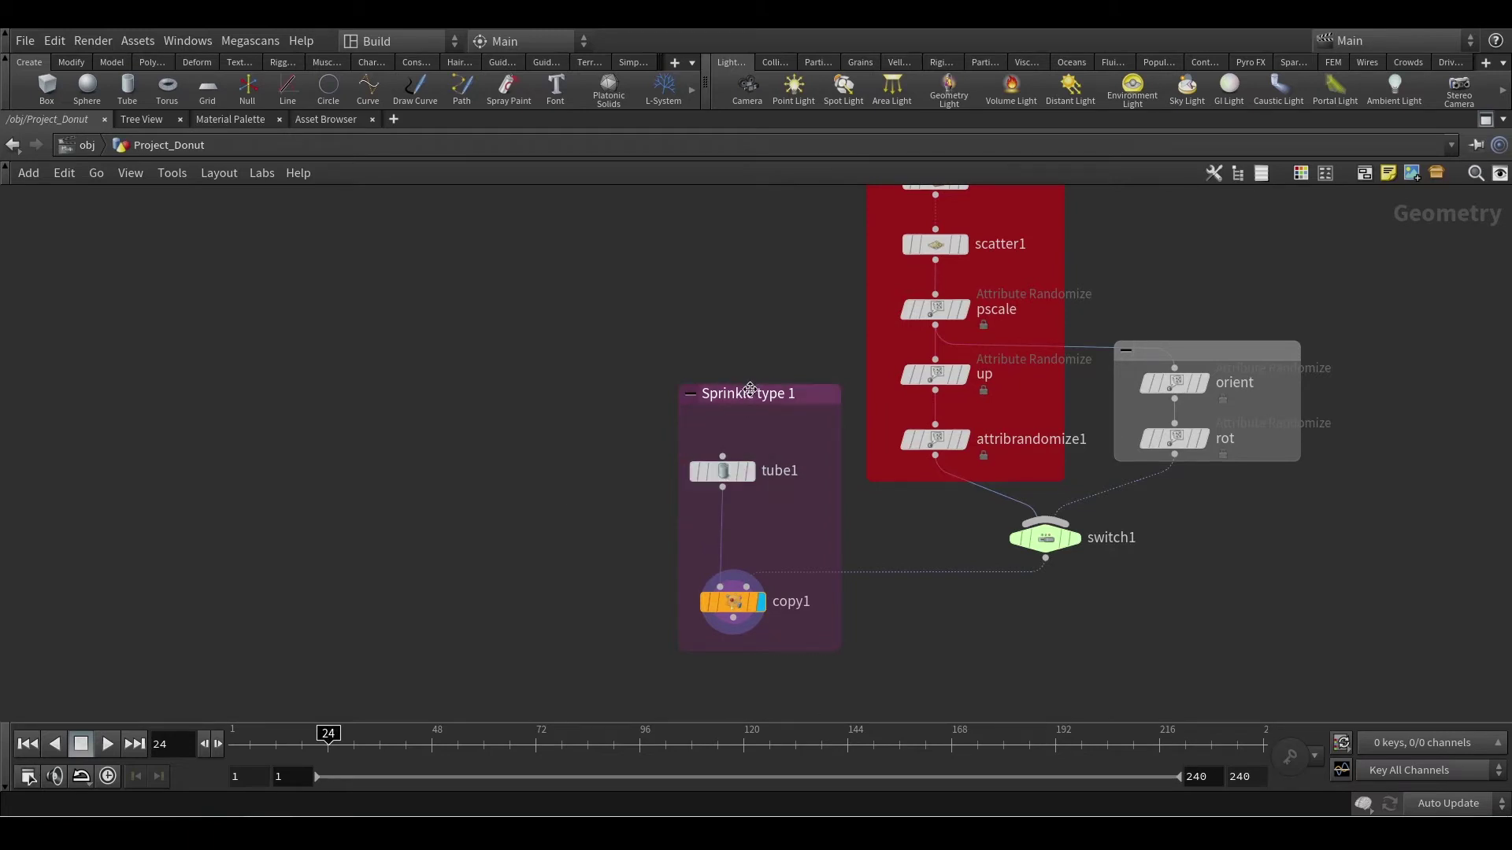
pyautogui.moveTo(749, 389); pyautogui.dragTo(745, 435)
# Step: Duplicate the Sprinkle and Sprinkle type 1 network boxes with their nodes, placing both copies to the left of the originals
pyautogui.scroll(-5, 853, 509)
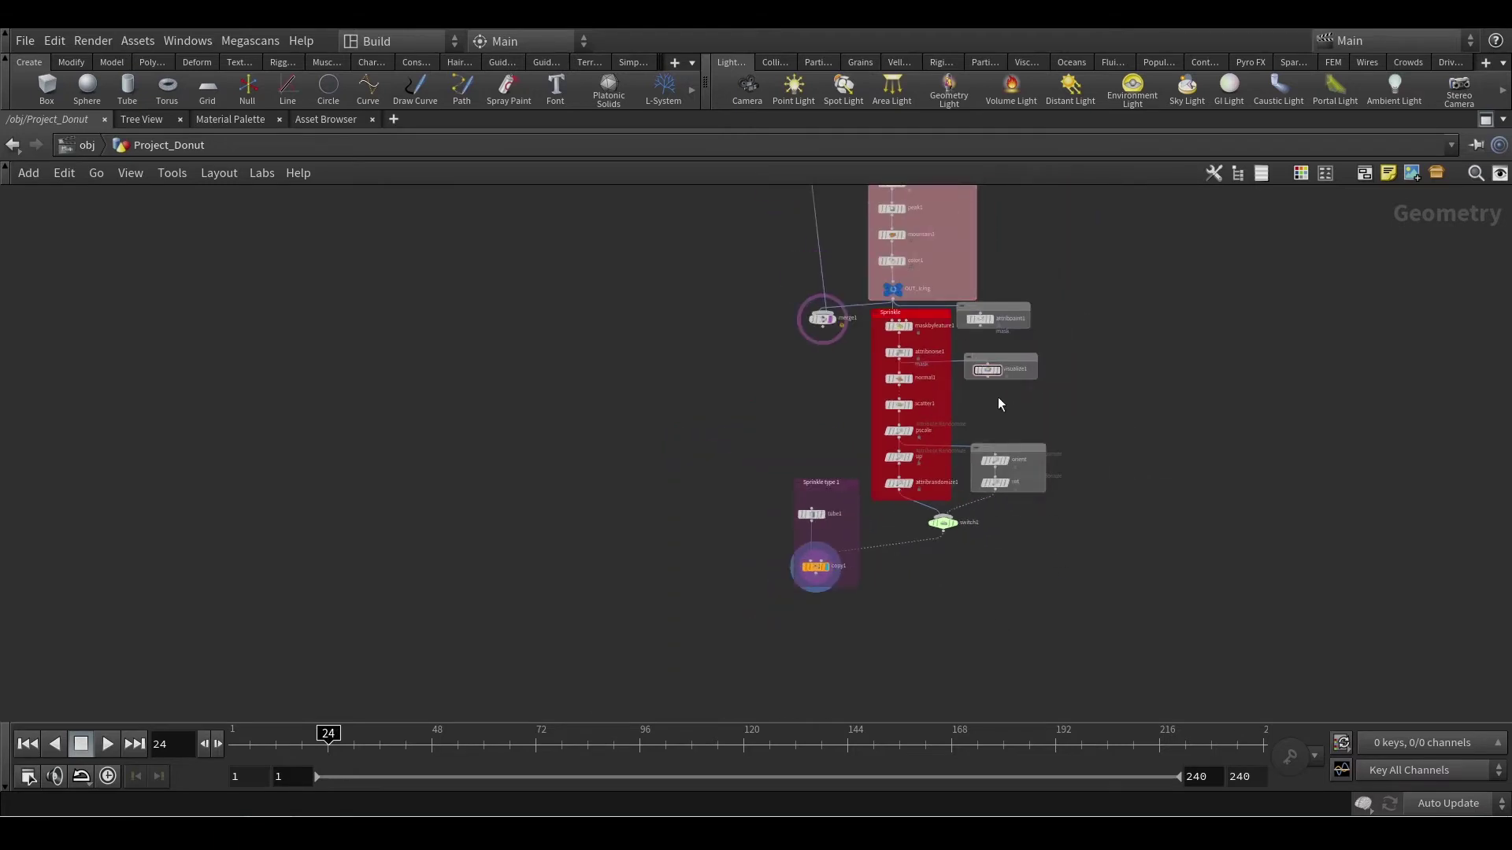
pyautogui.keyDown('alt'); pyautogui.moveTo(930, 314); pyautogui.dragTo(1192, 312); pyautogui.keyUp('alt')
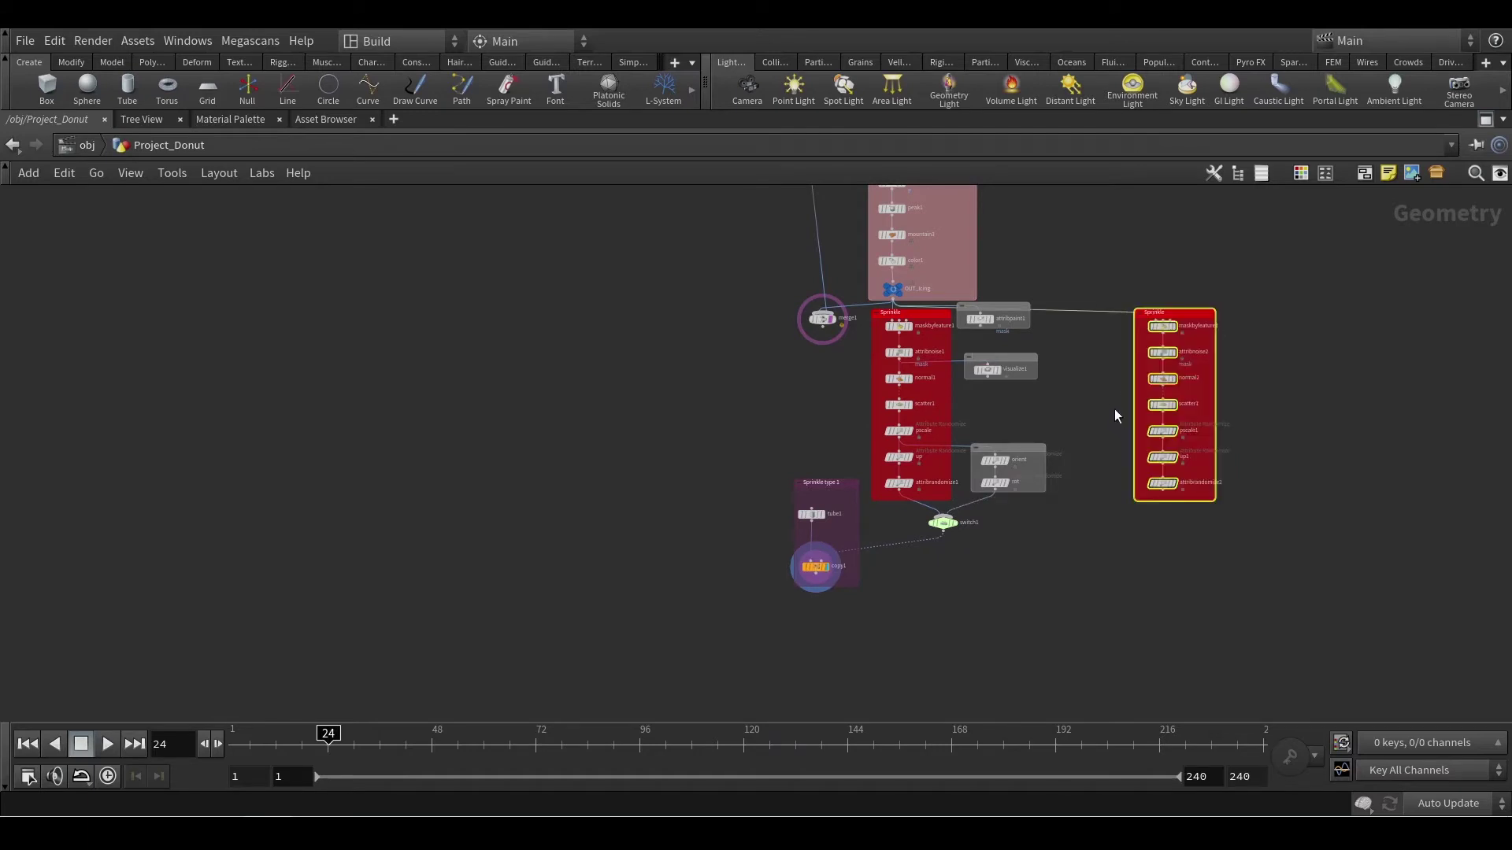
pyautogui.moveTo(1175, 311); pyautogui.dragTo(634, 312)
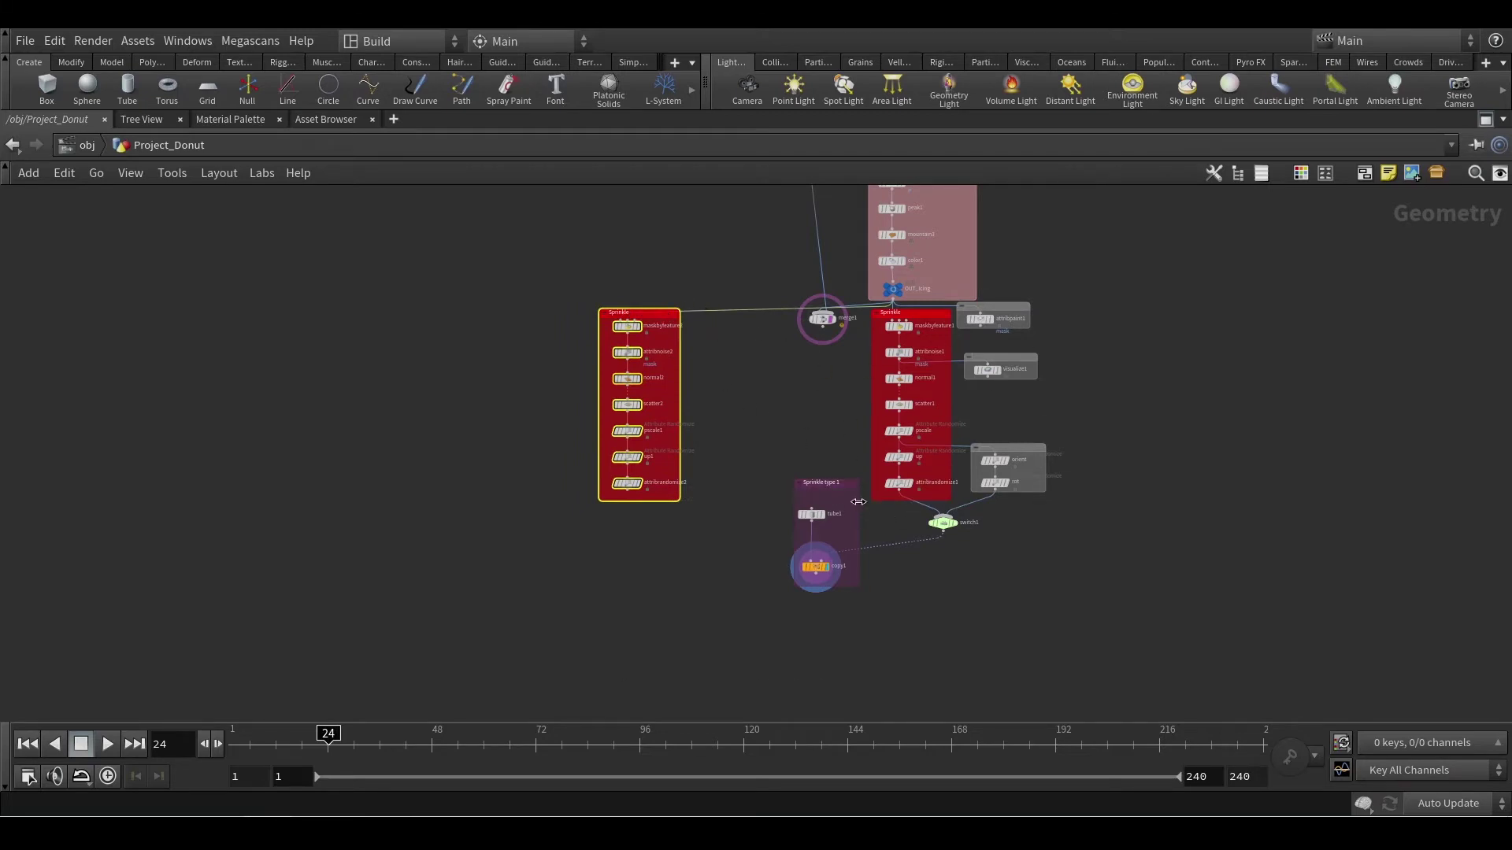
pyautogui.keyDown('alt'); pyautogui.moveTo(834, 484); pyautogui.dragTo(522, 468); pyautogui.keyUp('alt')
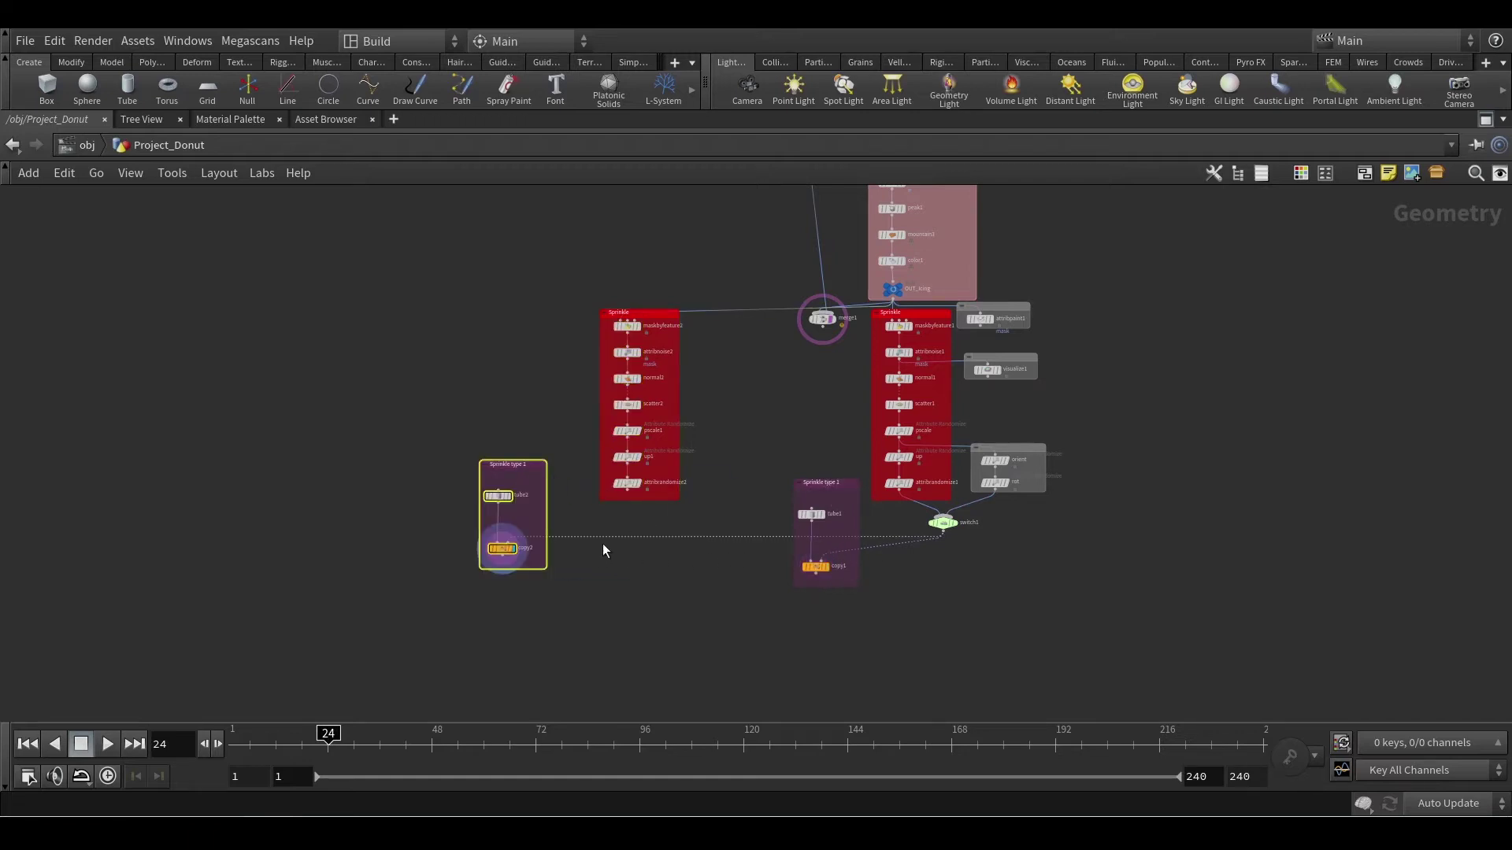
pyautogui.scroll(1, 701, 534)
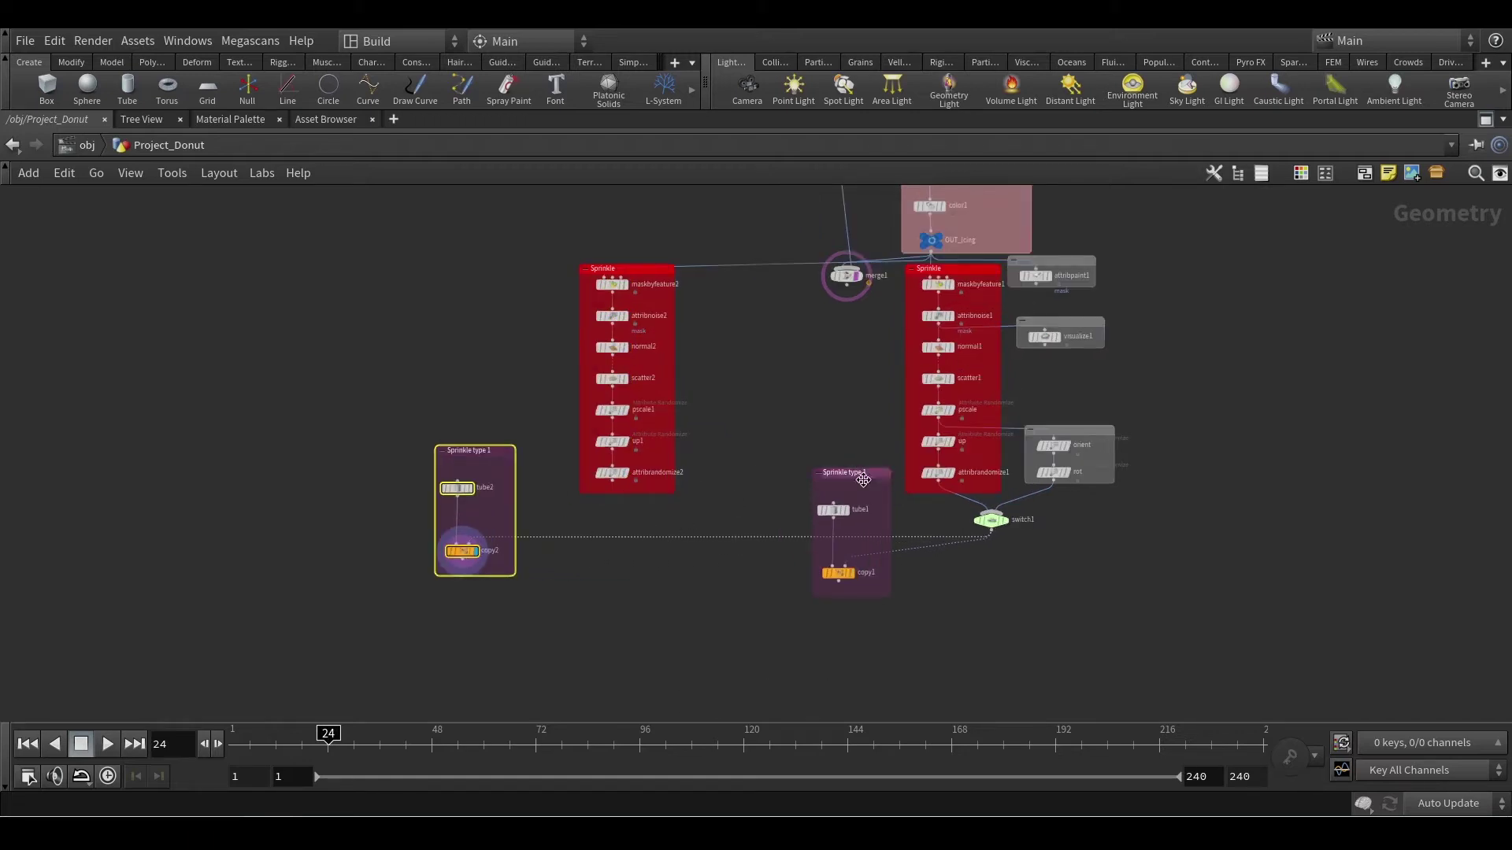
# Step: Rename the duplicated Sprinkle network box containing maskbyfeature2 to "Sprinkle 2"
pyautogui.scroll(3, 678, 274)
pyautogui.doubleClick(603, 265)
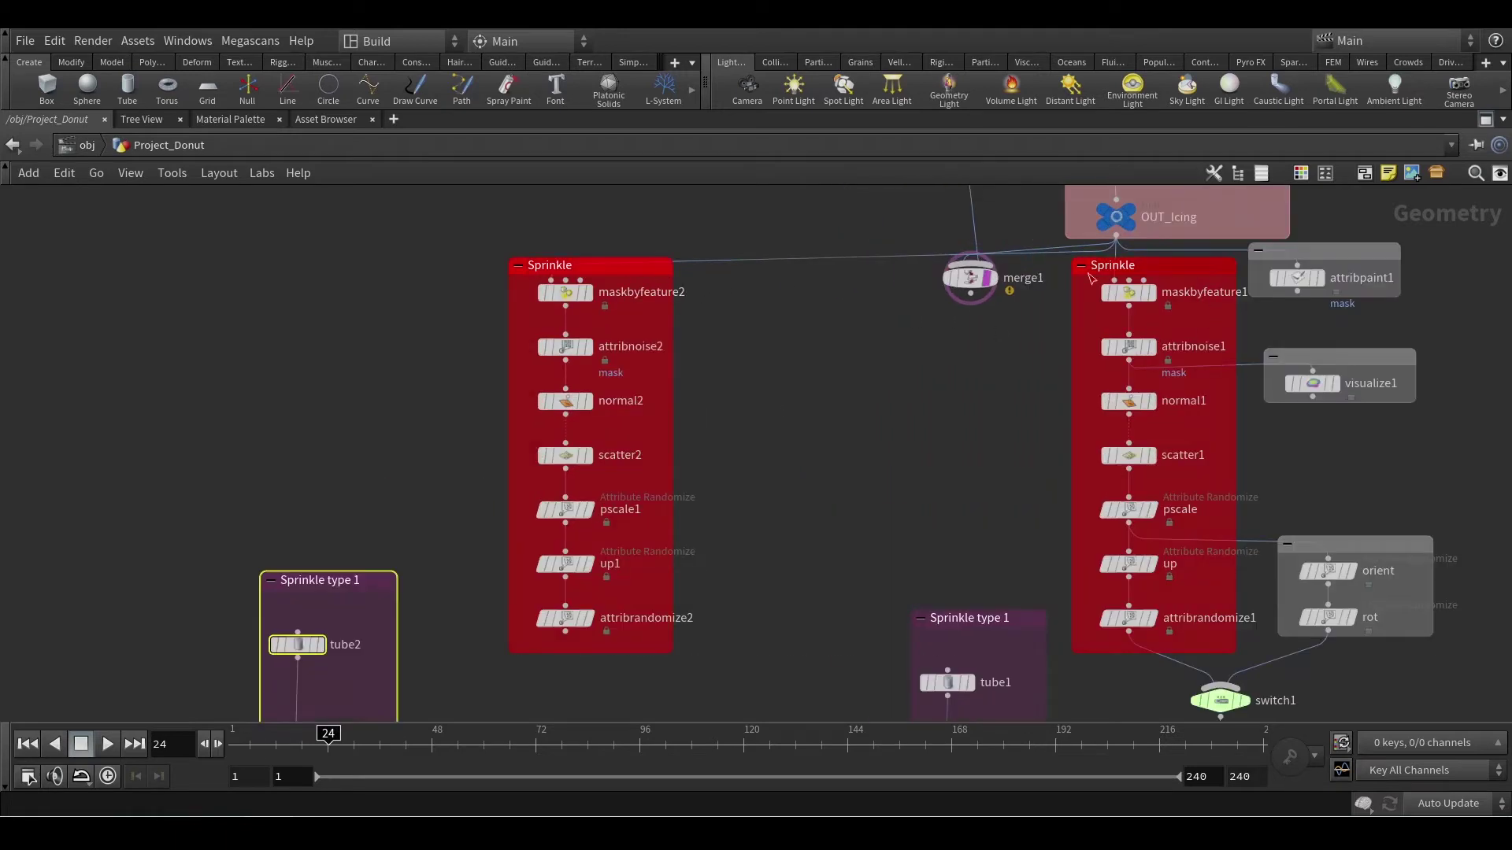
pyautogui.write('2')
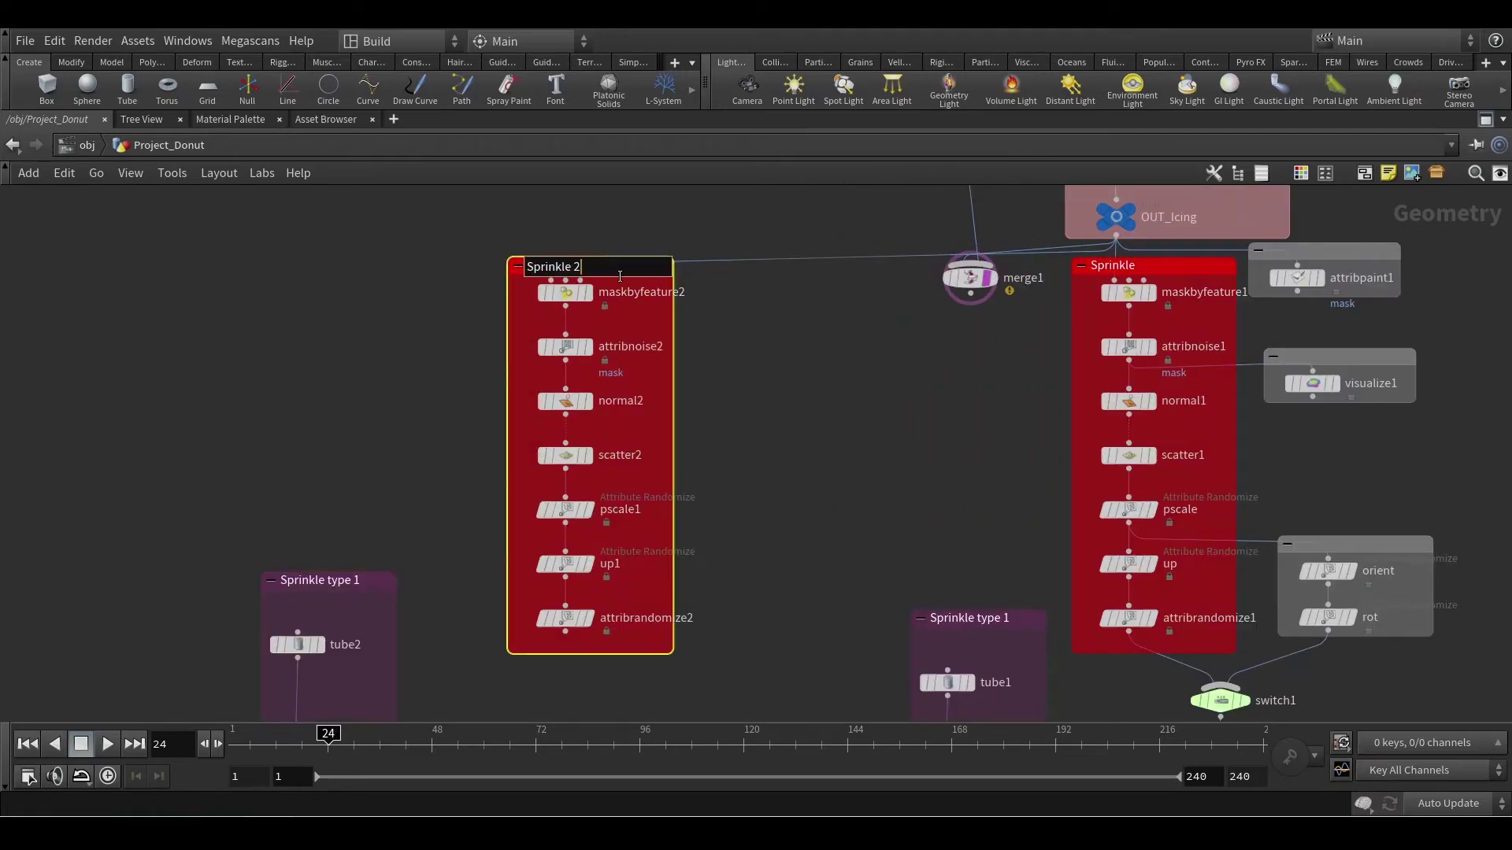
pyautogui.press('Return')
# Step: Recolour the Sprinkle 2 network box from red to a muted pink using the color palette
pyautogui.press('c')
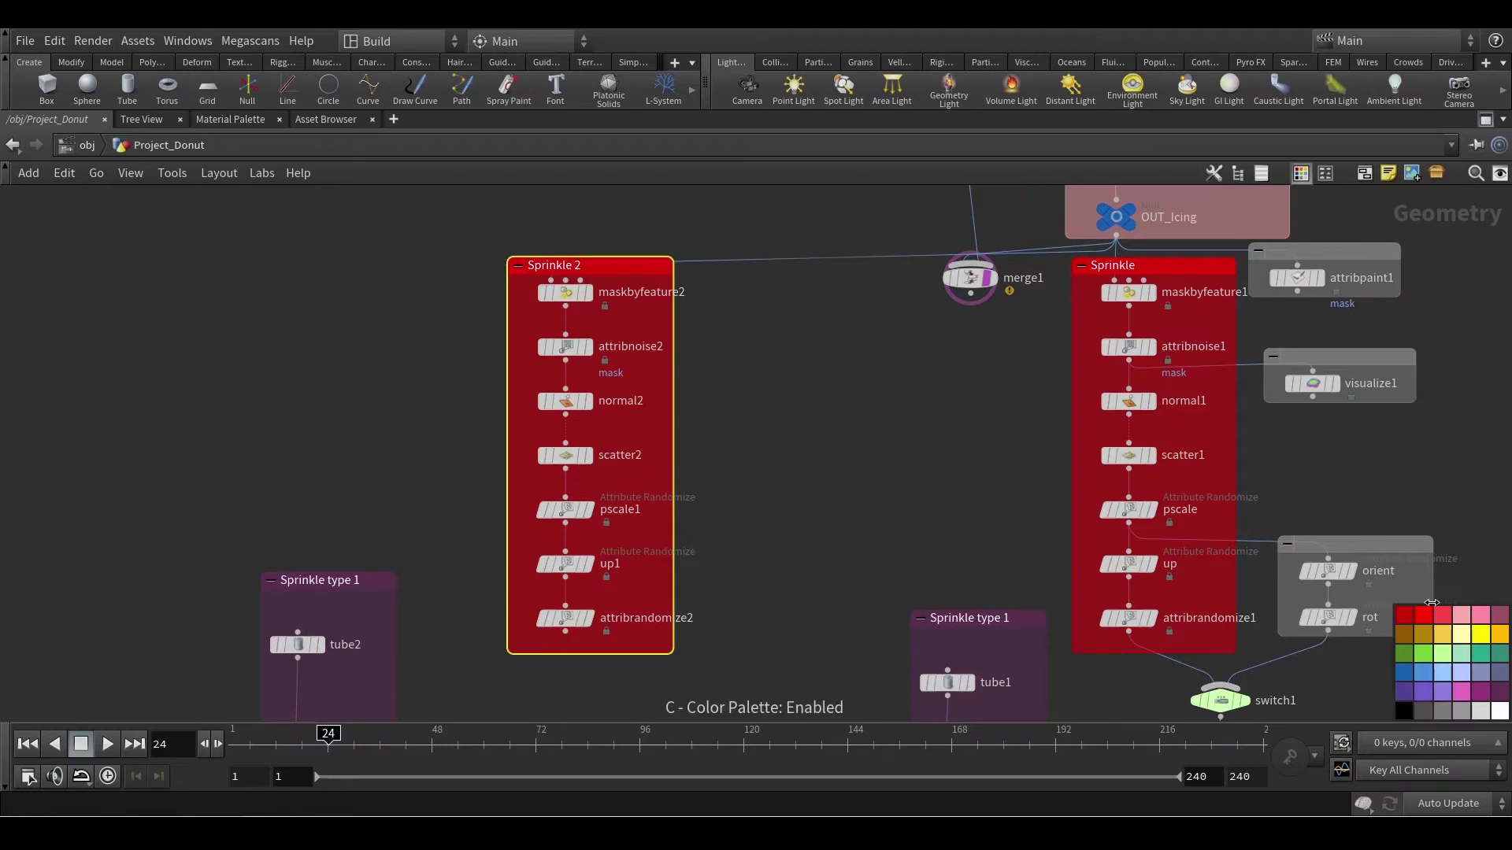
pyautogui.click(1443, 614)
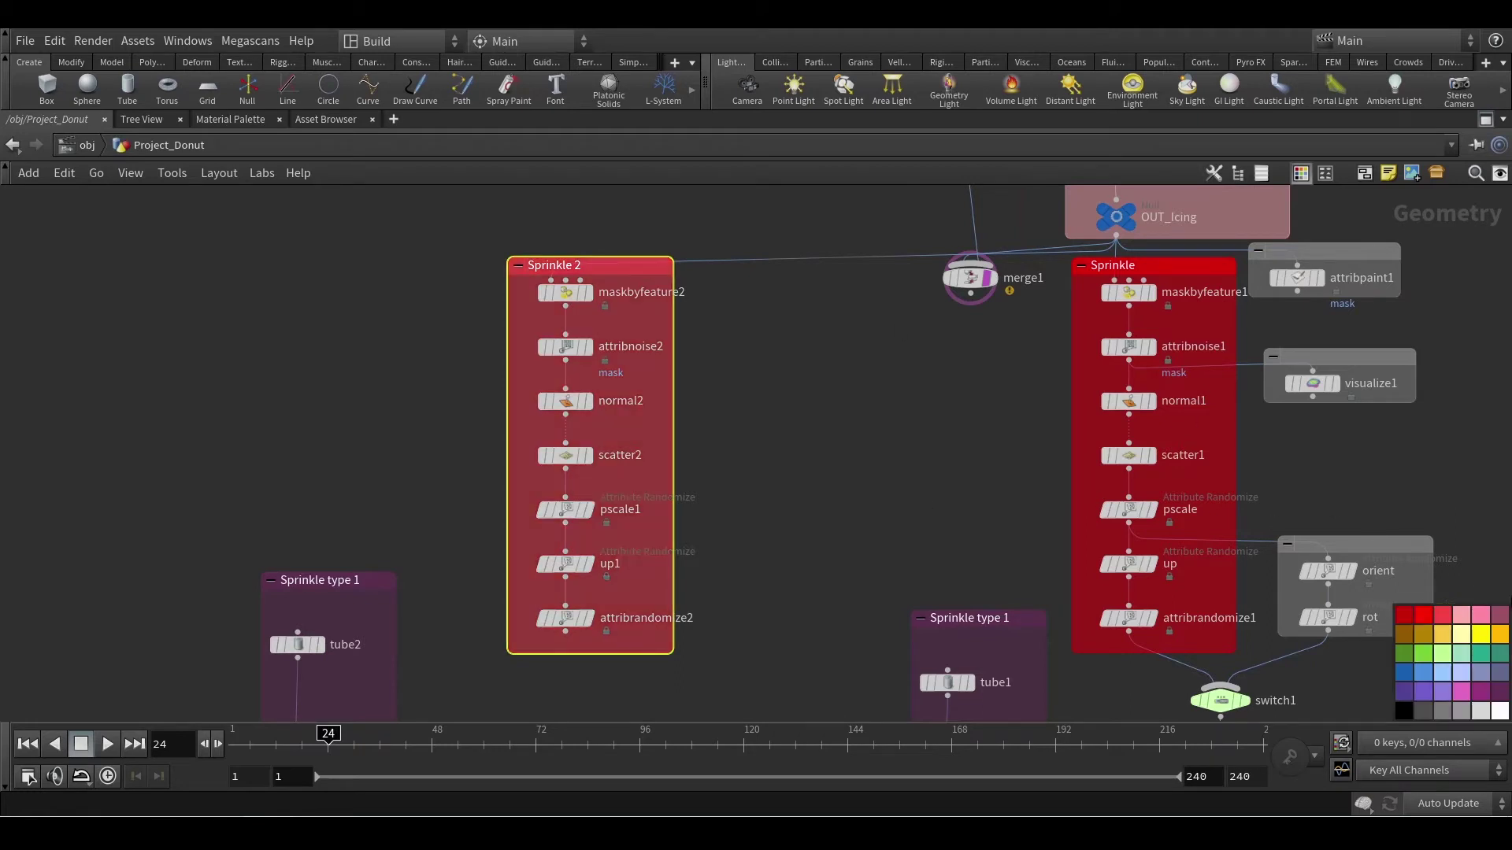
pyautogui.click(1479, 615)
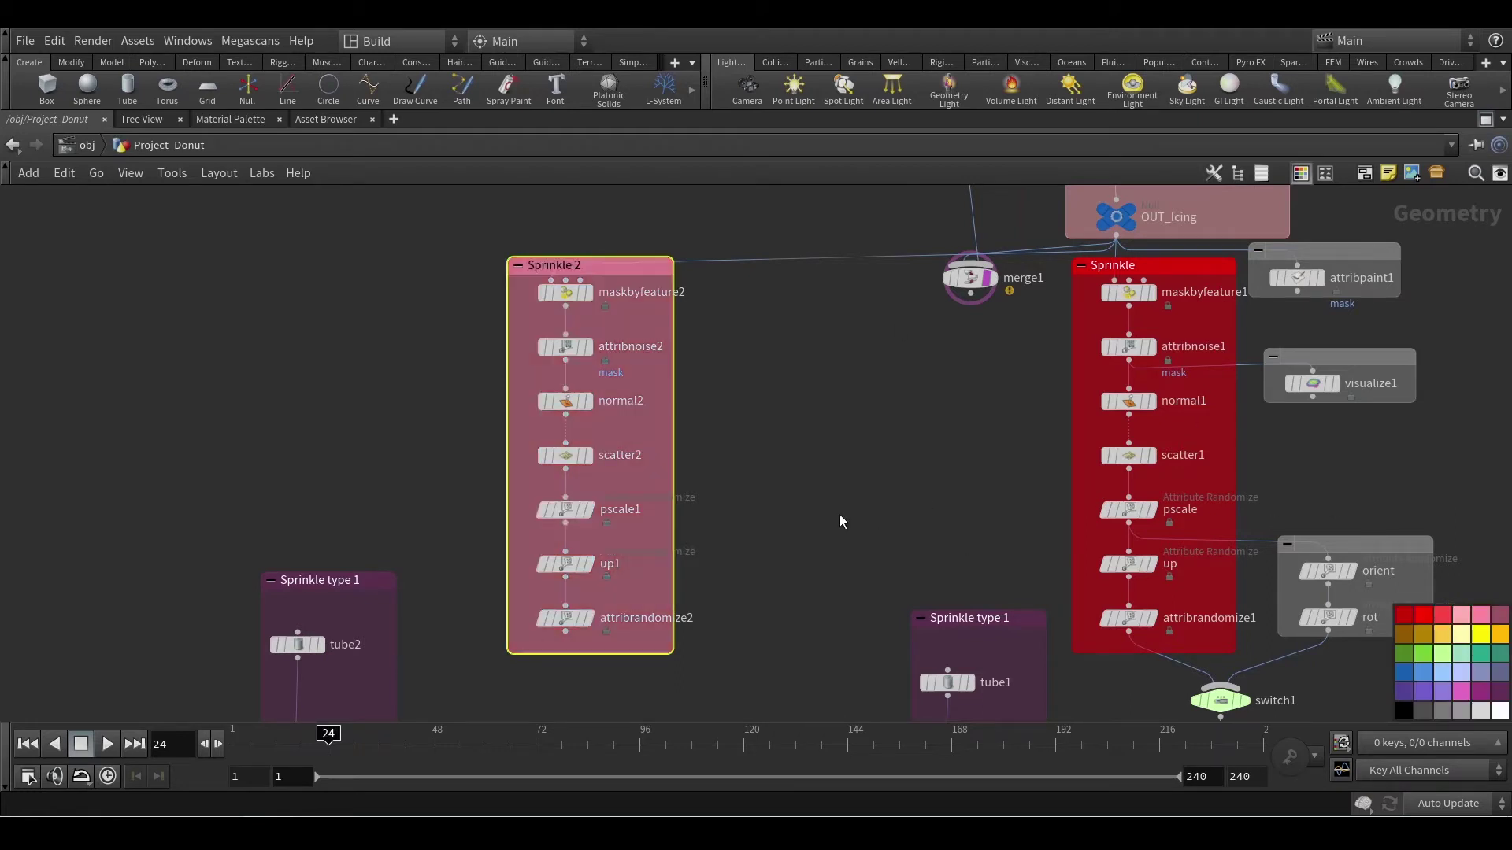
pyautogui.click(840, 486)
pyautogui.scroll(-2, 902, 445)
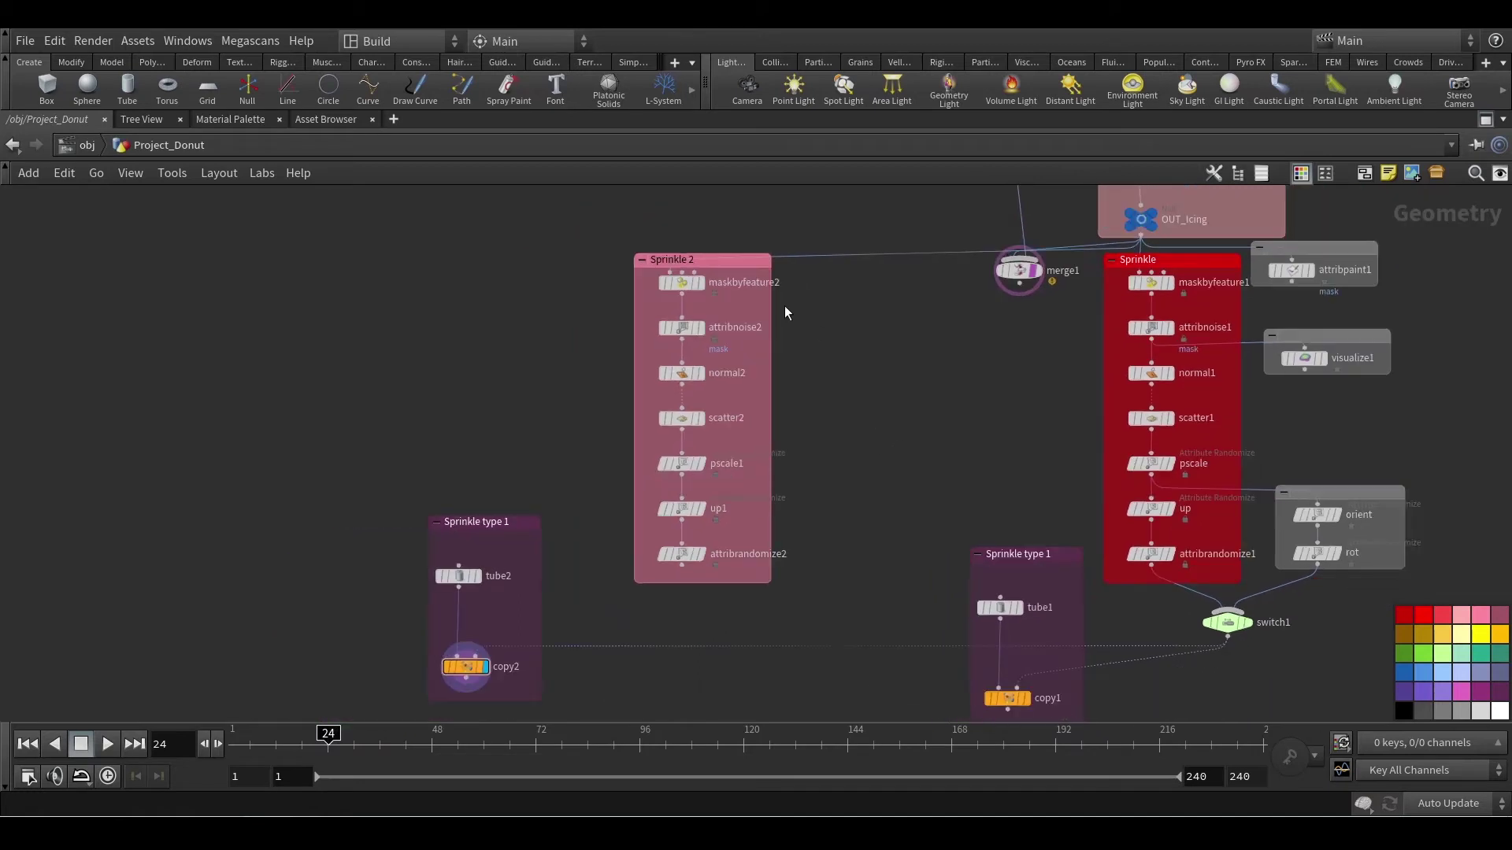
pyautogui.moveTo(819, 396); pyautogui.dragTo(885, 422, button='middle')
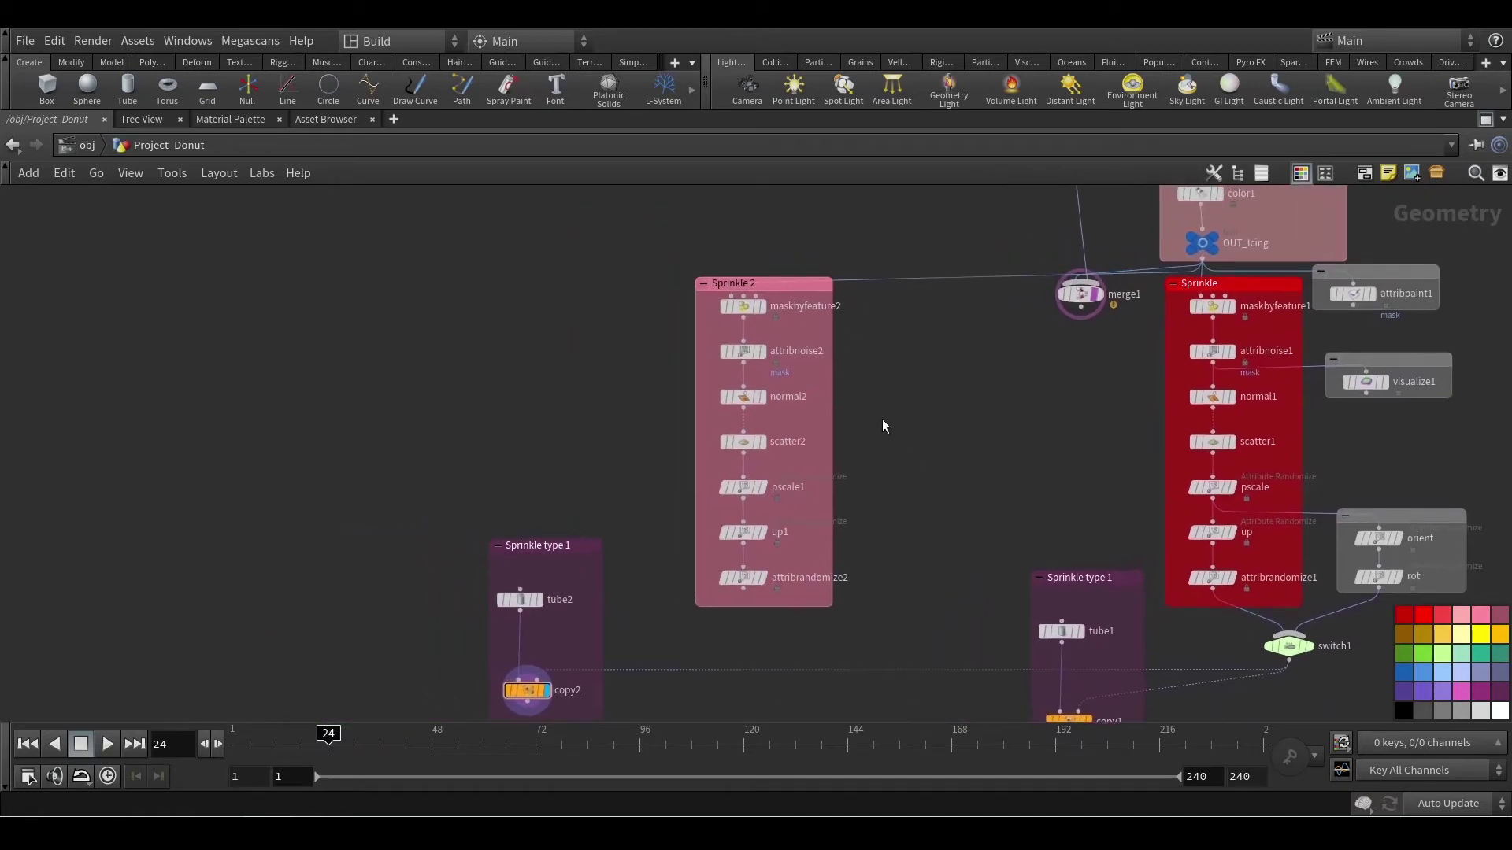
# Step: Restore the split pane layout and wire the output of attribrandomize2 into the template input of copy2
pyautogui.click(1486, 122)
pyautogui.scroll(-4, 1120, 569)
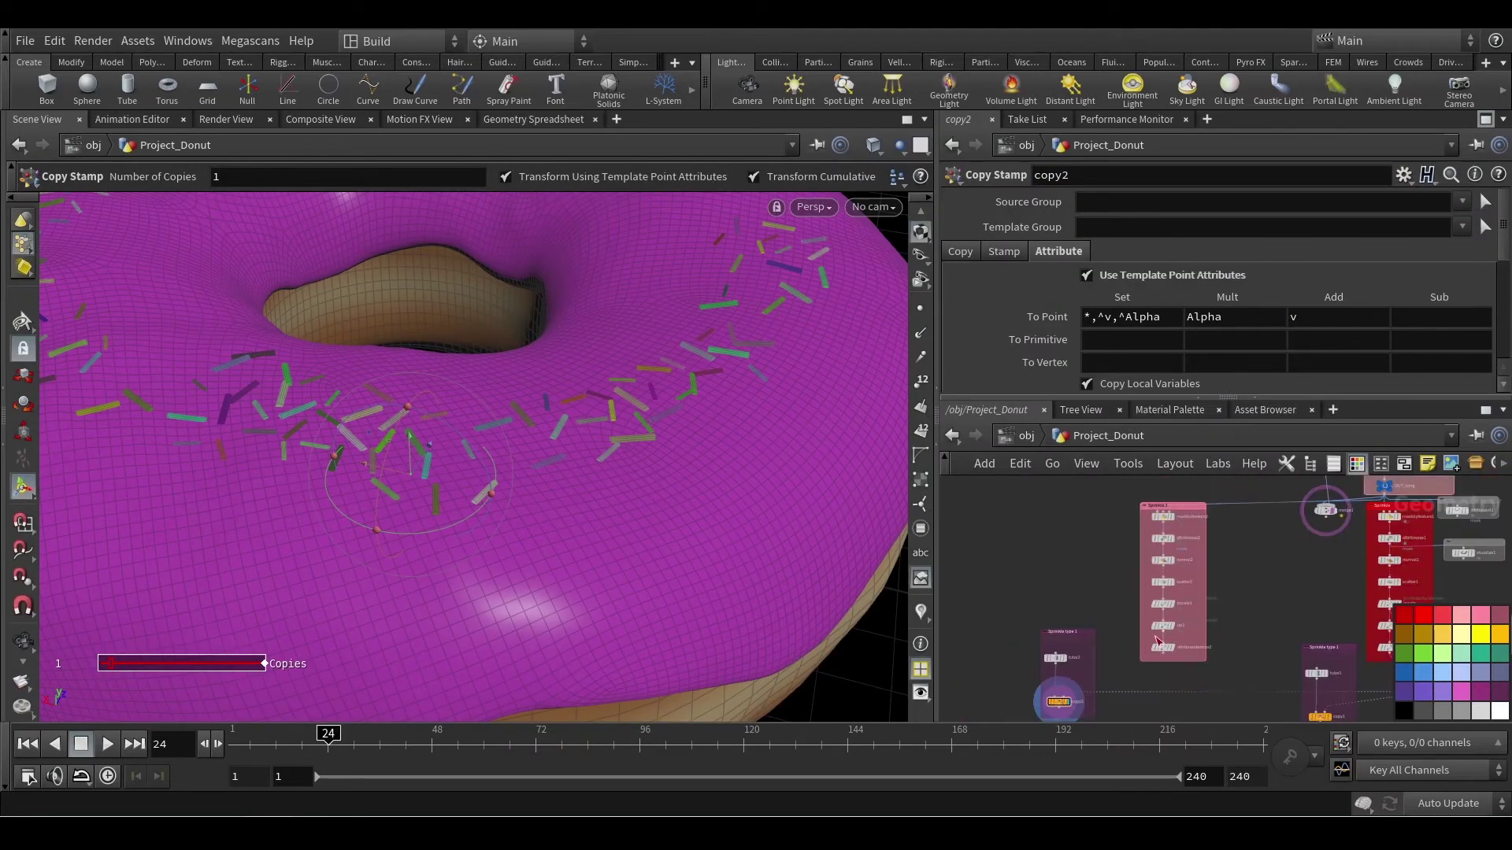
pyautogui.scroll(3, 1156, 639)
pyautogui.moveTo(1100, 661); pyautogui.dragTo(1107, 565, button='middle')
pyautogui.scroll(-2, 1107, 564)
pyautogui.scroll(2, 1189, 610)
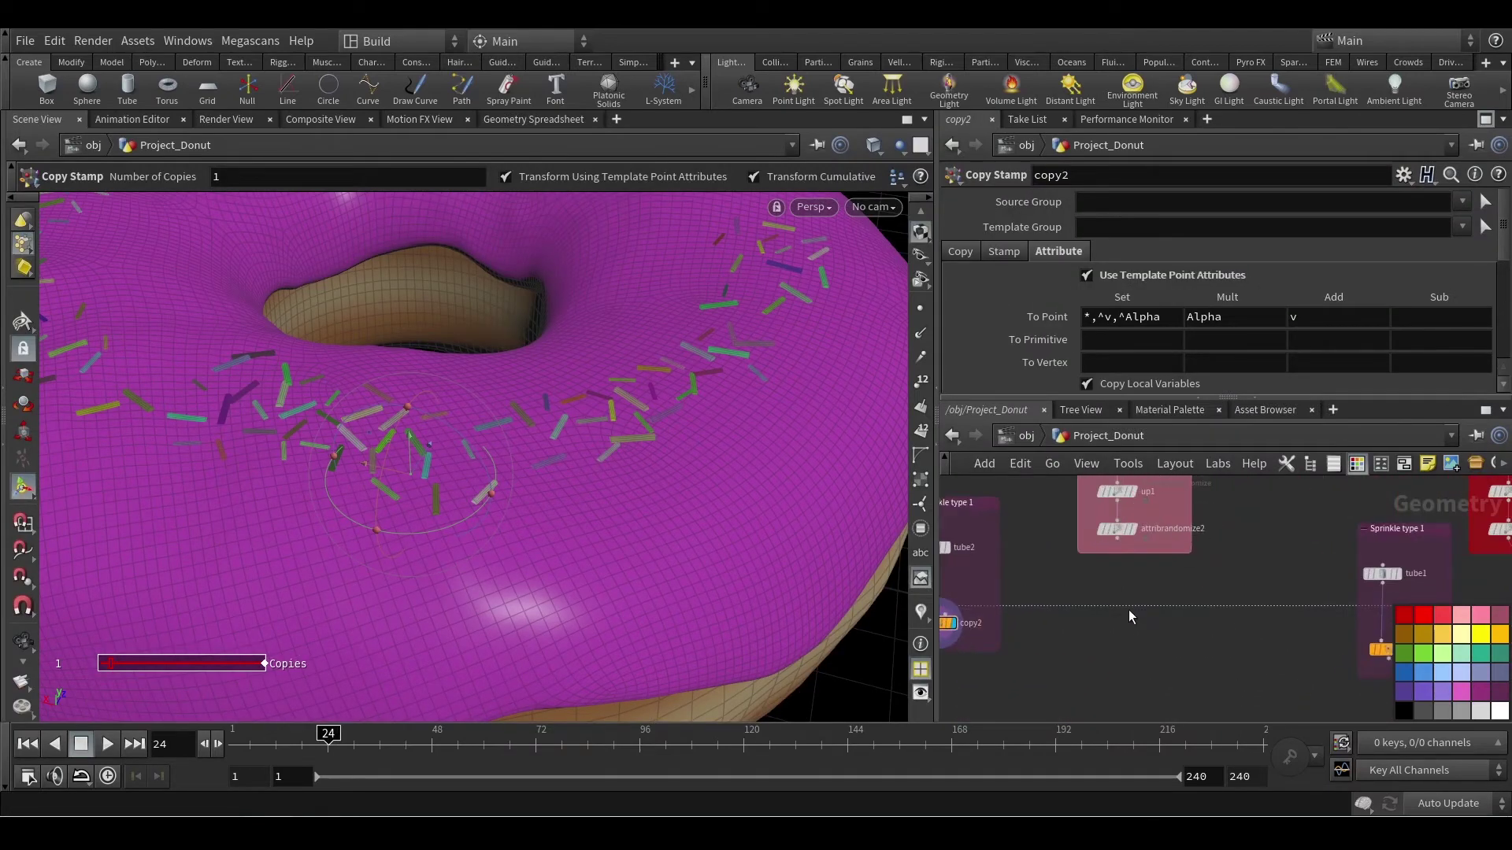
pyautogui.moveTo(1123, 605); pyautogui.dragTo(1119, 559)
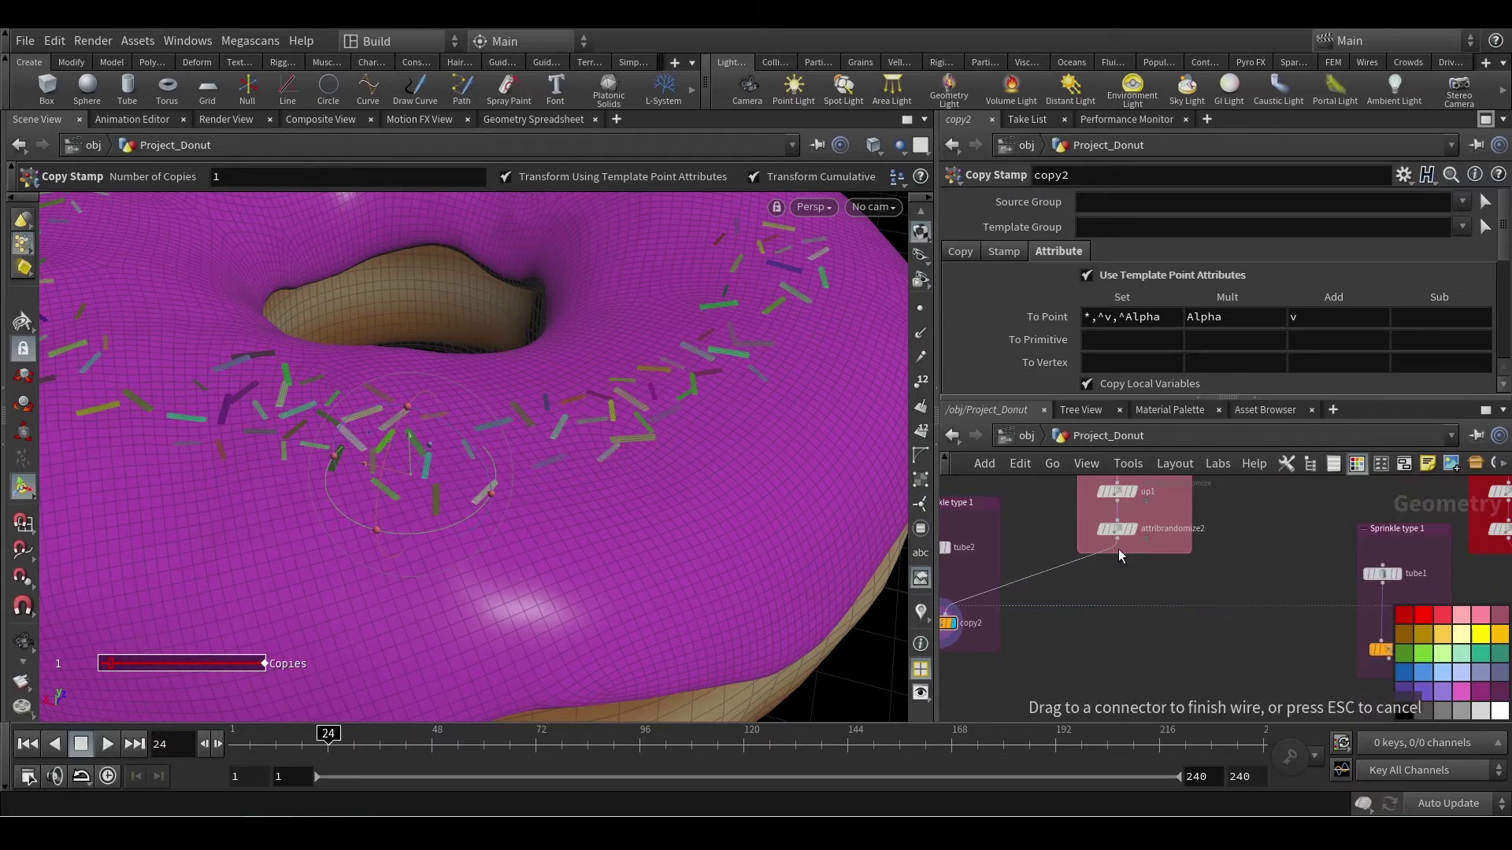
pyautogui.click(1181, 580)
# Step: Duplicate the orient and rot network box beside Sprinkle 2, cut the copy's incoming wire and hide the color palette
pyautogui.scroll(-3, 1193, 594)
pyautogui.scroll(2, 1339, 575)
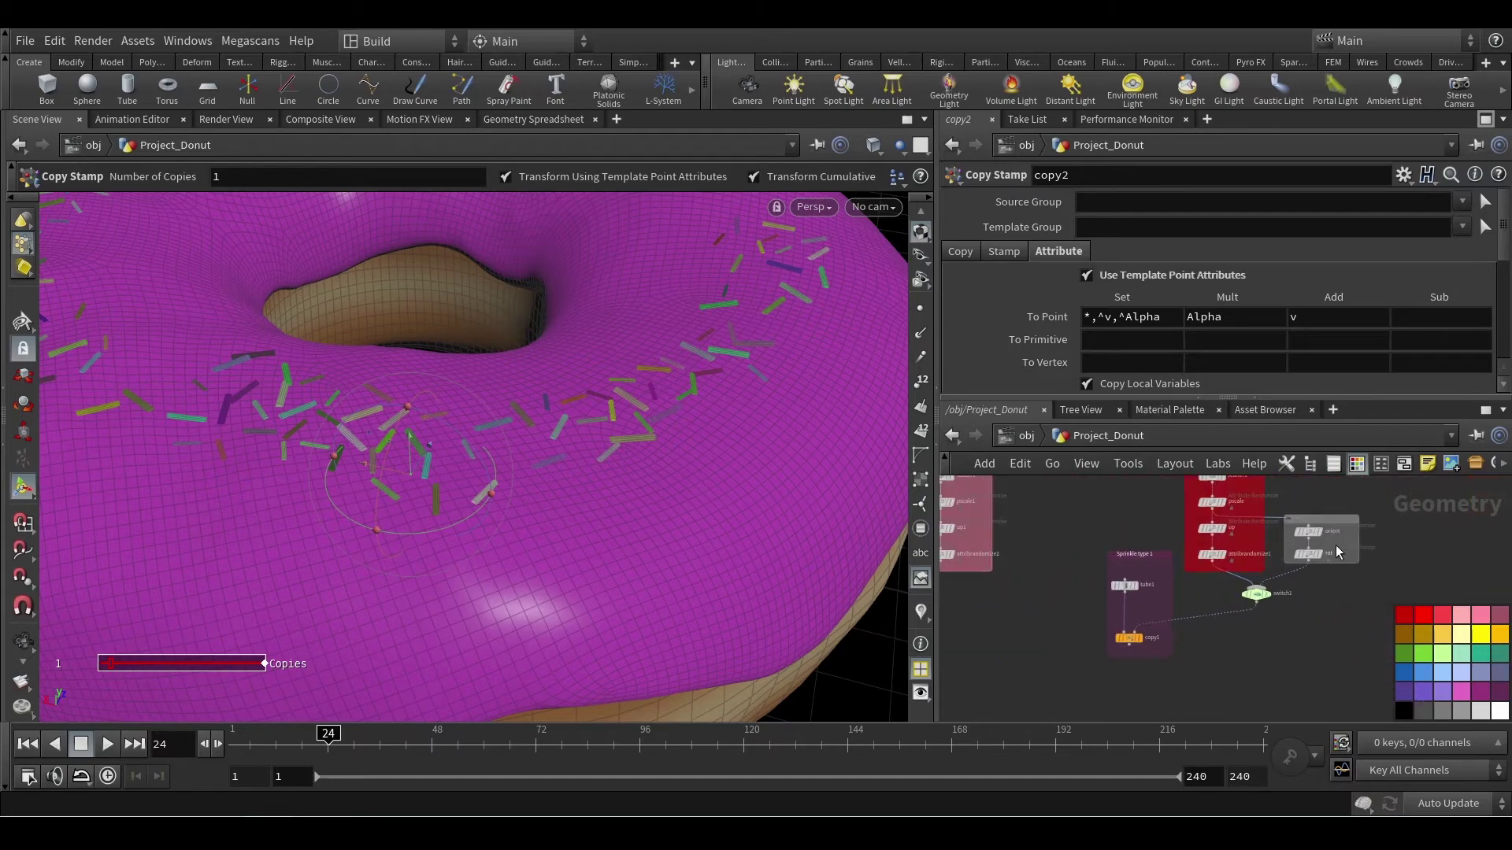
pyautogui.keyDown('alt'); pyautogui.moveTo(1217, 506); pyautogui.dragTo(1064, 558); pyautogui.keyUp('alt')
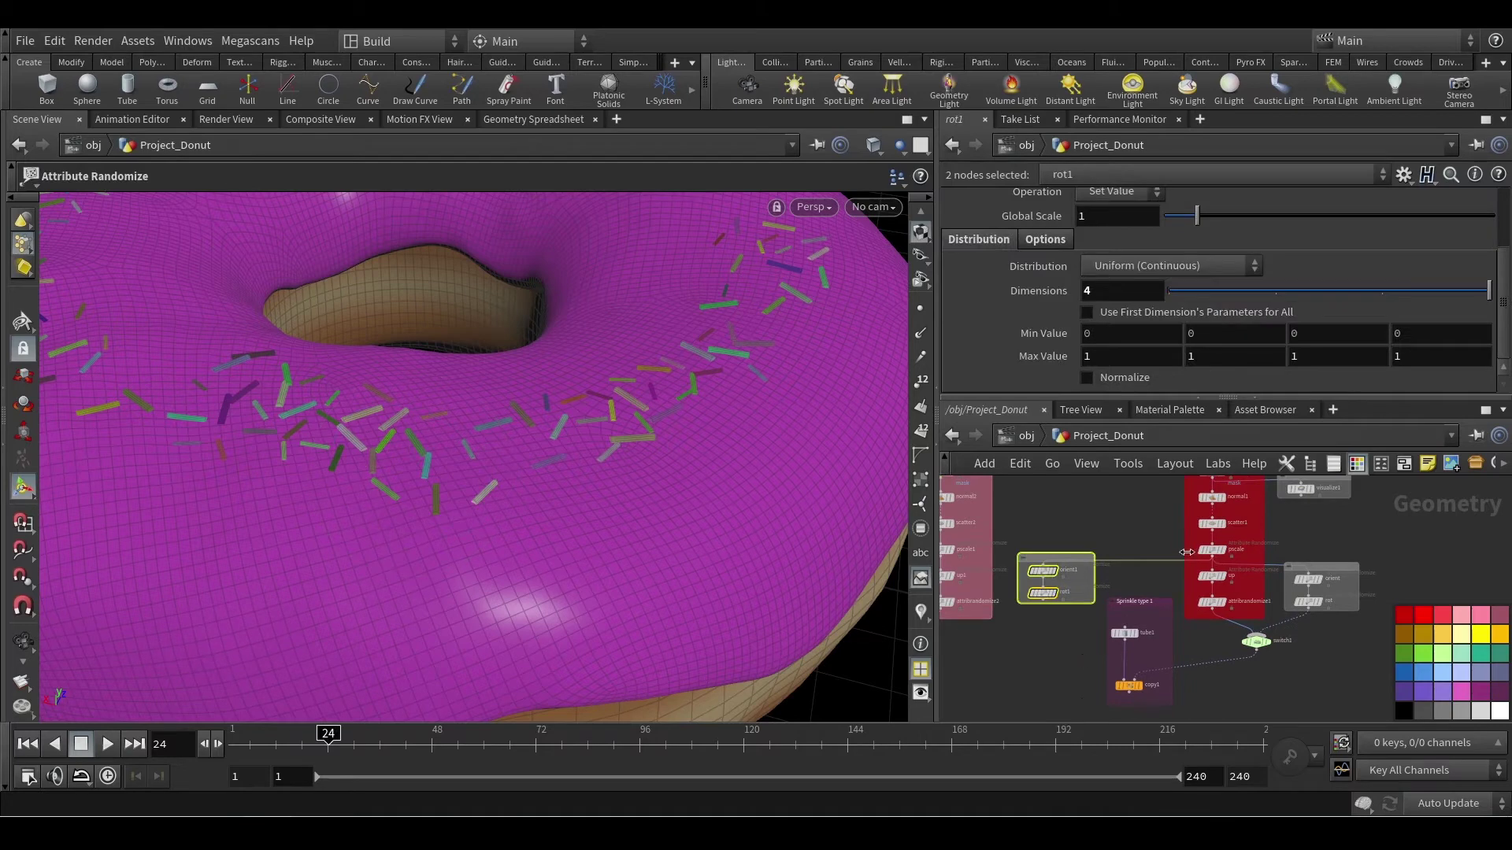
pyautogui.press('y')
pyautogui.moveTo(1170, 541); pyautogui.dragTo(1166, 586)
pyautogui.moveTo(1124, 569); pyautogui.dragTo(1273, 558, button='middle')
pyautogui.scroll(5, 1293, 583)
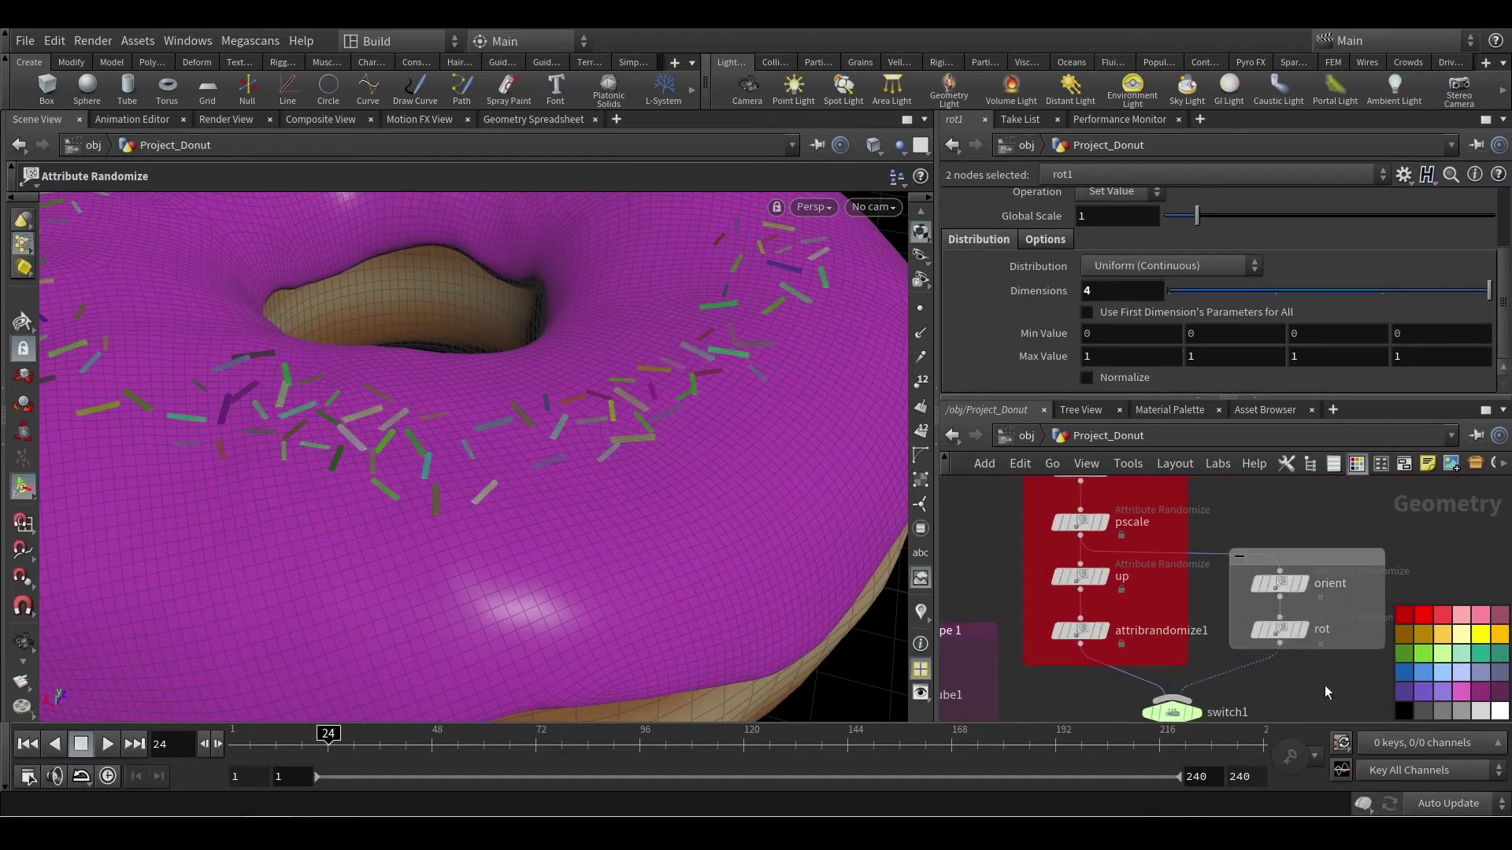
pyautogui.scroll(-2, 1323, 685)
pyautogui.press('c')
pyautogui.moveTo(1330, 683); pyautogui.dragTo(1413, 615, button='middle')
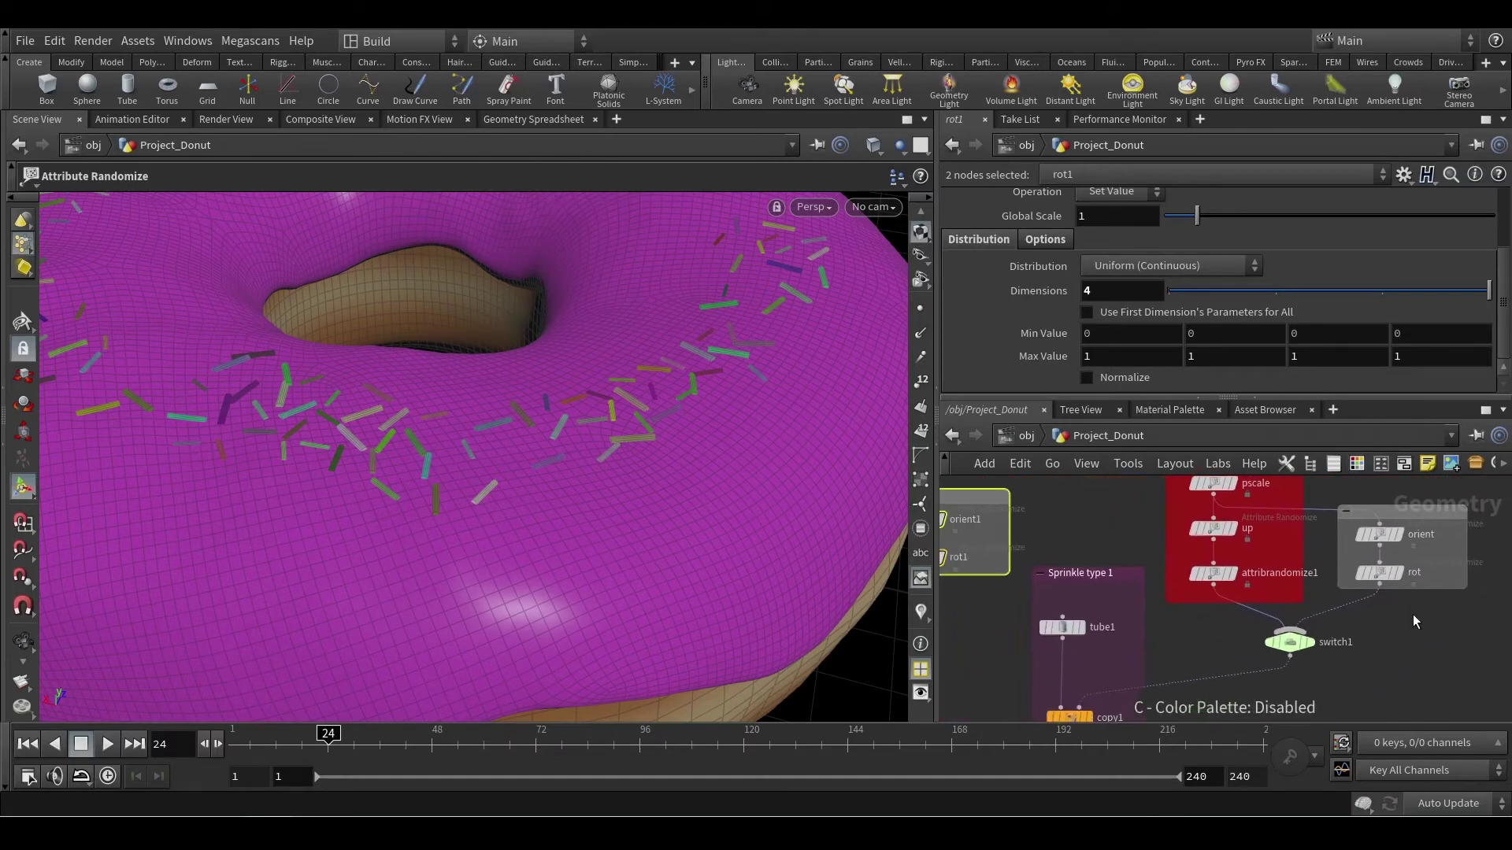
# Step: Rename the network box containing tube2 and copy2 to "Sprinkle type 2Nuts"
pyautogui.moveTo(1094, 607); pyautogui.dragTo(1319, 637, button='middle')
pyautogui.moveTo(1117, 522); pyautogui.dragTo(1171, 564, button='middle')
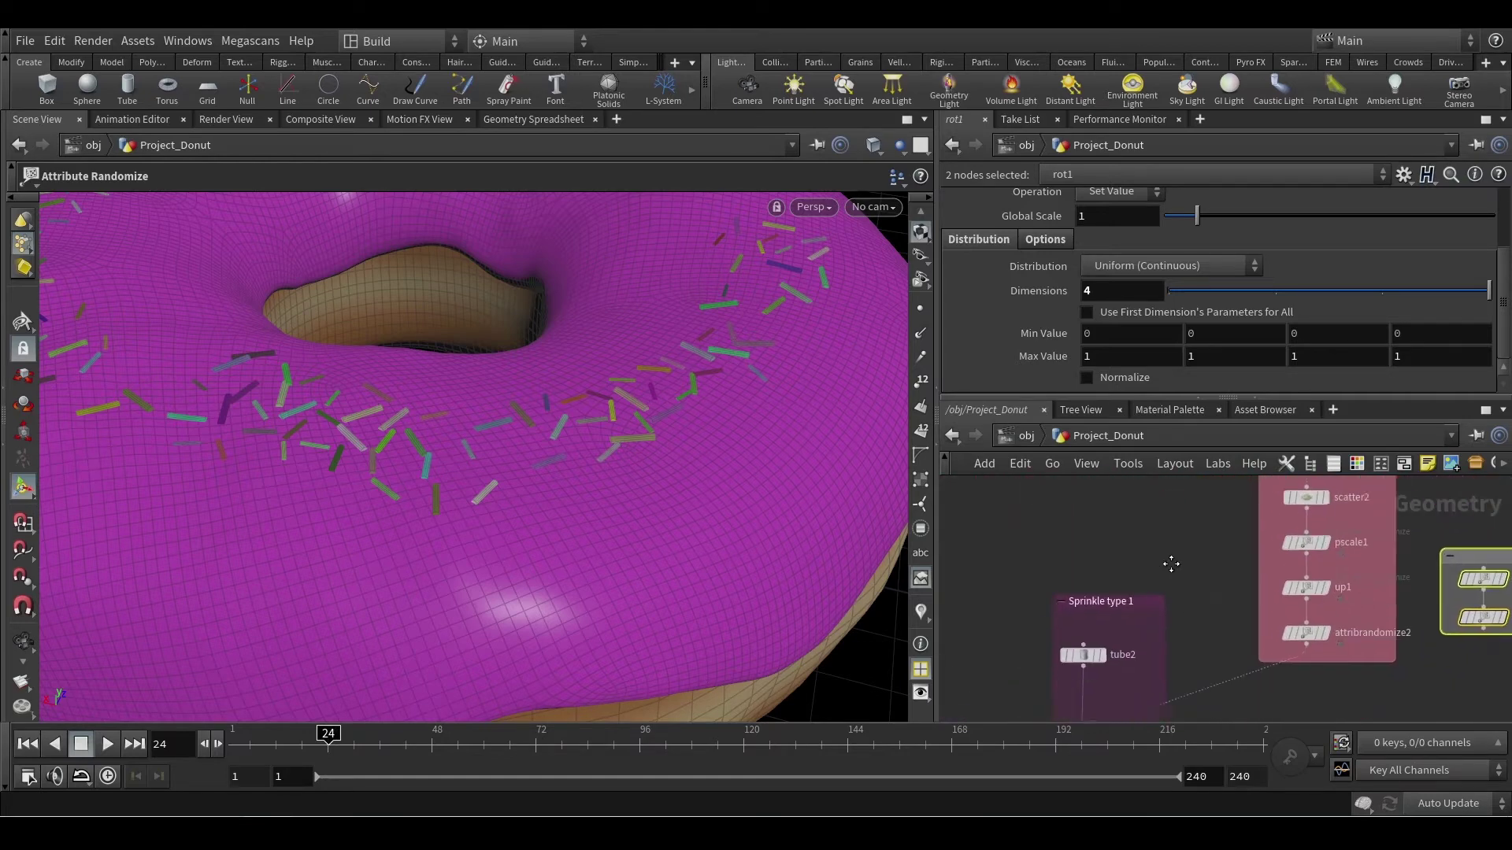
pyautogui.scroll(2, 1171, 564)
pyautogui.doubleClick(1140, 565)
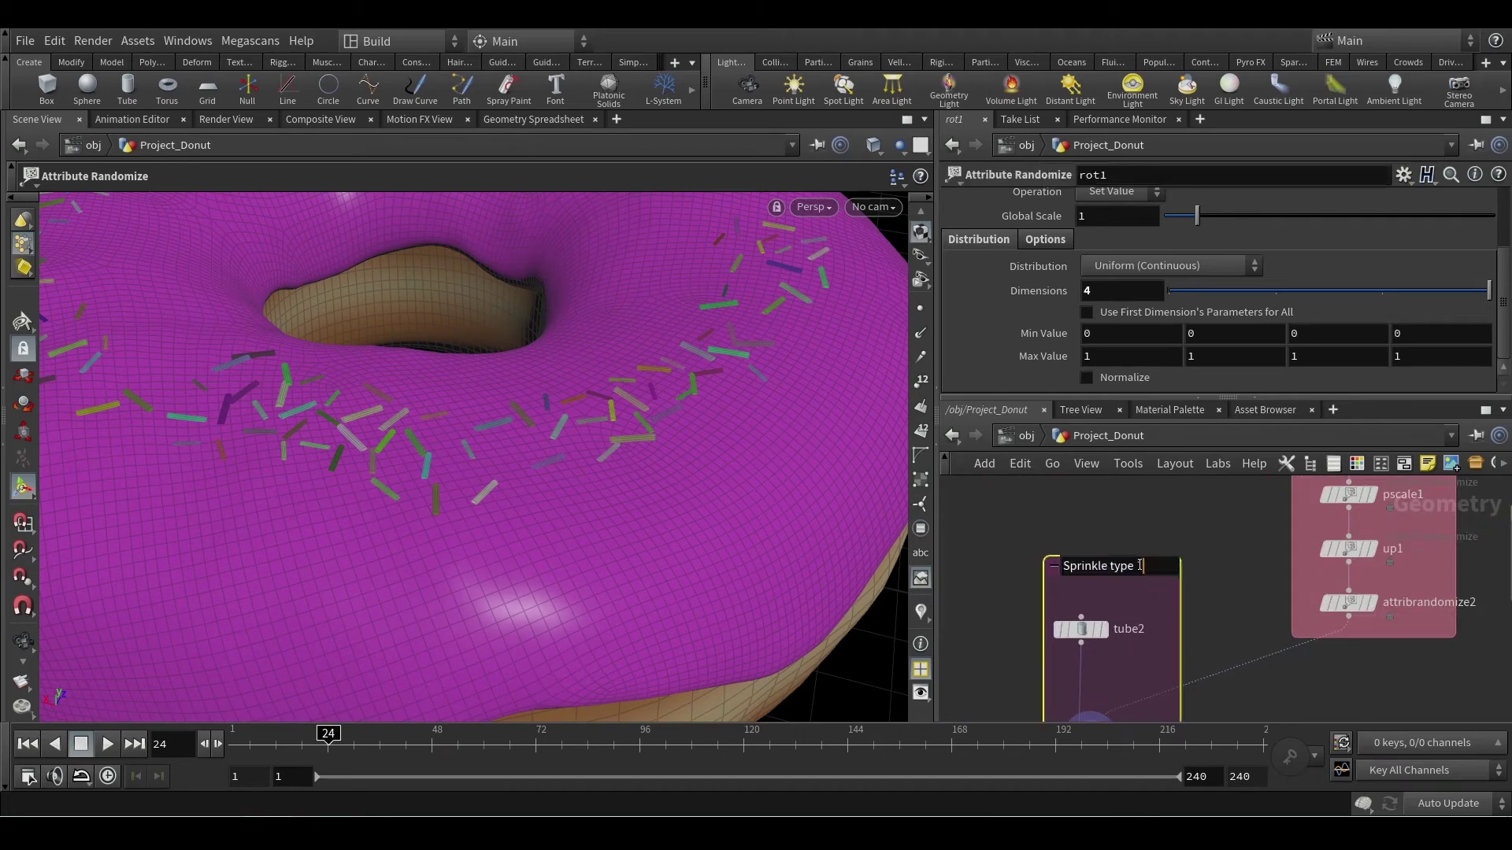
pyautogui.write('2Nuts')
pyautogui.press('Return')
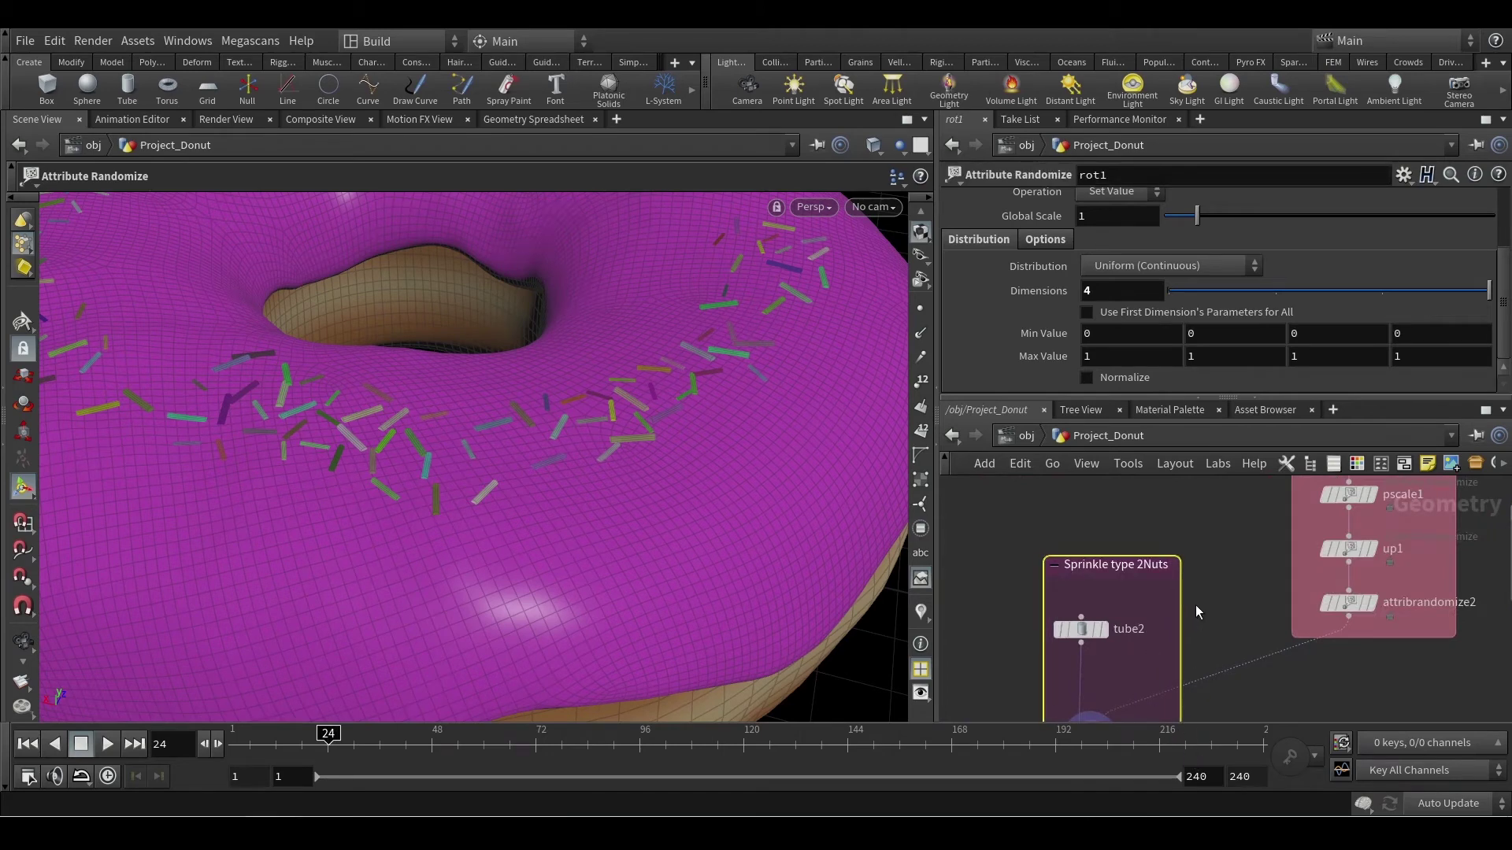
pyautogui.moveTo(1196, 605)
pyautogui.mouseDown(button='middle')
pyautogui.moveTo(1162, 491)
pyautogui.moveTo(1211, 622)
pyautogui.mouseUp(button='middle')
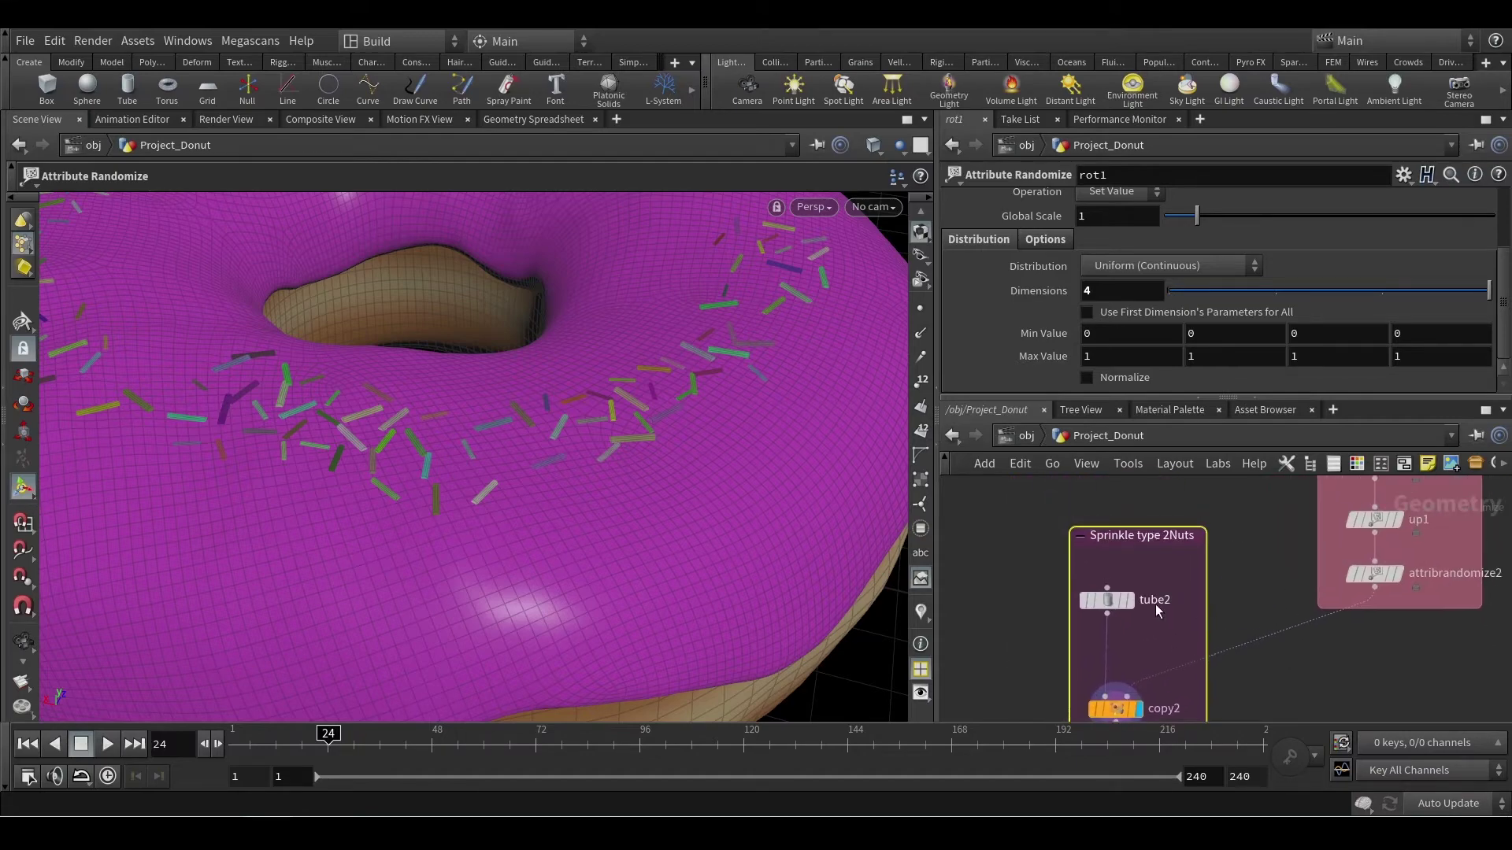
# Step: Add a Sphere node beside tube2, outside the Sprinkle type 2Nuts box, and display it
pyautogui.press('Tab')
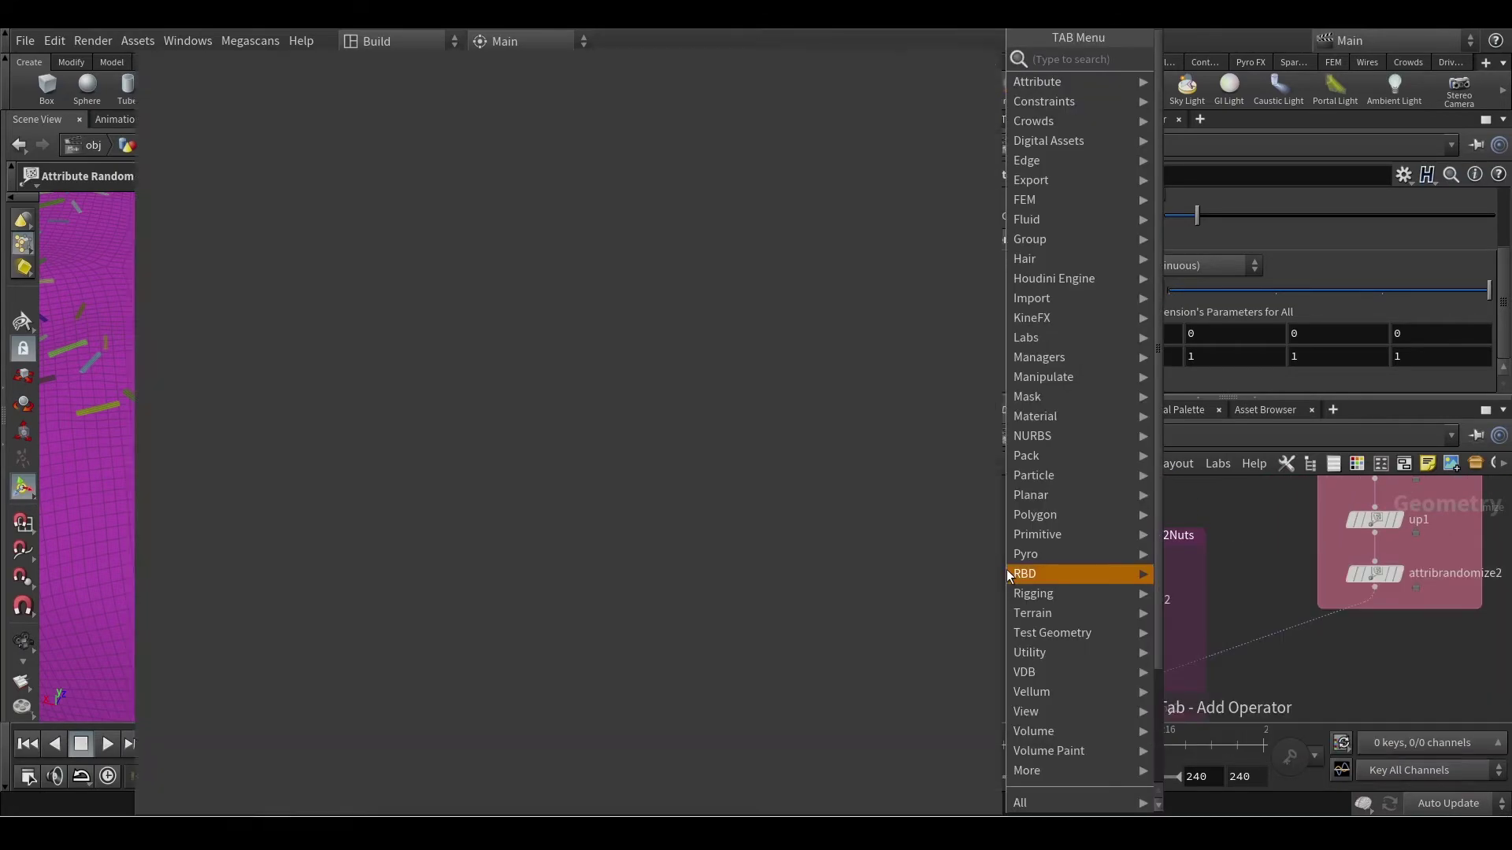
pyautogui.write('spher')
pyautogui.press('Return')
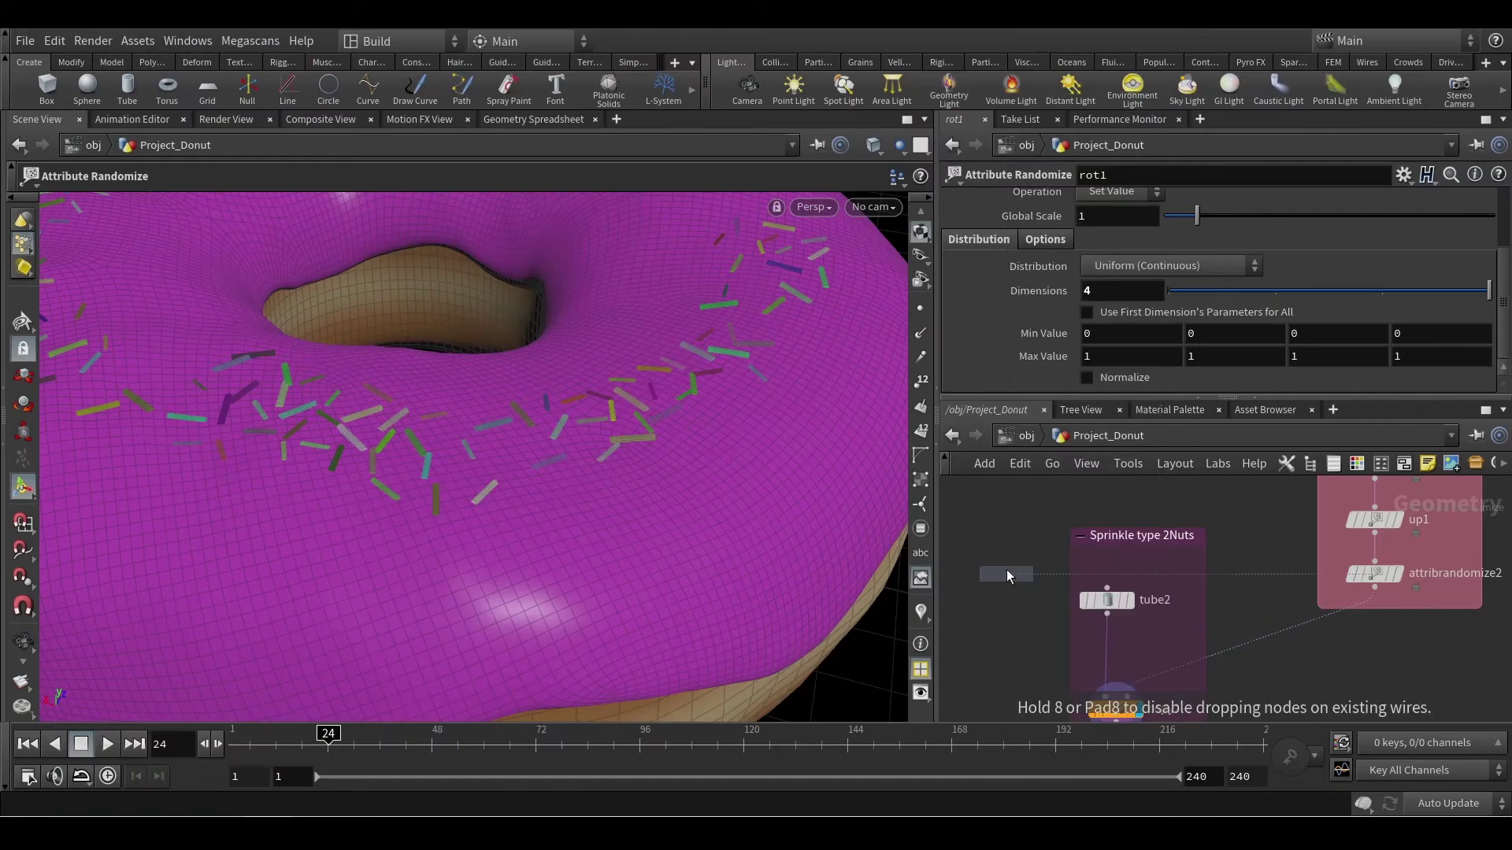
pyautogui.click(1006, 582)
pyautogui.click(1026, 583)
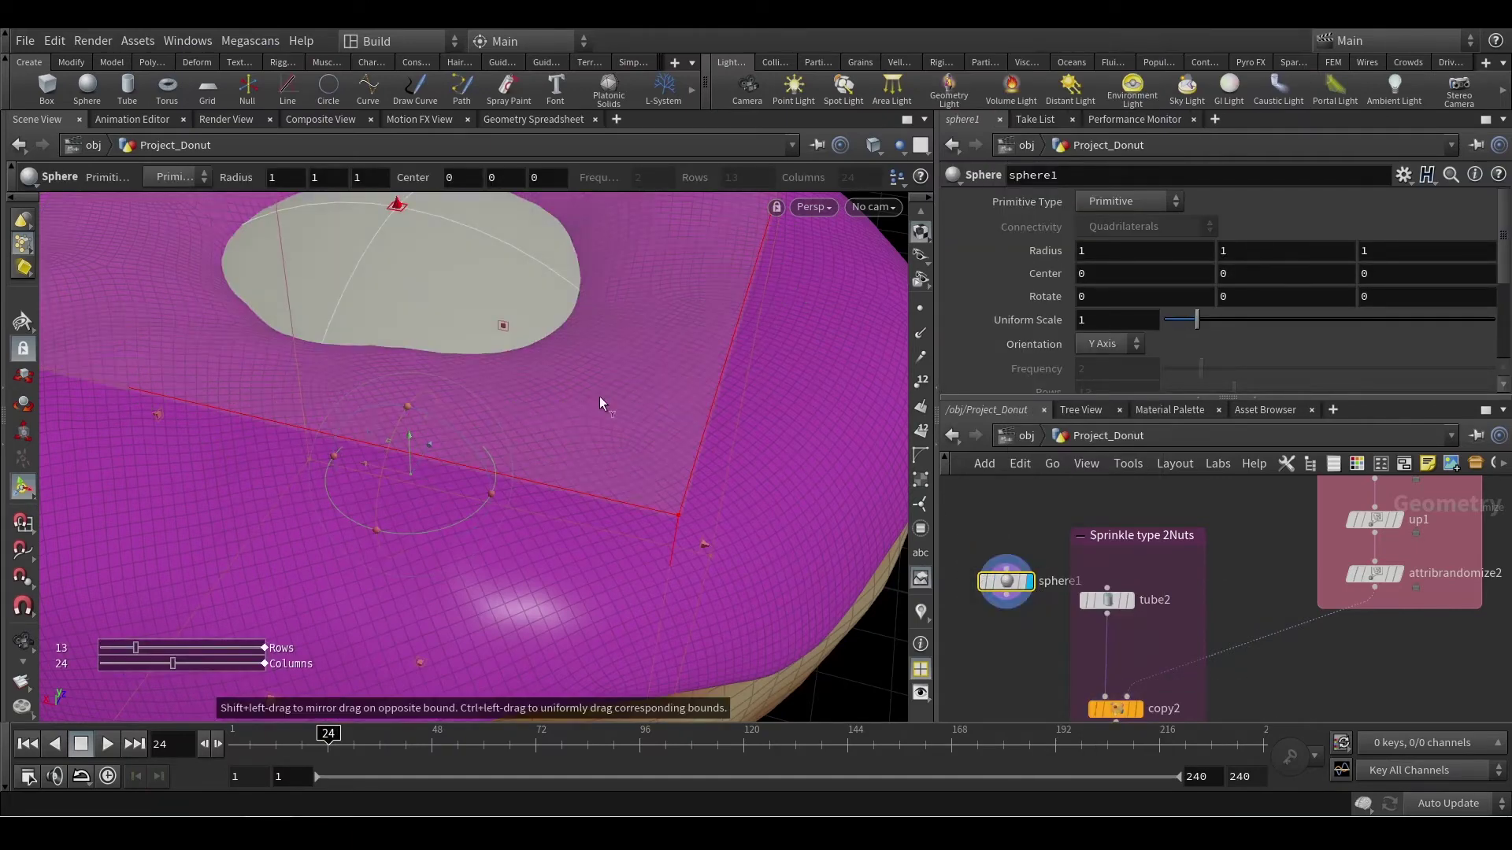
# Step: Turn off the template display of merge1 to hide the donut, then return to the sphere1 node
pyautogui.scroll(-5, 1231, 584)
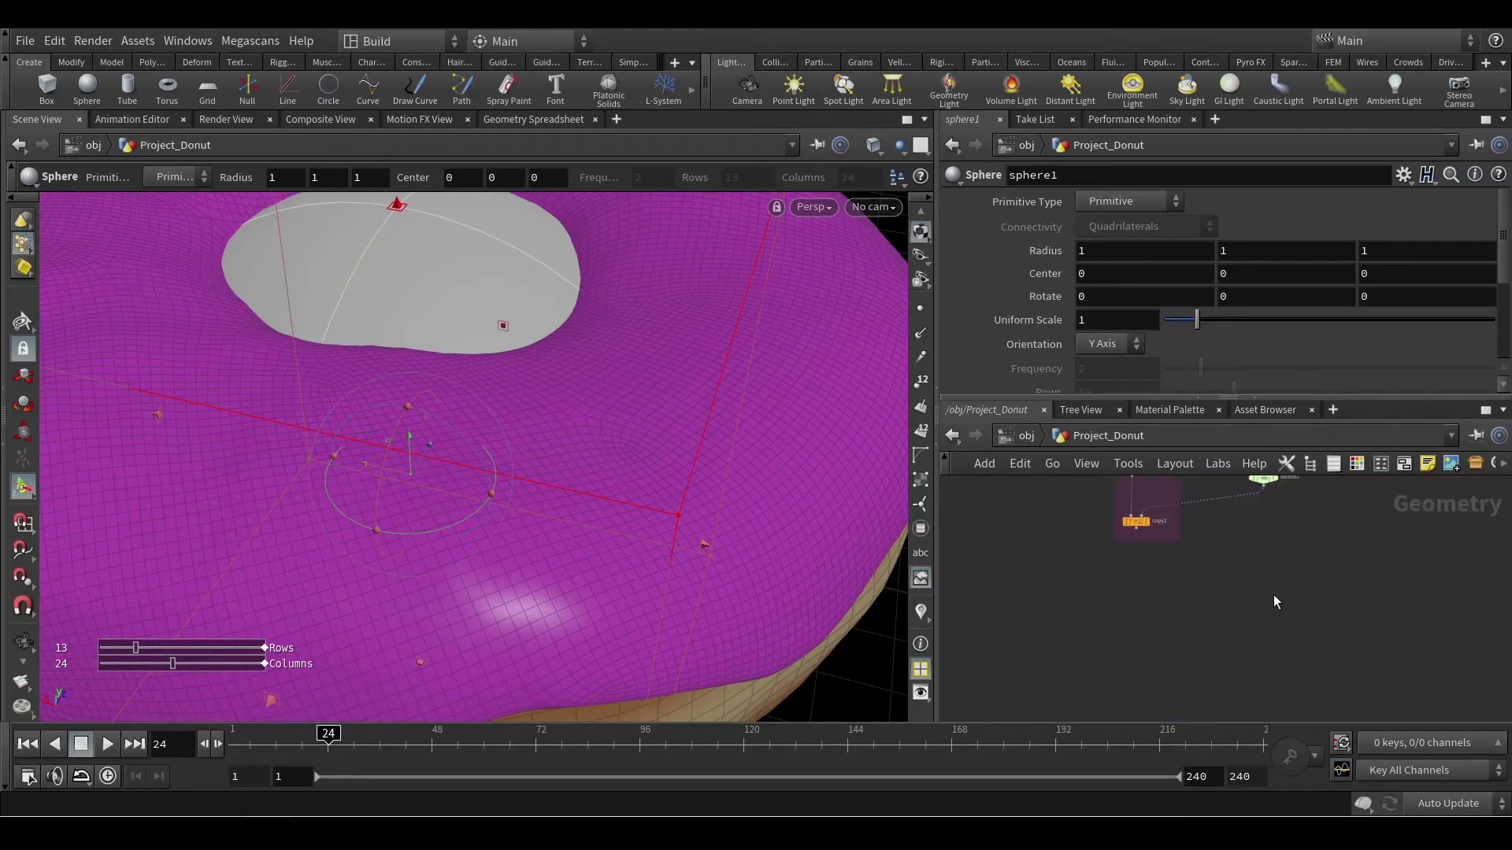
pyautogui.moveTo(1183, 504); pyautogui.dragTo(1245, 613, button='middle')
pyautogui.scroll(5, 1268, 590)
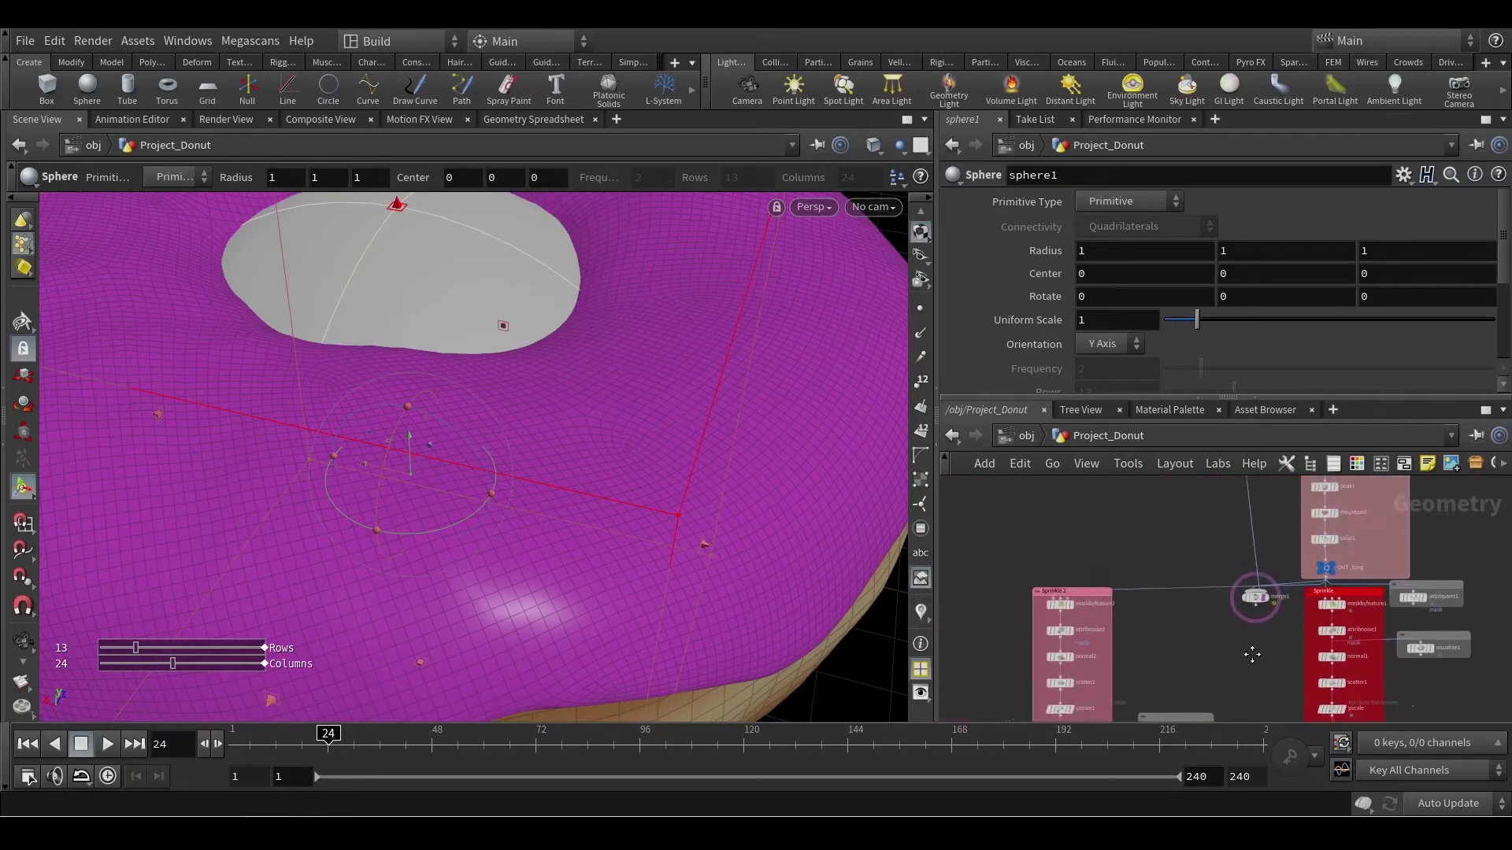
pyautogui.click(1283, 580)
pyautogui.scroll(-5, 1142, 627)
pyautogui.moveTo(1103, 631); pyautogui.dragTo(1387, 467, button='middle')
pyautogui.moveTo(1192, 621); pyautogui.dragTo(1322, 479, button='middle')
pyautogui.scroll(4, 1180, 514)
pyautogui.moveTo(1179, 513); pyautogui.dragTo(1160, 637, button='middle')
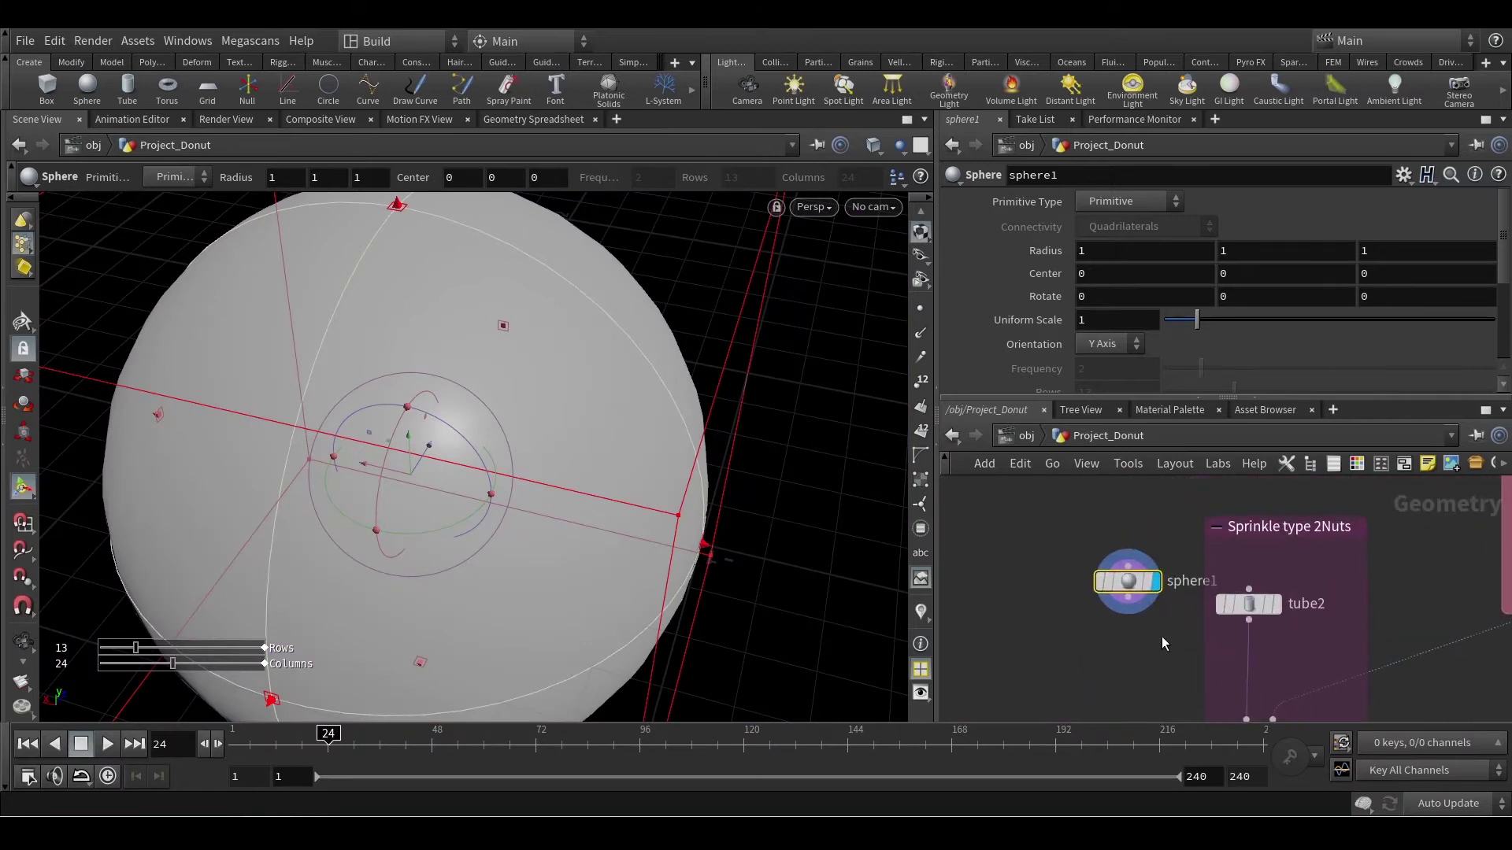
# Step: Set the sphere's primitive type to Polygon and its frequency to 10
pyautogui.click(1121, 202)
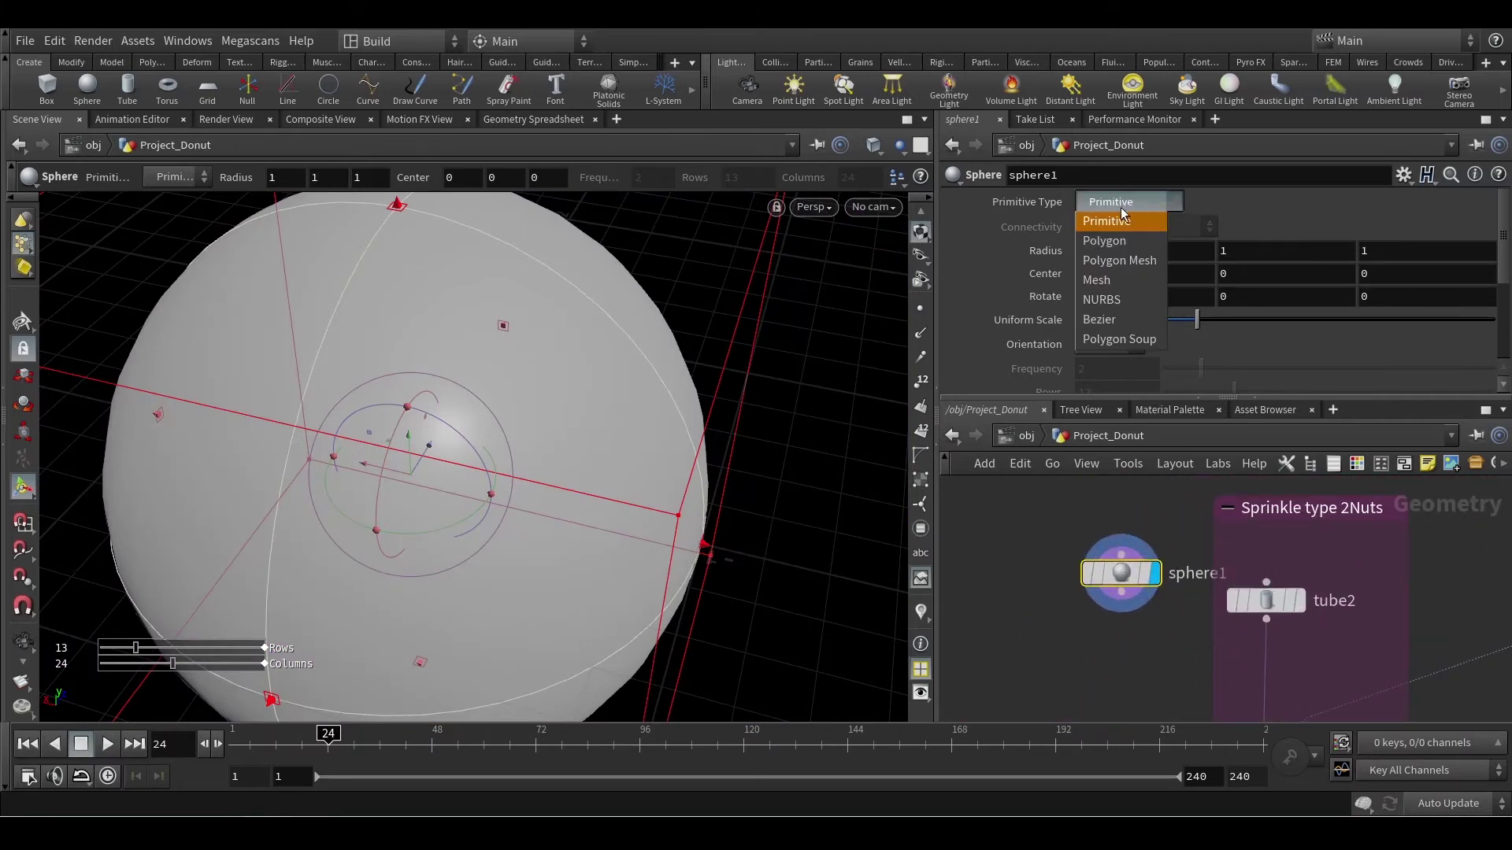
pyautogui.click(1132, 240)
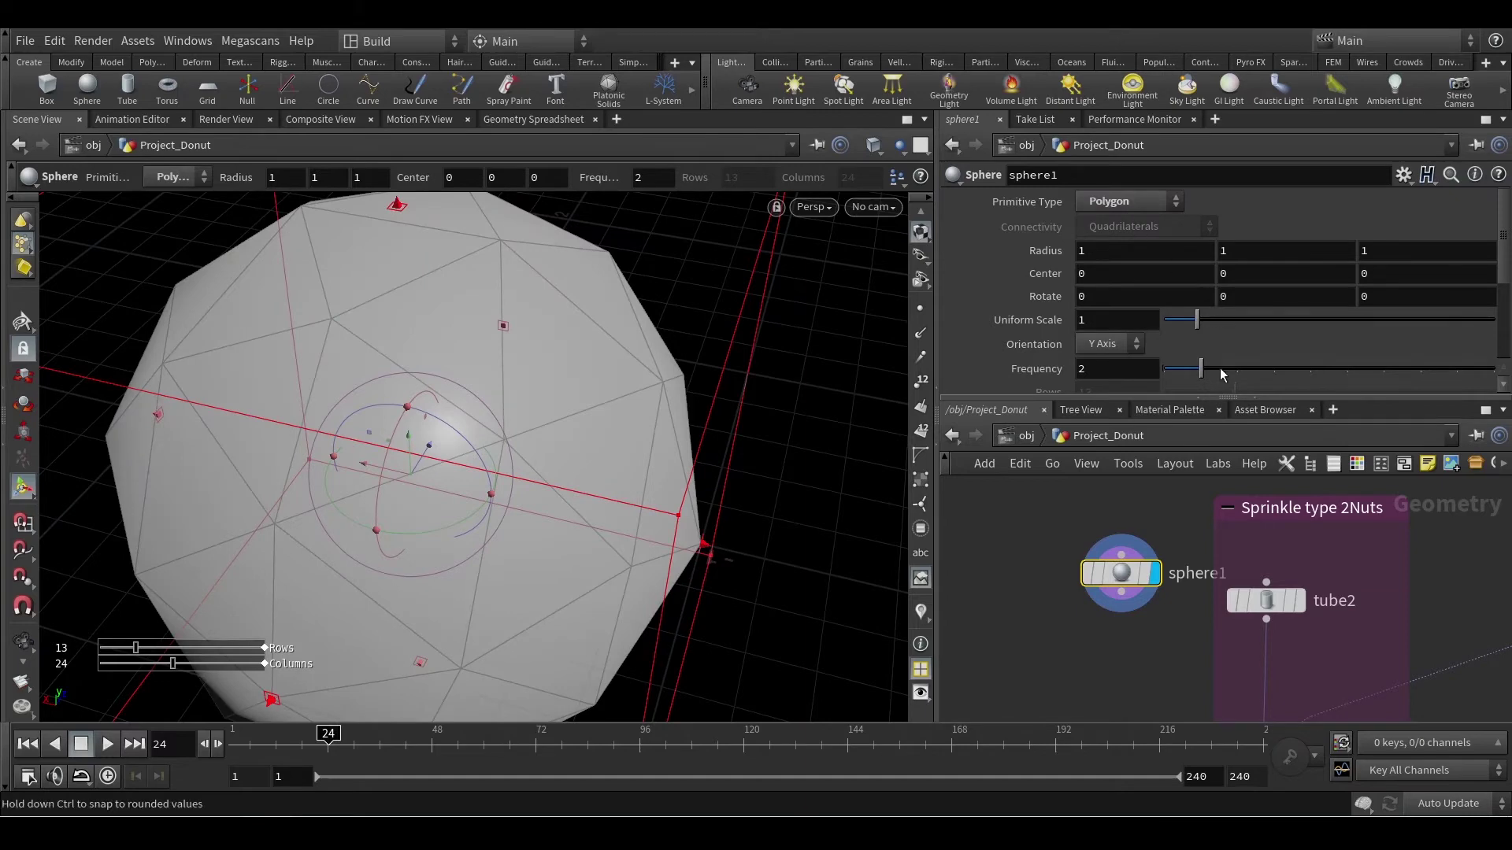
pyautogui.moveTo(1221, 367); pyautogui.dragTo(1501, 373)
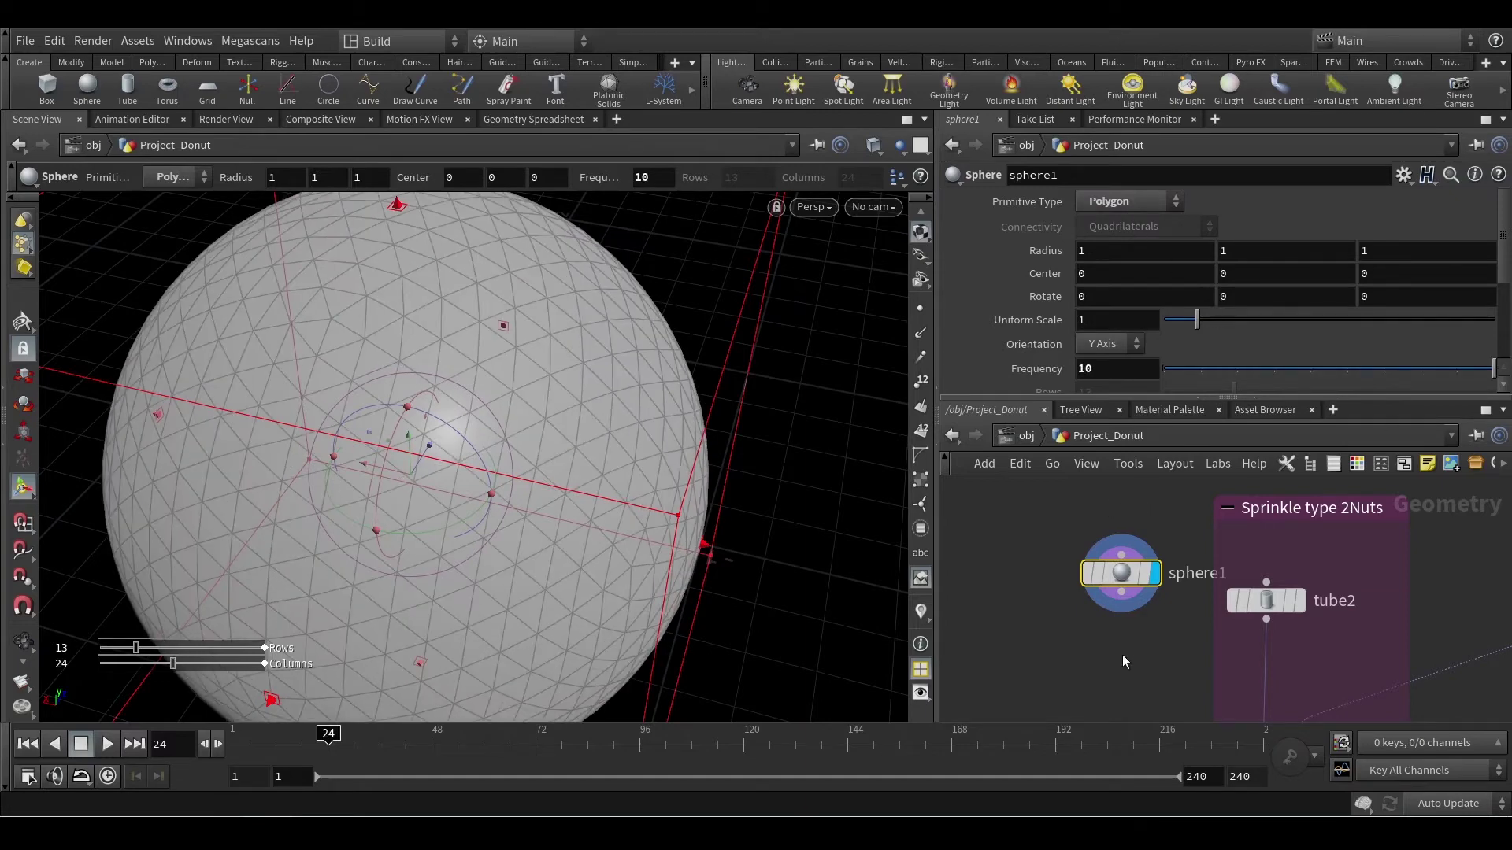
pyautogui.scroll(-1, 1074, 617)
pyautogui.moveTo(1094, 625); pyautogui.dragTo(1068, 555, button='middle')
pyautogui.moveTo(520, 519)
pyautogui.keyDown('alt'); pyautogui.mouseDown()
pyautogui.moveTo(479, 449)
pyautogui.moveTo(507, 546)
pyautogui.mouseUp(); pyautogui.keyUp('alt')
pyautogui.press('Return')
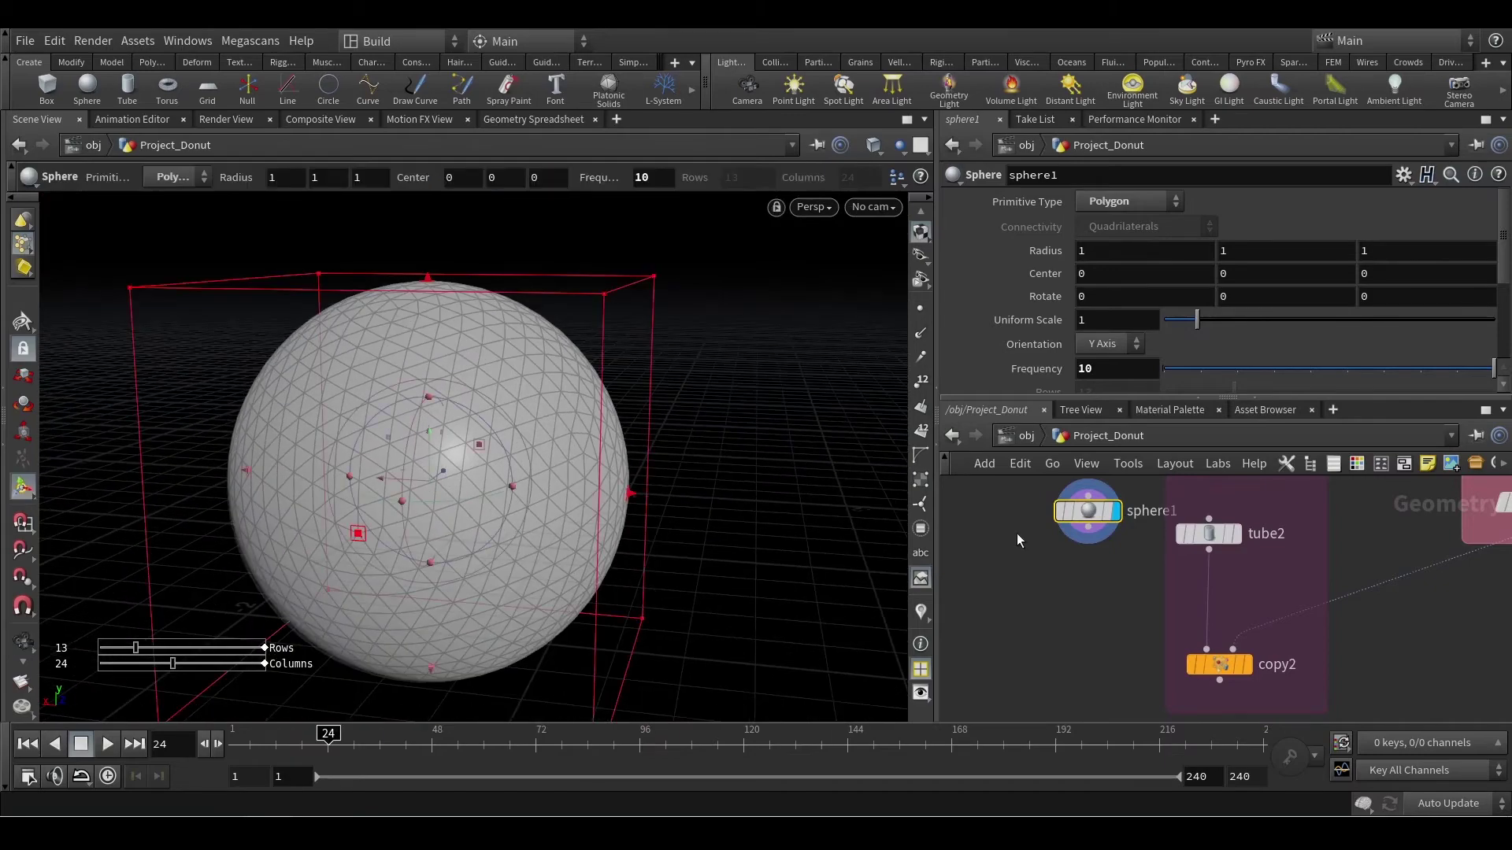
# Step: Add a Mountain node connected below sphere1 and display the deformed sphere
pyautogui.click(1077, 540)
pyautogui.press('Tab')
pyautogui.write('mou')
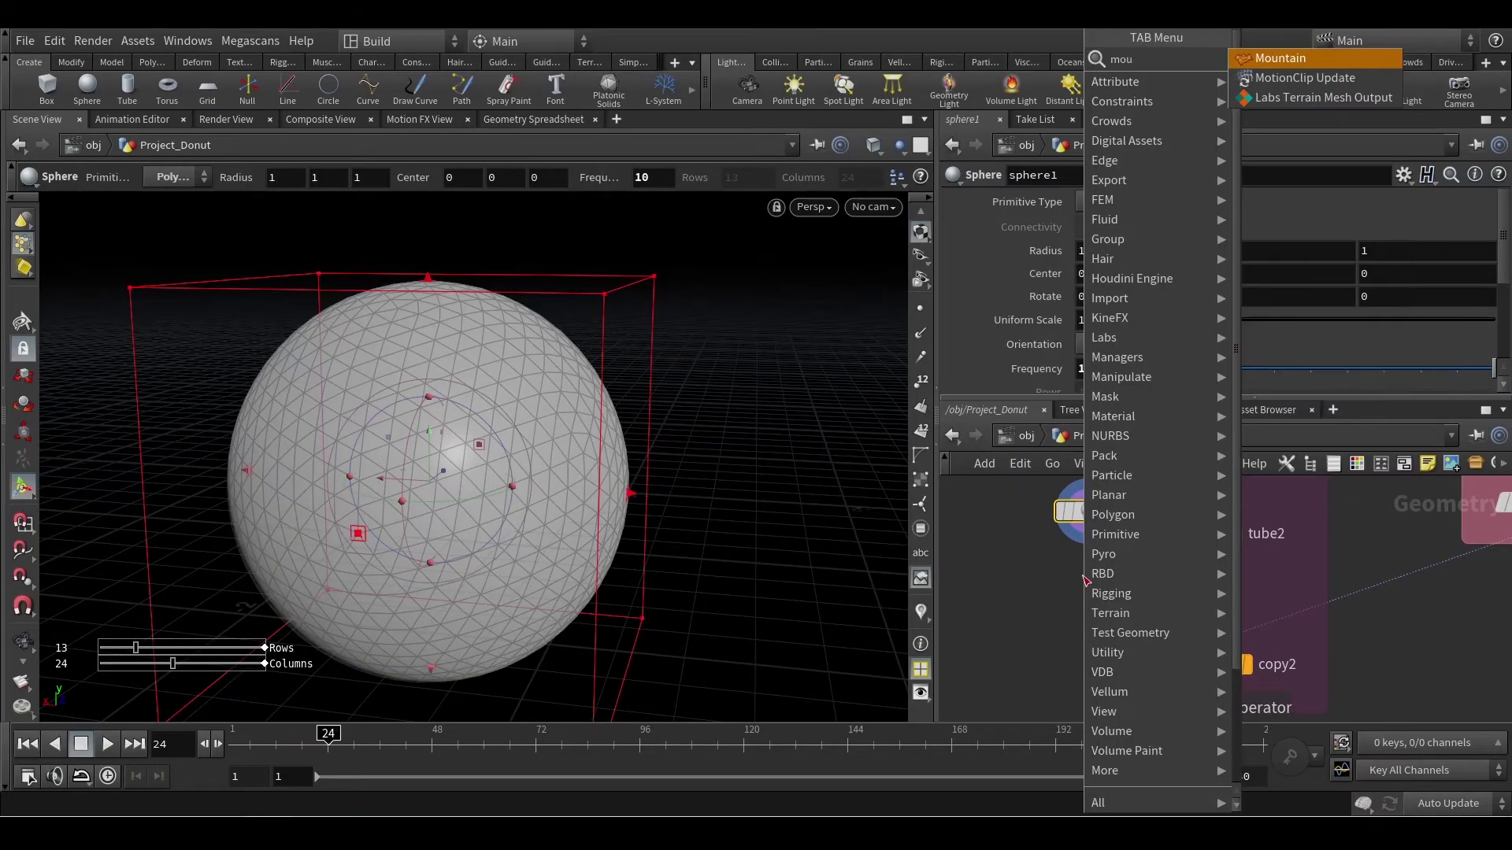
pyautogui.press('Return')
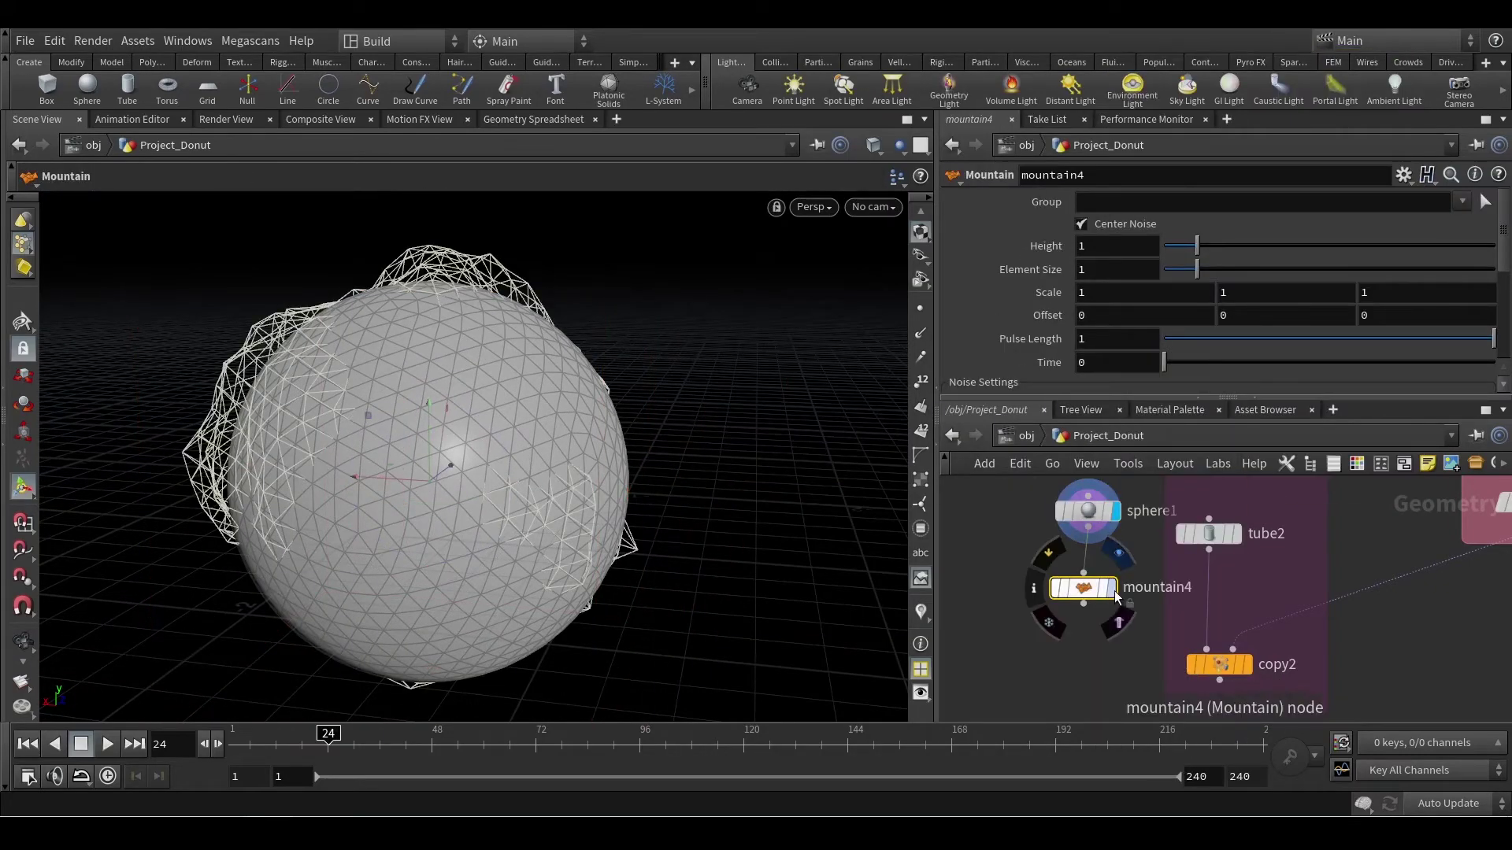
pyautogui.keyDown('alt'); pyautogui.moveTo(552, 370); pyautogui.dragTo(442, 675); pyautogui.keyUp('alt')
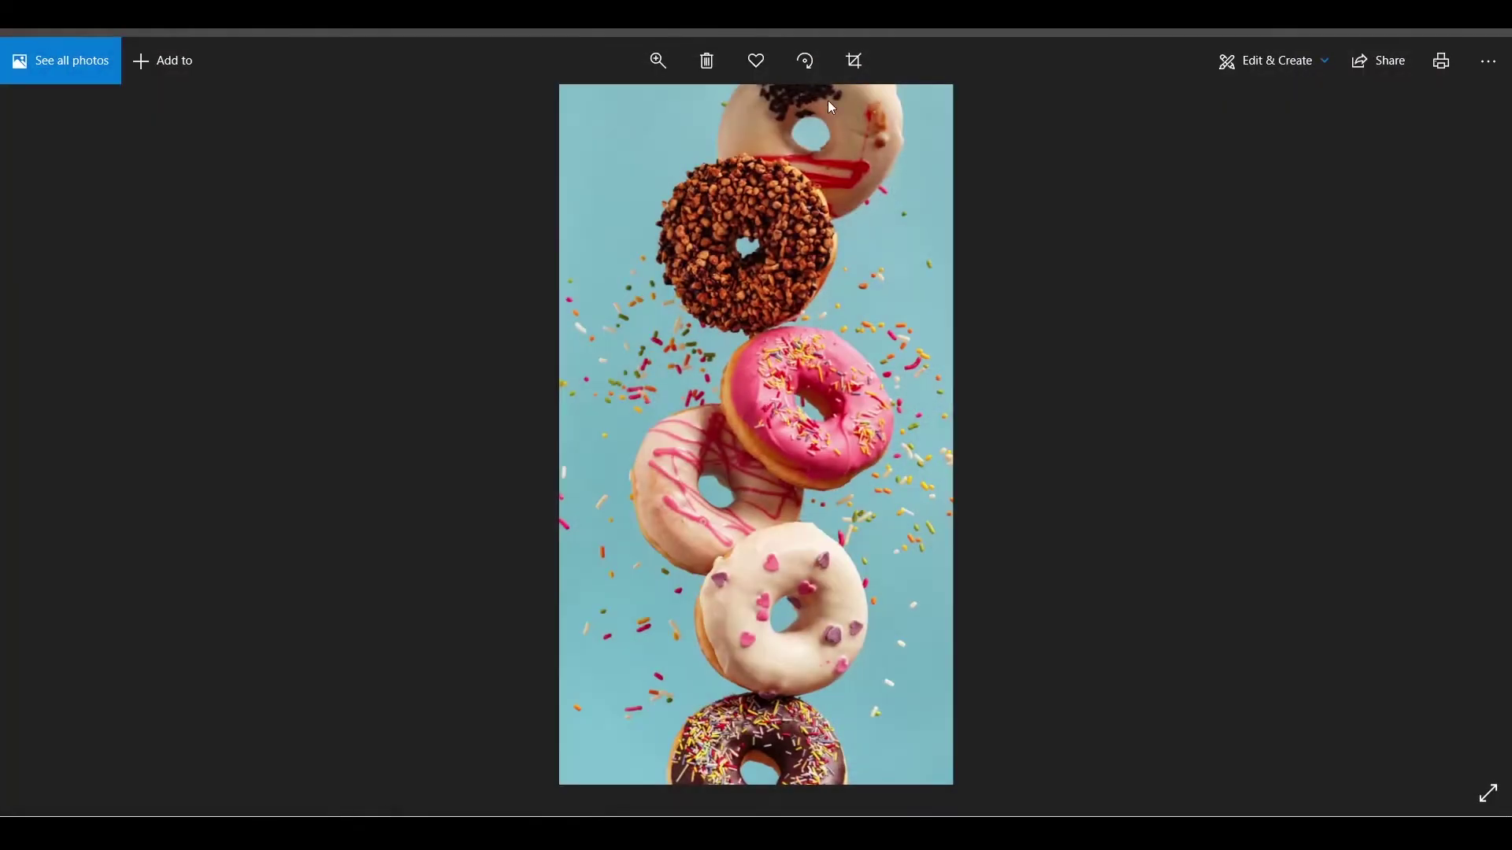
# Step: Switch to the donut reference photo in Photos and examine the chopped nuts on the brown donut up close
pyautogui.click(658, 61)
pyautogui.moveTo(656, 111); pyautogui.dragTo(615, 112)
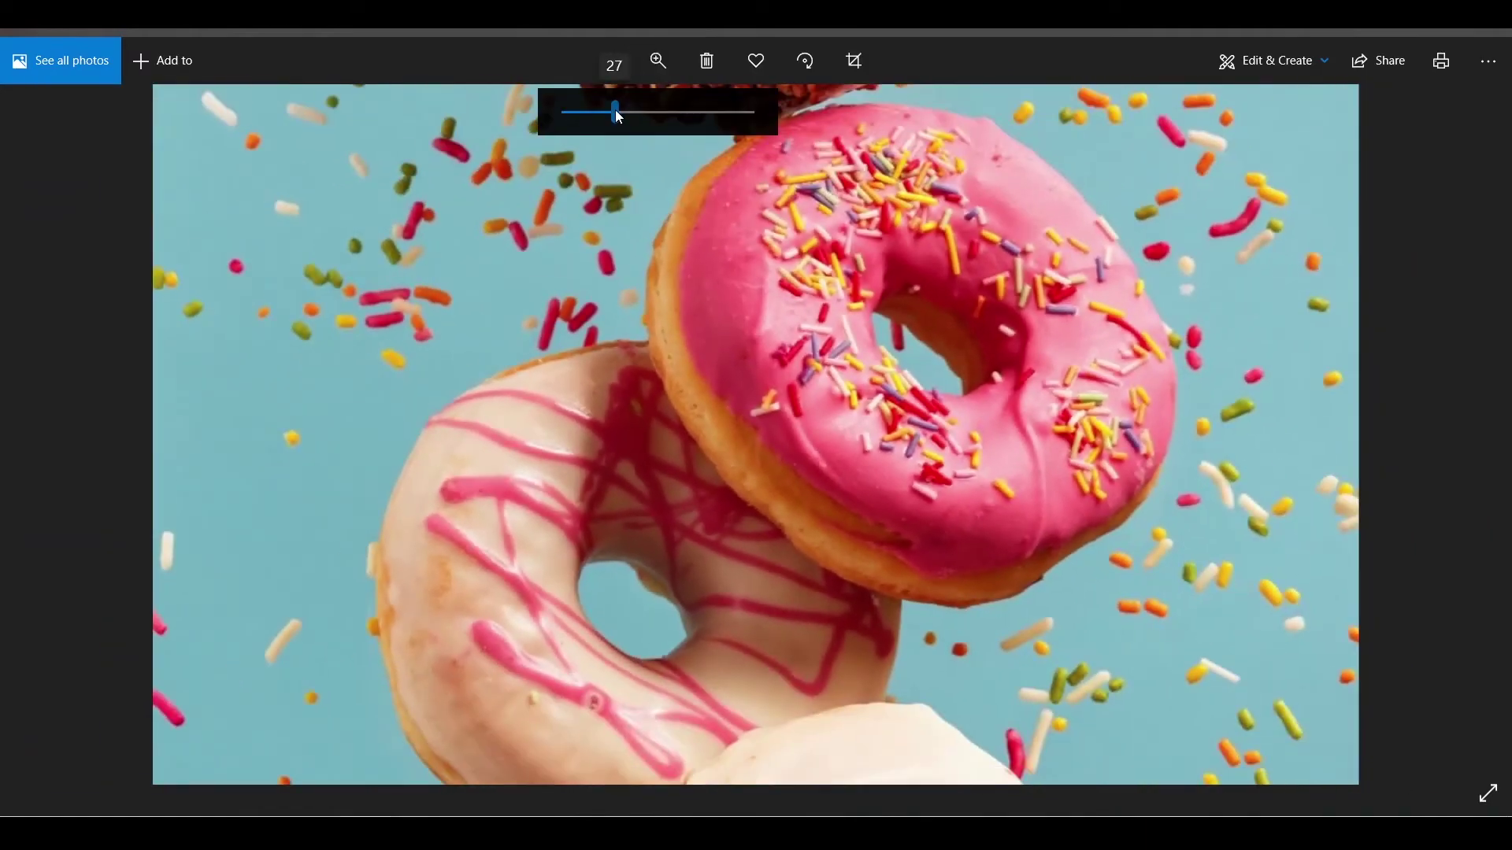
pyautogui.scroll(3, 1023, 513)
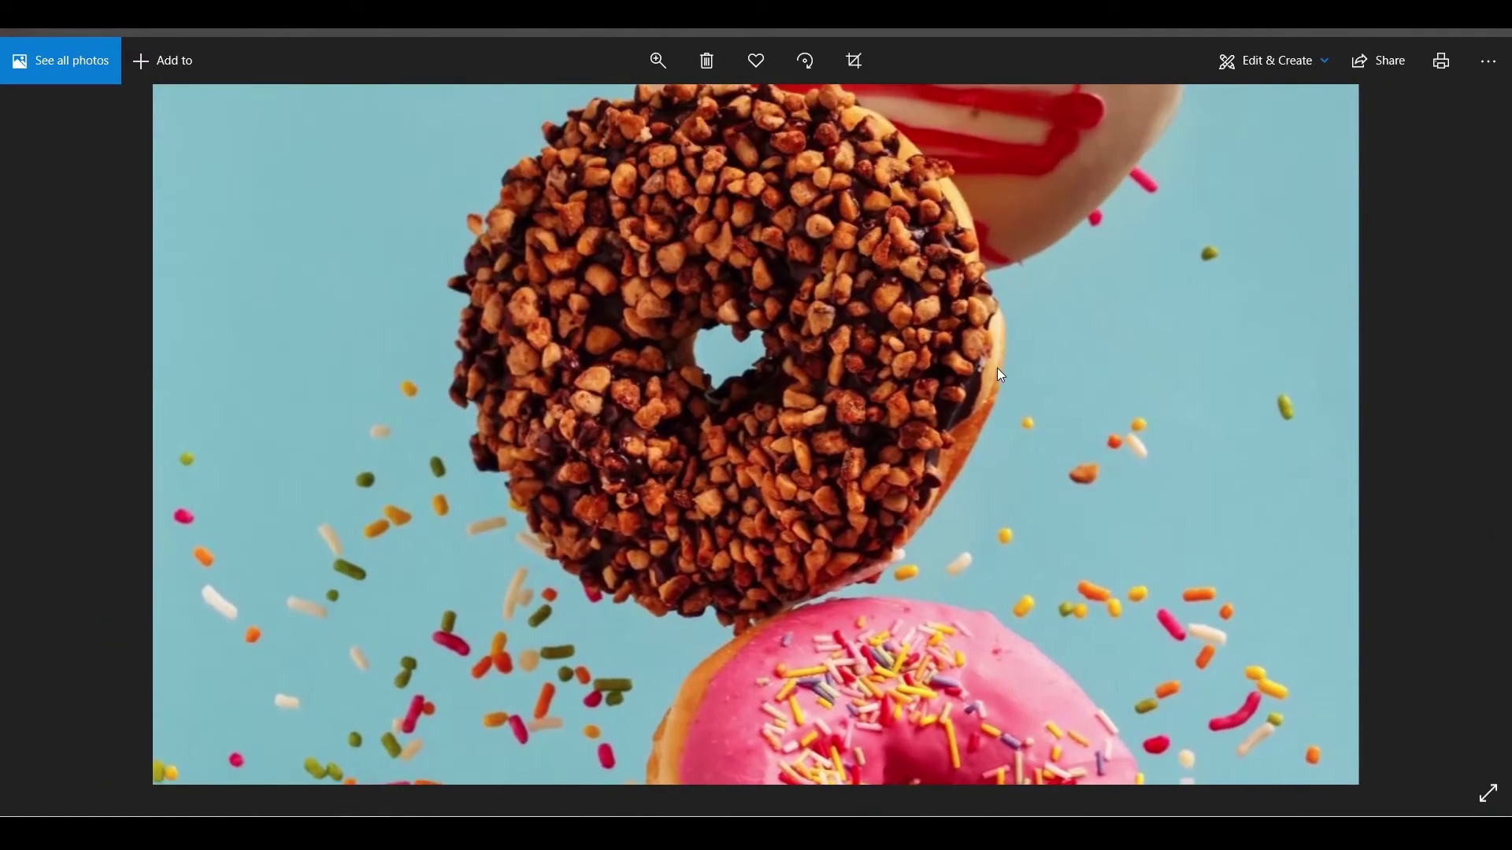
pyautogui.scroll(2, 986, 373)
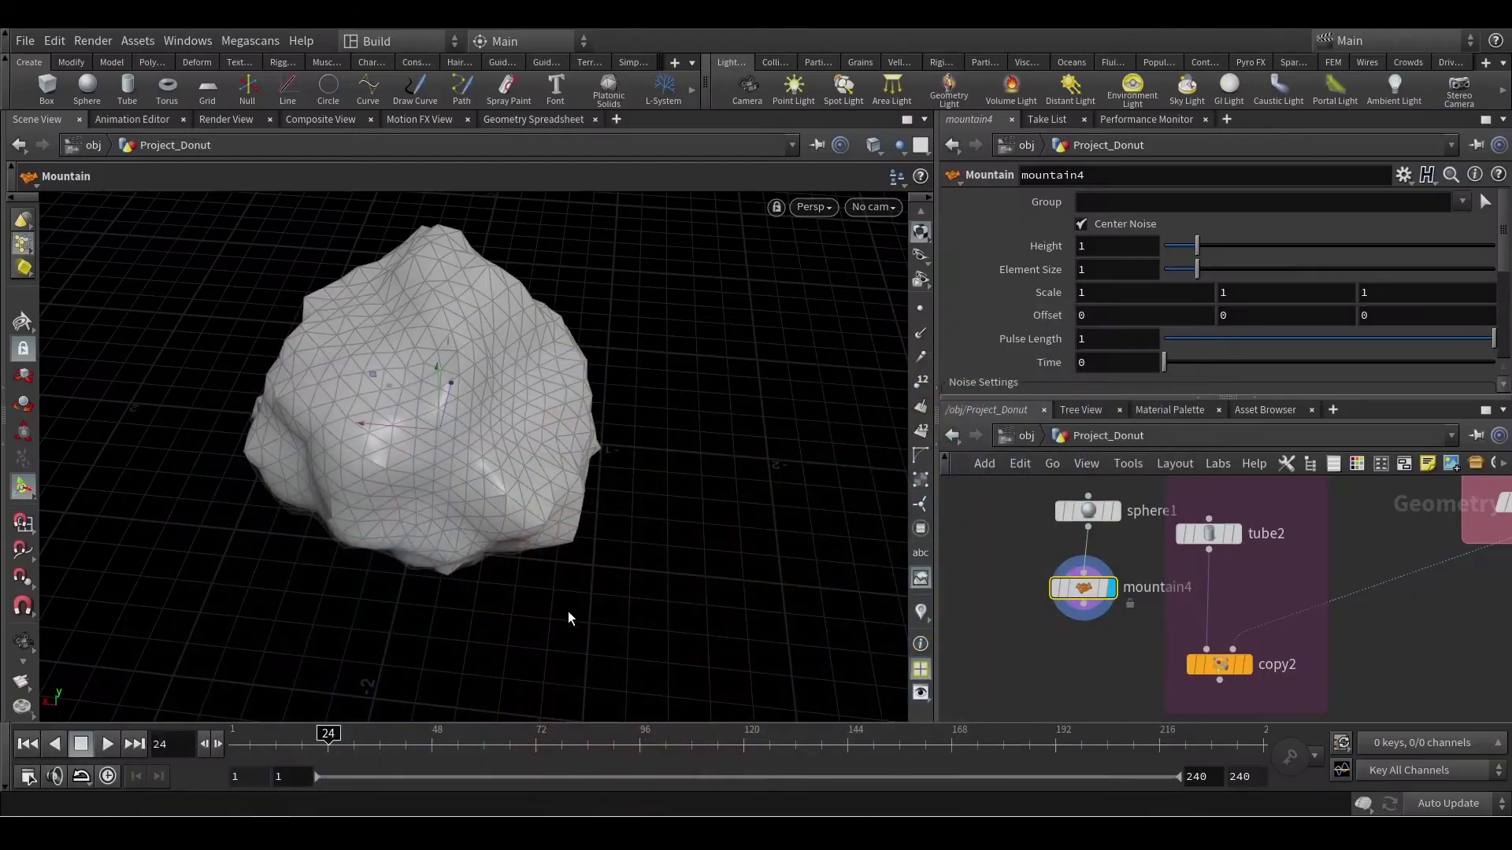
# Step: Set the frequency of sphere1 to 20
pyautogui.moveTo(1118, 522); pyautogui.dragTo(1120, 524)
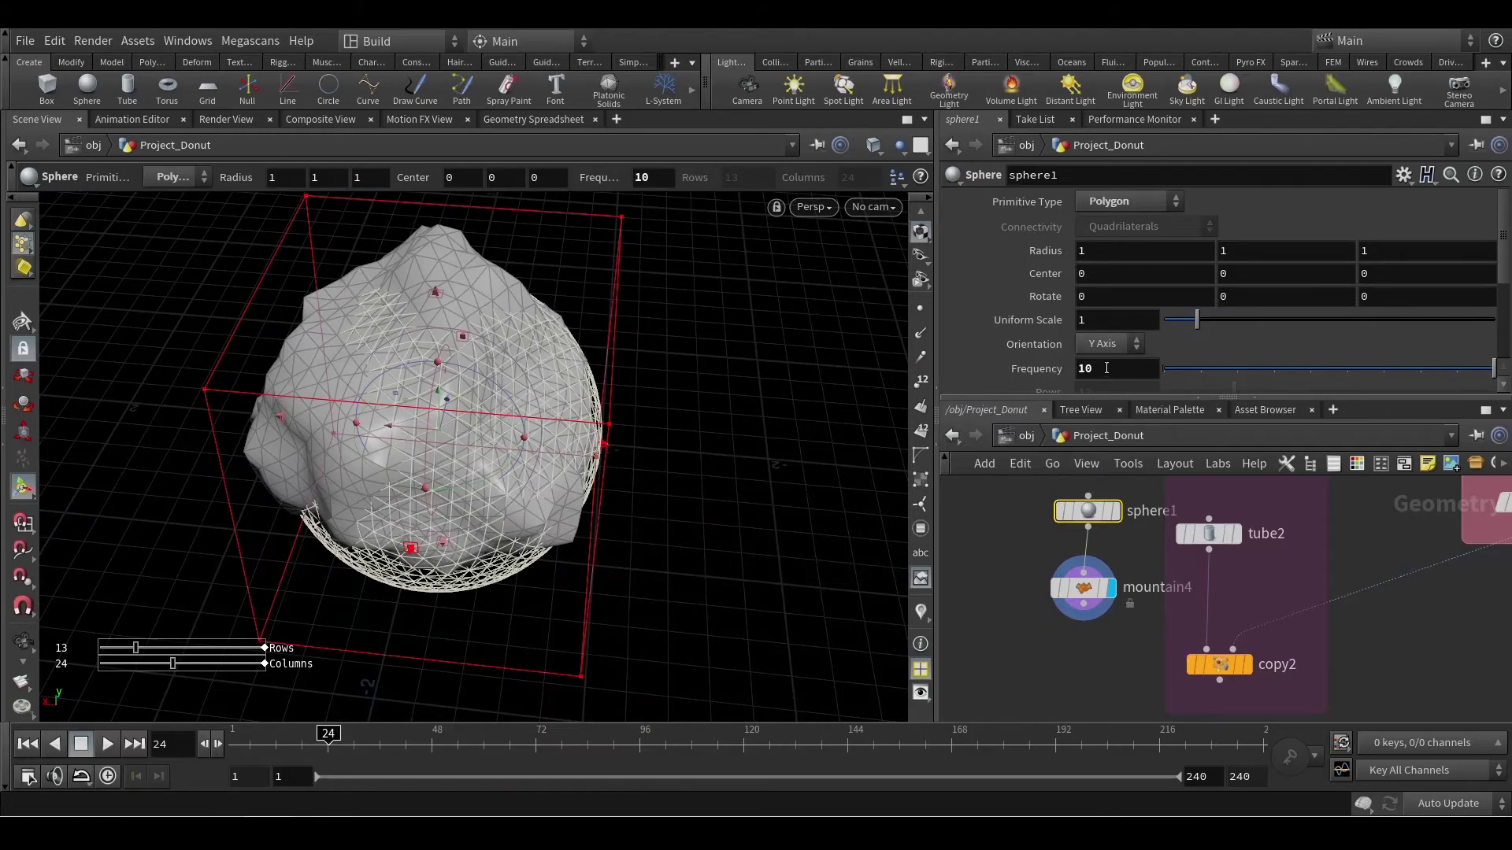
pyautogui.write('20')
pyautogui.press('Return')
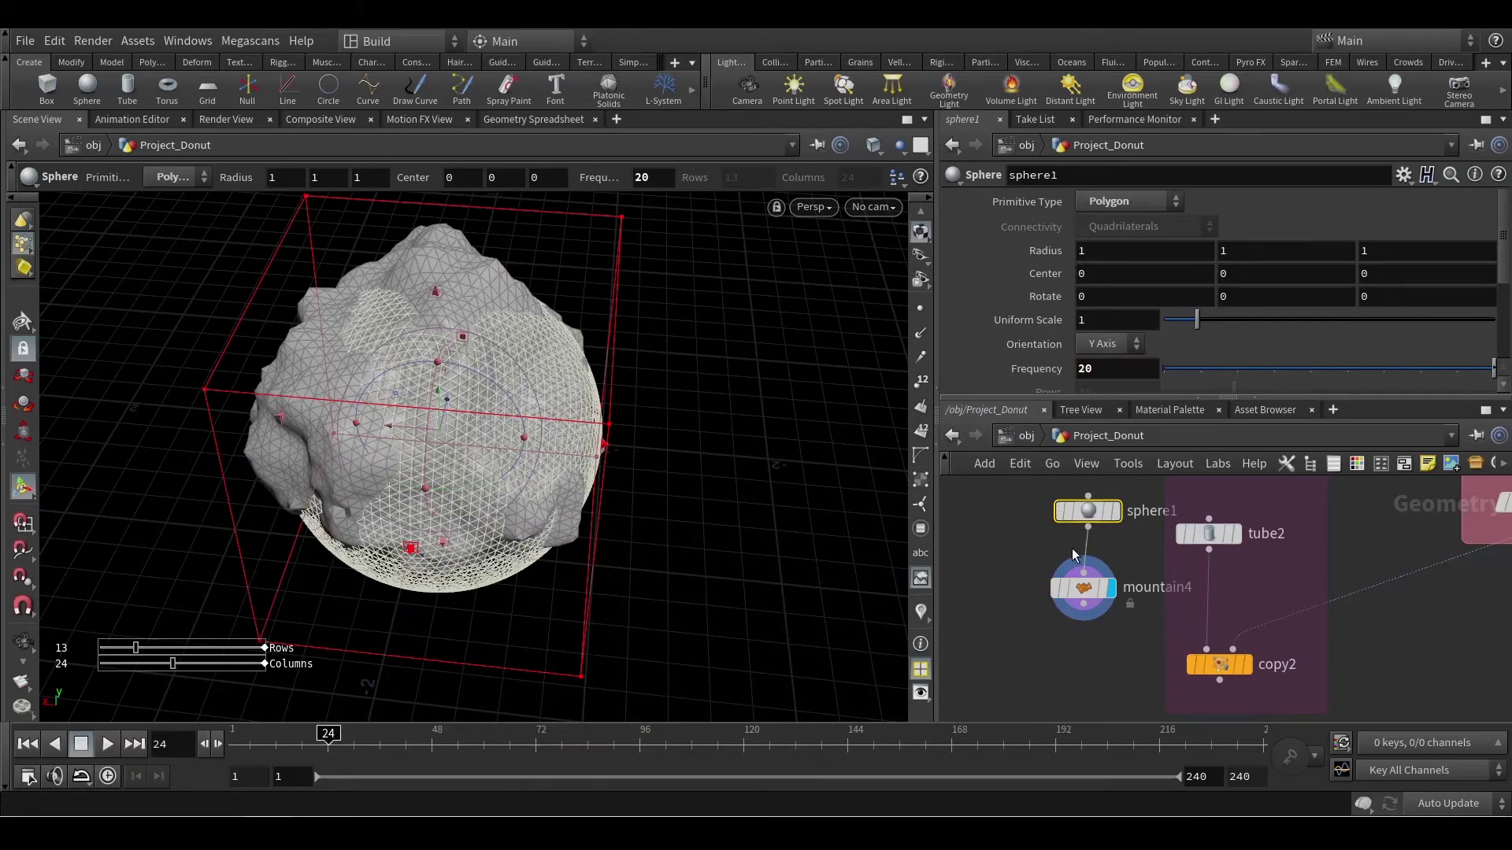
# Step: Set the Element Size of mountain4 to about 2.03 and check the deformed sphere from several sides
pyautogui.click(1080, 588)
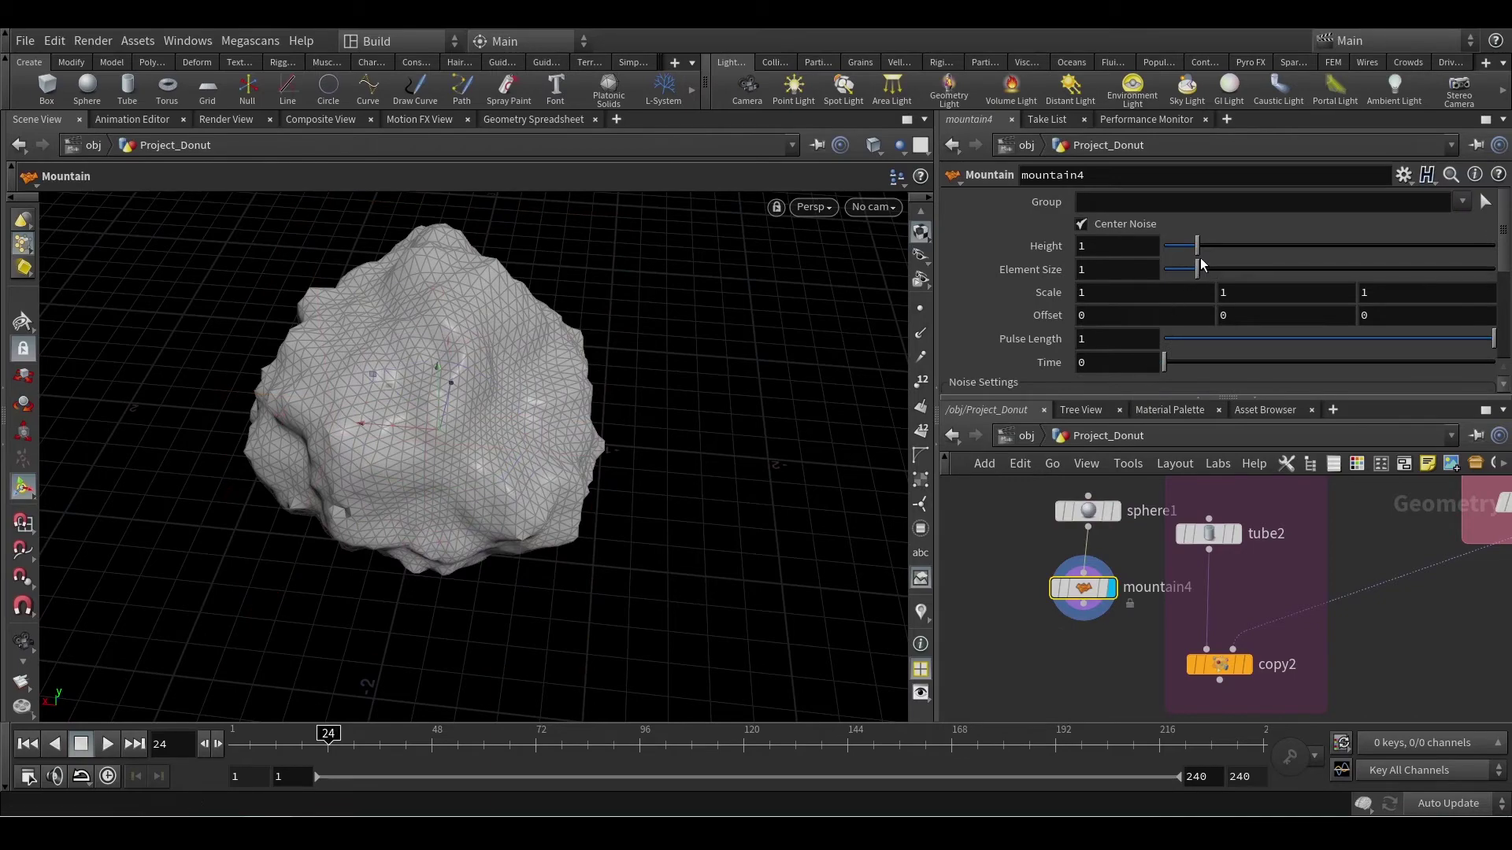
pyautogui.moveTo(1200, 266); pyautogui.dragTo(1230, 270)
pyautogui.press('Escape')
pyautogui.moveTo(625, 564); pyautogui.dragTo(686, 487)
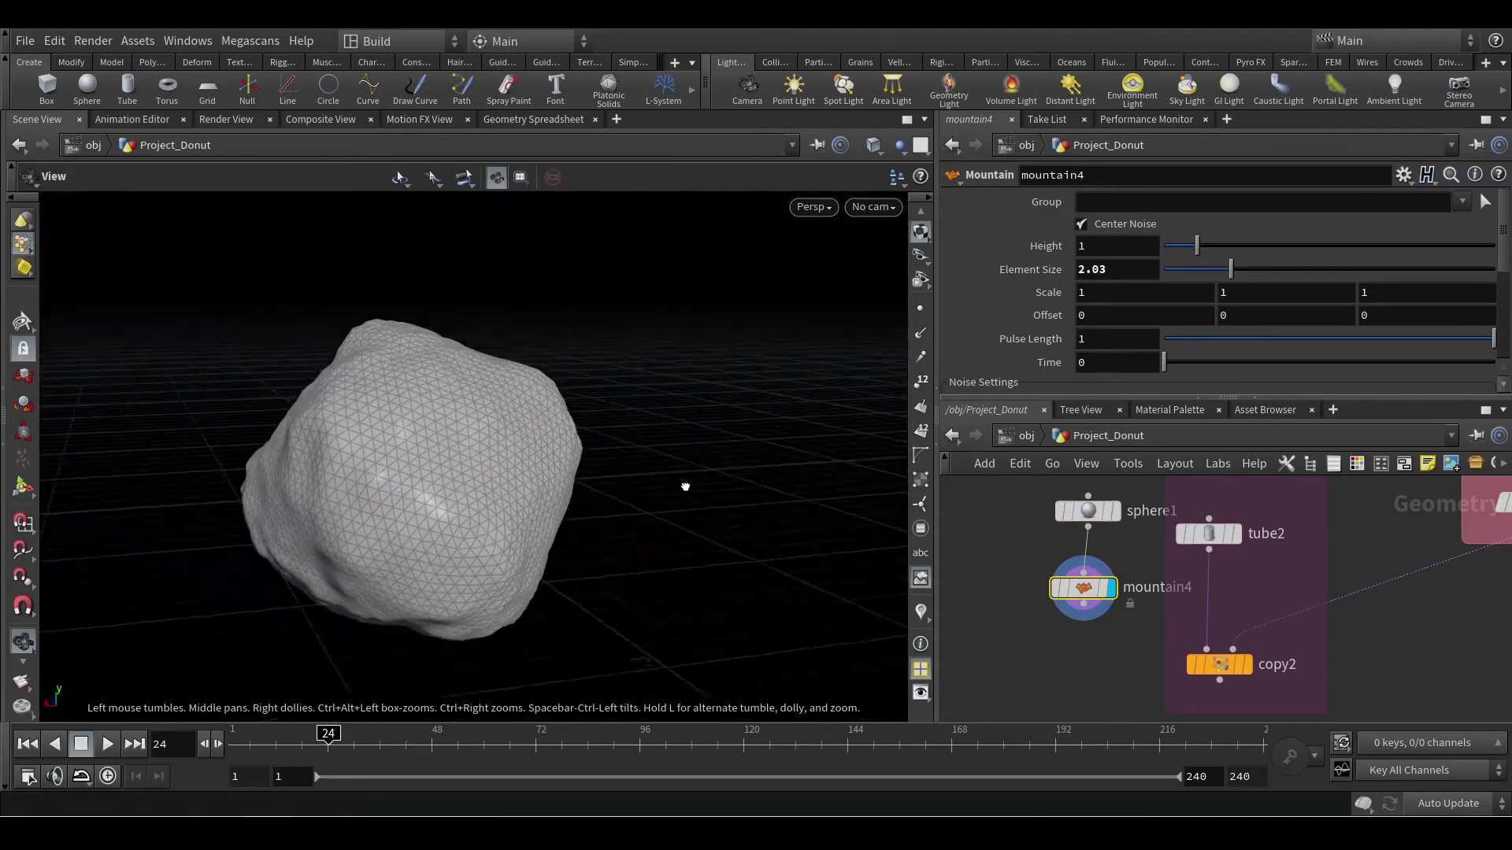
pyautogui.moveTo(1194, 243); pyautogui.dragTo(1231, 269)
pyautogui.press('Escape')
pyautogui.moveTo(709, 504); pyautogui.dragTo(627, 487)
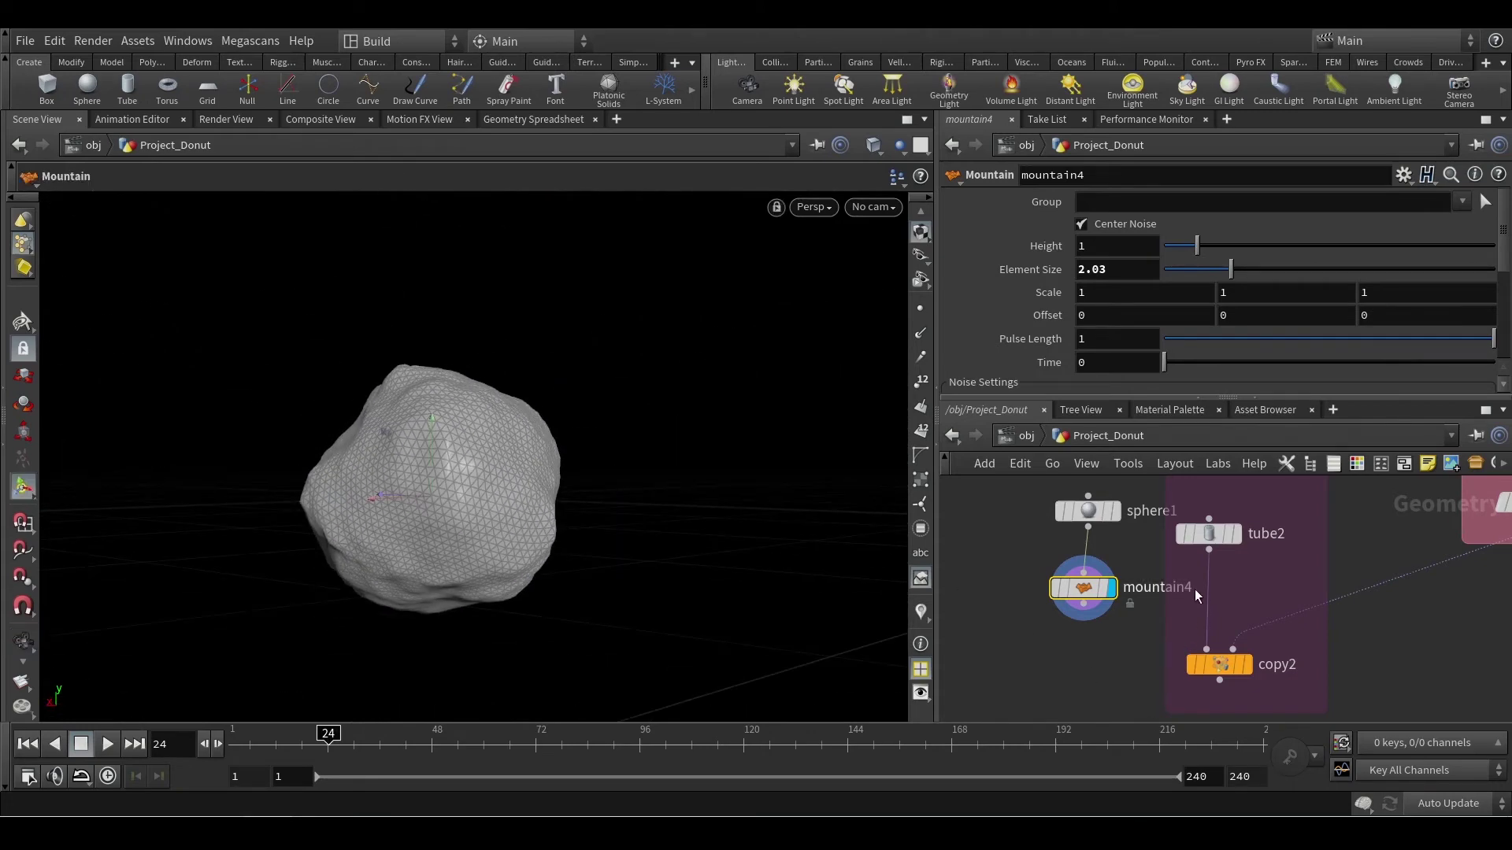
# Step: Replace tube2 with mountain4 as the source geometry of copy2 and display the scattered copies
pyautogui.click(1208, 536)
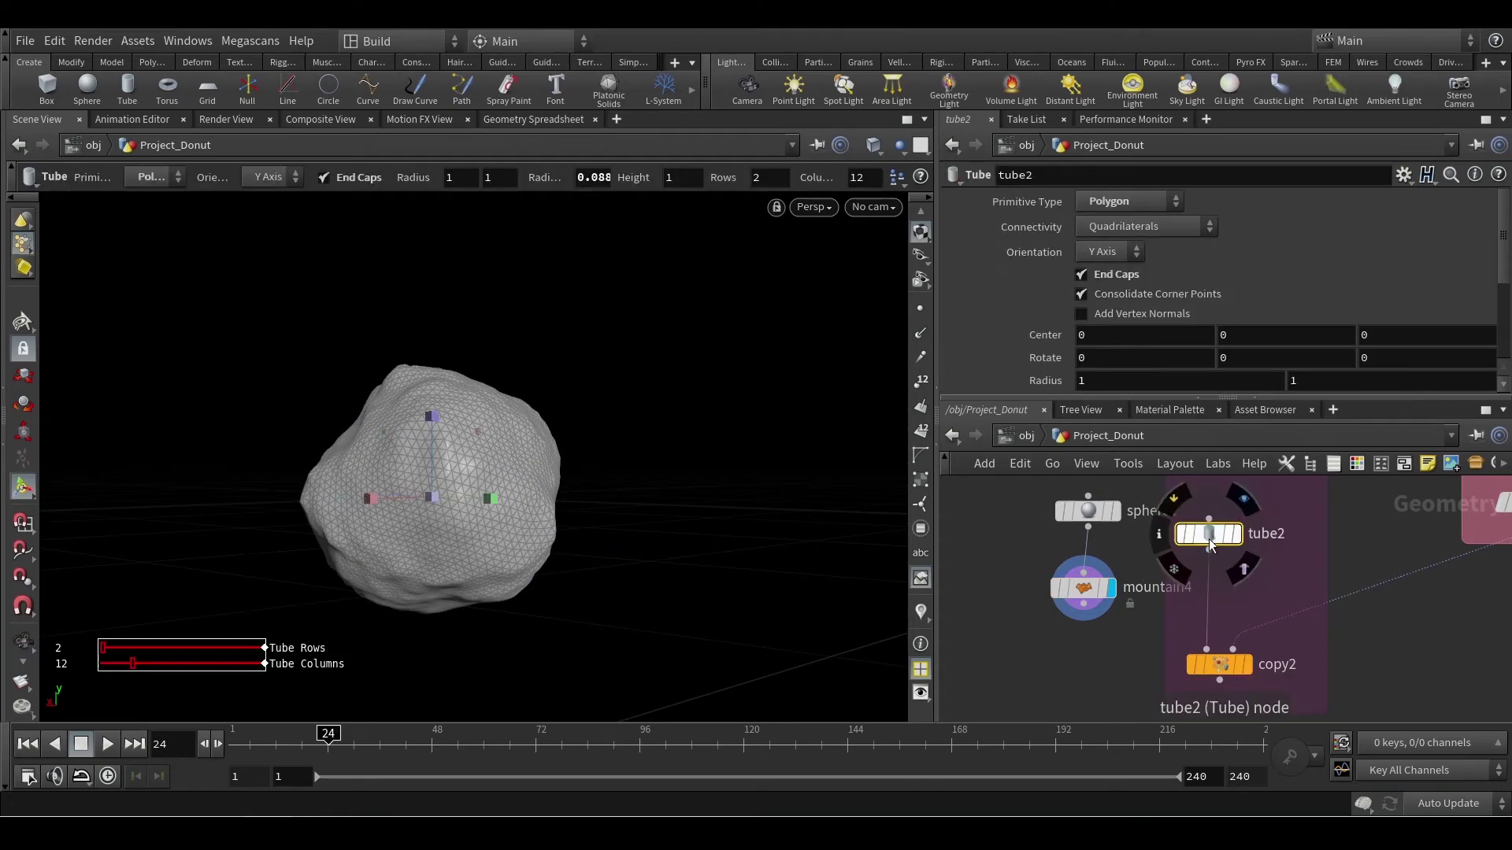
pyautogui.press('Delete')
pyautogui.moveTo(1207, 647); pyautogui.dragTo(1073, 622)
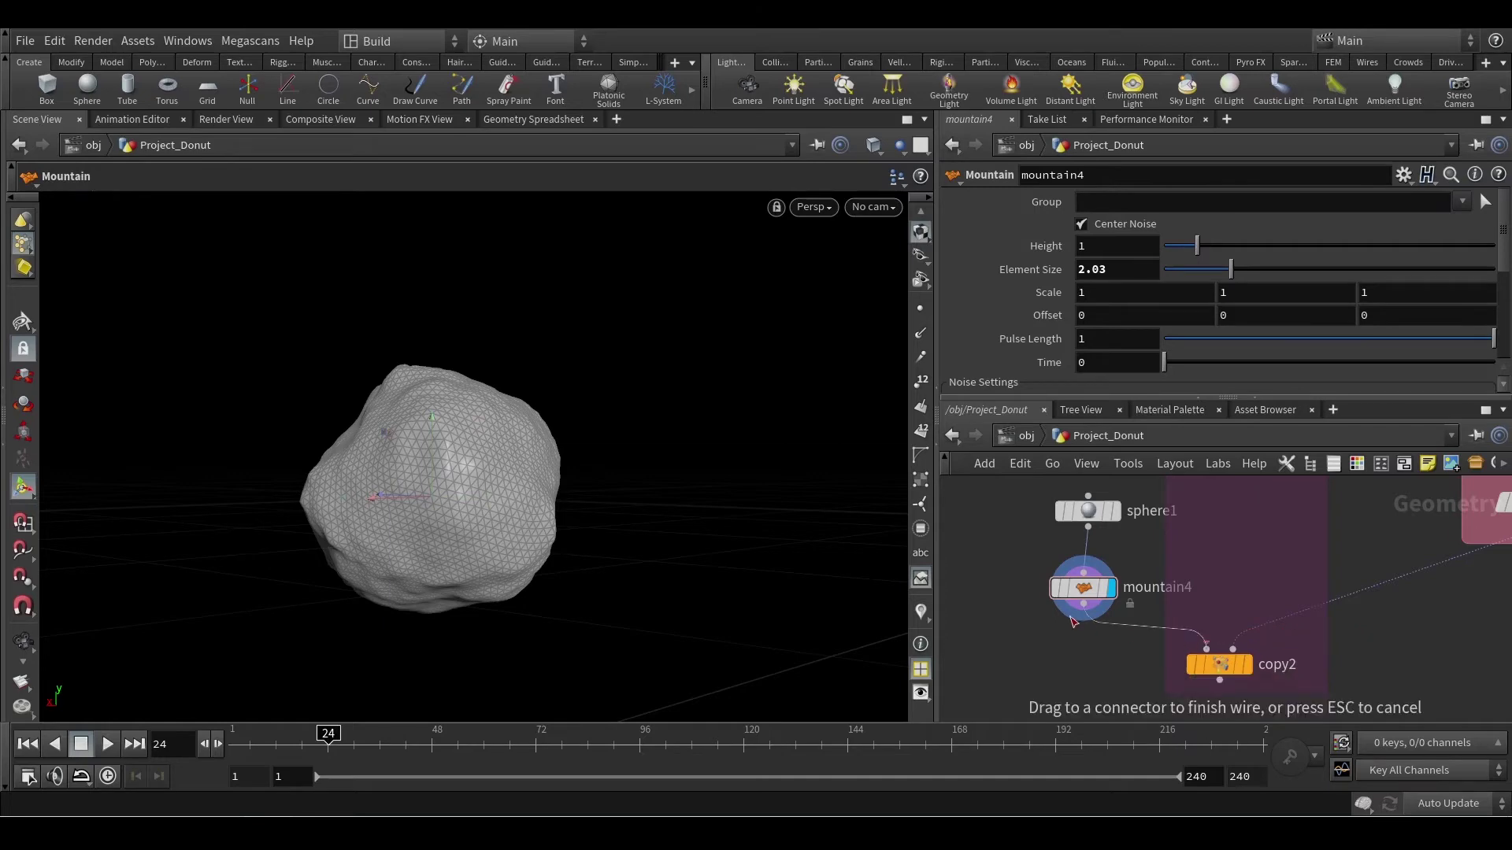
pyautogui.click(1073, 623)
pyautogui.click(1223, 668)
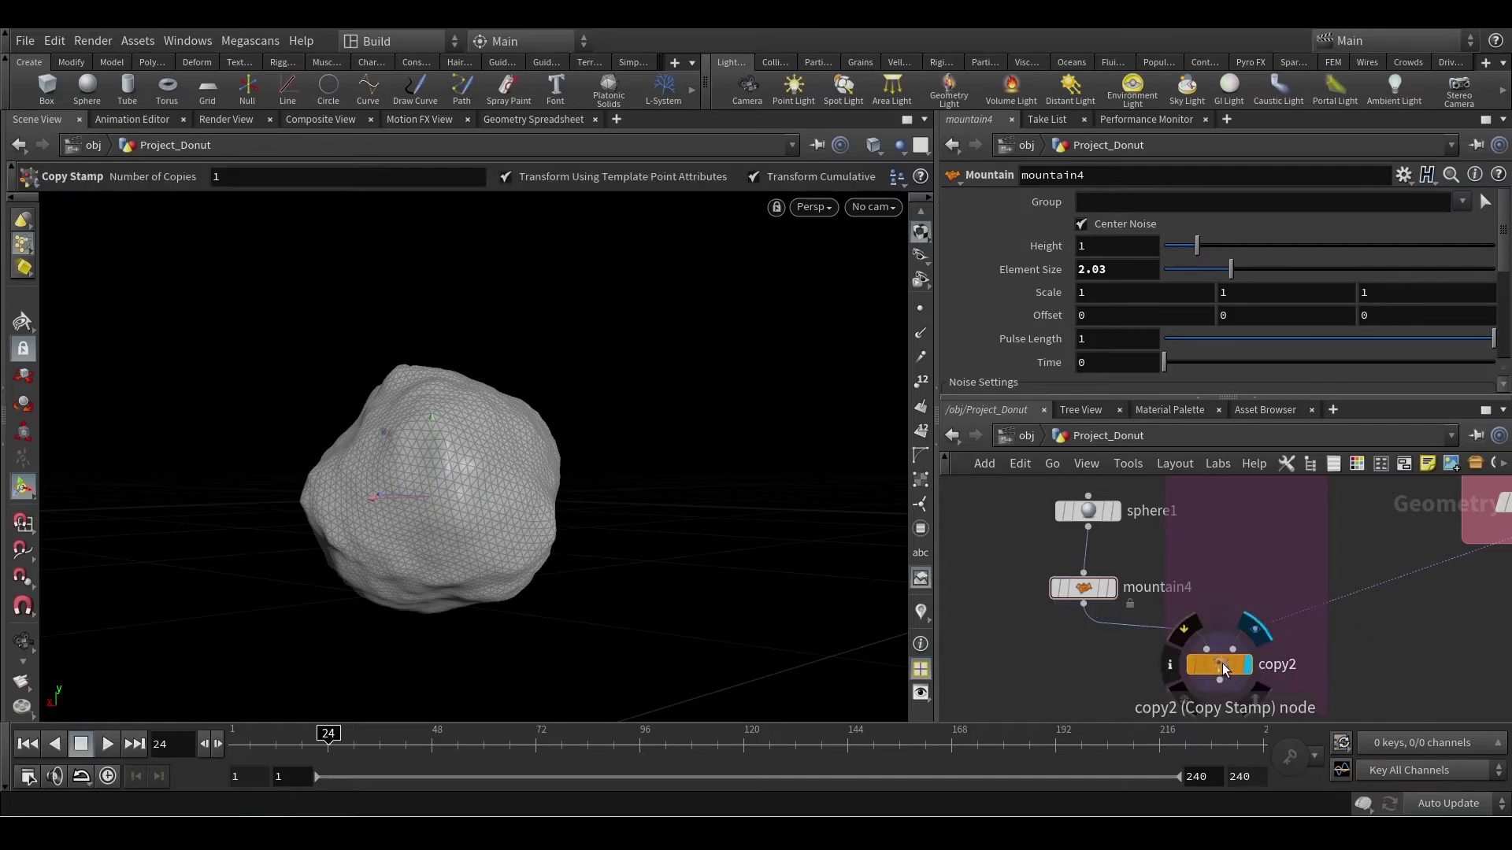
pyautogui.keyDown('alt'); pyautogui.moveTo(638, 486); pyautogui.dragTo(626, 578); pyautogui.keyUp('alt')
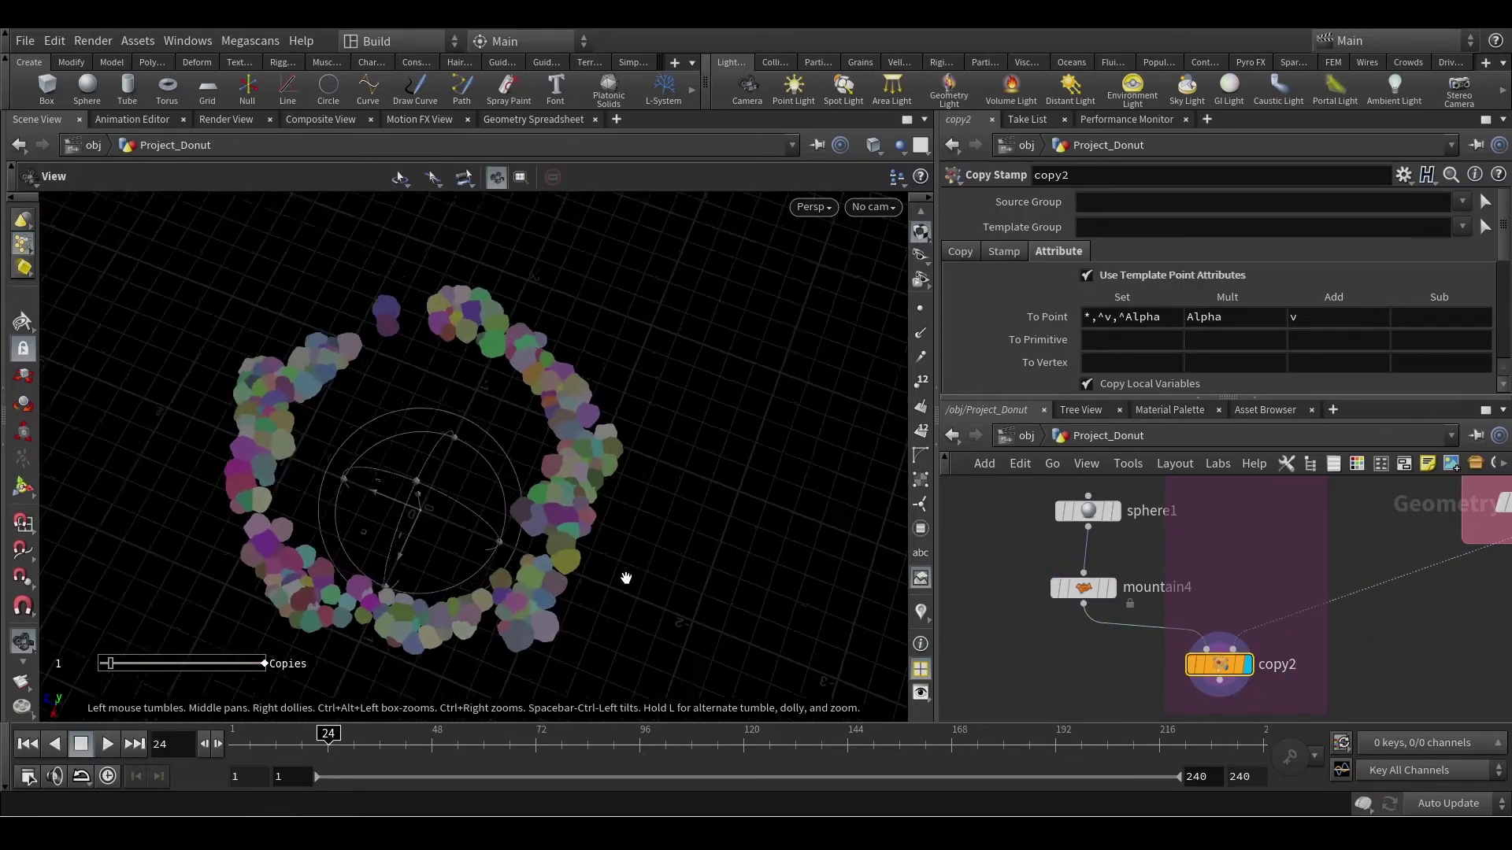
pyautogui.keyDown('alt'); pyautogui.moveTo(626, 578); pyautogui.dragTo(583, 498); pyautogui.keyUp('alt')
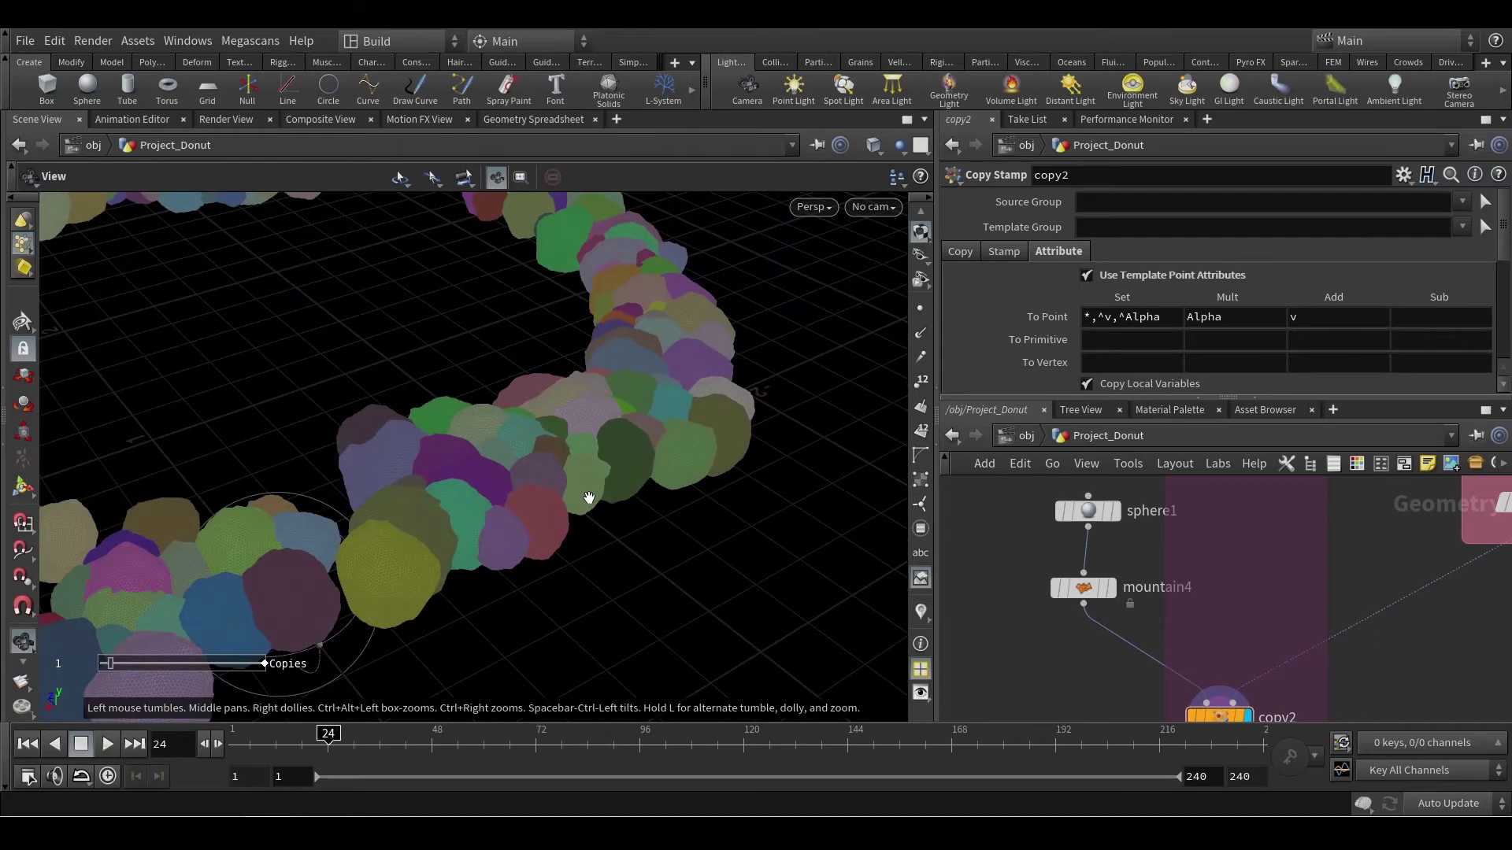
pyautogui.scroll(3, 589, 498)
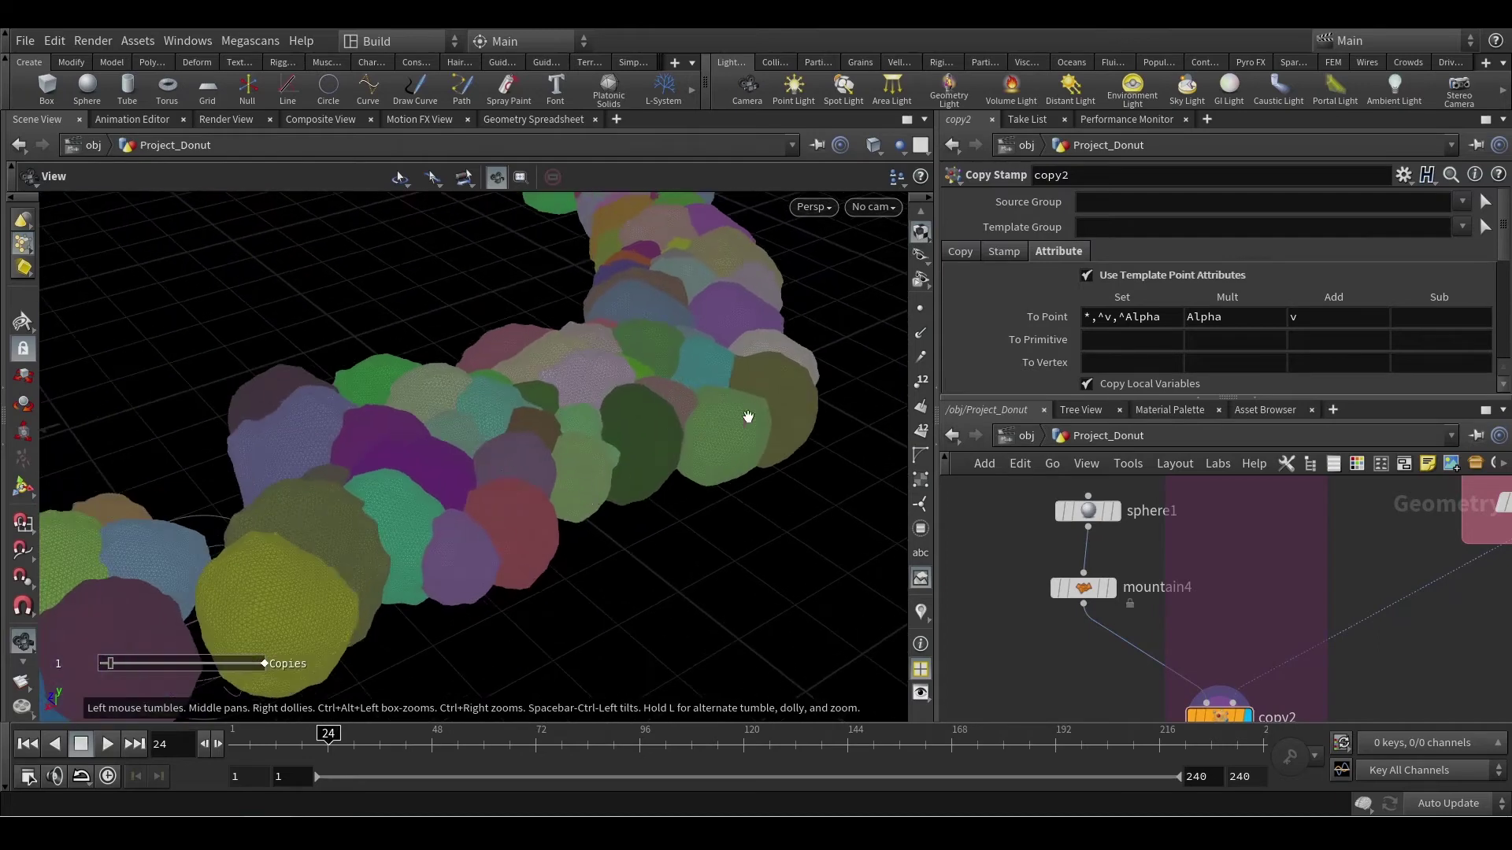
pyautogui.press('Return')
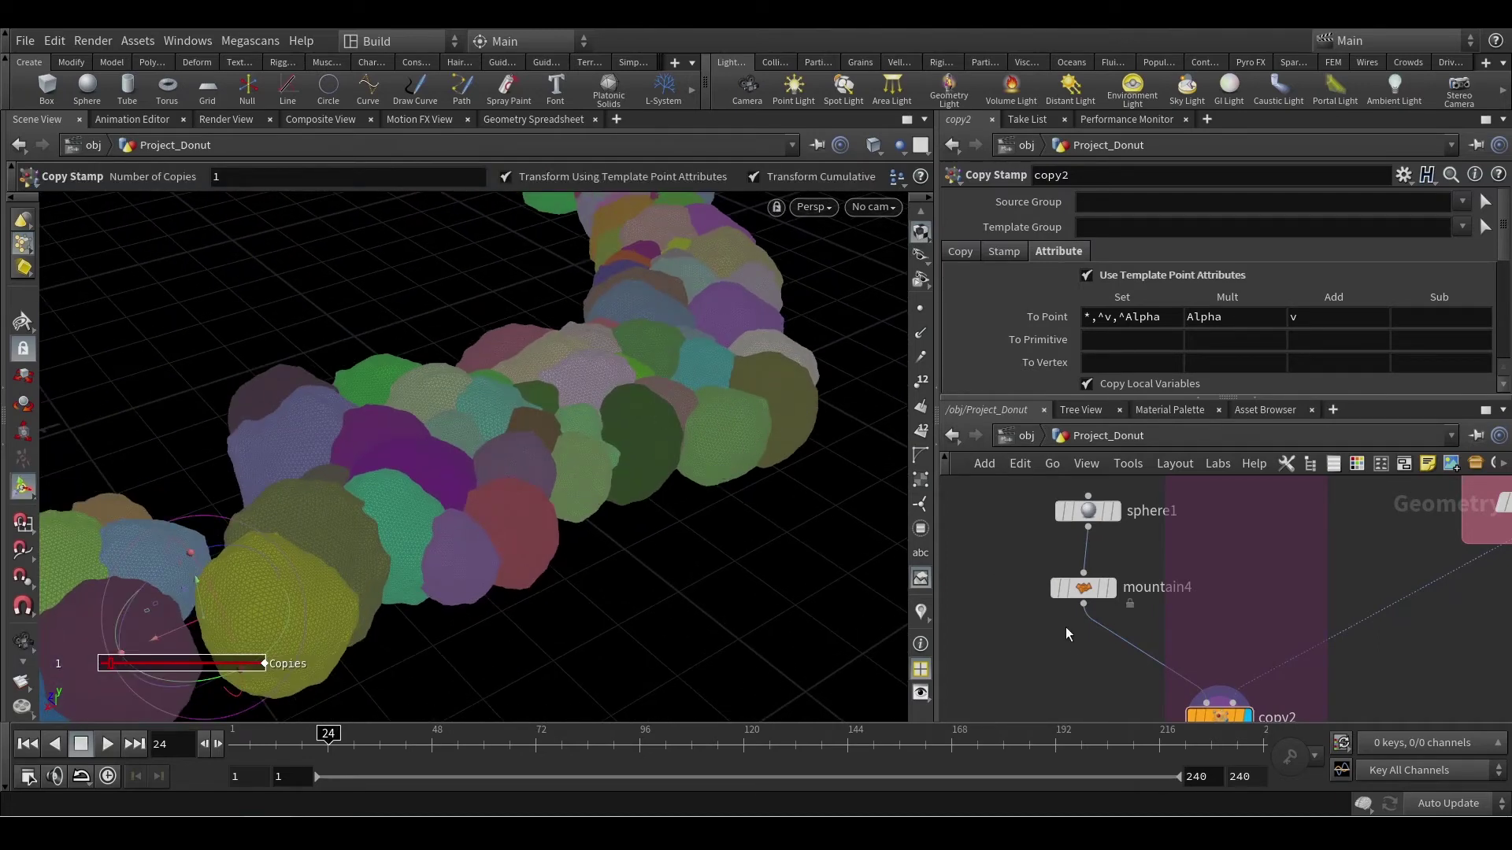
# Step: Insert a Normal node between mountain4 and copy2 to smooth the shading of the nut copies
pyautogui.moveTo(1452, 619); pyautogui.dragTo(1213, 651, button='middle')
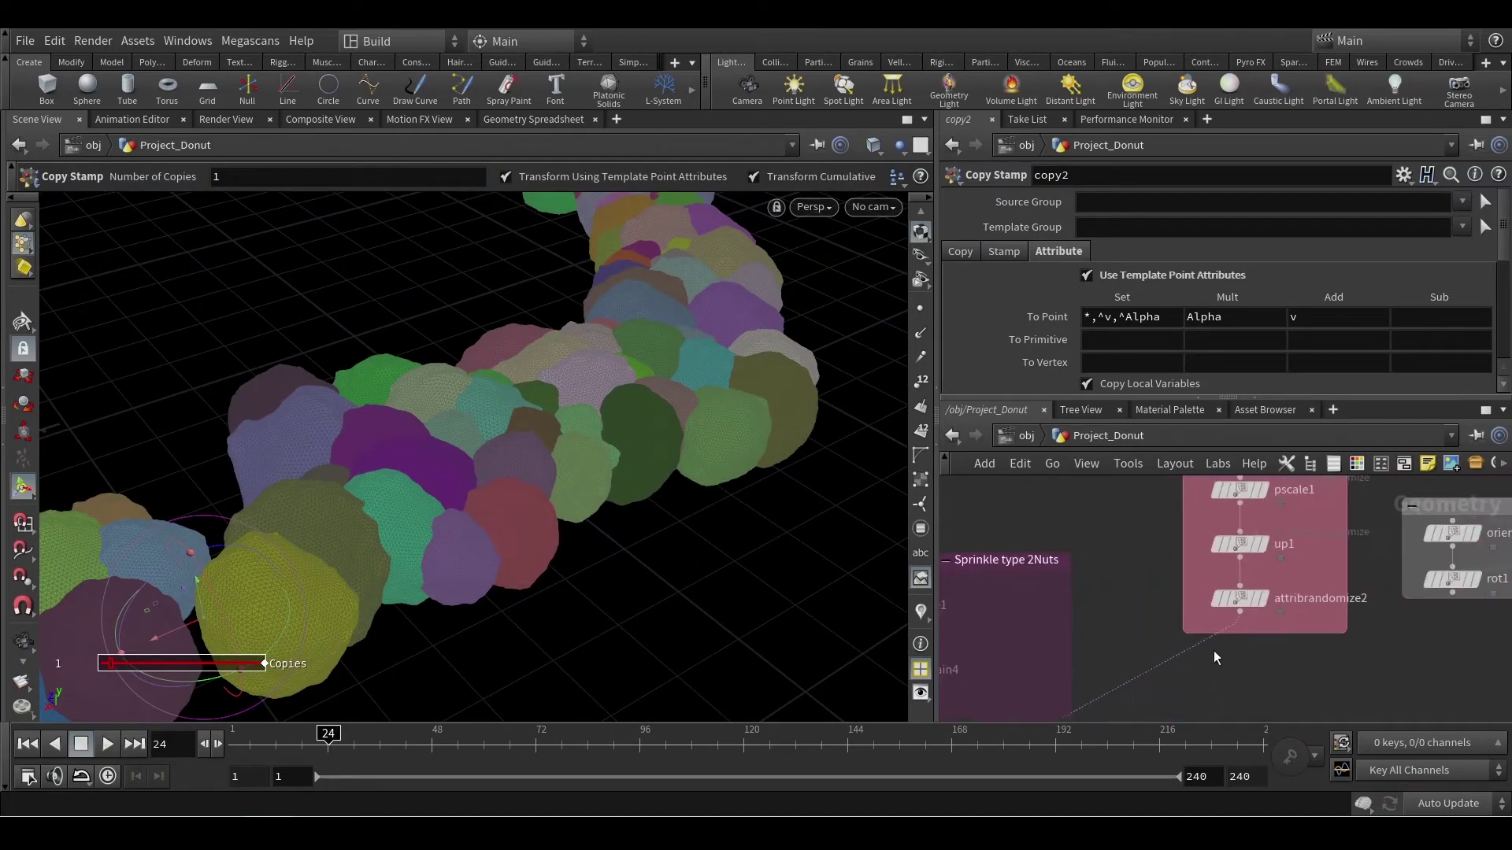
pyautogui.middleClick(1246, 595)
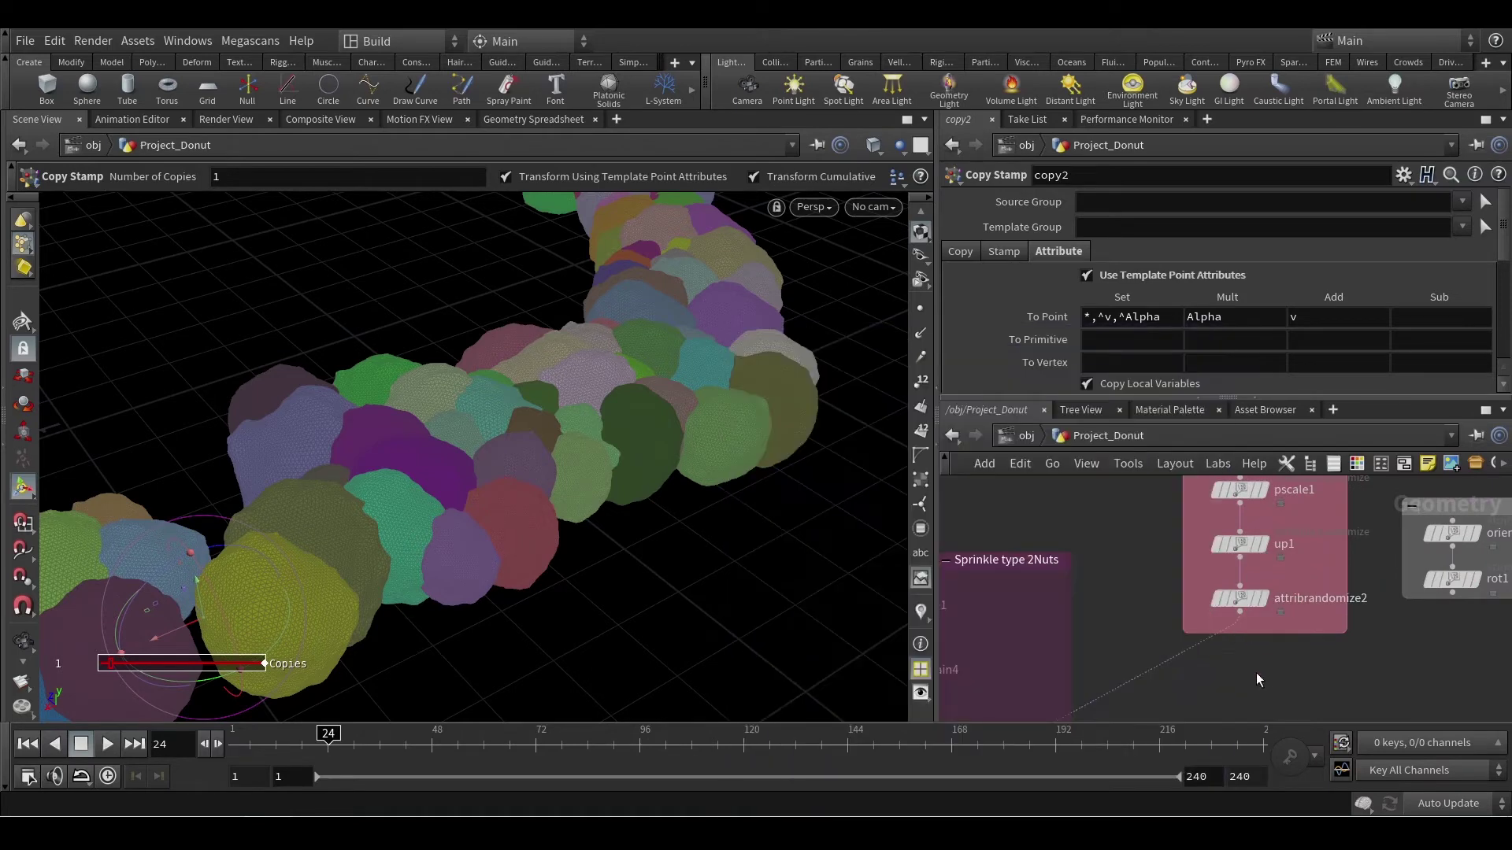
pyautogui.moveTo(1255, 673); pyautogui.dragTo(1425, 519, button='middle')
pyautogui.middleClick(1070, 526)
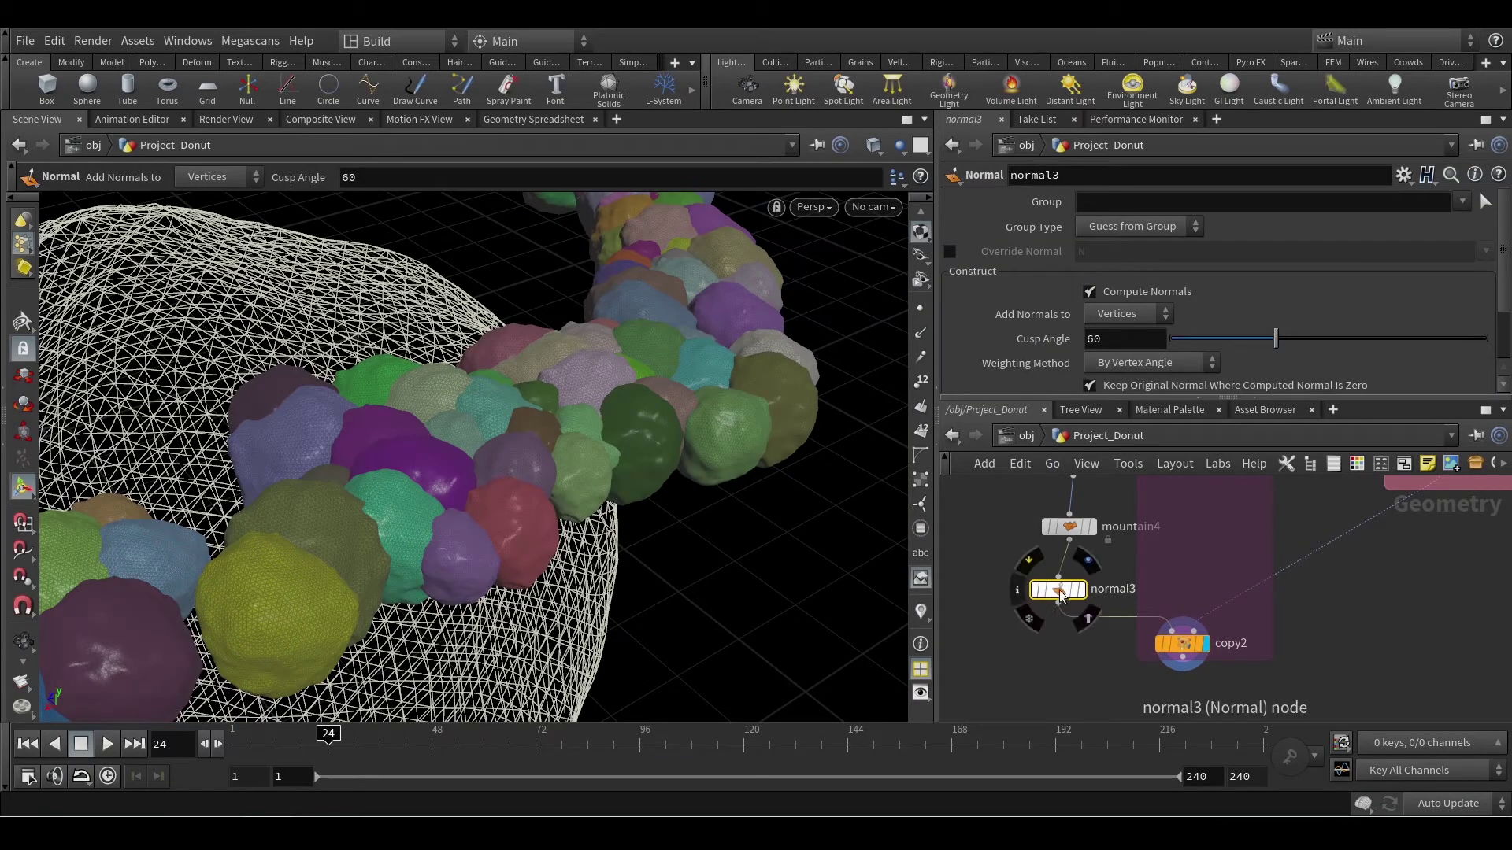
pyautogui.moveTo(1058, 587); pyautogui.dragTo(1065, 585)
pyautogui.click(1084, 656)
pyautogui.moveTo(692, 580)
pyautogui.keyDown('alt'); pyautogui.mouseDown()
pyautogui.moveTo(675, 527)
pyautogui.moveTo(662, 536)
pyautogui.moveTo(634, 493)
pyautogui.moveTo(671, 567)
pyautogui.mouseUp(); pyautogui.keyUp('alt')
pyautogui.press('Return')
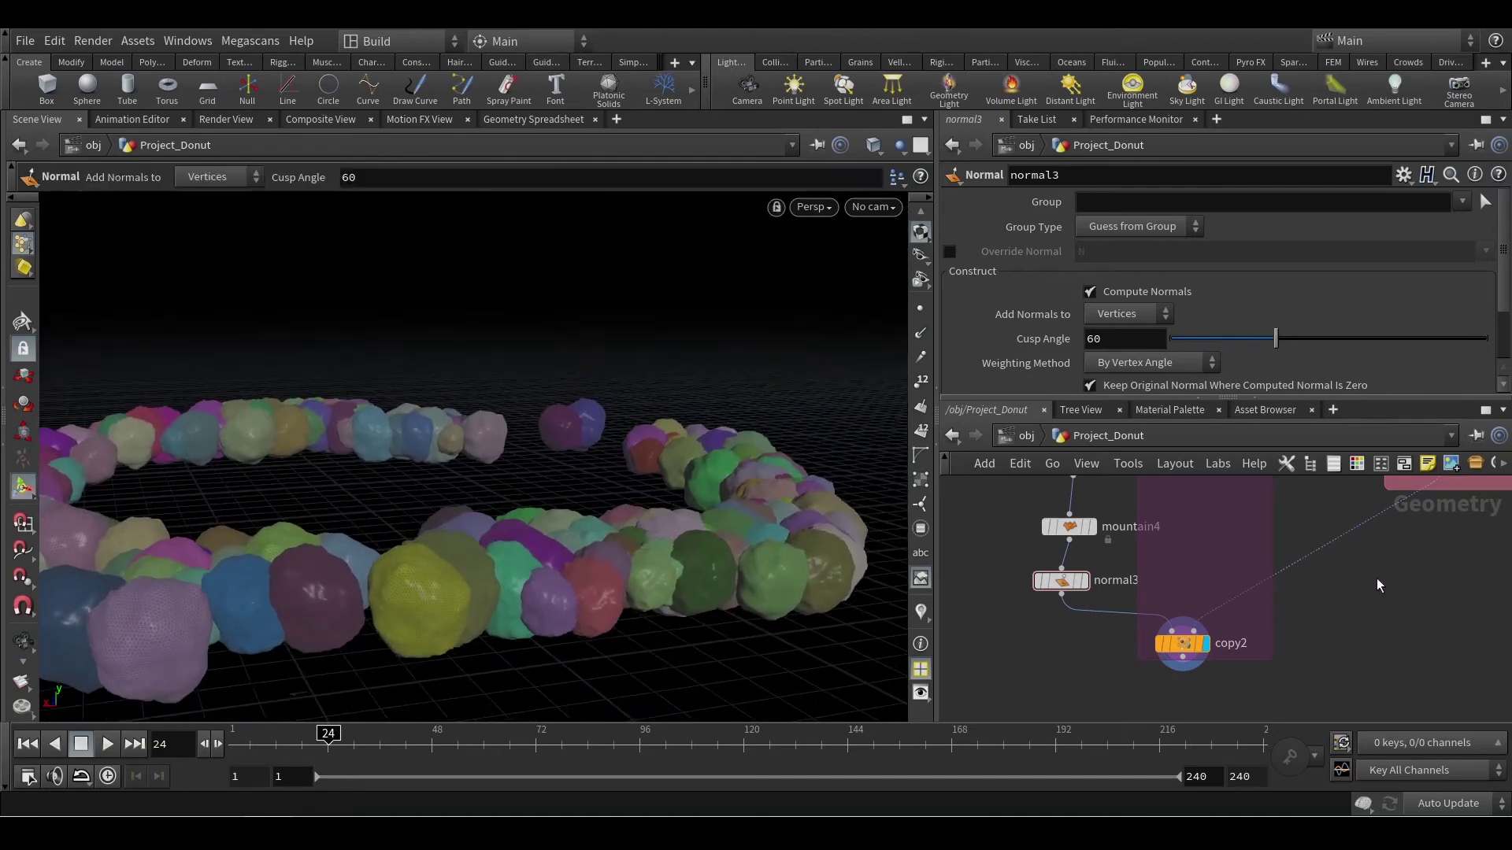
# Step: Set the random range of pscale1 in the Sprinkle 2 group to a minimum of 0.01 and a maximum of 0.07
pyautogui.moveTo(1378, 586); pyautogui.dragTo(1311, 567, button='middle')
pyautogui.keyDown('alt'); pyautogui.moveTo(419, 560); pyautogui.dragTo(422, 518, button='right'); pyautogui.keyUp('alt')
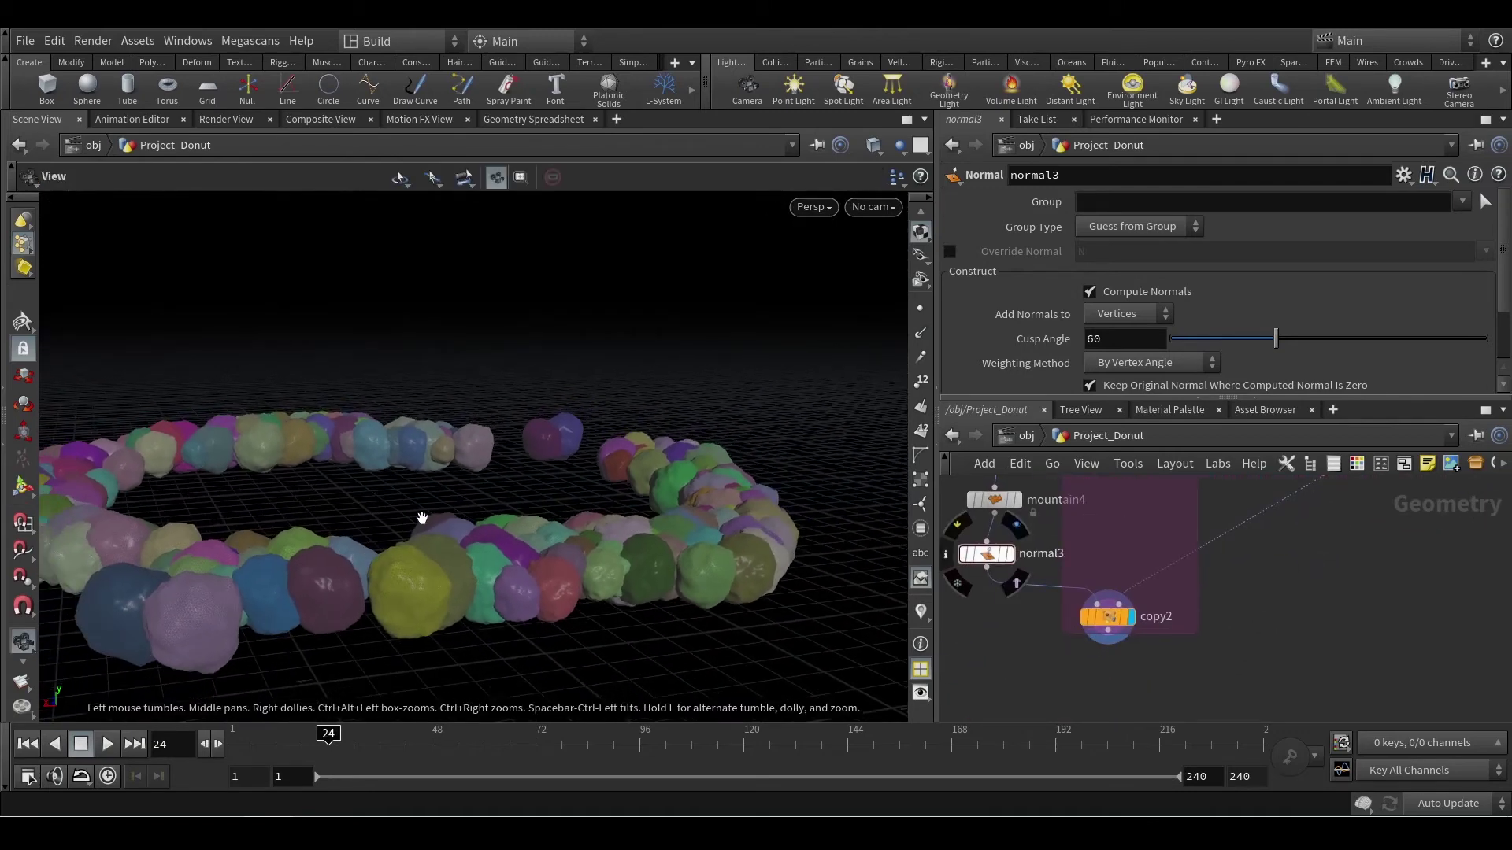
pyautogui.keyDown('alt'); pyautogui.moveTo(422, 518); pyautogui.dragTo(549, 619); pyautogui.keyUp('alt')
pyautogui.moveTo(1300, 549); pyautogui.dragTo(1033, 697, button='middle')
pyautogui.scroll(2, 1194, 597)
pyautogui.moveTo(1193, 597); pyautogui.dragTo(1204, 689, button='middle')
pyautogui.click(1091, 542)
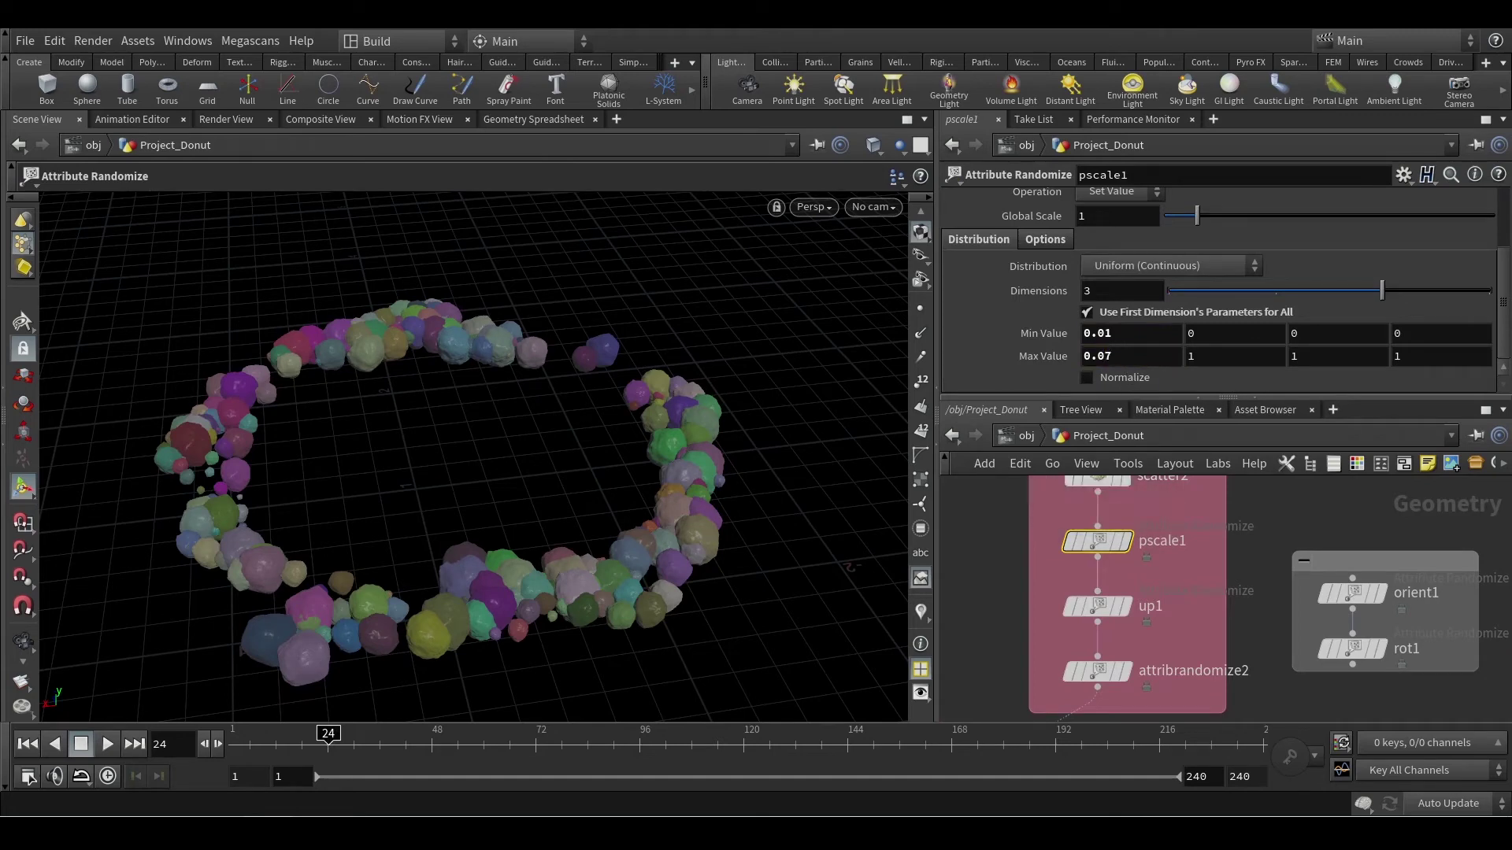
pyautogui.keyDown('alt'); pyautogui.moveTo(602, 590); pyautogui.dragTo(621, 556); pyautogui.keyUp('alt')
# Step: Select and display the maskbyfeature2 node at the start of the Sprinkle 2 group
pyautogui.moveTo(1272, 520); pyautogui.dragTo(1231, 603, button='middle')
pyautogui.scroll(-2, 1230, 592)
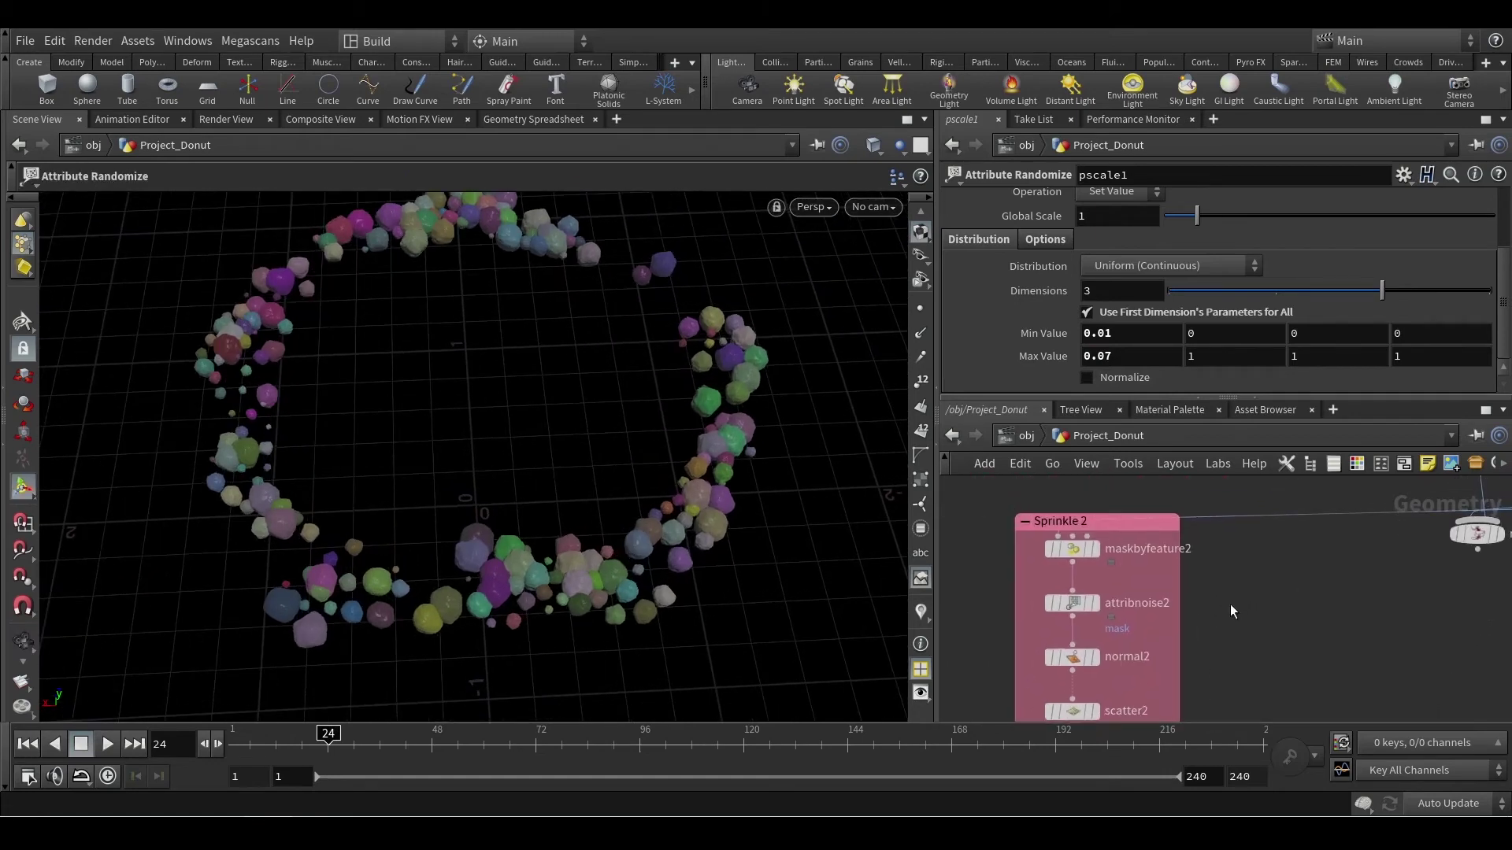
pyautogui.click(1096, 548)
pyautogui.click(1072, 550)
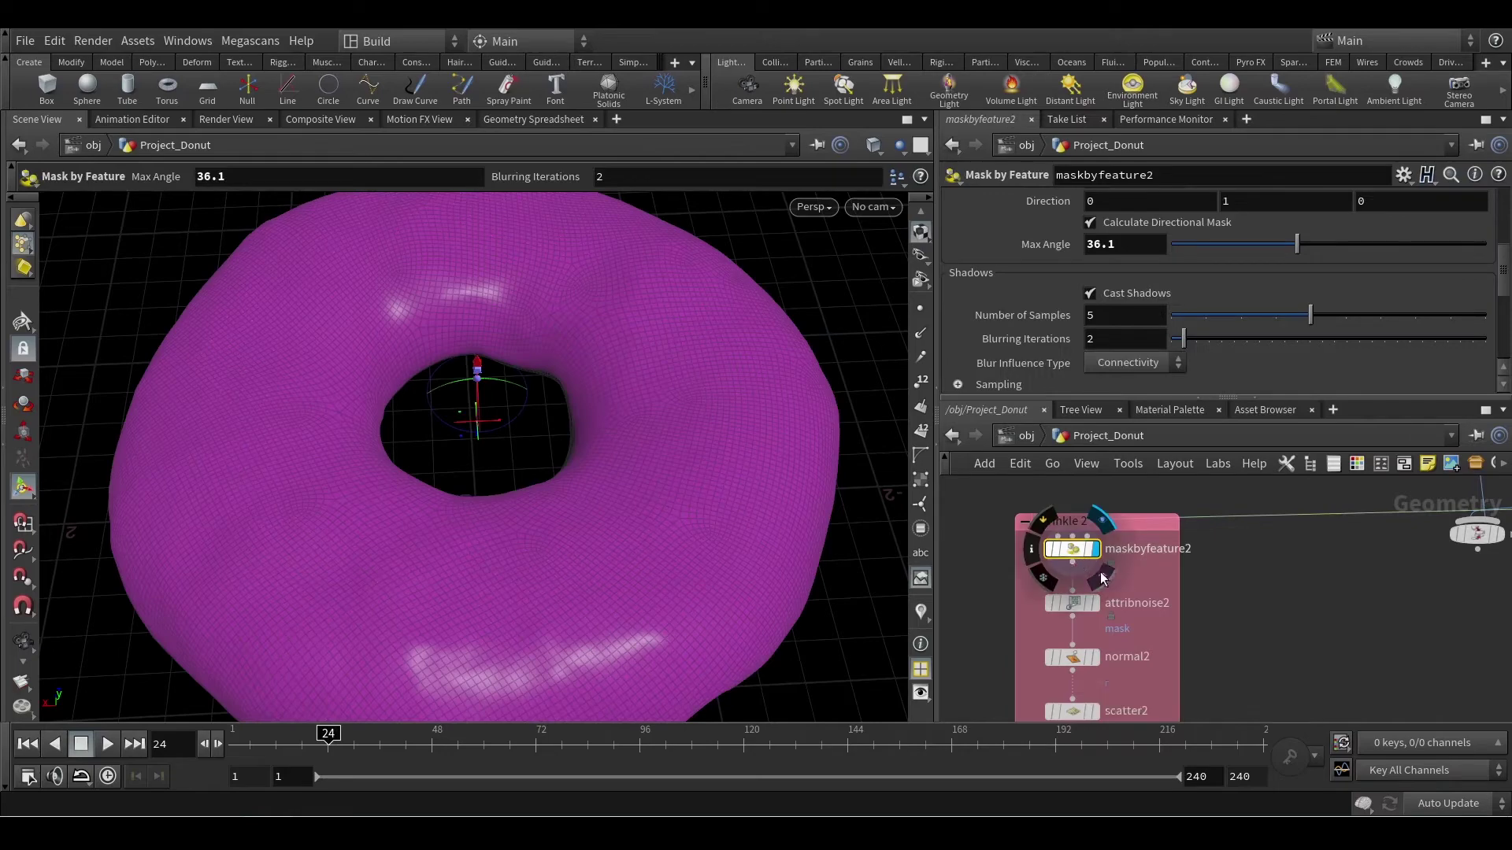
pyautogui.click(20, 323)
pyautogui.click(23, 376)
pyautogui.click(23, 404)
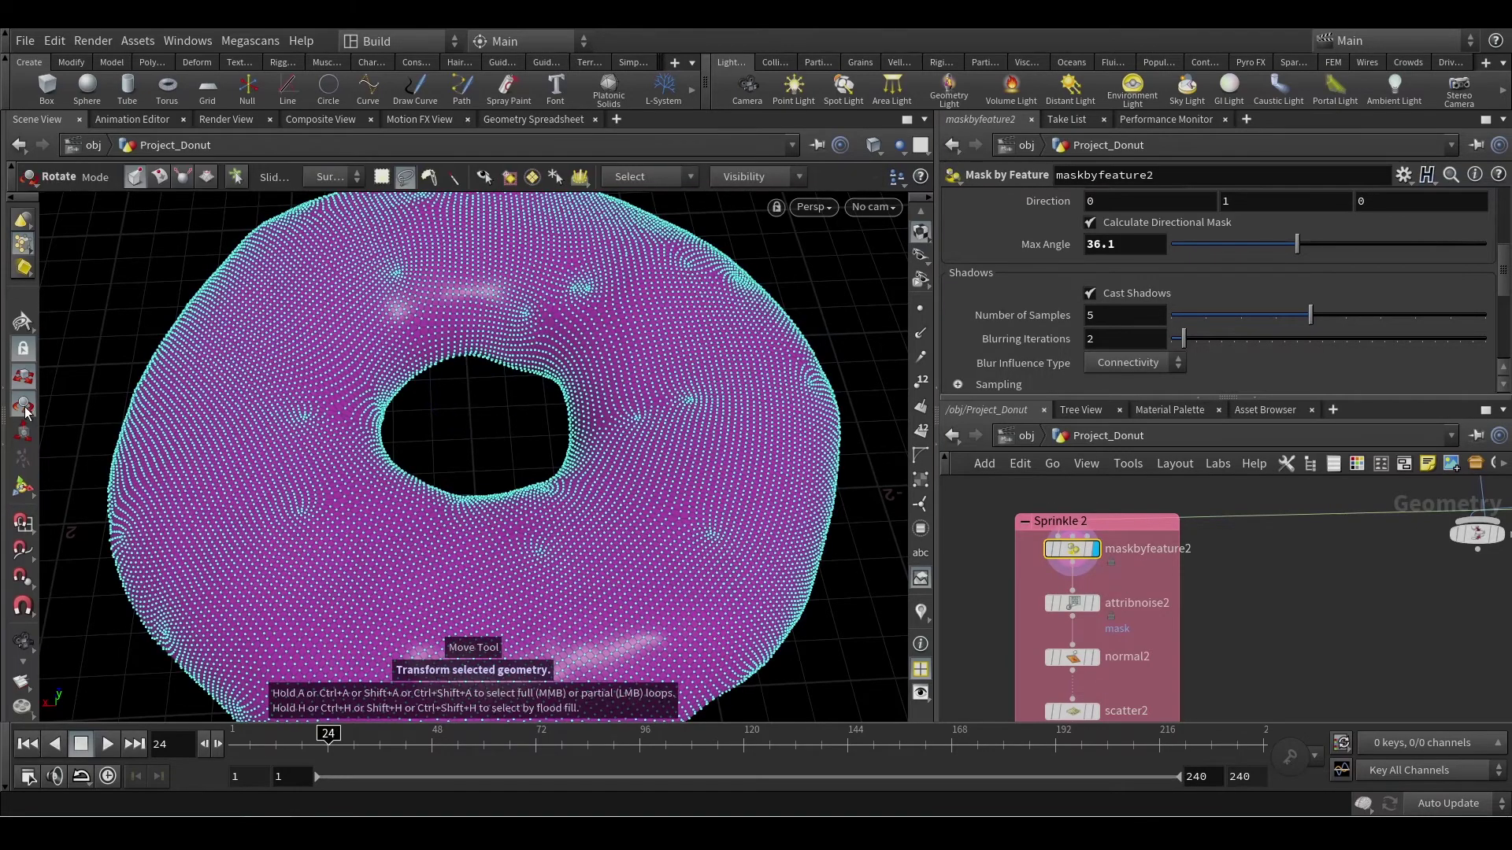
pyautogui.click(23, 432)
pyautogui.click(24, 489)
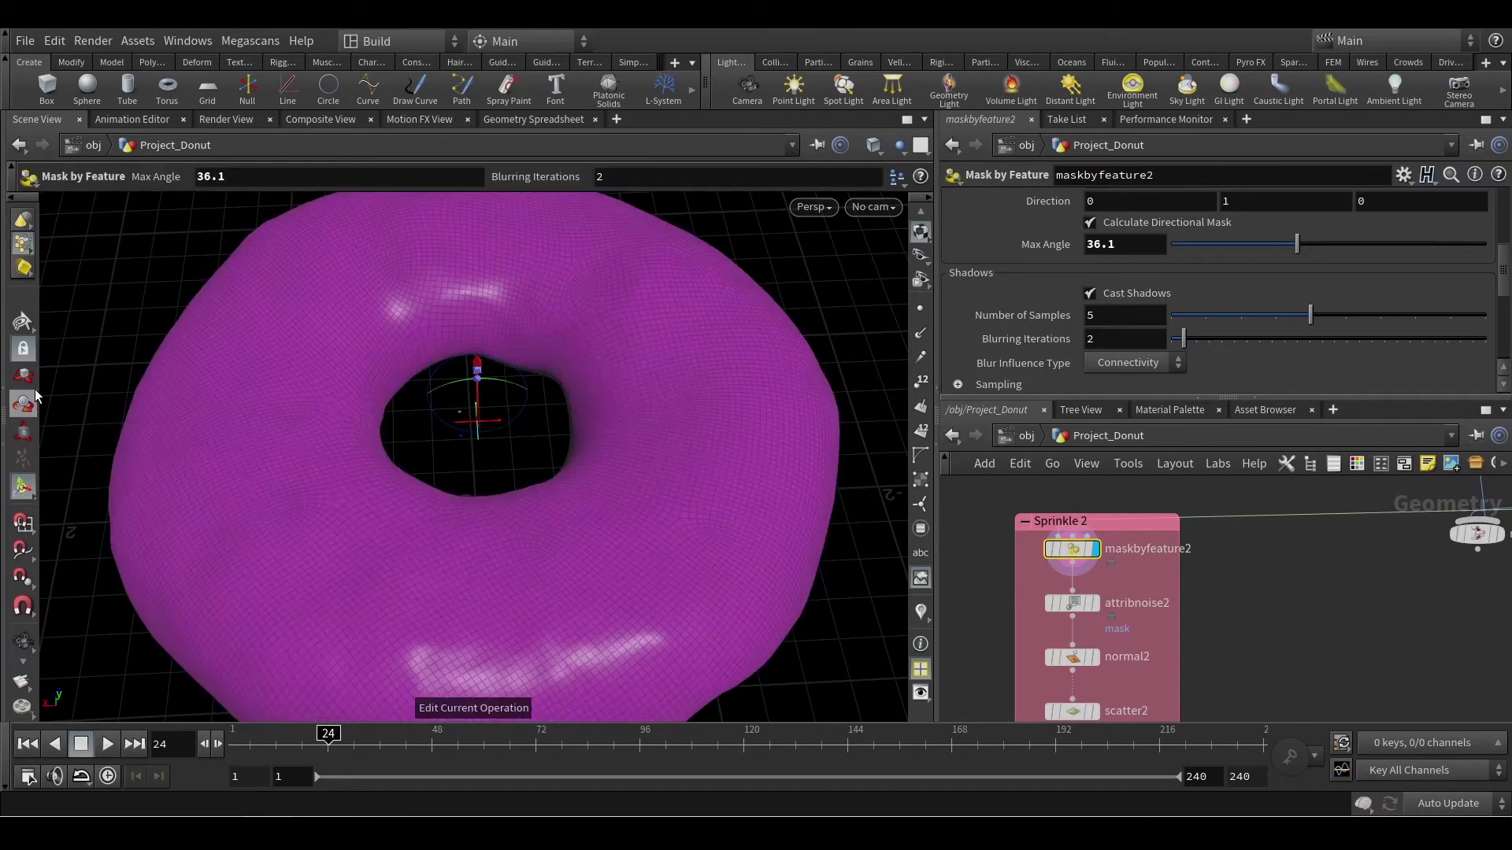
pyautogui.click(21, 323)
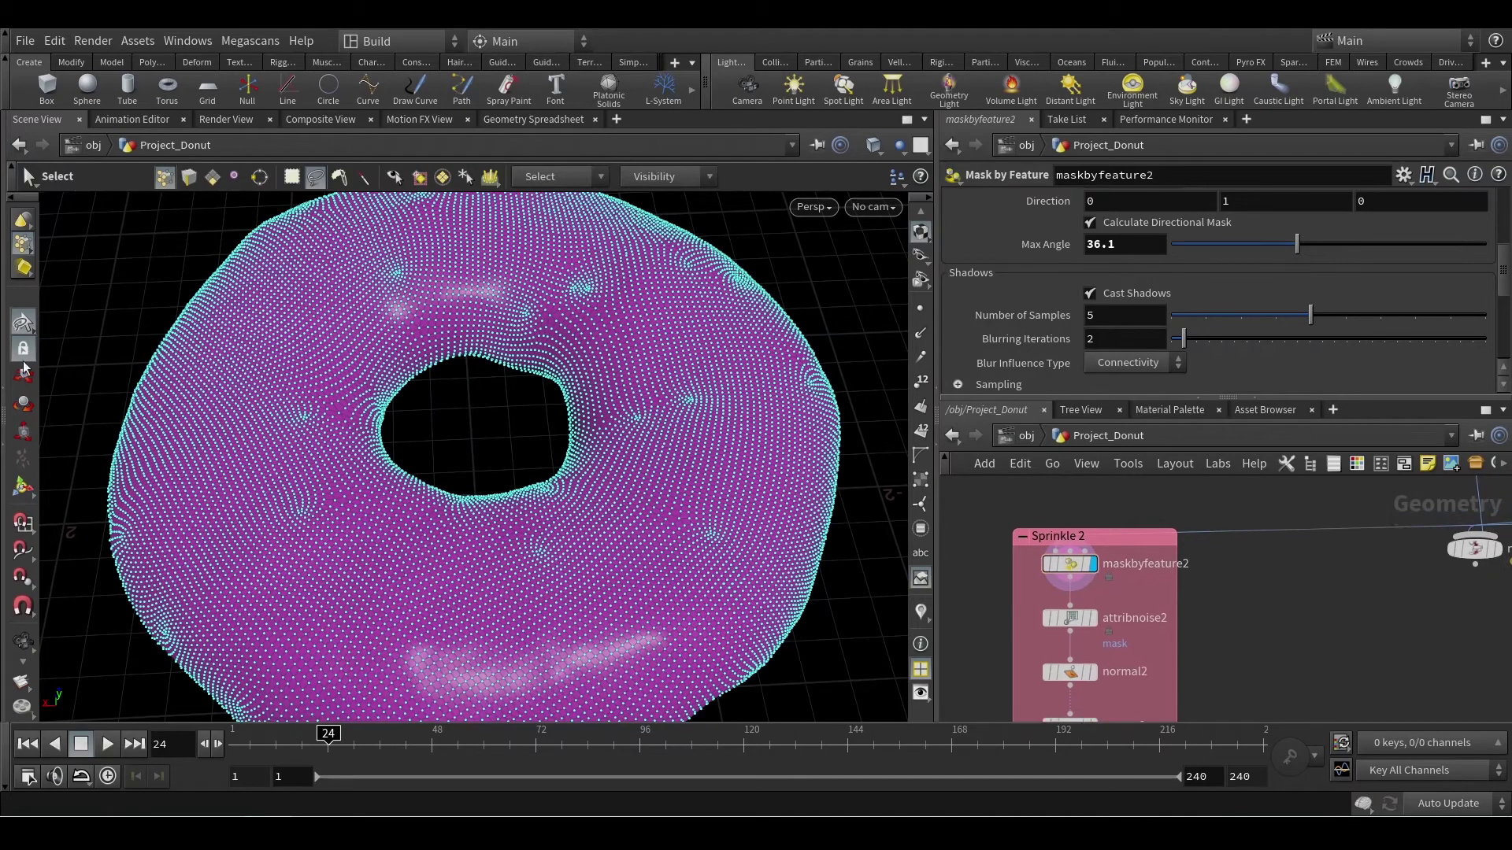
pyautogui.click(23, 376)
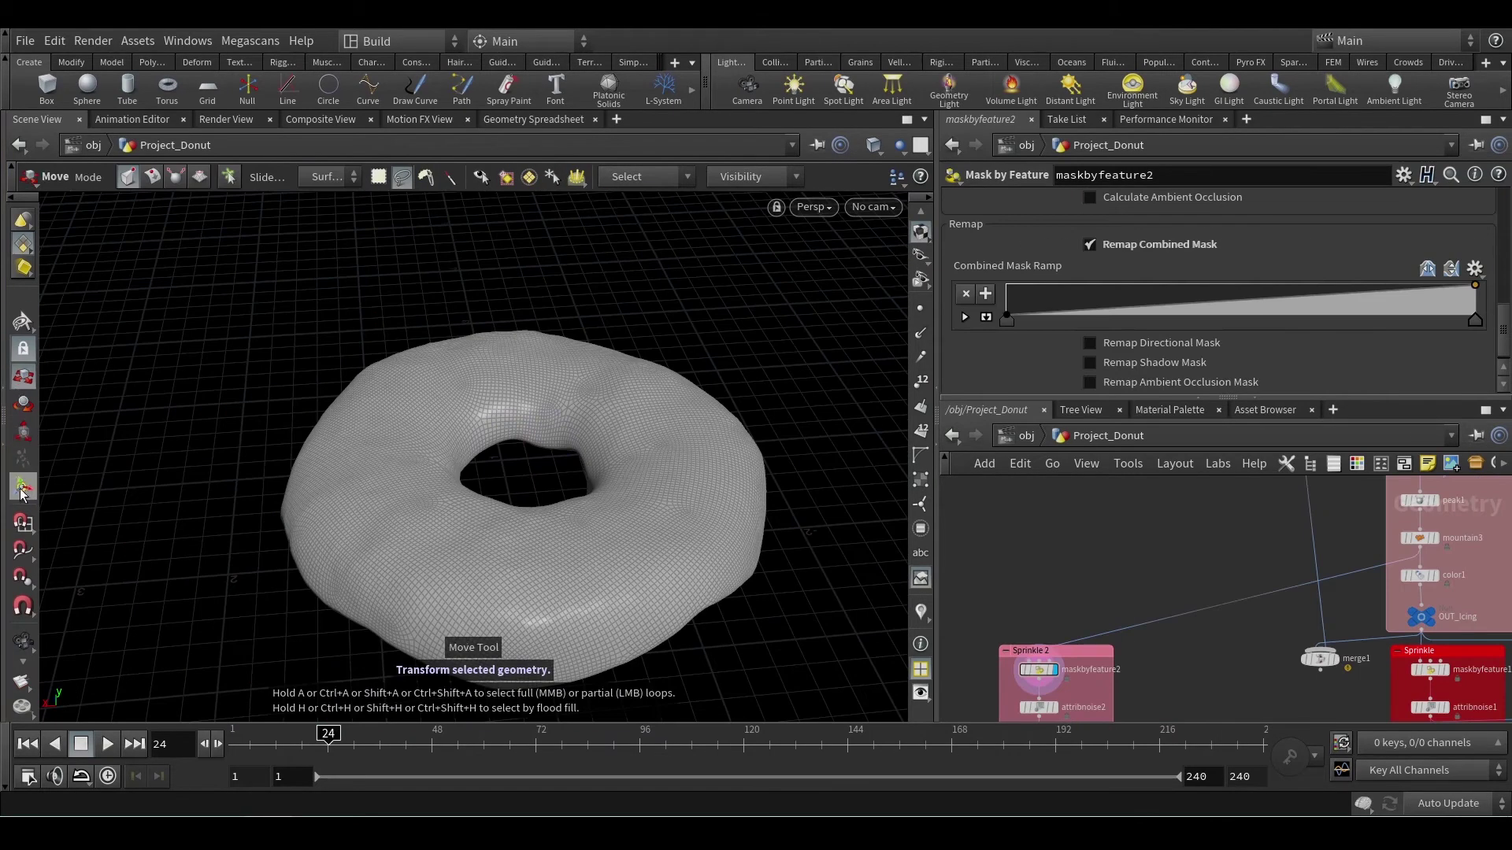
pyautogui.click(23, 488)
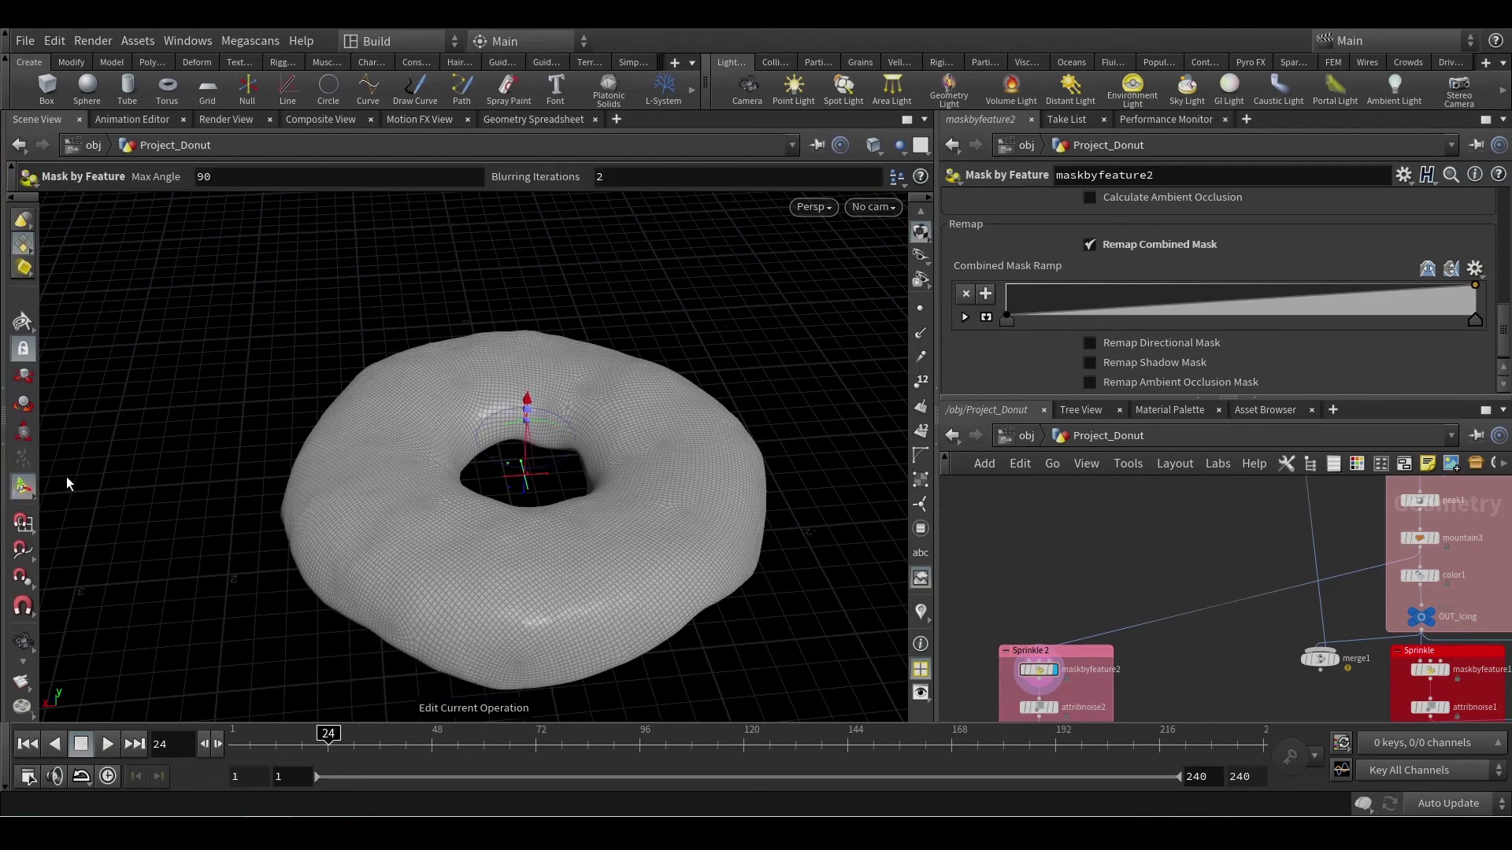
# Step: Turn on the viewport visualization of the mask from maskbyfeature2 and inspect its coverage around the donut
pyautogui.moveTo(275, 297); pyautogui.dragTo(846, 618)
pyautogui.click(922, 613)
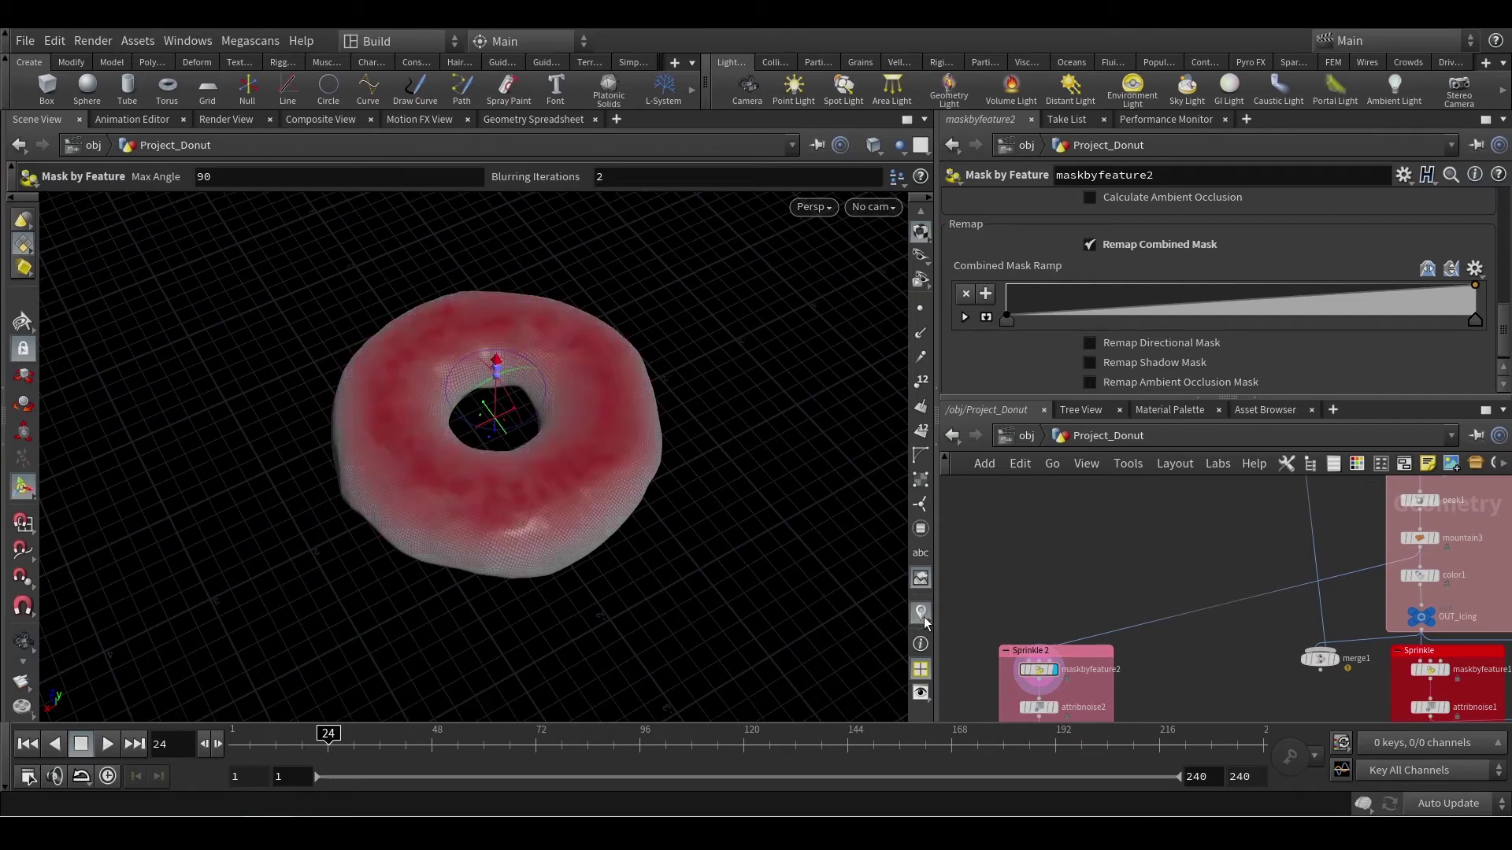
pyautogui.press('space')
pyautogui.moveTo(901, 614); pyautogui.dragTo(827, 614)
pyautogui.moveTo(675, 597); pyautogui.dragTo(871, 632)
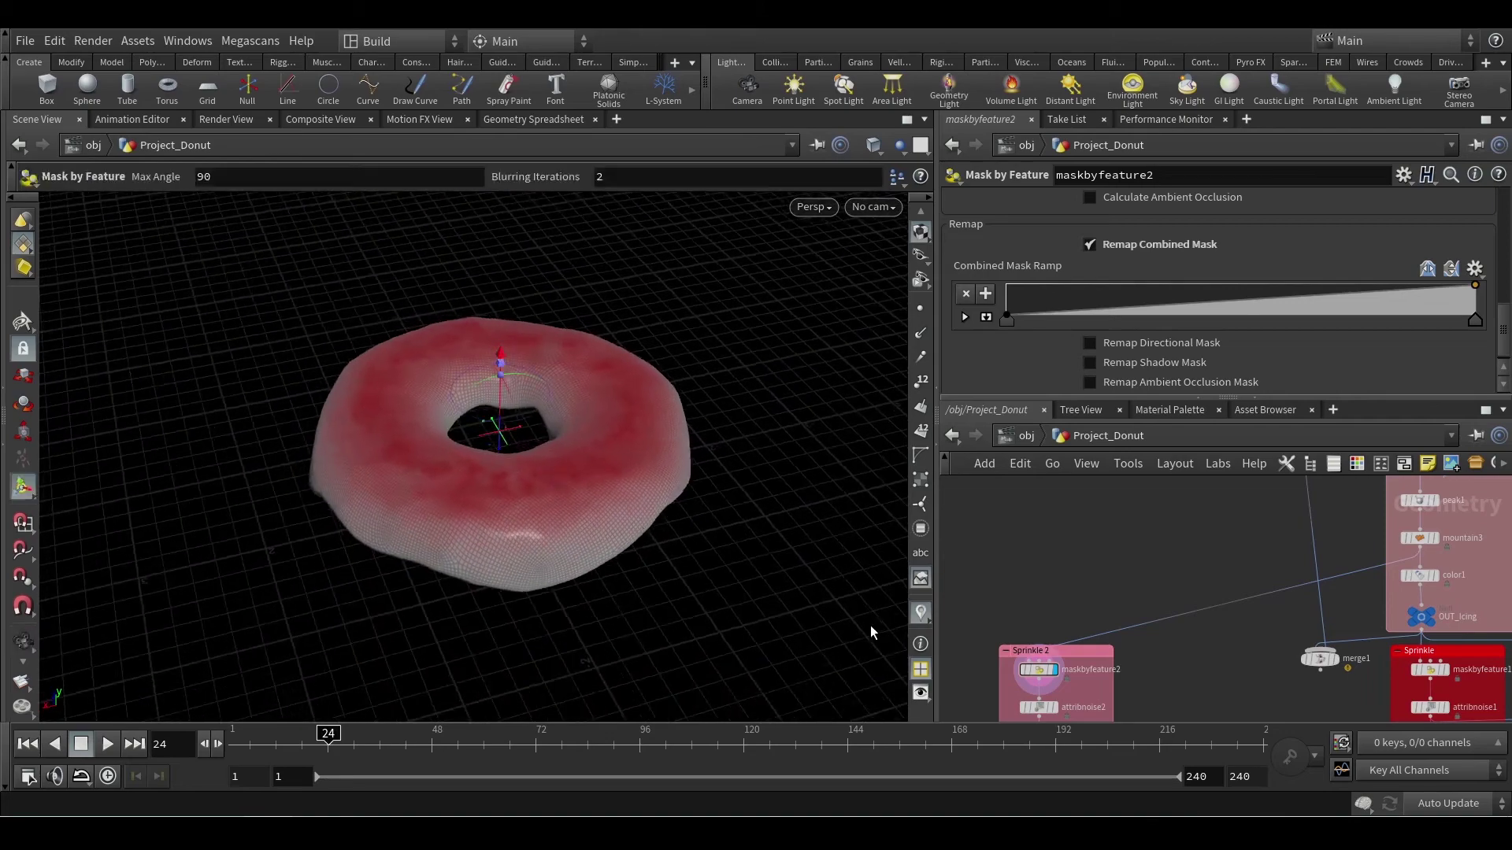
pyautogui.press('space')
pyautogui.moveTo(827, 574); pyautogui.dragTo(777, 547)
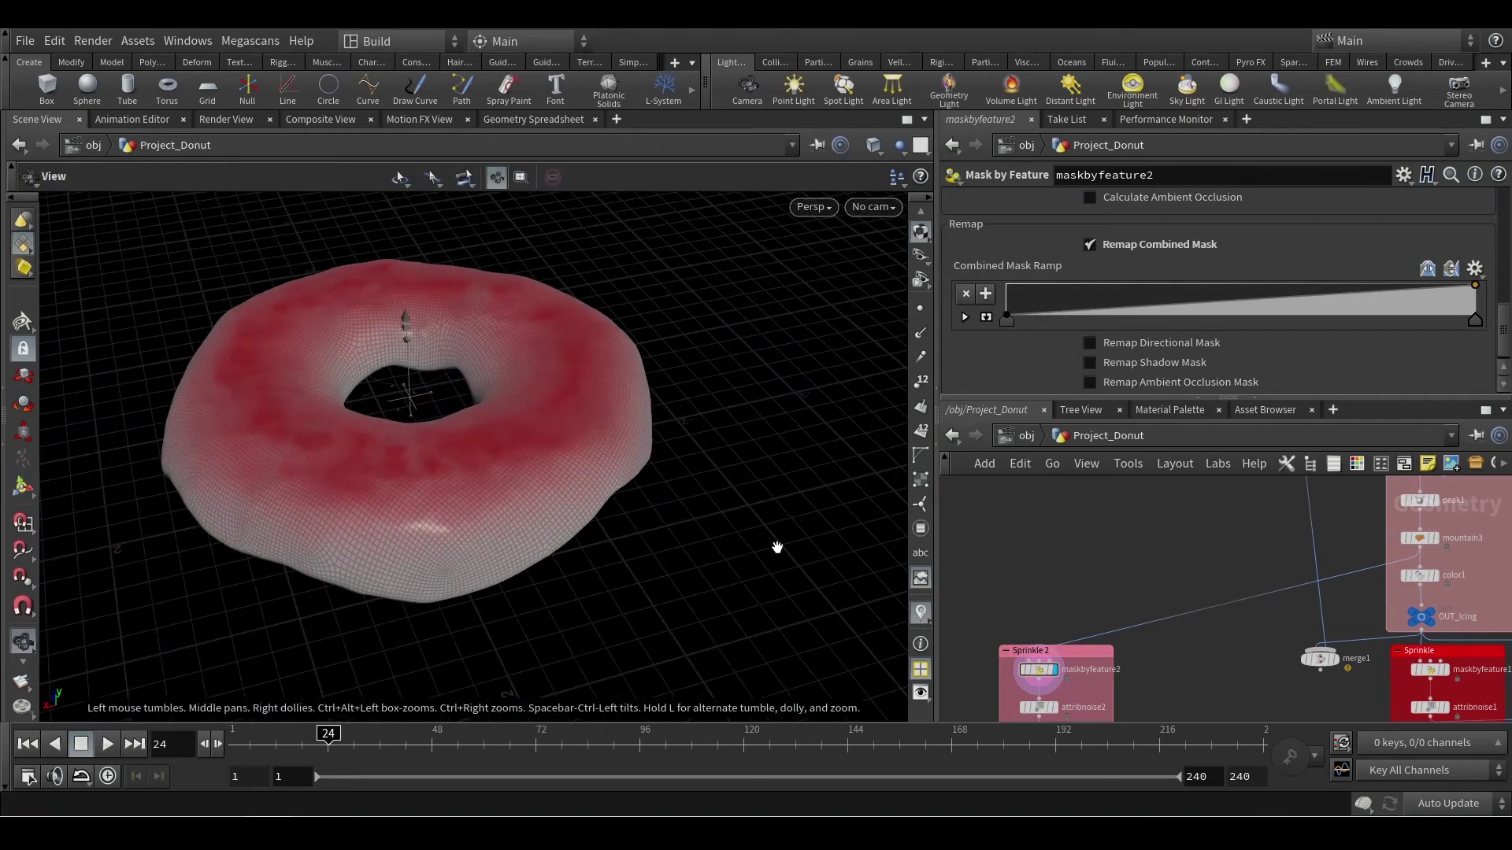
pyautogui.moveTo(672, 518); pyautogui.dragTo(722, 597)
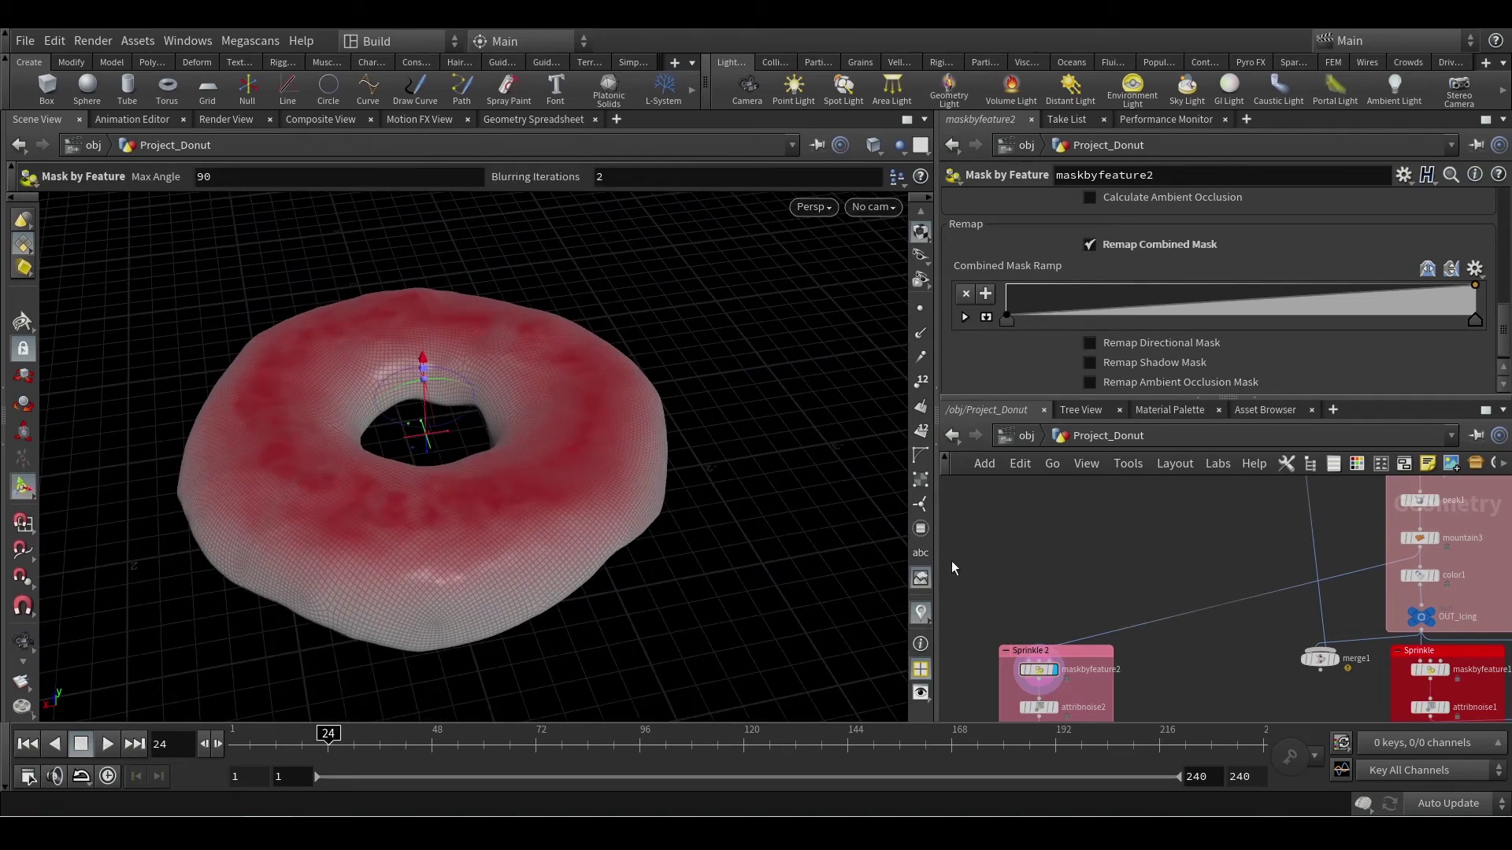
pyautogui.press('space')
pyautogui.moveTo(551, 504); pyautogui.dragTo(362, 465)
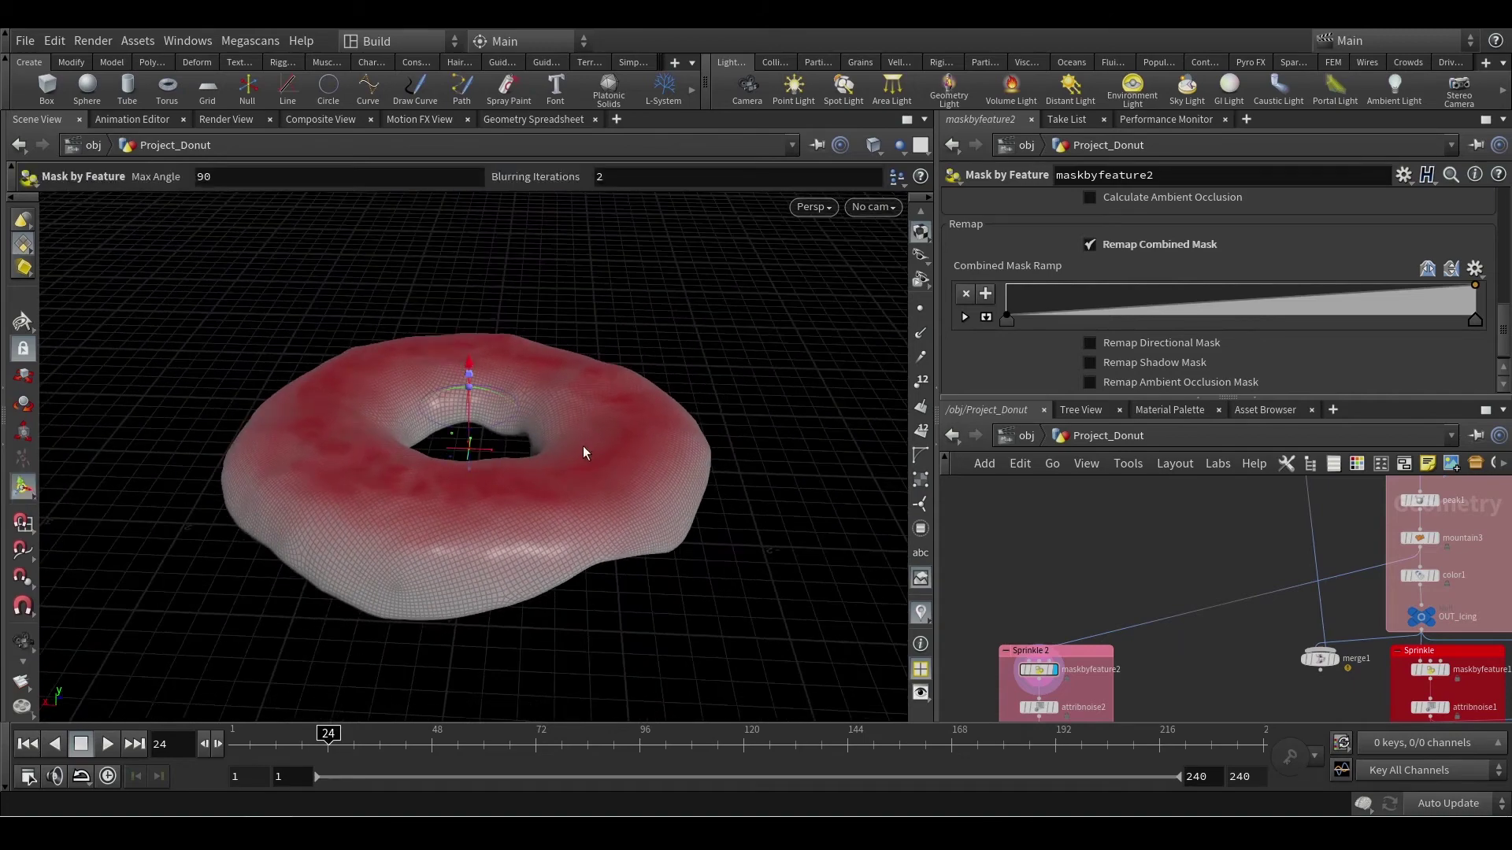
pyautogui.keyDown('alt'); pyautogui.moveTo(527, 486); pyautogui.dragTo(542, 543); pyautogui.keyUp('alt')
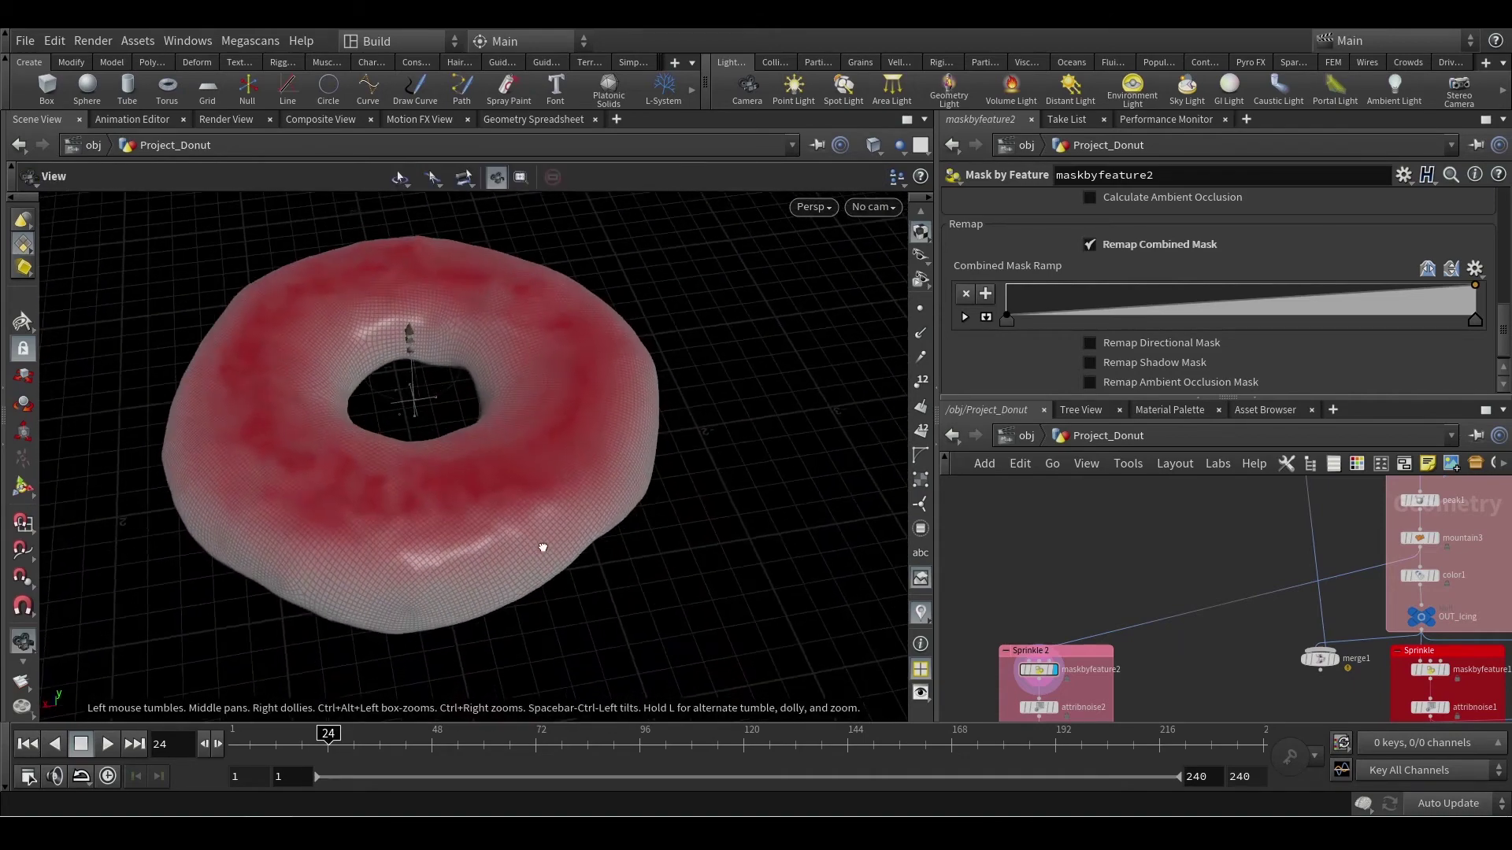
# Step: Raise the first point of maskbyfeature2's Combined Mask Ramp almost to full value so the mask spreads over the donut
pyautogui.moveTo(1082, 589); pyautogui.dragTo(1099, 498, button='middle')
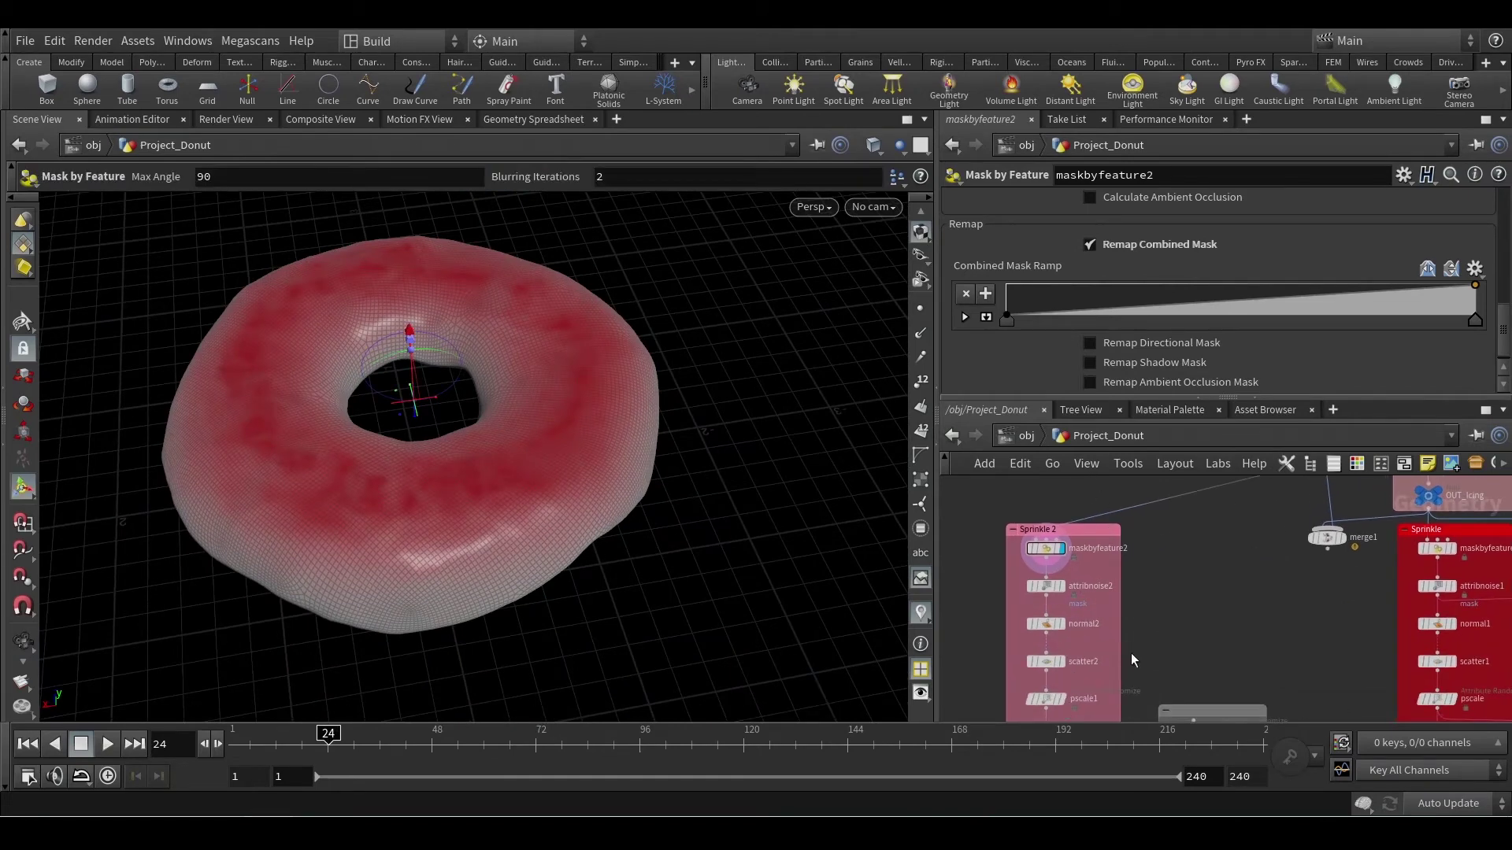
pyautogui.scroll(5, 1131, 654)
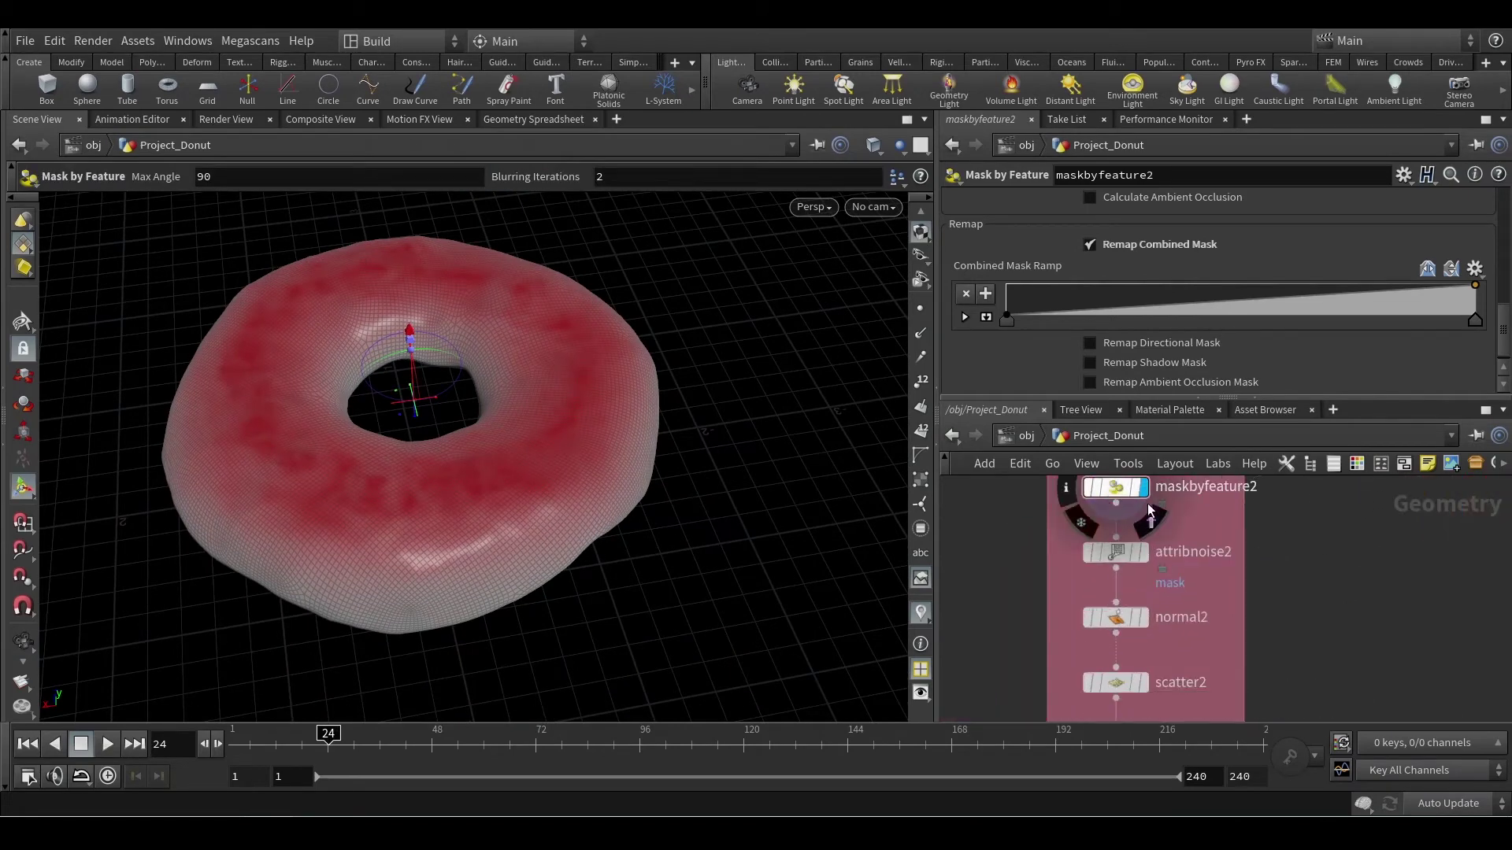
pyautogui.scroll(-6, 1150, 508)
pyautogui.moveTo(1268, 526); pyautogui.dragTo(1449, 526, button='middle')
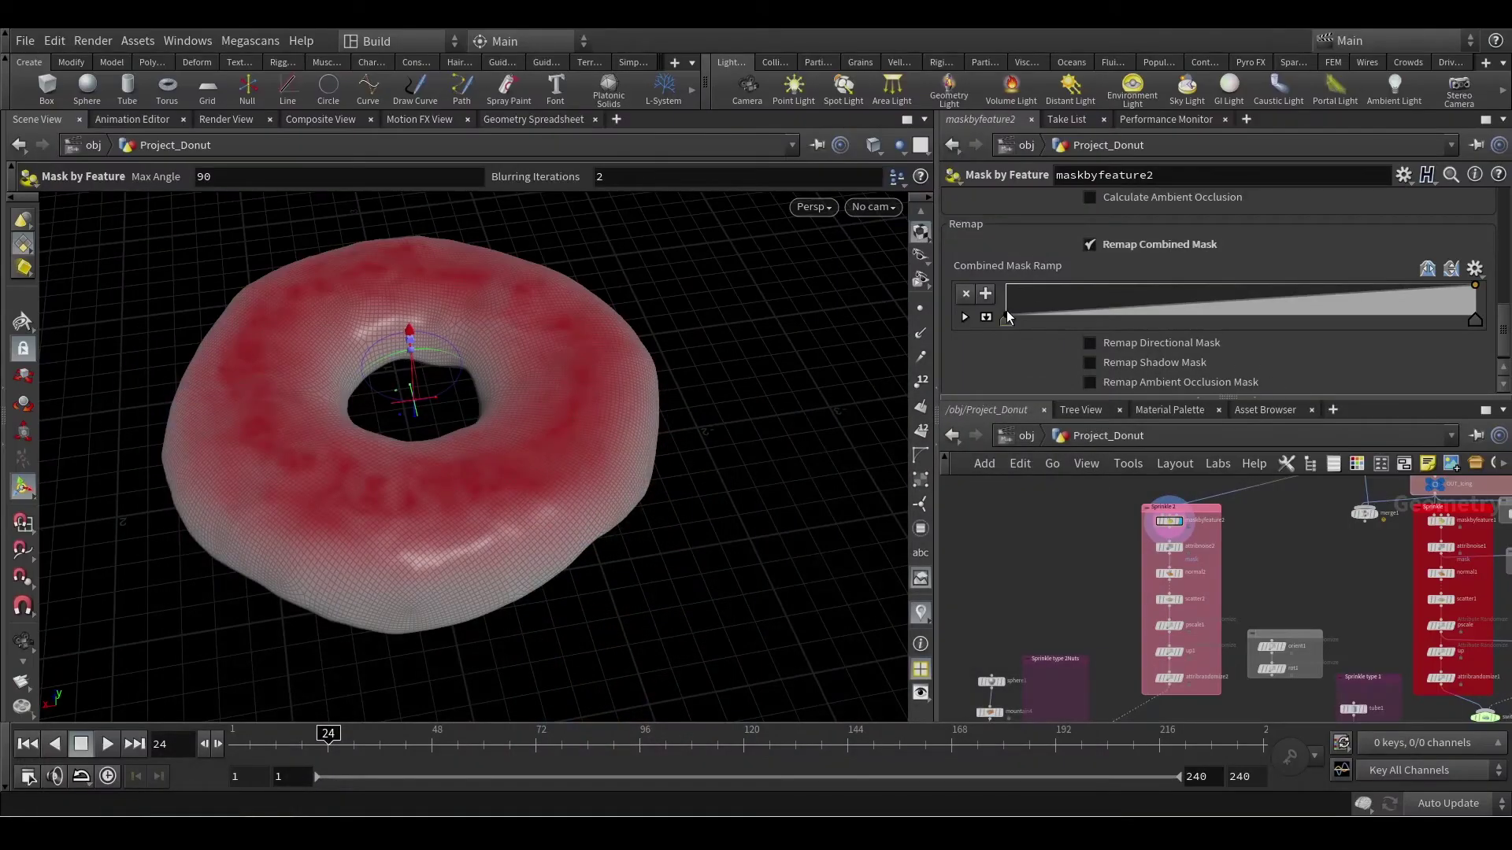
pyautogui.moveTo(1005, 313); pyautogui.dragTo(1005, 290)
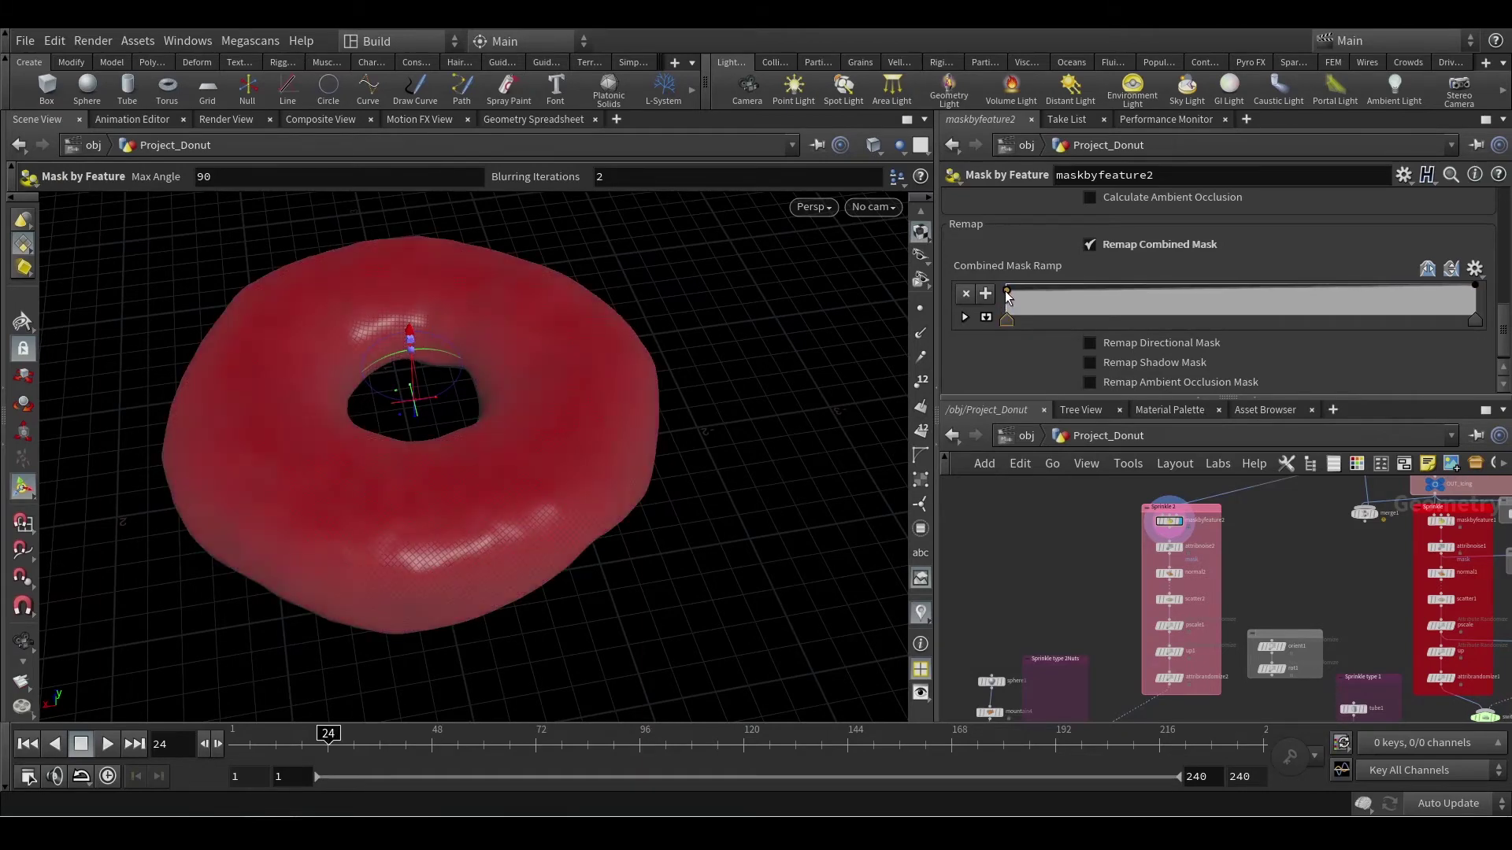
# Step: Undo the last ramp change and reshape maskbyfeature2's Combined Mask Ramp with two full-value points near the start and a slightly lower one mid-ramp
pyautogui.keyDown('alt'); pyautogui.moveTo(666, 564); pyautogui.dragTo(665, 336); pyautogui.keyUp('alt')
pyautogui.hotkey('ctrl', 'z')
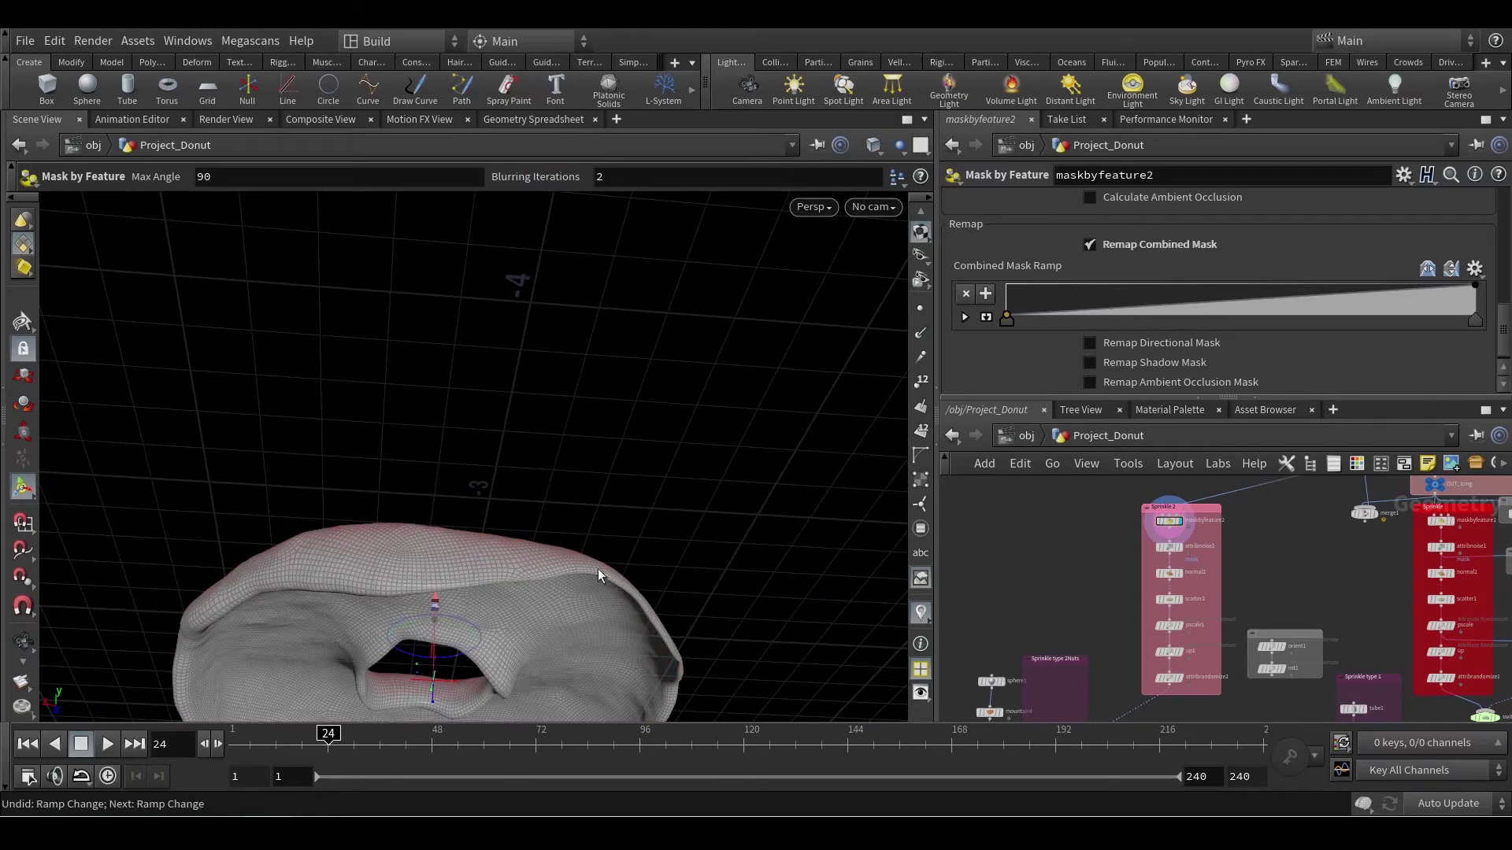
pyautogui.moveTo(1238, 305); pyautogui.dragTo(1077, 285)
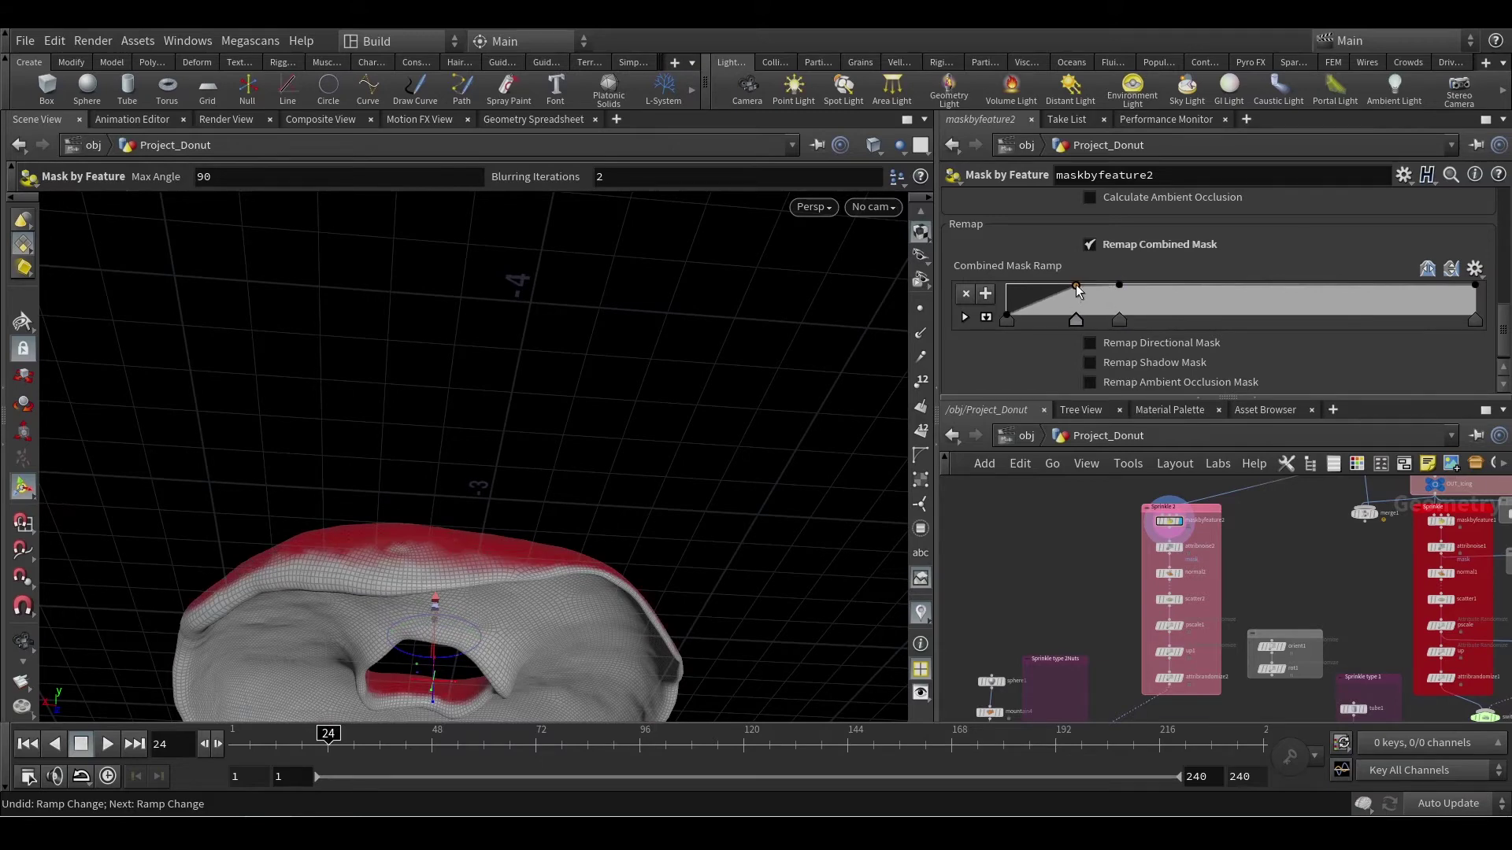
pyautogui.press('Escape')
pyautogui.moveTo(530, 426); pyautogui.dragTo(557, 611)
pyautogui.press('Return')
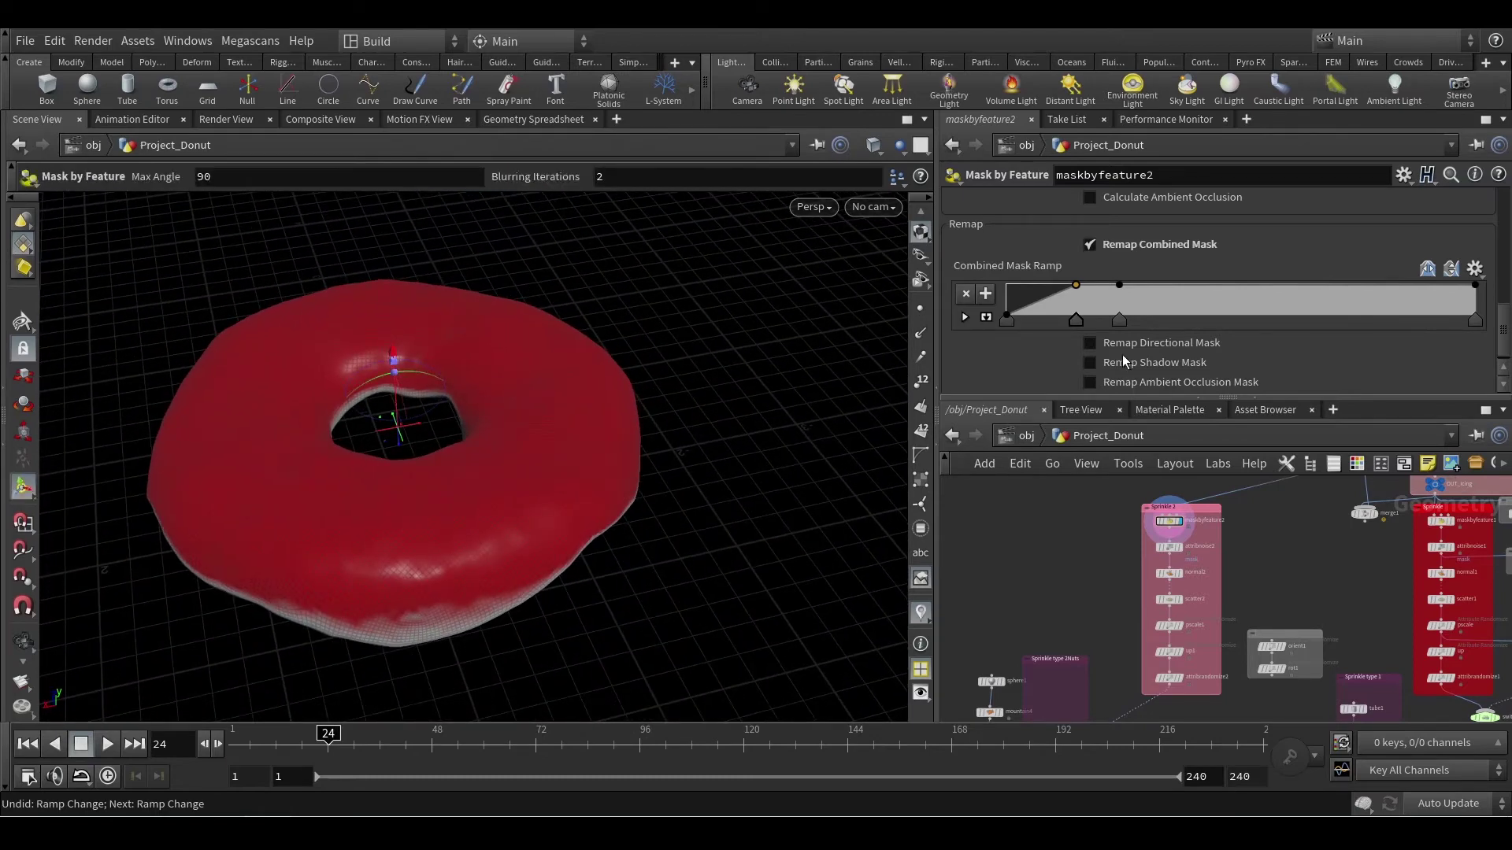
pyautogui.moveTo(1200, 294); pyautogui.dragTo(1219, 293)
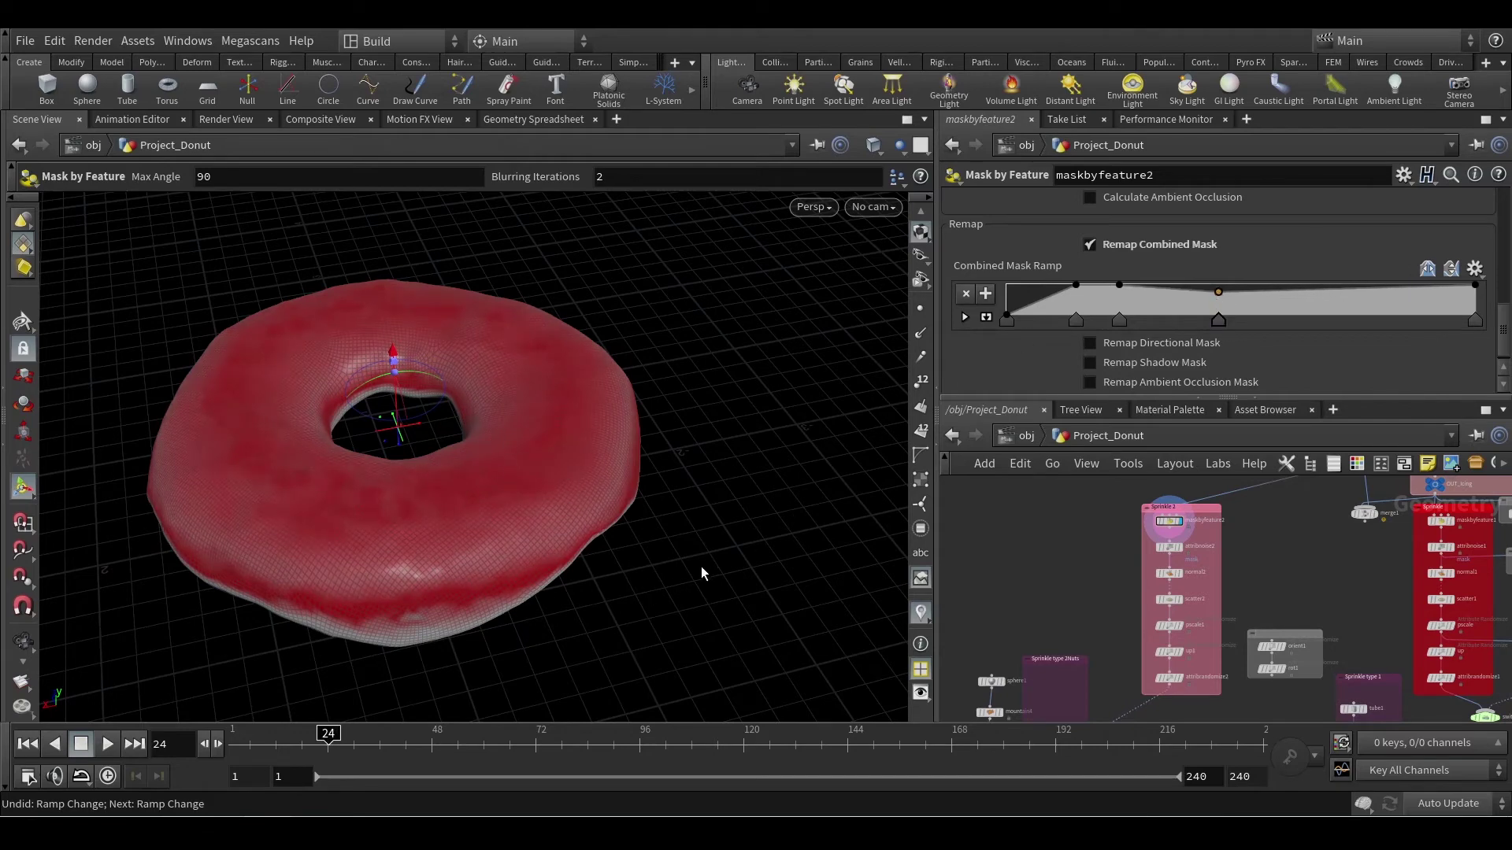
# Step: Display scatter2 in the Sprinkle 2 group and set its Force Total Count to 700
pyautogui.moveTo(1105, 606); pyautogui.dragTo(1129, 516, button='middle')
pyautogui.scroll(4, 1130, 665)
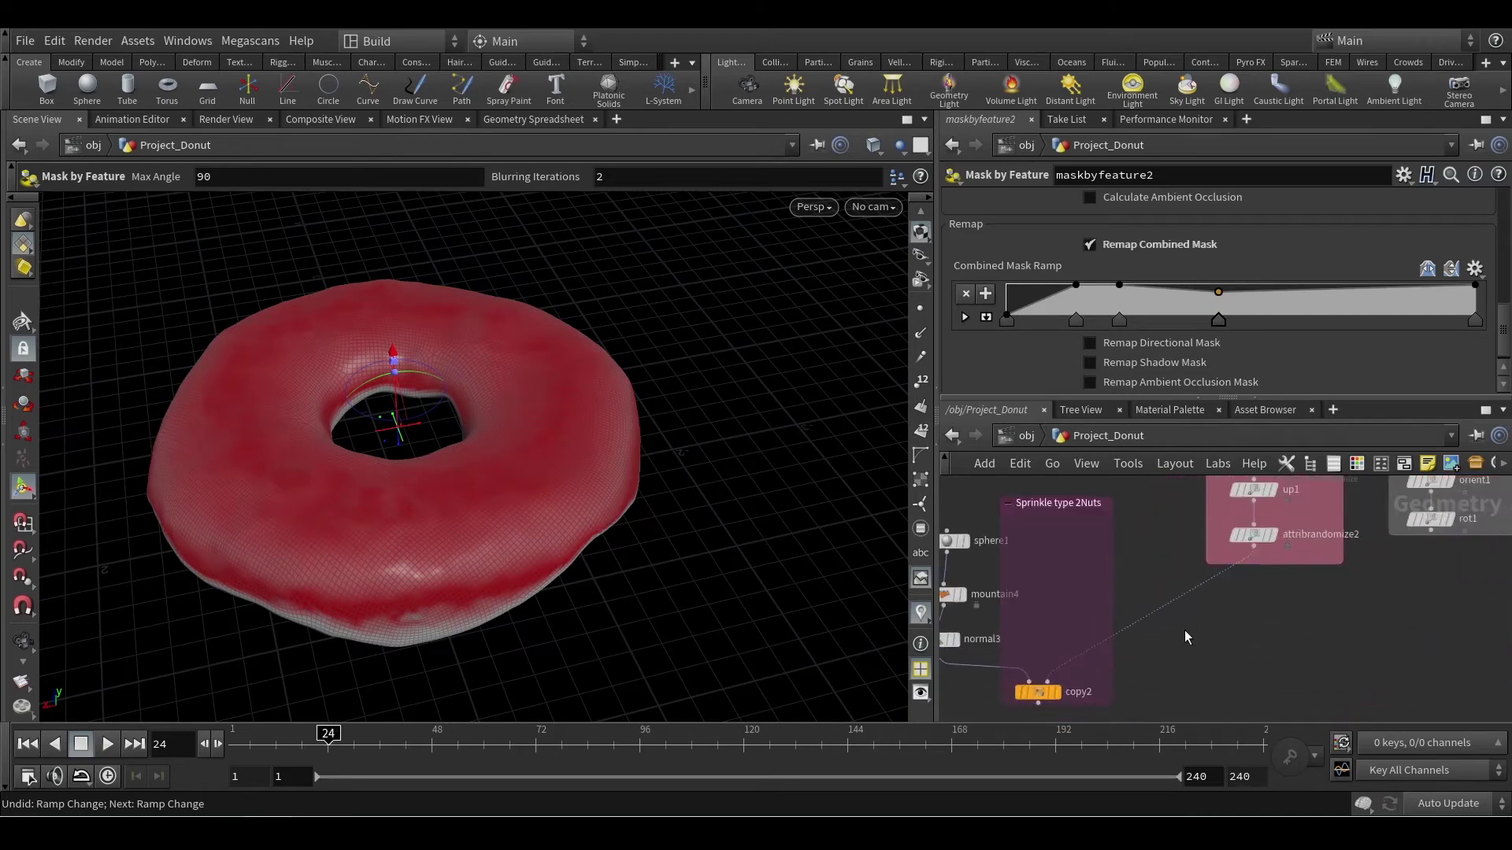
pyautogui.moveTo(1197, 611); pyautogui.dragTo(1108, 814, button='middle')
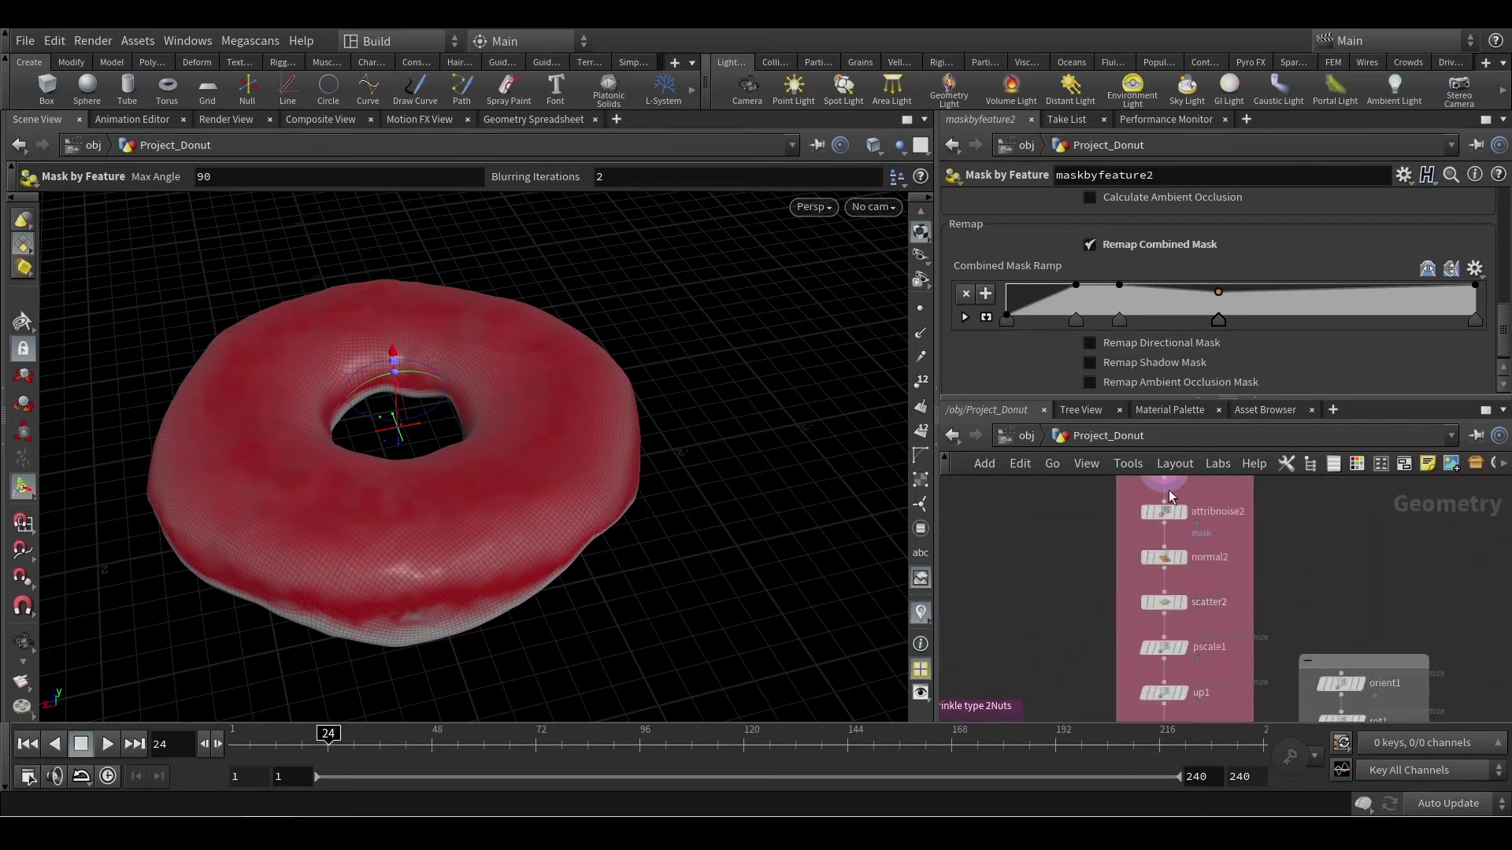
pyautogui.click(1175, 606)
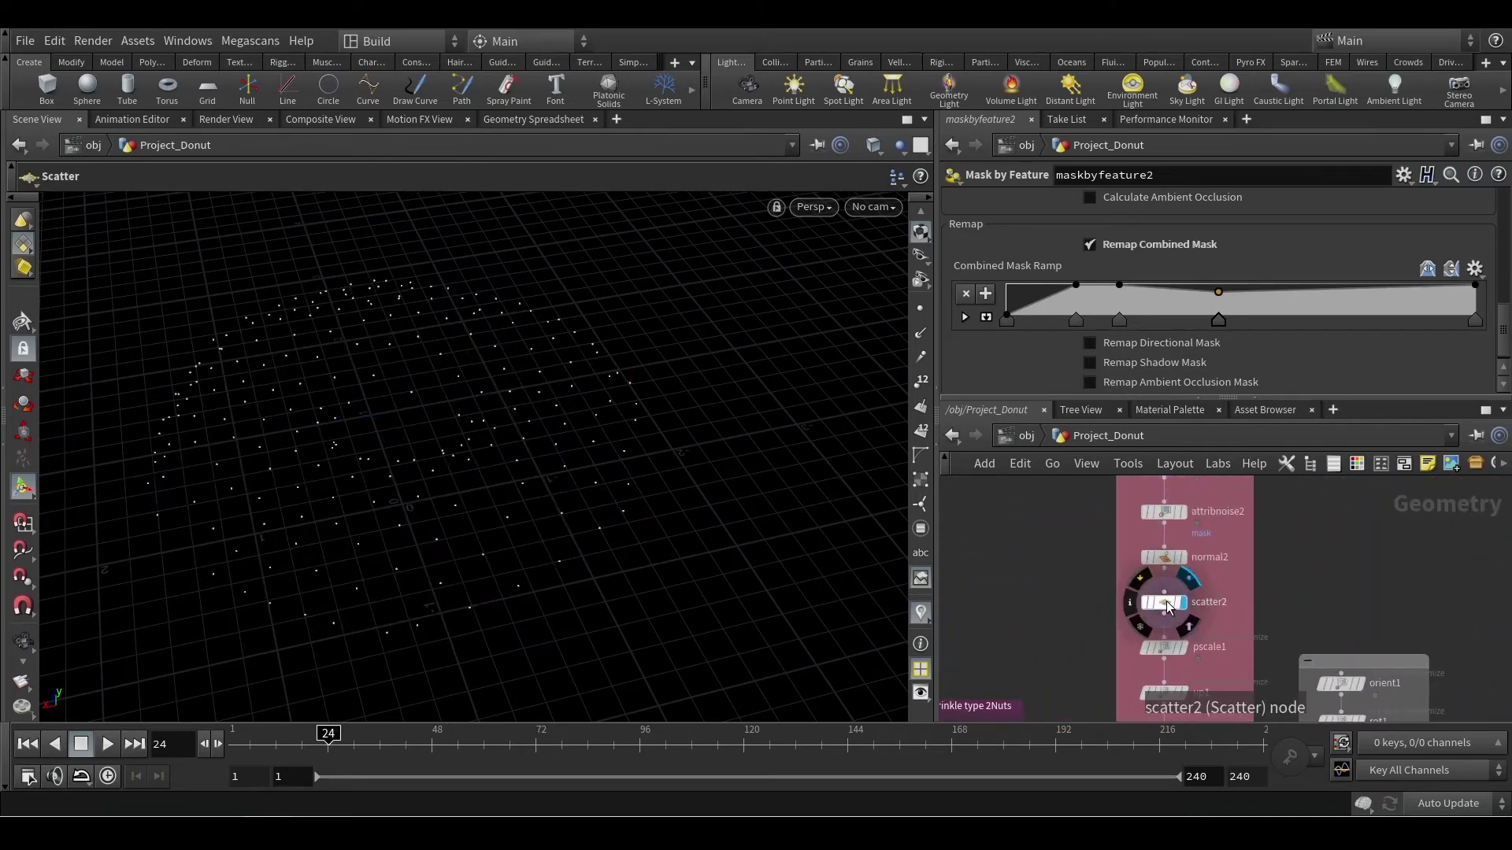
pyautogui.click(1165, 602)
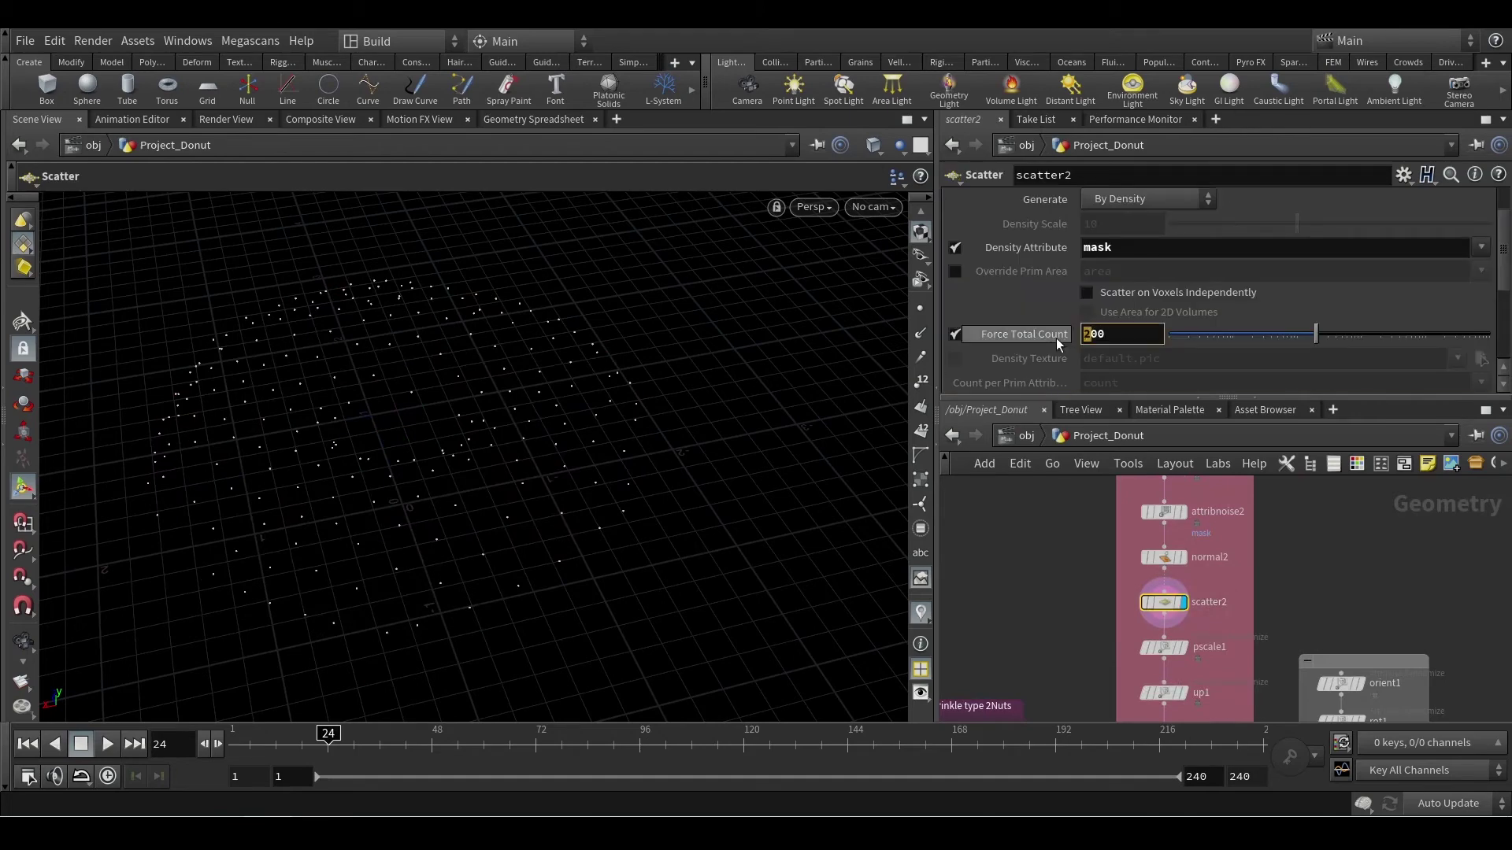
pyautogui.moveTo(1058, 341)
pyautogui.write('7')
pyautogui.press('Return')
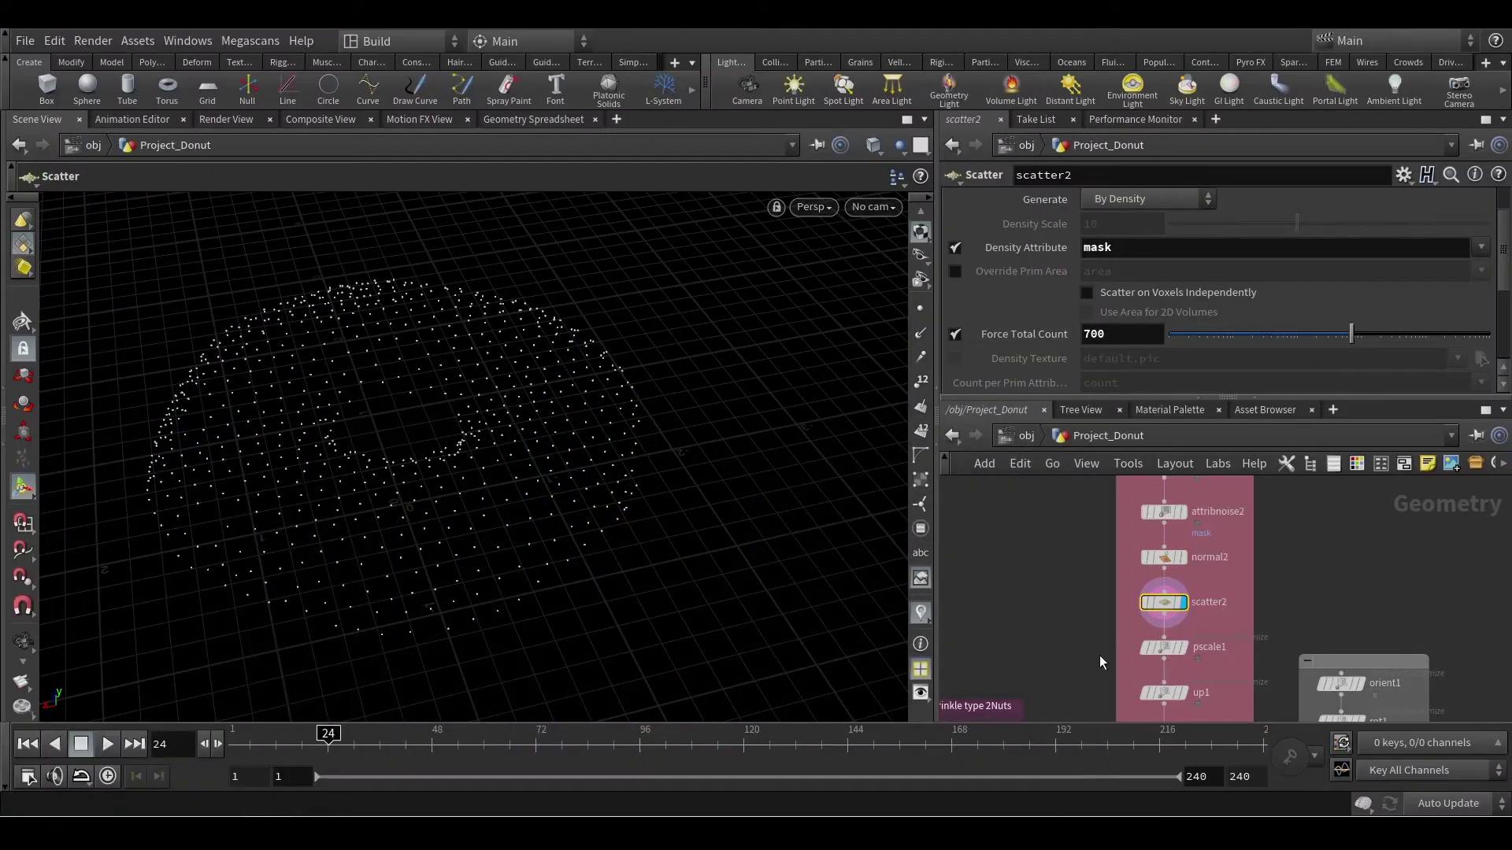
# Step: Display the copy2 node of the nut sprinkle group in the viewport
pyautogui.moveTo(1098, 655); pyautogui.dragTo(1147, 531, button='middle')
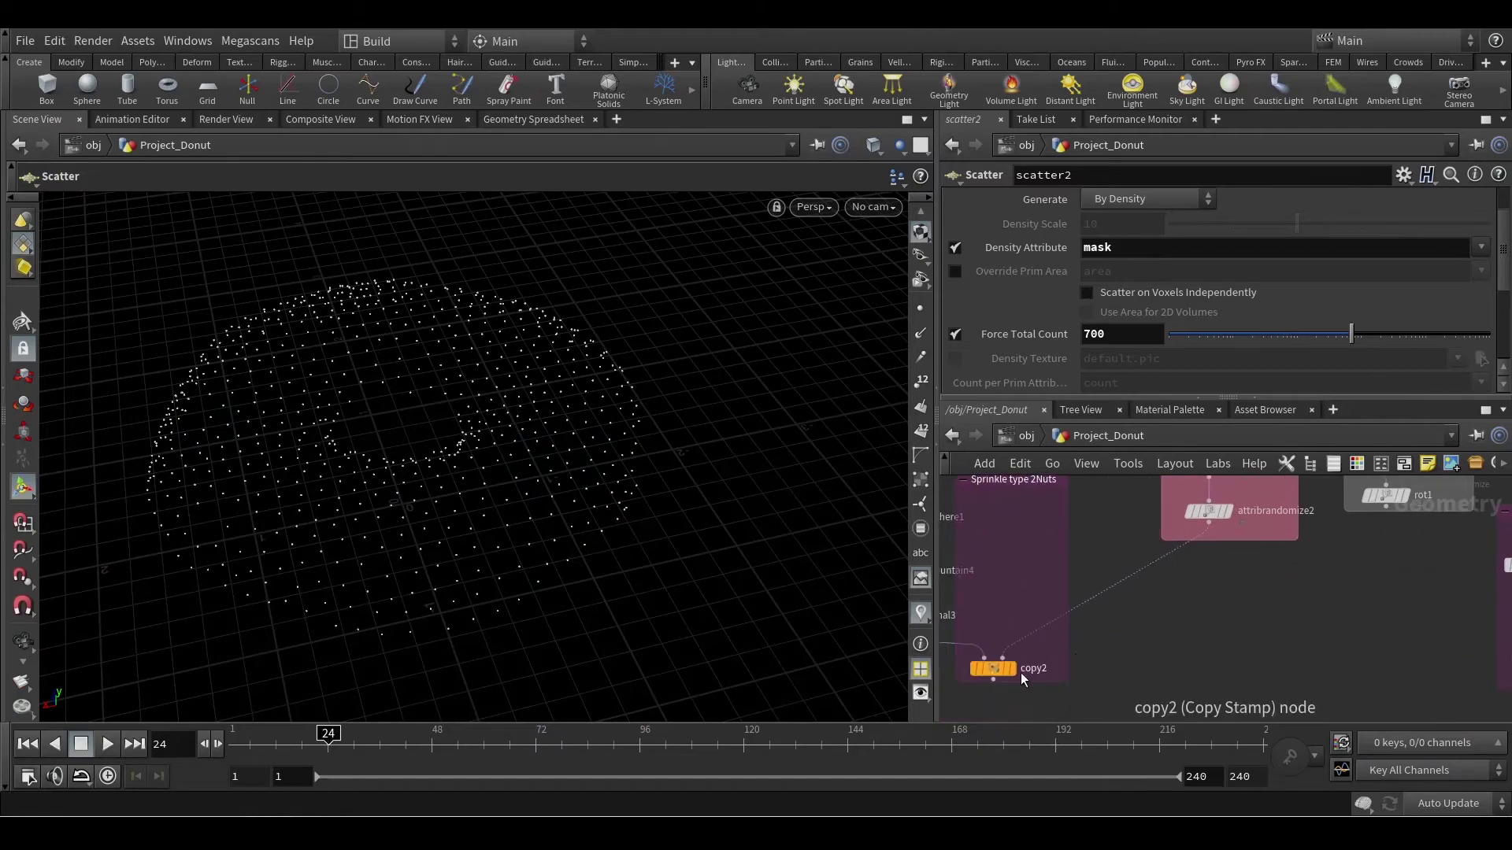
pyautogui.moveTo(1016, 671)
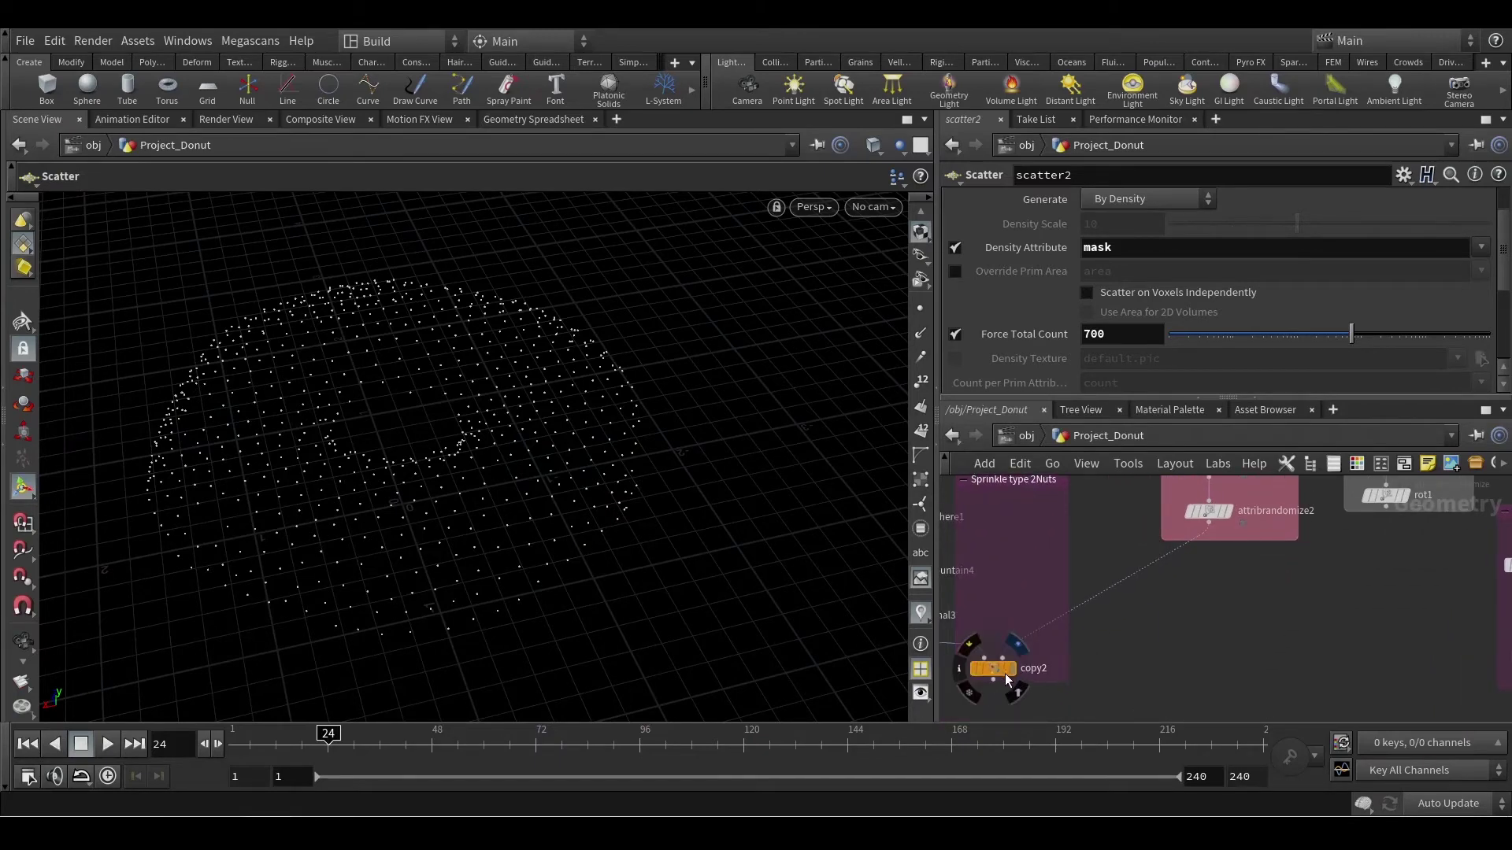
pyautogui.click(1008, 671)
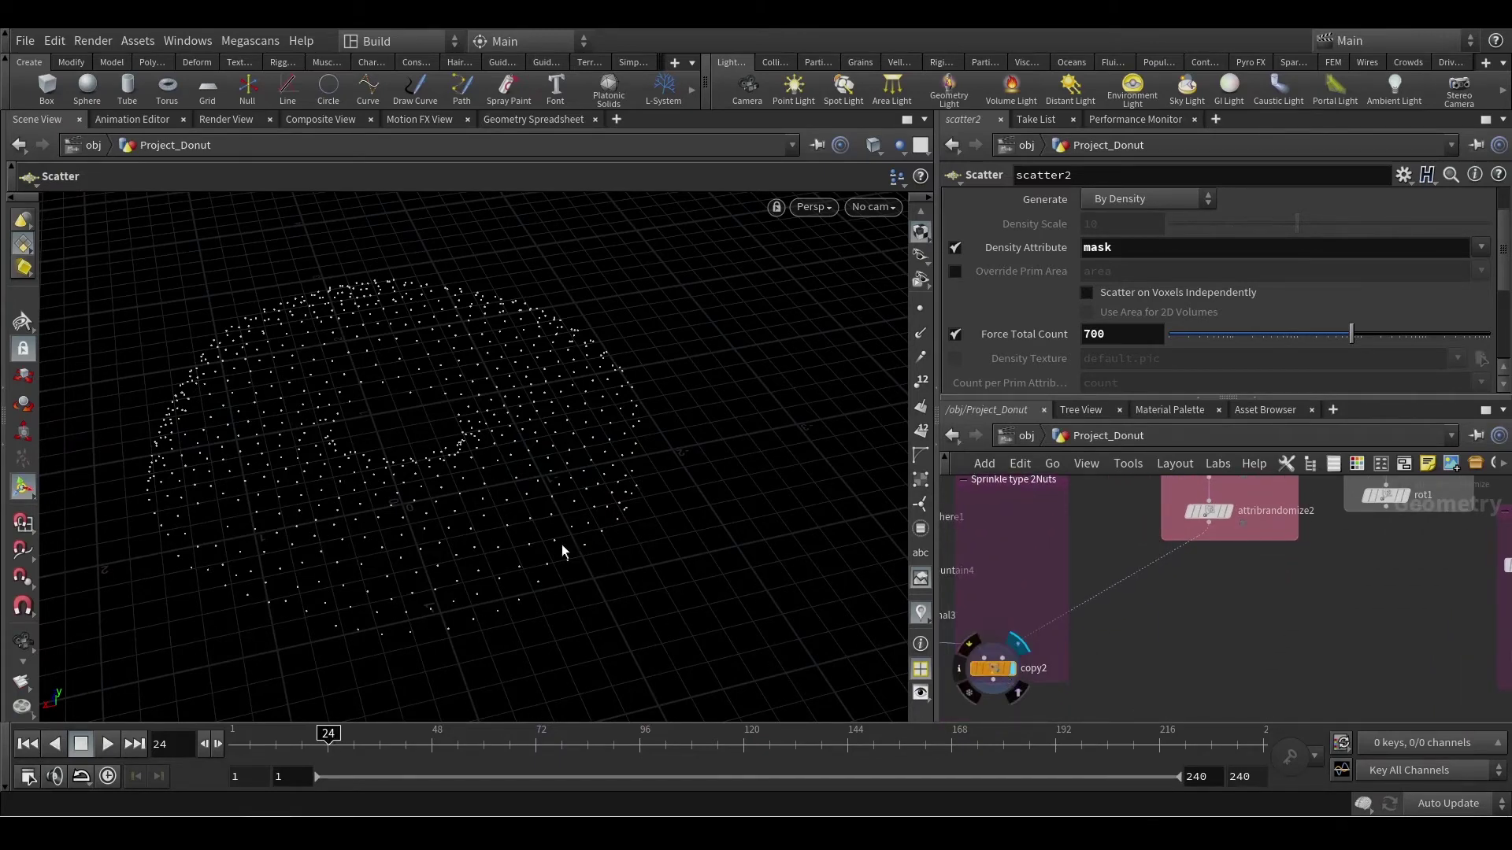
# Step: Check the copied nuts around the donut with the up and mask visualizers and examine them up close
pyautogui.click(921, 614)
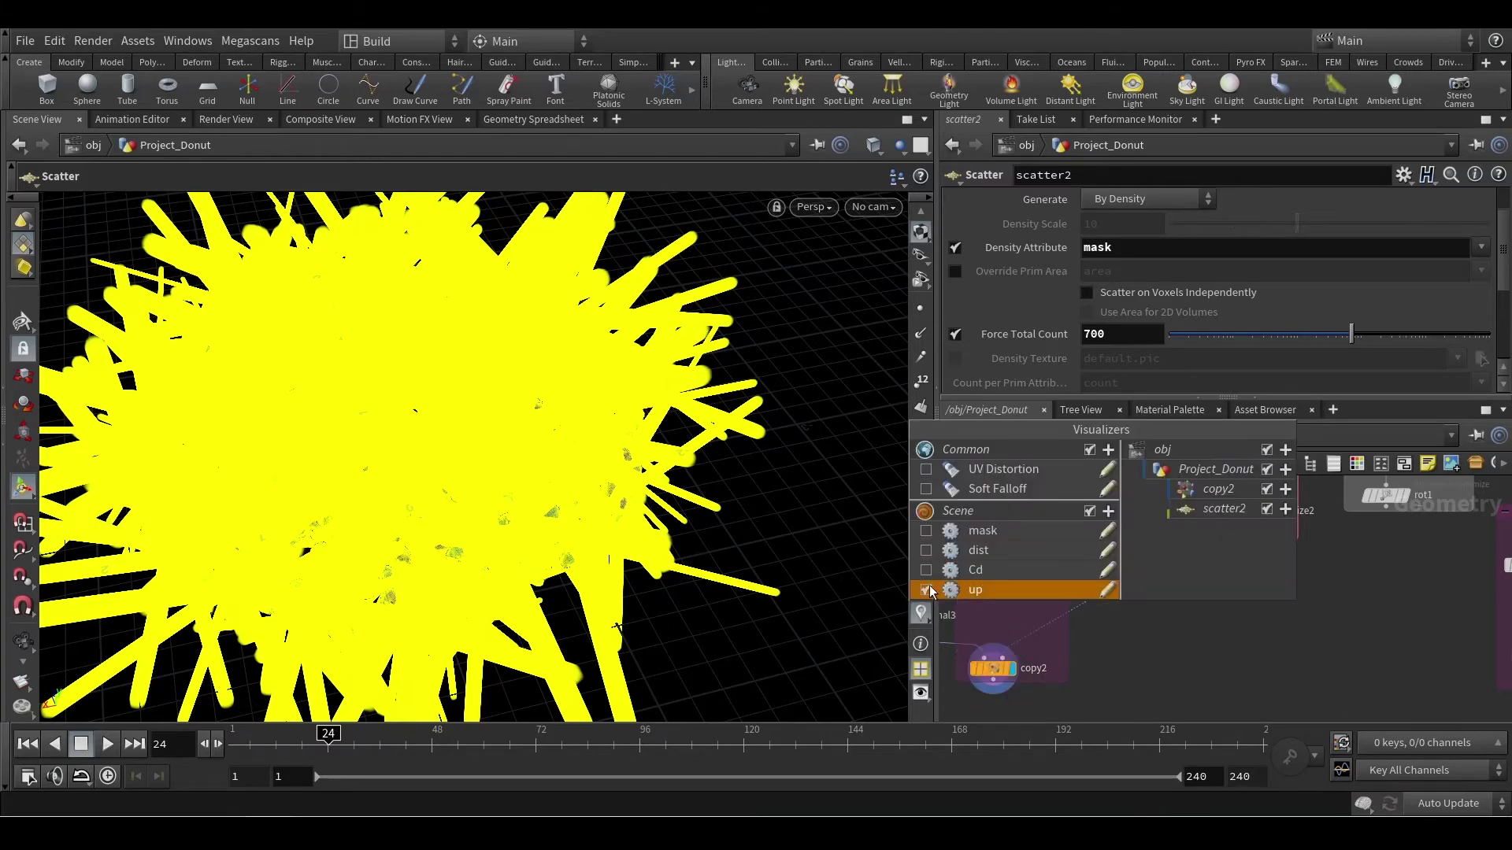
pyautogui.click(927, 591)
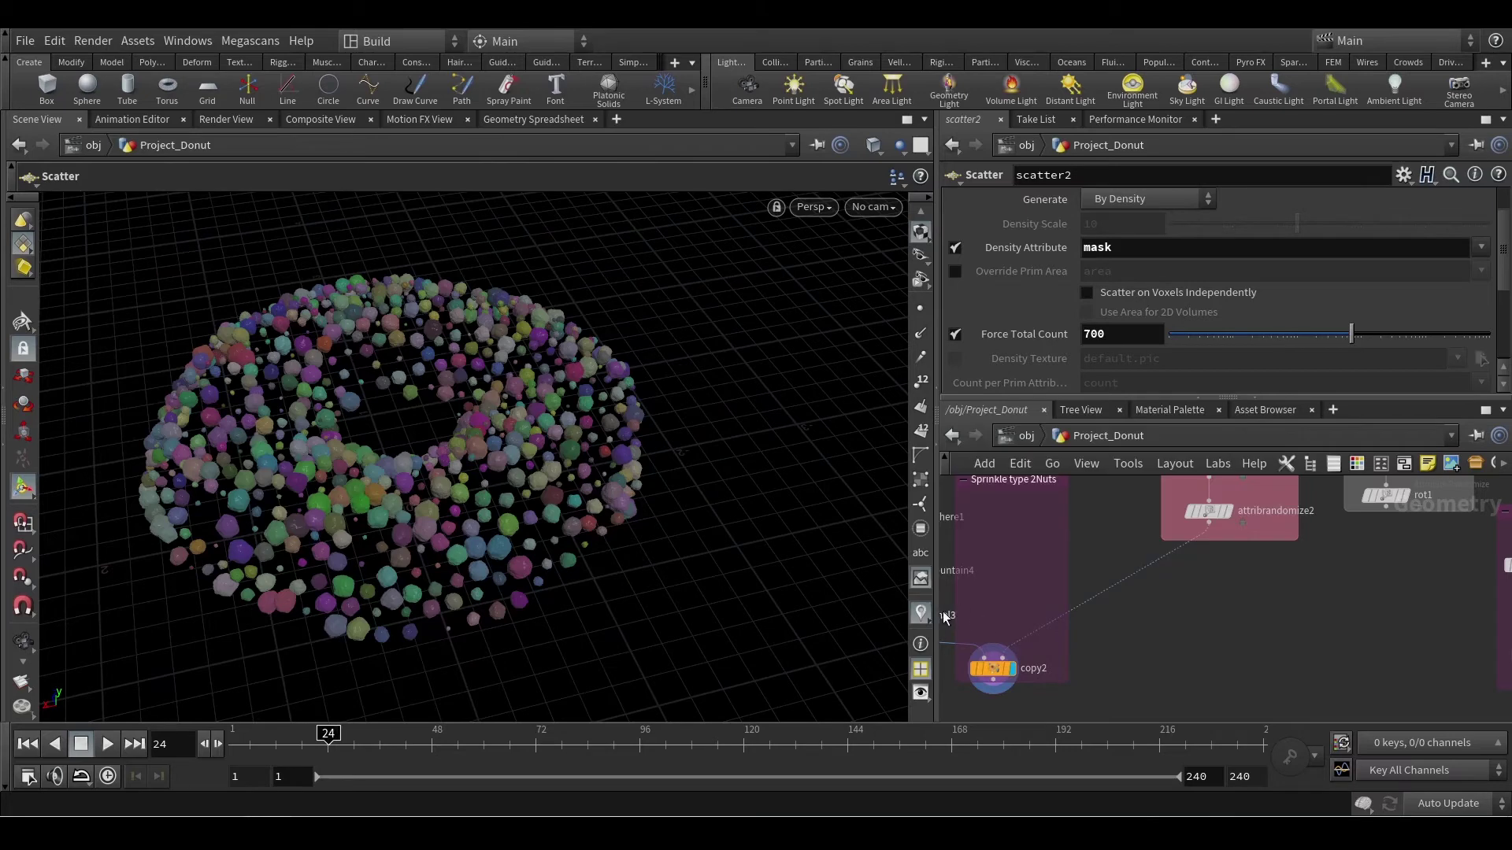
pyautogui.click(920, 613)
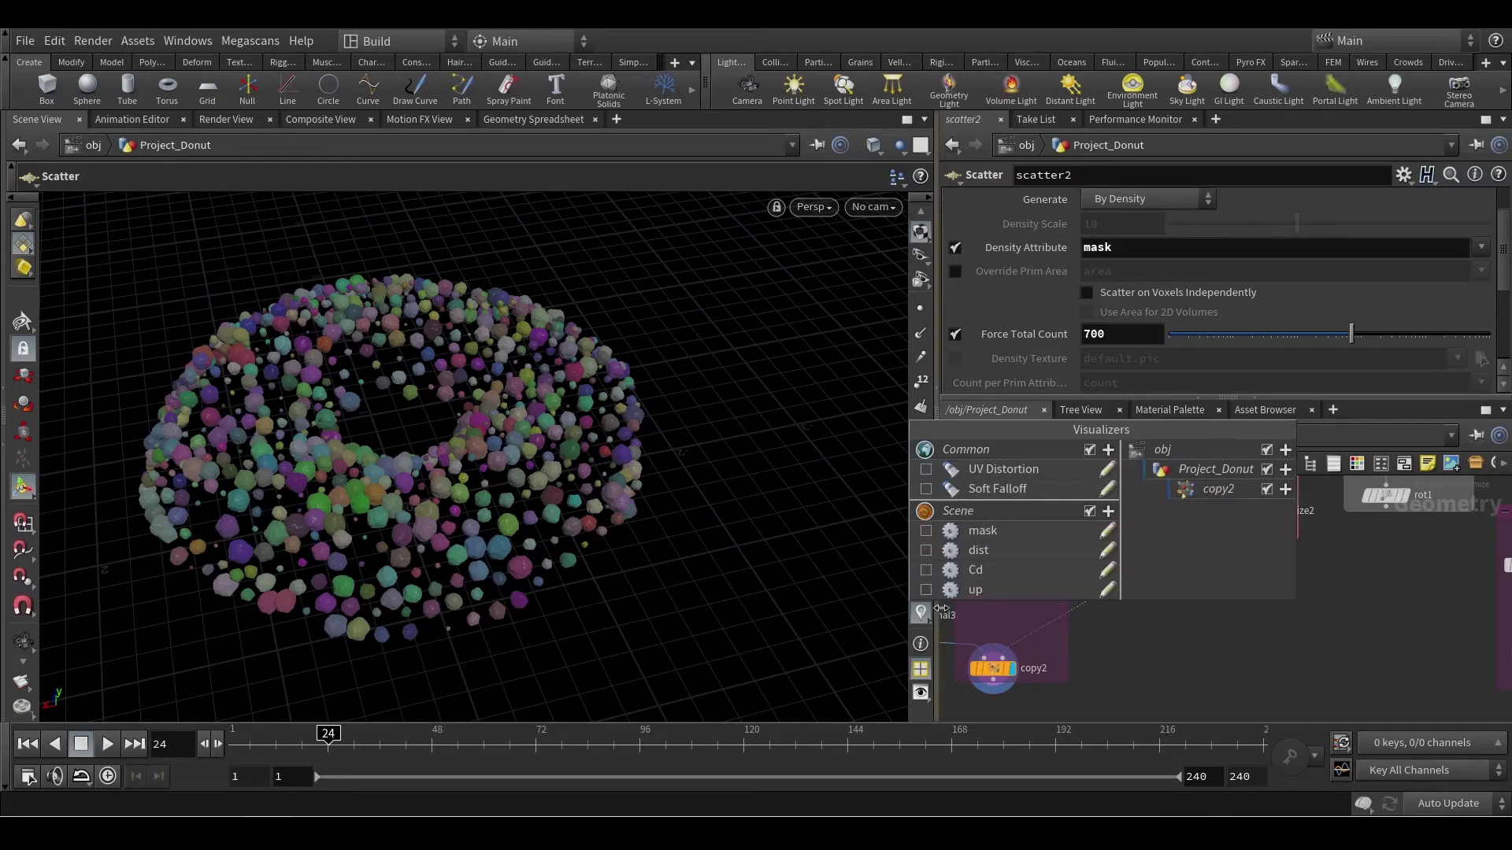
pyautogui.click(926, 531)
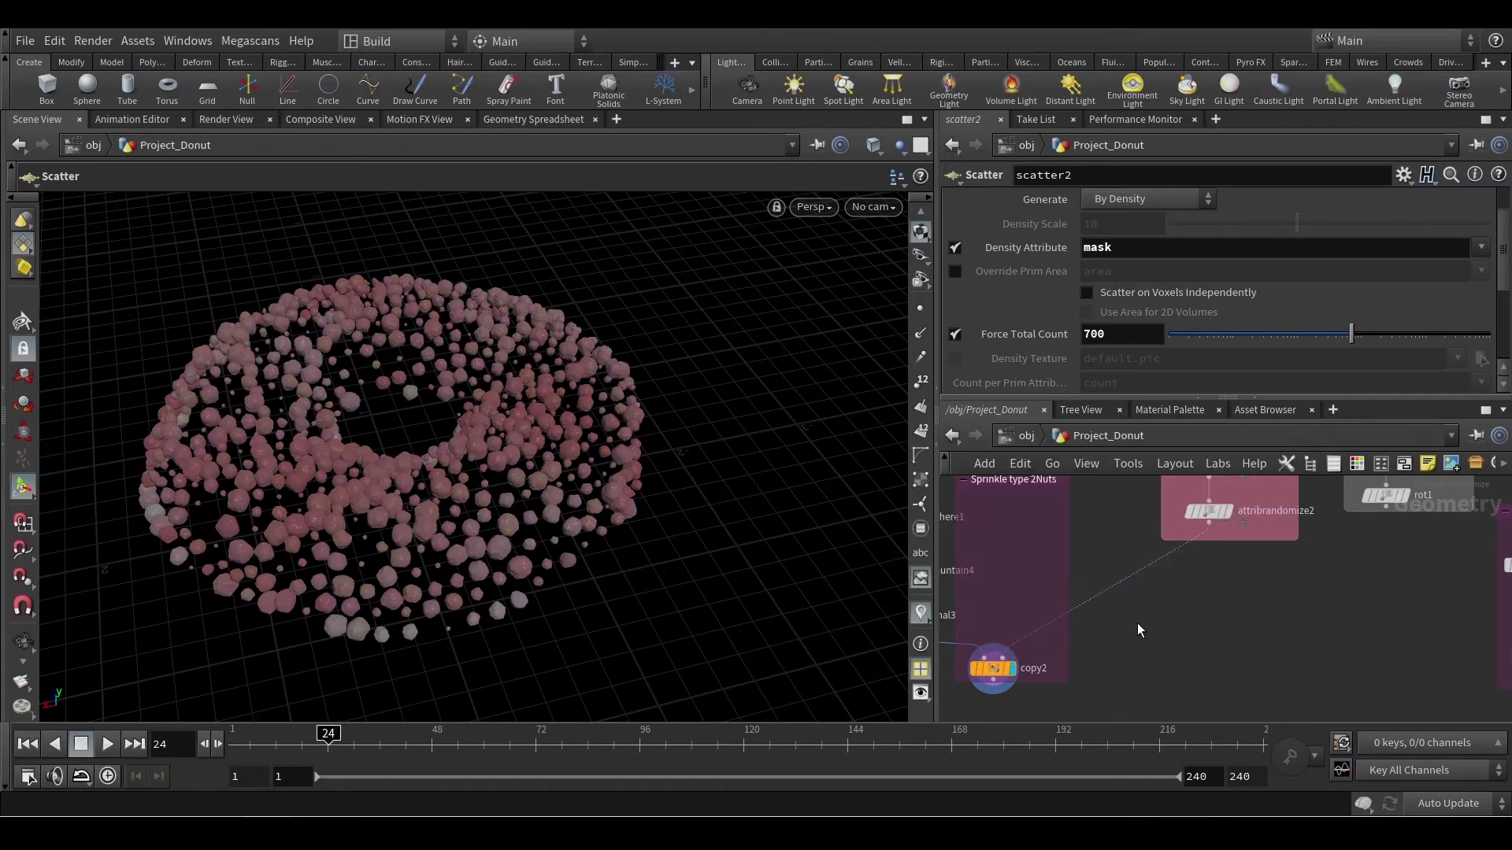
pyautogui.moveTo(685, 517); pyautogui.dragTo(619, 604)
pyautogui.press('Escape')
pyautogui.scroll(10, 606, 534)
pyautogui.press('Return')
pyautogui.press('h')
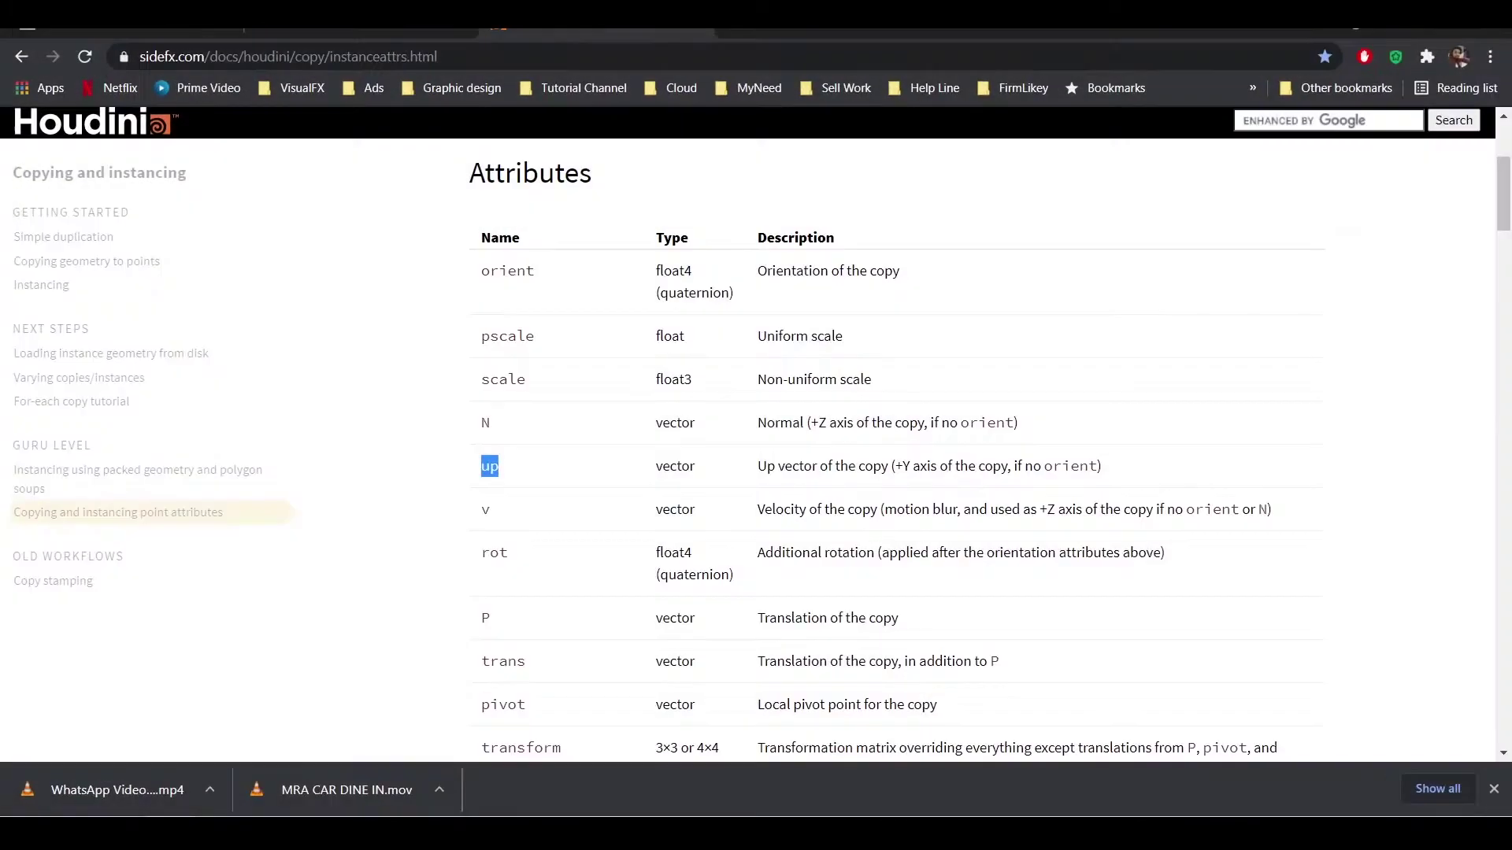
# Step: Switch to the browser to look up the scale attribute in the Houdini copy documentation, and examine the nut-covered donut in the reference photo
pyautogui.doubleClick(504, 379)
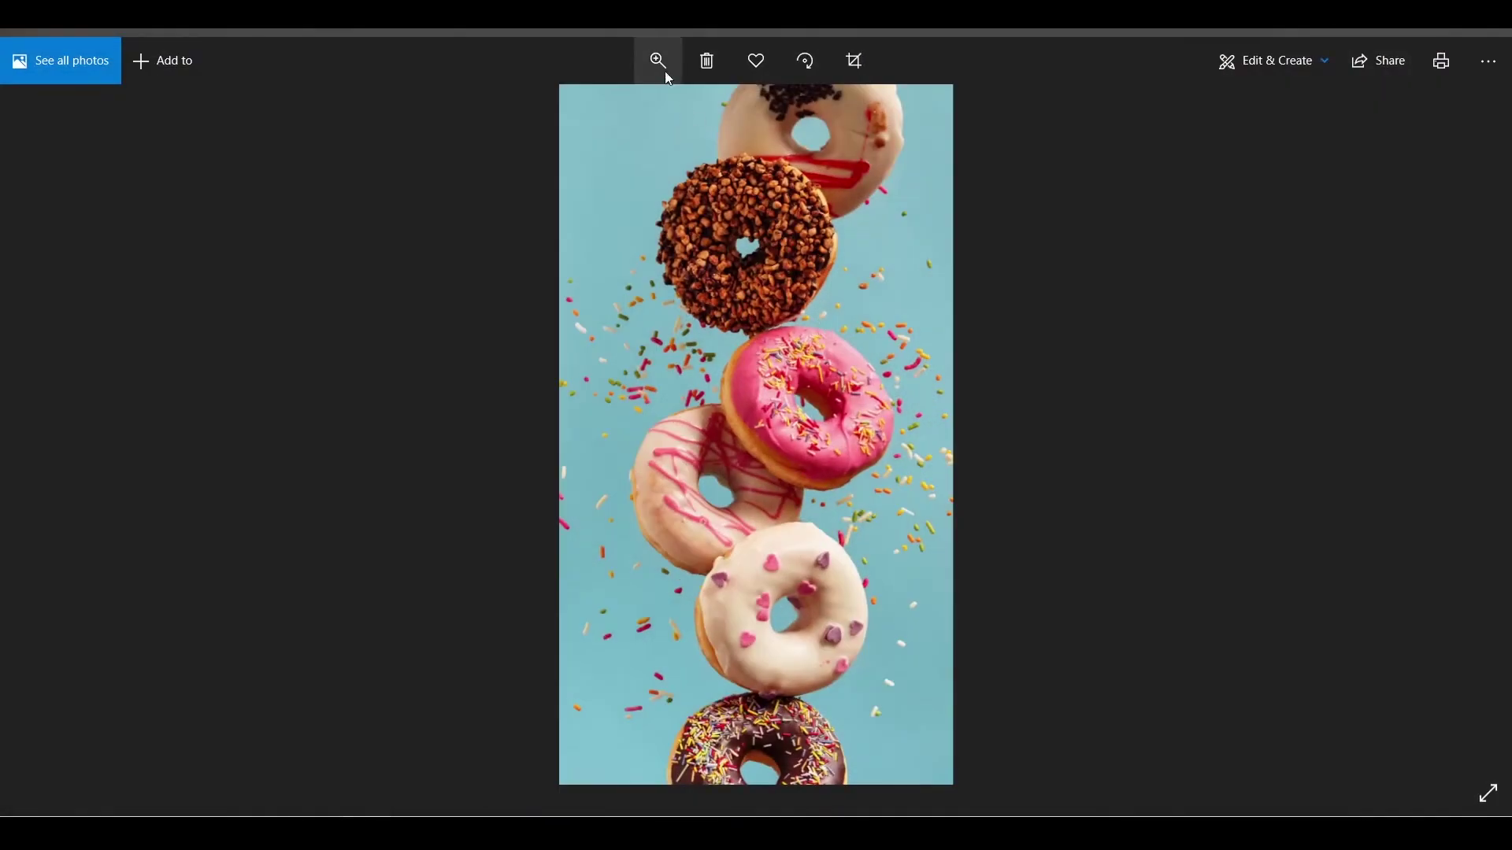
pyautogui.click(658, 61)
pyautogui.moveTo(646, 111); pyautogui.dragTo(662, 111)
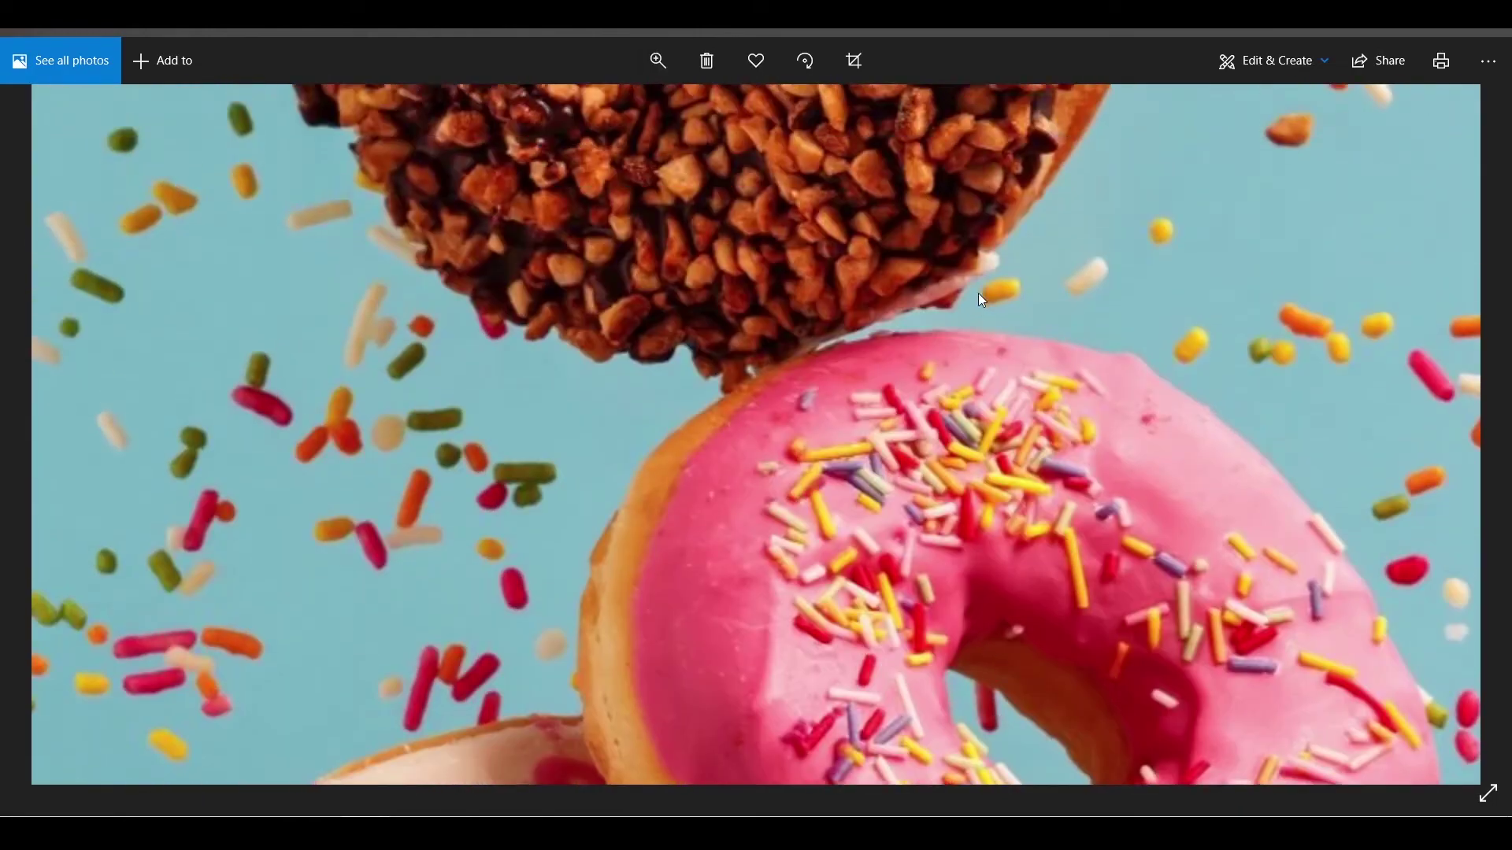
pyautogui.scroll(3, 866, 413)
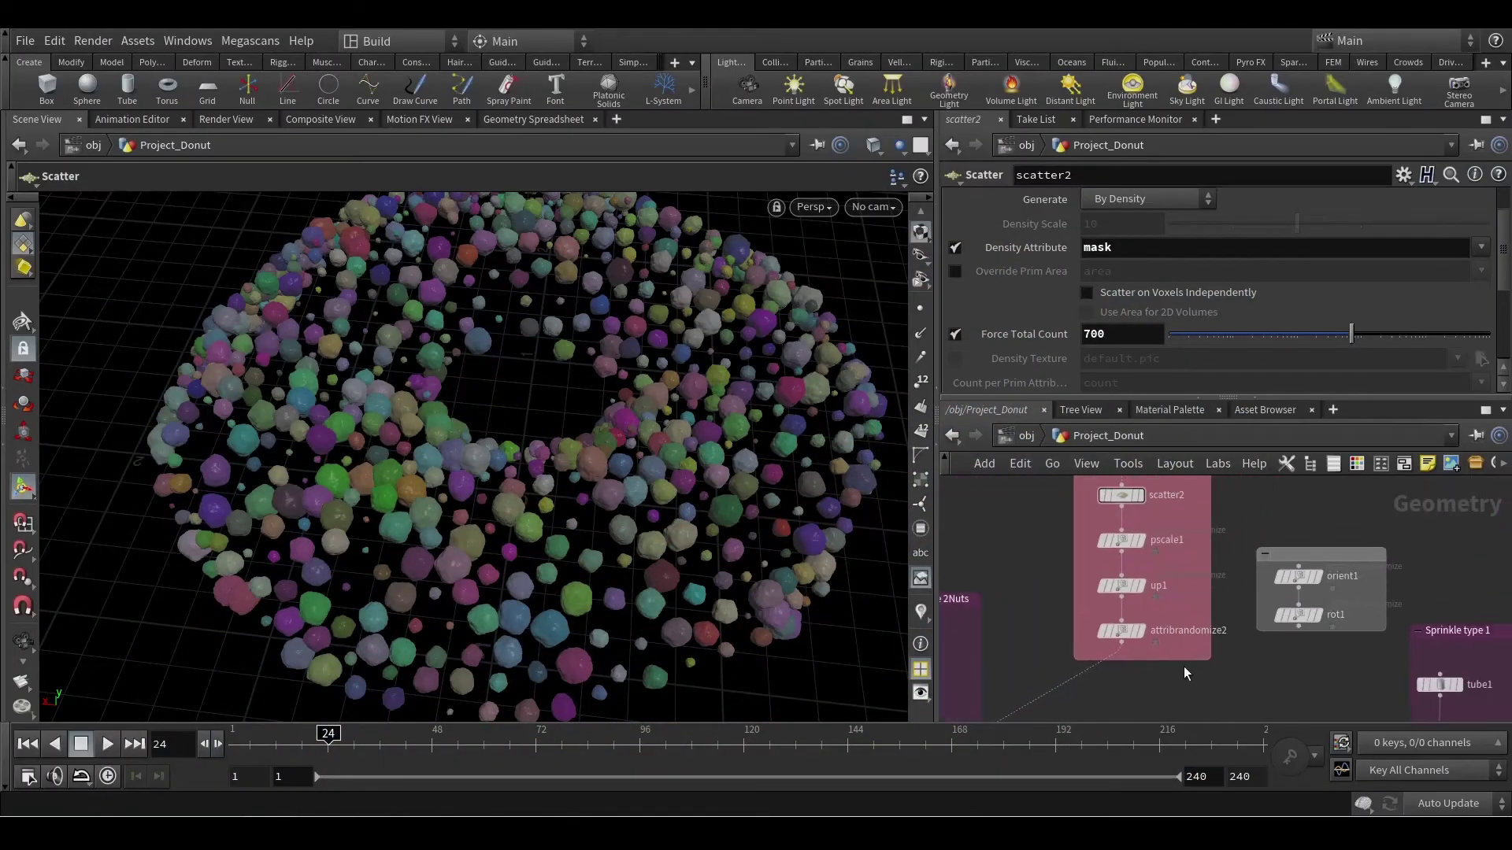
# Step: Connect the output of pscale1 to the input of orient1, above rot1
pyautogui.moveTo(1235, 659); pyautogui.dragTo(1307, 594, button='middle')
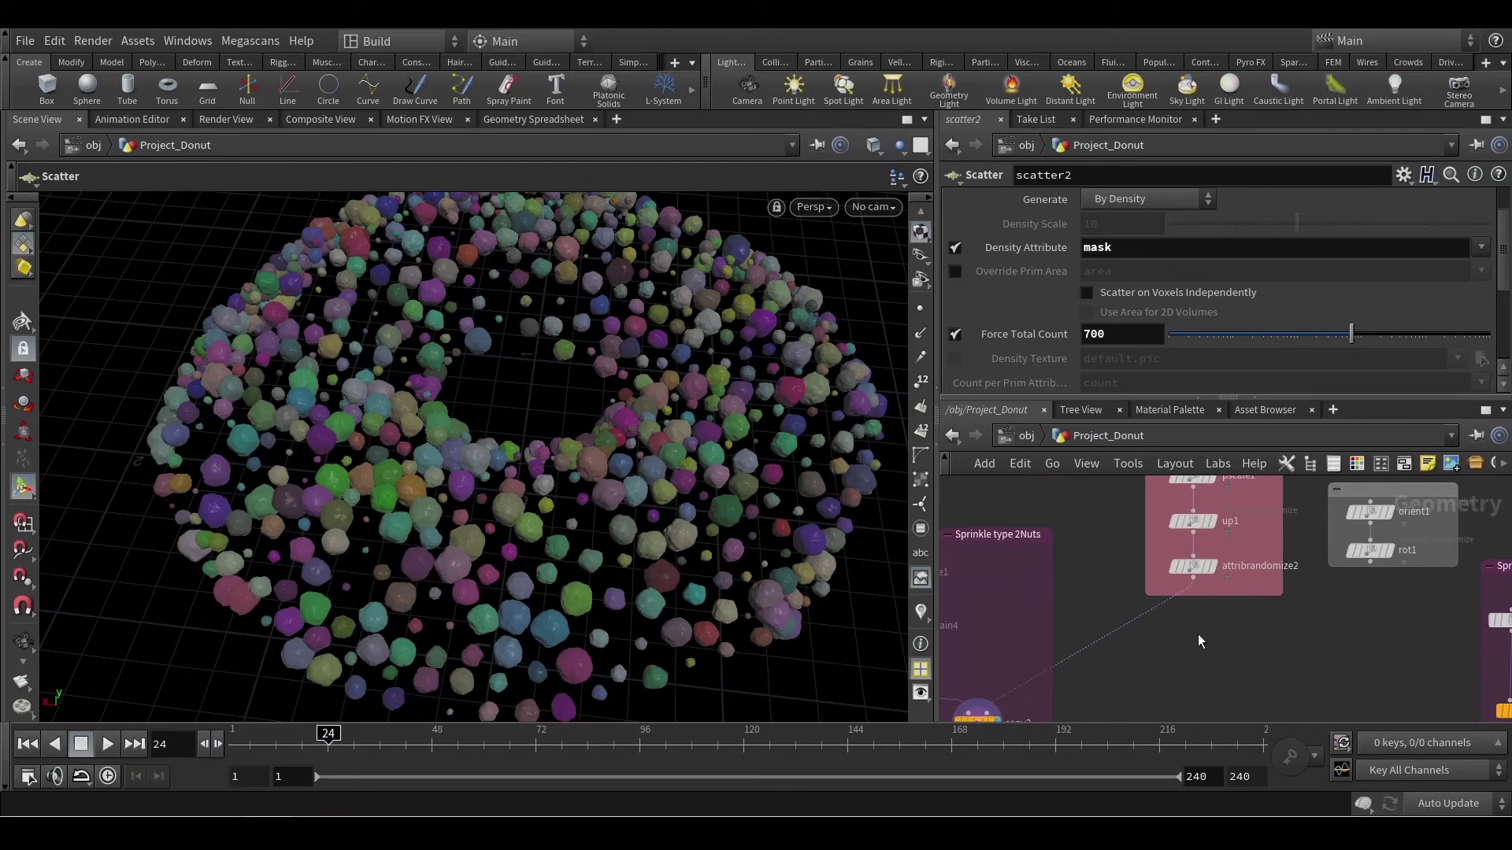
pyautogui.moveTo(1194, 622); pyautogui.dragTo(1175, 674, button='middle')
pyautogui.moveTo(1351, 561)
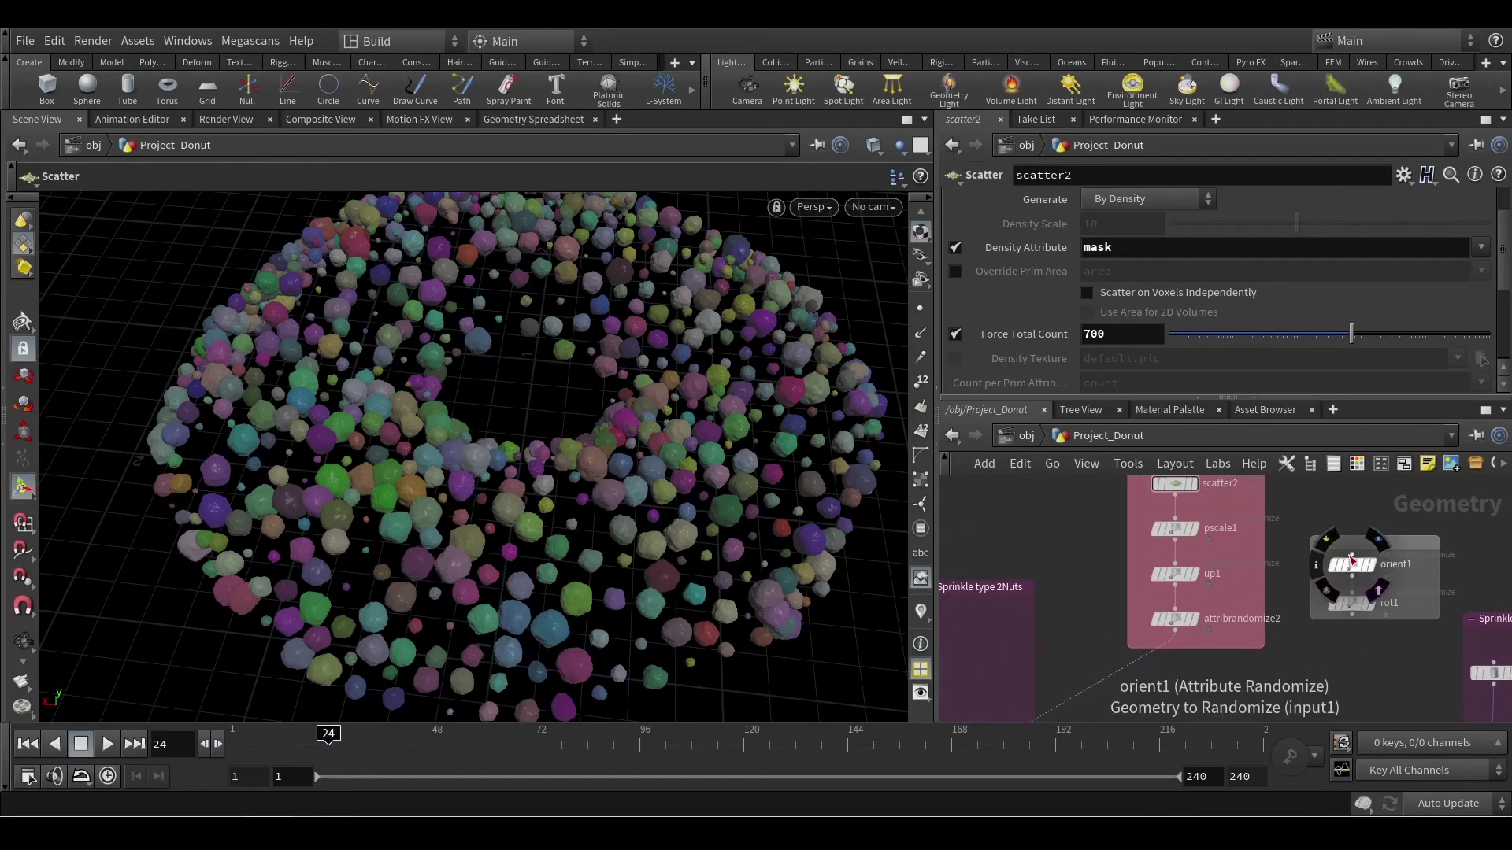
pyautogui.moveTo(1352, 557); pyautogui.dragTo(1197, 553)
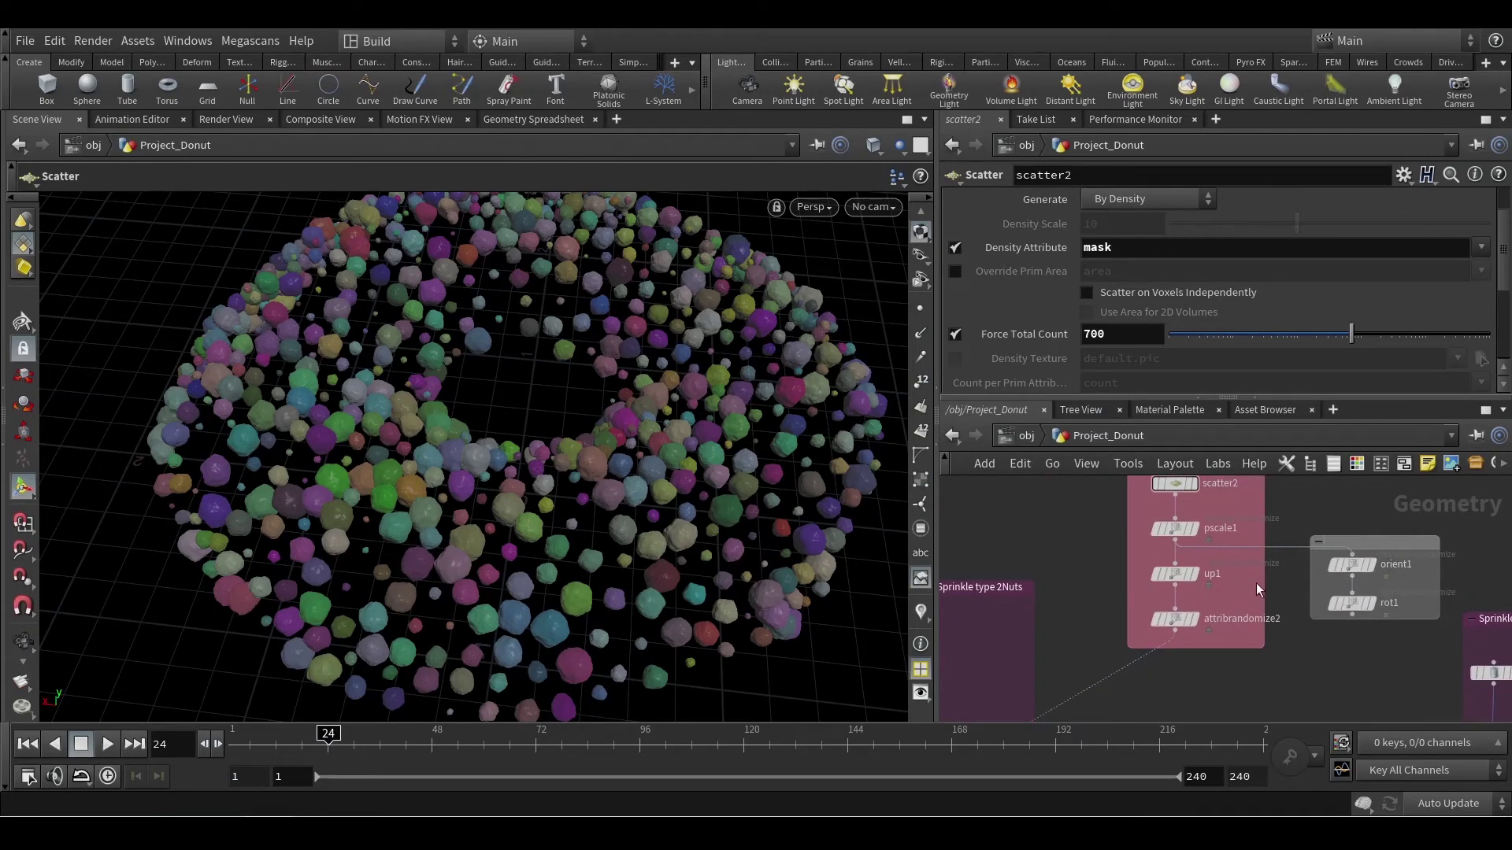
# Step: Insert a Switch node between attribrandomize2 and copy2 with rot1 as its second input, and set Select Input to 1
pyautogui.moveTo(1315, 638); pyautogui.dragTo(1343, 605, button='middle')
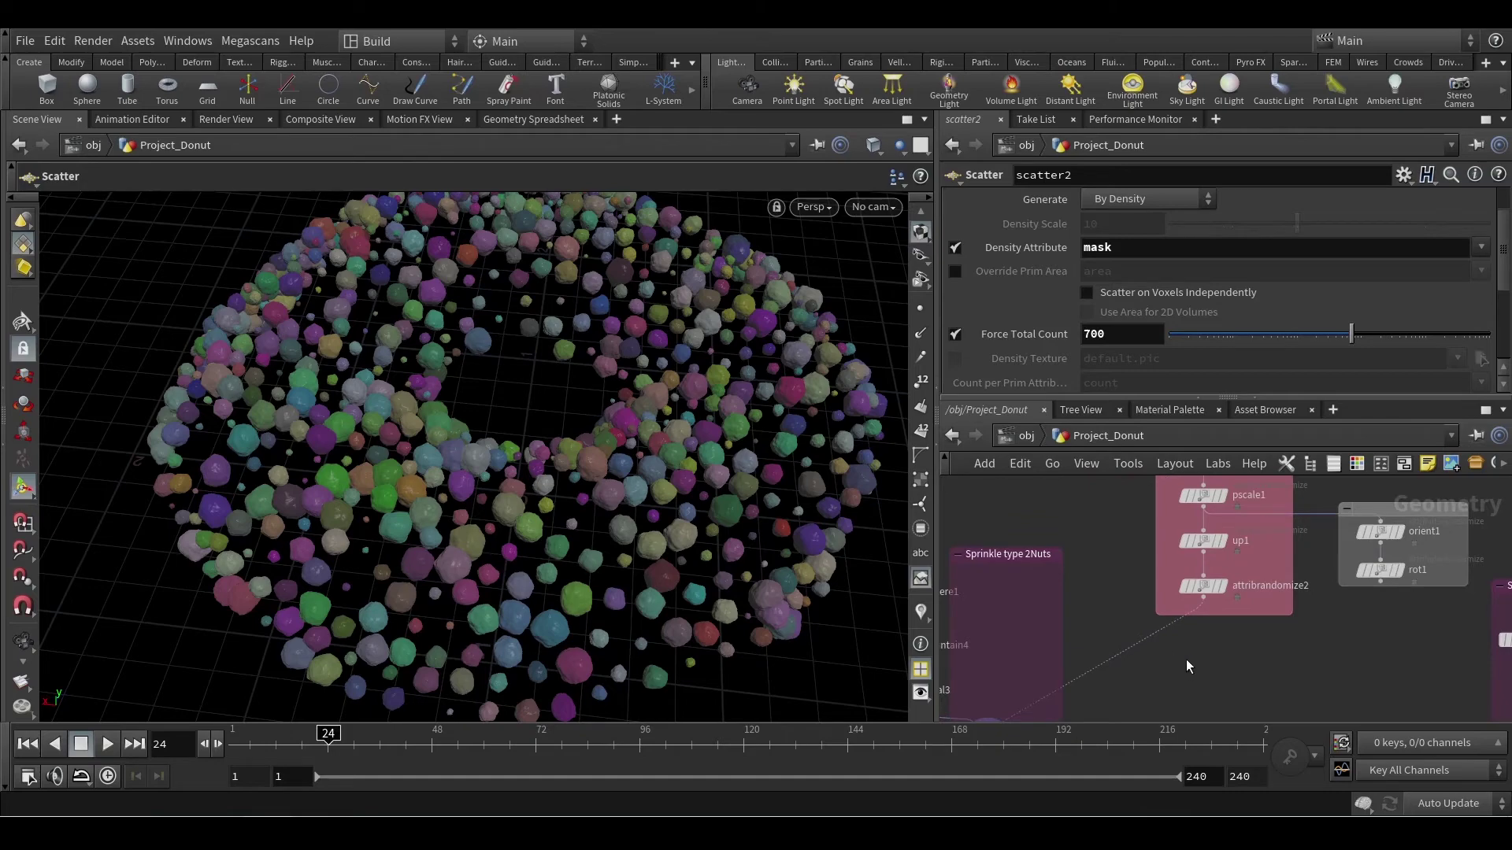
pyautogui.press('Tab')
pyautogui.write('swi')
pyautogui.press('Return')
pyautogui.click(1229, 653)
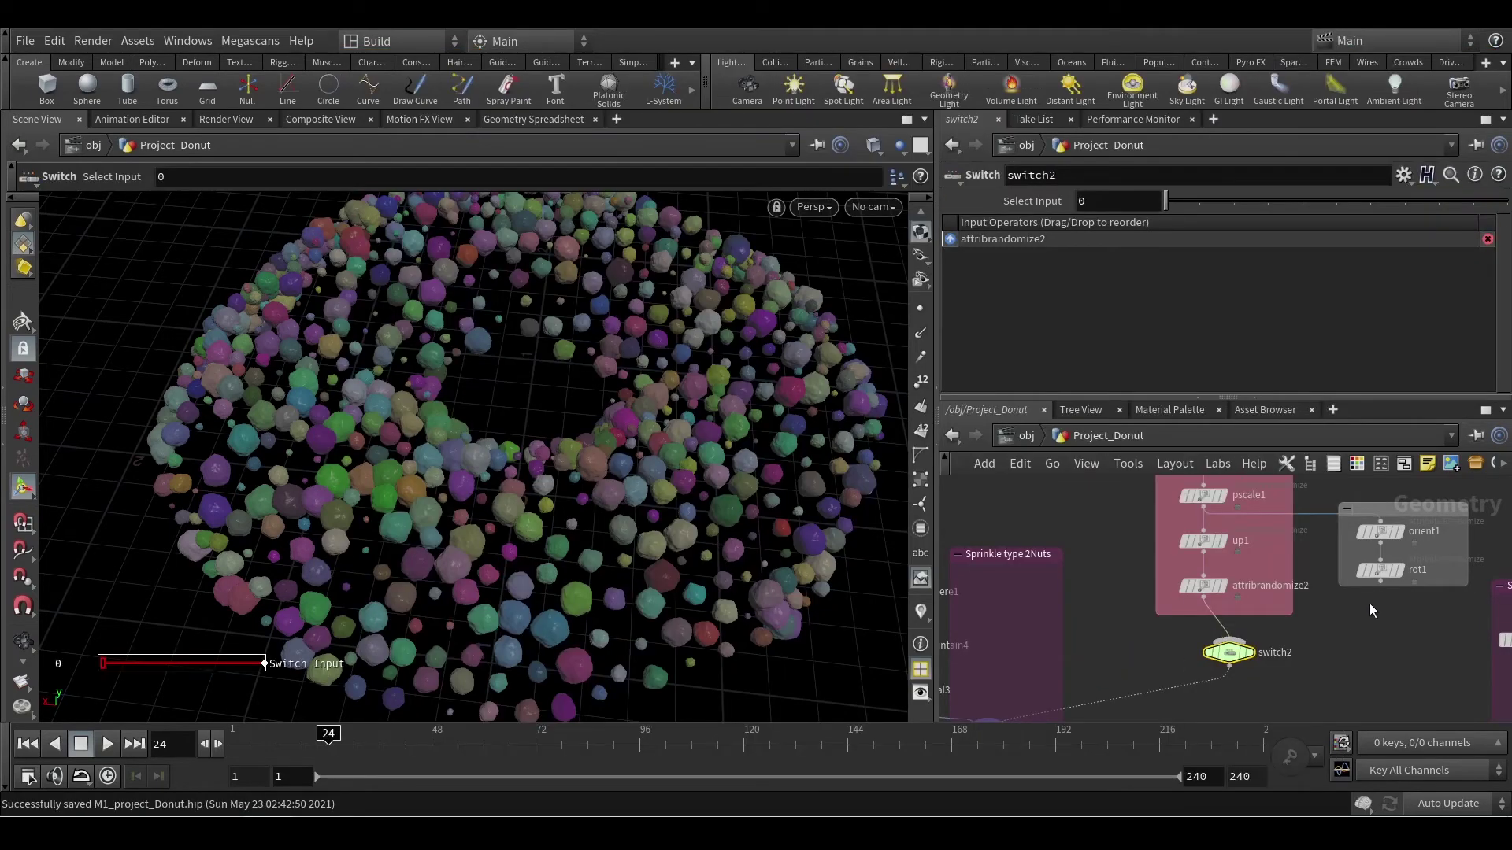
pyautogui.moveTo(1380, 584); pyautogui.dragTo(1254, 658)
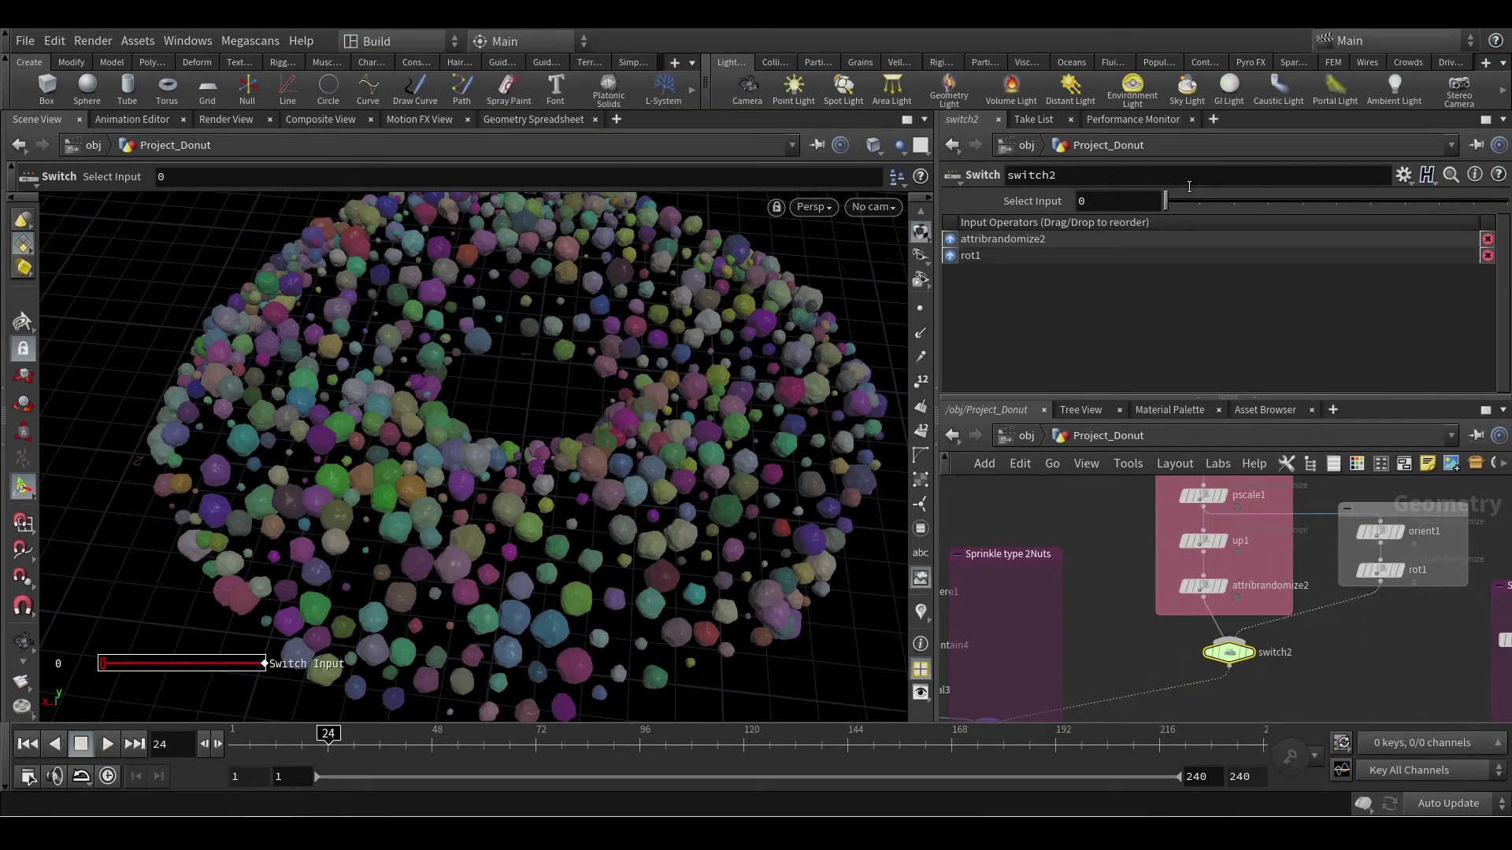
pyautogui.click(1198, 203)
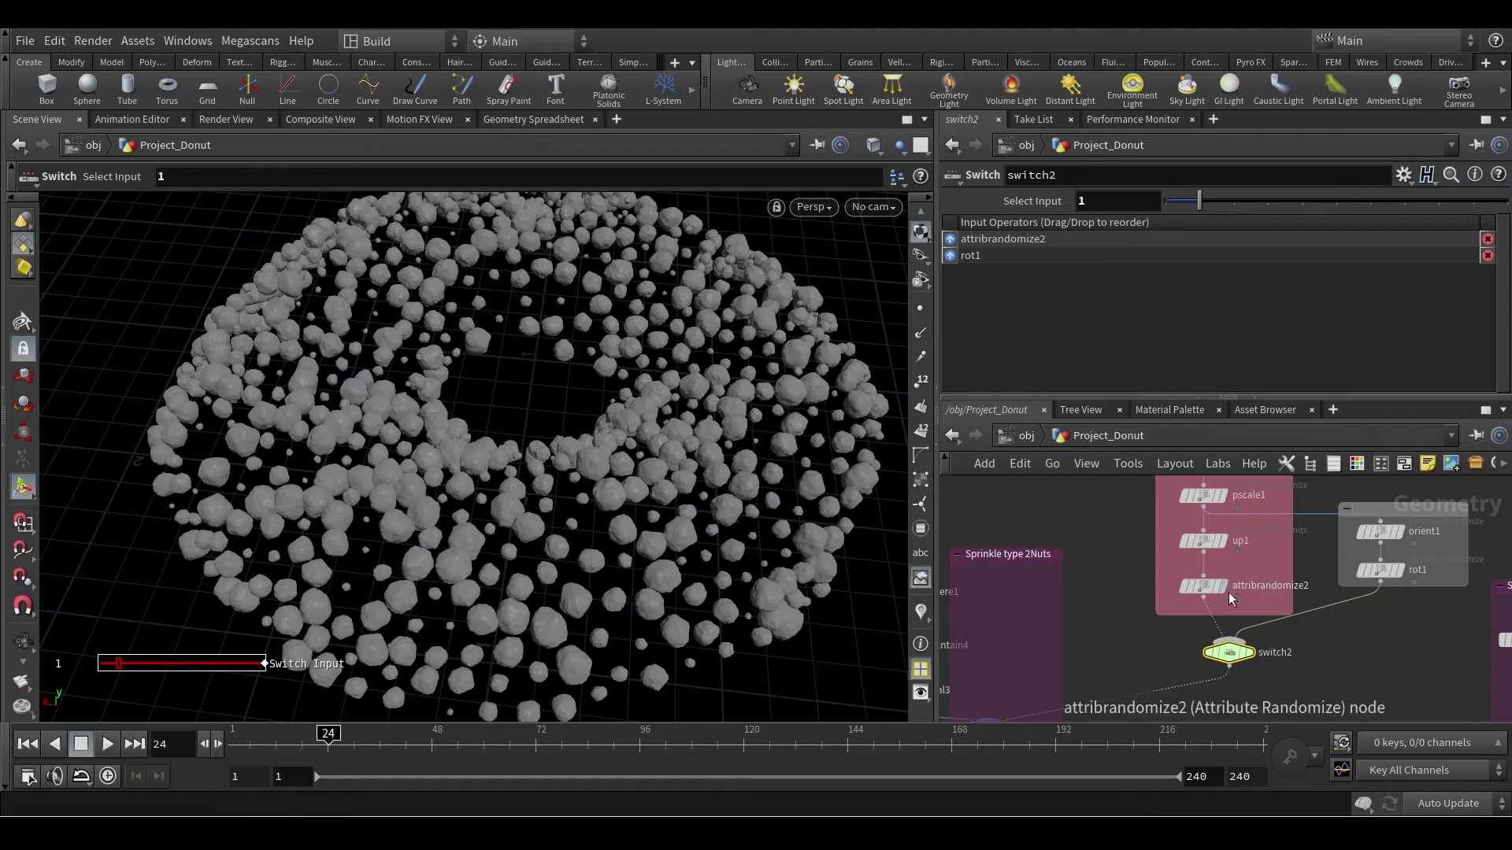
# Step: Pull attribrandomize2 out of the Sprinkle 2 chain and delete it, leaving up1 and rot1 as the inputs of switch2
pyautogui.moveTo(1202, 589); pyautogui.dragTo(1141, 592)
pyautogui.click(1140, 592)
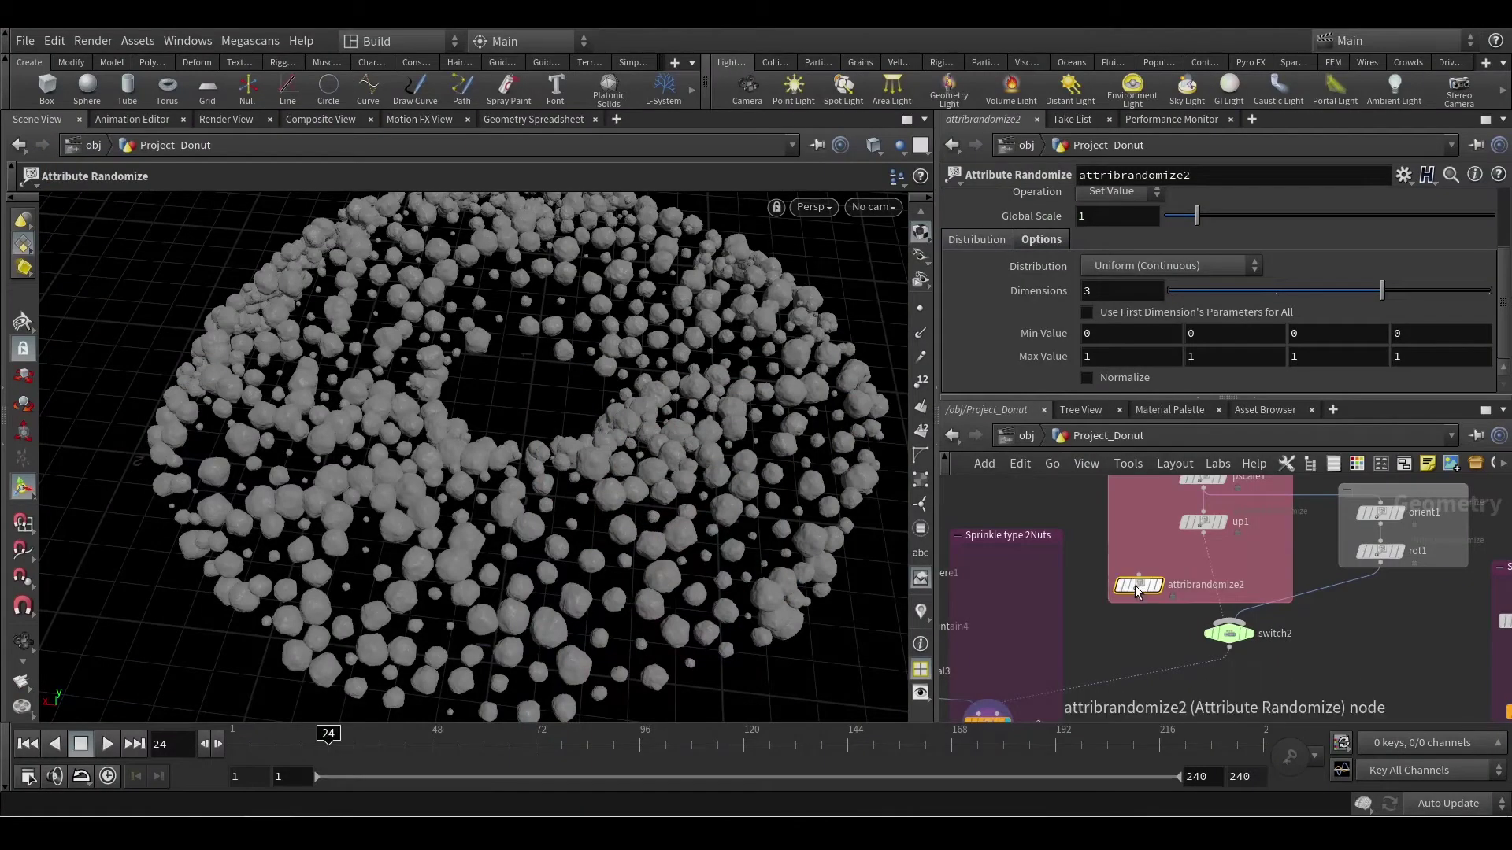
pyautogui.press('Delete')
pyautogui.keyDown('alt'); pyautogui.moveTo(692, 526); pyautogui.dragTo(695, 488); pyautogui.keyUp('alt')
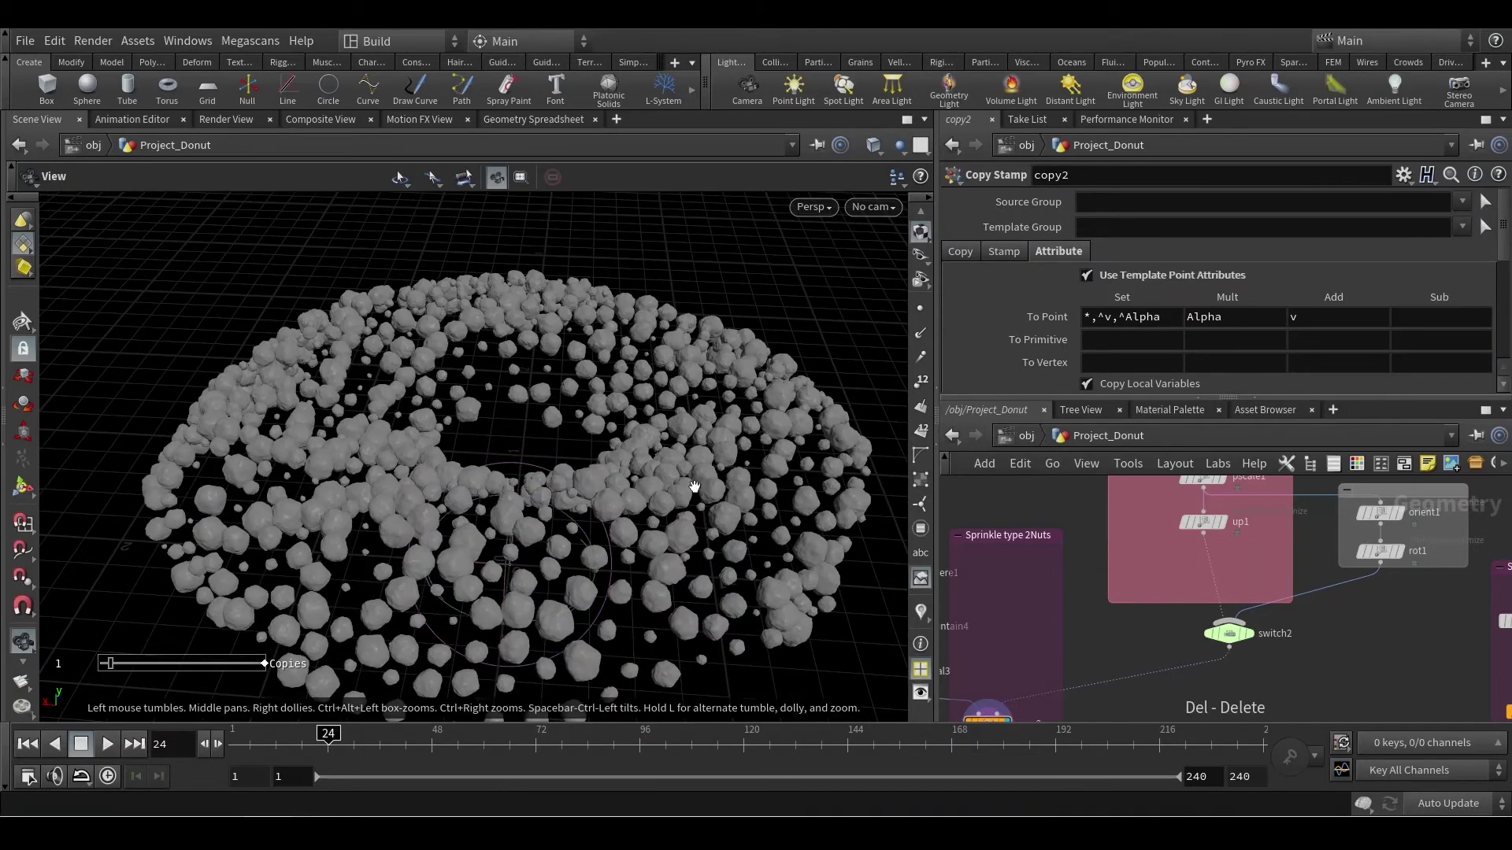
pyautogui.scroll(2, 1331, 597)
pyautogui.click(1178, 652)
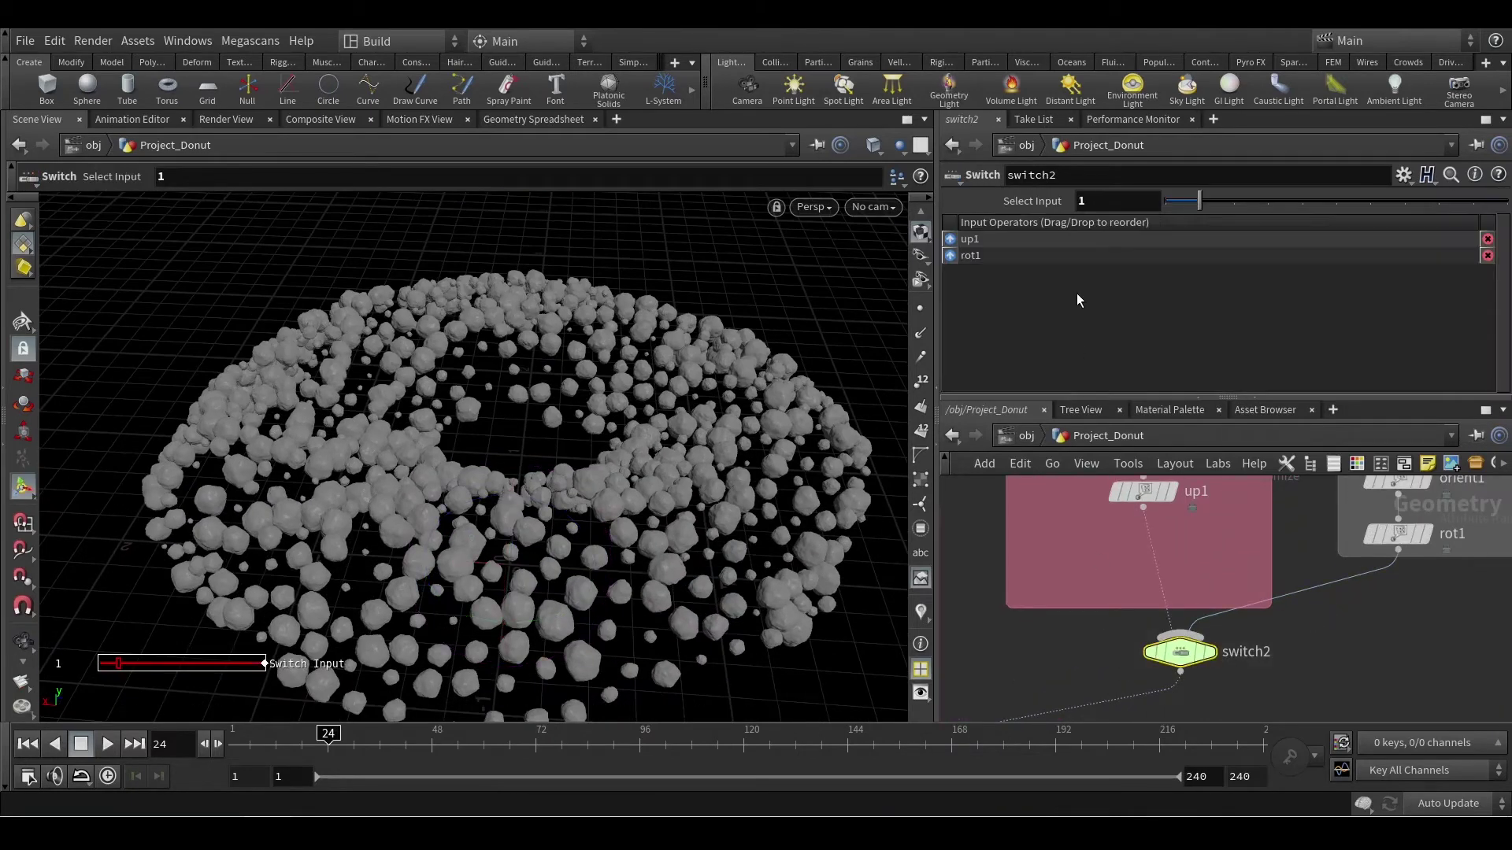
# Step: Set the Force Total Count of scatter2 to 400
pyautogui.moveTo(1297, 506); pyautogui.dragTo(1306, 623, button='middle')
pyautogui.moveTo(1222, 493); pyautogui.dragTo(1222, 607, button='middle')
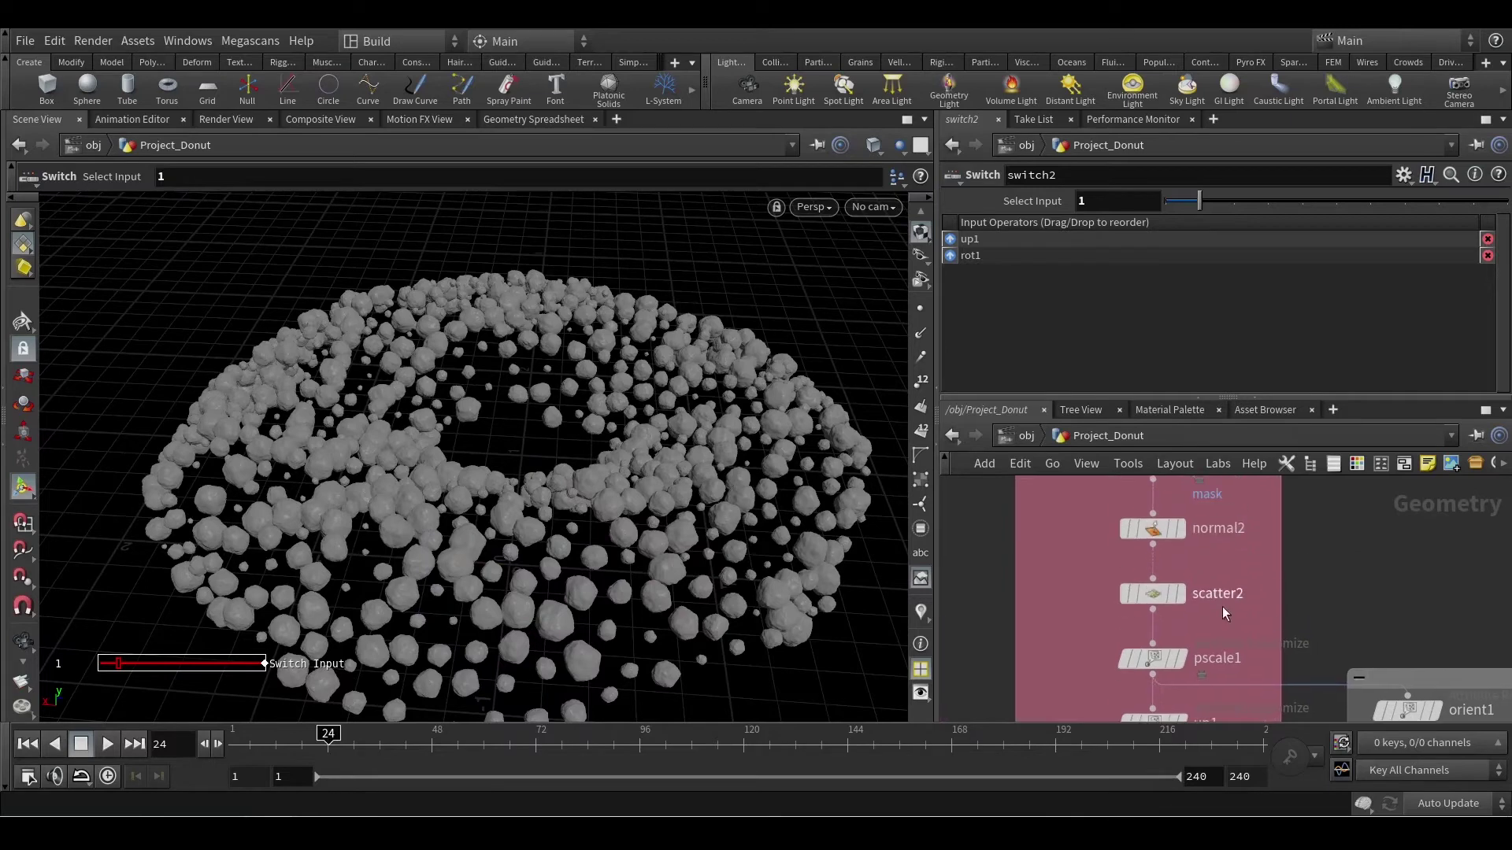
pyautogui.click(1152, 594)
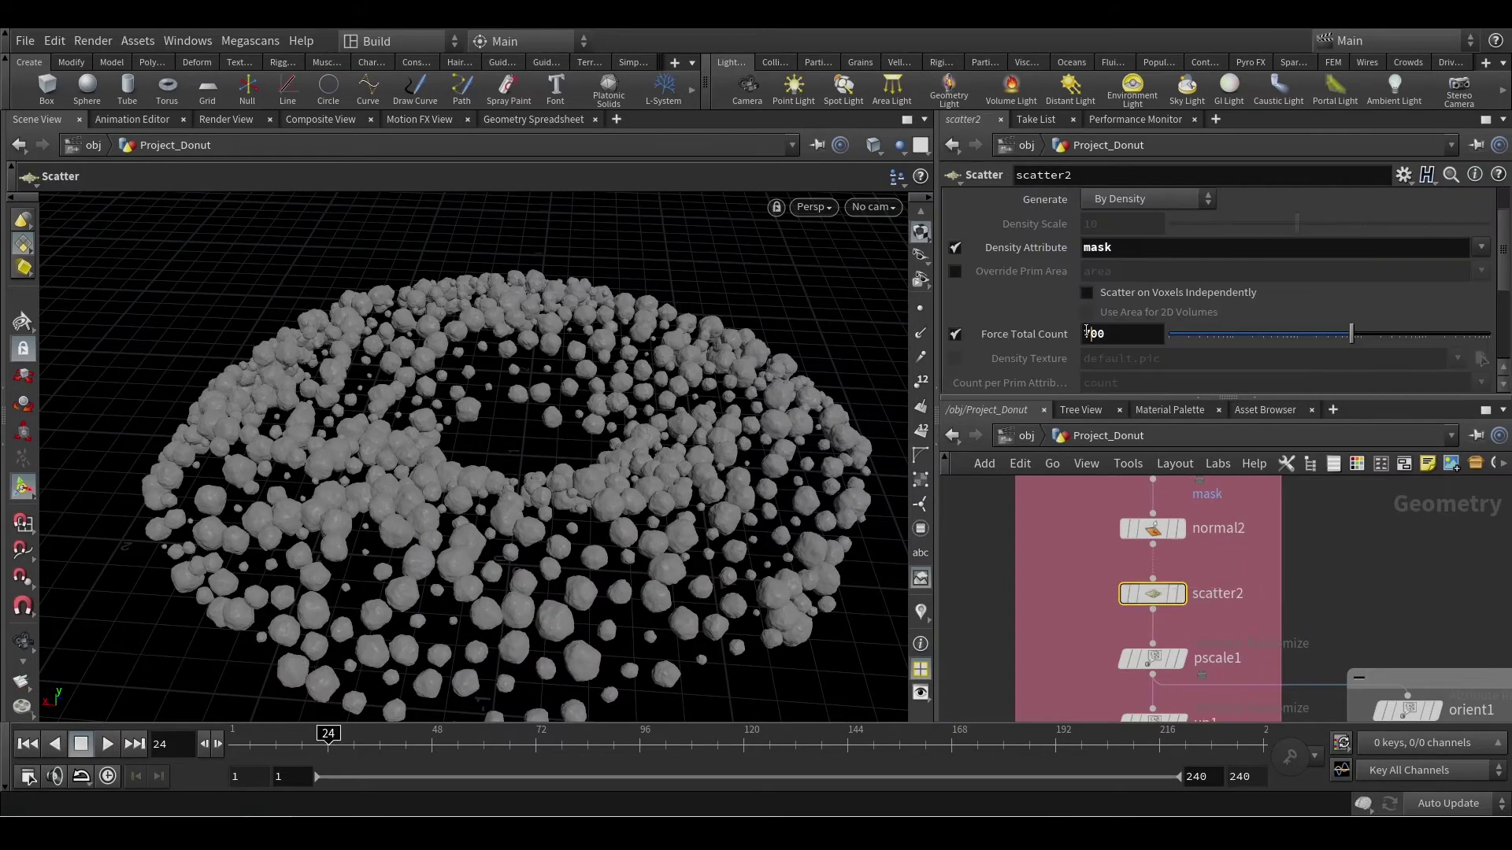
pyautogui.moveTo(1088, 331); pyautogui.dragTo(1063, 333)
pyautogui.write('4')
pyautogui.press('Return')
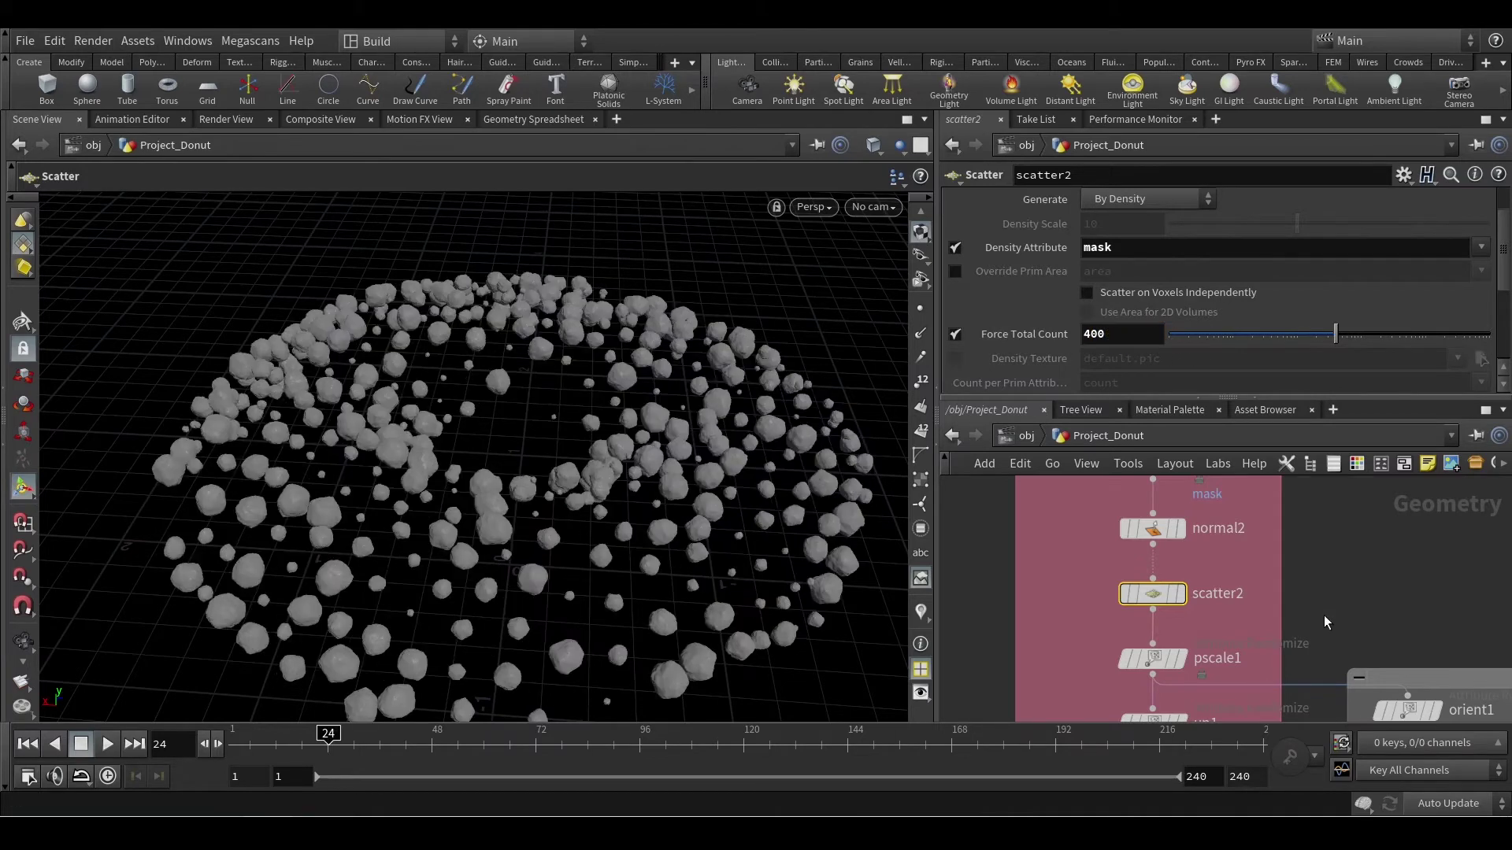
# Step: Set the Min Value of pscale1 to 0.03 and inspect the resized nuts up close
pyautogui.moveTo(1324, 616); pyautogui.dragTo(1327, 513, button='middle')
pyautogui.keyDown('alt'); pyautogui.moveTo(738, 478); pyautogui.dragTo(745, 546); pyautogui.keyUp('alt')
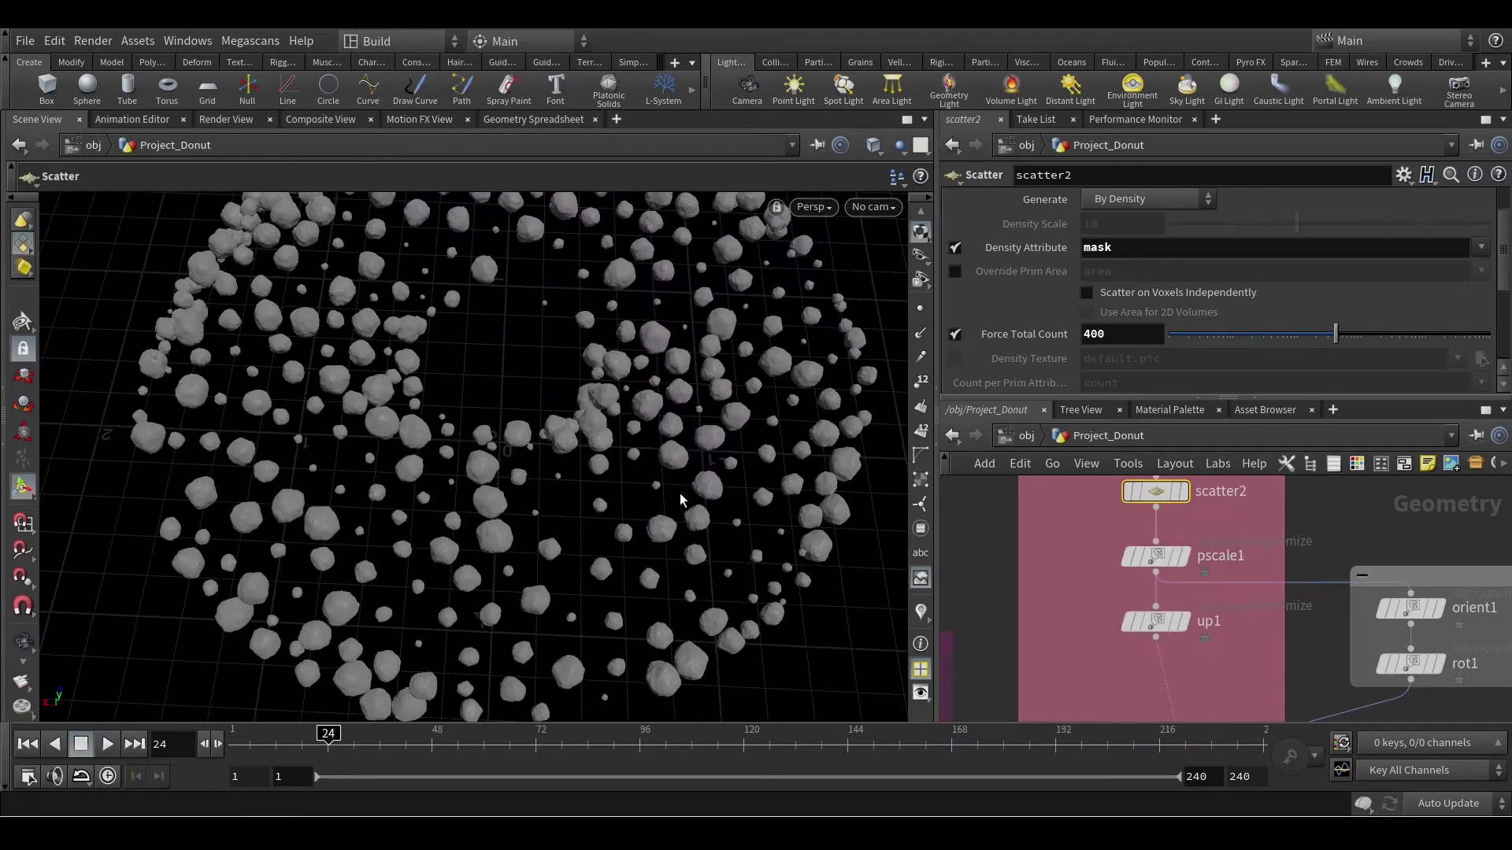
pyautogui.click(1155, 556)
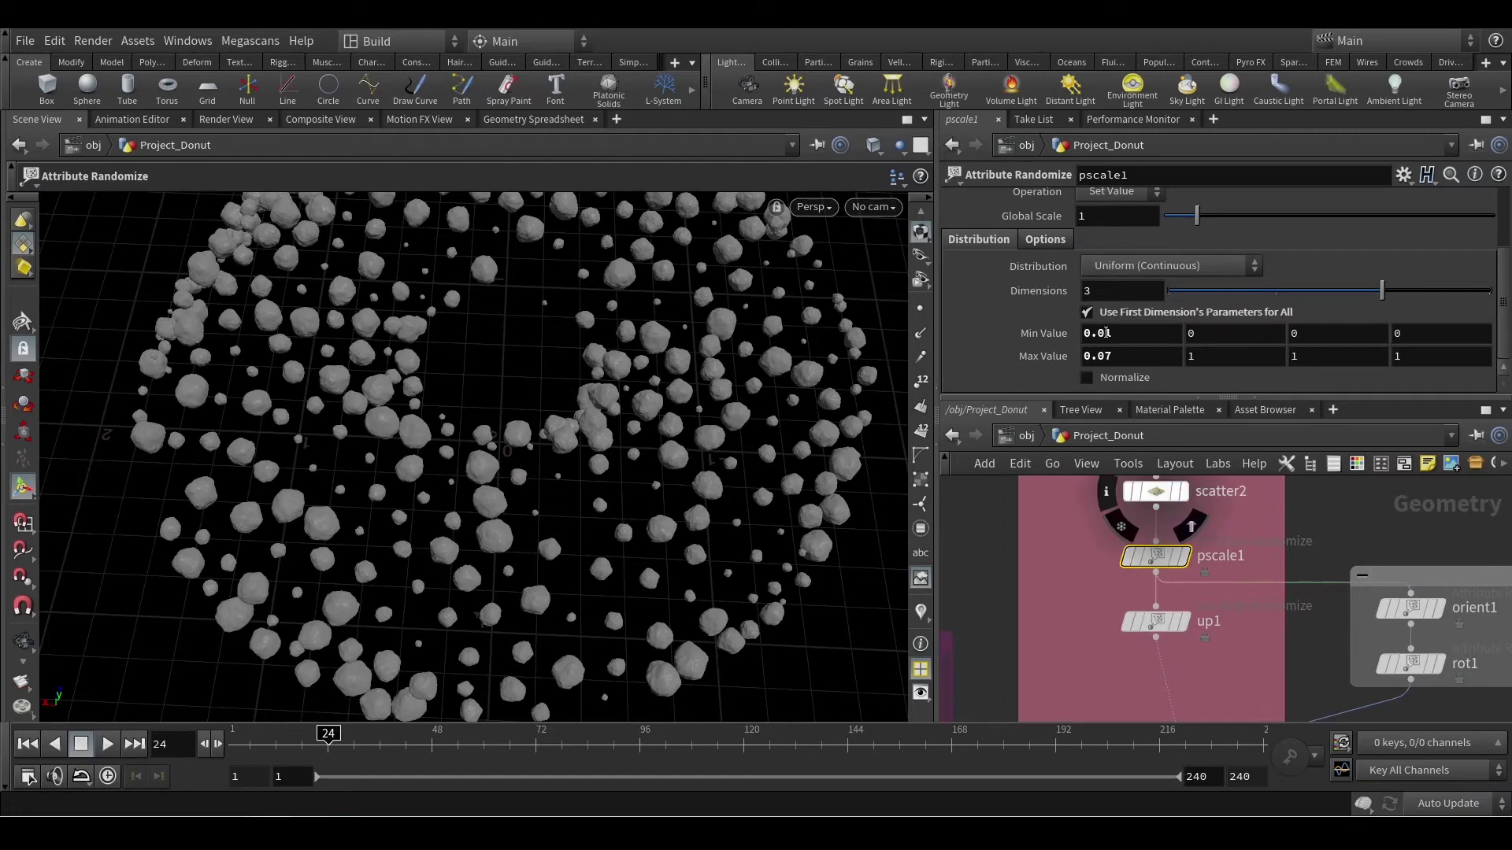
pyautogui.moveTo(1108, 333); pyautogui.dragTo(1125, 336)
pyautogui.press('Return')
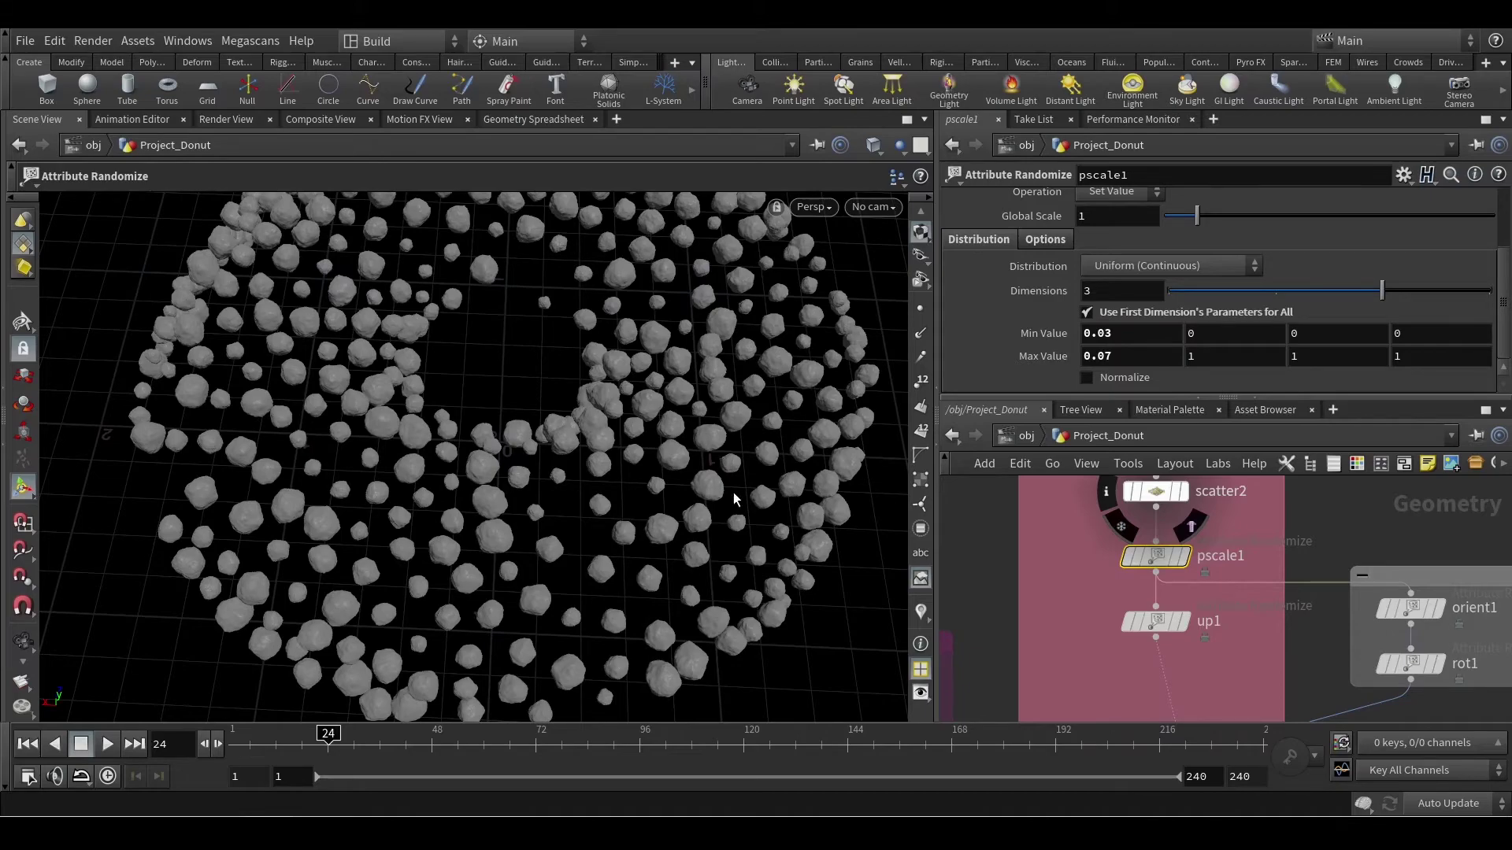
pyautogui.press('Escape')
pyautogui.moveTo(653, 501); pyautogui.dragTo(648, 445)
pyautogui.scroll(6, 611, 513)
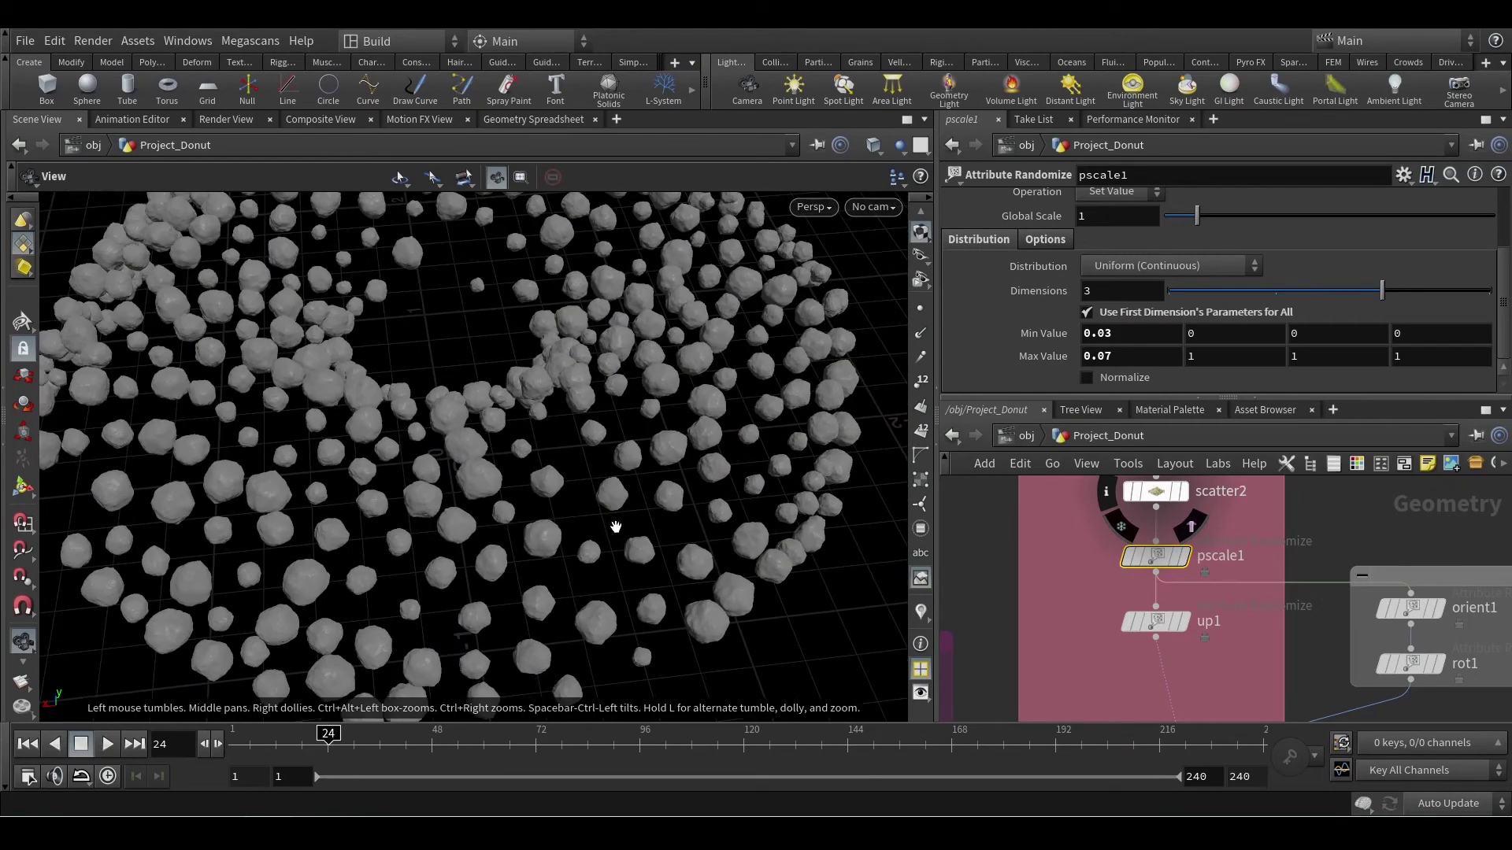
pyautogui.press('Return')
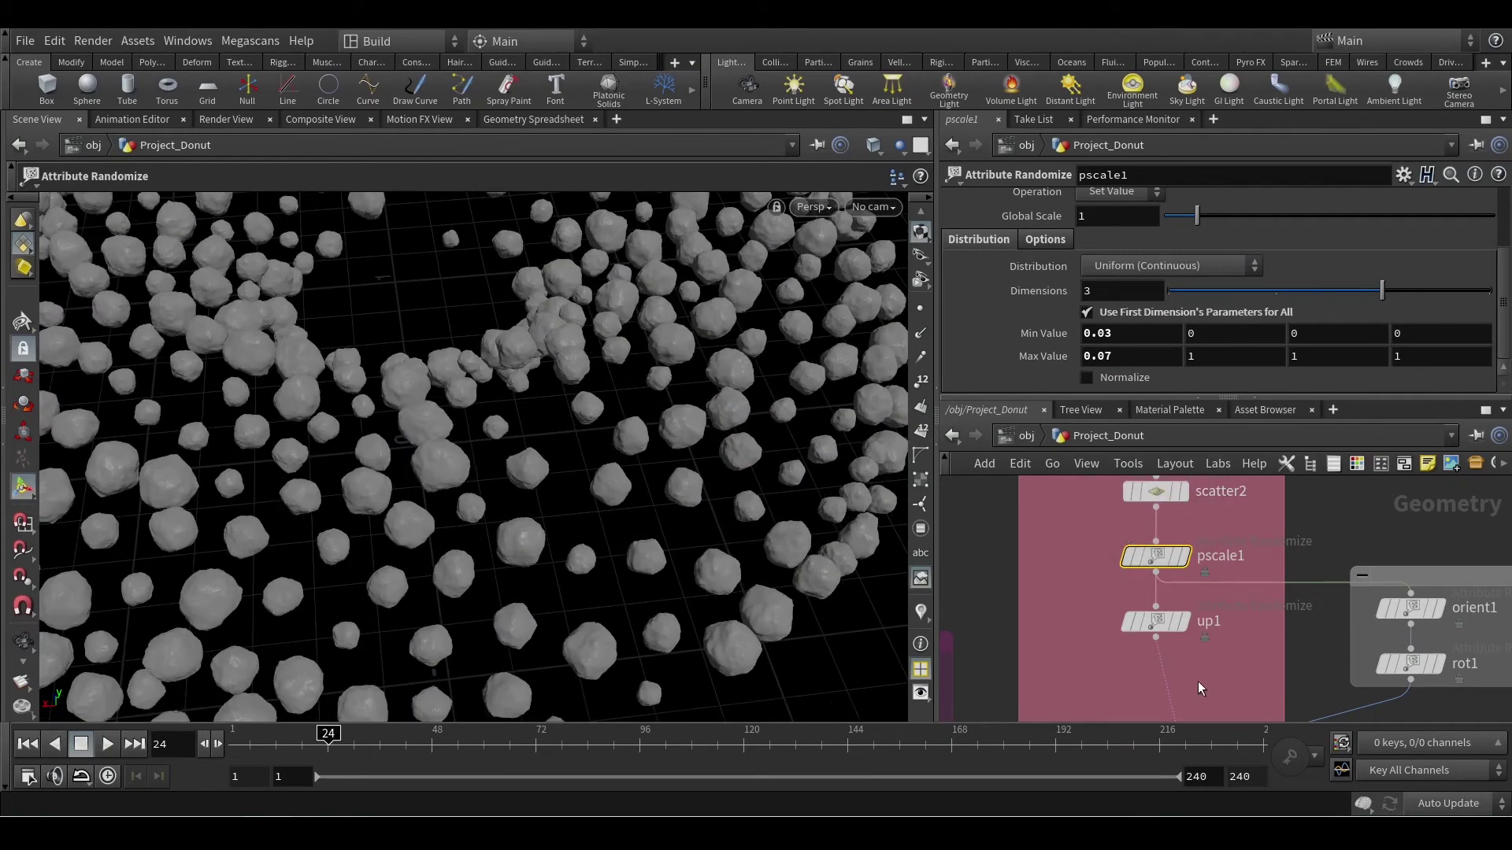
# Step: Compare the up1 and rot1 orientations by setting Select Input of switch2 to 0 and back to 1
pyautogui.moveTo(1234, 655); pyautogui.dragTo(1211, 680, button='middle')
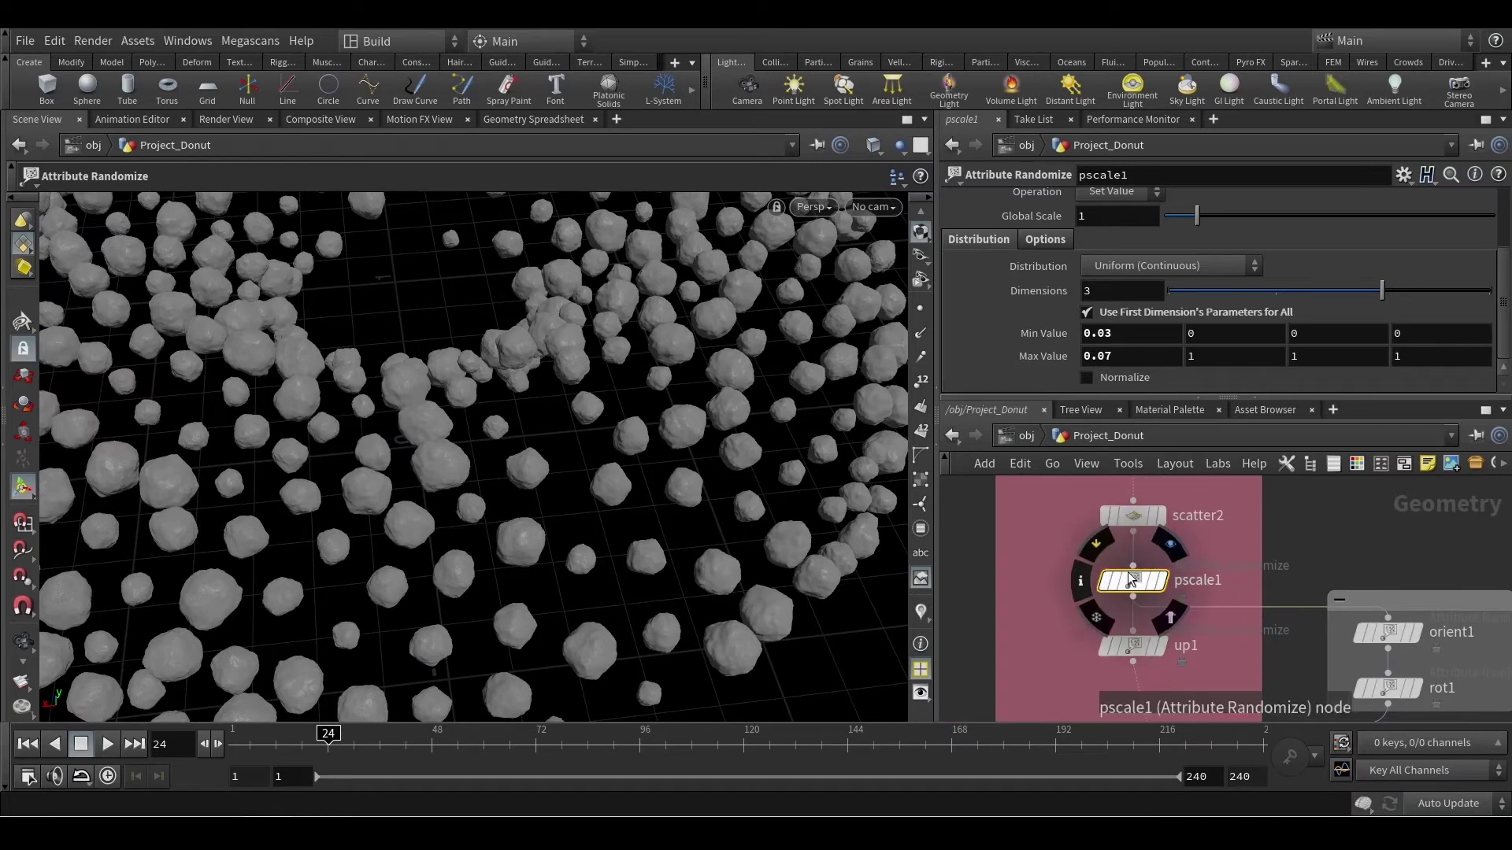
pyautogui.scroll(-4, 1205, 655)
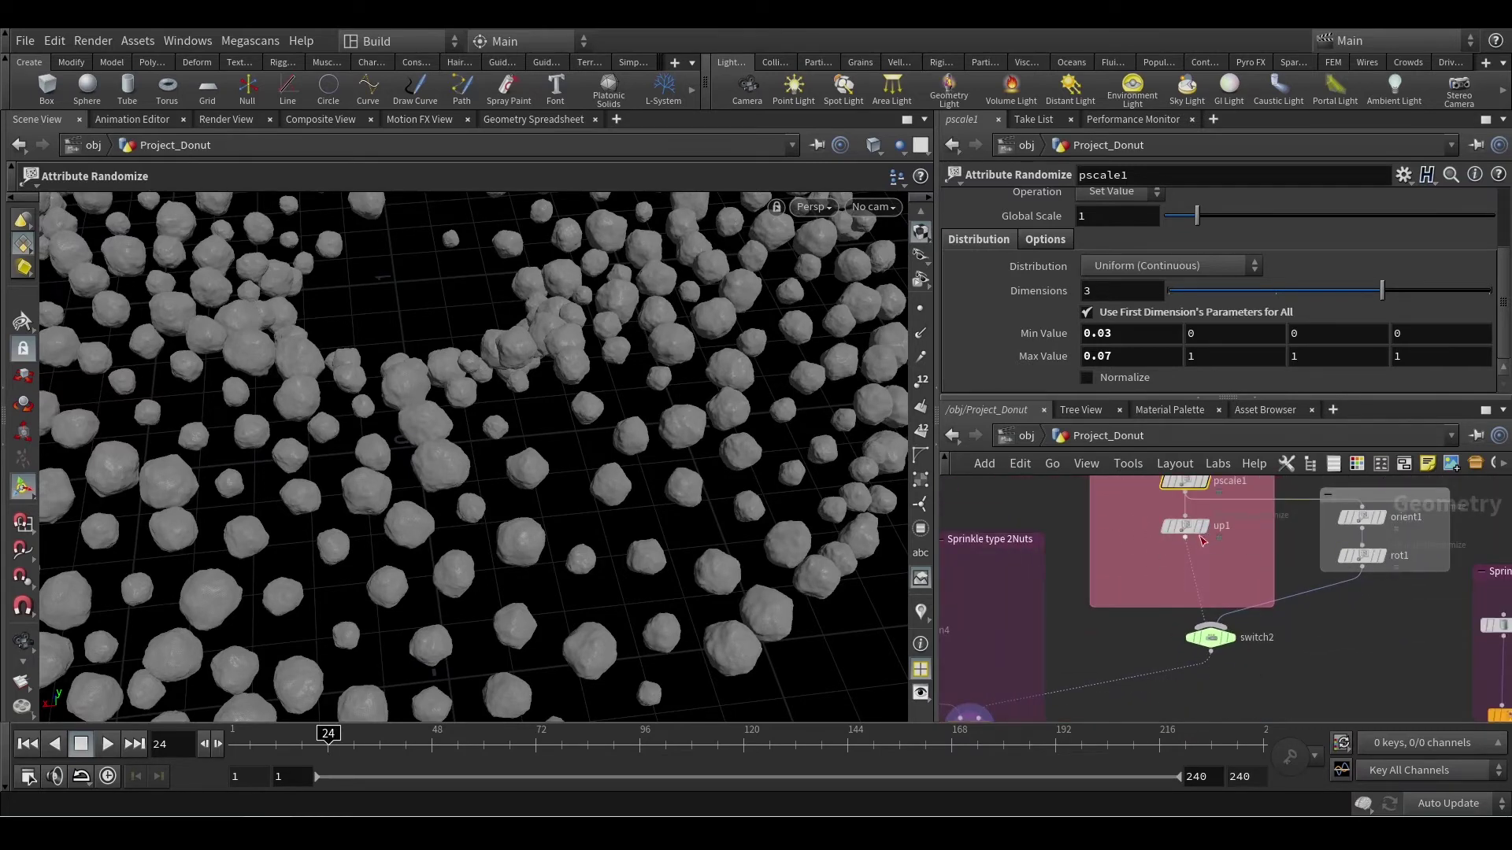
pyautogui.moveTo(1203, 541); pyautogui.dragTo(1213, 566)
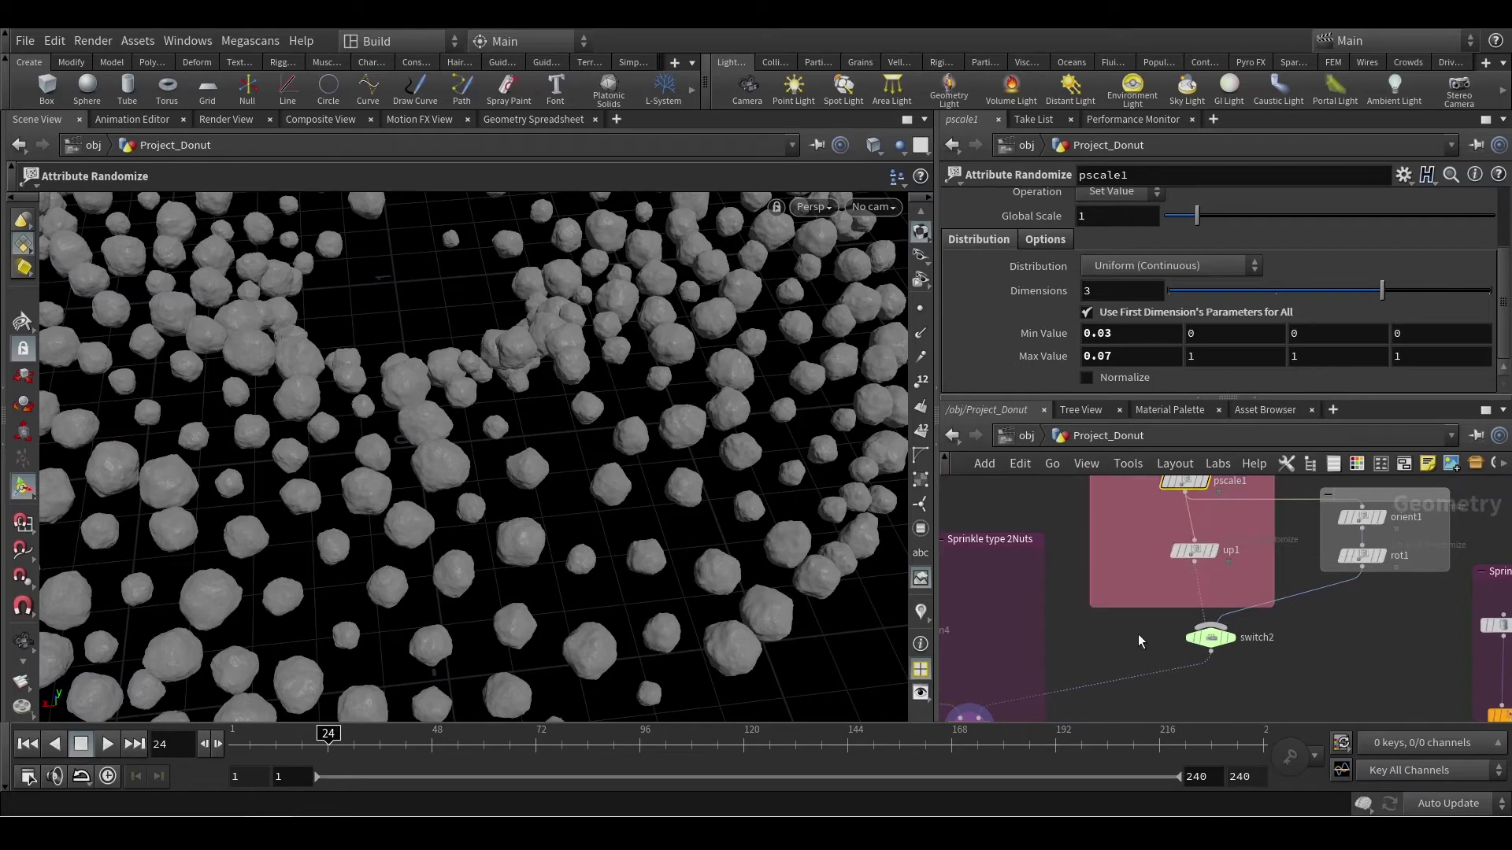
pyautogui.click(1210, 636)
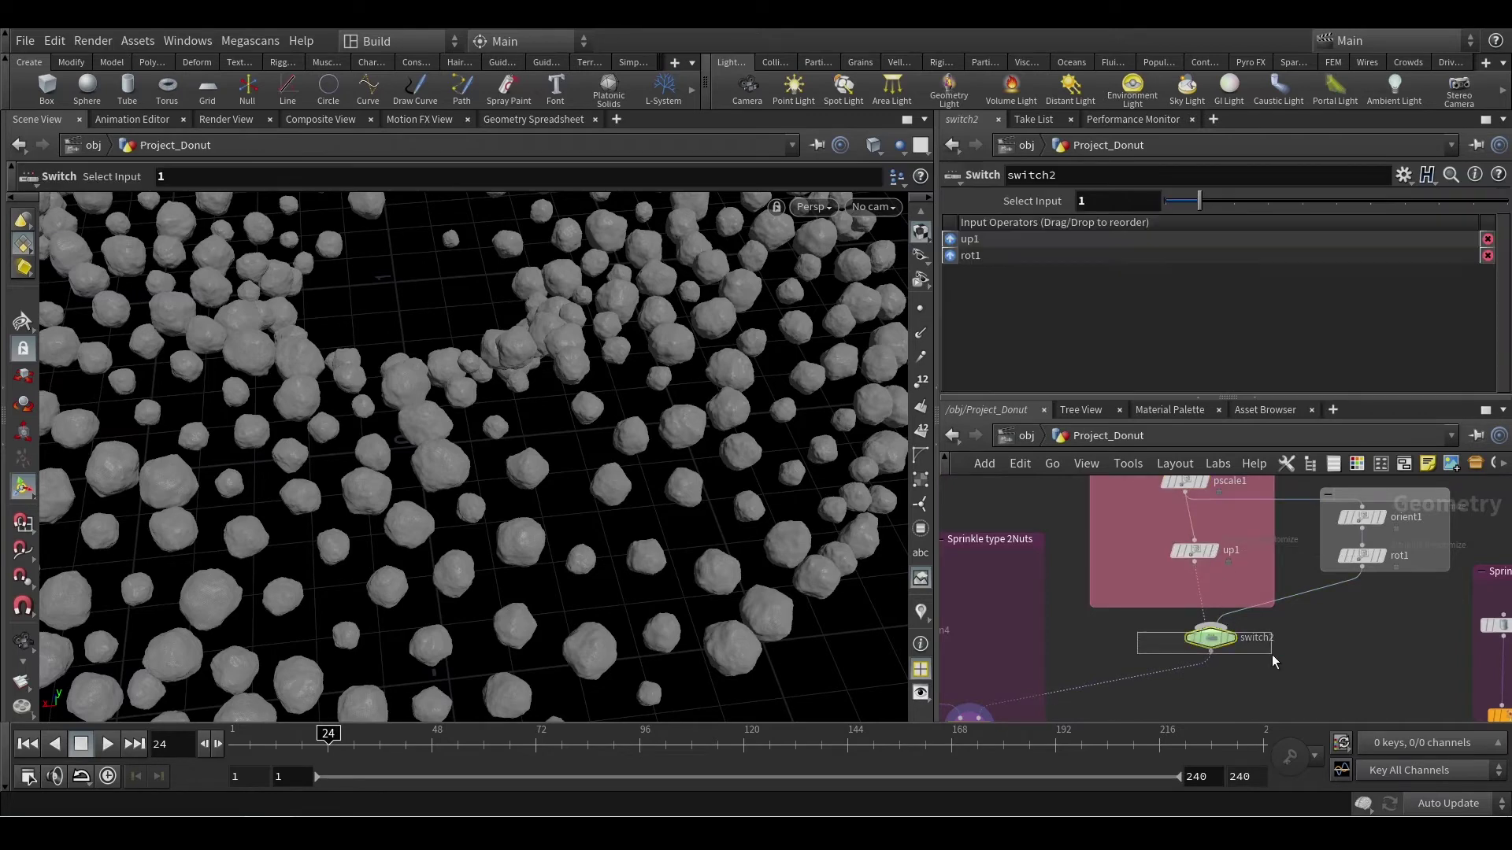
pyautogui.click(1167, 203)
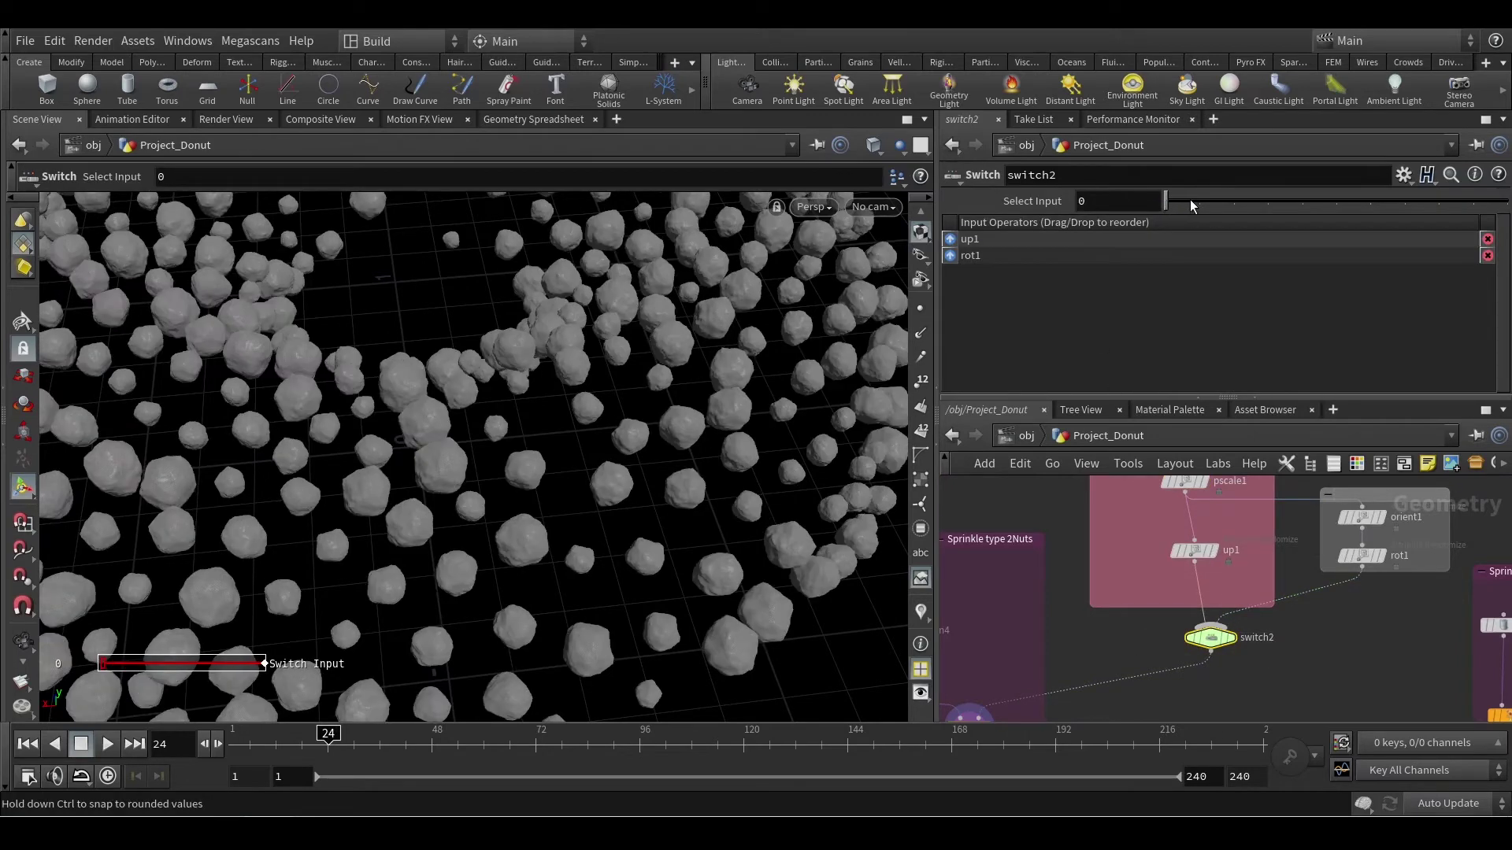
pyautogui.click(1198, 206)
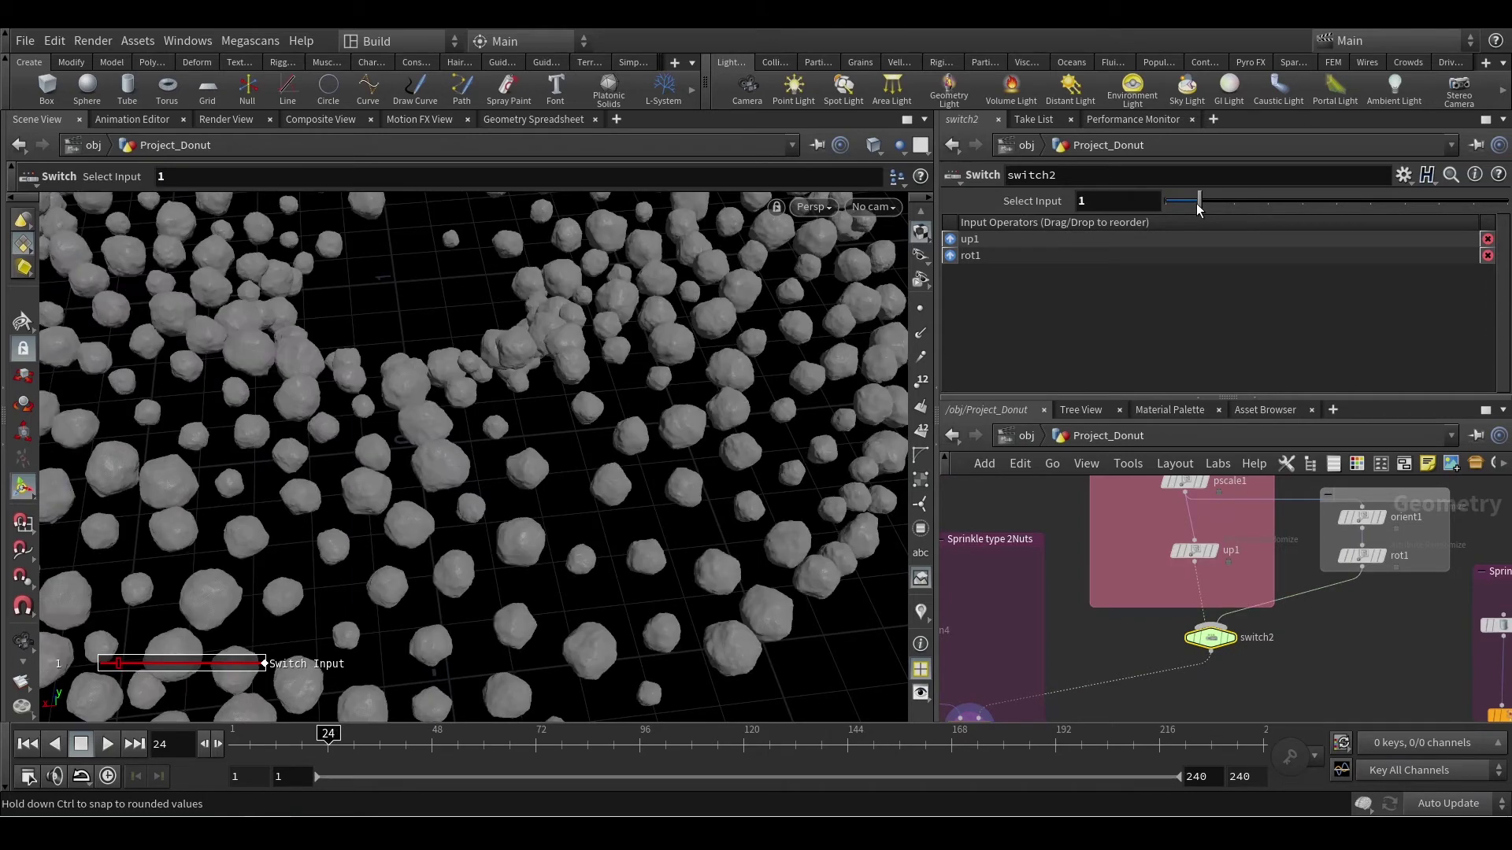
# Step: Rearrange pscale1, up1, switch2 and the orient1/rot1 box to make room for another node below pscale1
pyautogui.moveTo(1266, 682); pyautogui.dragTo(1268, 636, button='middle')
pyautogui.moveTo(1250, 518); pyautogui.dragTo(1245, 570, button='middle')
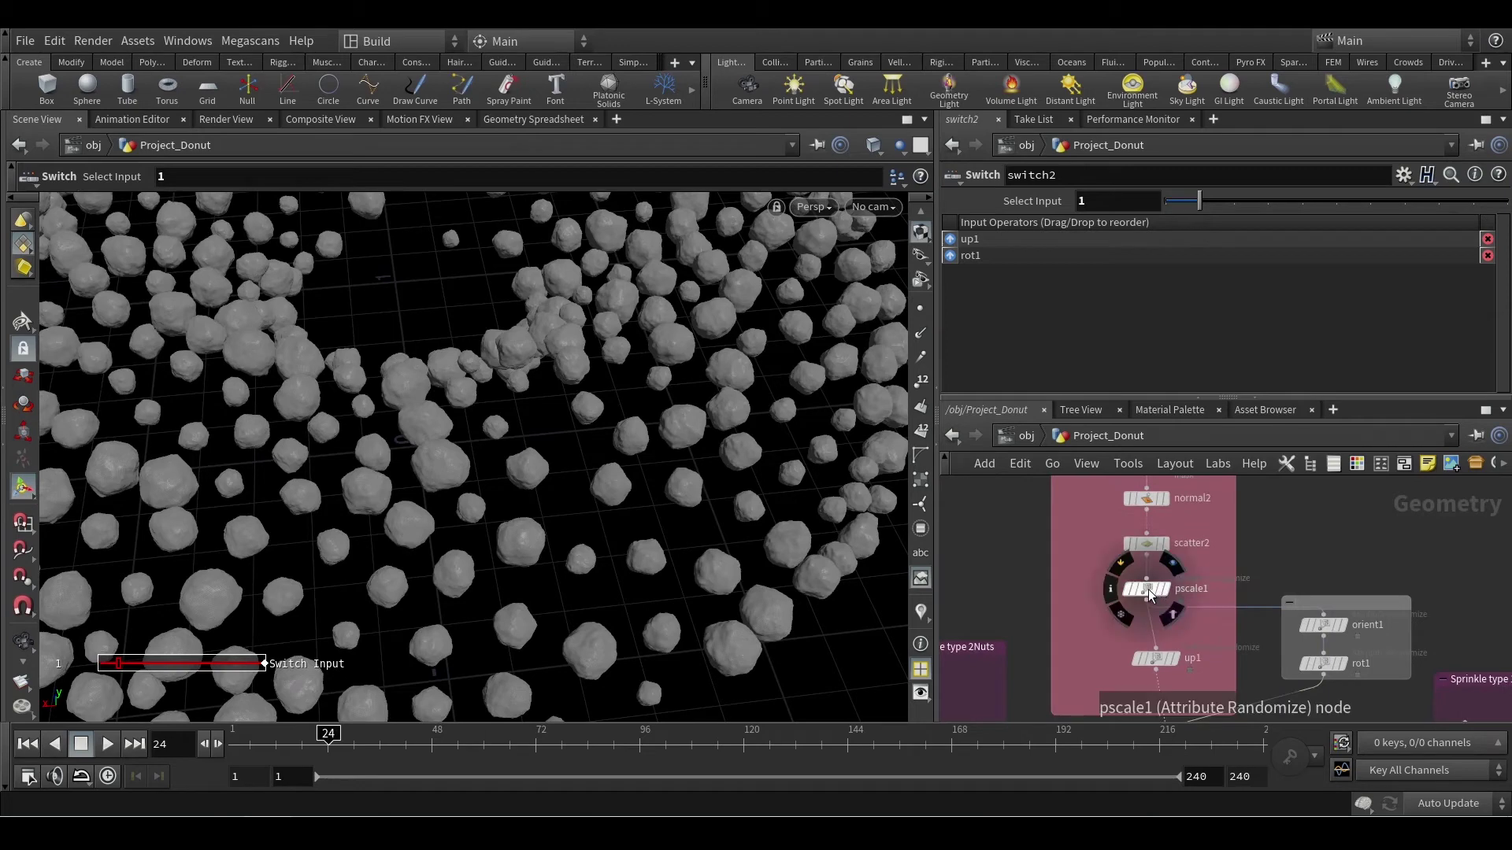
pyautogui.moveTo(1148, 590); pyautogui.dragTo(1146, 575)
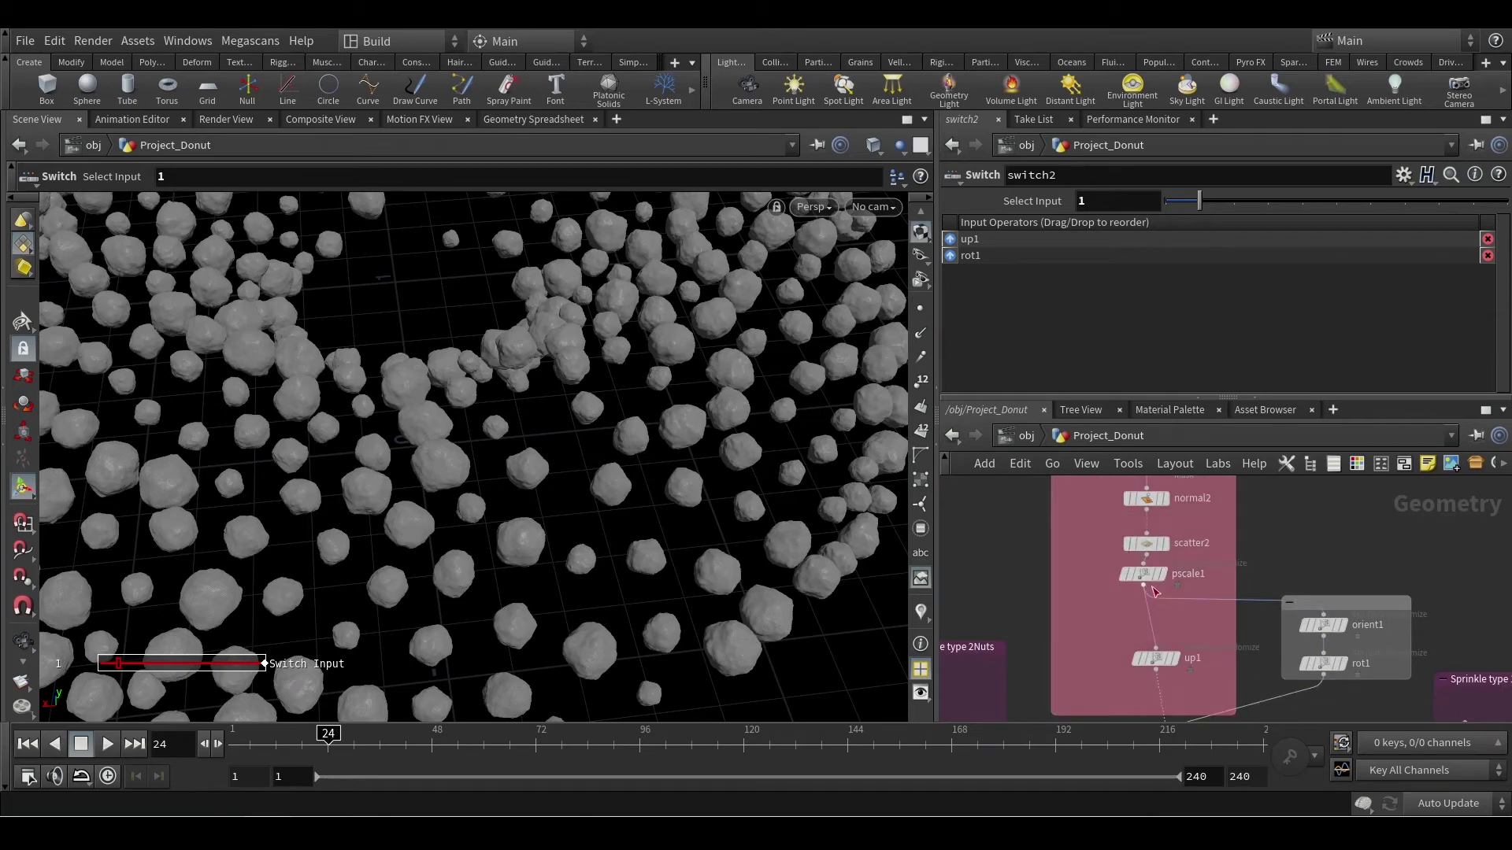
pyautogui.scroll(2, 1157, 597)
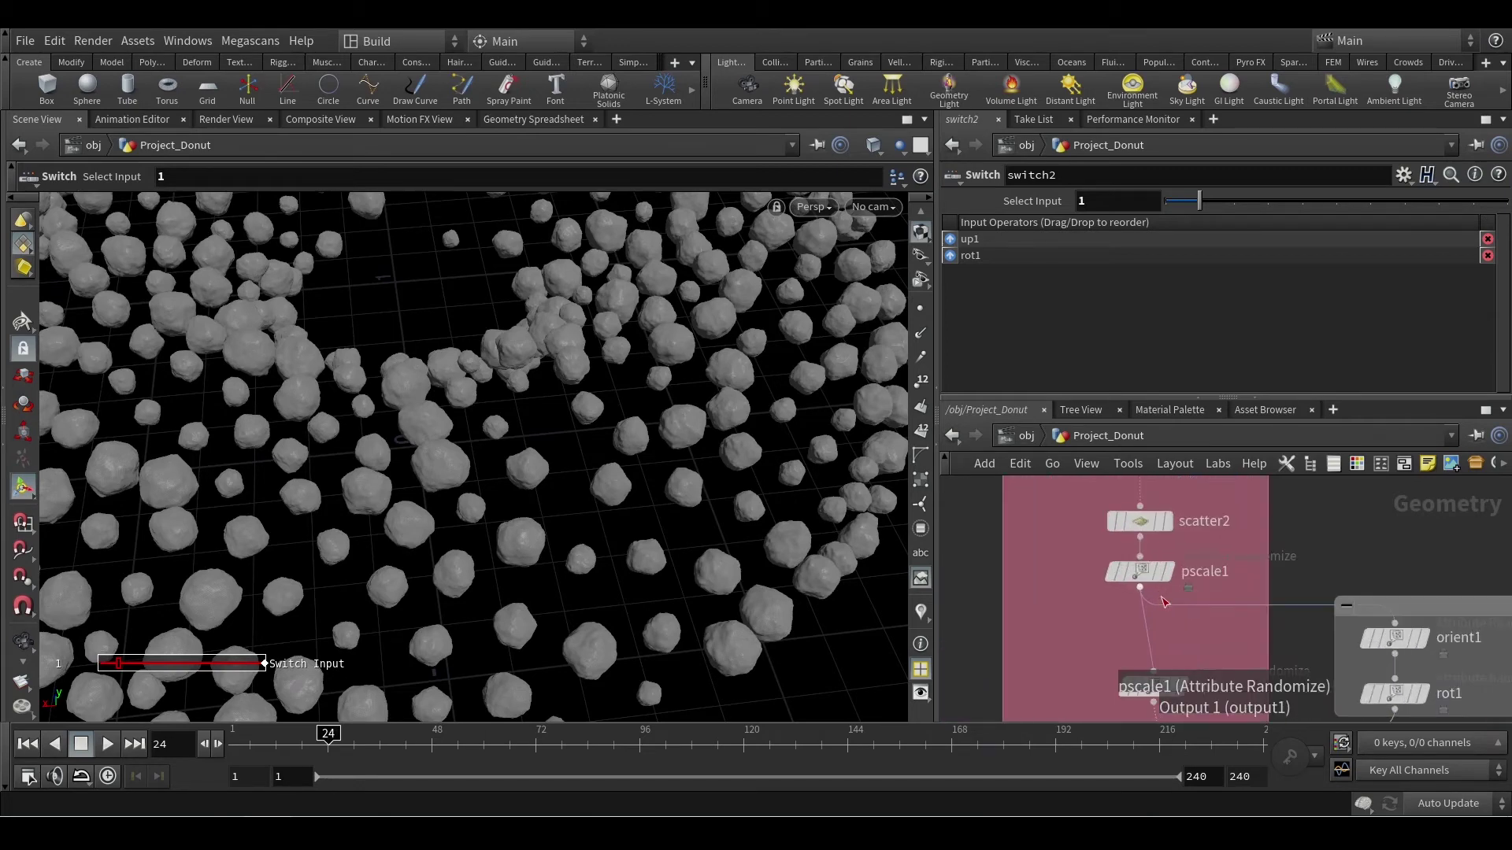
pyautogui.moveTo(1289, 666); pyautogui.dragTo(1259, 579, button='middle')
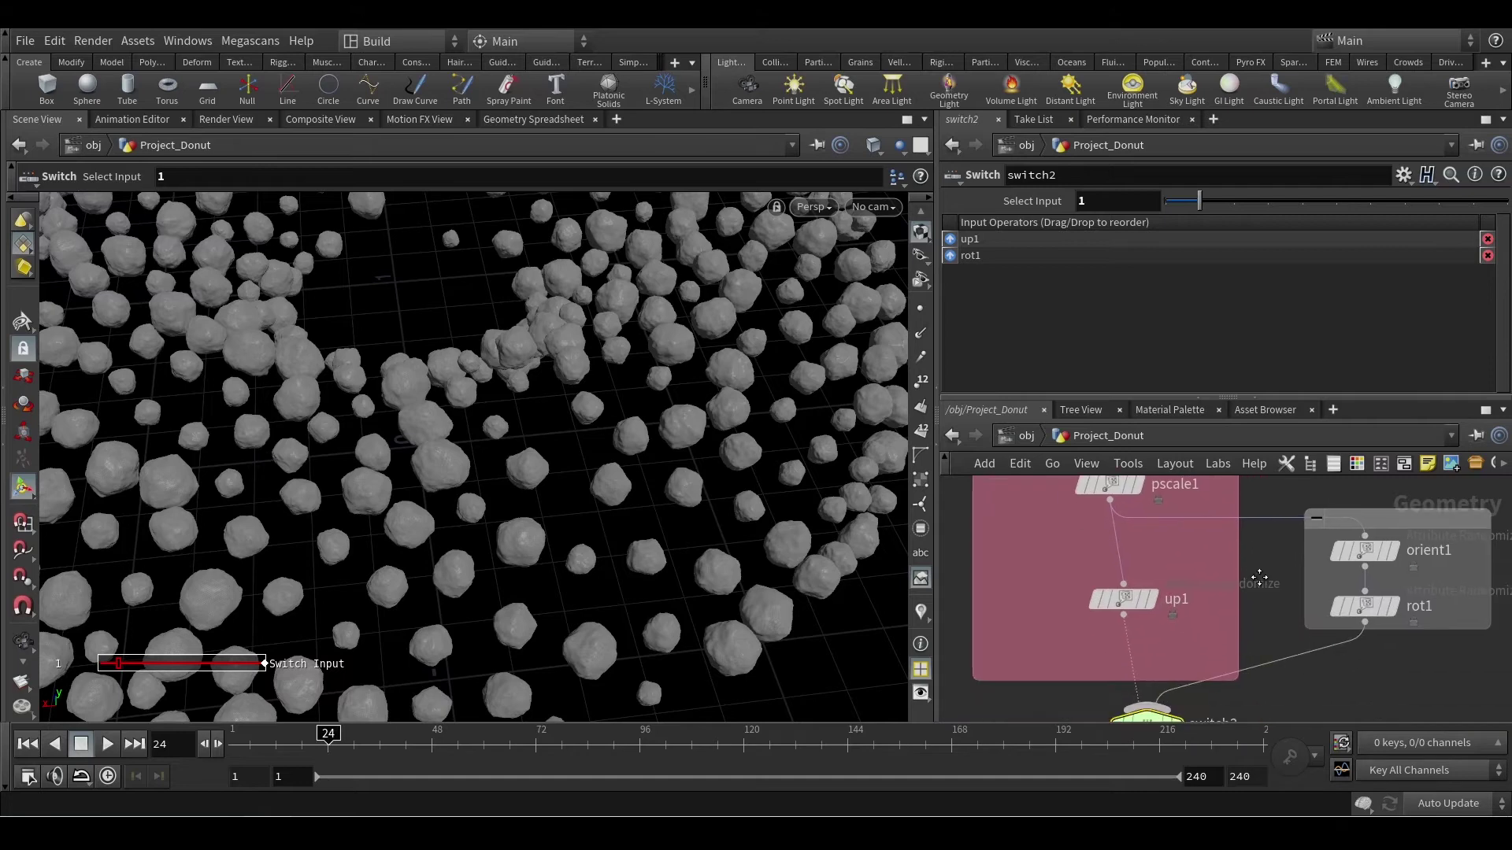
pyautogui.scroll(-1, 1255, 582)
pyautogui.moveTo(1372, 539); pyautogui.dragTo(1373, 581)
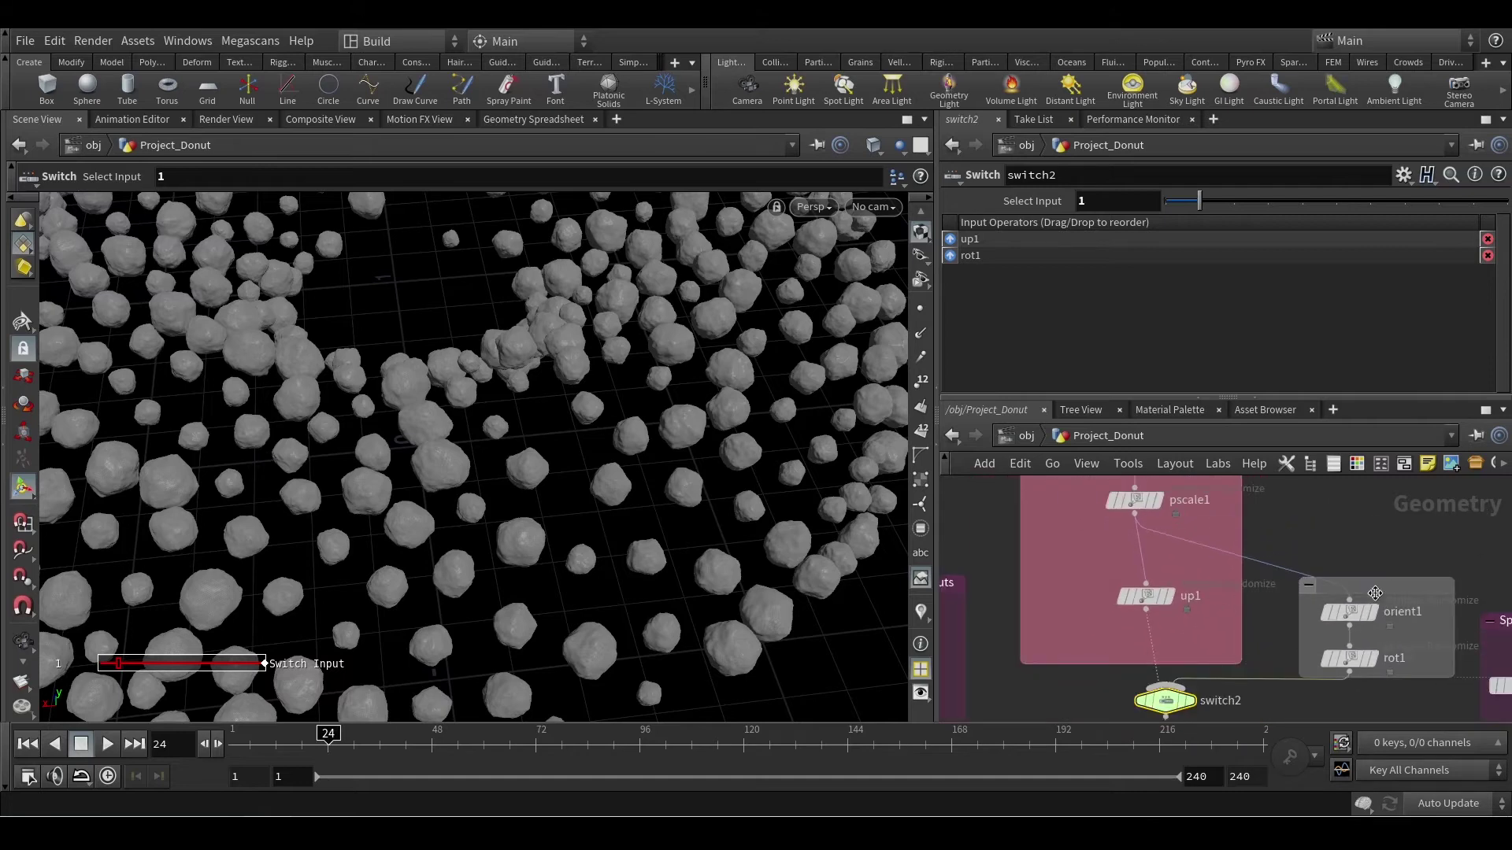
pyautogui.moveTo(1153, 607); pyautogui.dragTo(1153, 631)
pyautogui.moveTo(1166, 700); pyautogui.dragTo(1146, 719)
pyautogui.moveTo(1148, 614); pyautogui.dragTo(1148, 638)
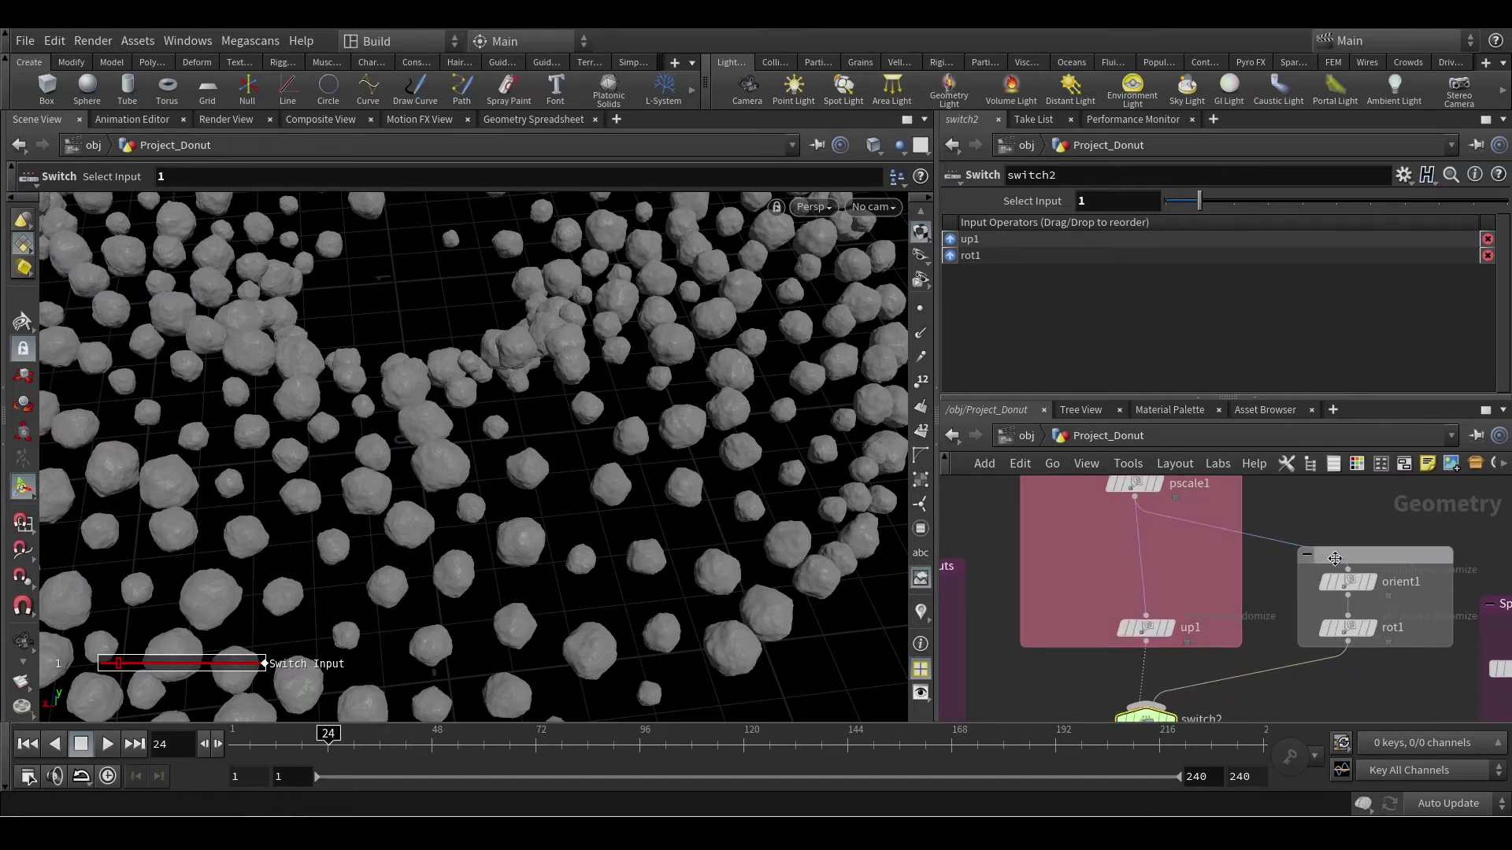
pyautogui.moveTo(1374, 555); pyautogui.dragTo(1368, 585)
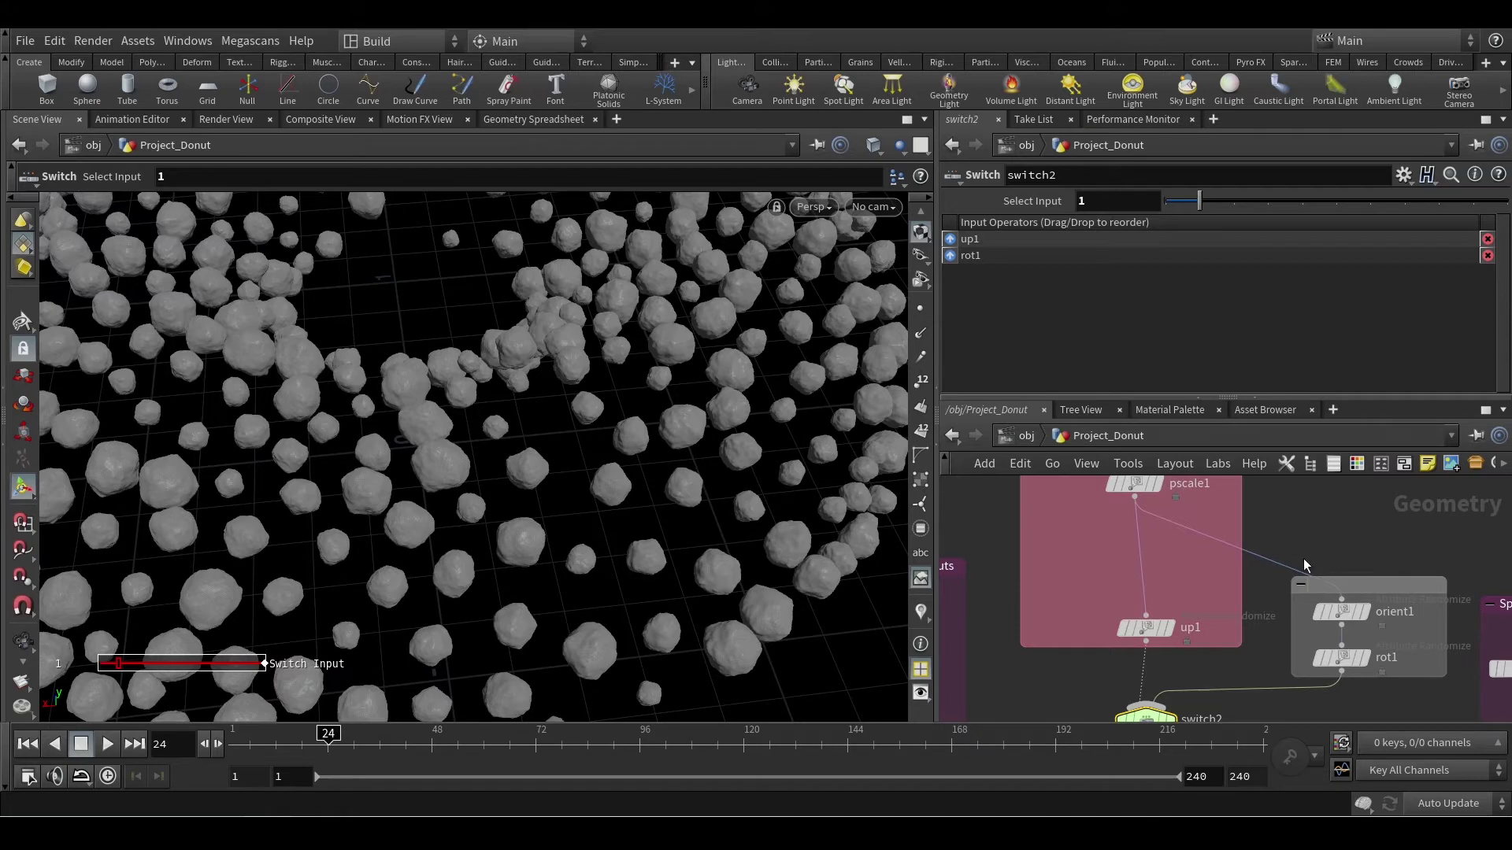
# Step: Insert an Attribute Randomize node directly below pscale1 so that it feeds both up1 and orient1
pyautogui.press('Tab')
pyautogui.write('atr')
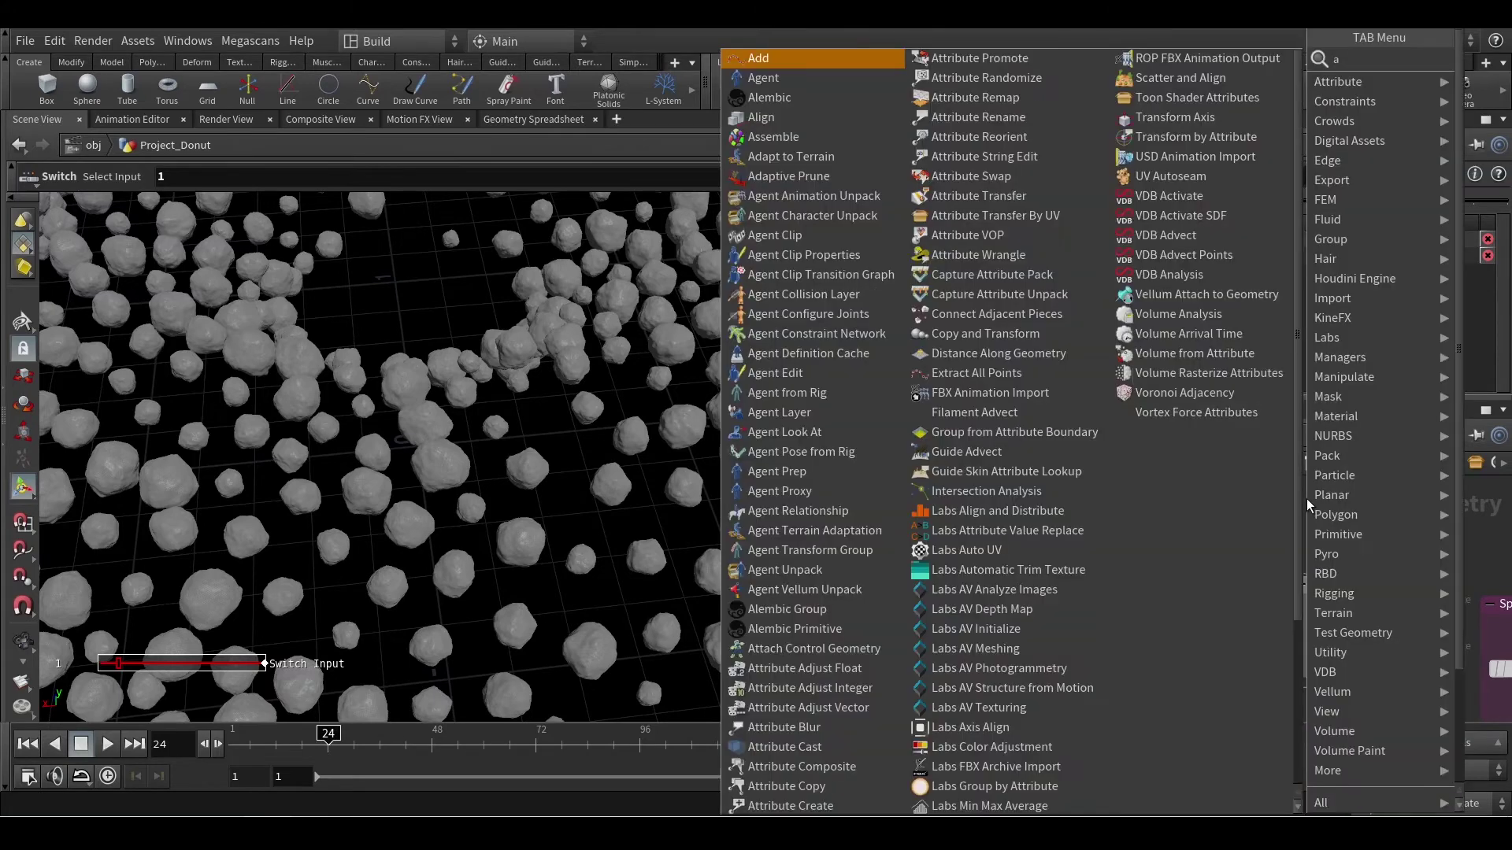
pyautogui.press('Return')
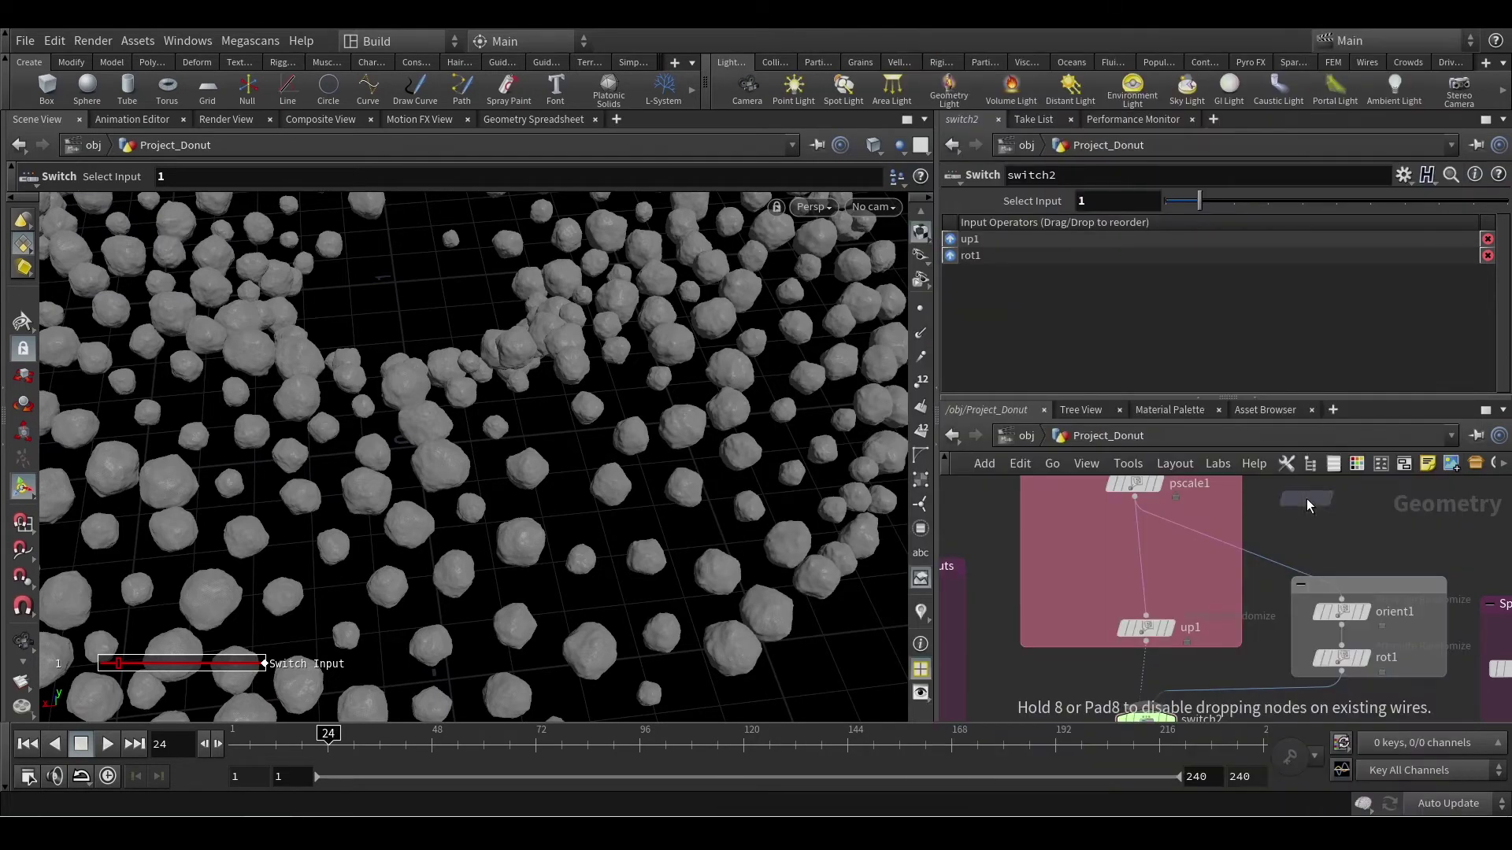
pyautogui.click(1147, 538)
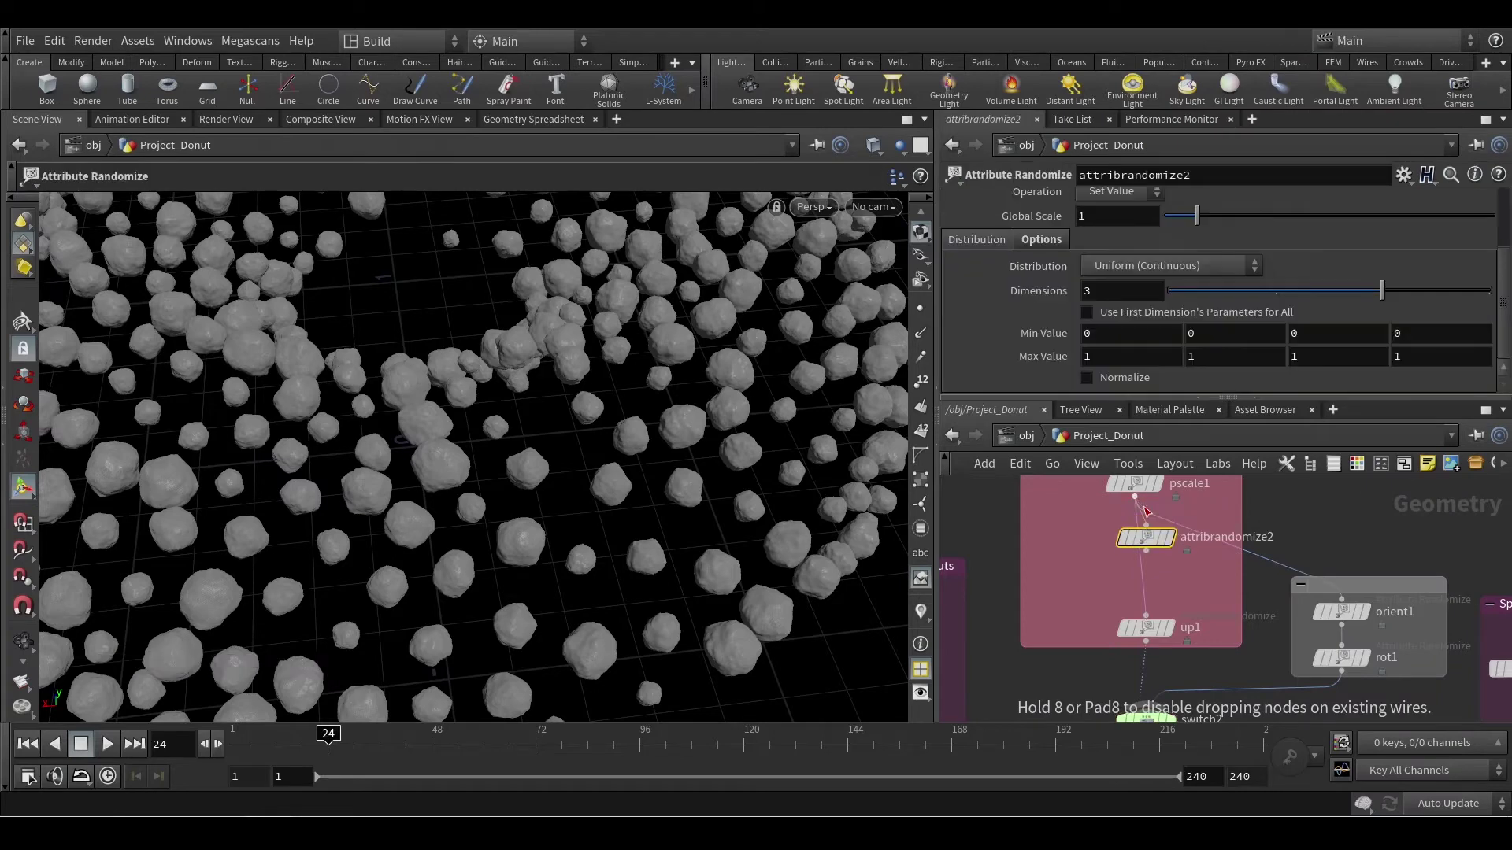
pyautogui.moveTo(1146, 540); pyautogui.dragTo(1095, 555)
pyautogui.click(1090, 538)
pyautogui.click(1165, 521)
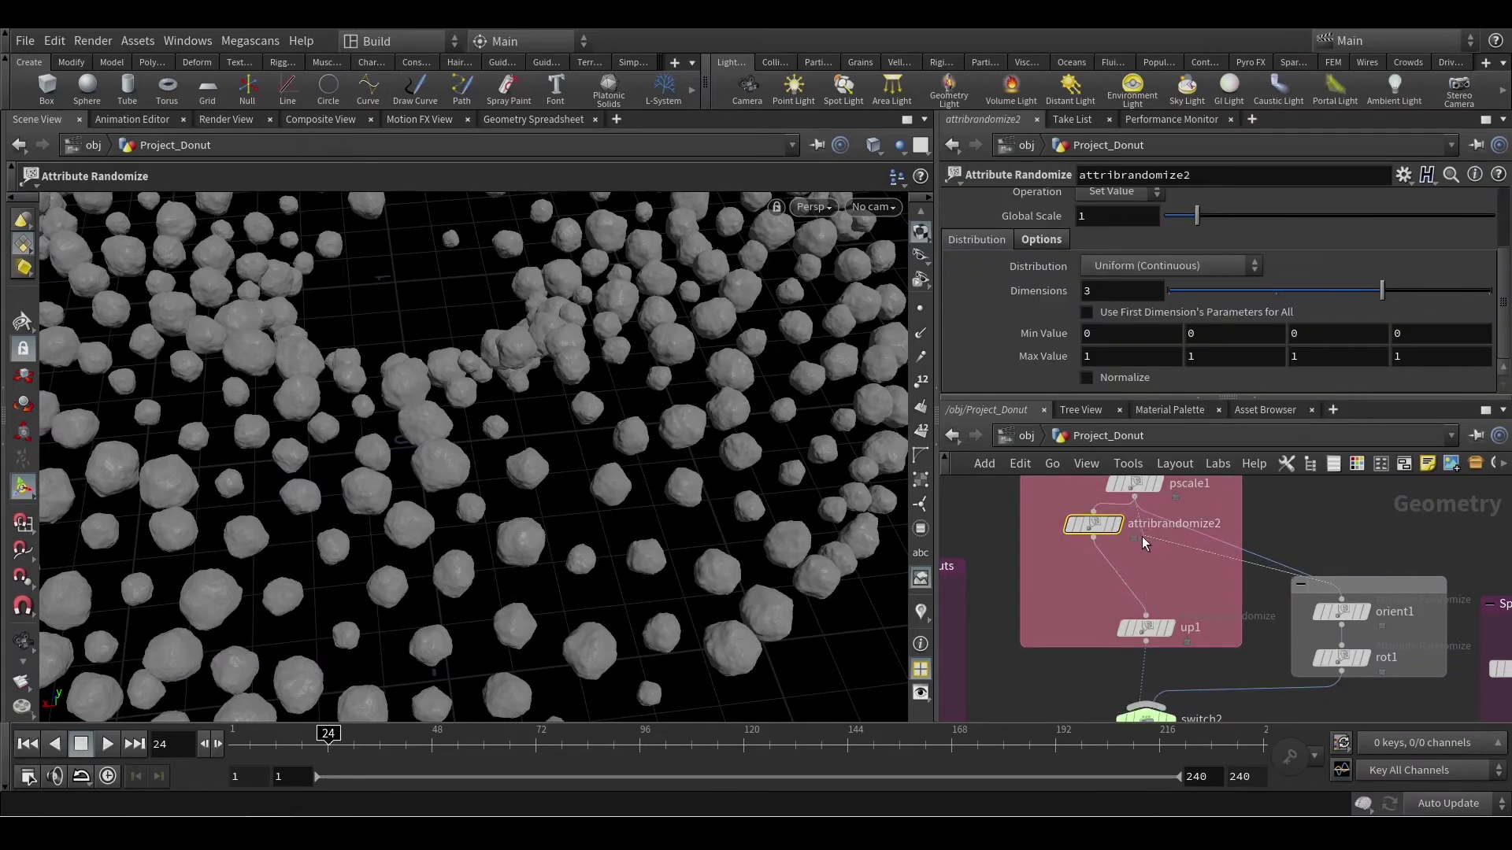
pyautogui.click(1101, 532)
pyautogui.moveTo(1099, 526); pyautogui.dragTo(1135, 526)
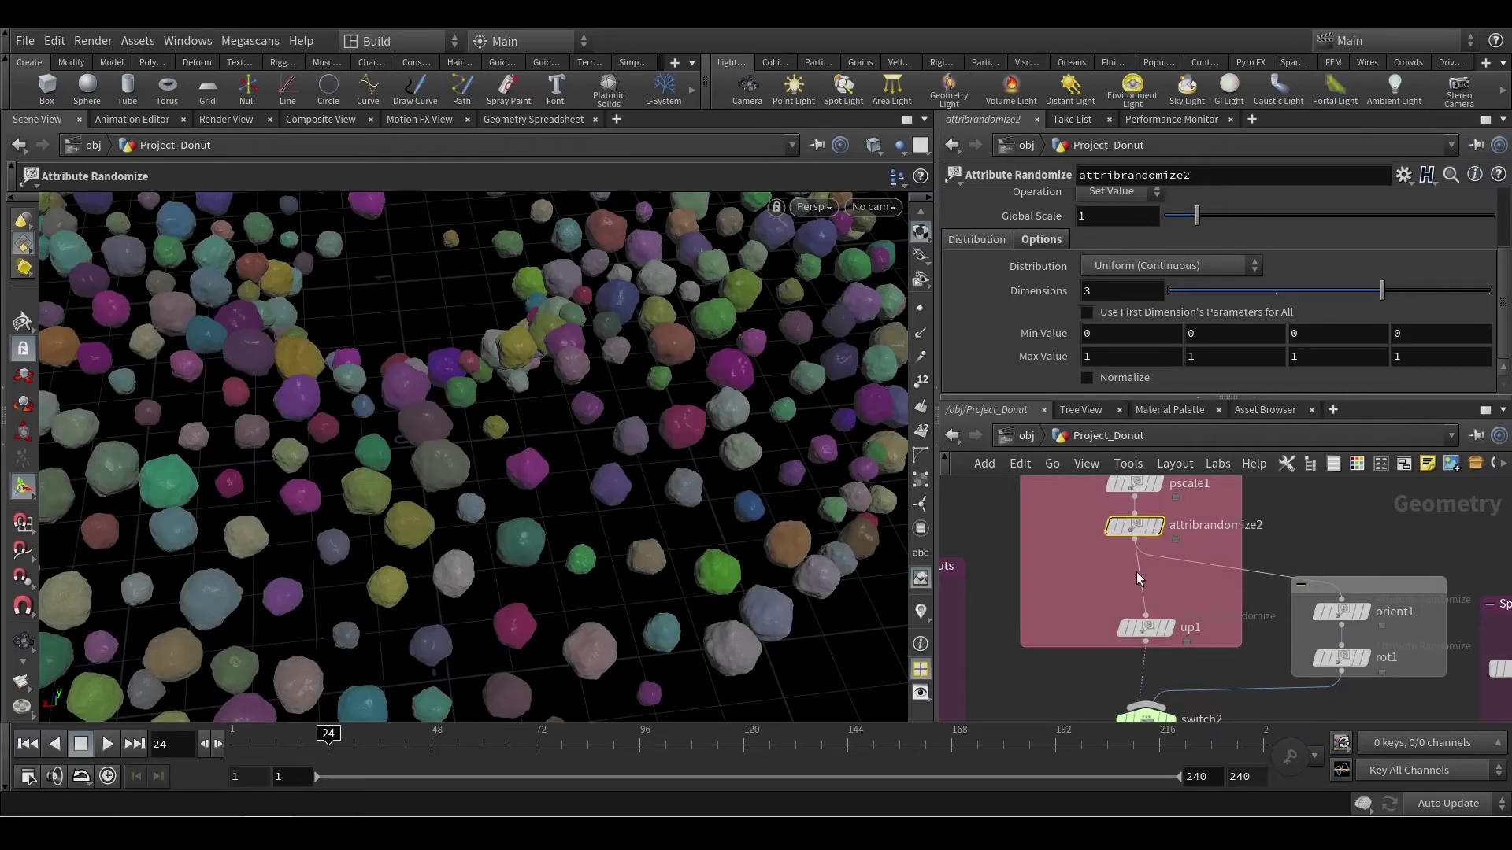
# Step: Set the Attribute Name of attribrandomize2 to scale and view the nuts from a lower angle
pyautogui.scroll(3, 1098, 267)
pyautogui.doubleClick(1099, 266)
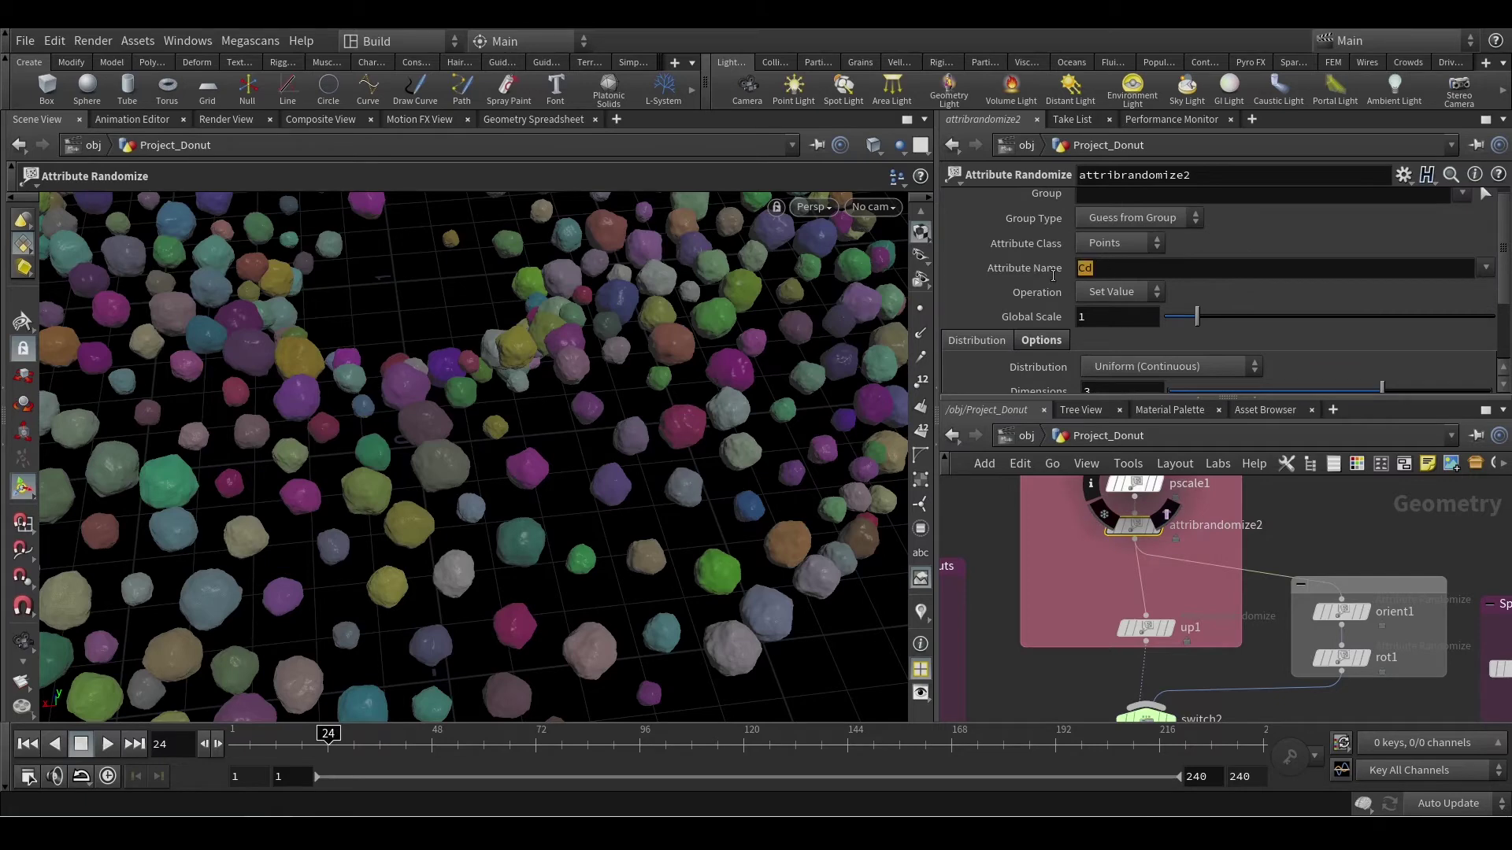
pyautogui.write('scale')
pyautogui.press('Return')
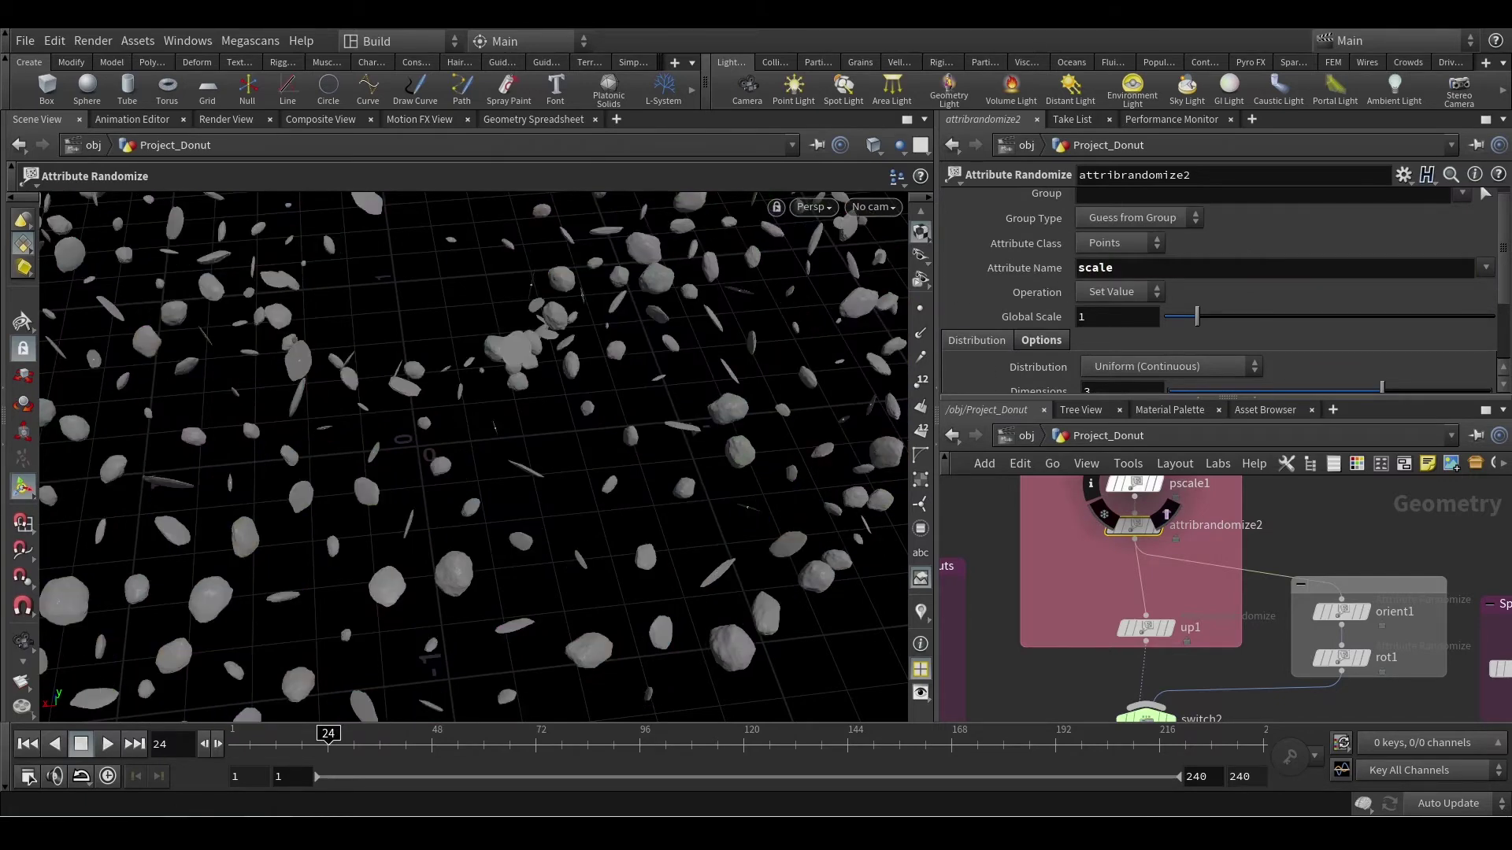
pyautogui.press('Escape')
pyautogui.moveTo(651, 496); pyautogui.dragTo(685, 410)
pyautogui.press('Return')
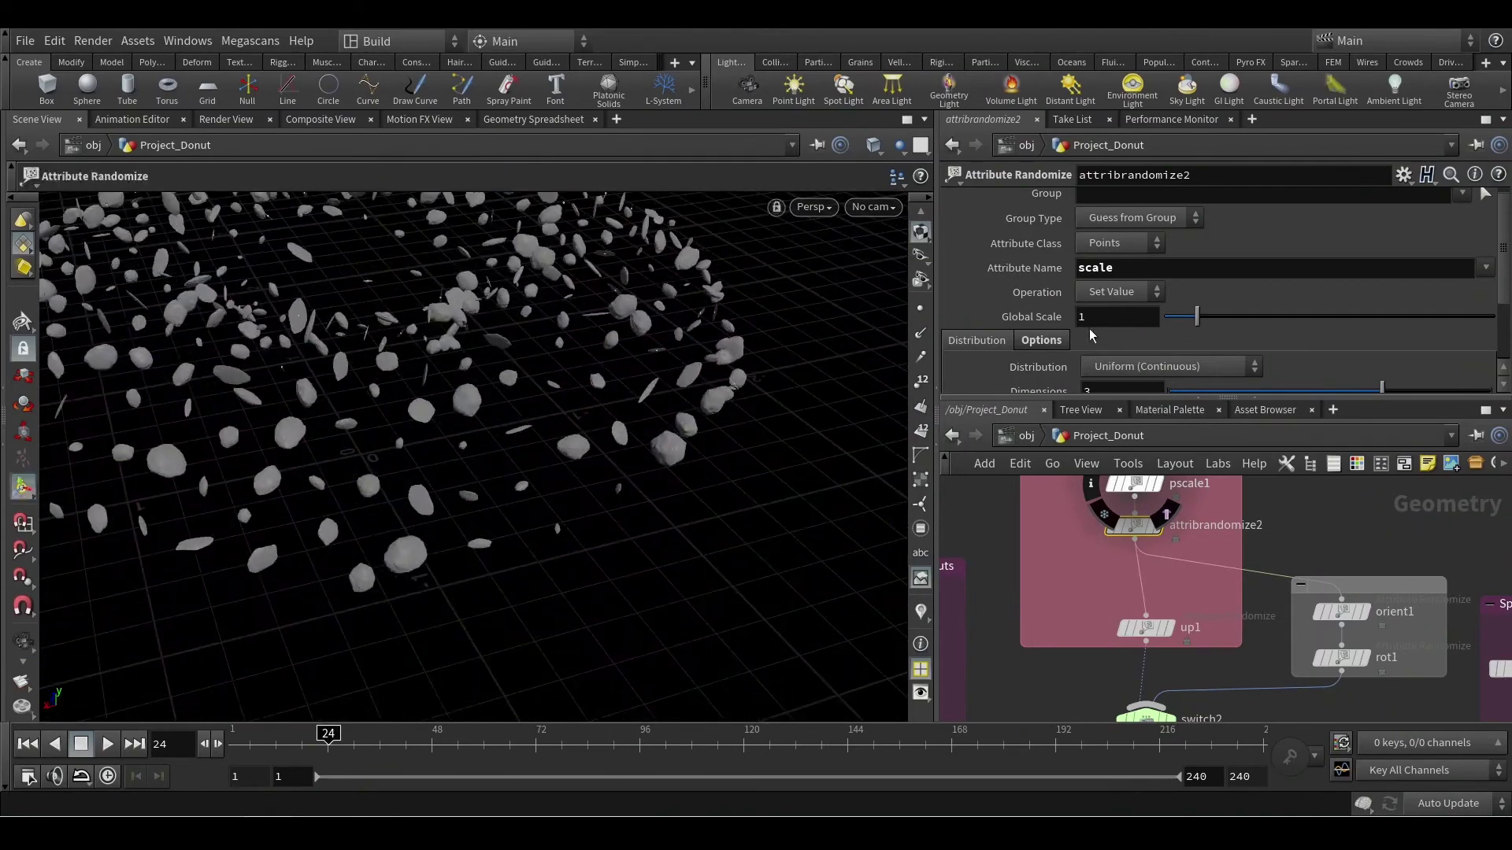
# Step: Try a Min Value of -1 for the first dimension of attribrandomize2, and undo it
pyautogui.scroll(-3, 1231, 310)
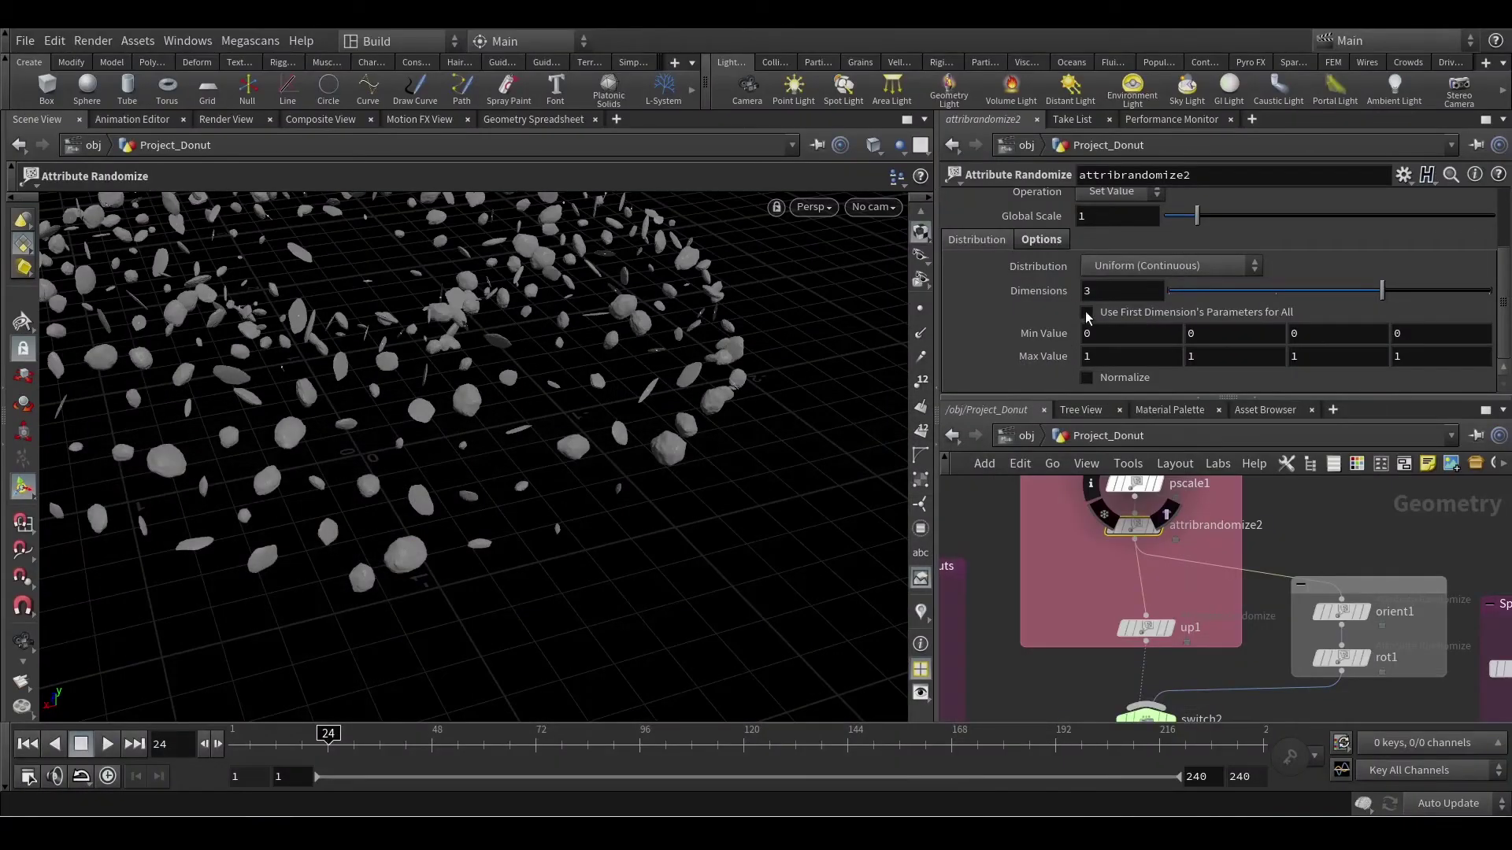
pyautogui.click(1102, 339)
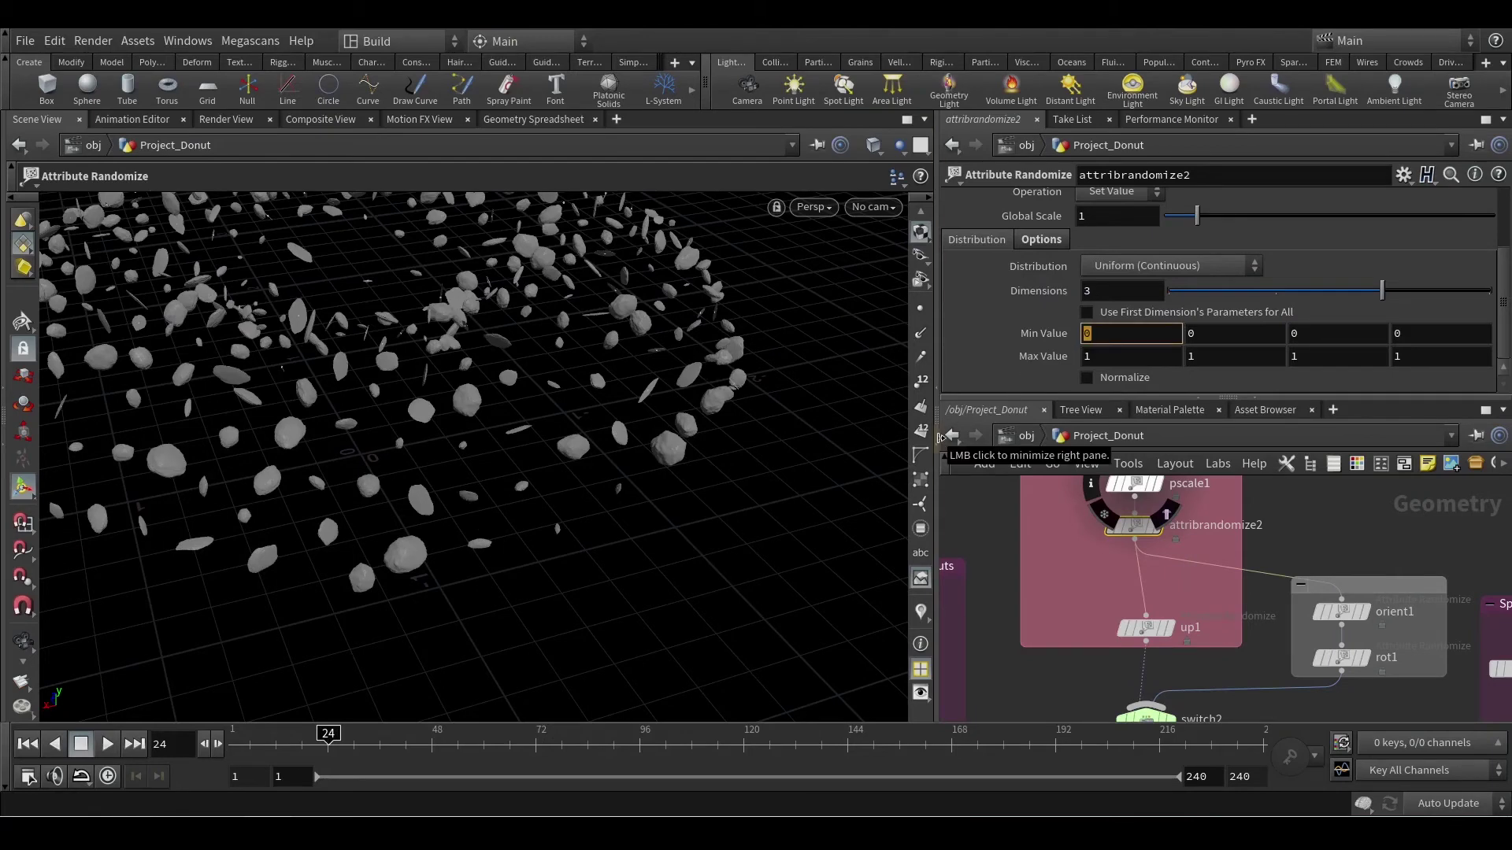
pyautogui.write('-1')
pyautogui.press('Return')
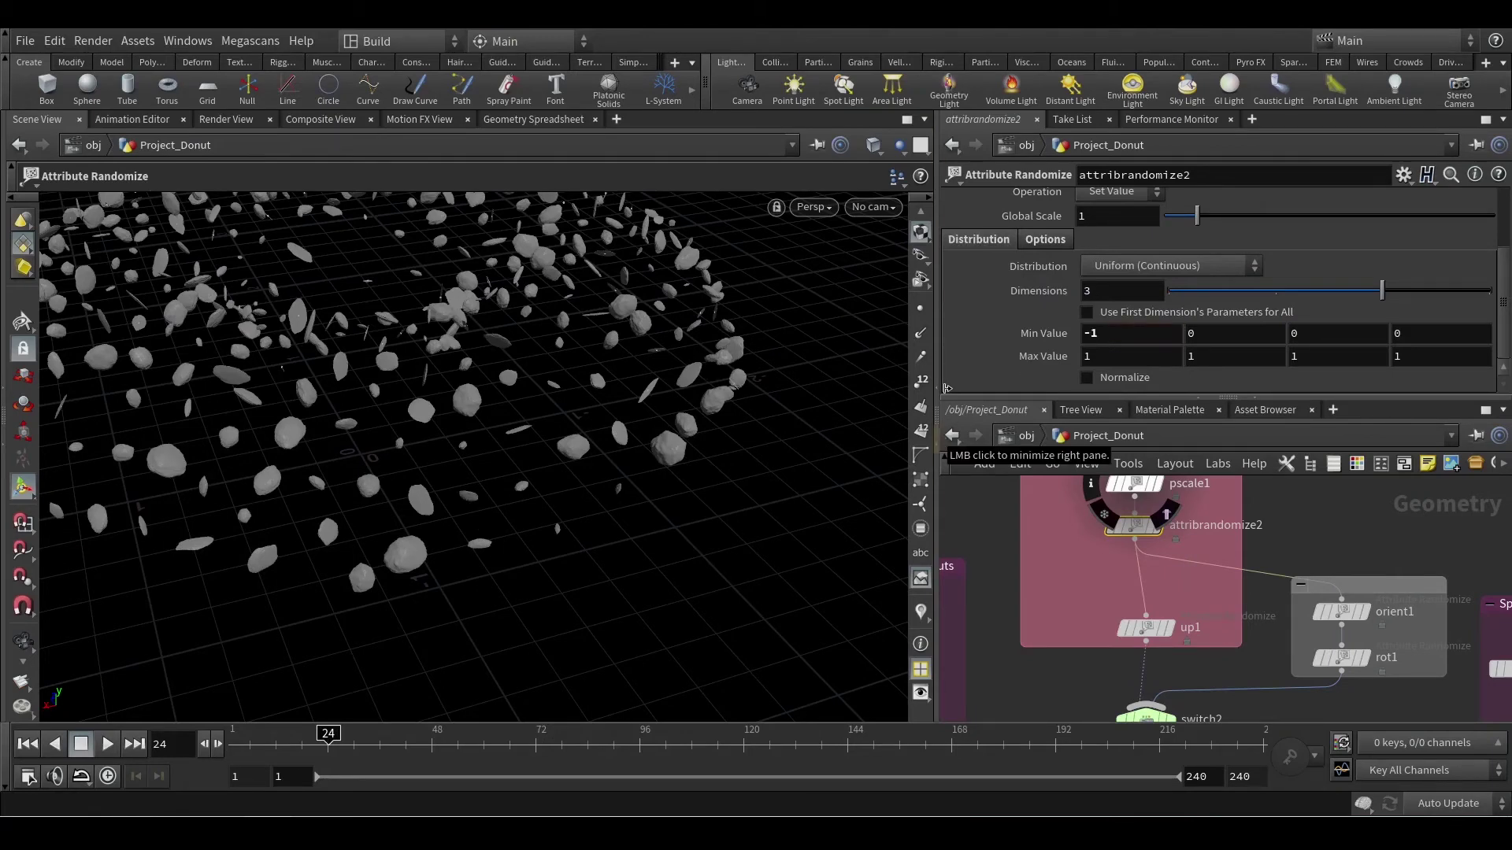
pyautogui.hotkey('ctrl', 'z')
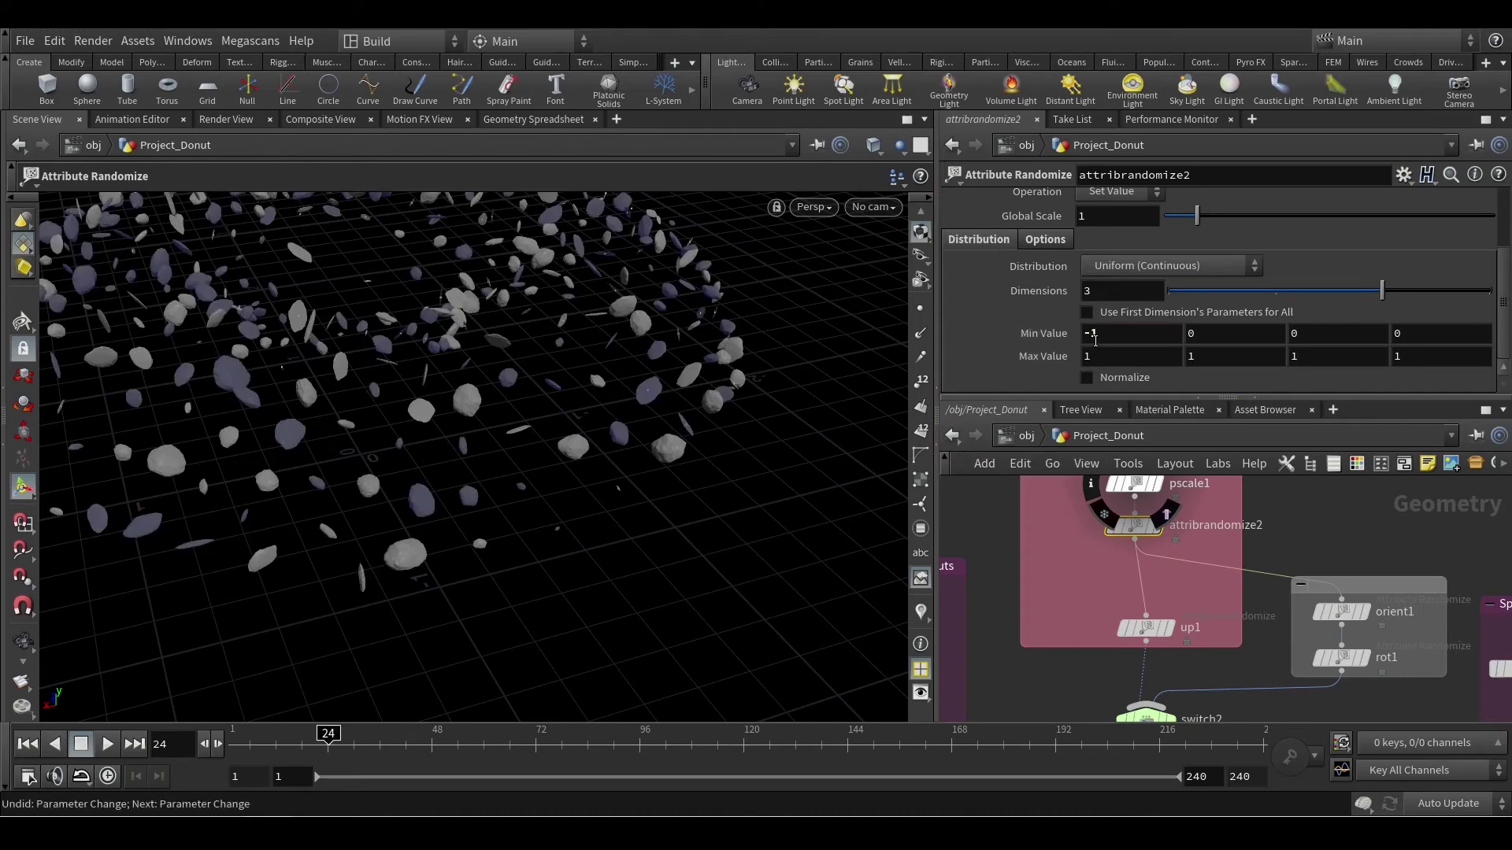
pyautogui.hotkey('ctrl', 'z')
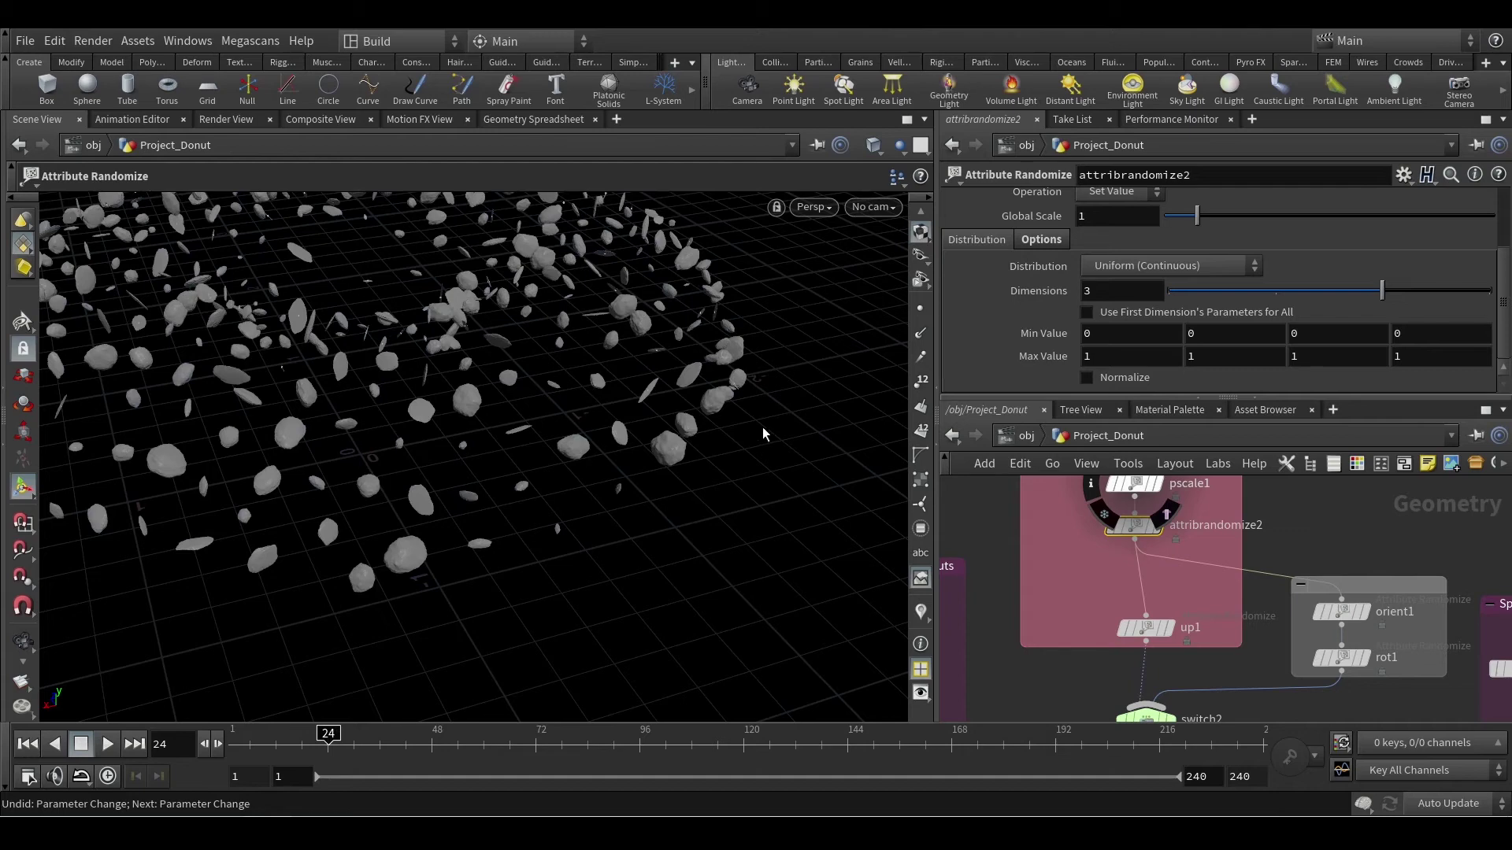
# Step: Set the first three Min Values of attribrandomize2 to 0.3, 0.4 and 0.5
pyautogui.press('Escape')
pyautogui.scroll(5, 574, 437)
pyautogui.scroll(-4, 567, 436)
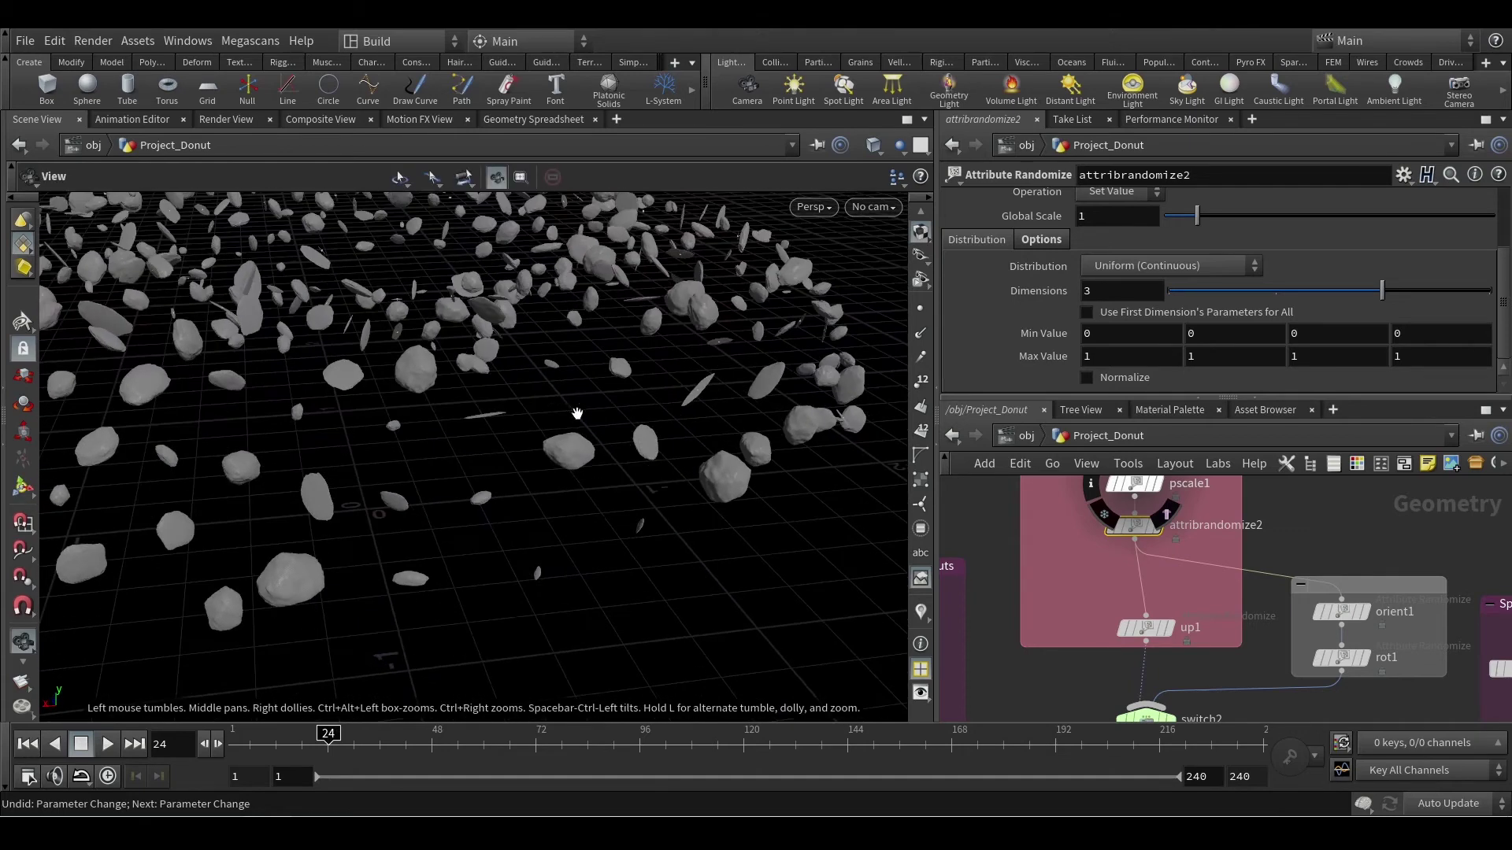
pyautogui.press('Return')
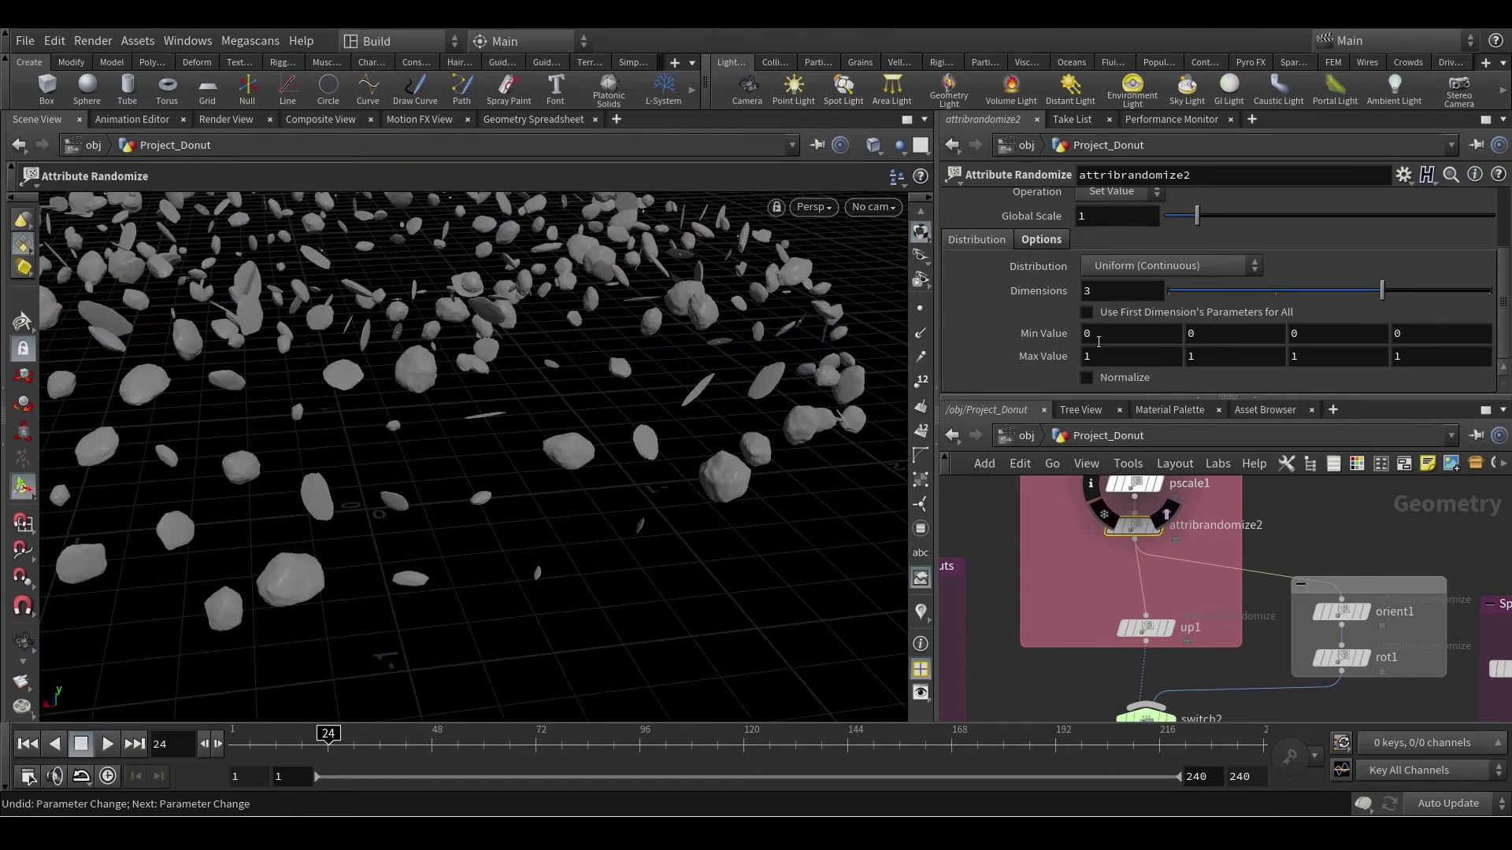
pyautogui.click(1100, 335)
pyautogui.press('Return')
pyautogui.click(1201, 338)
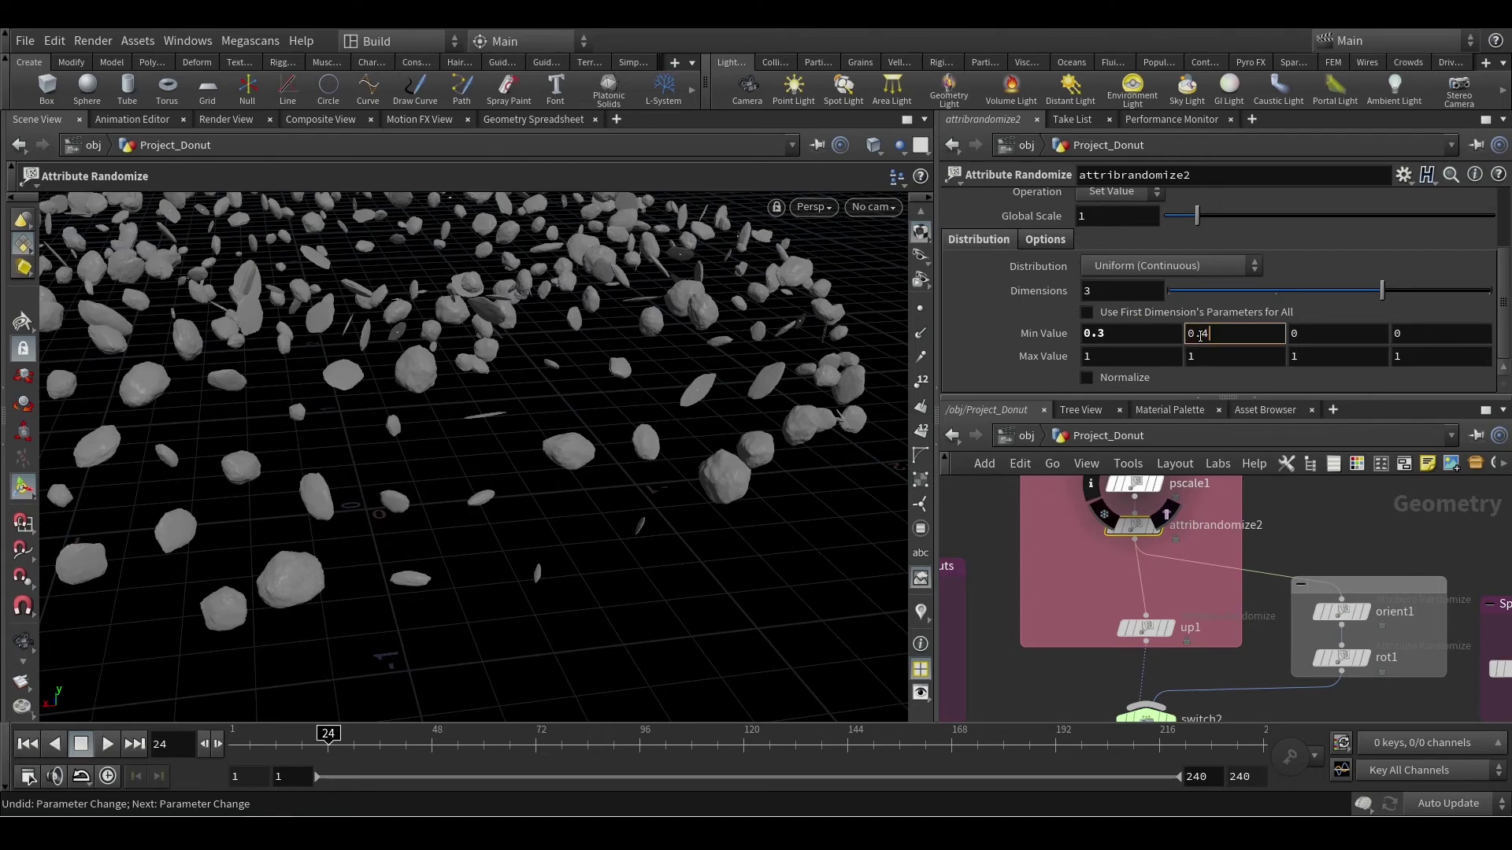
pyautogui.press('Return')
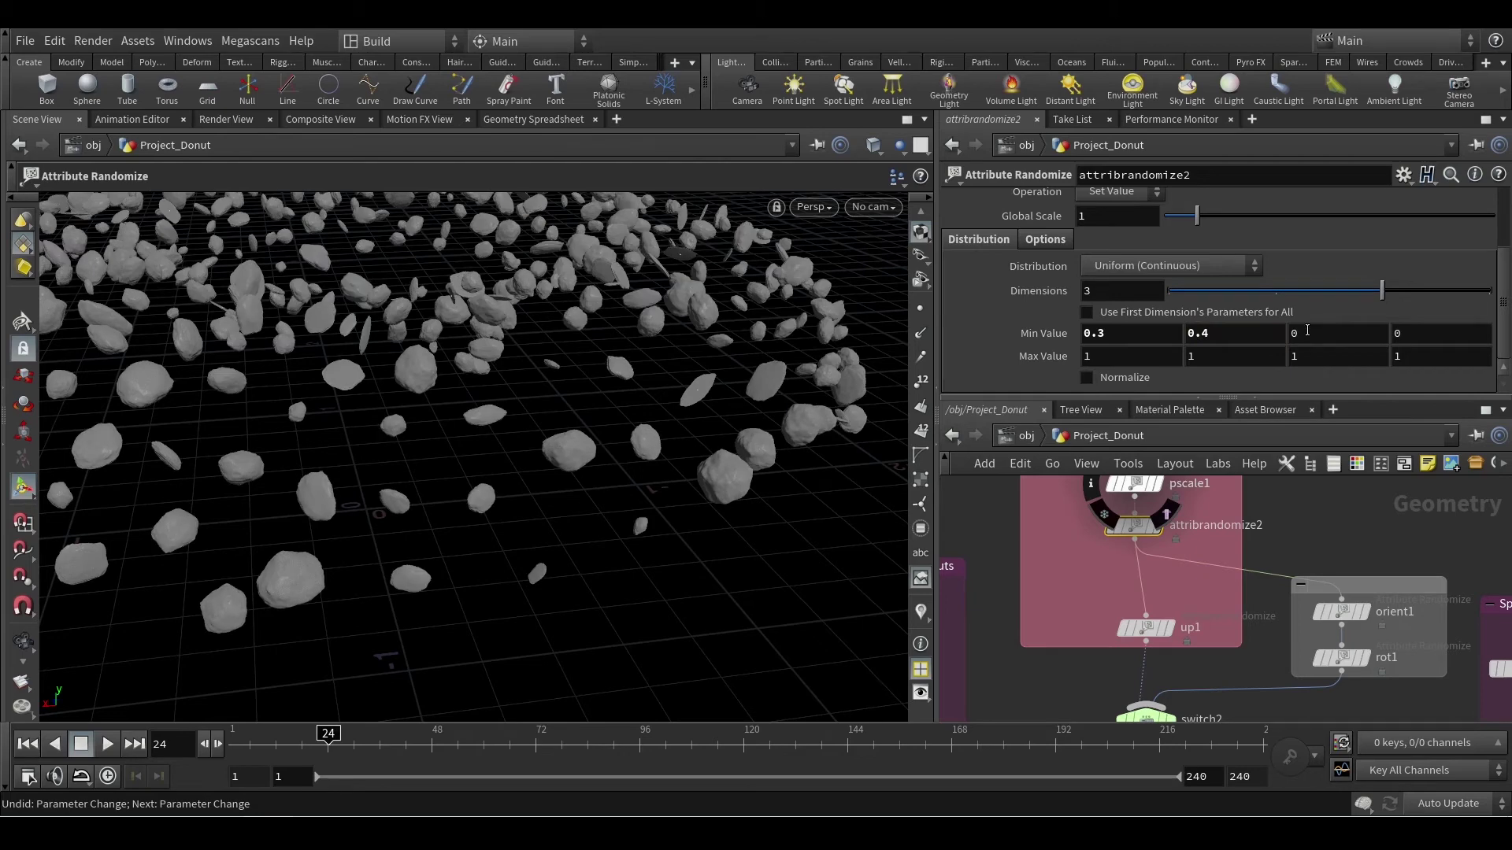
pyautogui.click(1310, 331)
pyautogui.press('Return')
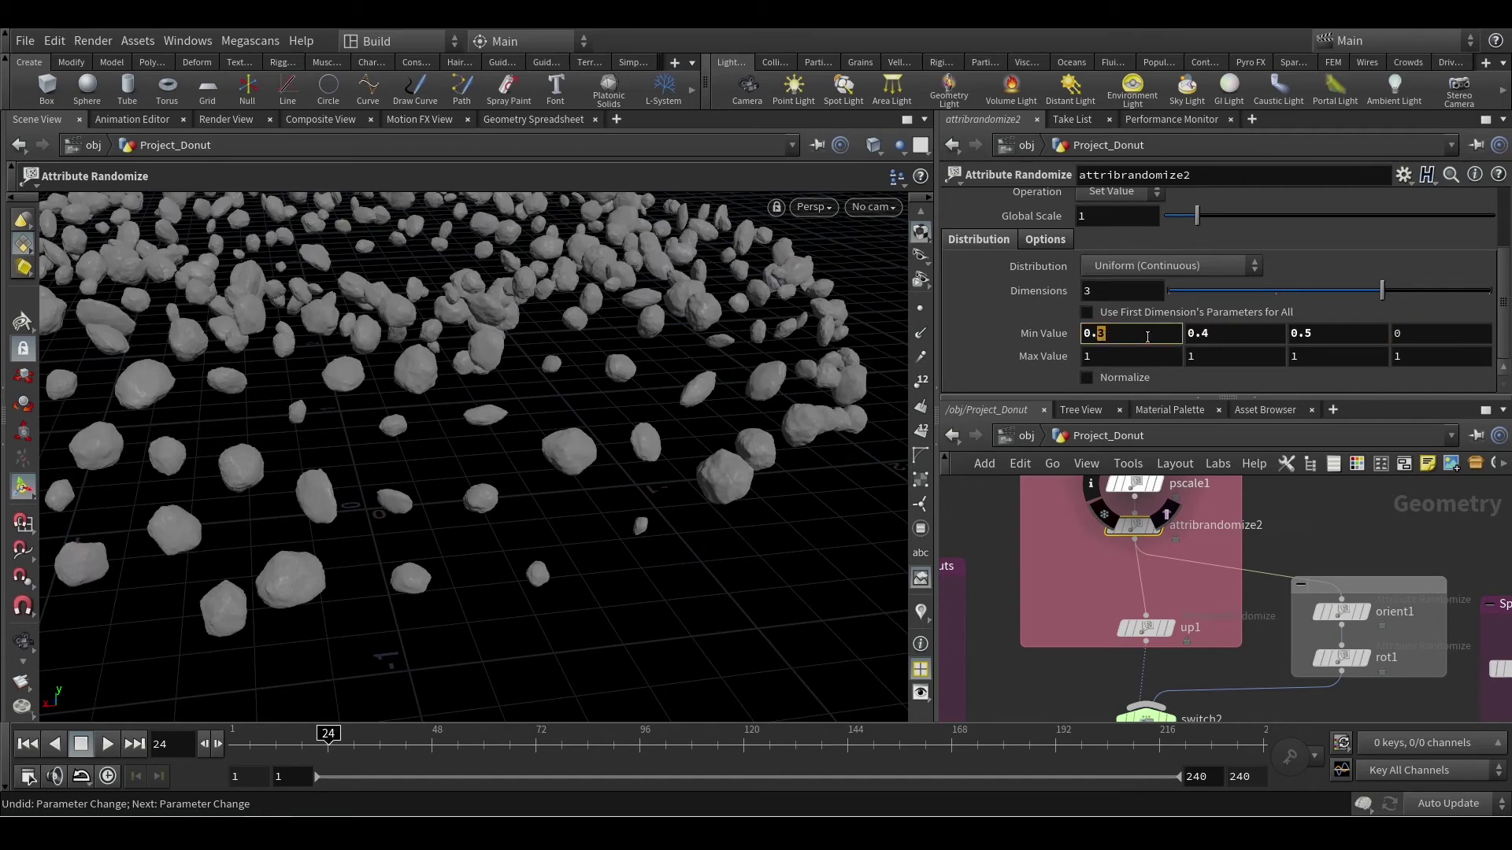
# Step: Set the first and second Min Values of attribrandomize2 to 0.5
pyautogui.click(1225, 337)
pyautogui.press('BackSpace')
pyautogui.write('5')
pyautogui.press('Return')
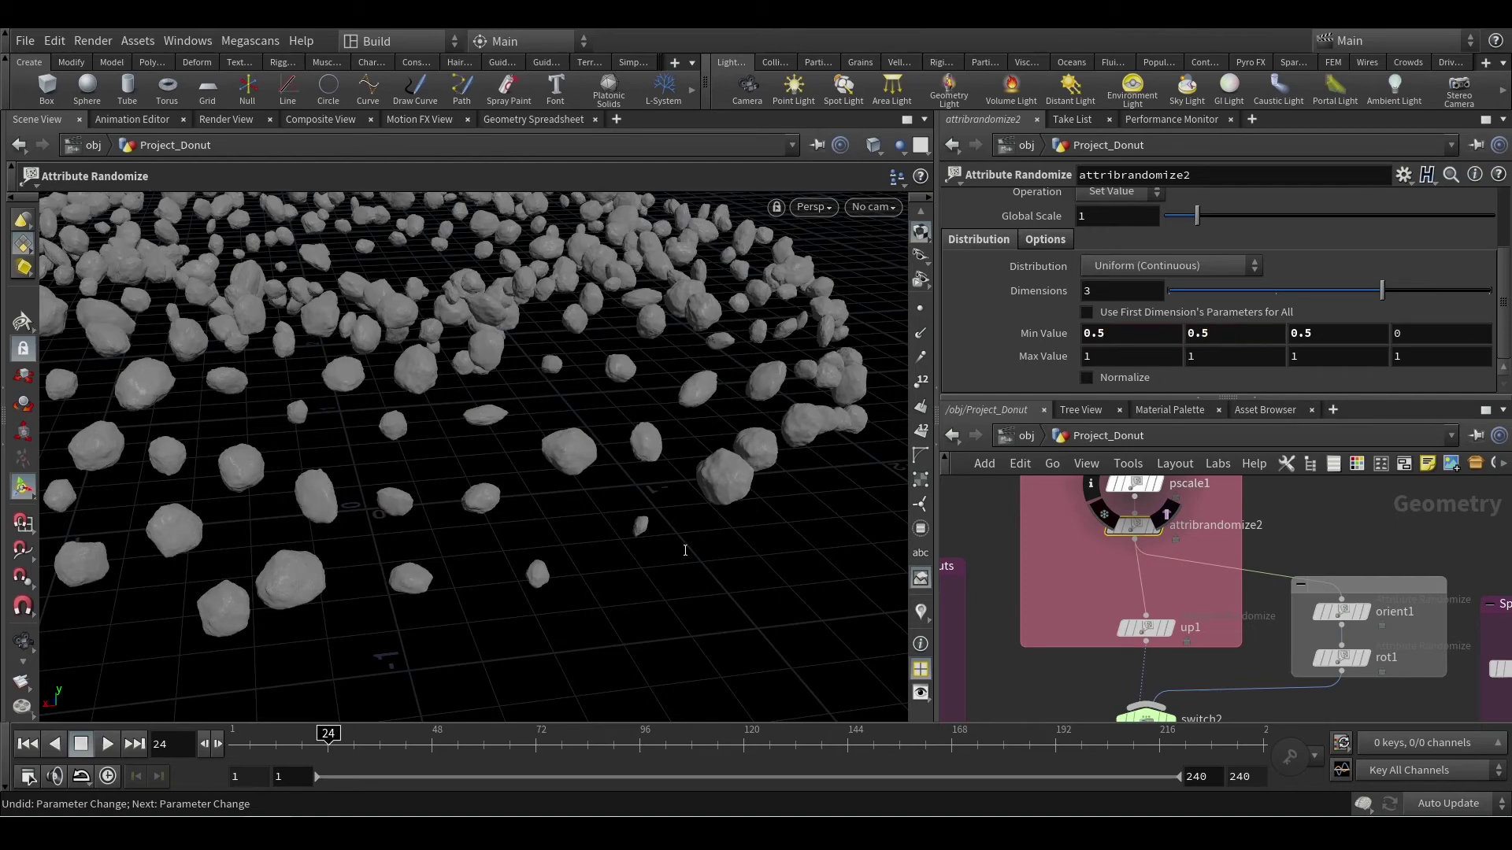
# Step: Compare the nuts across the whole donut with the up1 and rot1 inputs of switch2 selected in turn
pyautogui.scroll(-3, 621, 473)
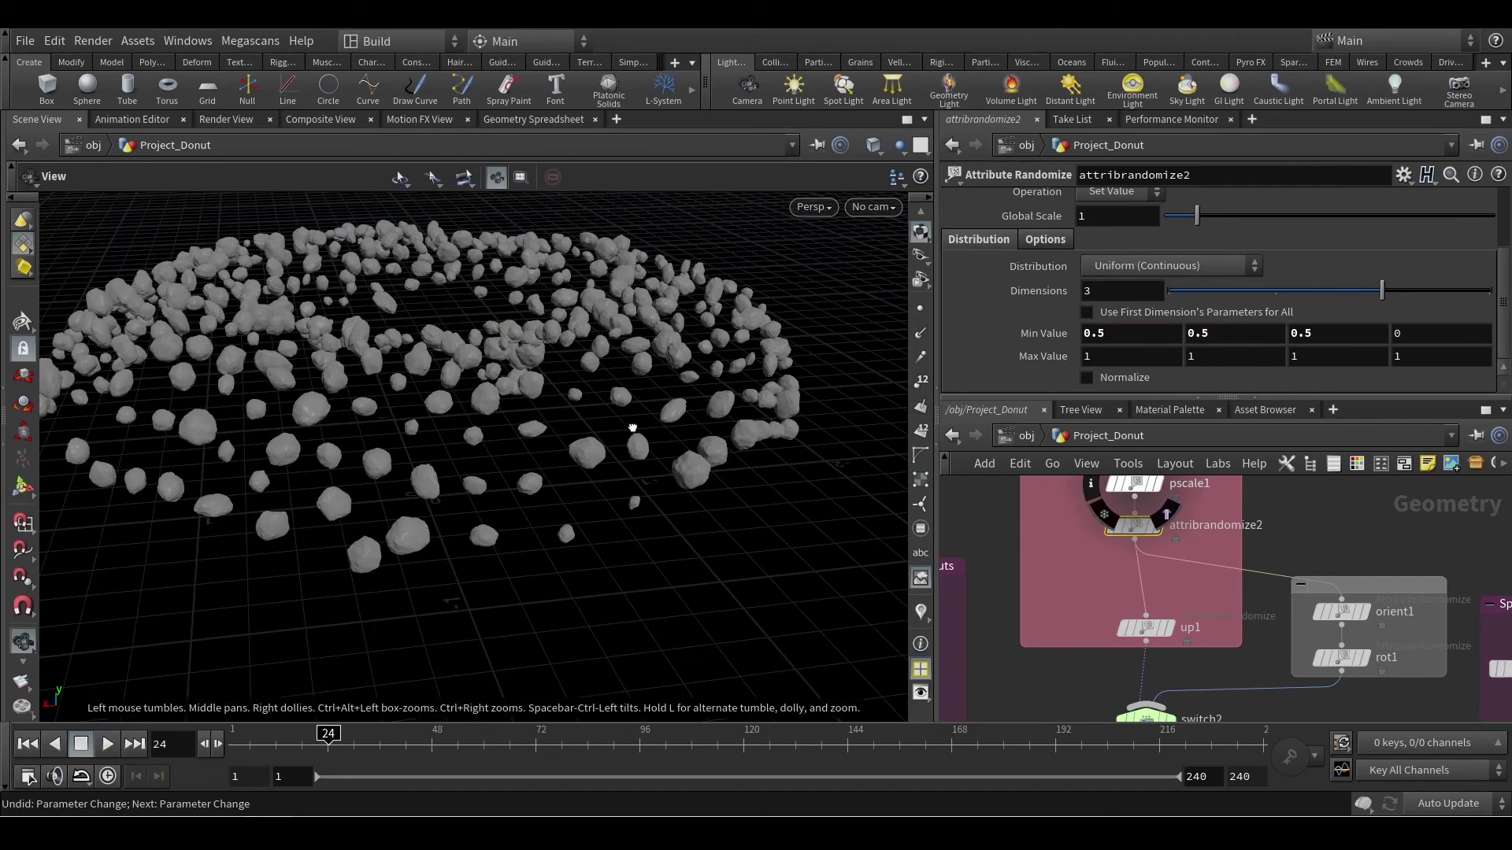
pyautogui.keyDown('alt'); pyautogui.moveTo(635, 429); pyautogui.dragTo(748, 475); pyautogui.keyUp('alt')
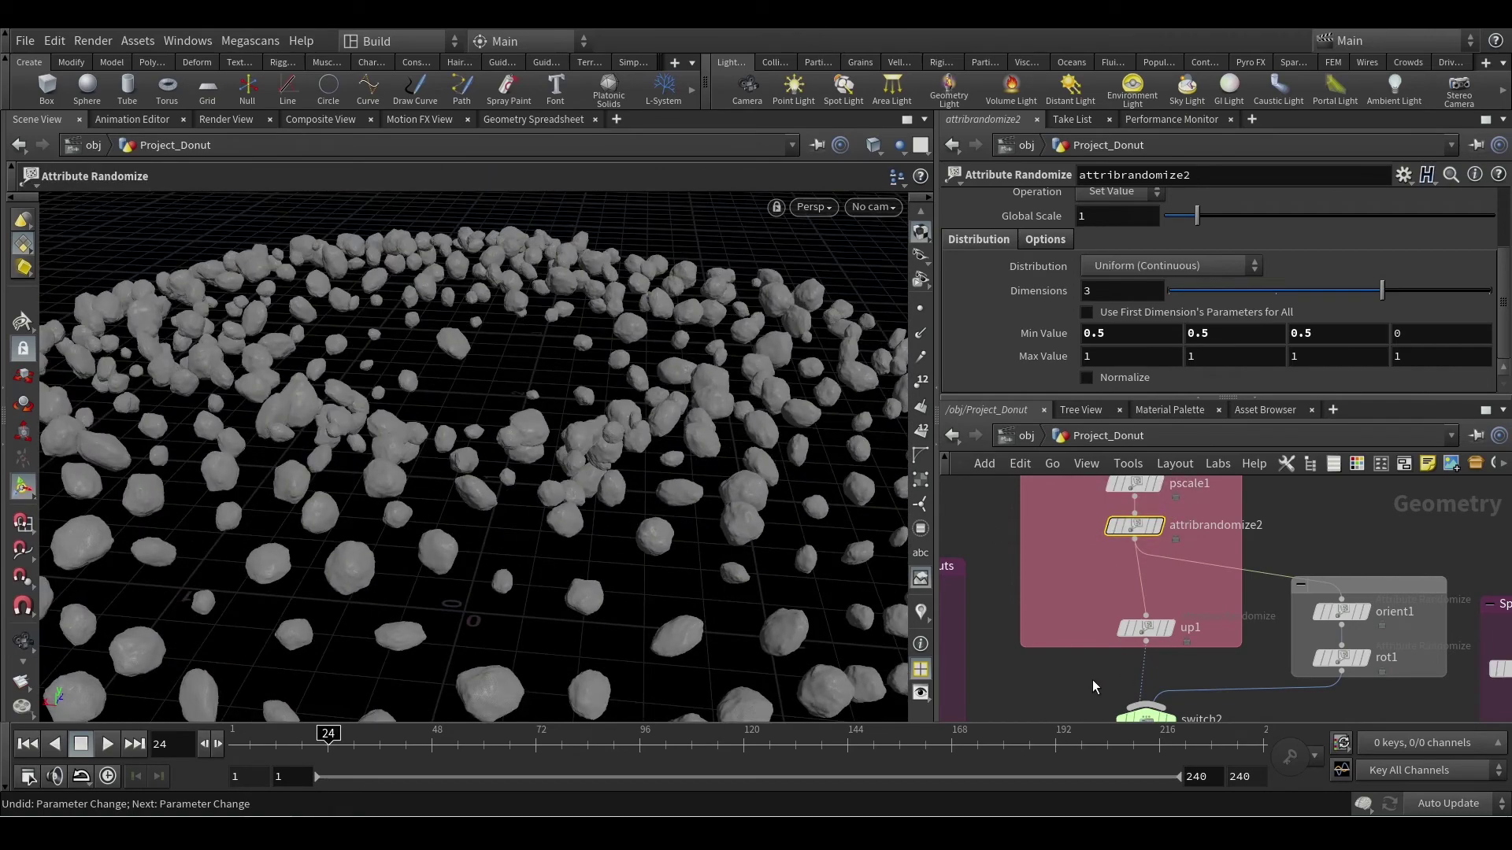
pyautogui.moveTo(715, 526); pyautogui.dragTo(687, 472, button='right')
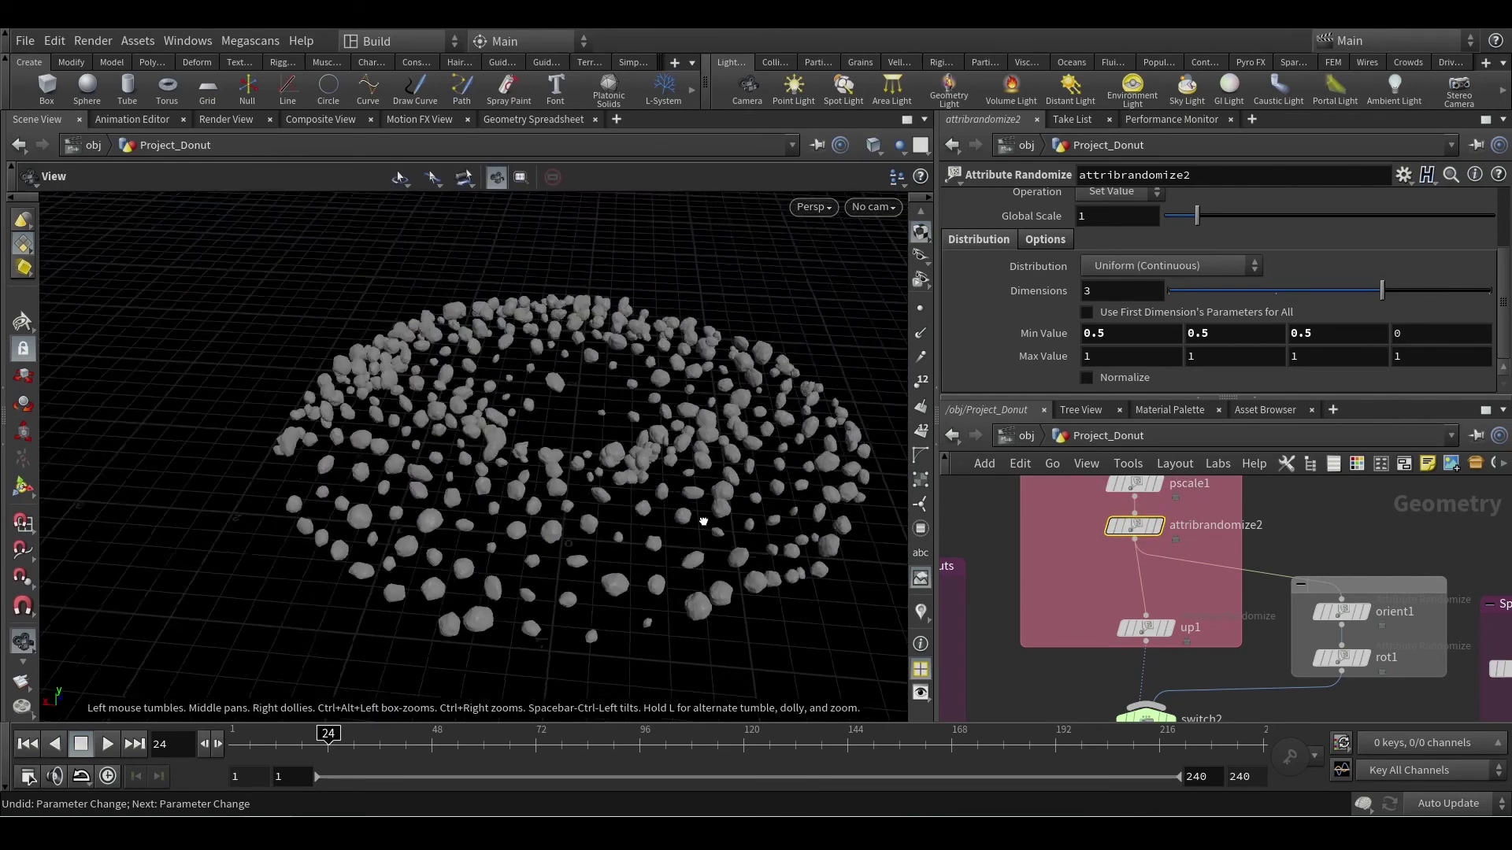
pyautogui.moveTo(686, 472); pyautogui.dragTo(706, 543)
pyautogui.moveTo(705, 543); pyautogui.dragTo(1046, 547, button='right')
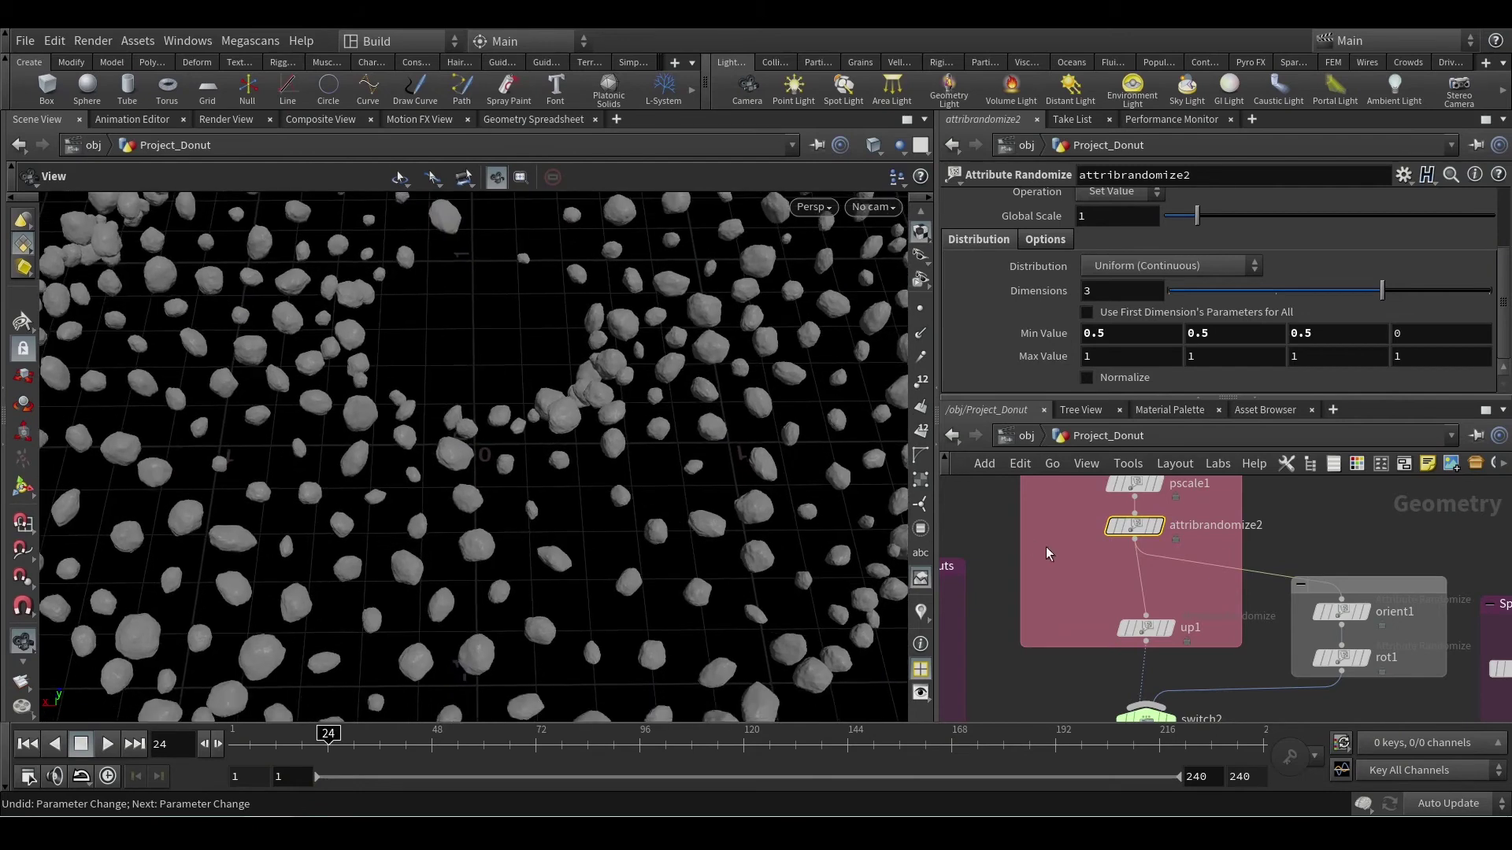
pyautogui.click(1146, 713)
pyautogui.moveTo(1160, 650); pyautogui.dragTo(1160, 593, button='middle')
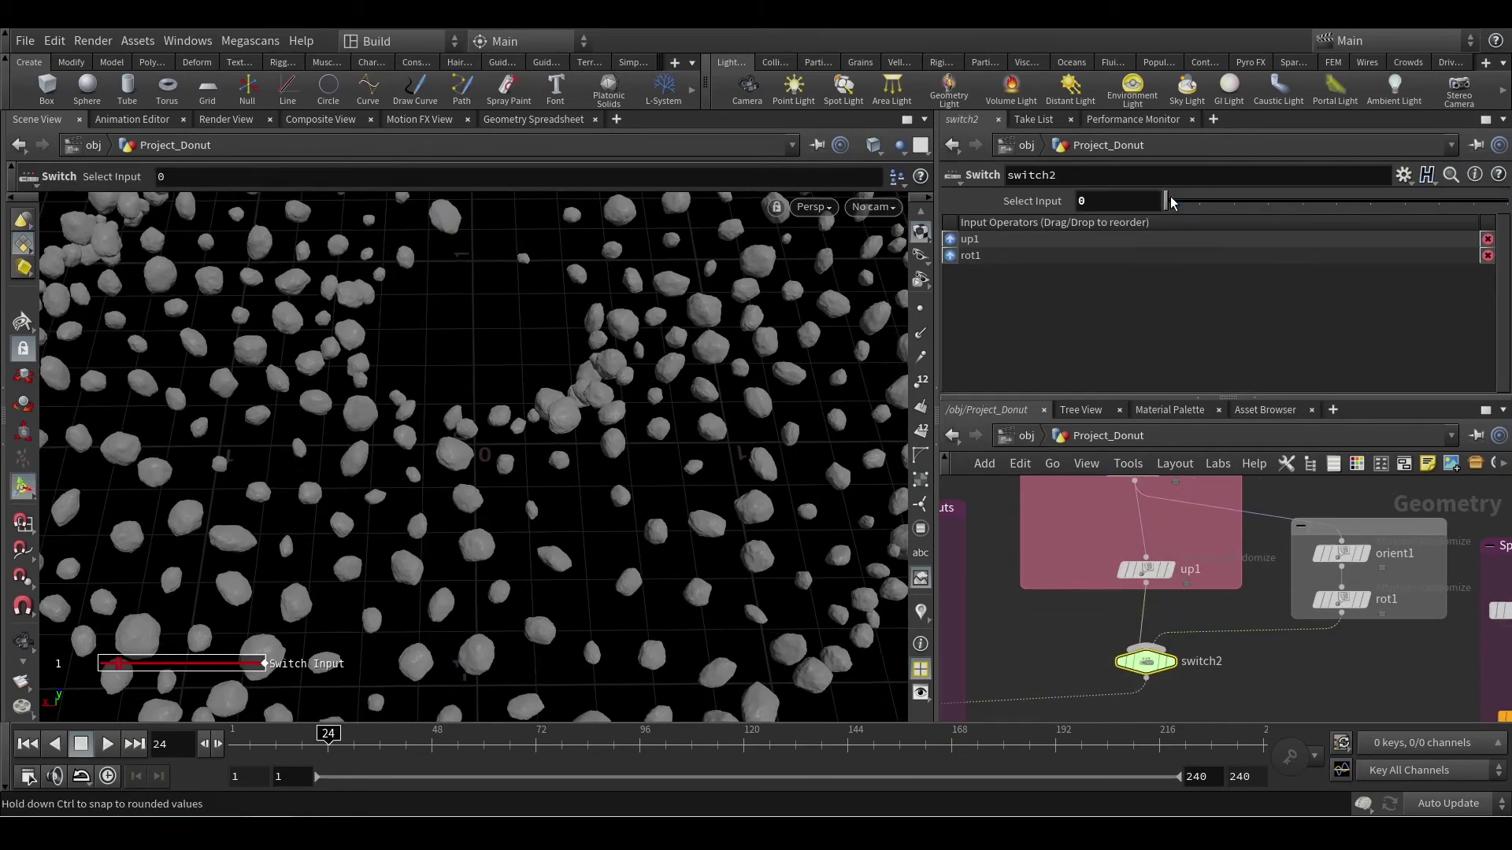
pyautogui.press('Escape')
pyautogui.moveTo(687, 531); pyautogui.dragTo(659, 544)
pyautogui.scroll(-5, 659, 462)
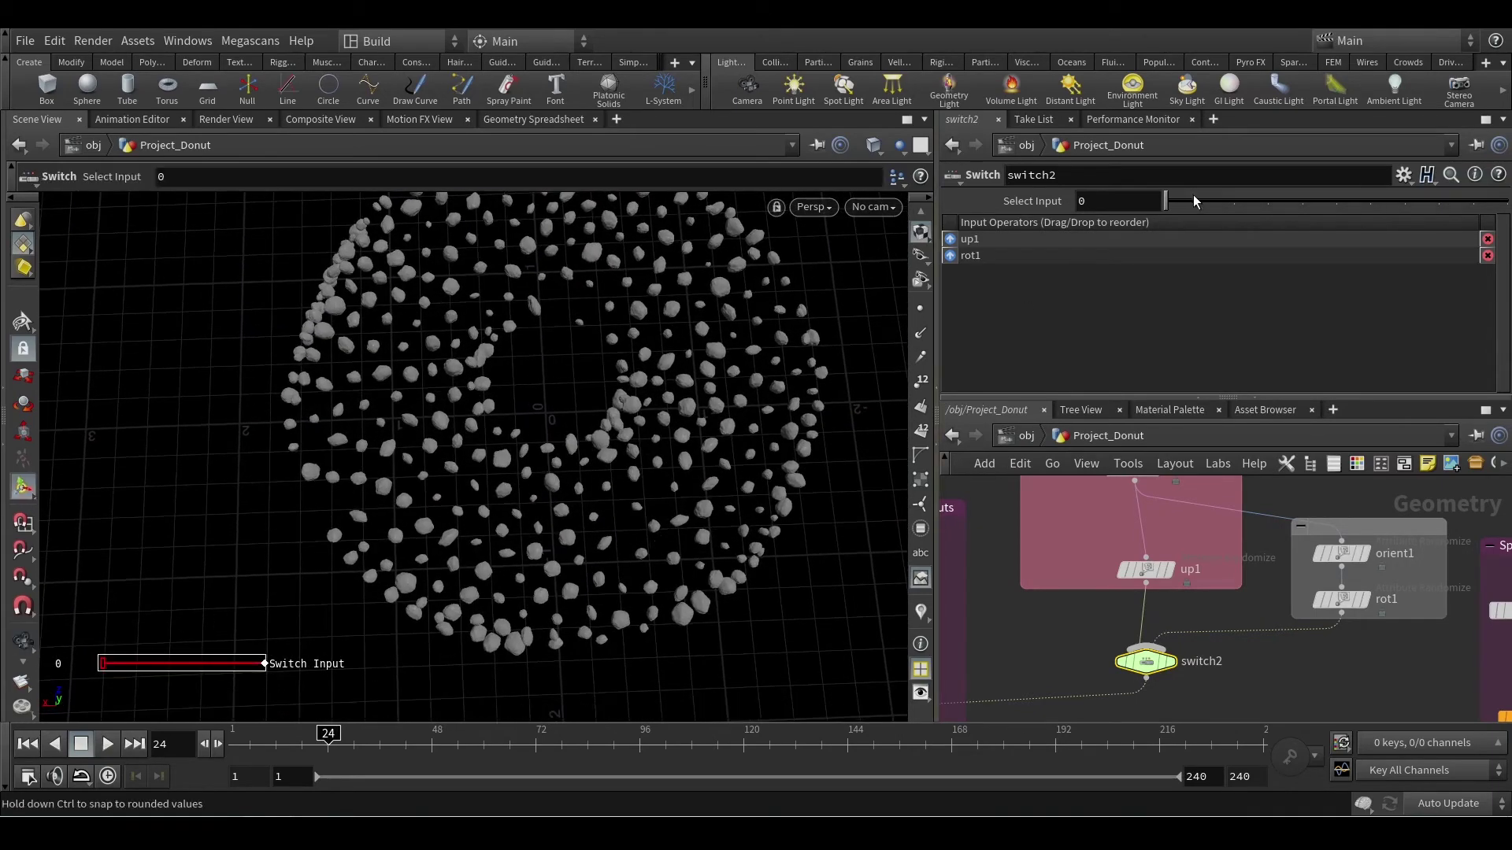
# Step: Set all four Min Values of rot1 to -1
pyautogui.click(1339, 602)
pyautogui.click(1101, 333)
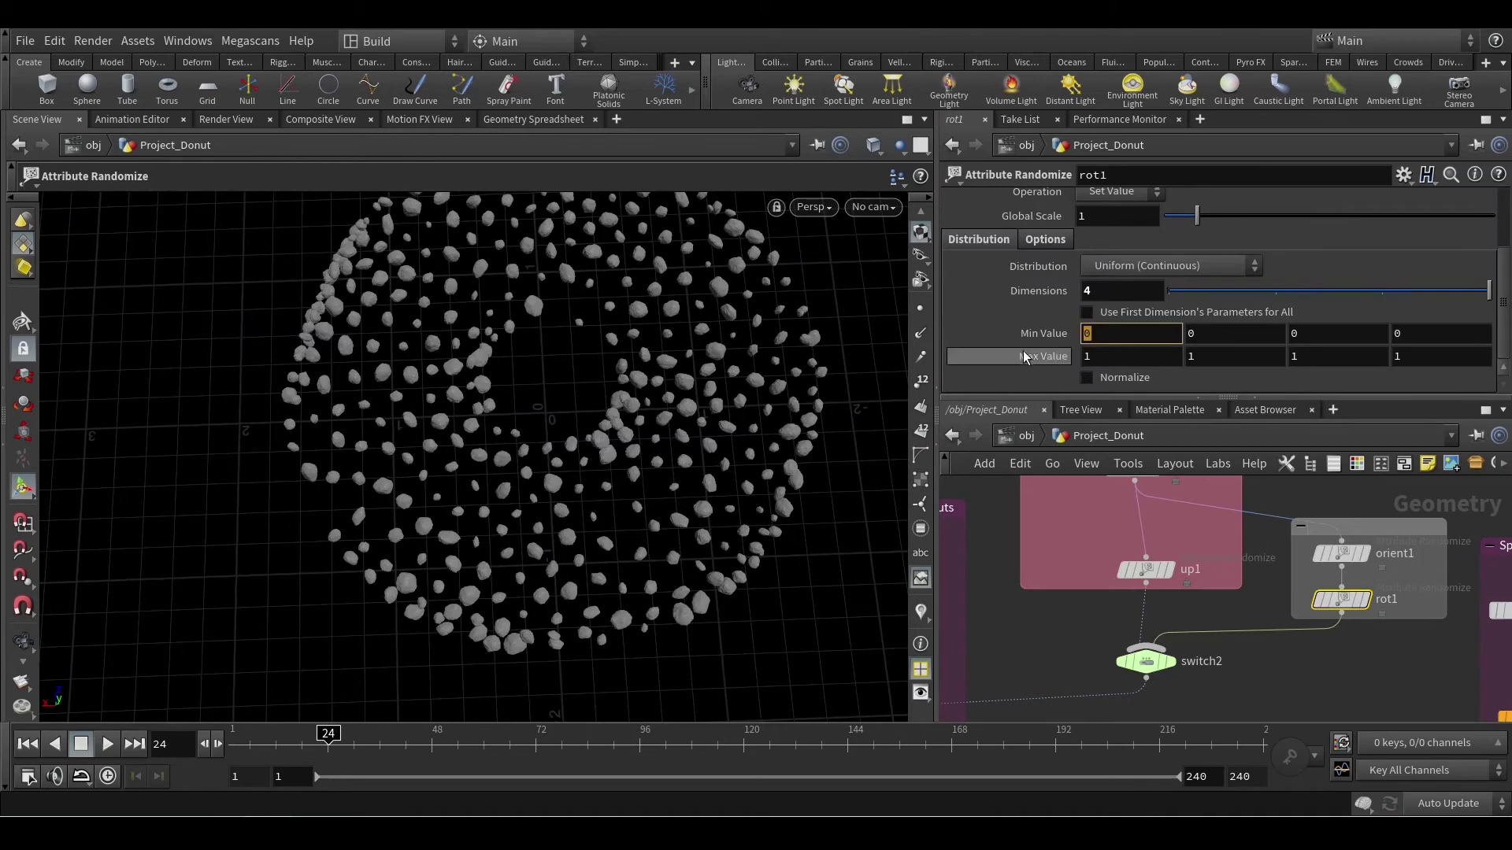
pyautogui.press('Return')
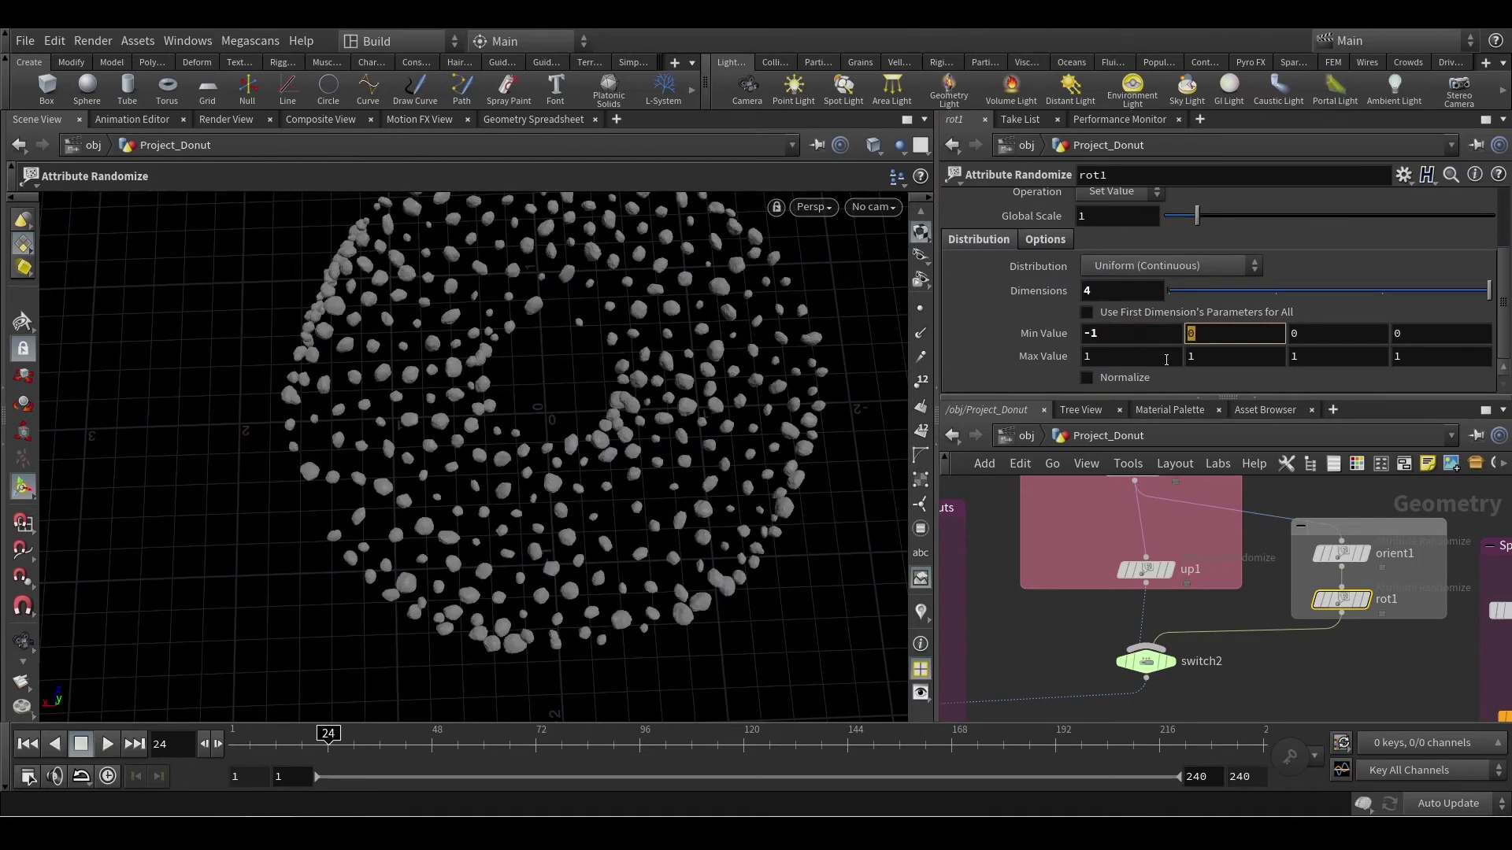
pyautogui.press('Return')
pyautogui.click(1301, 334)
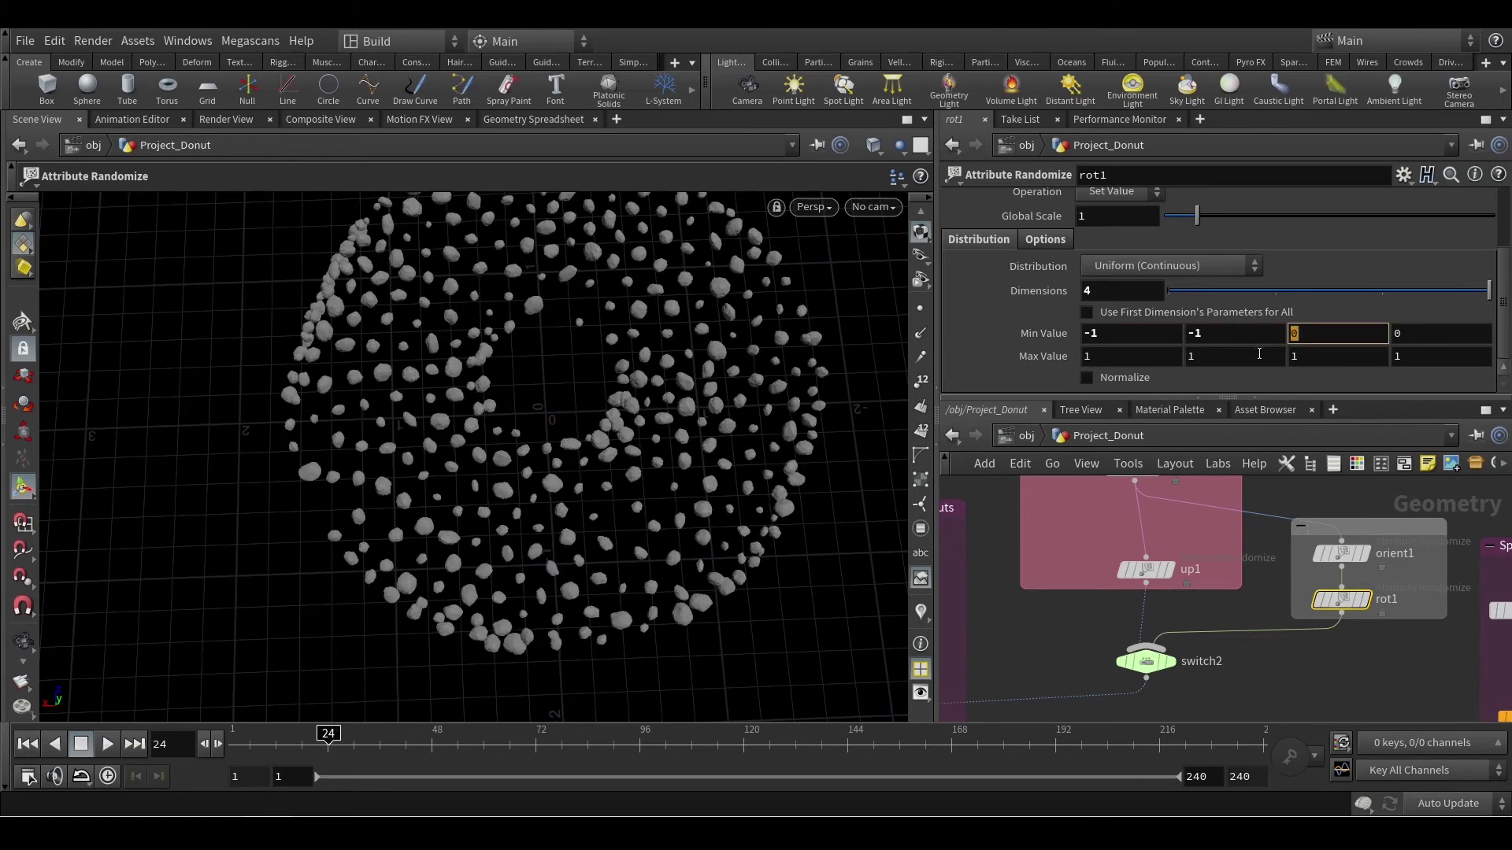
pyautogui.write('-1')
pyautogui.press('Return')
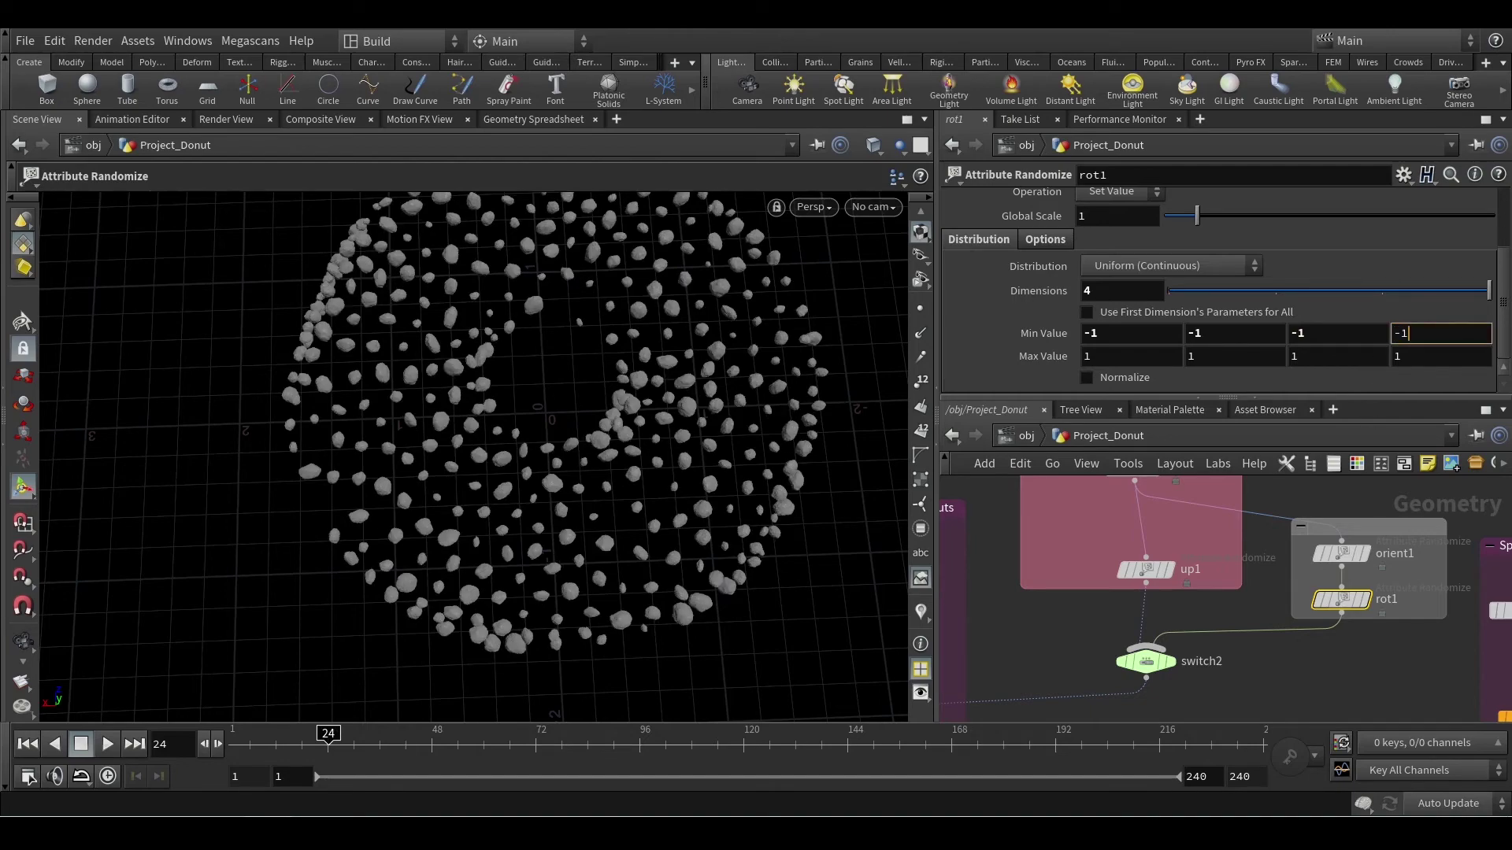
pyautogui.write('-1')
pyautogui.press('Return')
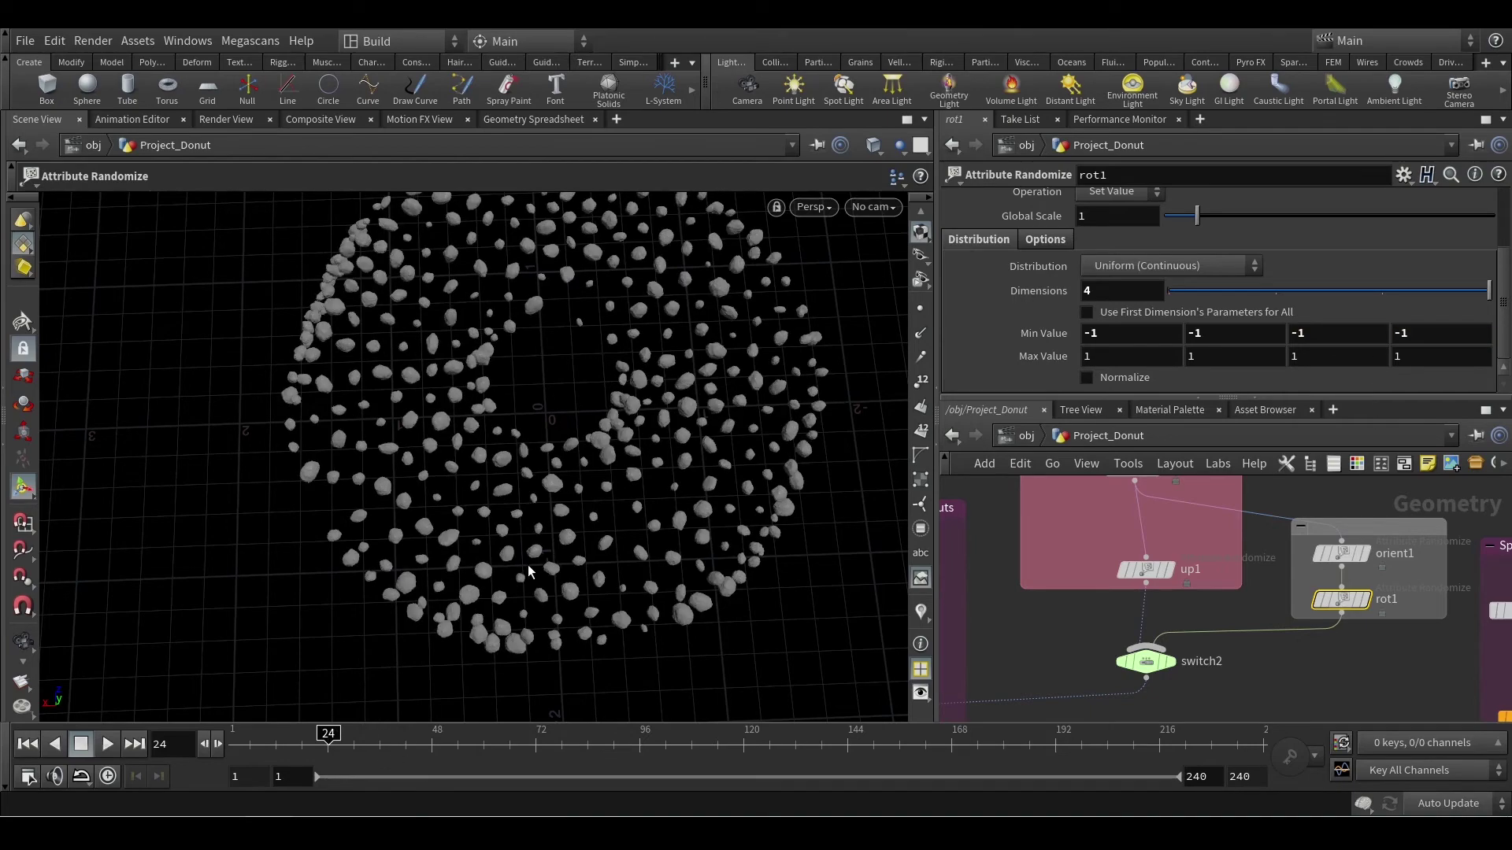
# Step: Set the Force Total Count of scatter2 to 1000
pyautogui.press('Escape')
pyautogui.moveTo(634, 457); pyautogui.dragTo(638, 324)
pyautogui.scroll(5, 635, 496)
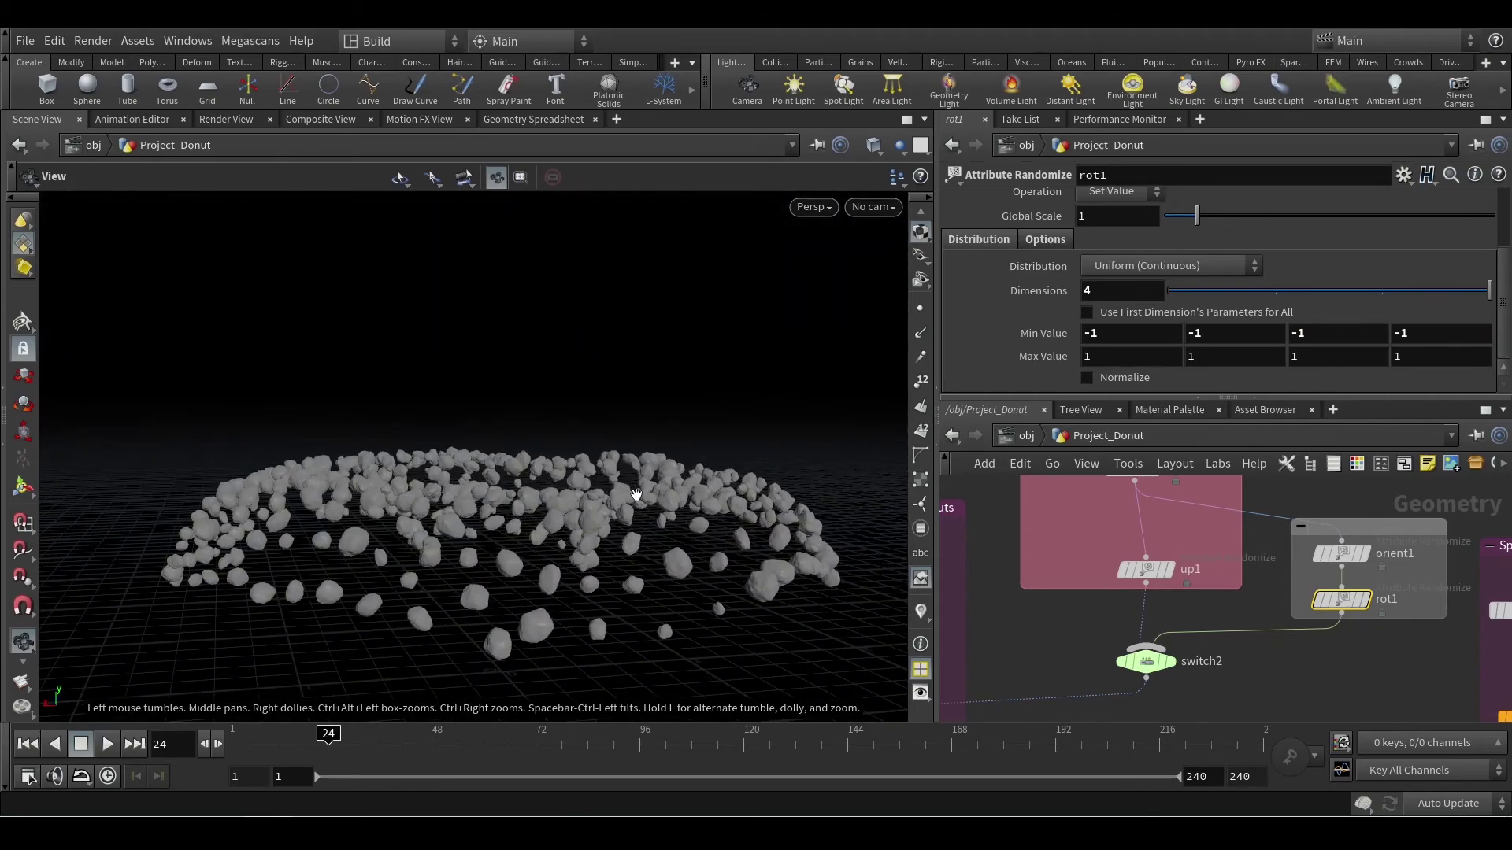
pyautogui.moveTo(622, 512); pyautogui.dragTo(539, 541)
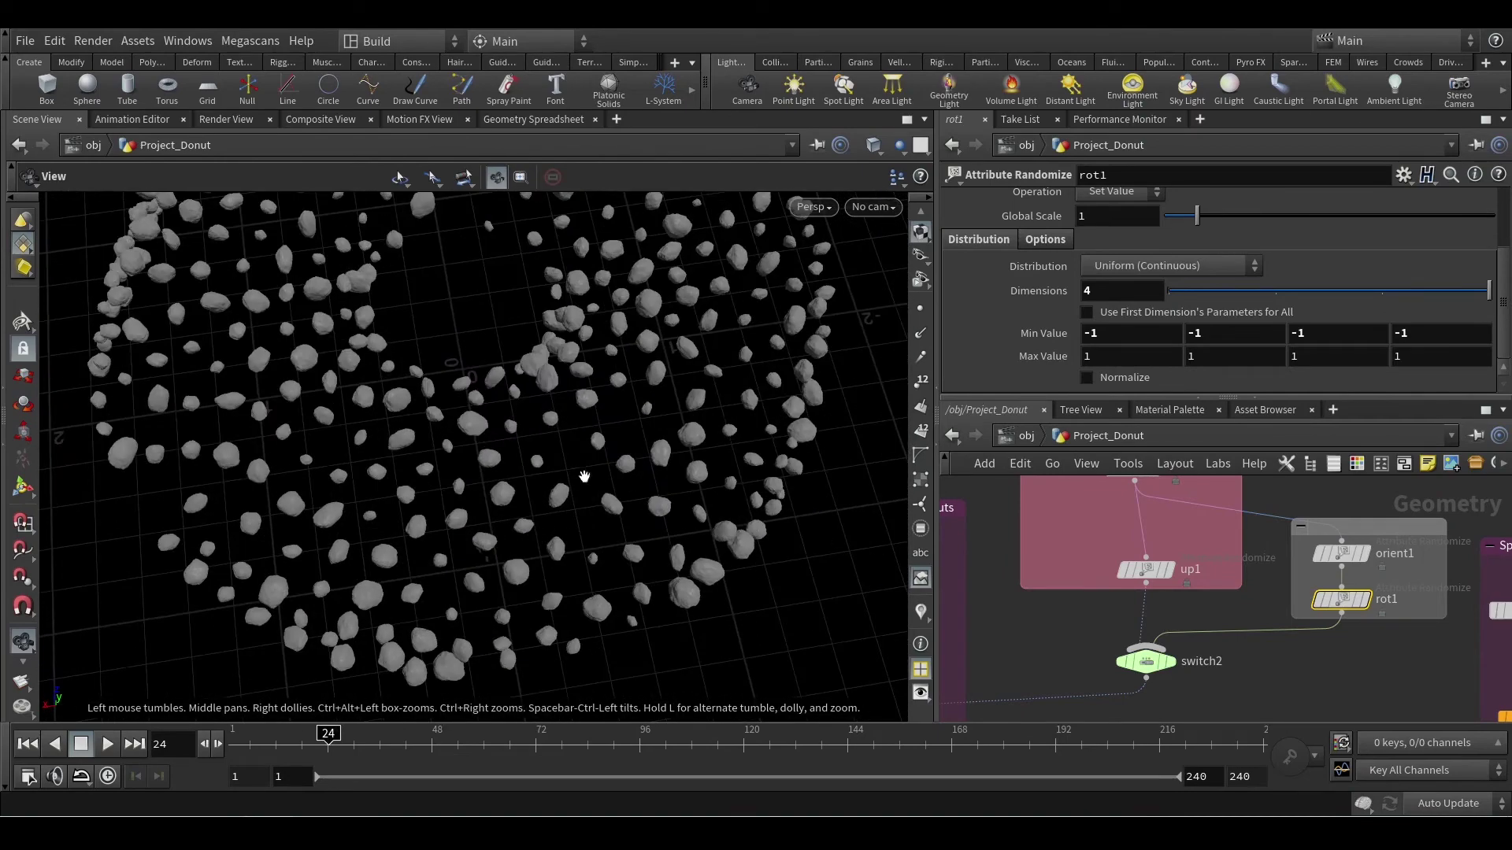
pyautogui.scroll(-2, 594, 456)
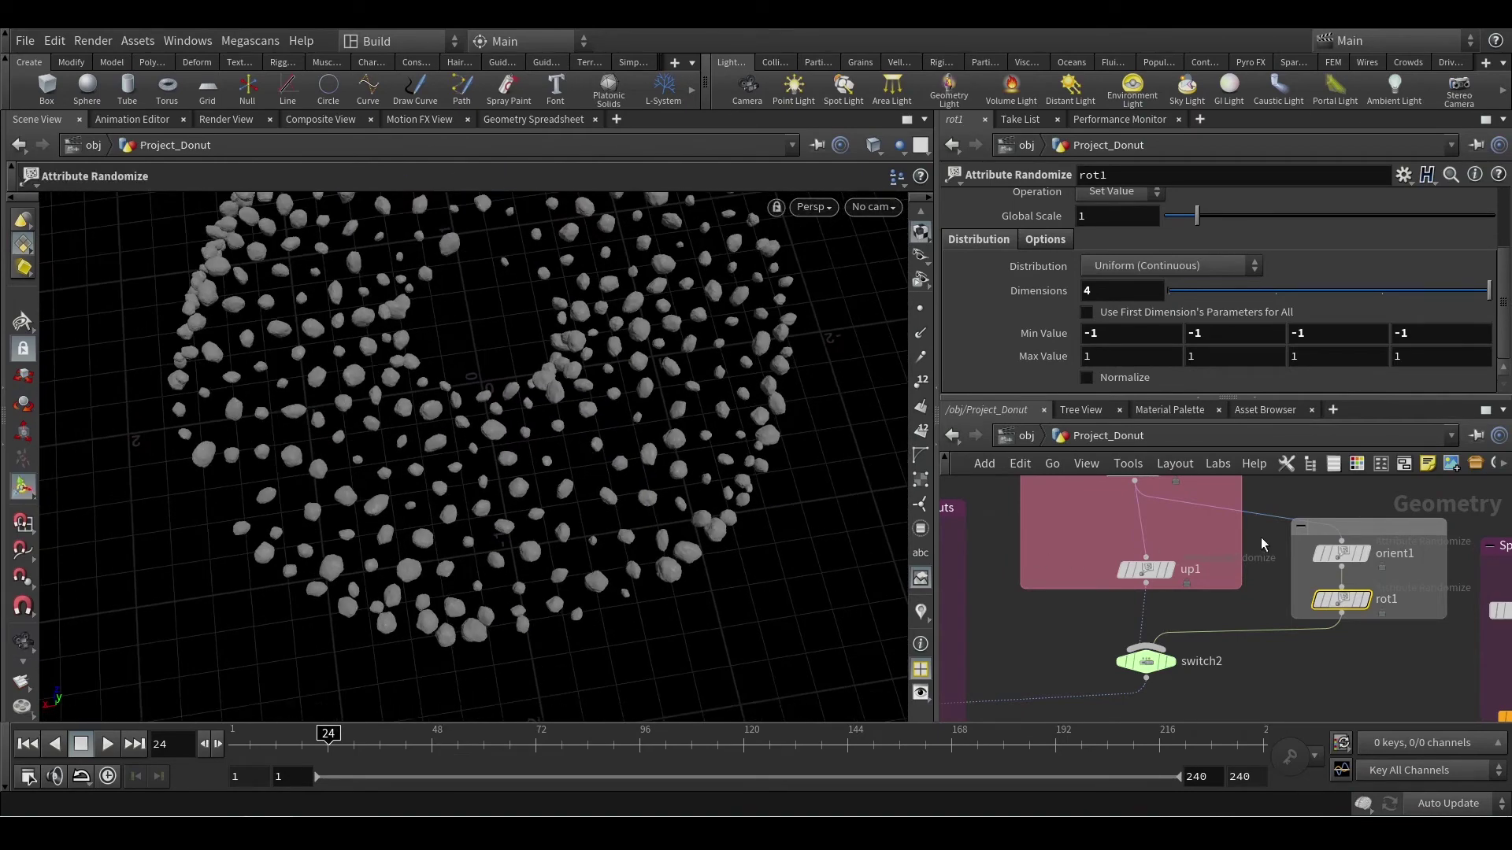
pyautogui.scroll(4, 1260, 537)
pyautogui.click(1114, 559)
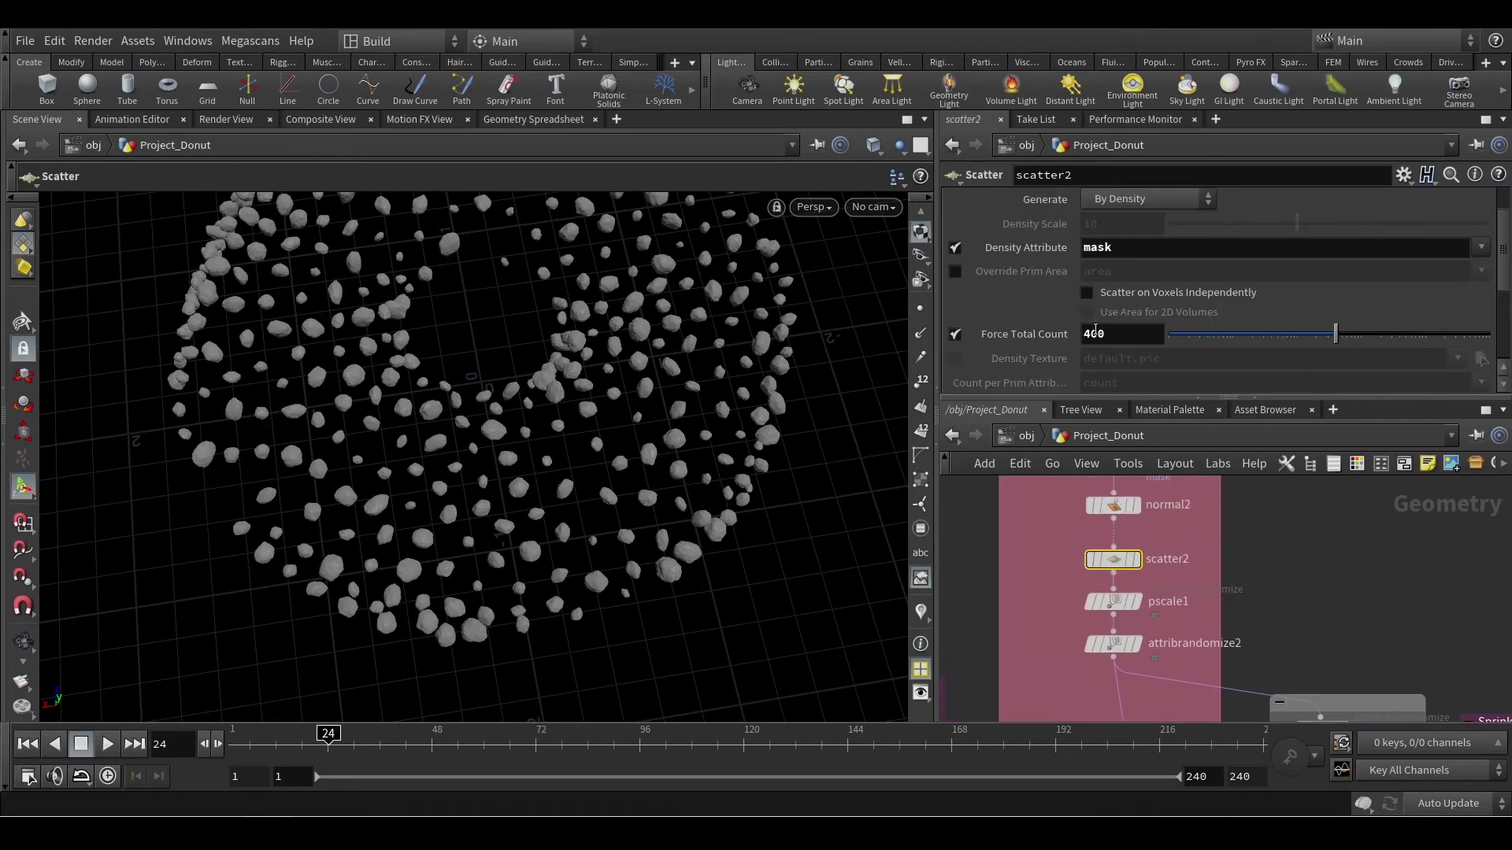
pyautogui.write('0')
pyautogui.press('Return')
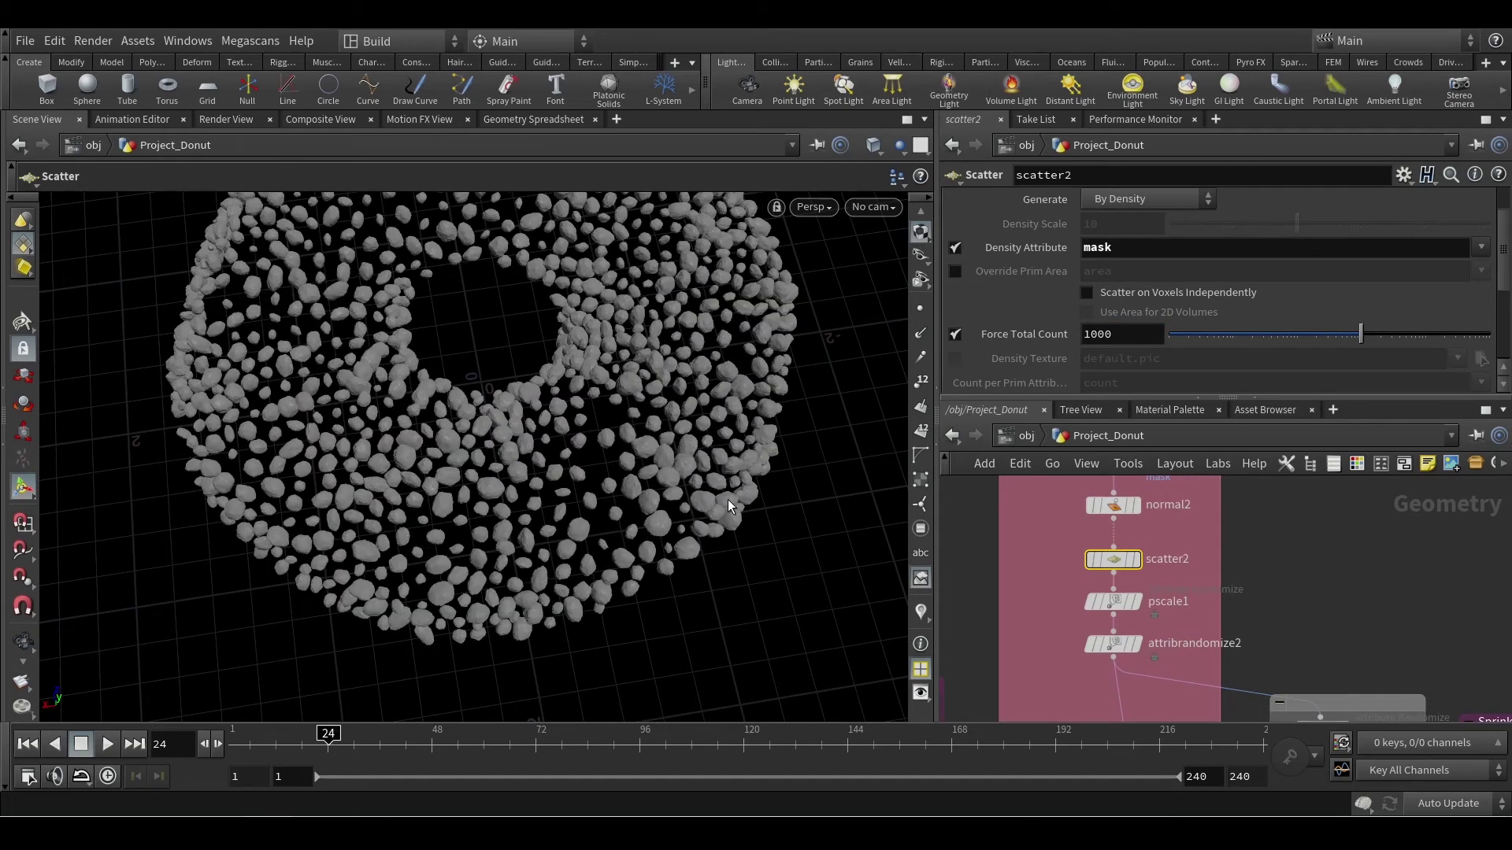
# Step: Template the merge1 node to show the glazed donut beneath the nuts and examine their coverage up close
pyautogui.press('Escape')
pyautogui.moveTo(728, 499); pyautogui.dragTo(770, 473)
pyautogui.scroll(-4, 1234, 600)
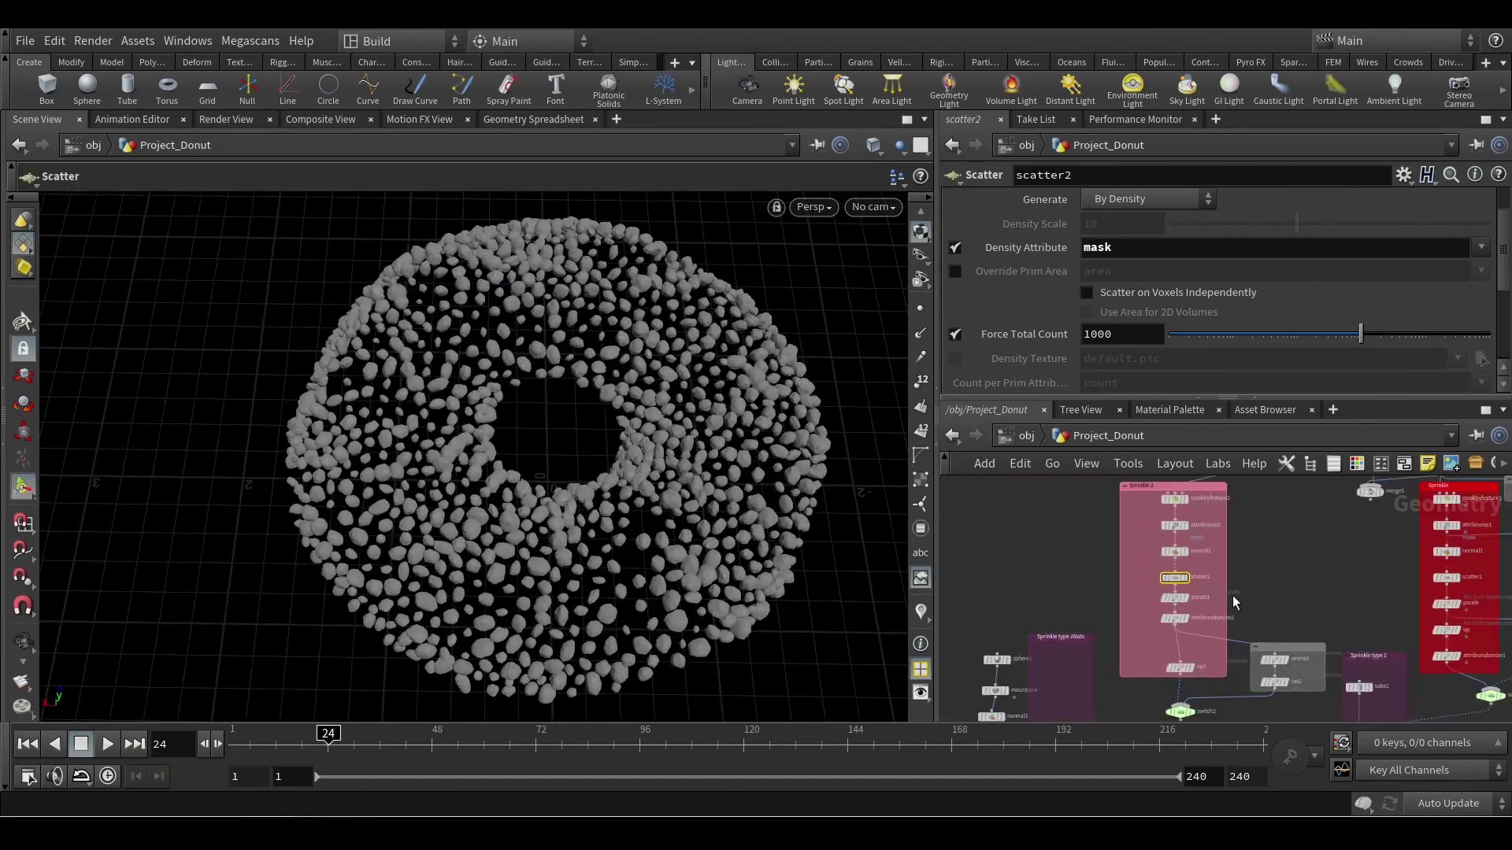
pyautogui.moveTo(1248, 589); pyautogui.dragTo(1134, 614, button='middle')
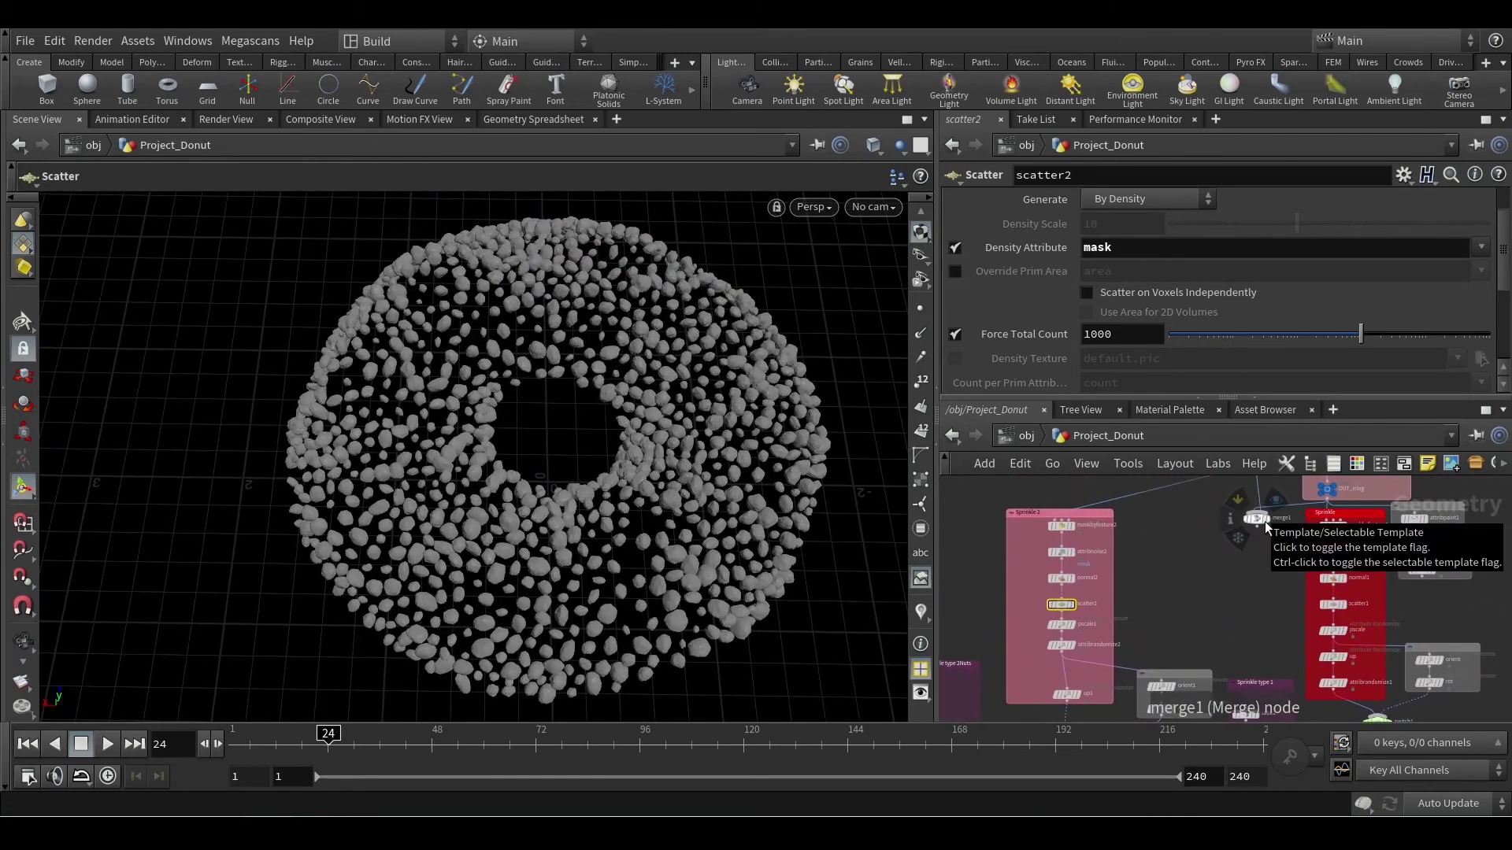
pyautogui.click(1275, 537)
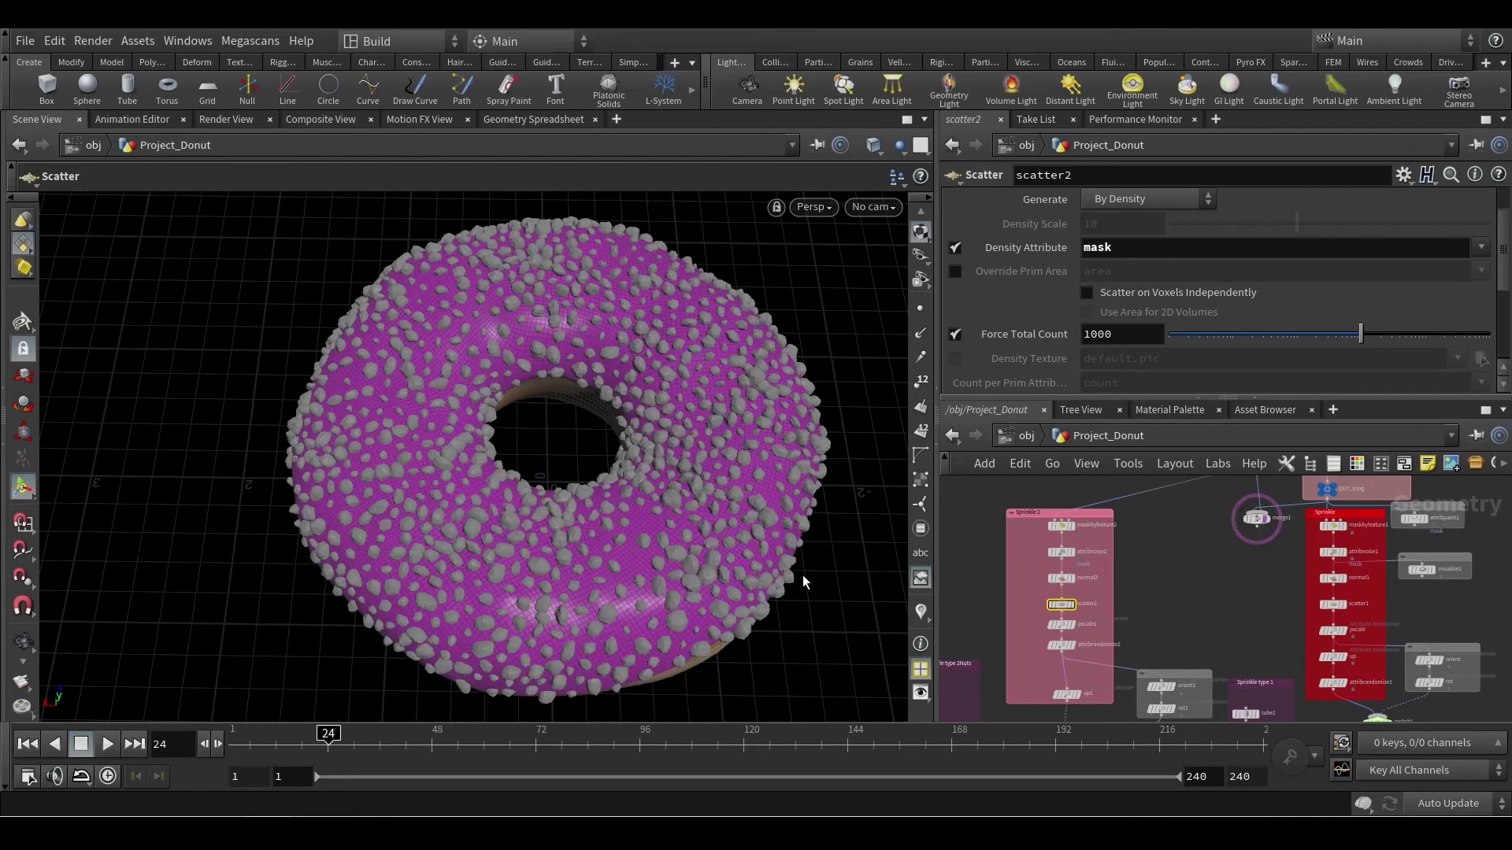
pyautogui.keyDown('alt'); pyautogui.moveTo(749, 587); pyautogui.dragTo(673, 600); pyautogui.keyUp('alt')
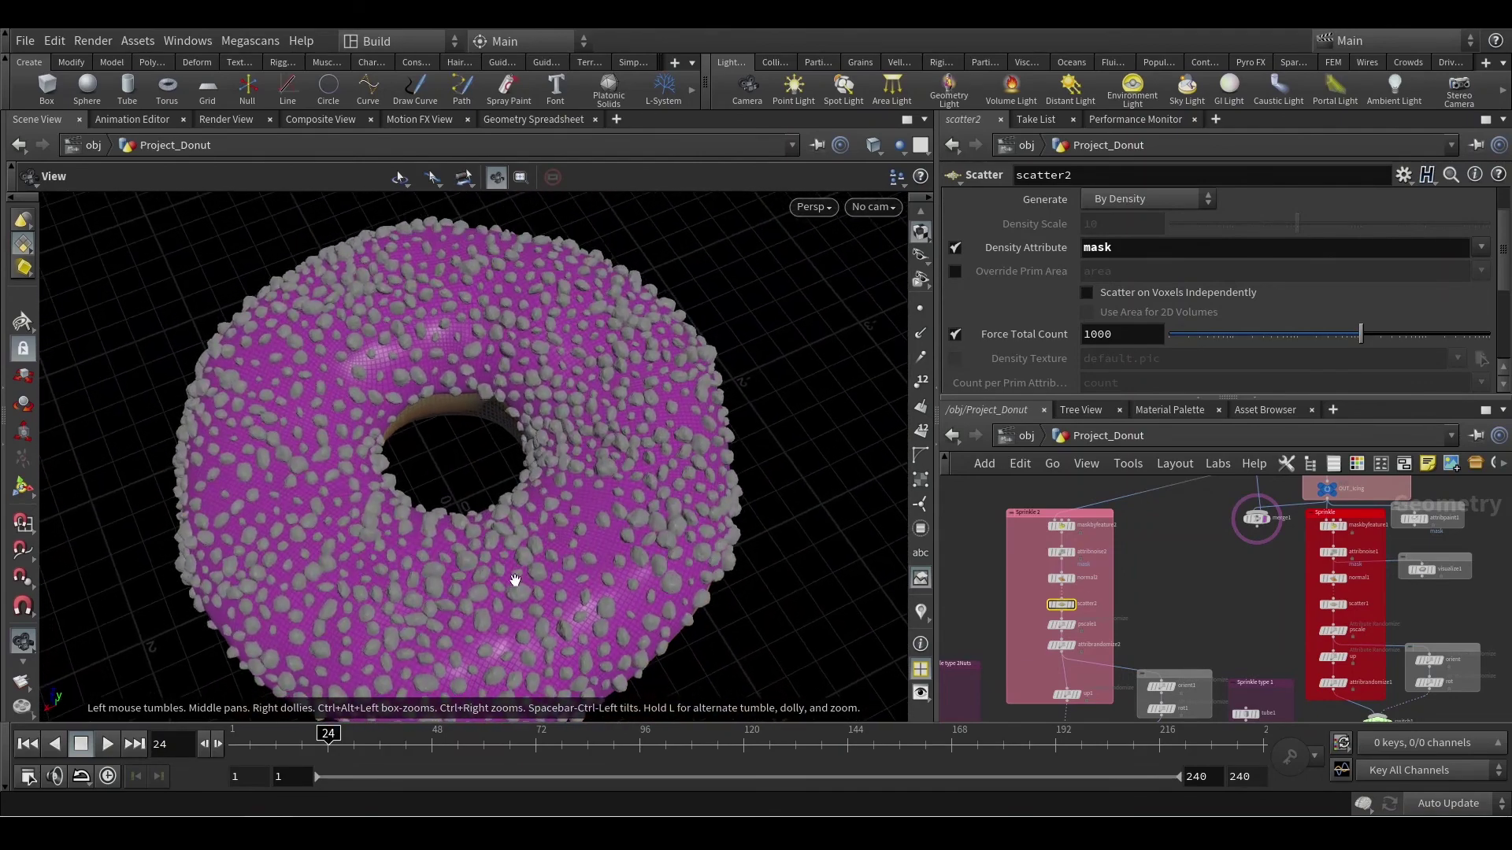
pyautogui.scroll(10, 512, 580)
pyautogui.moveTo(522, 477); pyautogui.dragTo(526, 542, button='middle')
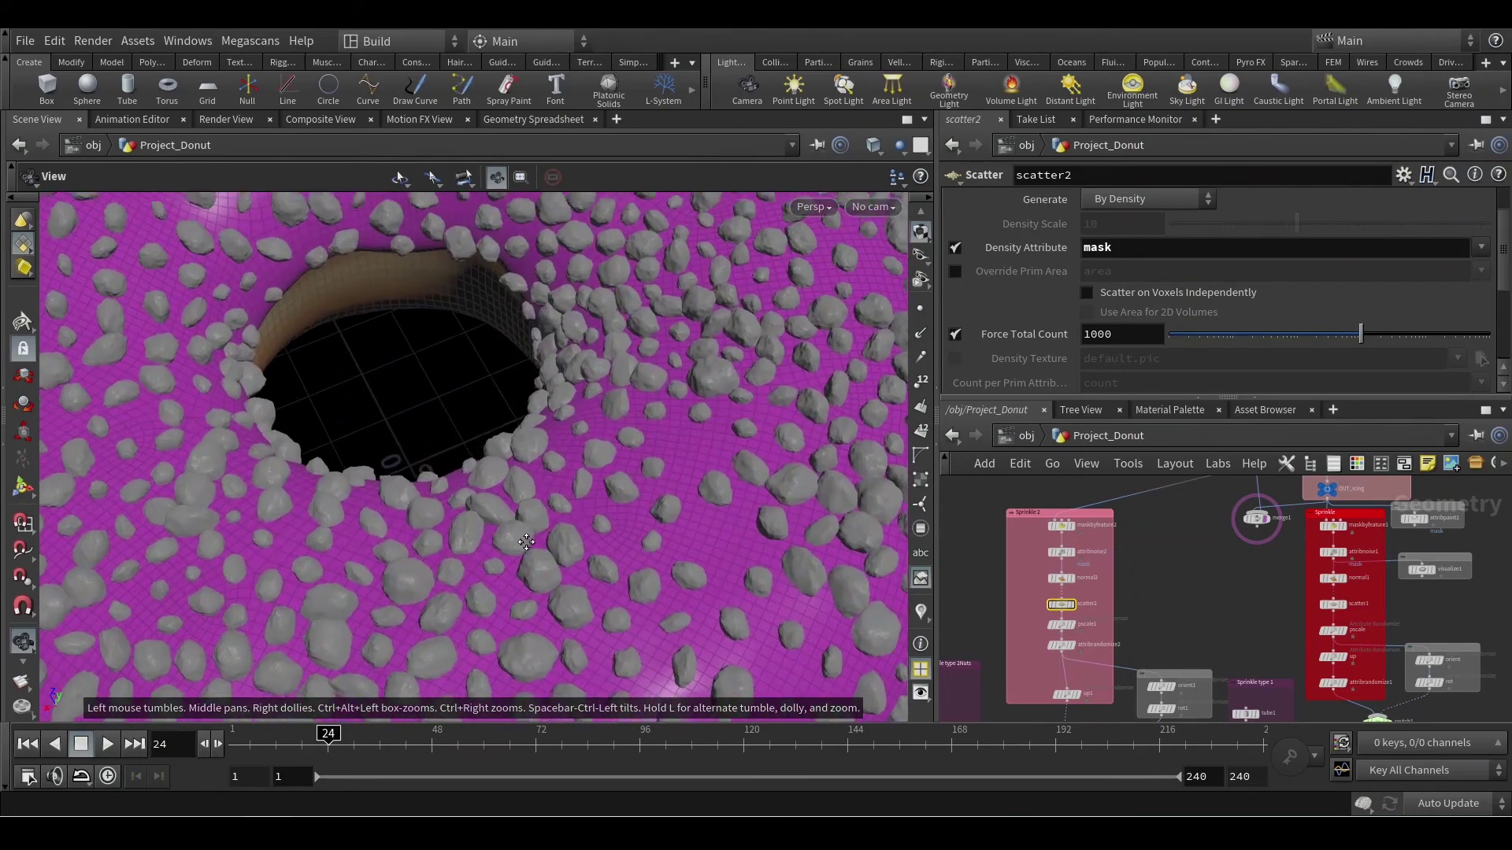
pyautogui.moveTo(526, 542); pyautogui.dragTo(721, 431)
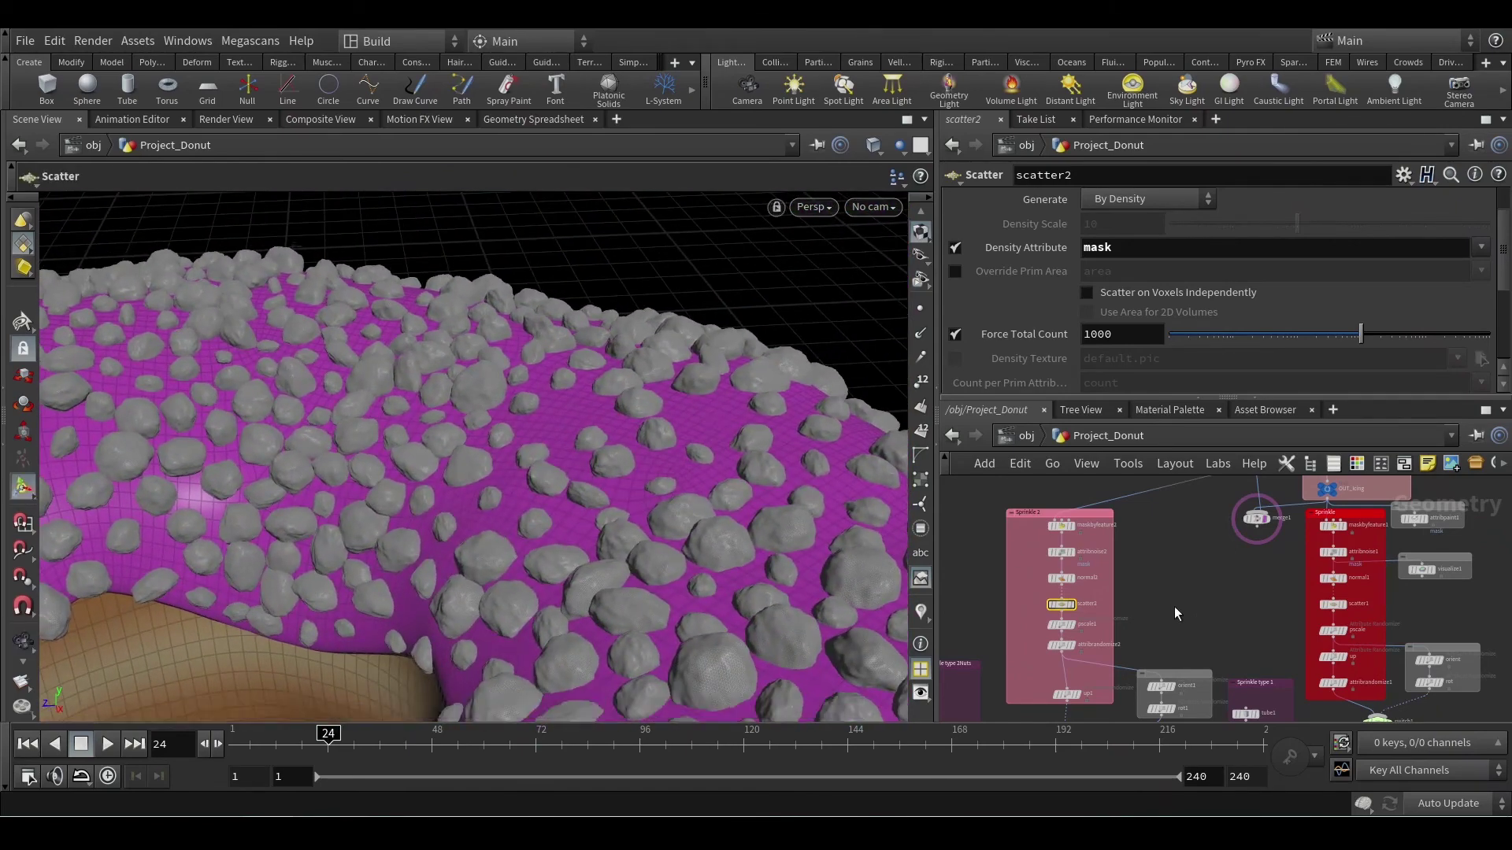
# Step: Examine the Sprinkle 2 node chain and the relaxation parameters of scatter2
pyautogui.moveTo(1174, 606); pyautogui.dragTo(1193, 617, button='middle')
pyautogui.scroll(5, 1193, 616)
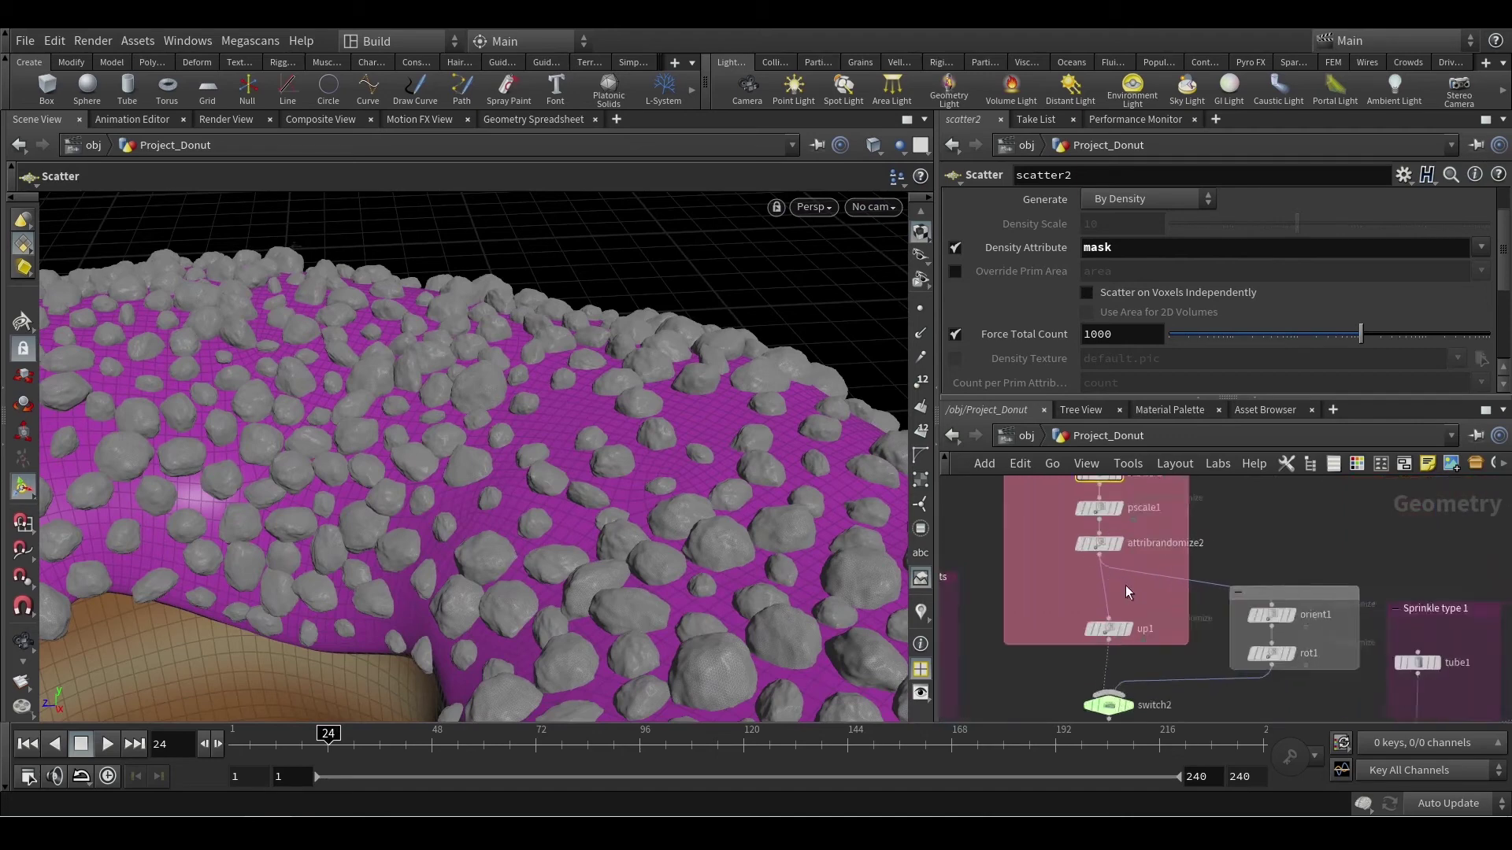
pyautogui.scroll(-4, 1283, 607)
pyautogui.moveTo(1273, 594); pyautogui.dragTo(1296, 592, button='middle')
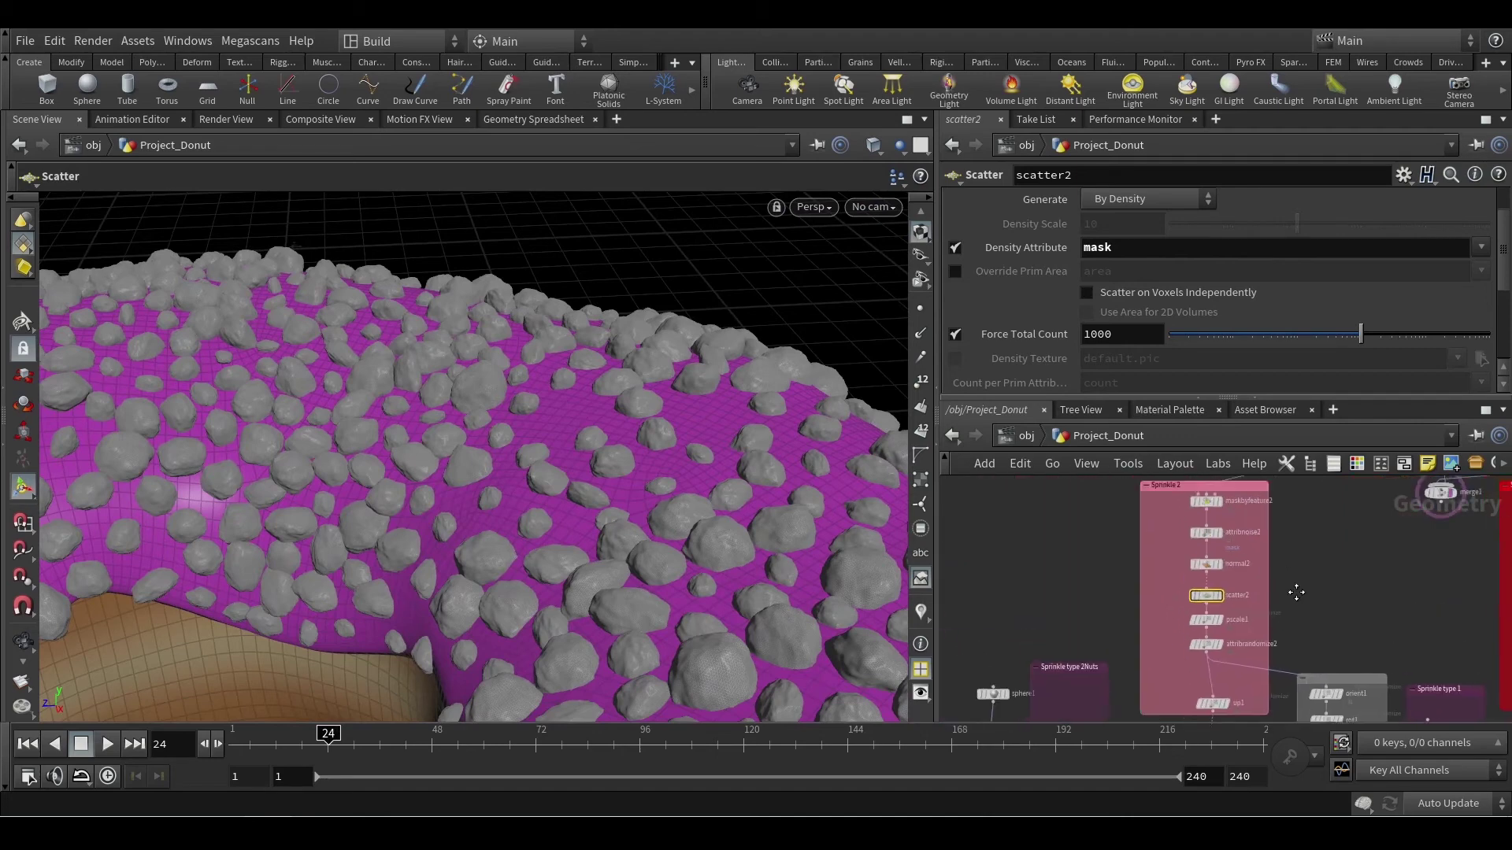
pyautogui.scroll(1, 1297, 592)
pyautogui.scroll(1, 1187, 630)
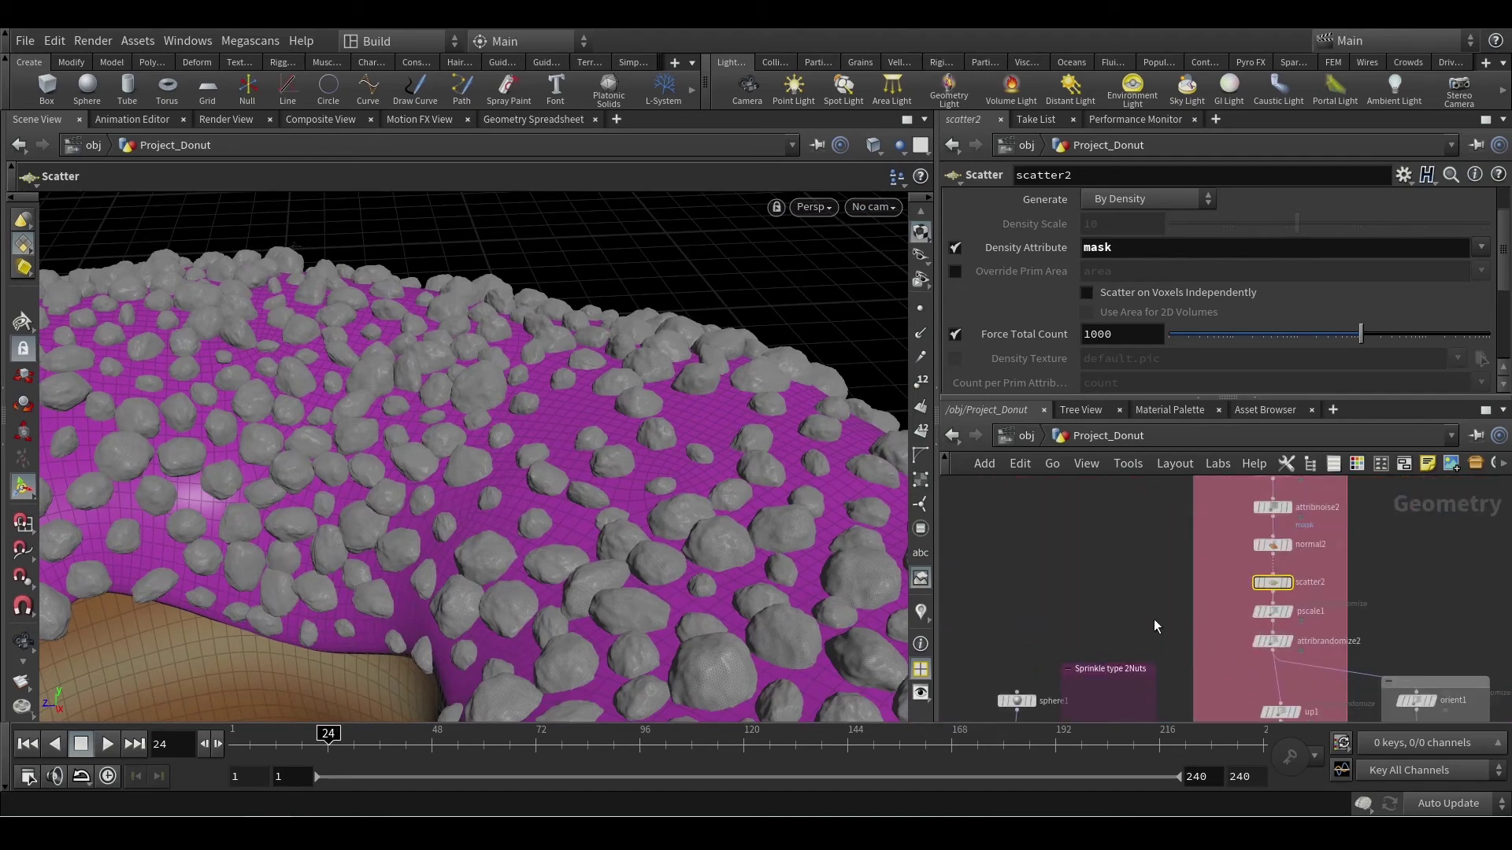
pyautogui.moveTo(1155, 626); pyautogui.dragTo(1136, 668, button='middle')
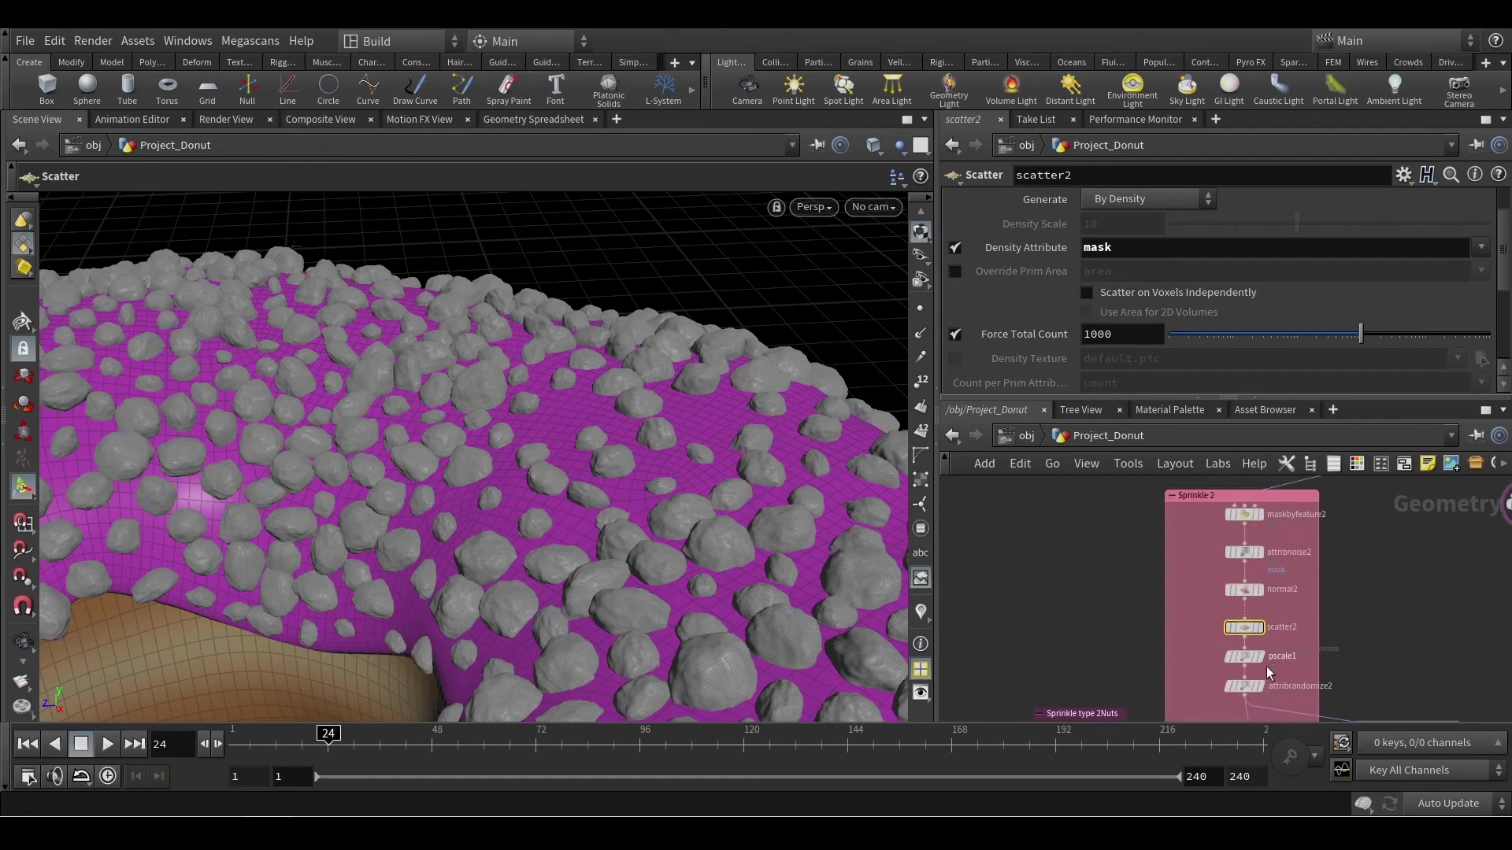
pyautogui.scroll(2, 1269, 672)
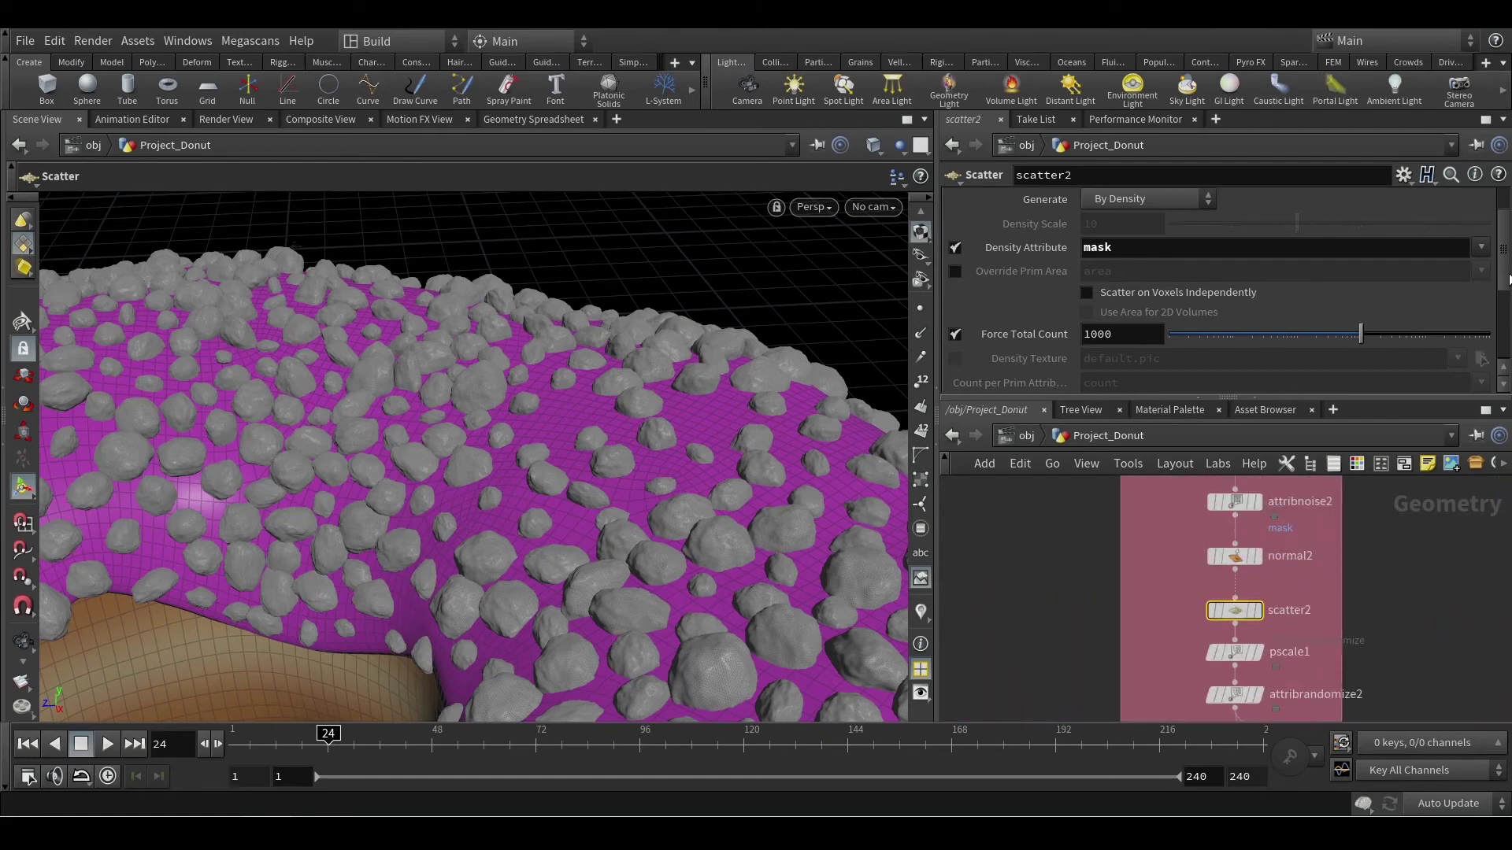
pyautogui.scroll(-5, 1508, 280)
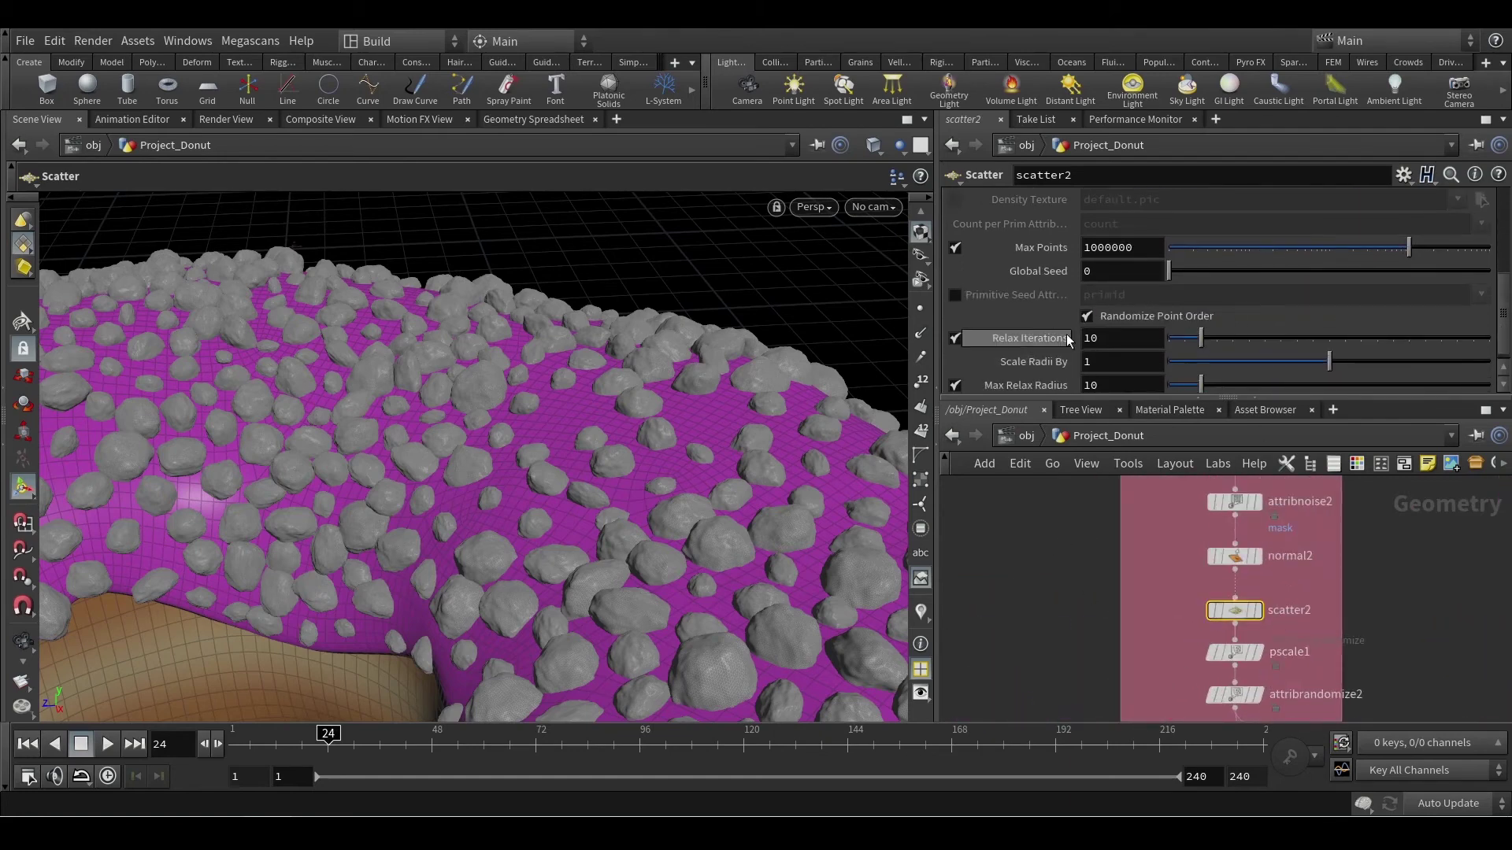
pyautogui.moveTo(1080, 498); pyautogui.dragTo(1054, 602, button='middle')
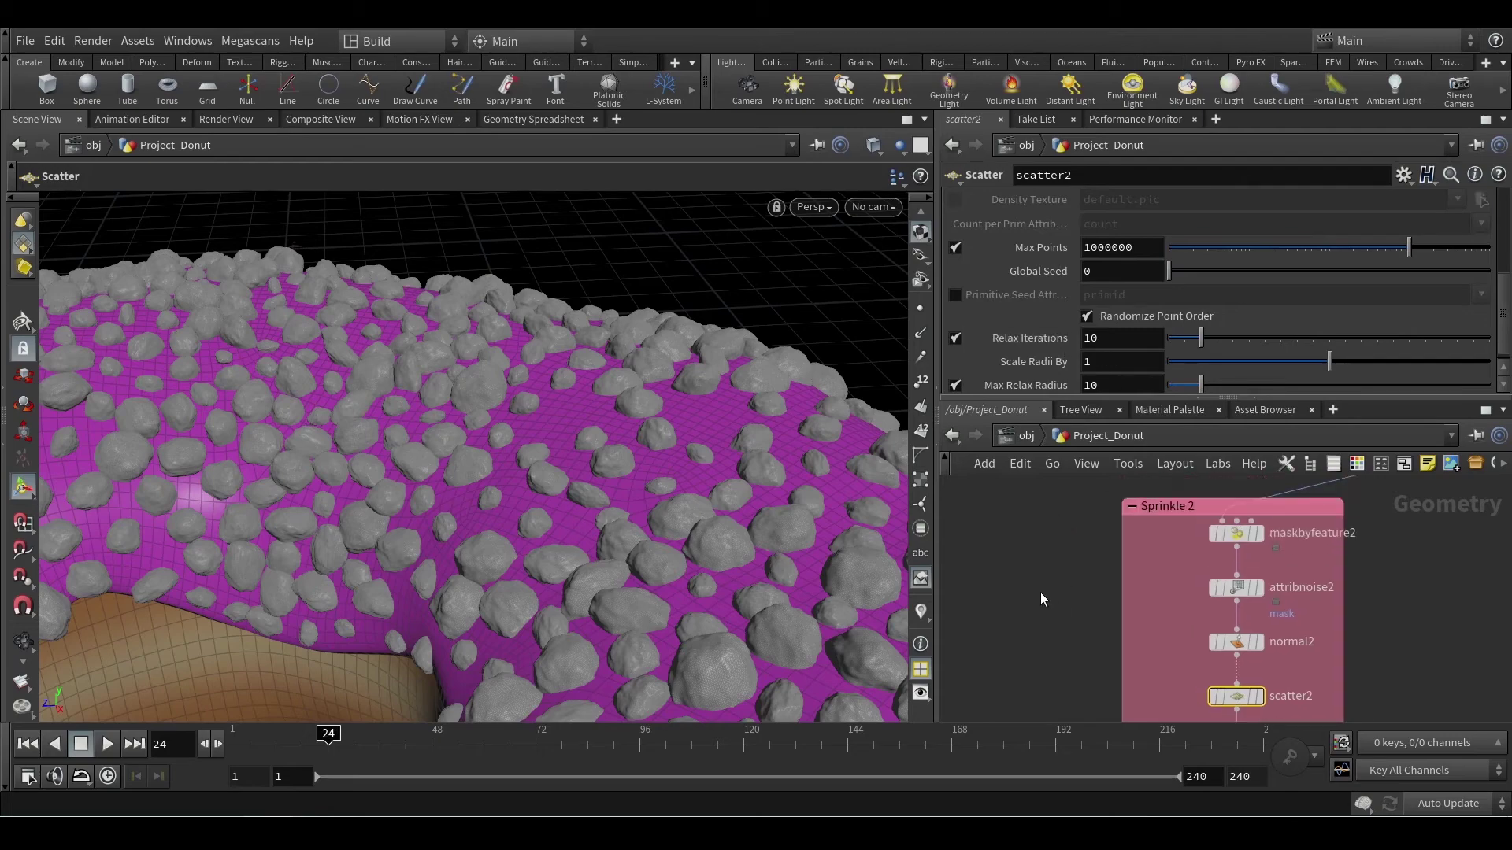
pyautogui.press('Tab')
pyautogui.write('poi')
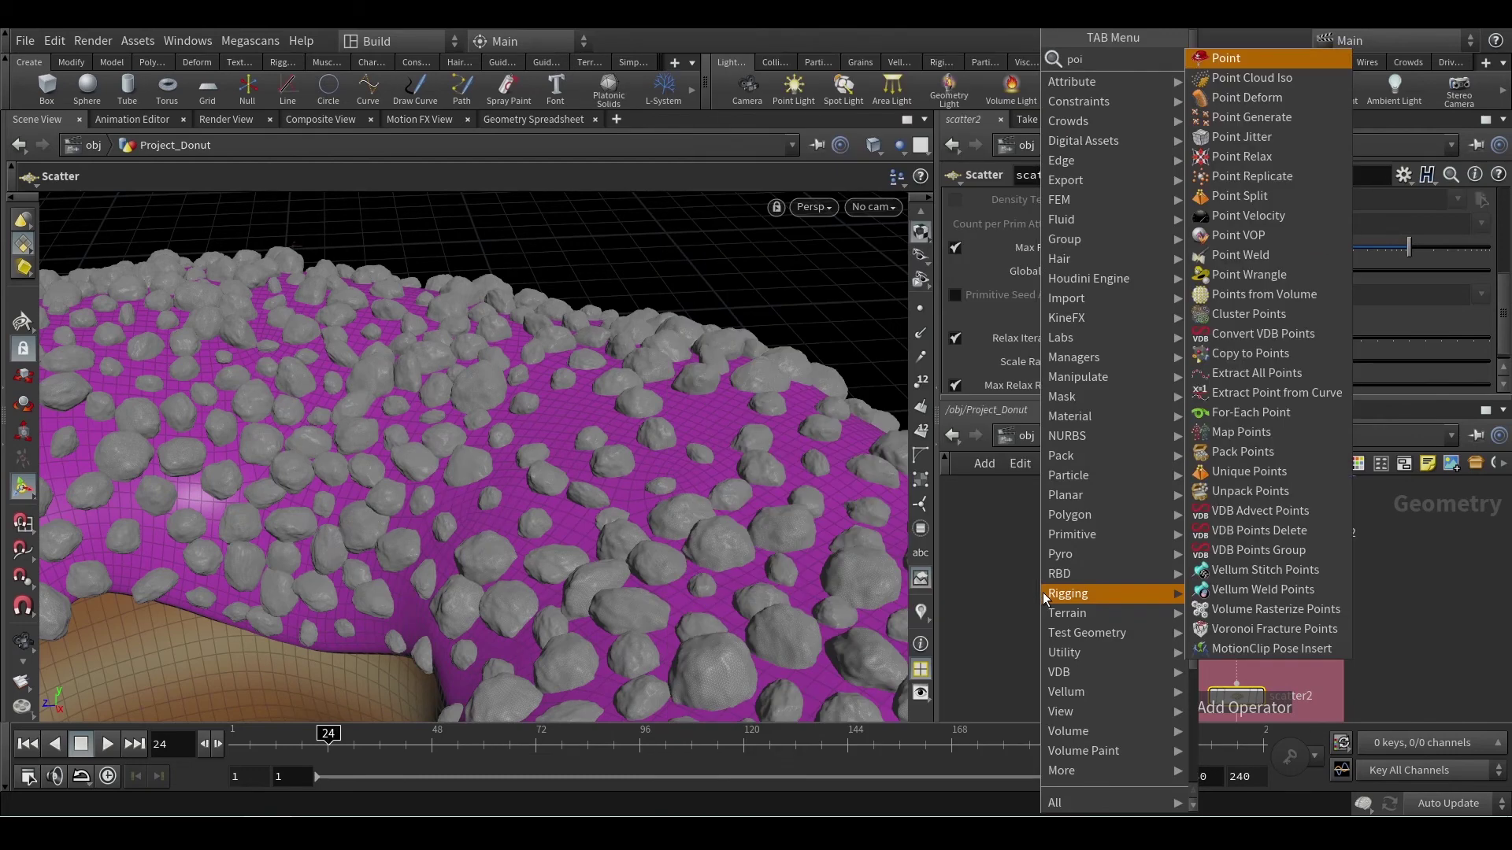
pyautogui.write('ntre')
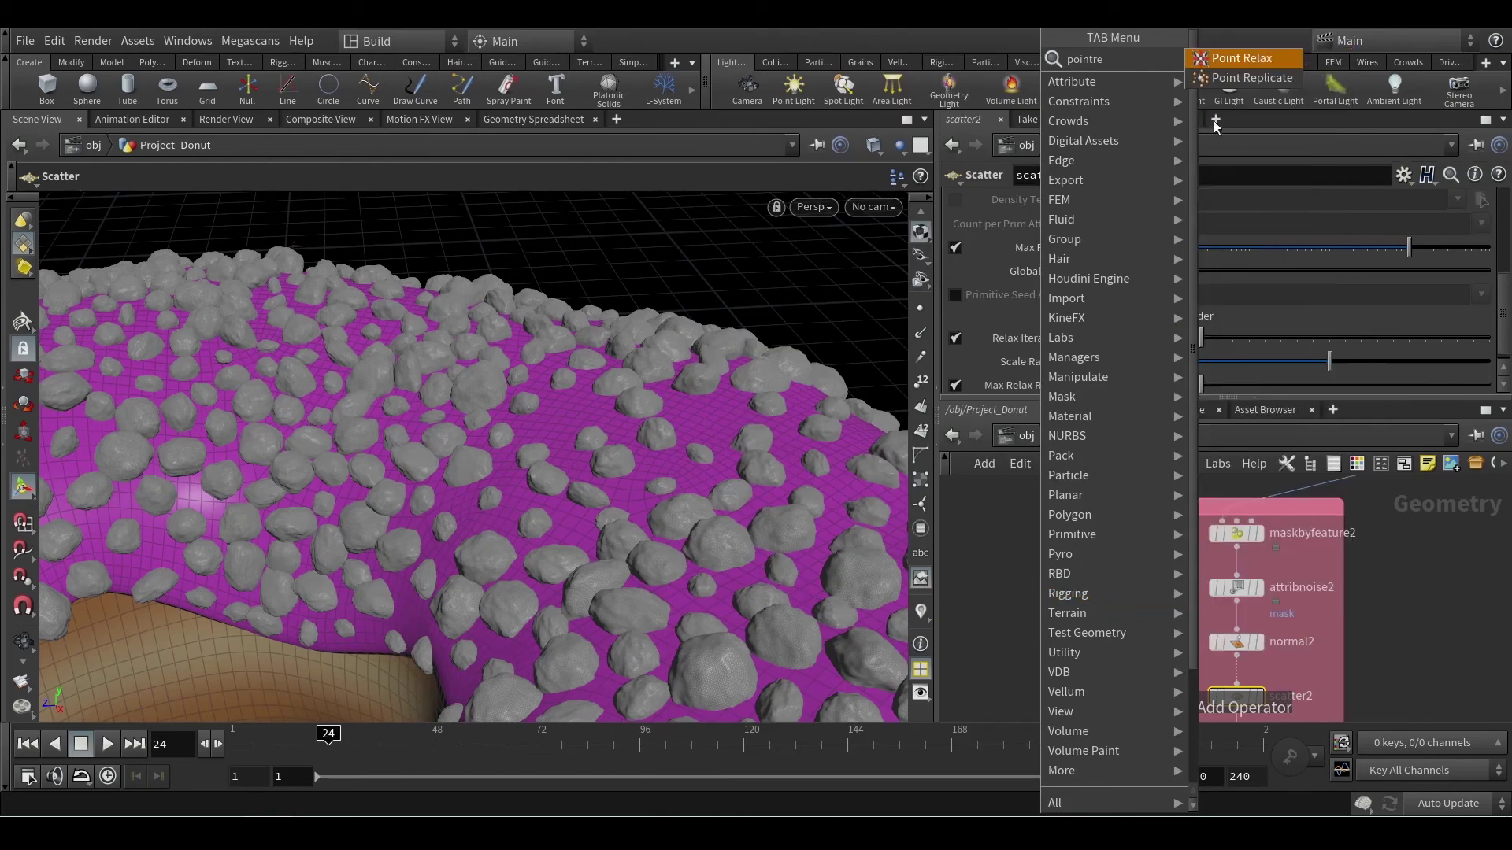
pyautogui.click(1022, 568)
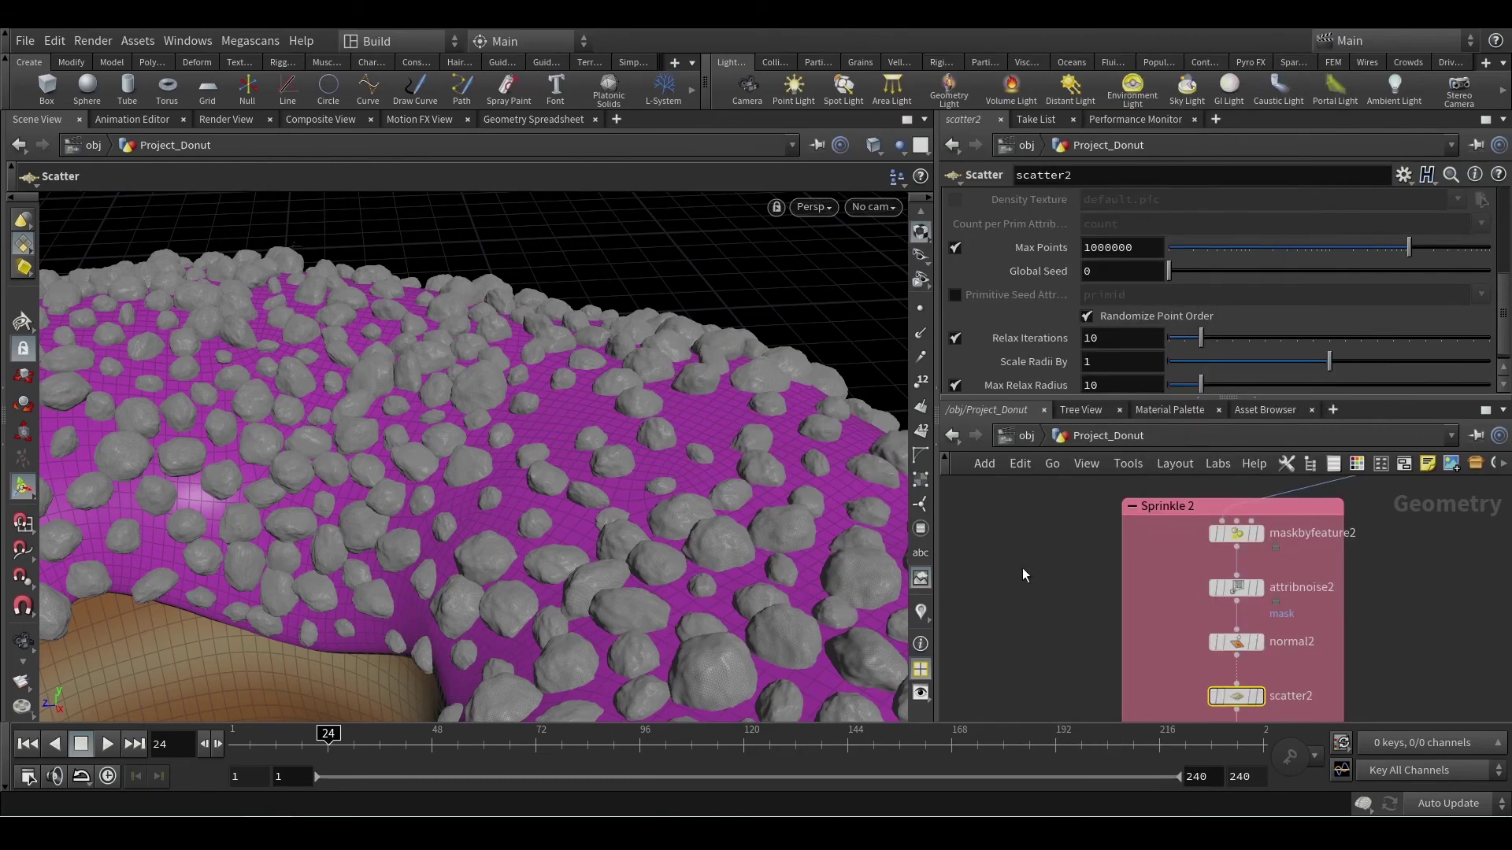
# Step: Add a Grid node in an empty area of the network, away from the donut nodes
pyautogui.click(1026, 564)
pyautogui.moveTo(1027, 564); pyautogui.dragTo(1165, 572, button='middle')
pyautogui.scroll(-3, 1167, 571)
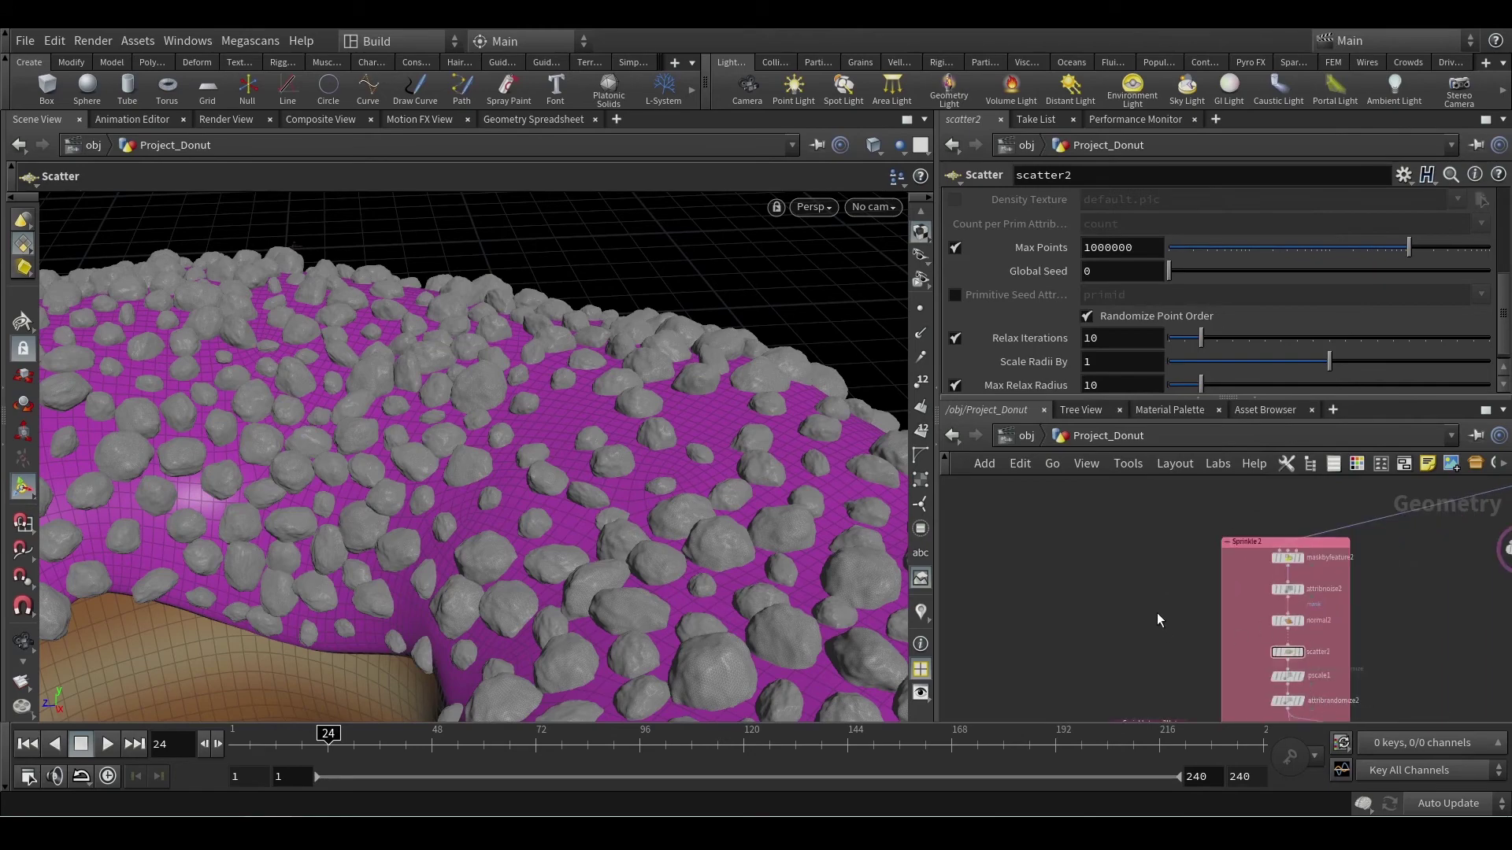
pyautogui.scroll(-3, 1166, 628)
pyautogui.scroll(1, 1224, 683)
pyautogui.moveTo(1082, 522); pyautogui.dragTo(1197, 600, button='middle')
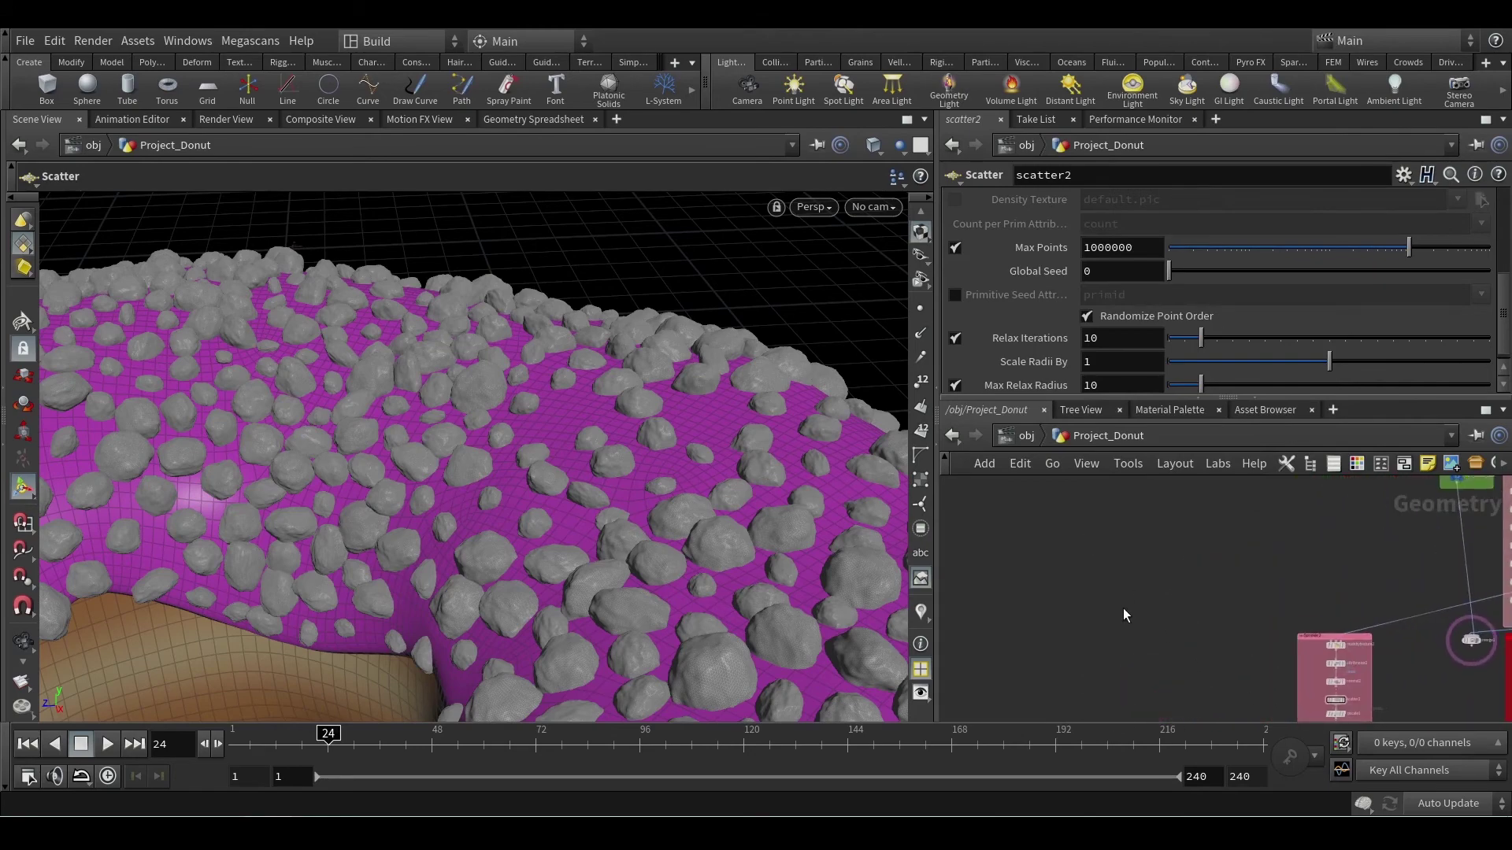
pyautogui.press('Tab')
pyautogui.write('grid')
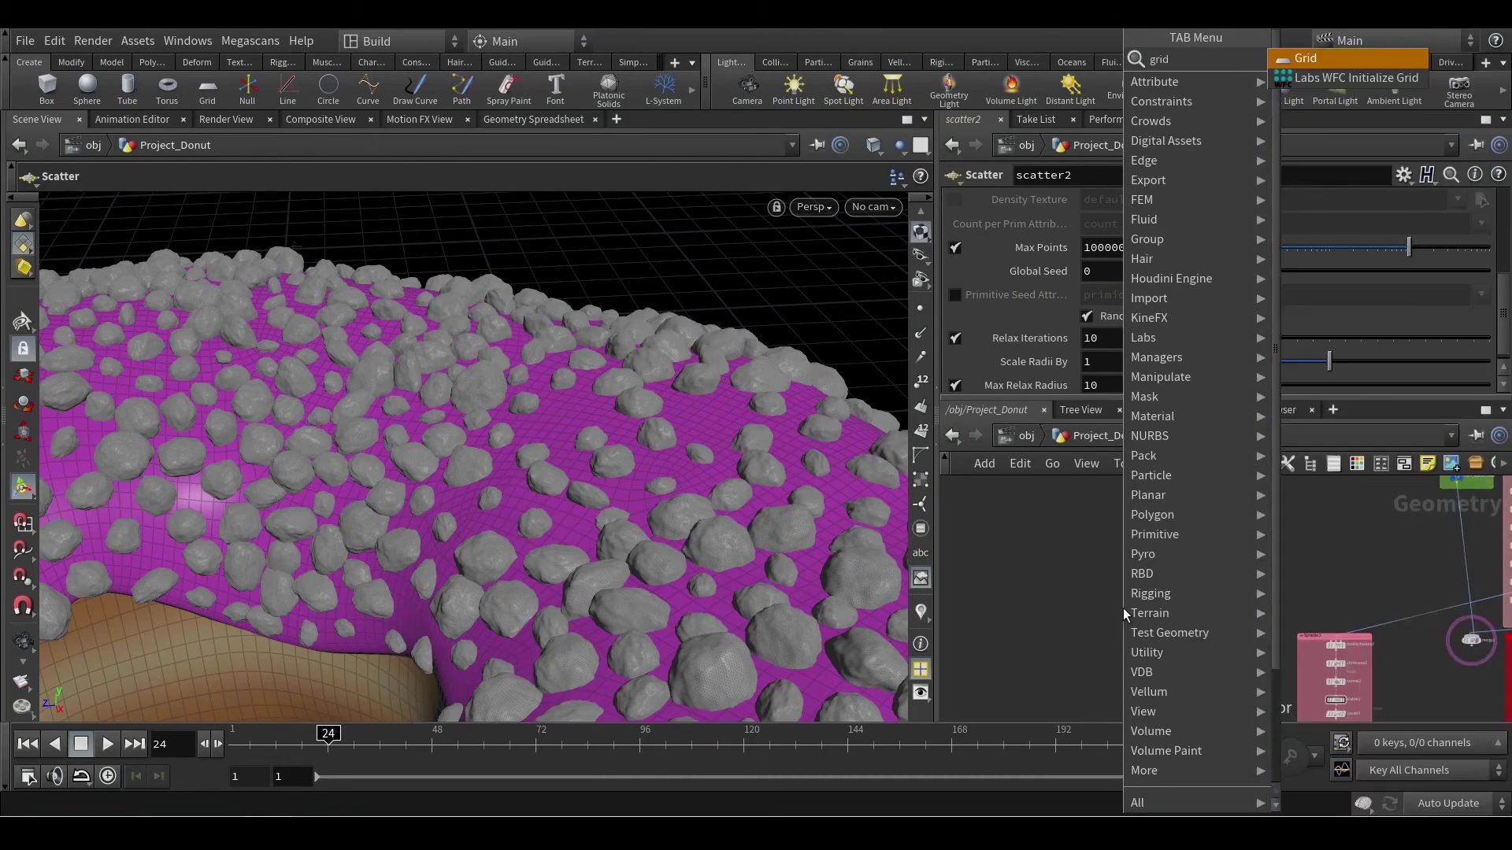
pyautogui.press('Return')
pyautogui.click(1122, 606)
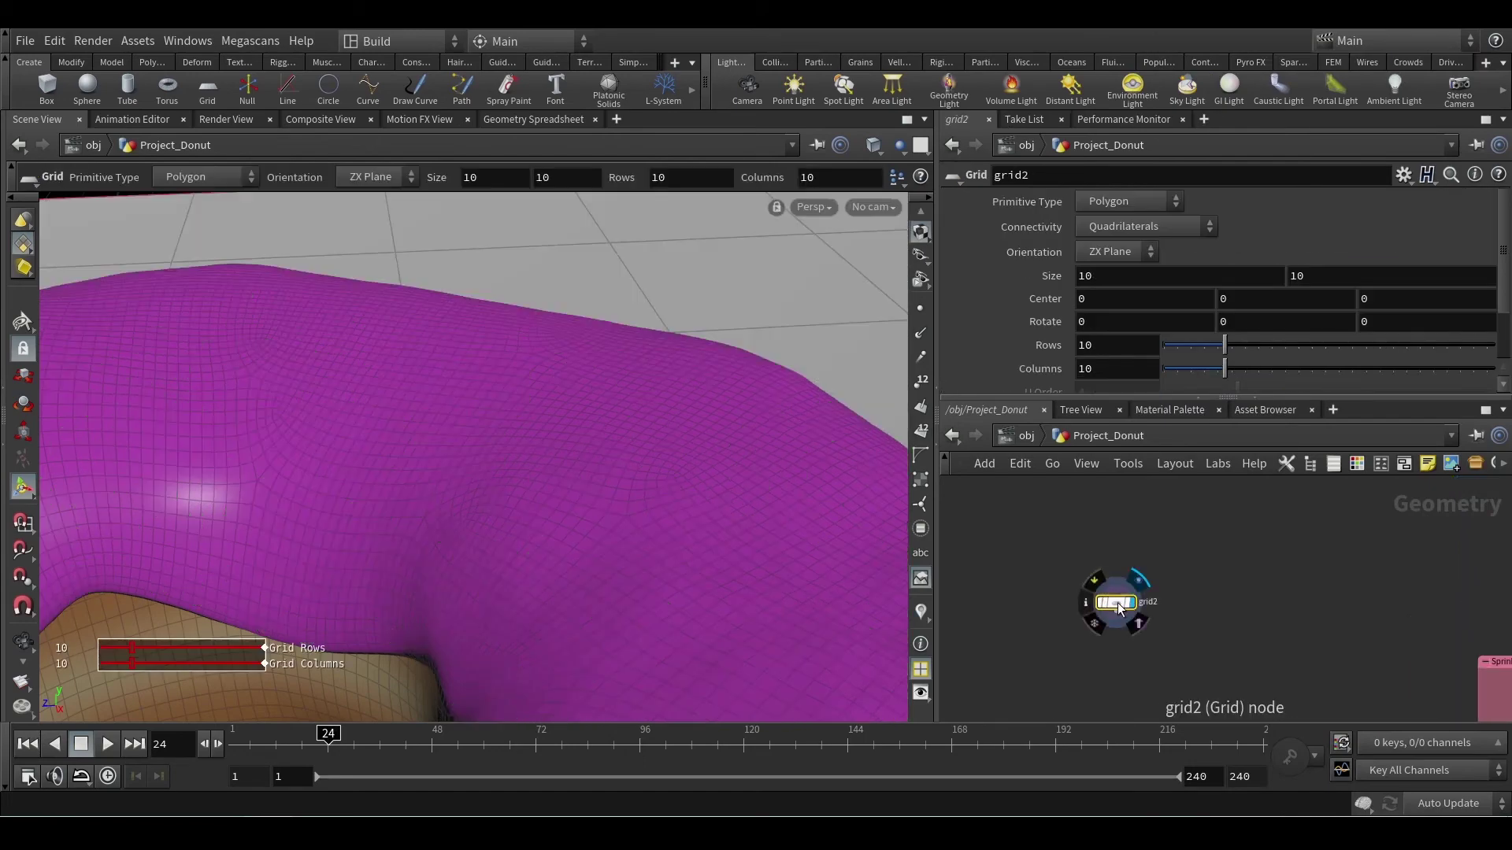
# Step: Examine the new grid in the viewport and its place beside the existing donut network
pyautogui.scroll(-5, 1493, 600)
pyautogui.moveTo(1496, 607); pyautogui.dragTo(1138, 609, button='middle')
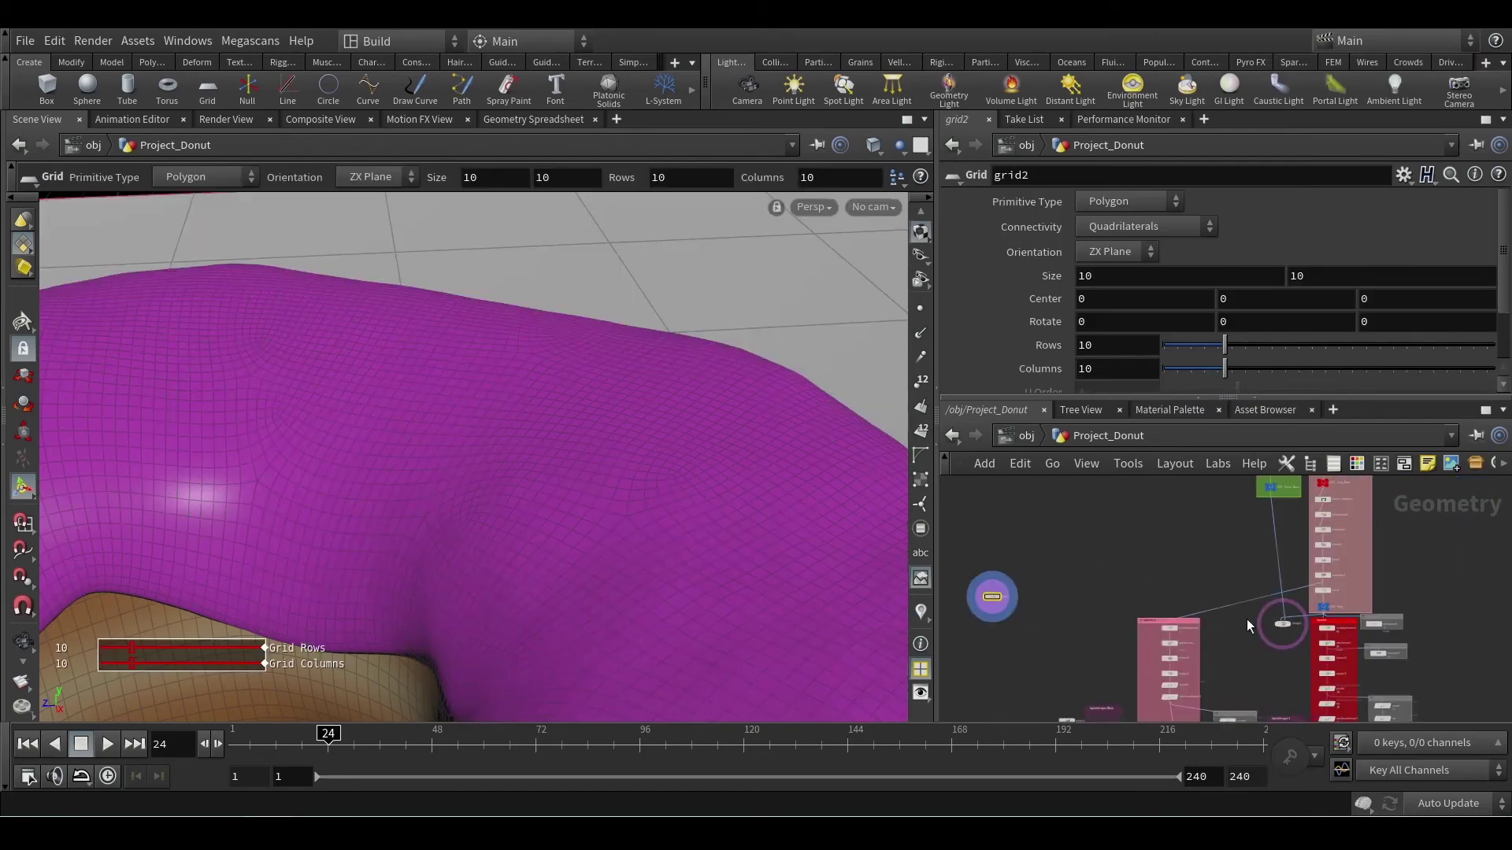
pyautogui.scroll(5, 1249, 622)
pyautogui.click(1348, 631)
pyautogui.scroll(-5, 1071, 568)
pyautogui.scroll(-5, 597, 407)
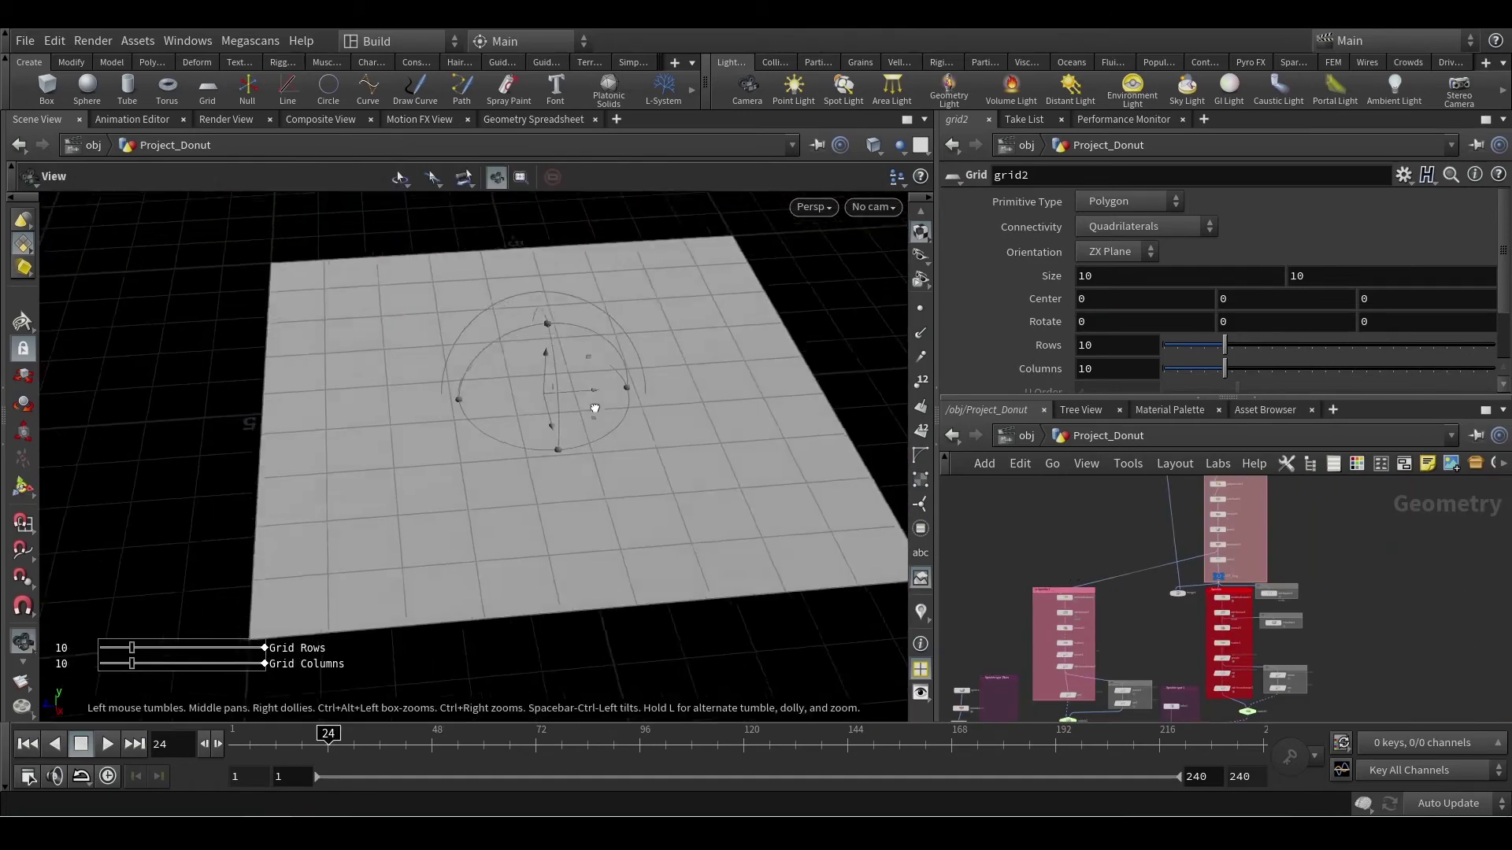
pyautogui.keyDown('alt'); pyautogui.moveTo(597, 408); pyautogui.dragTo(574, 446); pyautogui.keyUp('alt')
pyautogui.moveTo(1012, 516); pyautogui.dragTo(1239, 564, button='middle')
pyautogui.scroll(3, 1224, 575)
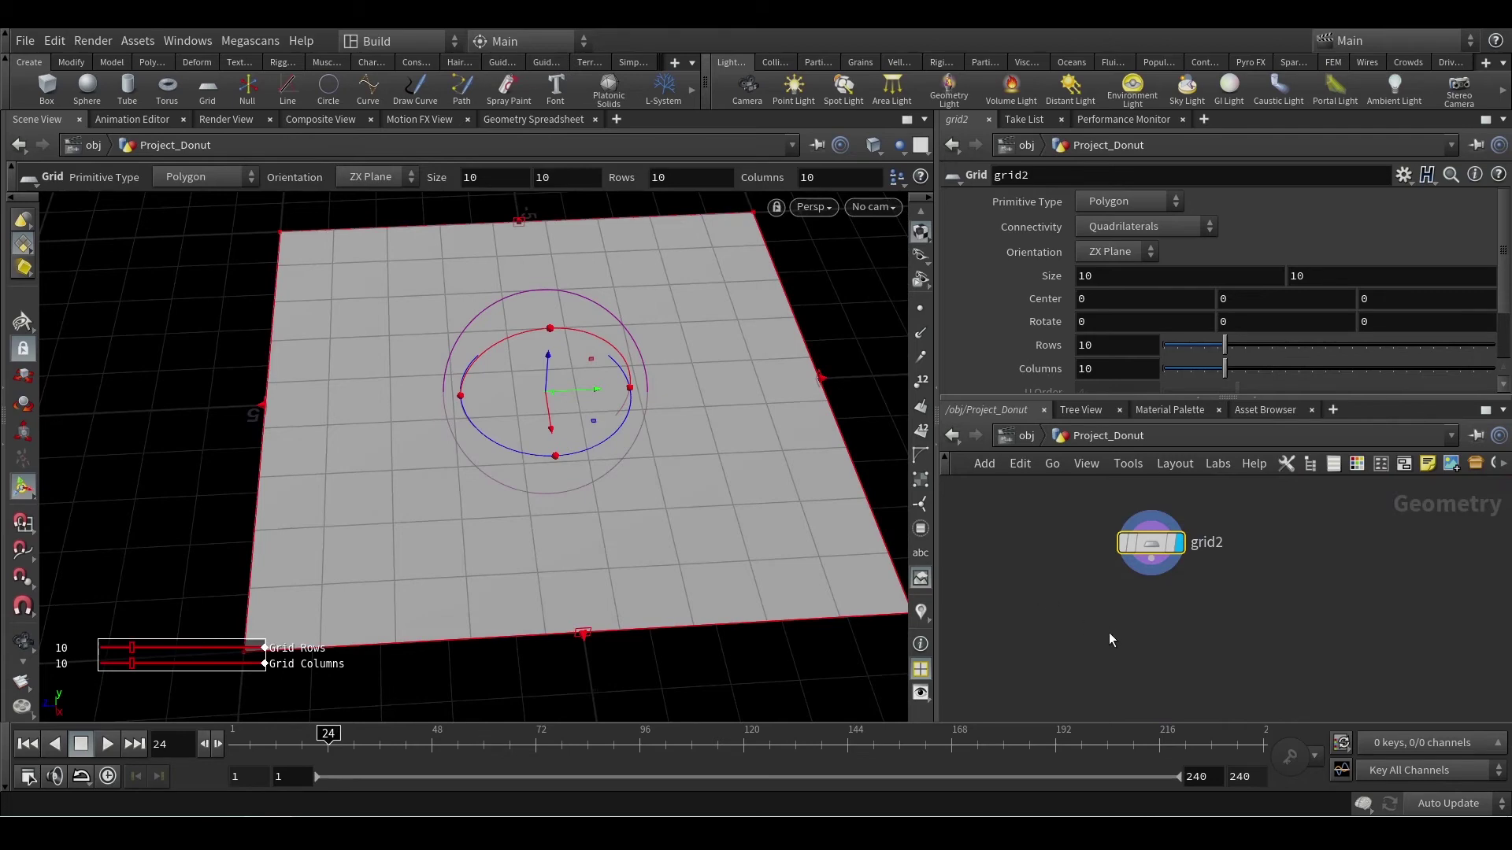
# Step: Add a Copy Stamp node with grid2 as its template input, and set the grid to 20 rows and 31 columns
pyautogui.press('Tab')
pyautogui.write('copy')
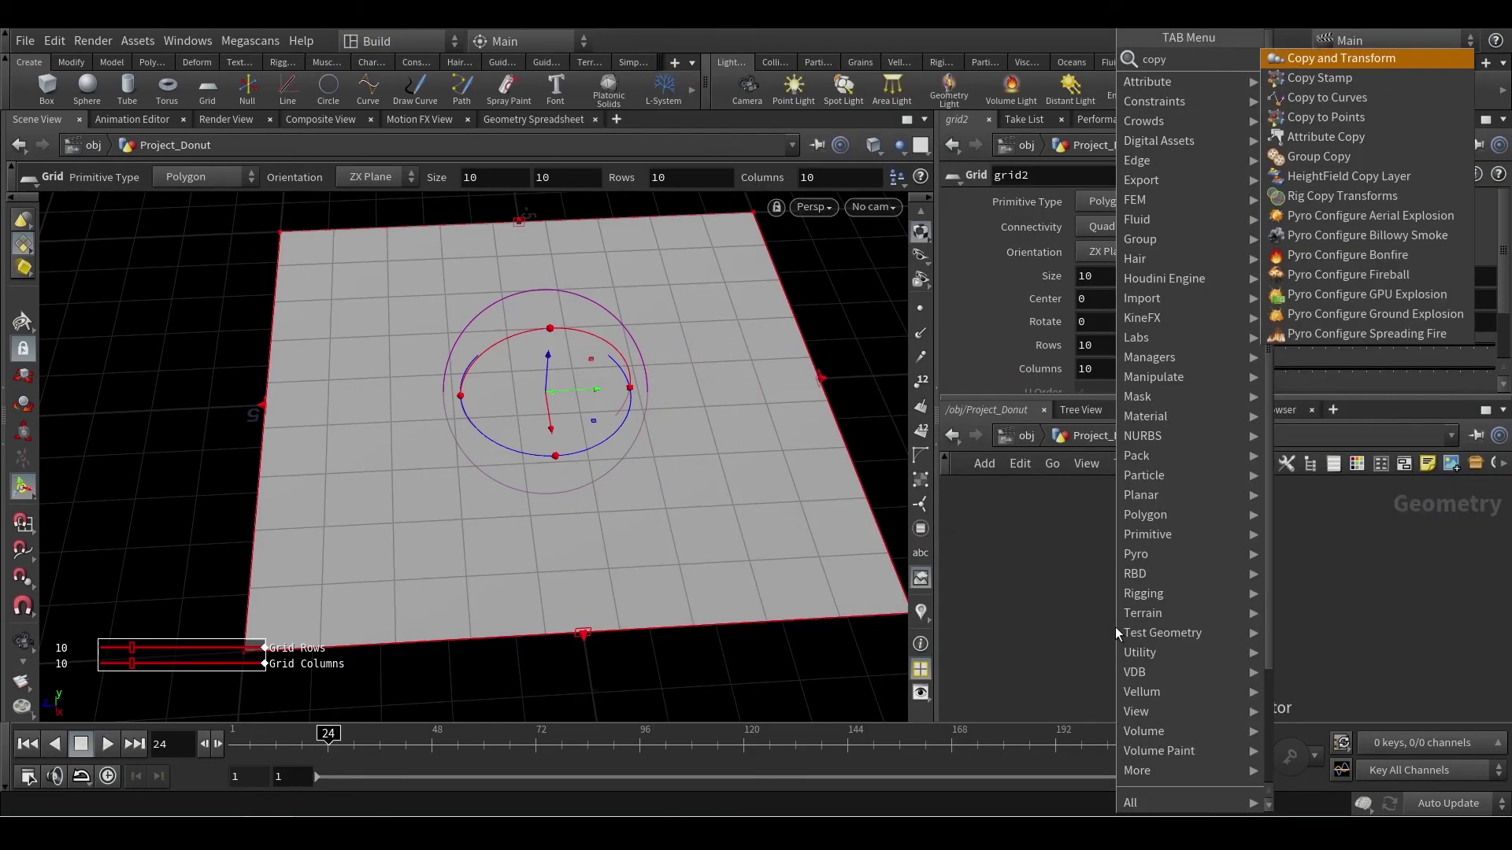
pyautogui.press('Down')
pyautogui.press('Return')
pyautogui.click(1099, 668)
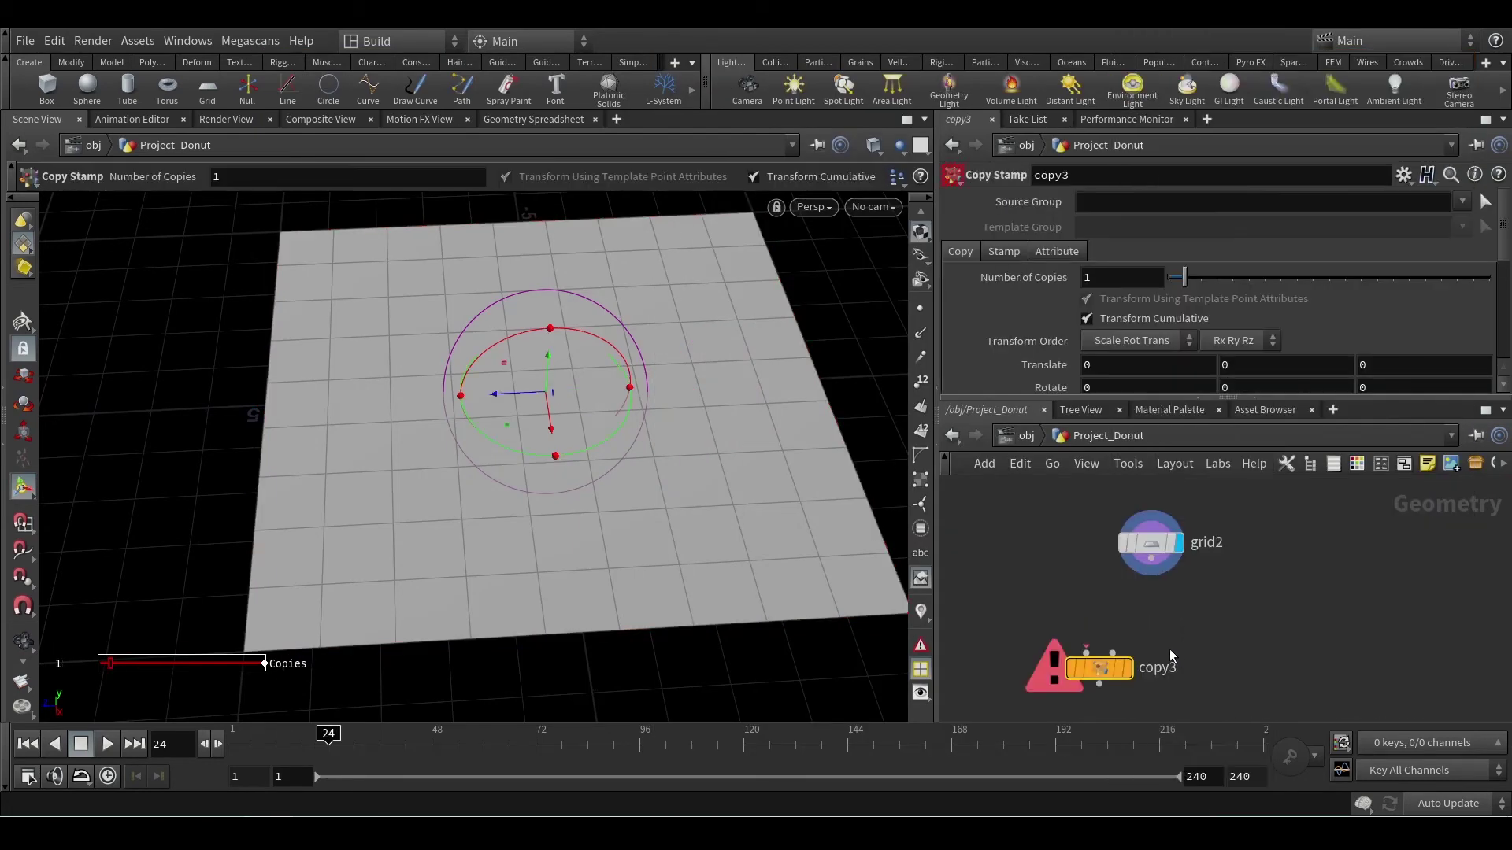
pyautogui.moveTo(1099, 671); pyautogui.dragTo(1164, 572)
pyautogui.moveTo(1172, 615); pyautogui.dragTo(1349, 615, button='middle')
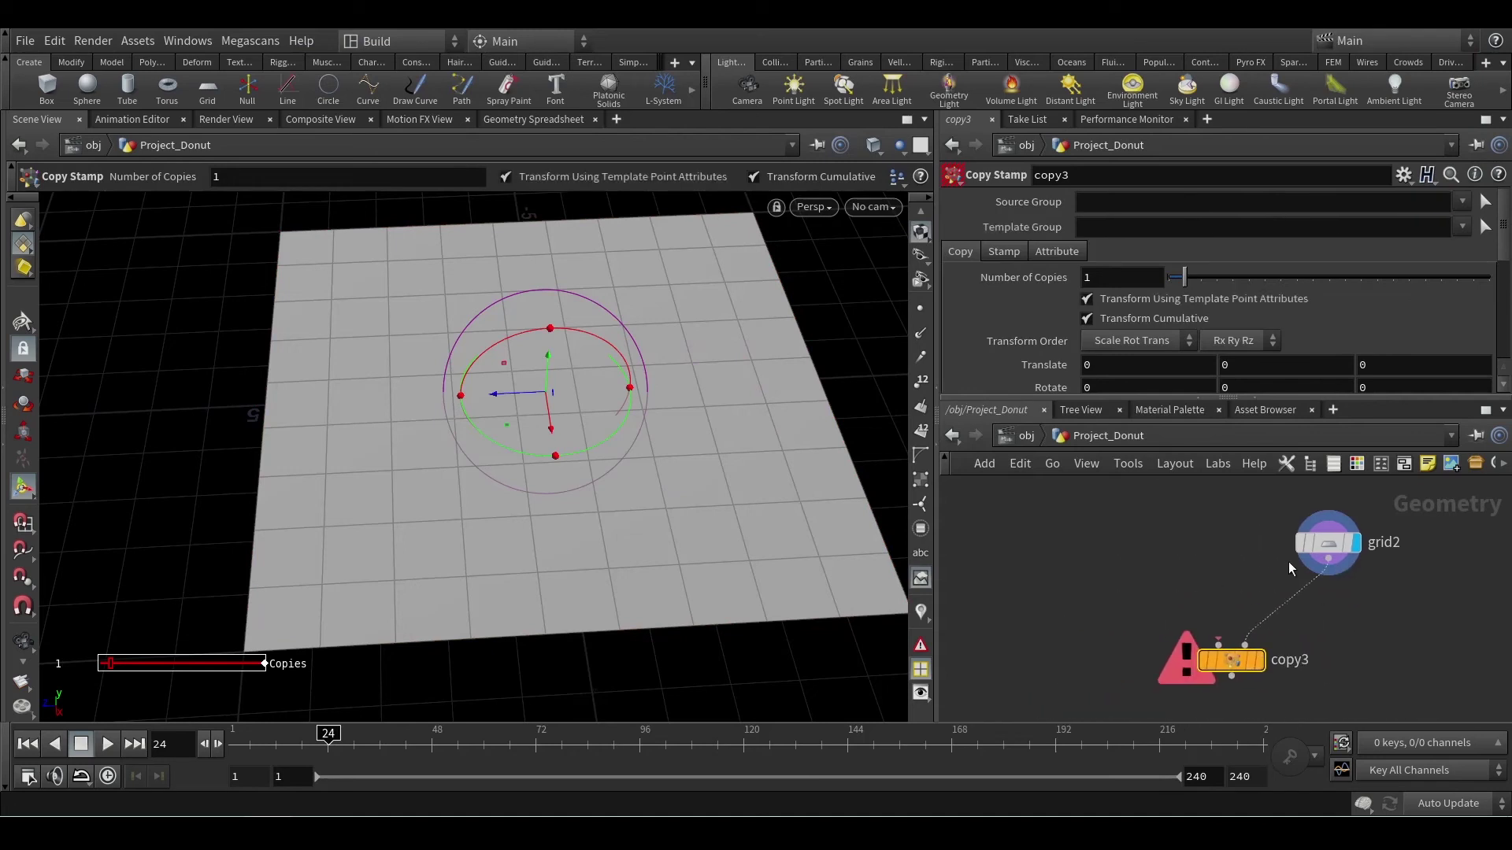
pyautogui.click(1328, 543)
pyautogui.moveTo(1225, 347); pyautogui.dragTo(1368, 367)
# Step: Add a Sphere node, connect it to the first input of copy3 and display the copied result
pyautogui.press('Tab')
pyautogui.write('sphere')
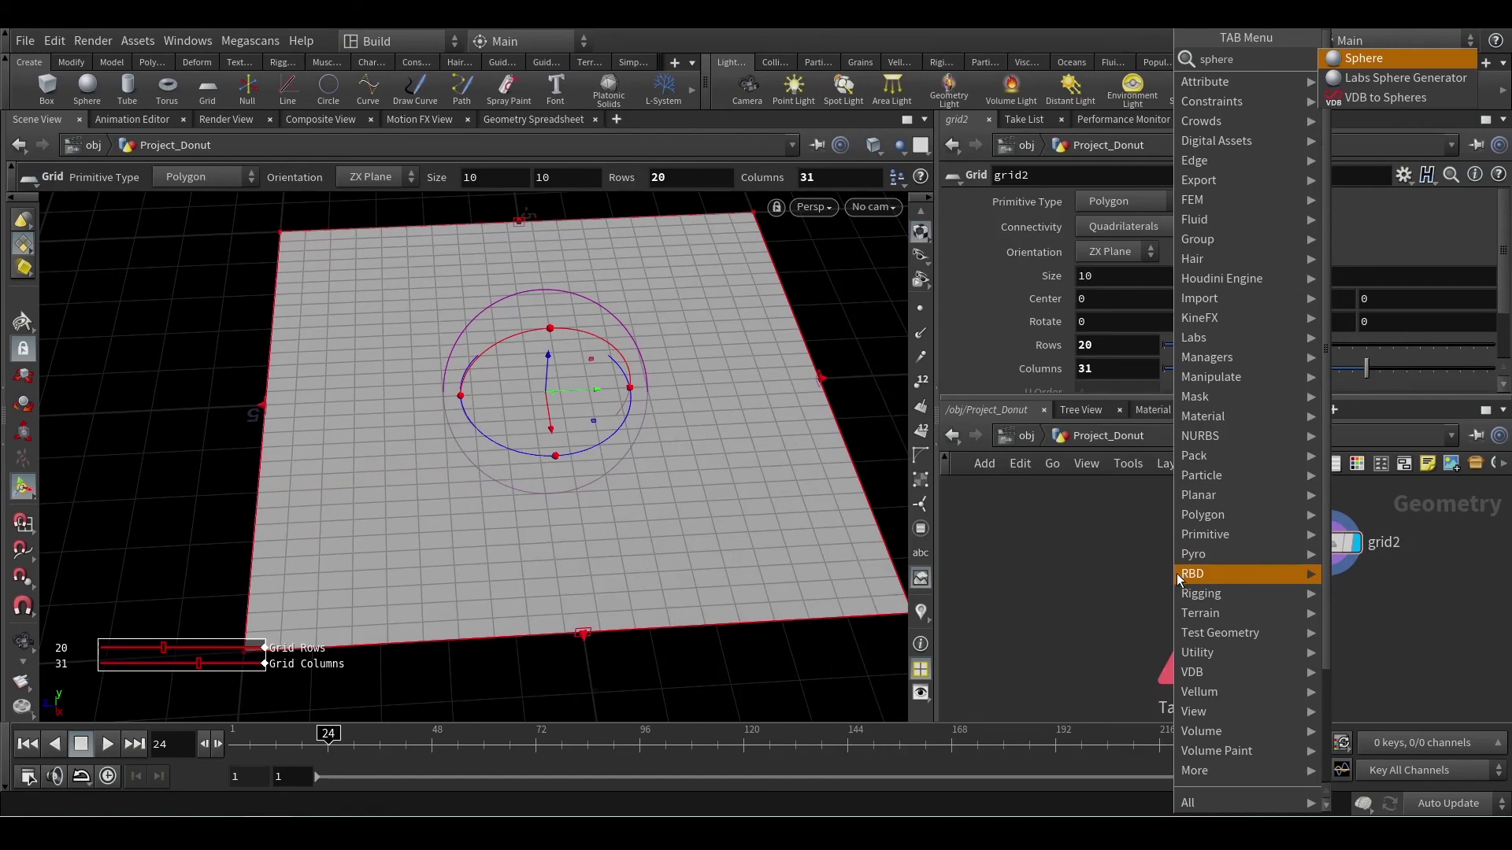
pyautogui.press('Return')
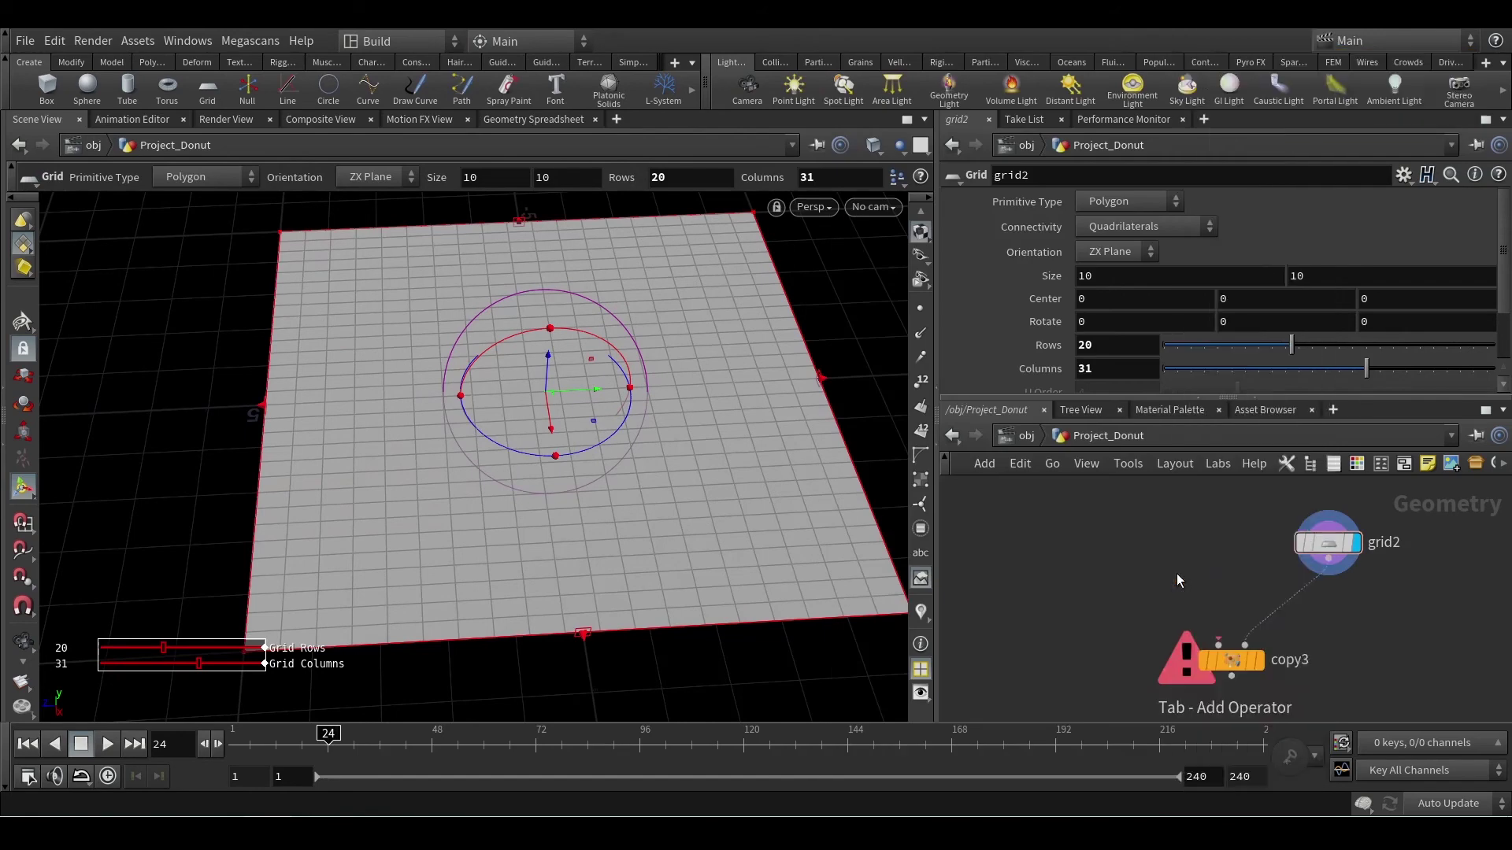
pyautogui.click(1160, 567)
pyautogui.moveTo(1160, 584); pyautogui.dragTo(1218, 648)
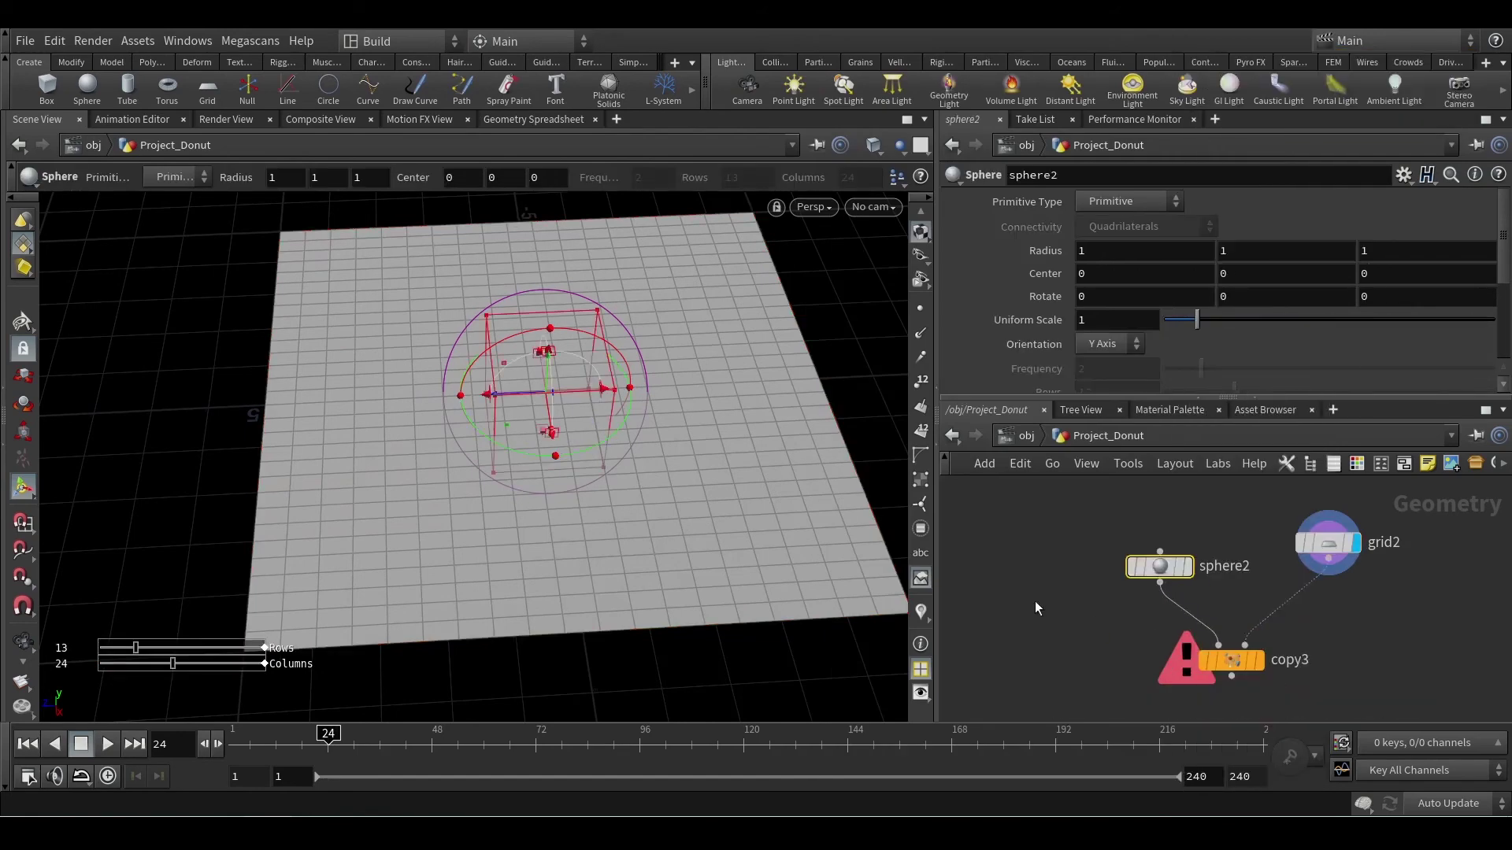
pyautogui.moveTo(1158, 567); pyautogui.dragTo(1126, 533)
pyautogui.click(1259, 662)
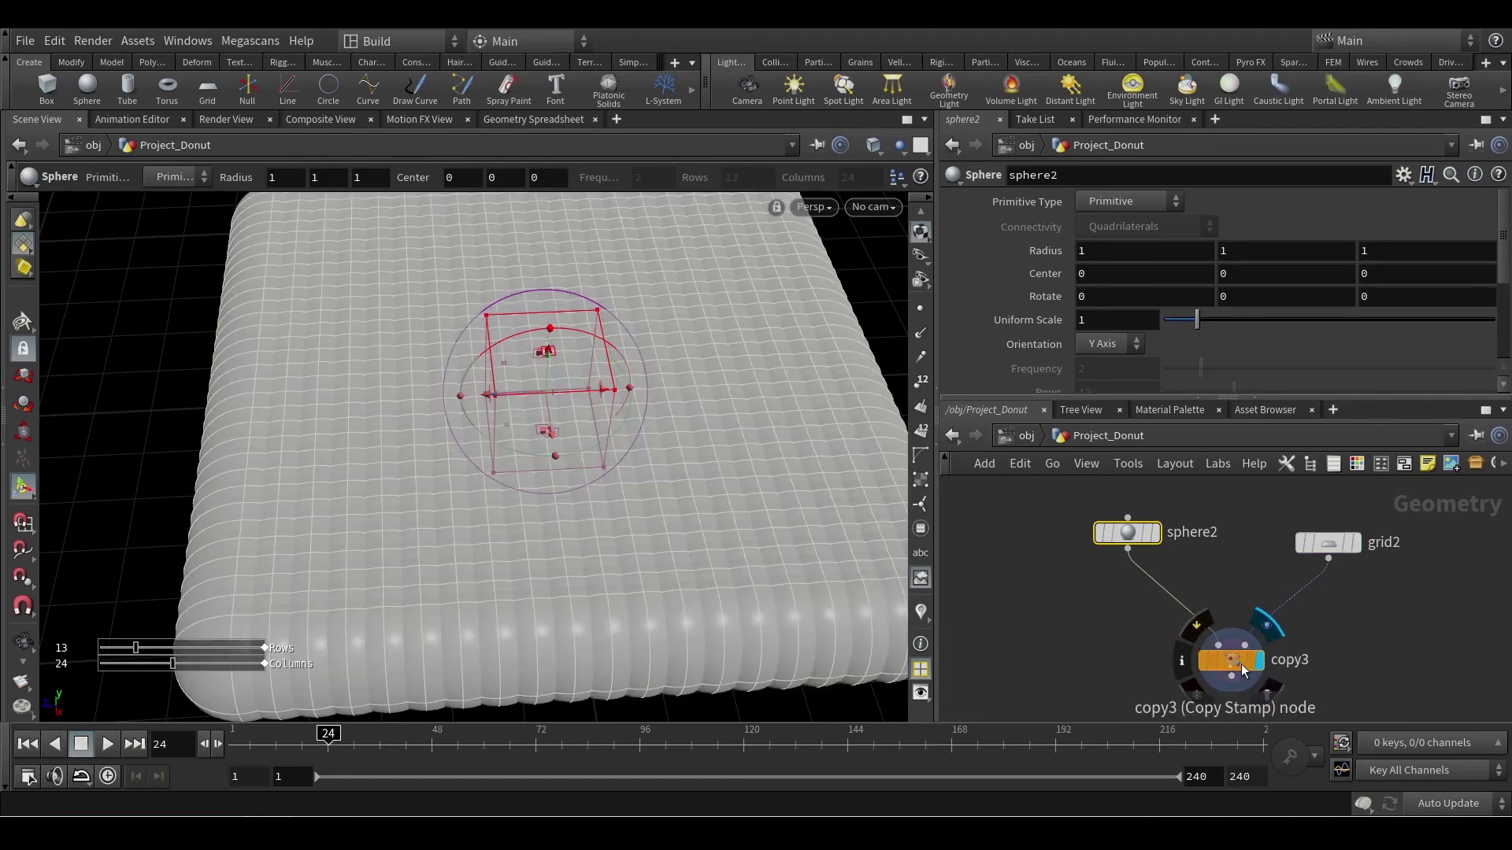
# Step: Insert an Attribute Randomize node between grid2 and copy3, with its Attribute Name set to pscale
pyautogui.press('Tab')
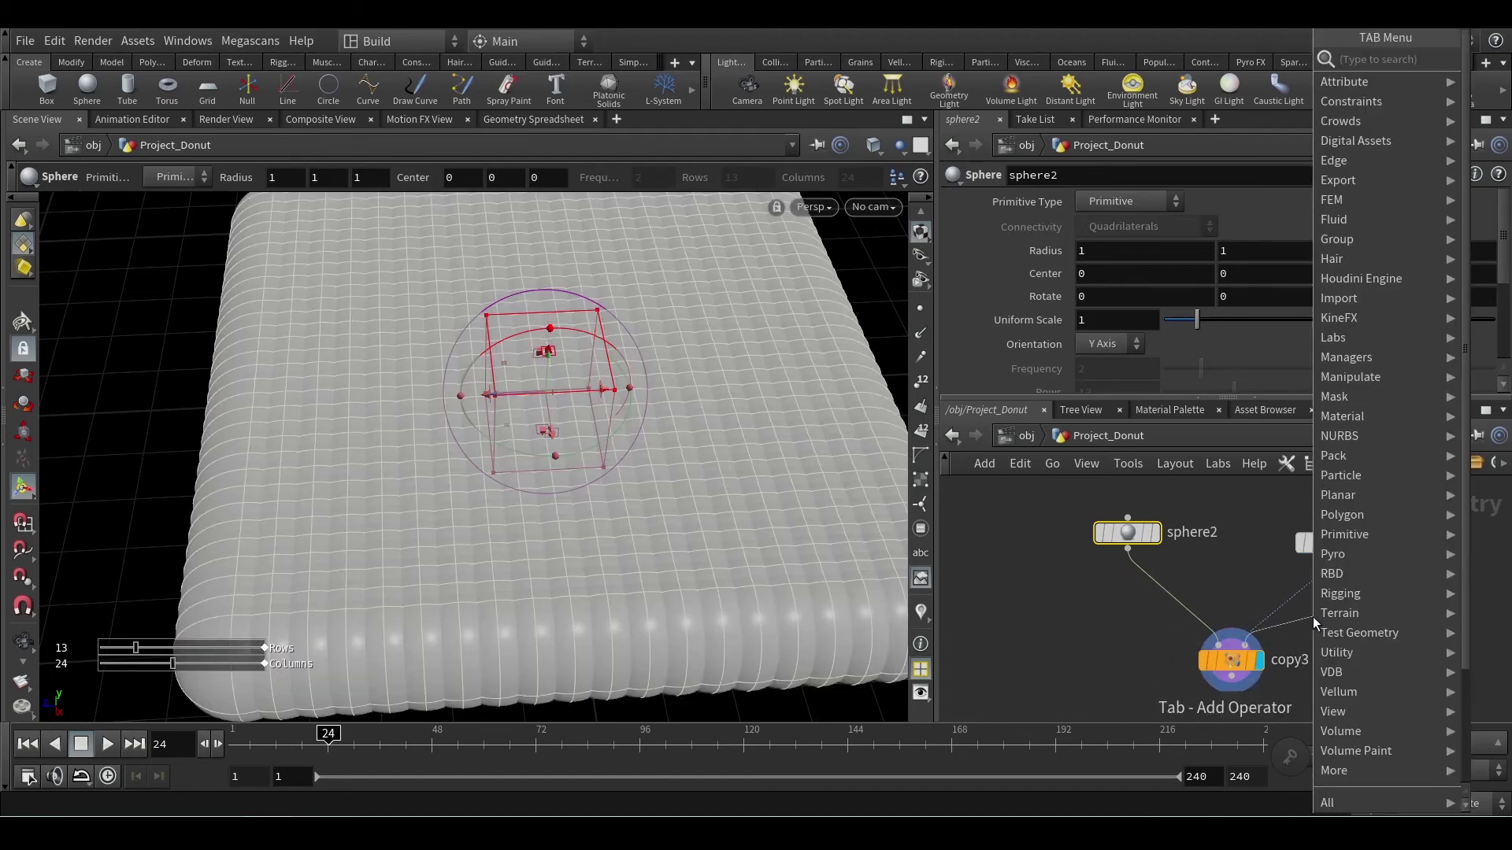
pyautogui.write('atra')
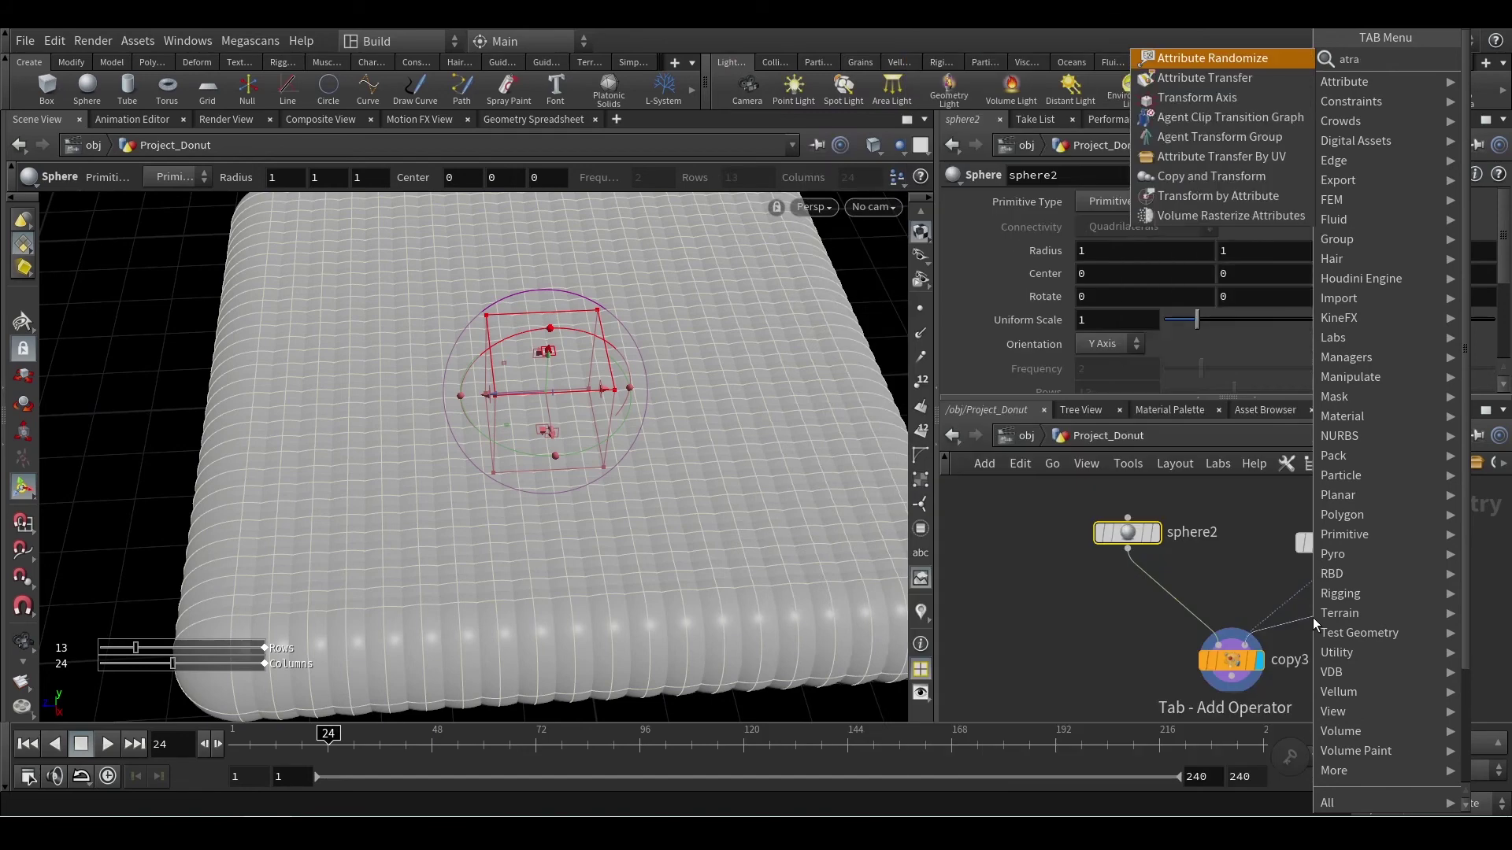
pyautogui.press('Return')
pyautogui.click(1312, 617)
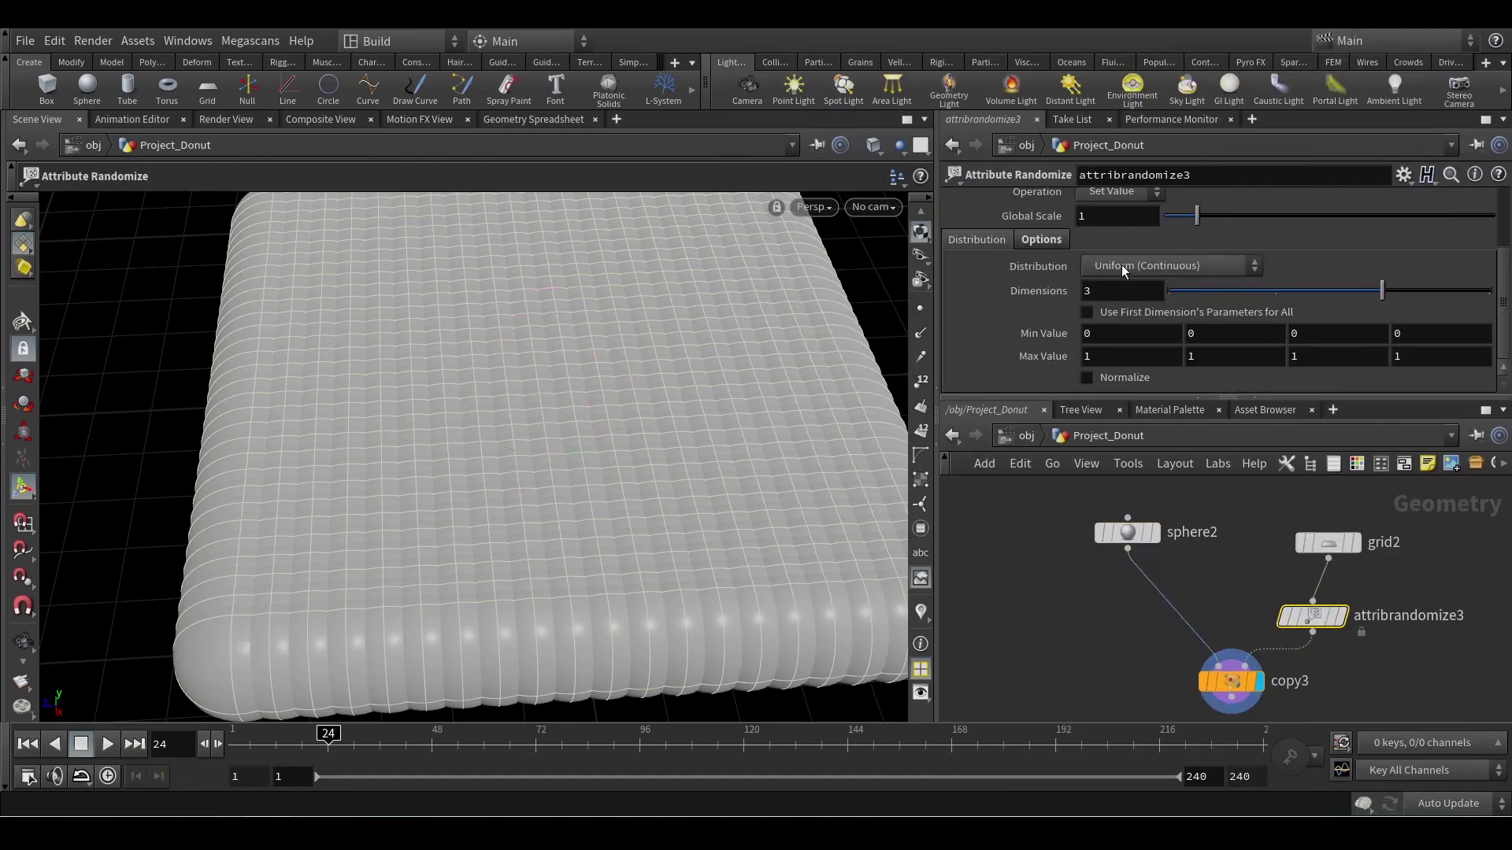
pyautogui.doubleClick(1125, 270)
pyautogui.write('P')
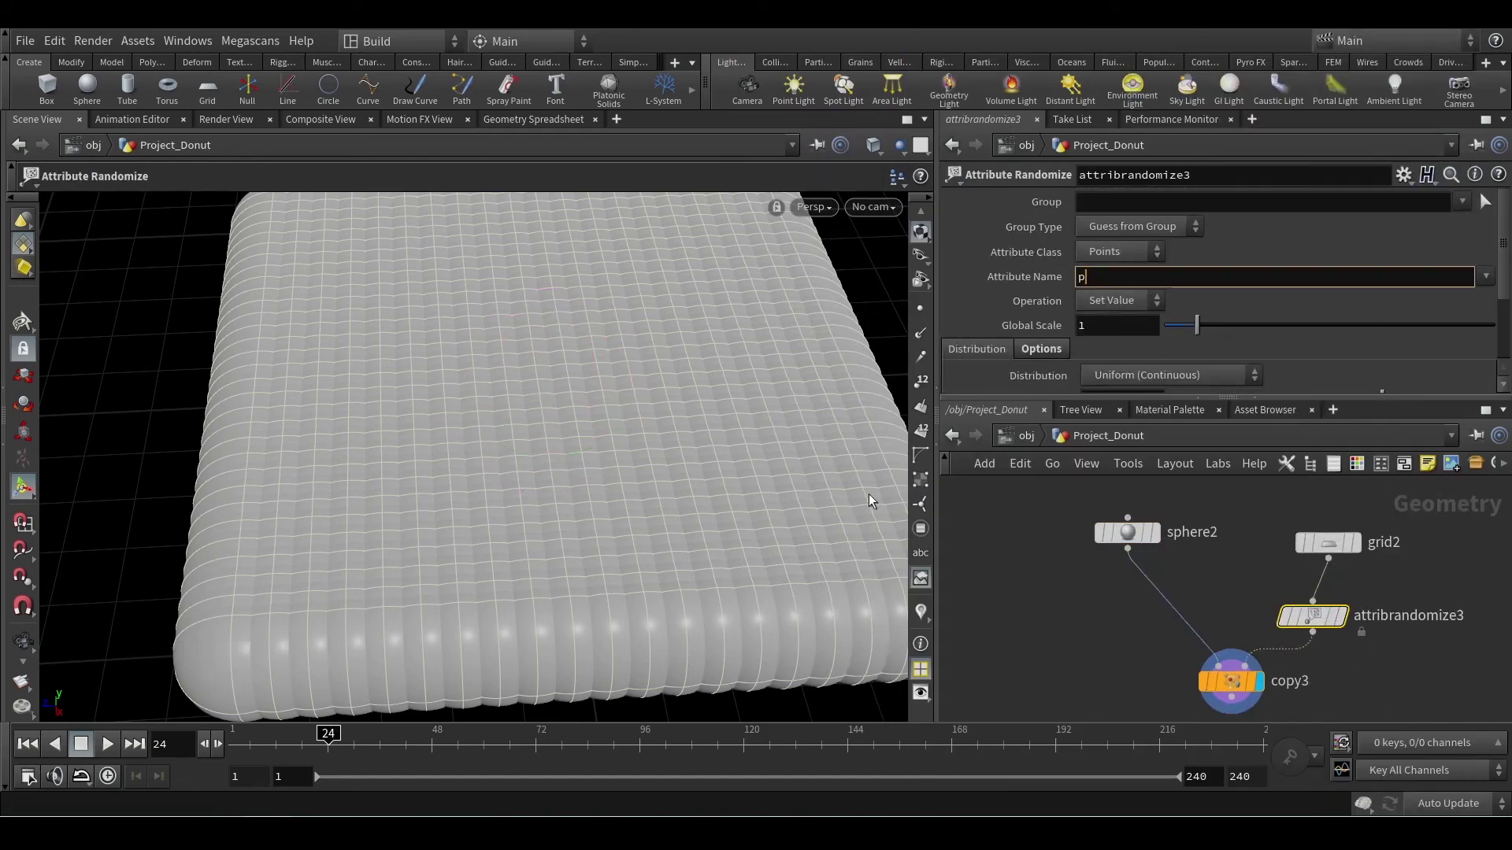
pyautogui.write('scale')
pyautogui.press('Return')
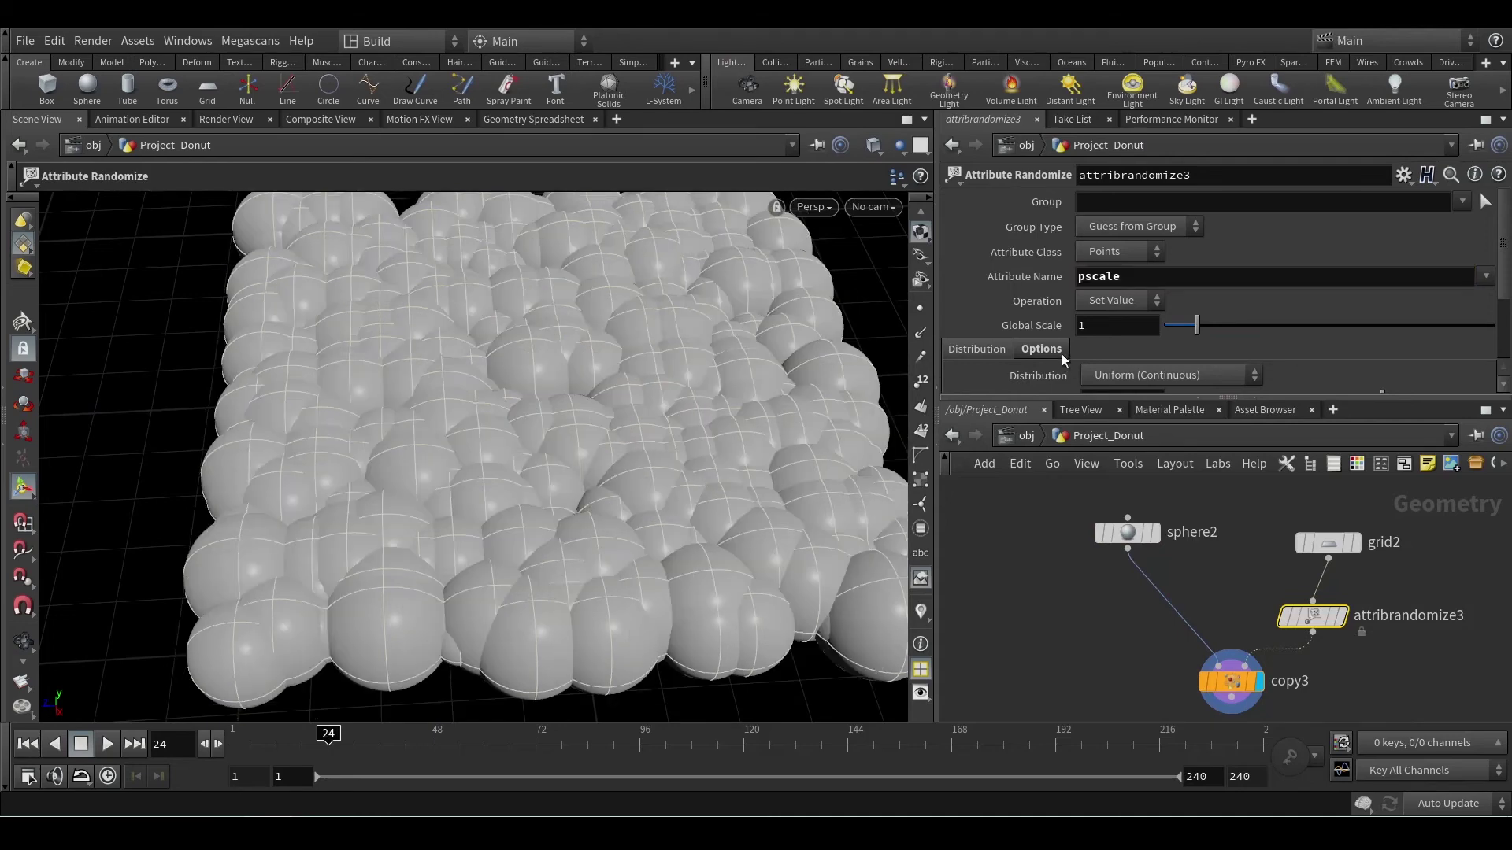
# Step: Set the first Min Value of attribrandomize3 to 0.1 and its first Max Value to 0.5
pyautogui.scroll(-4, 1071, 351)
pyautogui.write('.1')
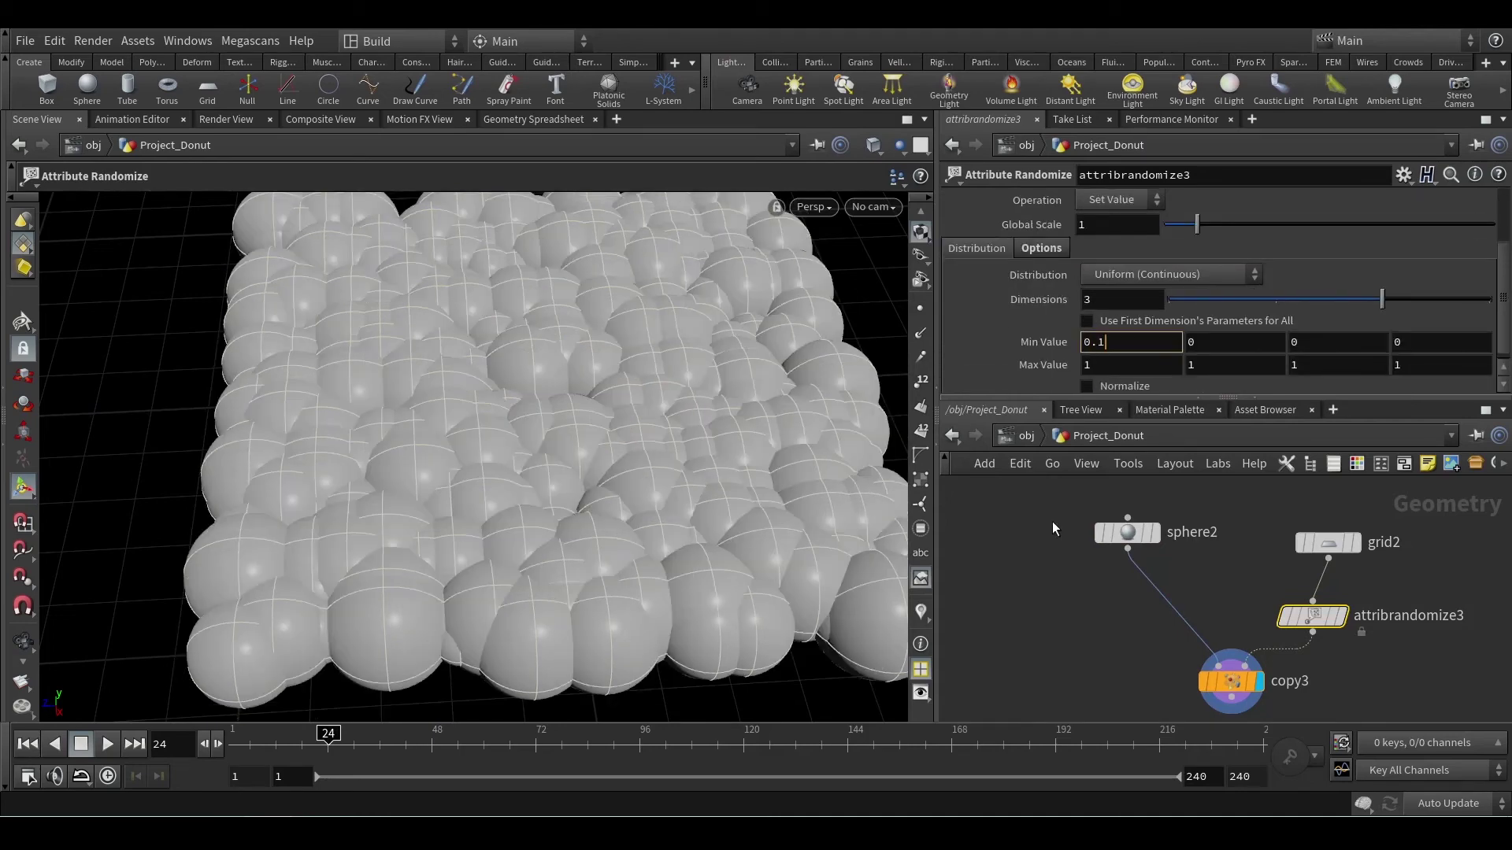
pyautogui.press('Return')
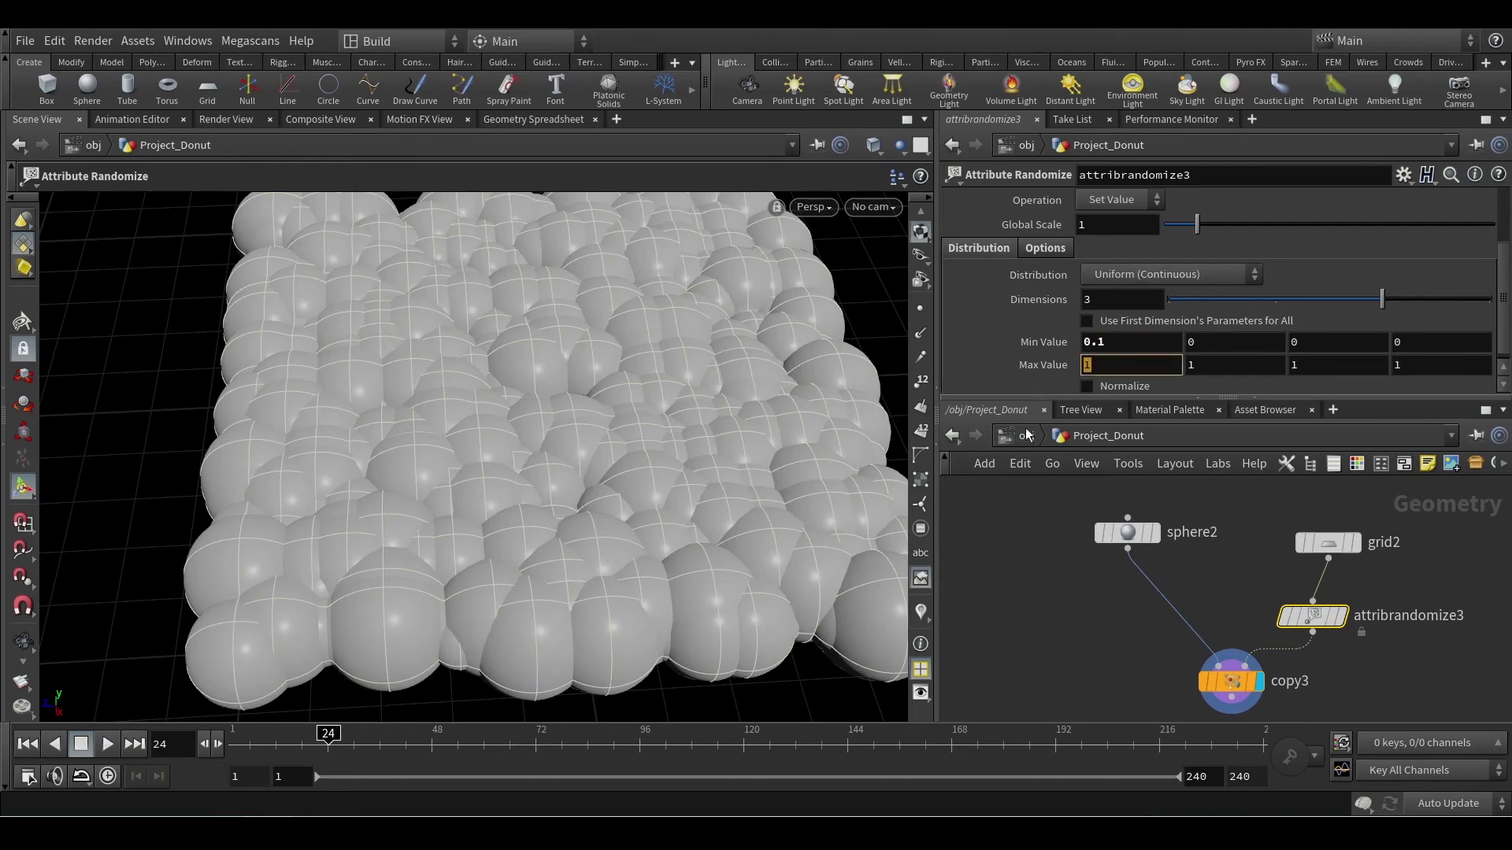
pyautogui.write('0.5')
pyautogui.press('Return')
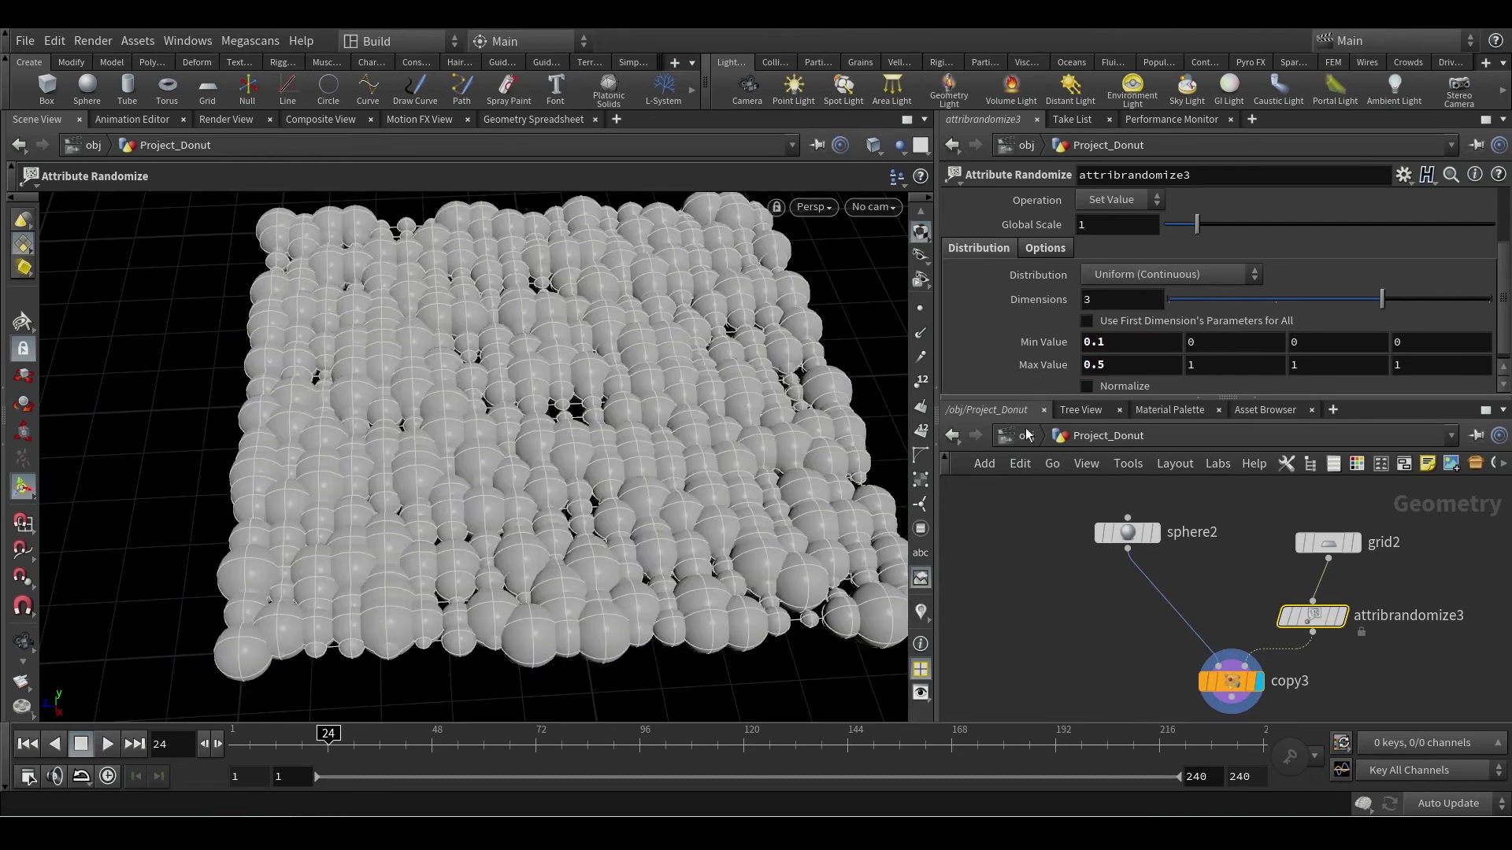
pyautogui.scroll(-2, 737, 442)
pyautogui.keyDown('alt'); pyautogui.moveTo(734, 455); pyautogui.dragTo(740, 476); pyautogui.keyUp('alt')
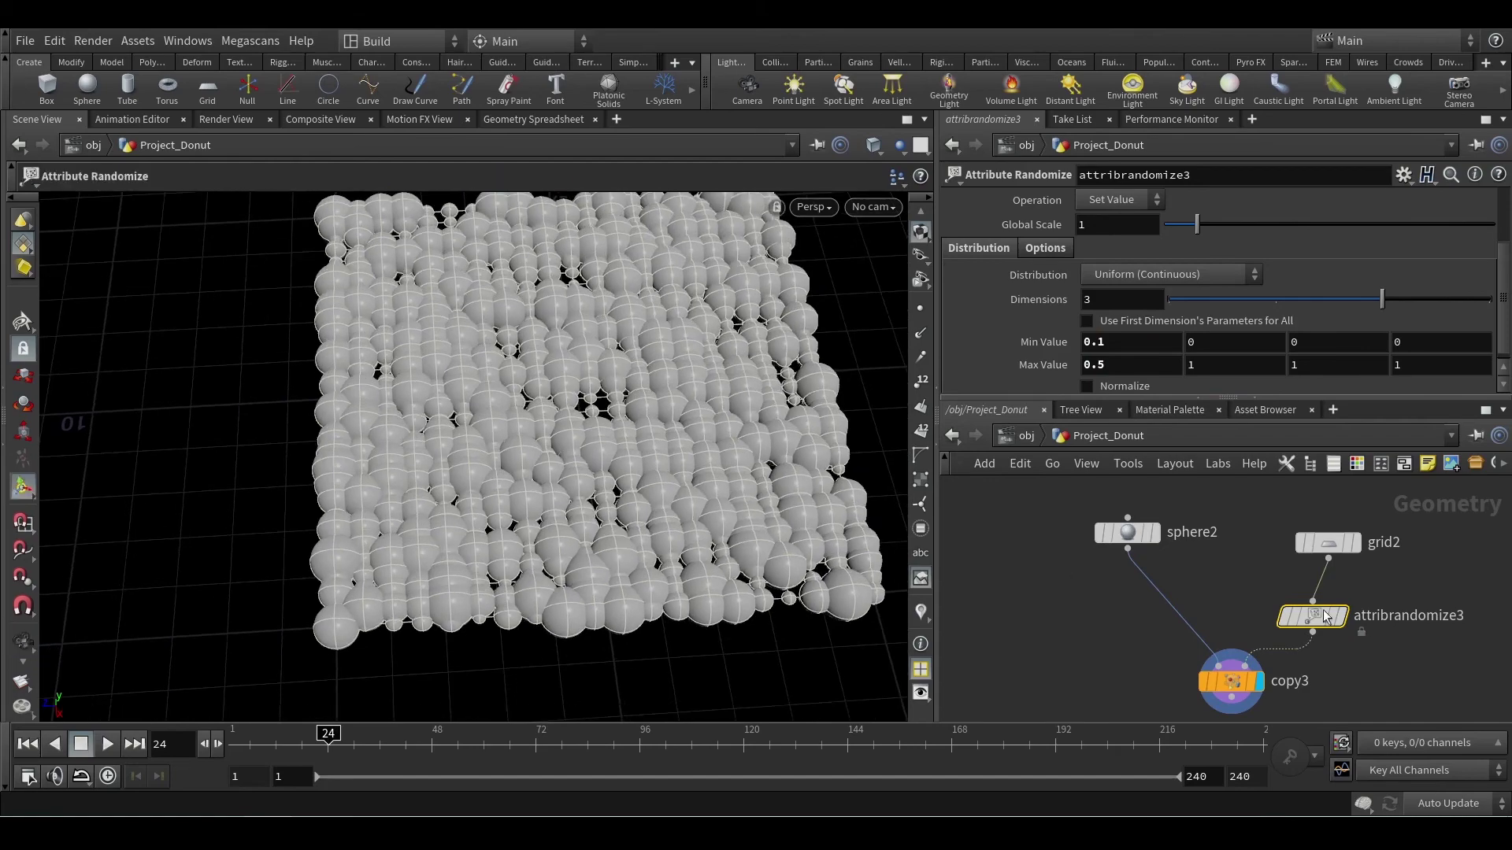
# Step: Insert a Point Relax node between attribrandomize3 and copy3, keeping it clear of the other nodes
pyautogui.moveTo(1368, 642); pyautogui.dragTo(1268, 561, button='middle')
pyautogui.moveTo(1135, 615); pyautogui.dragTo(1123, 662)
pyautogui.press('Tab')
pyautogui.write('p')
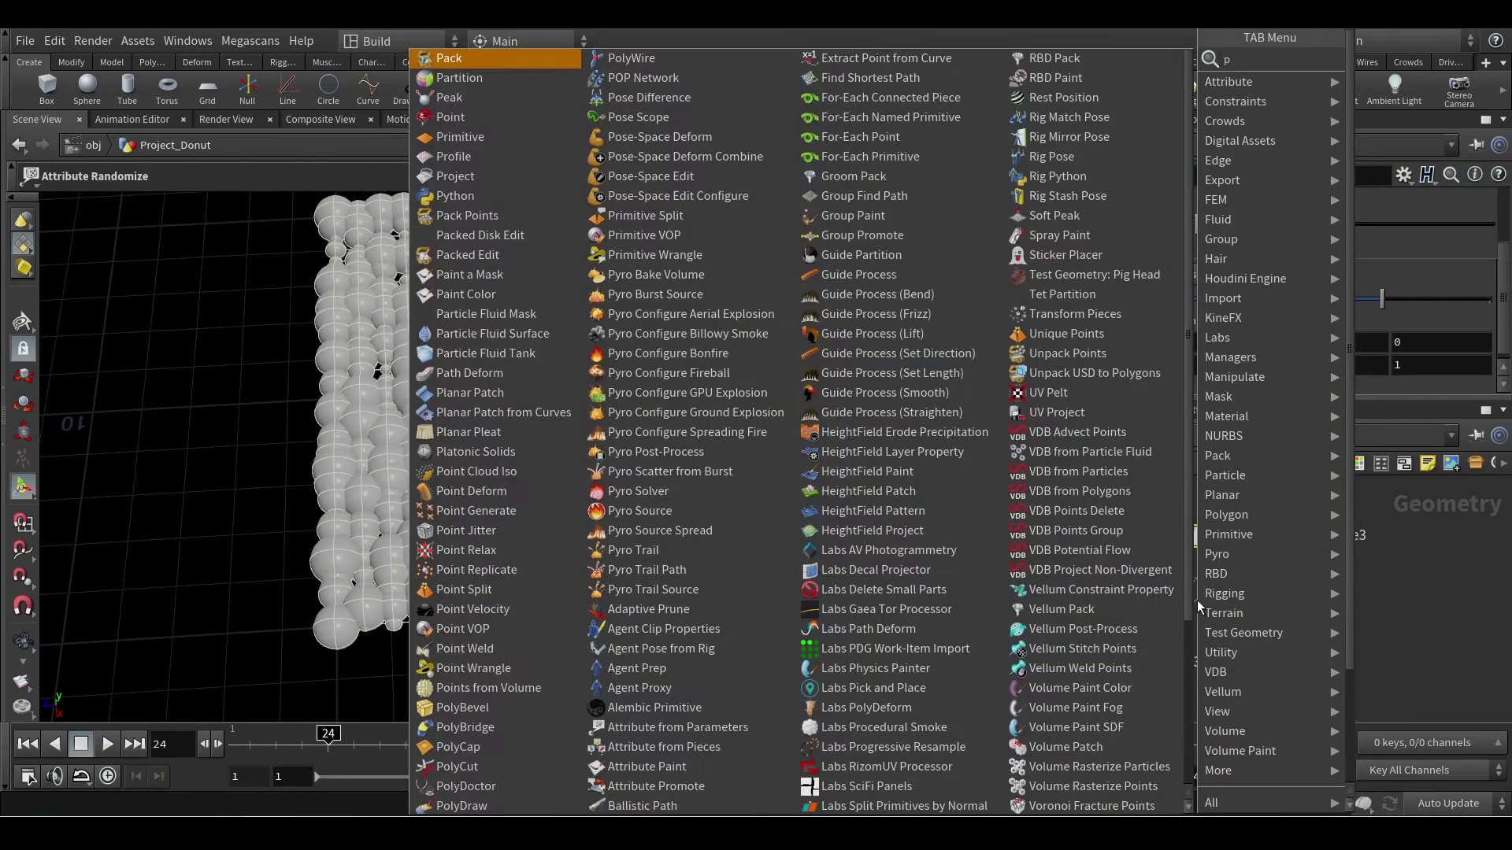
pyautogui.write('oint')
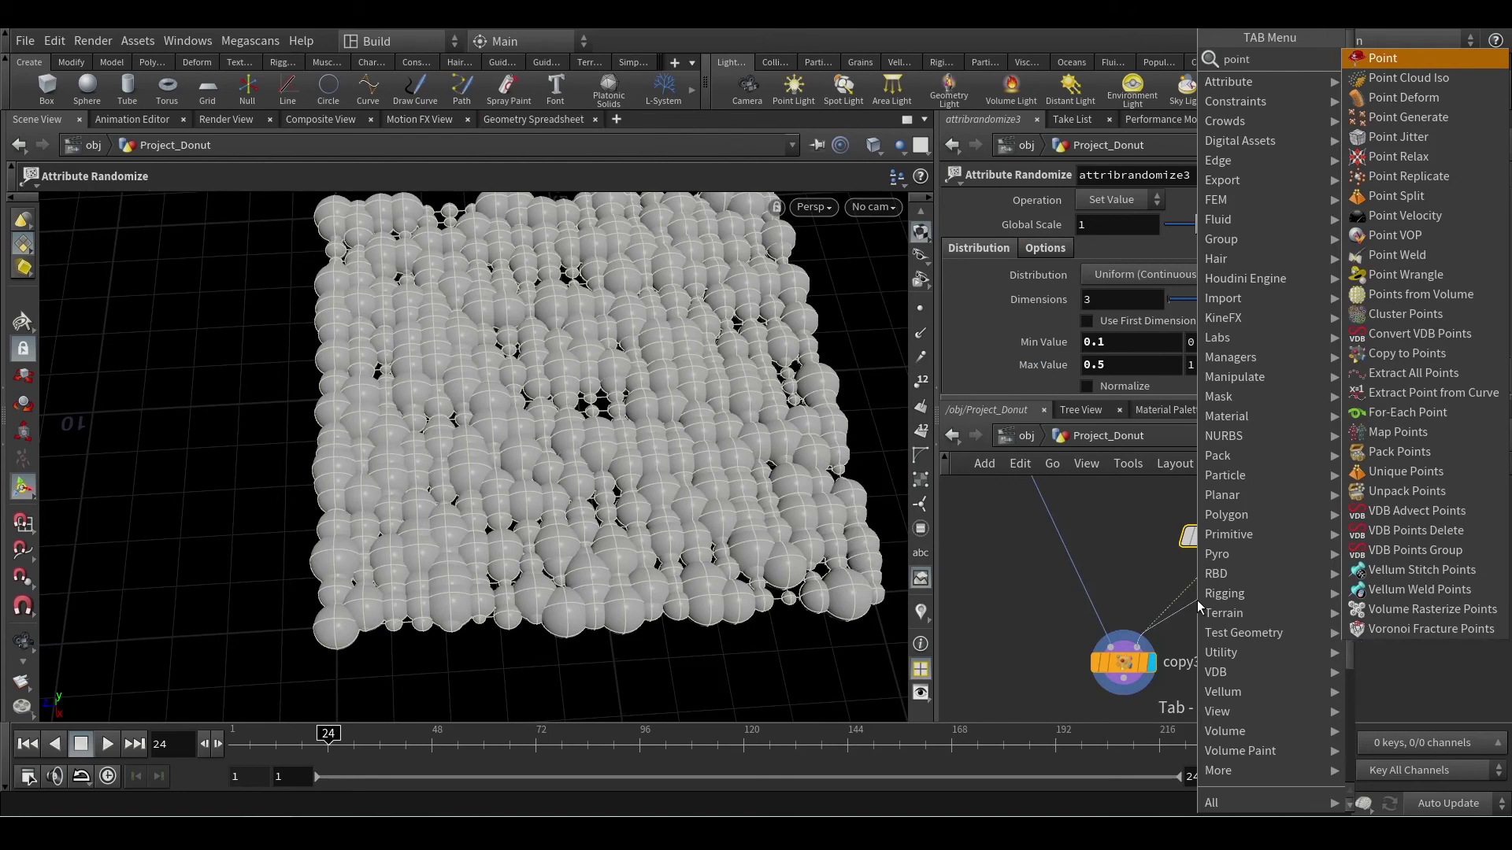
pyautogui.write('re')
pyautogui.press('Return')
pyautogui.click(1205, 603)
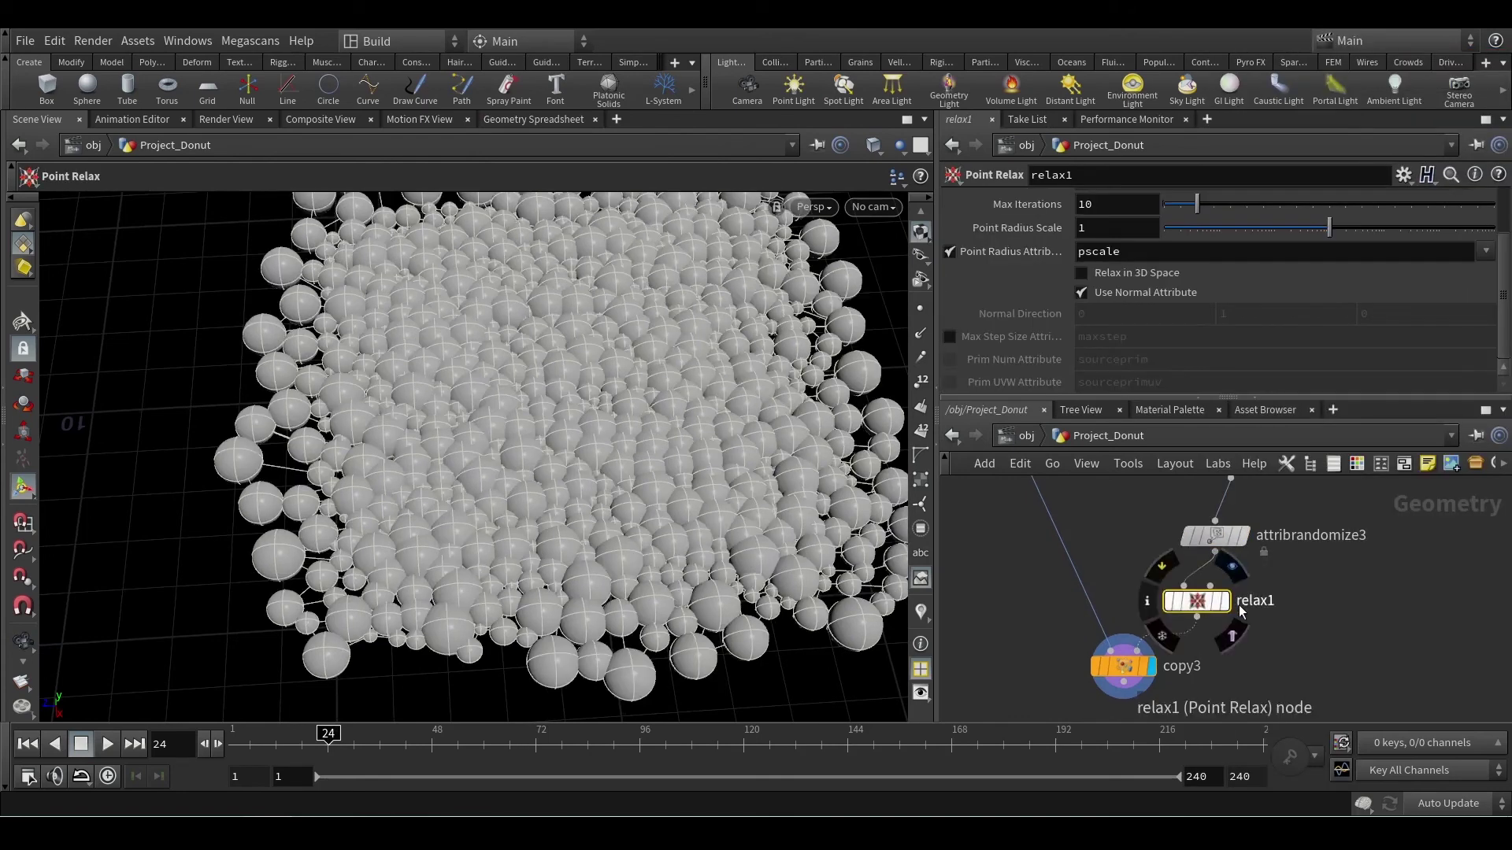
pyautogui.moveTo(1211, 613); pyautogui.dragTo(1289, 612)
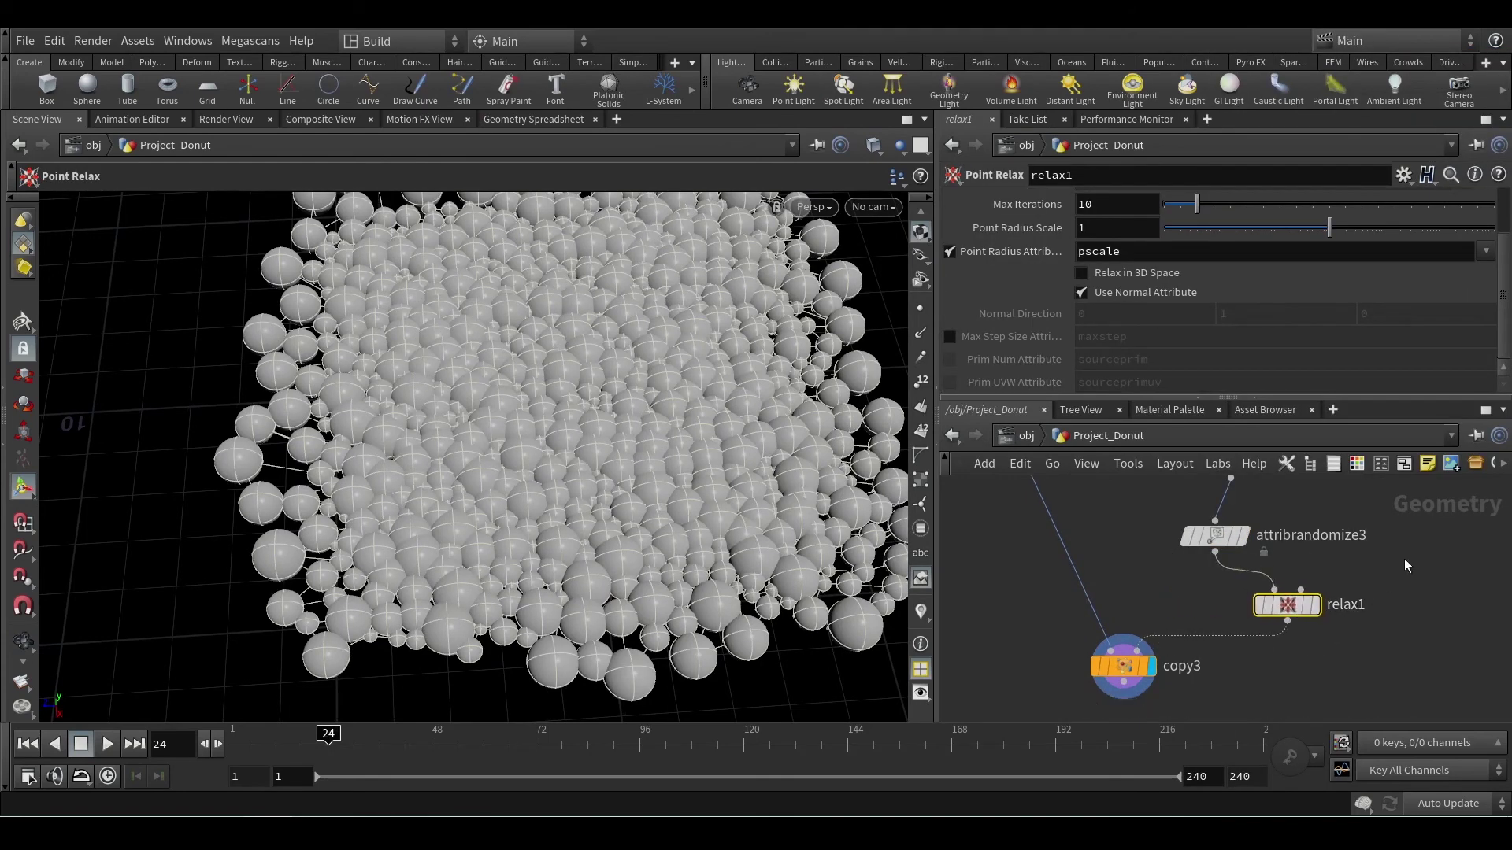
# Step: Connect grid2 to the second input of relax1 so the relaxed points are constrained to the grid surface
pyautogui.moveTo(1304, 590); pyautogui.dragTo(1268, 653, button='middle')
pyautogui.moveTo(1266, 654); pyautogui.dragTo(1195, 543)
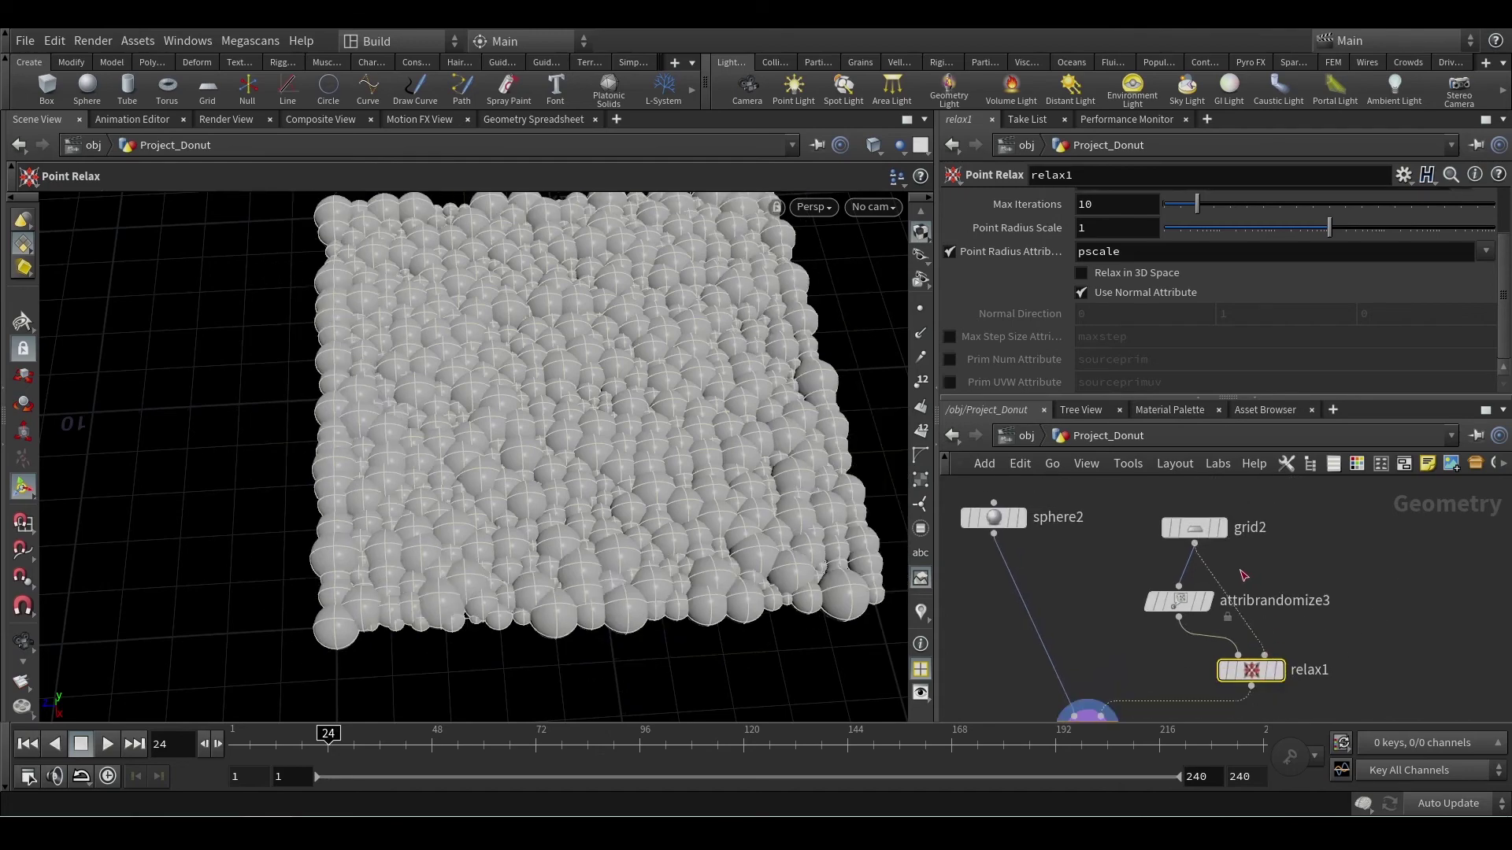
pyautogui.press('Escape')
pyautogui.moveTo(706, 488); pyautogui.dragTo(677, 563)
pyautogui.press('Return')
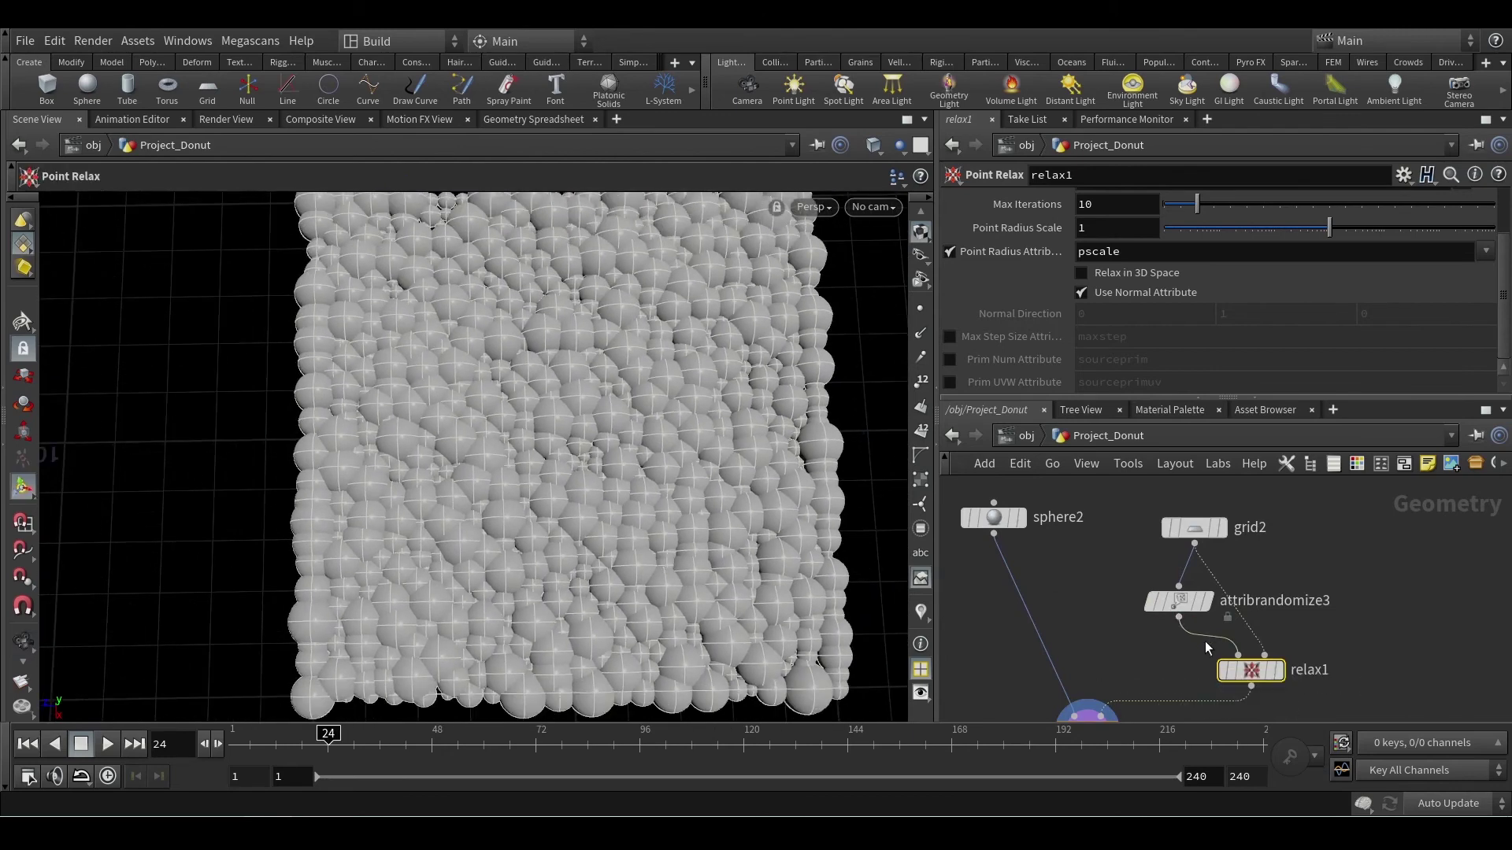
# Step: Bypass the relax1 node and examine the spacing of the copied spheres up close without relaxation
pyautogui.click(1223, 679)
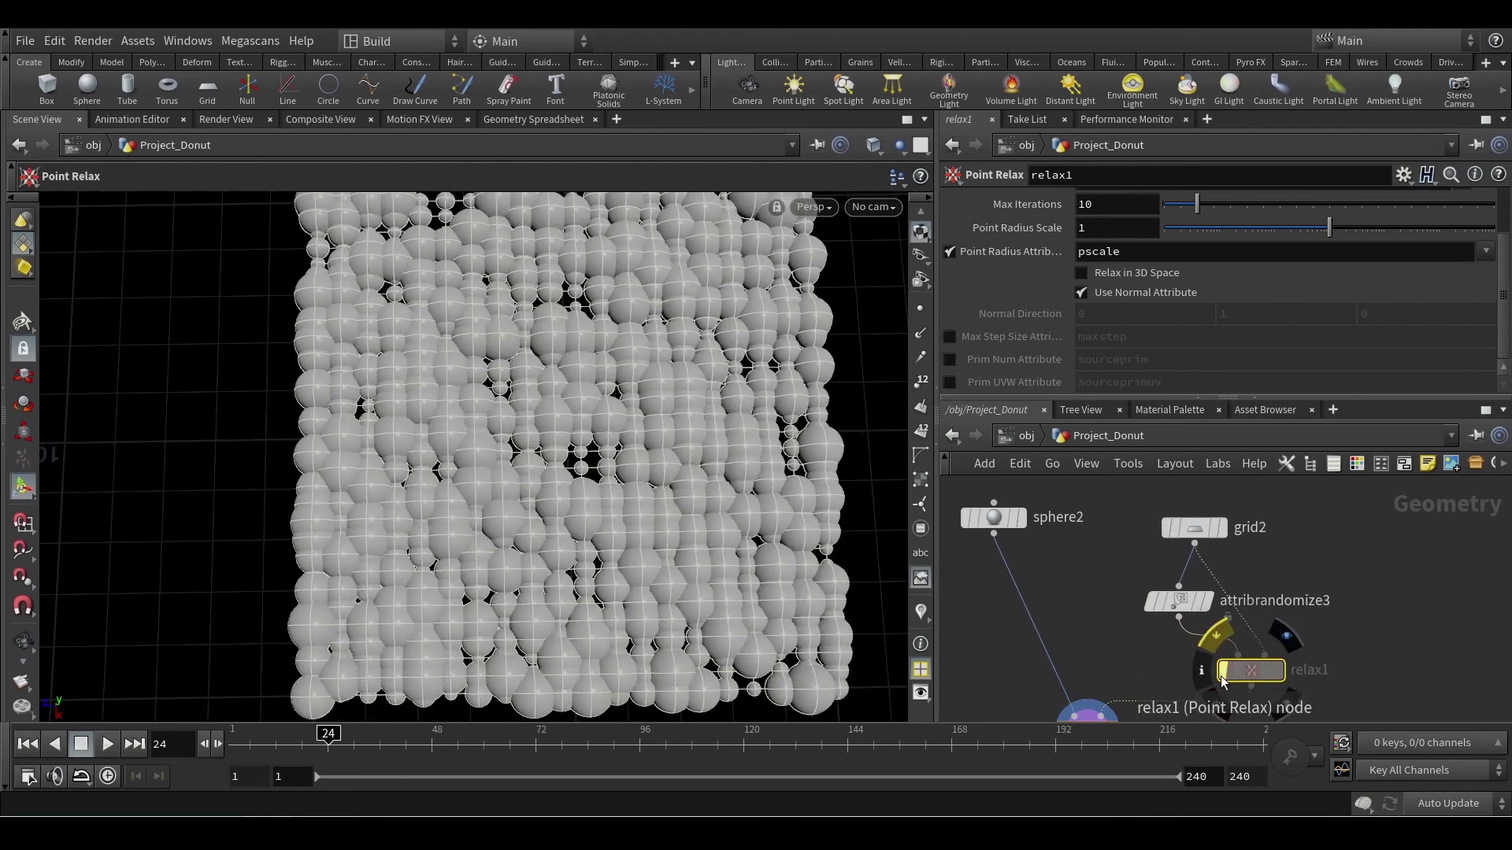
pyautogui.press('Escape')
pyautogui.scroll(6, 579, 482)
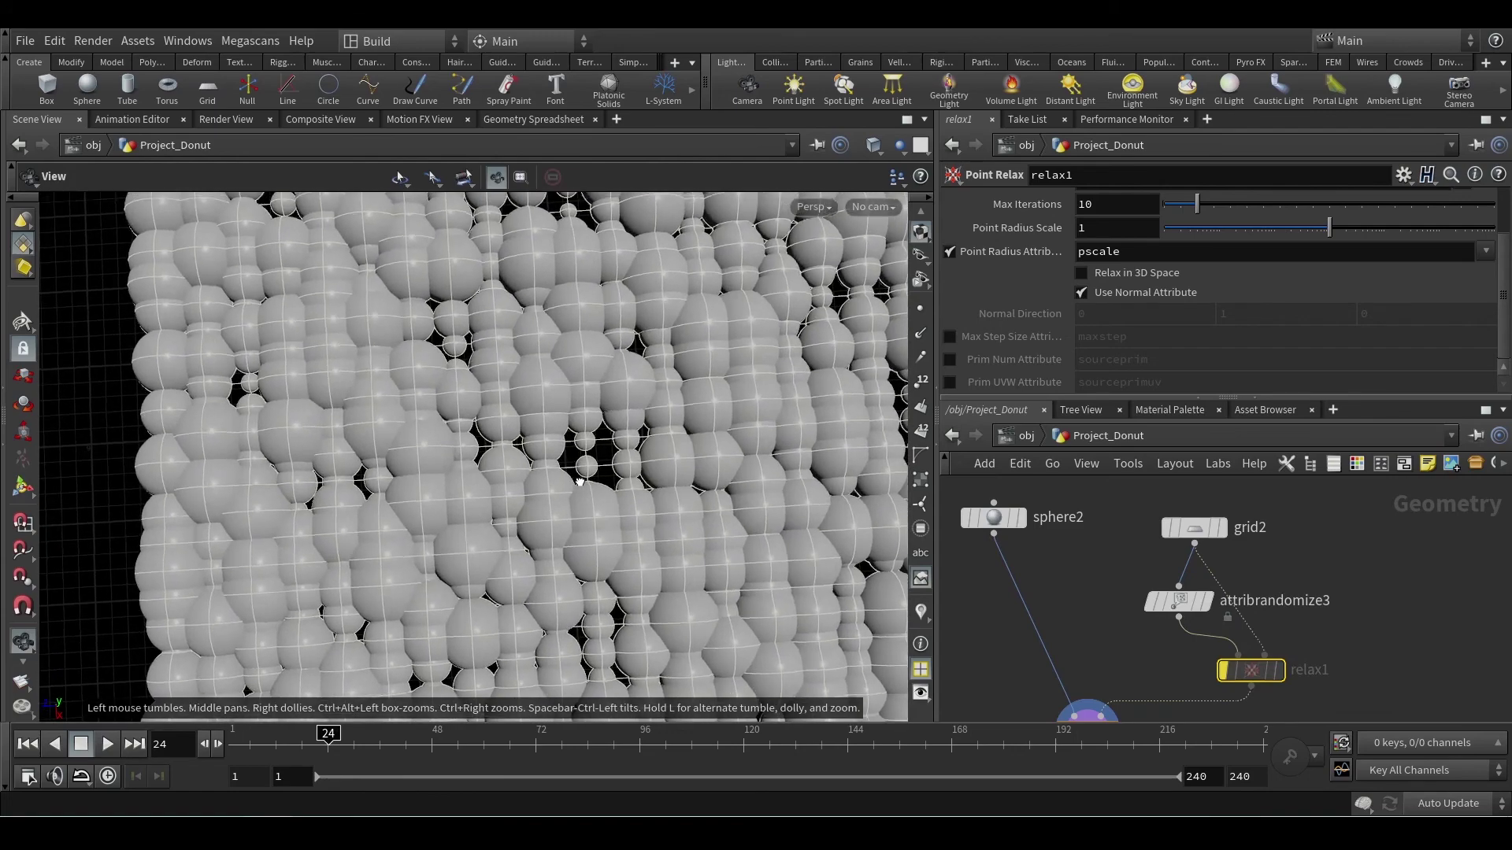
pyautogui.scroll(5, 580, 481)
pyautogui.press('Return')
pyautogui.moveTo(1221, 688)
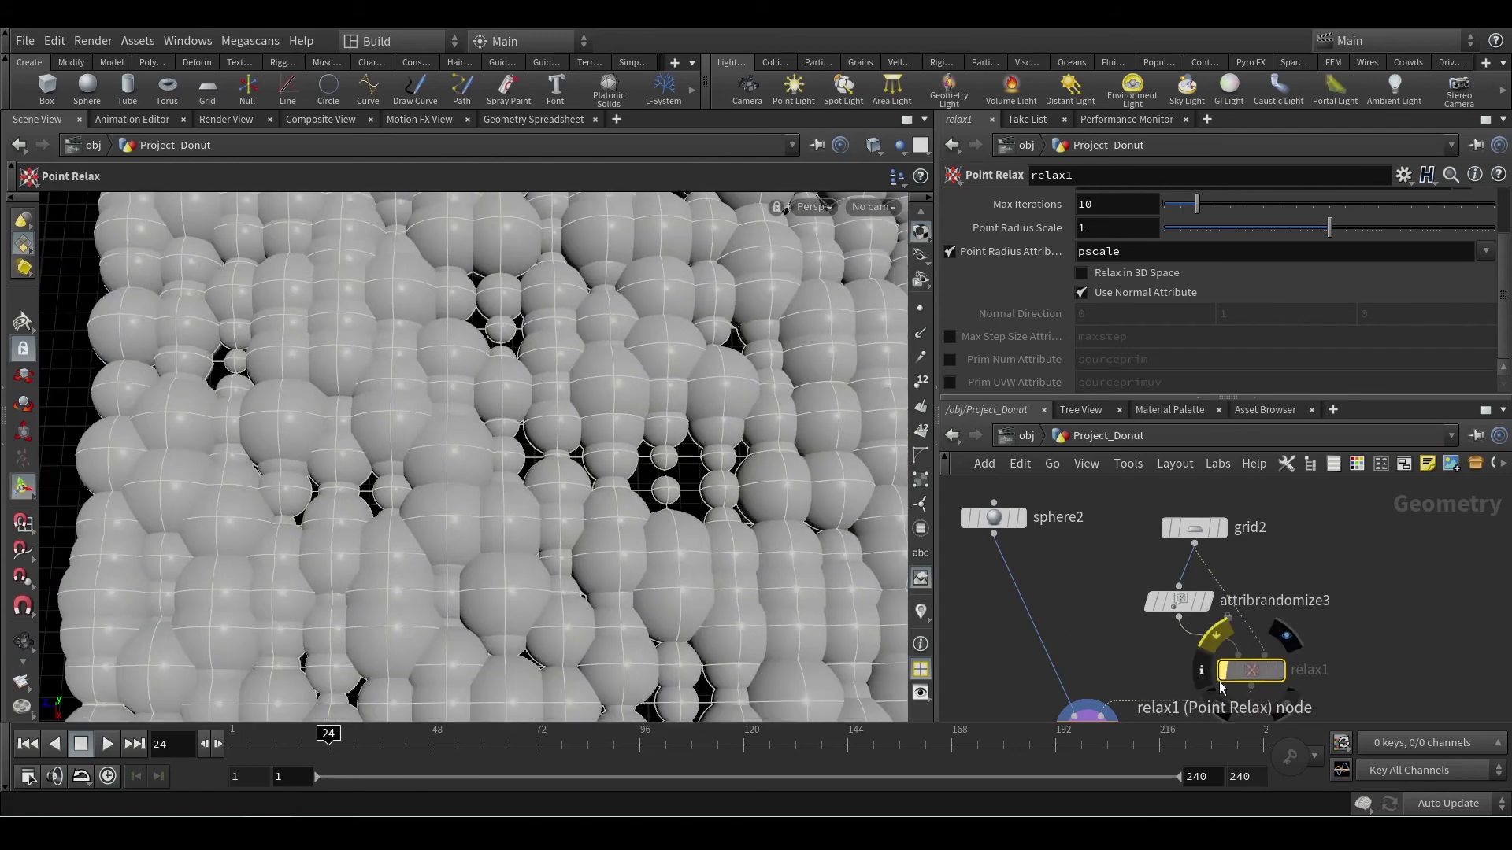
# Step: Insert a Scatter node between grid2 and attribrandomize3, aligning it directly above attribrandomize3
pyautogui.moveTo(1206, 534); pyautogui.dragTo(1252, 537)
pyautogui.moveTo(1158, 497); pyautogui.dragTo(1303, 559)
pyautogui.click(1175, 601)
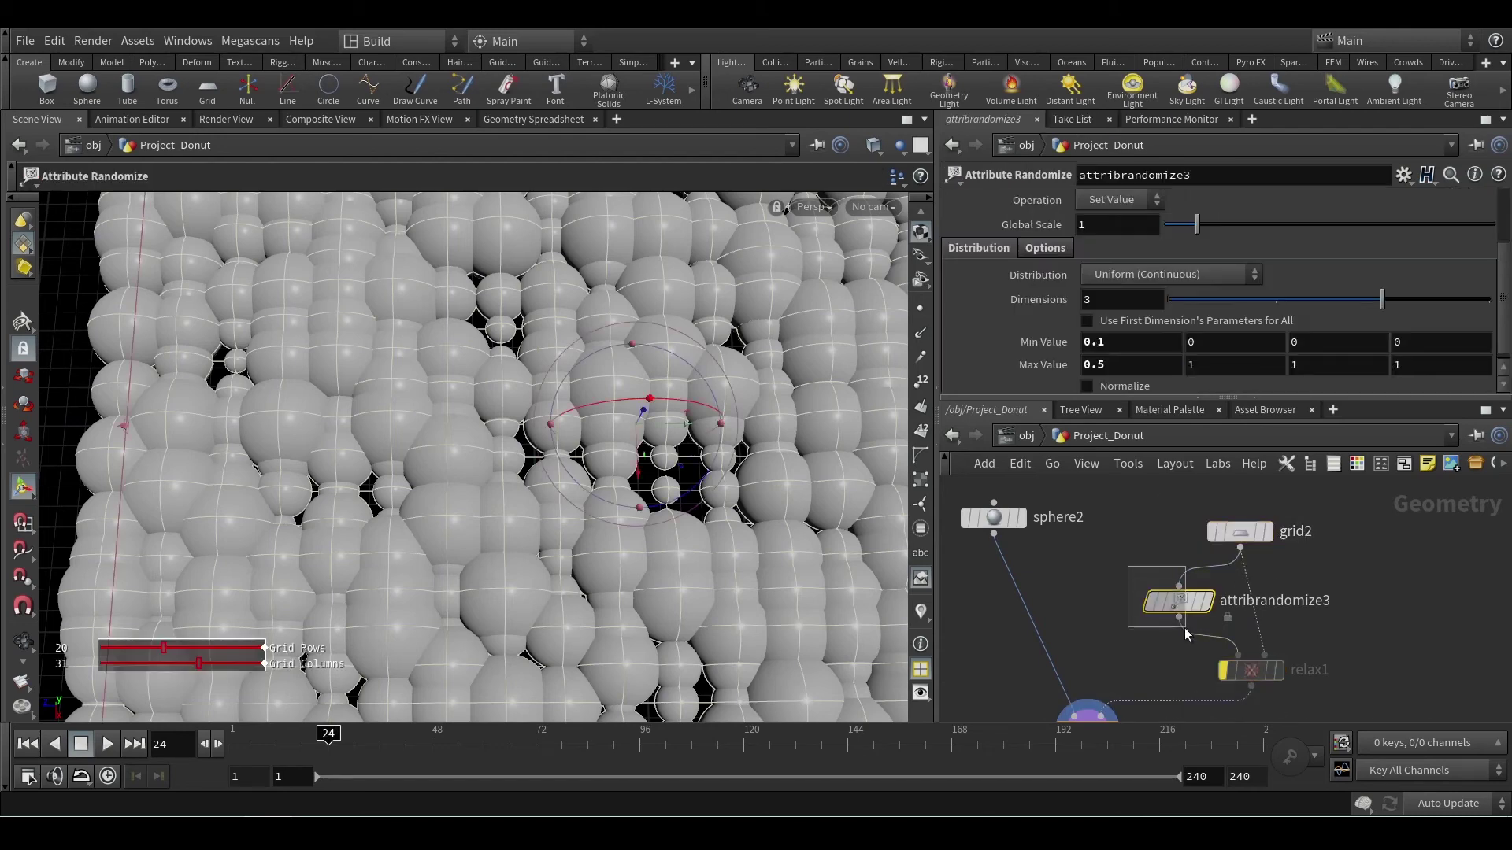
pyautogui.moveTo(1243, 546); pyautogui.dragTo(1238, 498)
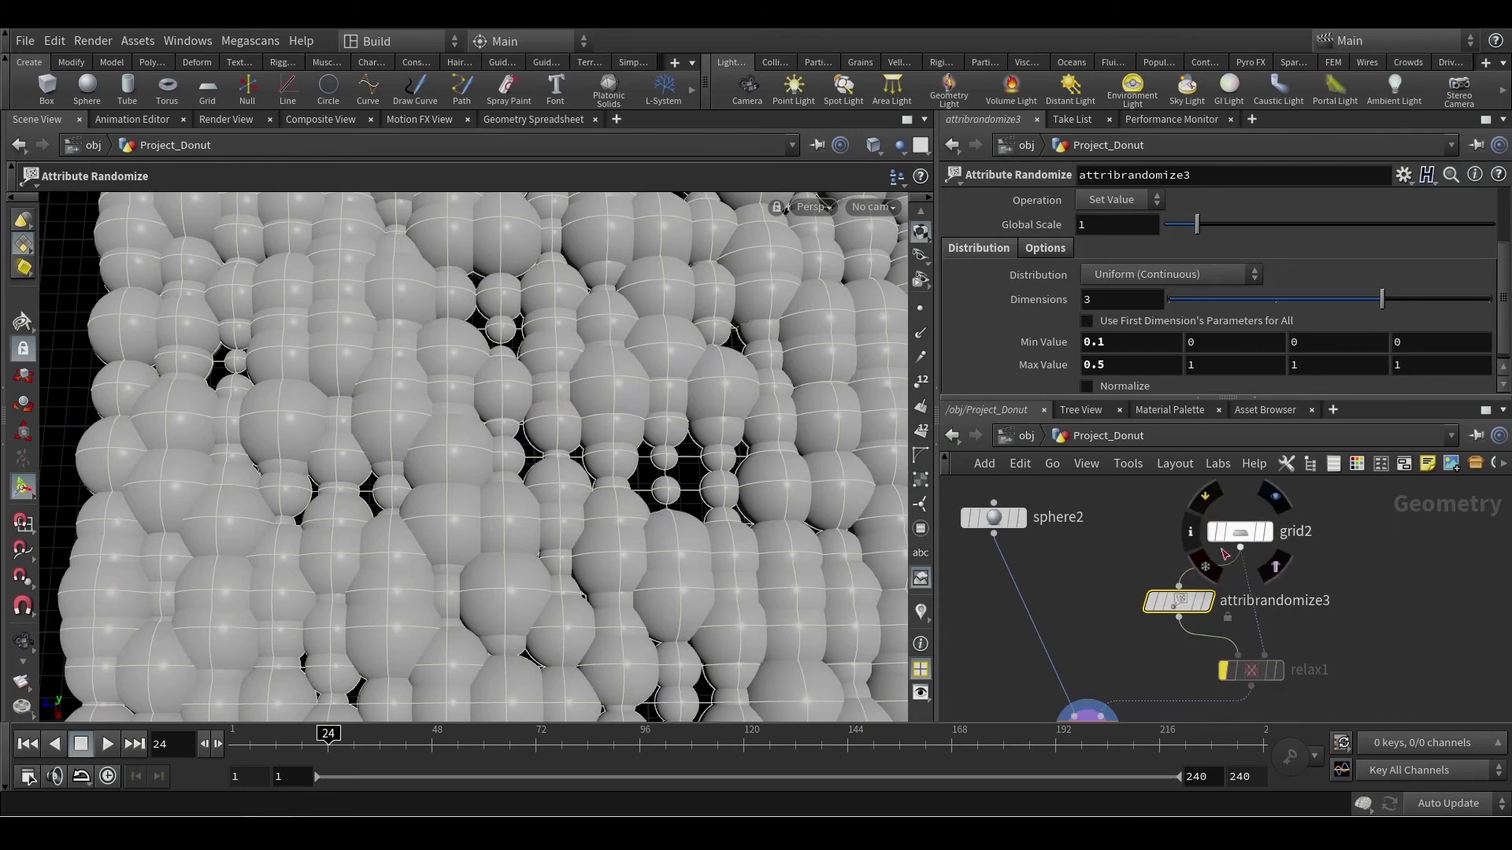
pyautogui.press('Tab')
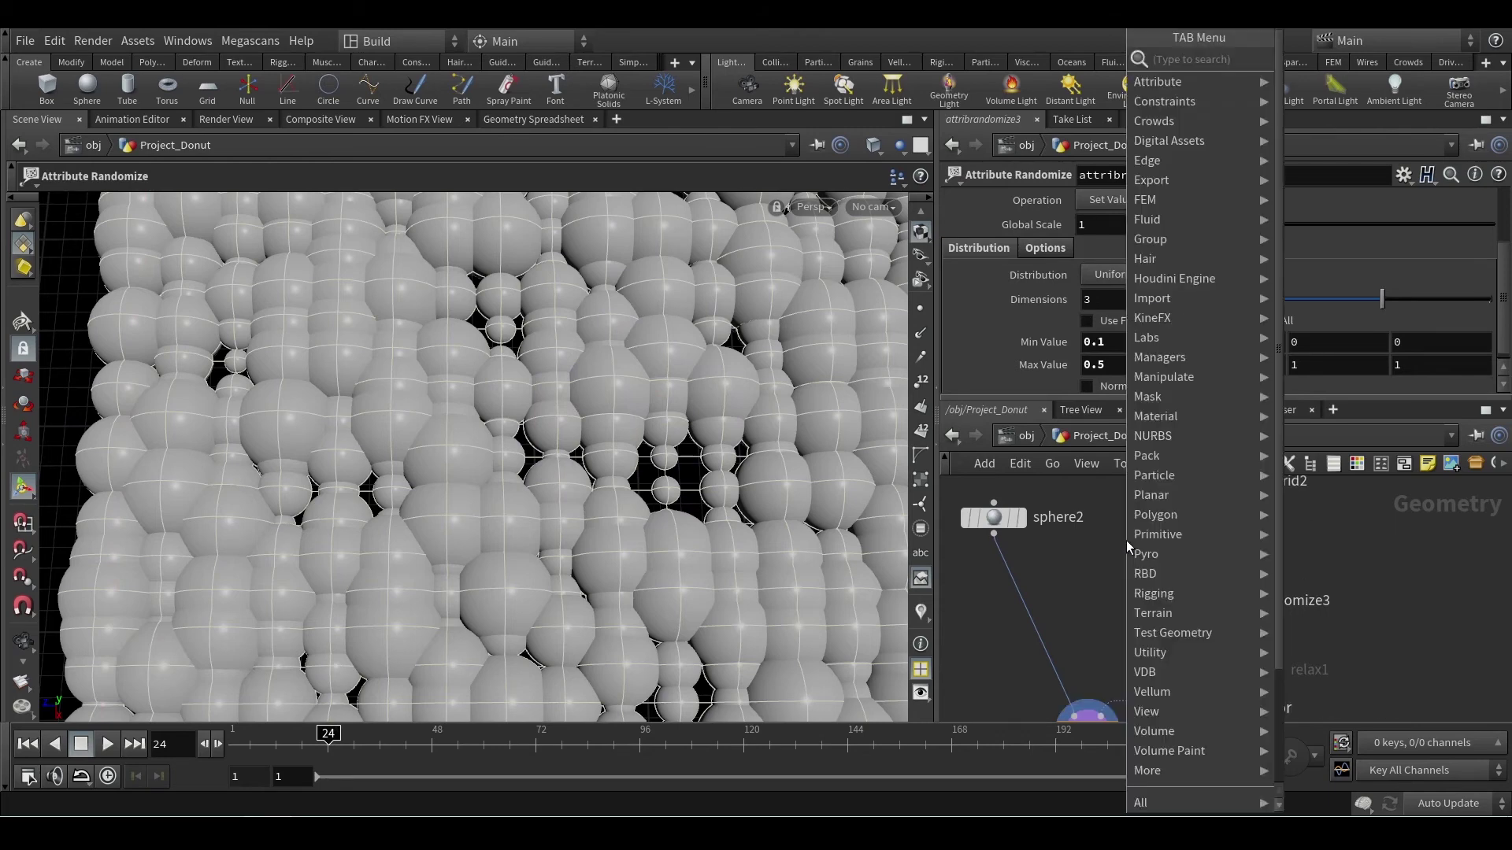
pyautogui.write('sca')
pyautogui.press('Return')
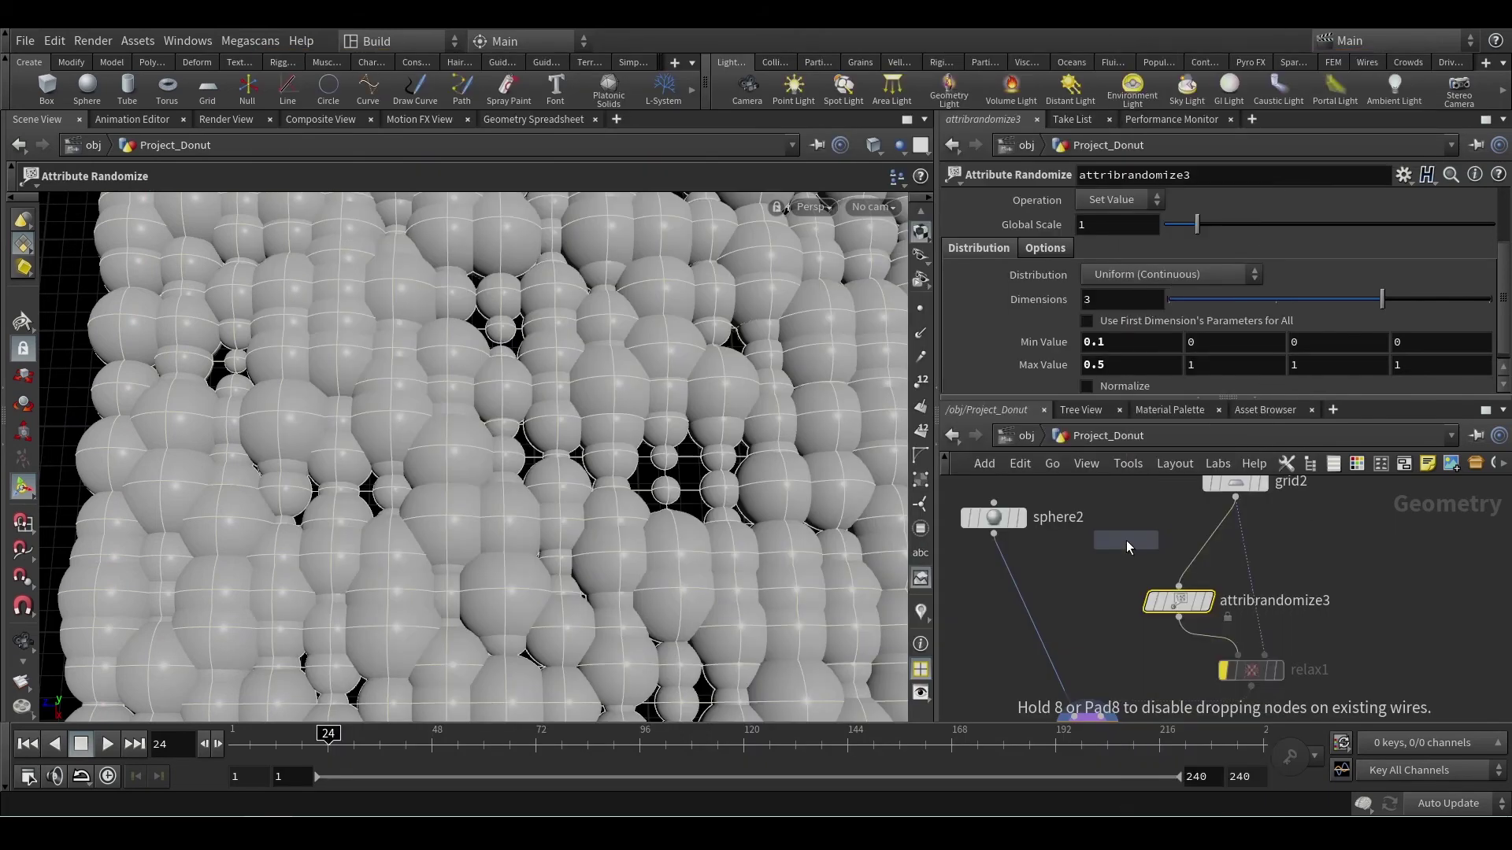
pyautogui.click(1199, 554)
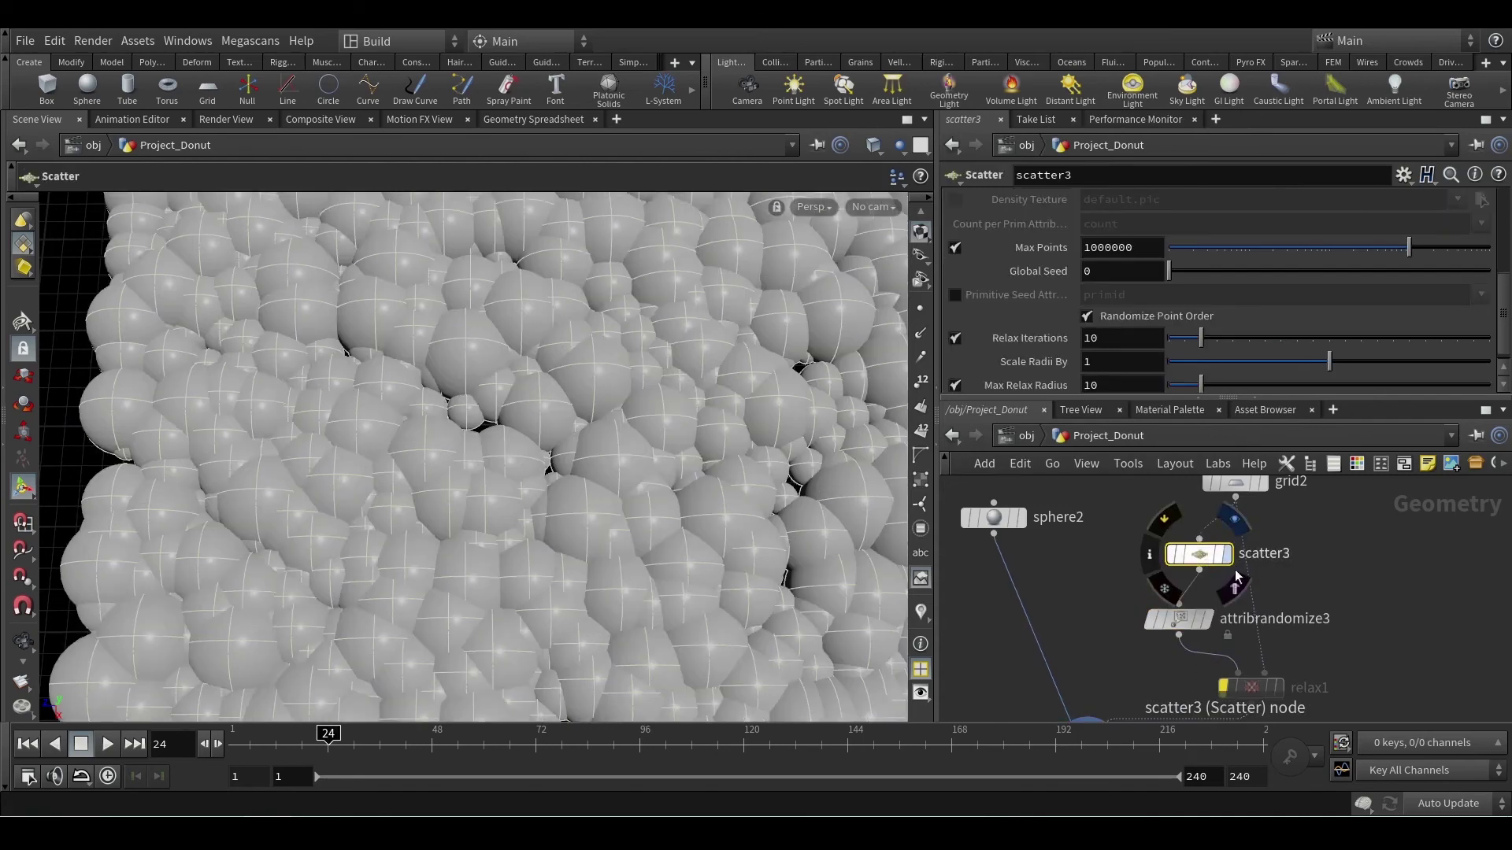
pyautogui.moveTo(1254, 590)
pyautogui.mouseDown()
pyautogui.moveTo(1228, 587)
pyautogui.moveTo(1264, 574)
pyautogui.moveTo(1244, 581)
pyautogui.mouseUp()
pyautogui.moveTo(1250, 538); pyautogui.dragTo(1212, 535, button='middle')
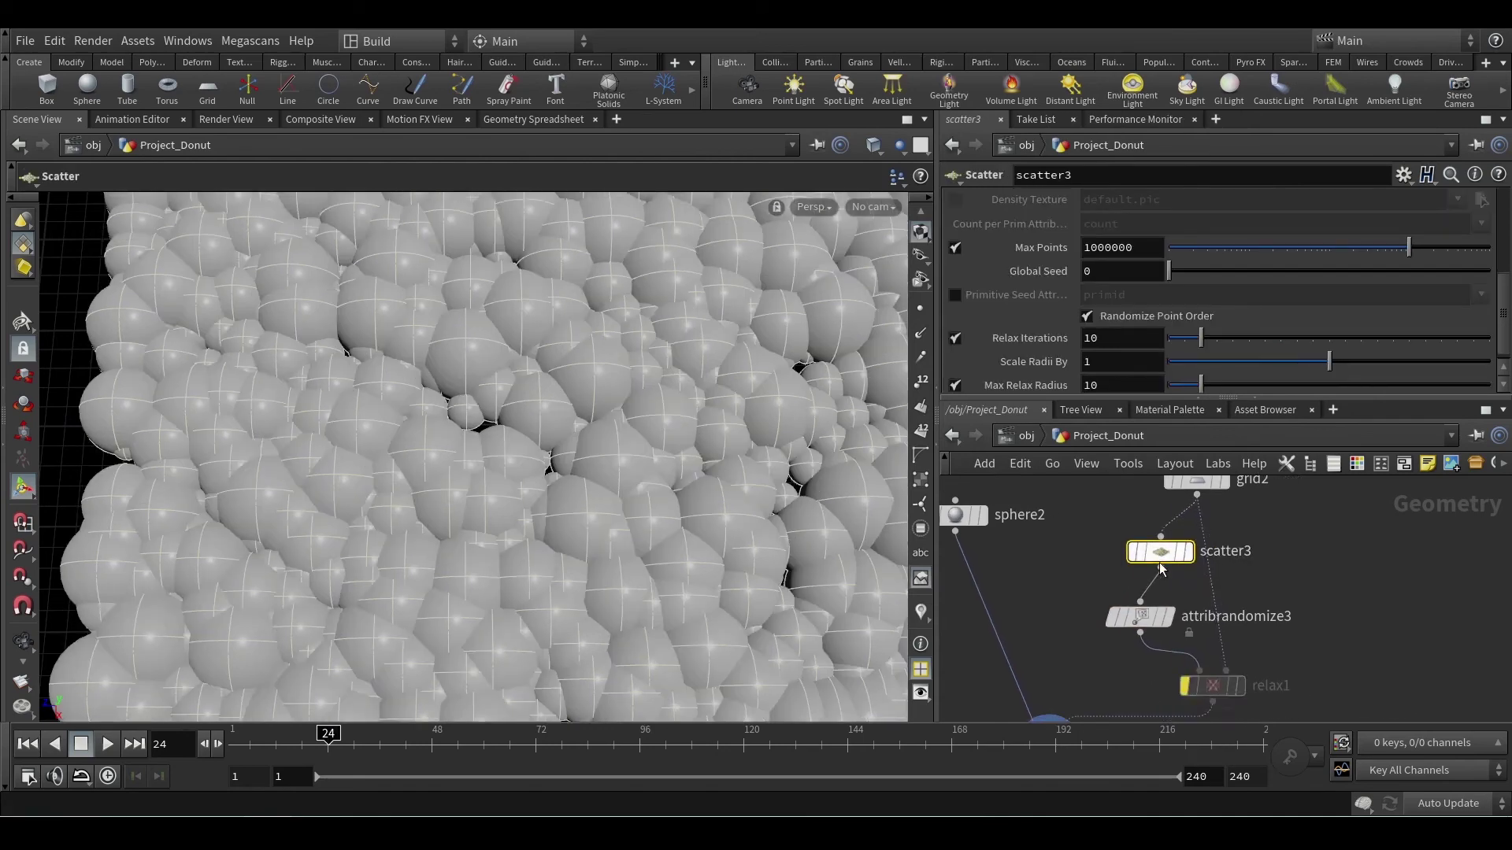
pyautogui.moveTo(1162, 557); pyautogui.dragTo(1142, 556)
# Step: Set scatter3's Force Total Count to 100, raise it to 200, and view the whole grid of spheres from above
pyautogui.scroll(2, 1121, 301)
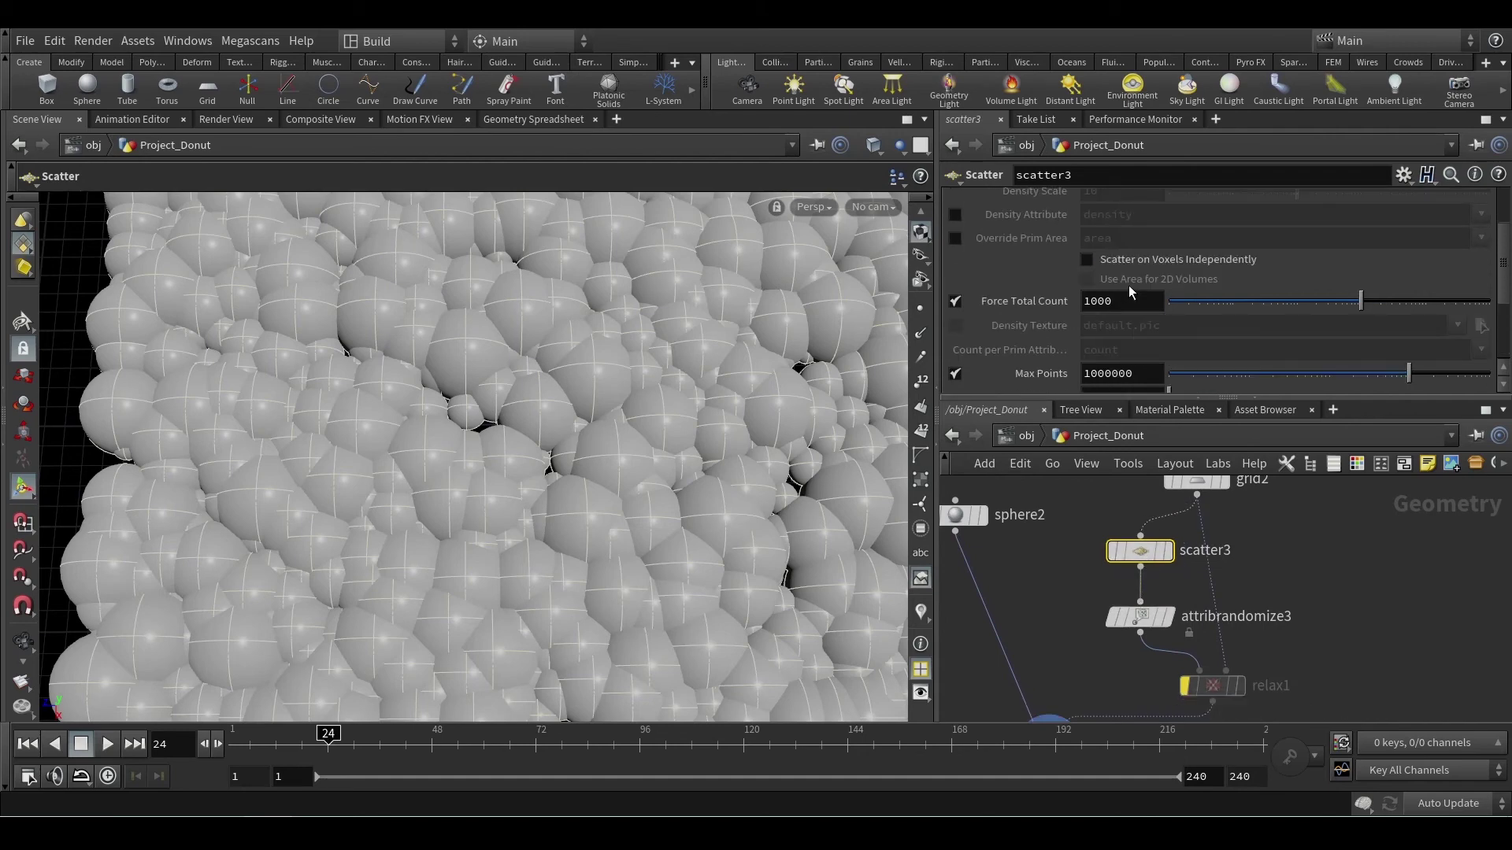
pyautogui.click(1120, 301)
pyautogui.press('Return')
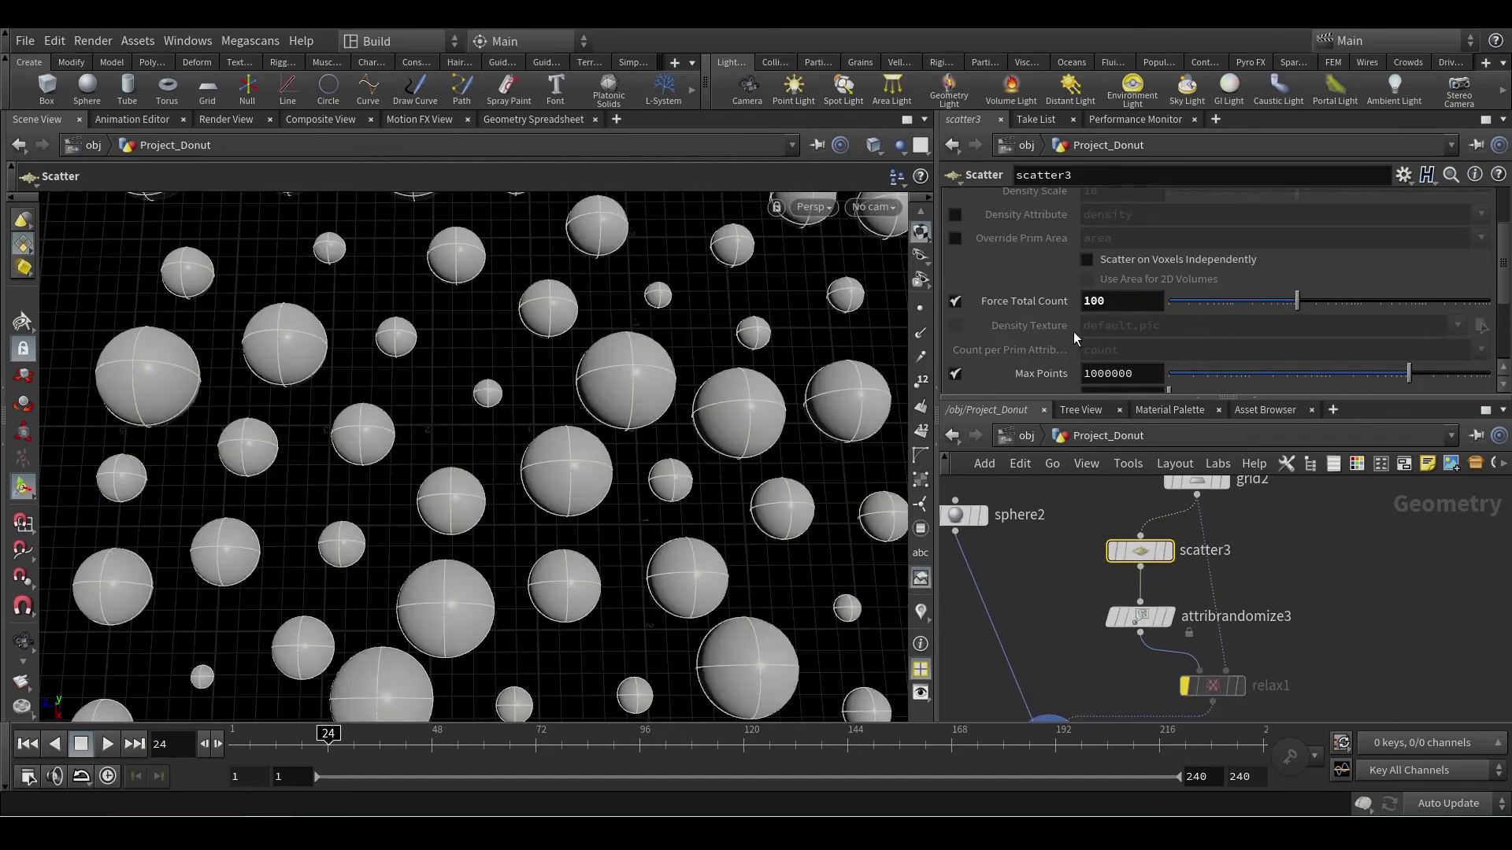
pyautogui.write('2')
pyautogui.press('Return')
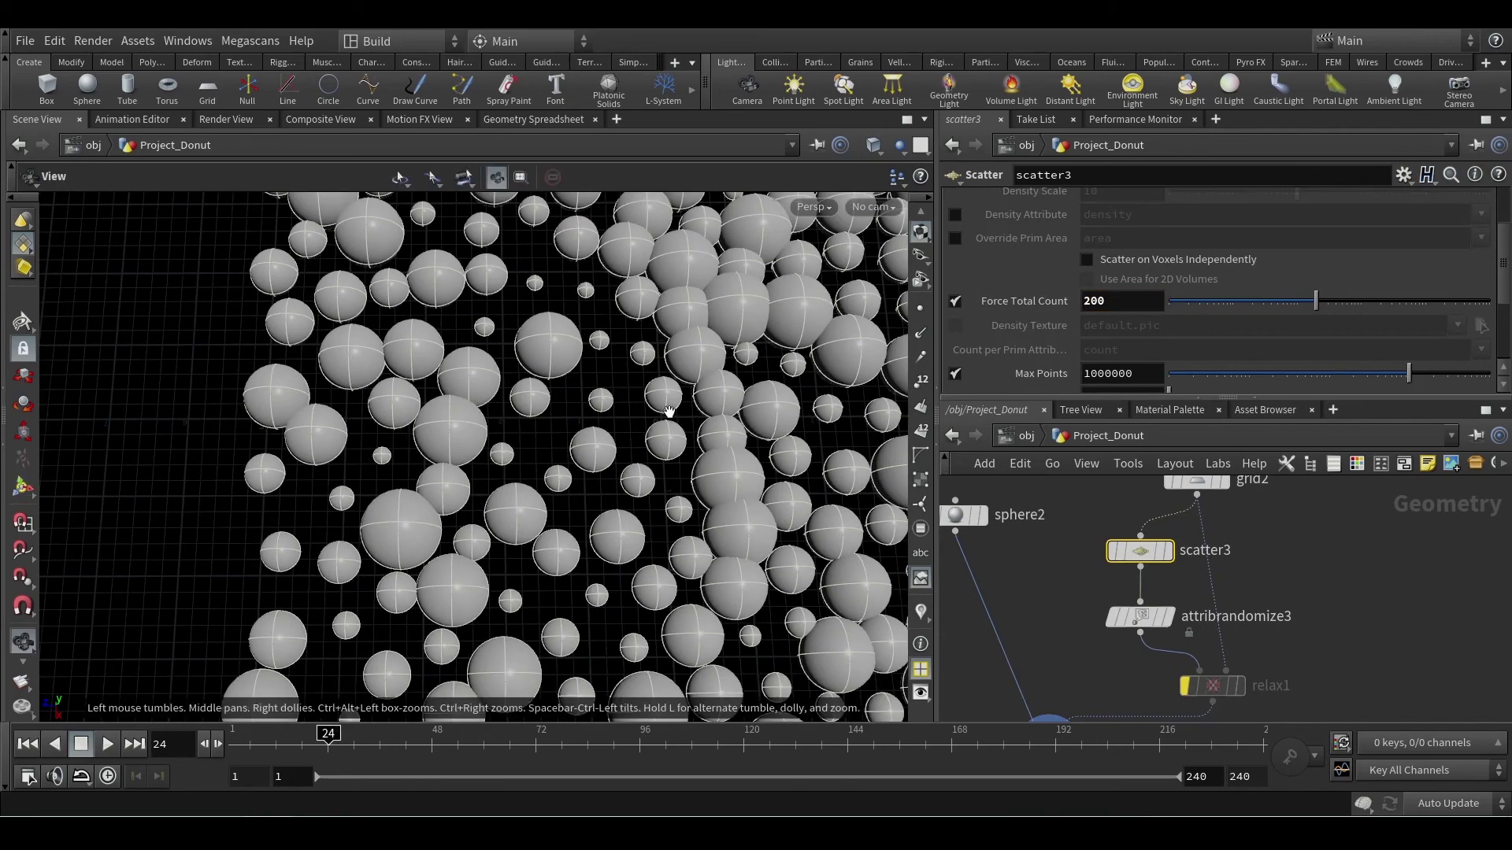
pyautogui.keyDown('alt'); pyautogui.scroll(-6, 674, 418); pyautogui.keyUp('alt')
pyautogui.keyDown('alt'); pyautogui.moveTo(695, 425); pyautogui.dragTo(524, 431, button='middle'); pyautogui.keyUp('alt')
pyautogui.scroll(4, 526, 437)
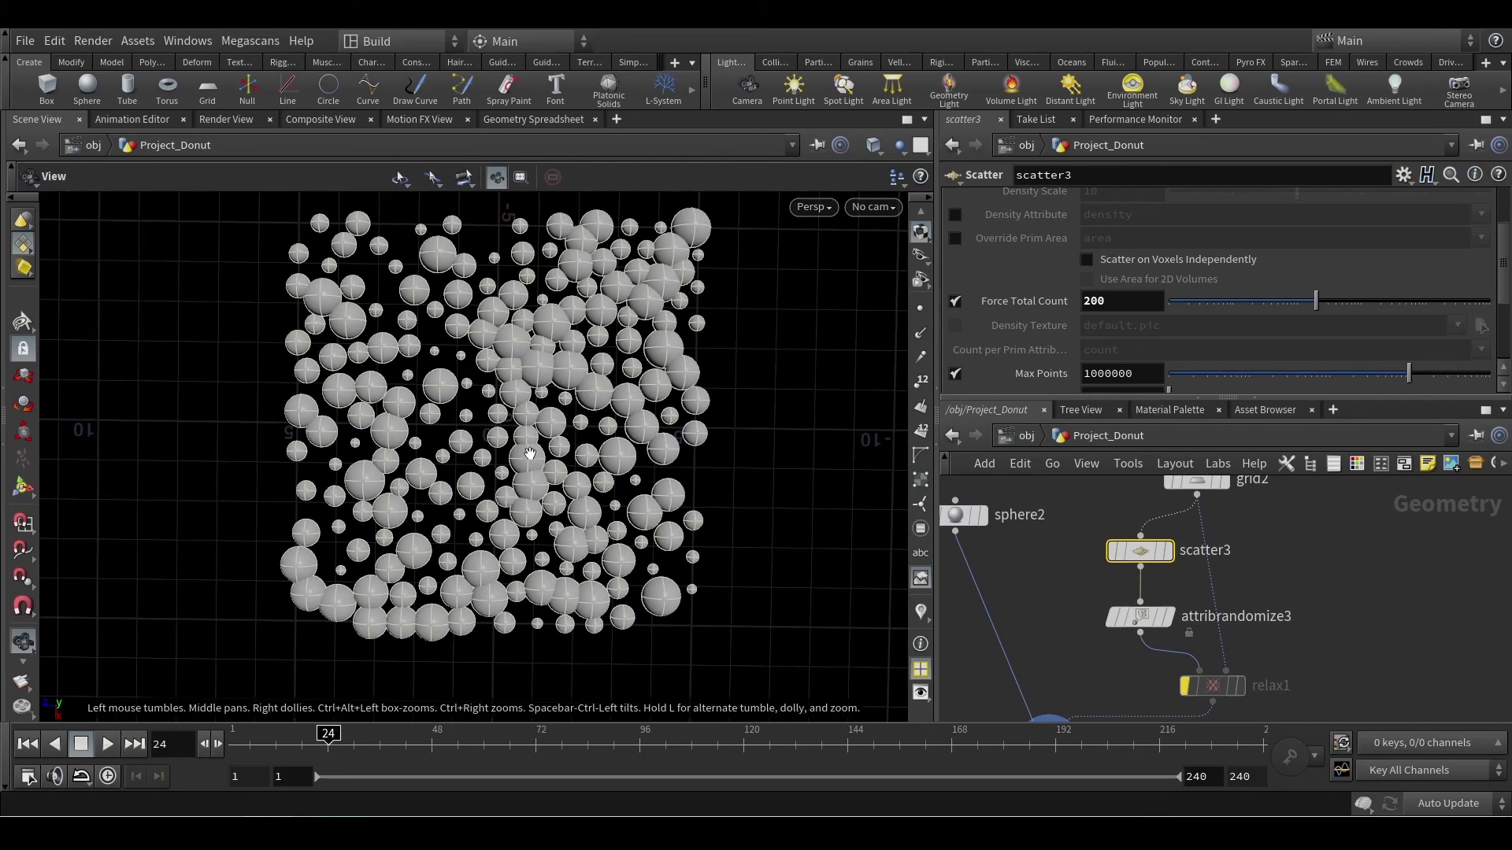
pyautogui.press('Return')
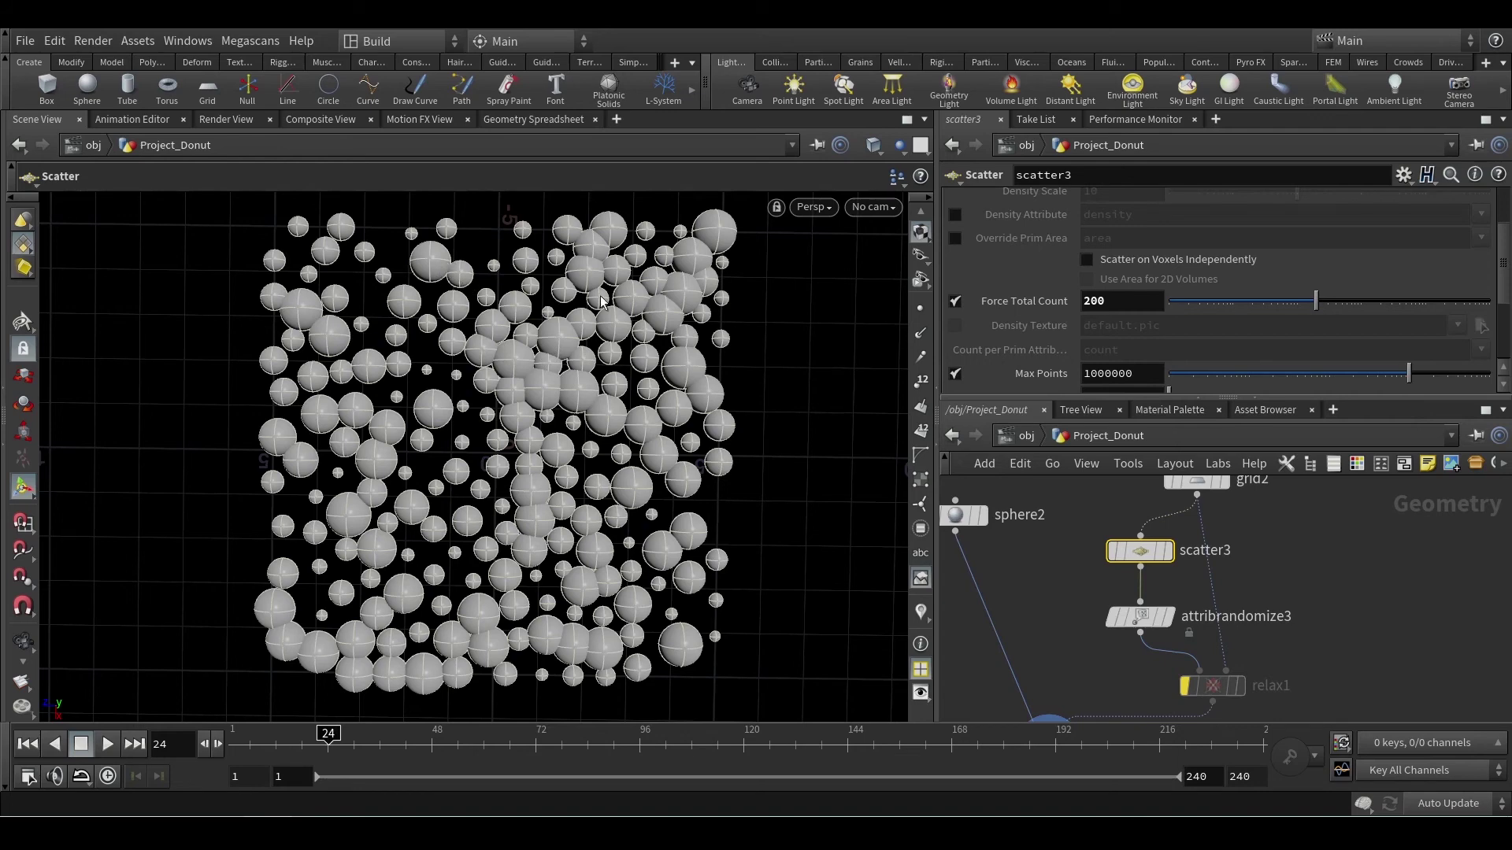
# Step: Display only the scatter3 points, try Relax Iterations at 92, and restore that parameter's default
pyautogui.moveTo(1172, 557)
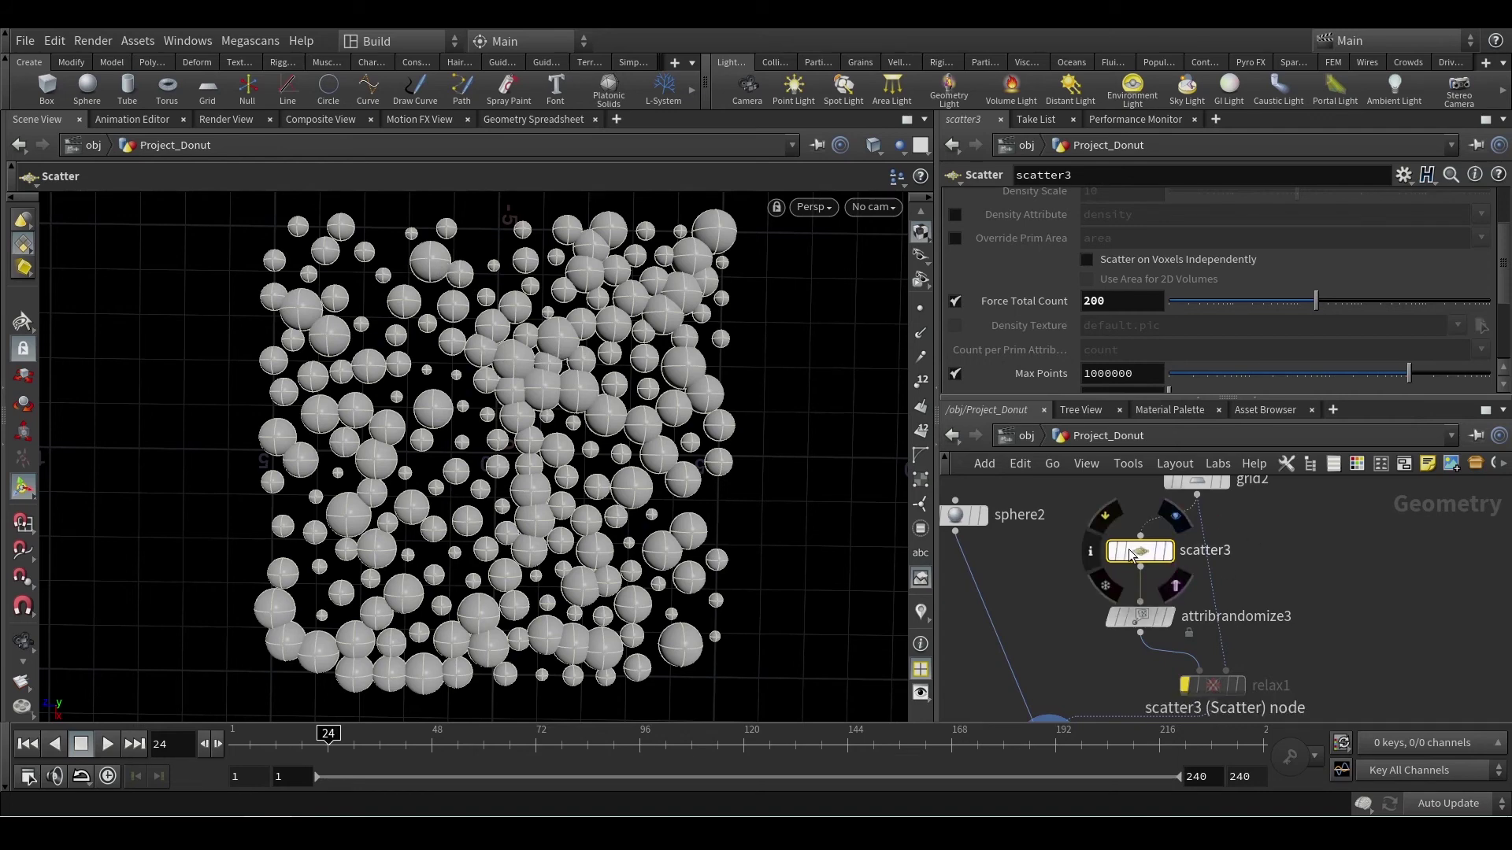
pyautogui.click(1171, 553)
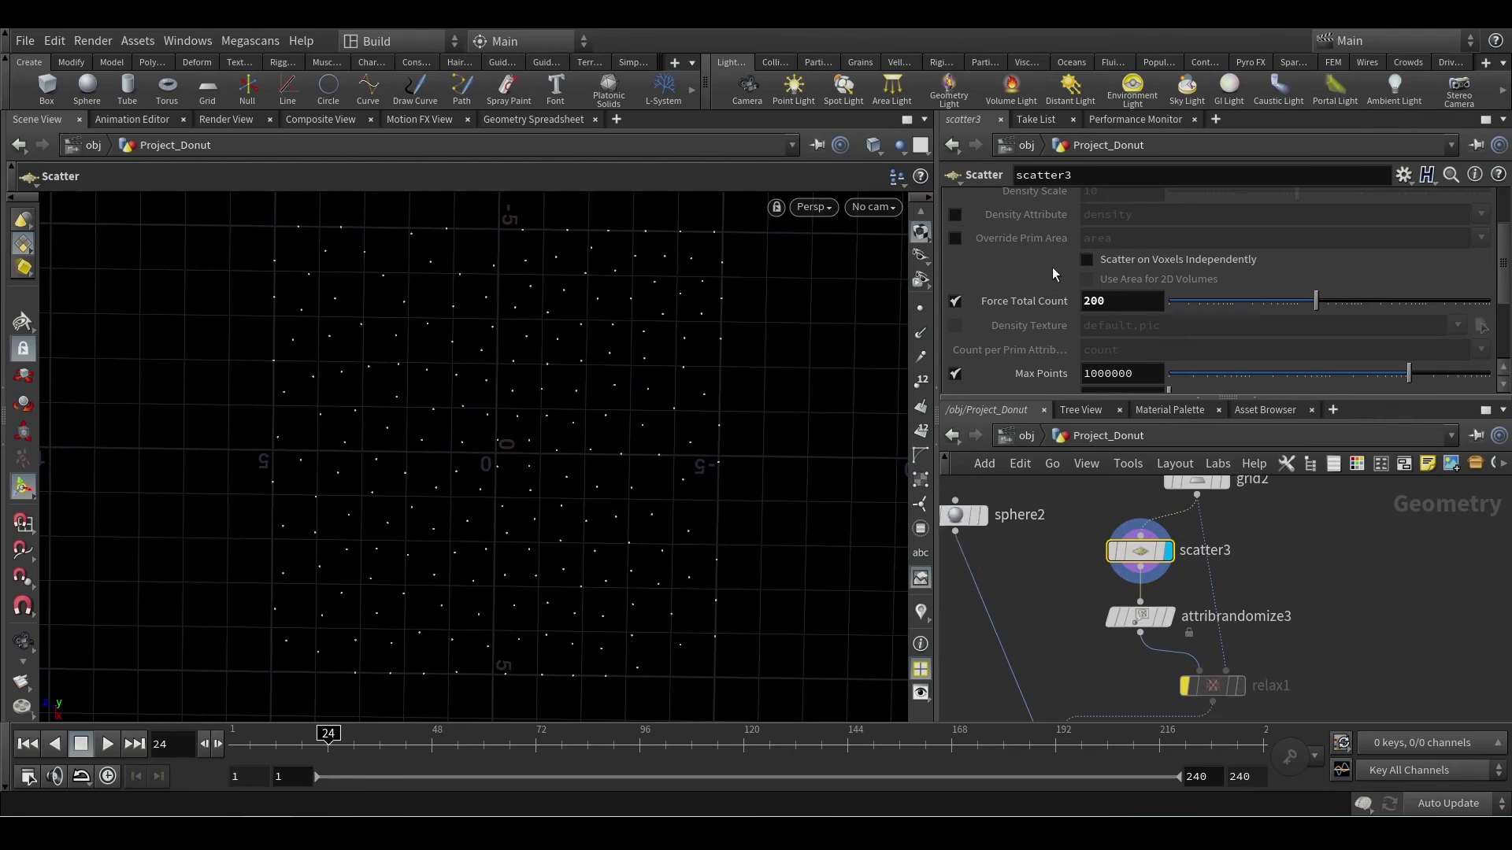
pyautogui.scroll(-4, 1059, 279)
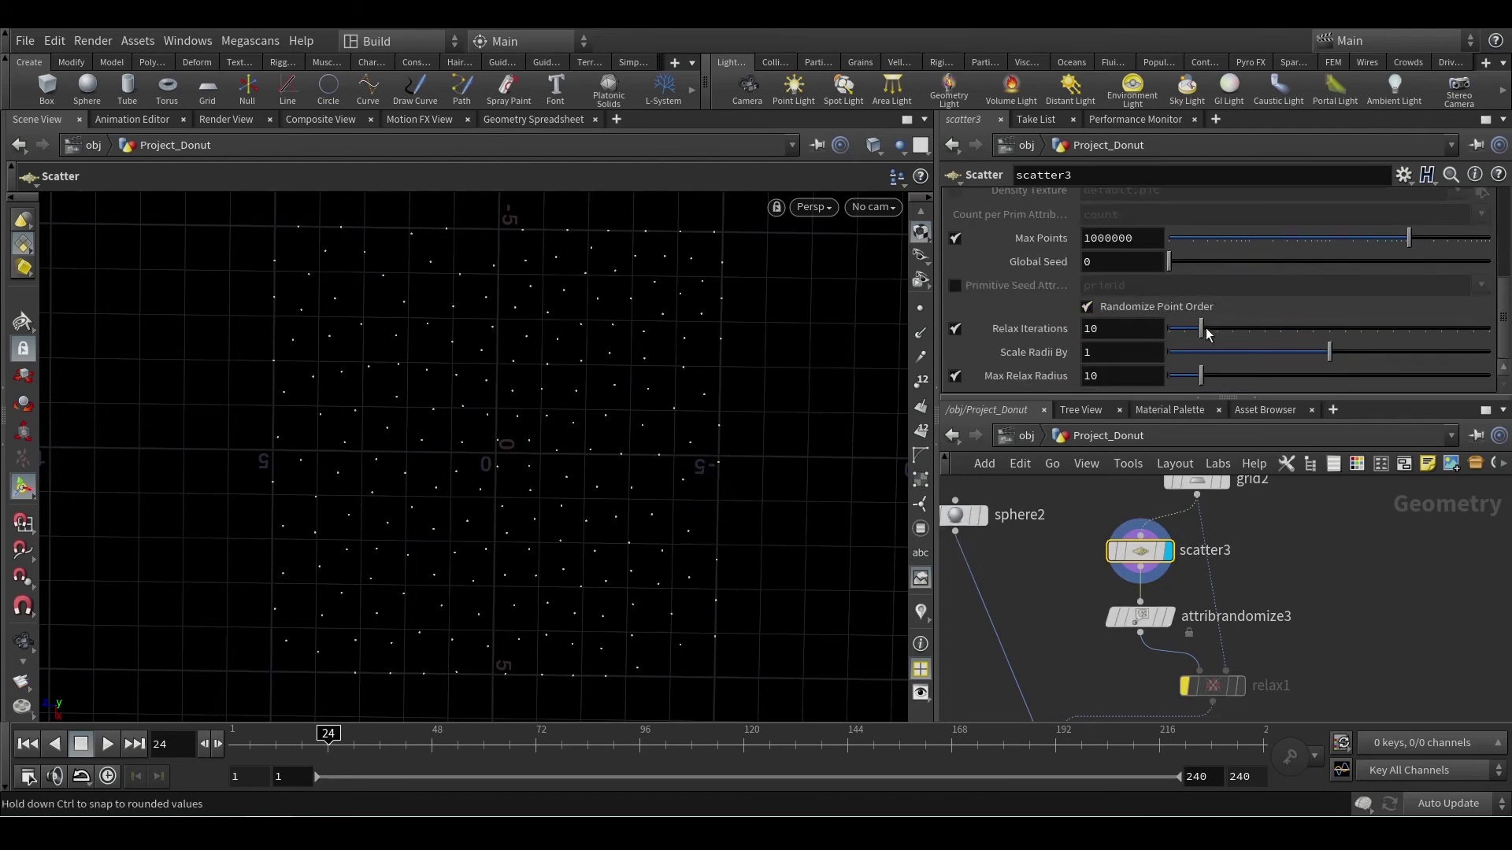
pyautogui.moveTo(1207, 327); pyautogui.dragTo(1383, 321)
pyautogui.moveTo(1473, 299)
pyautogui.mouseDown()
pyautogui.moveTo(1308, 296)
pyautogui.moveTo(1476, 288)
pyautogui.mouseUp()
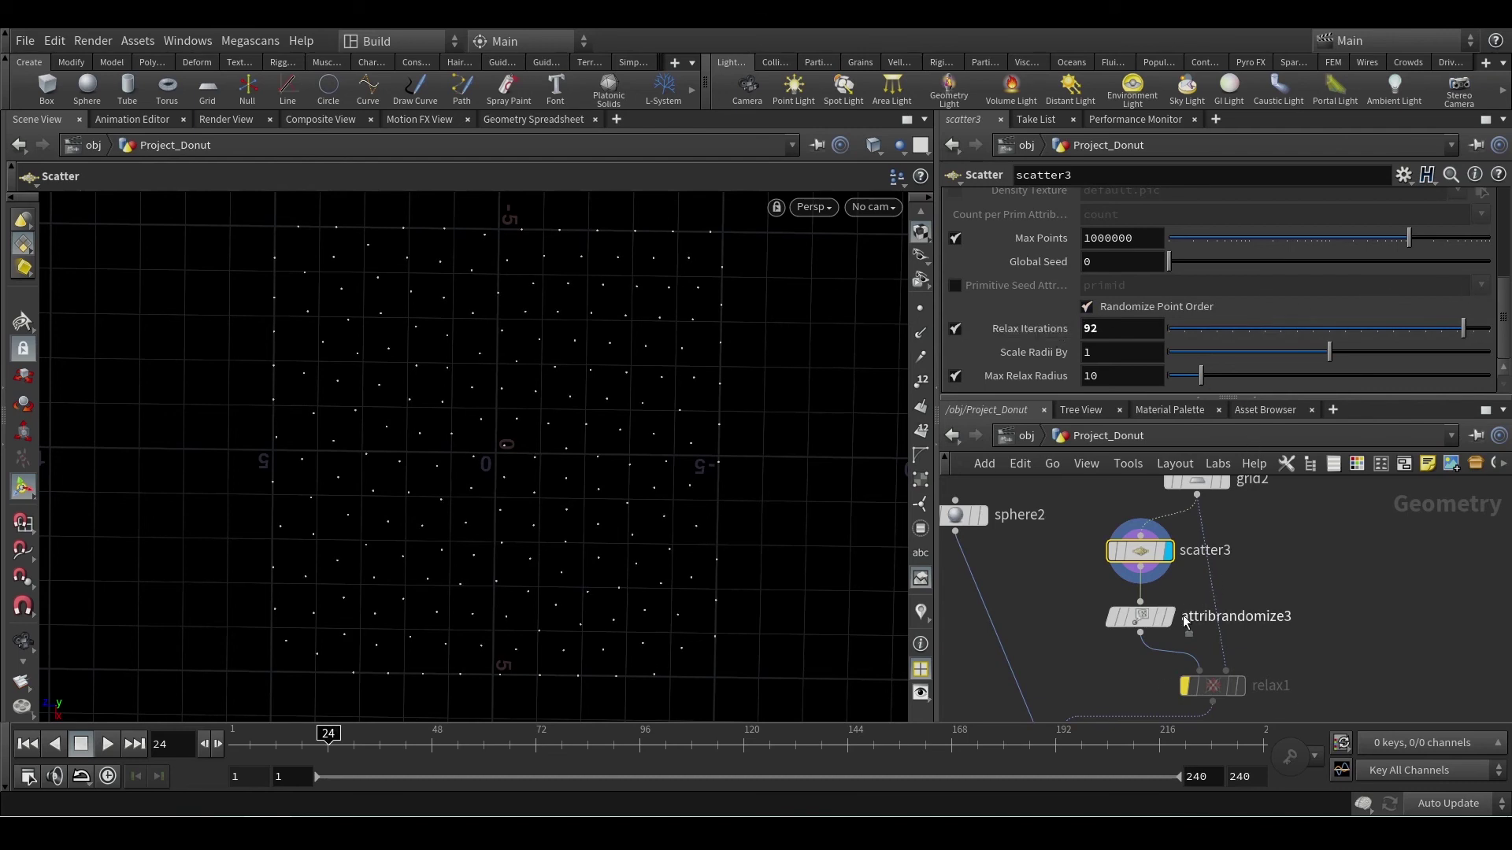
pyautogui.keyDown('ctrl'); pyautogui.middleClick(1028, 326); pyautogui.keyUp('ctrl')
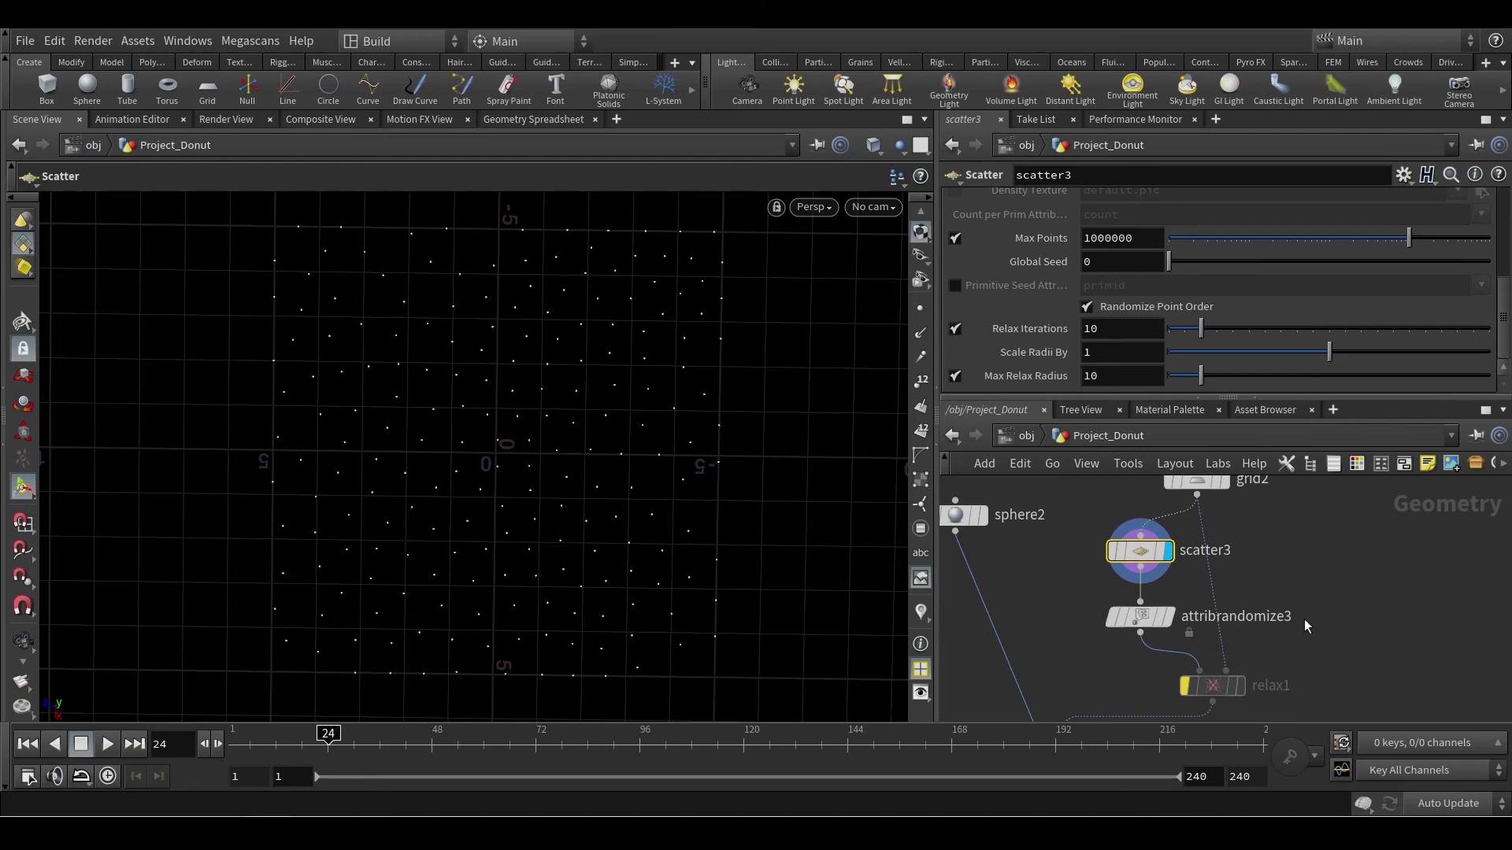
# Step: Display the copy3 spheres again and set scatter3's Relax Iterations to 29
pyautogui.moveTo(1304, 619); pyautogui.dragTo(1313, 579, button='middle')
pyautogui.click(1086, 711)
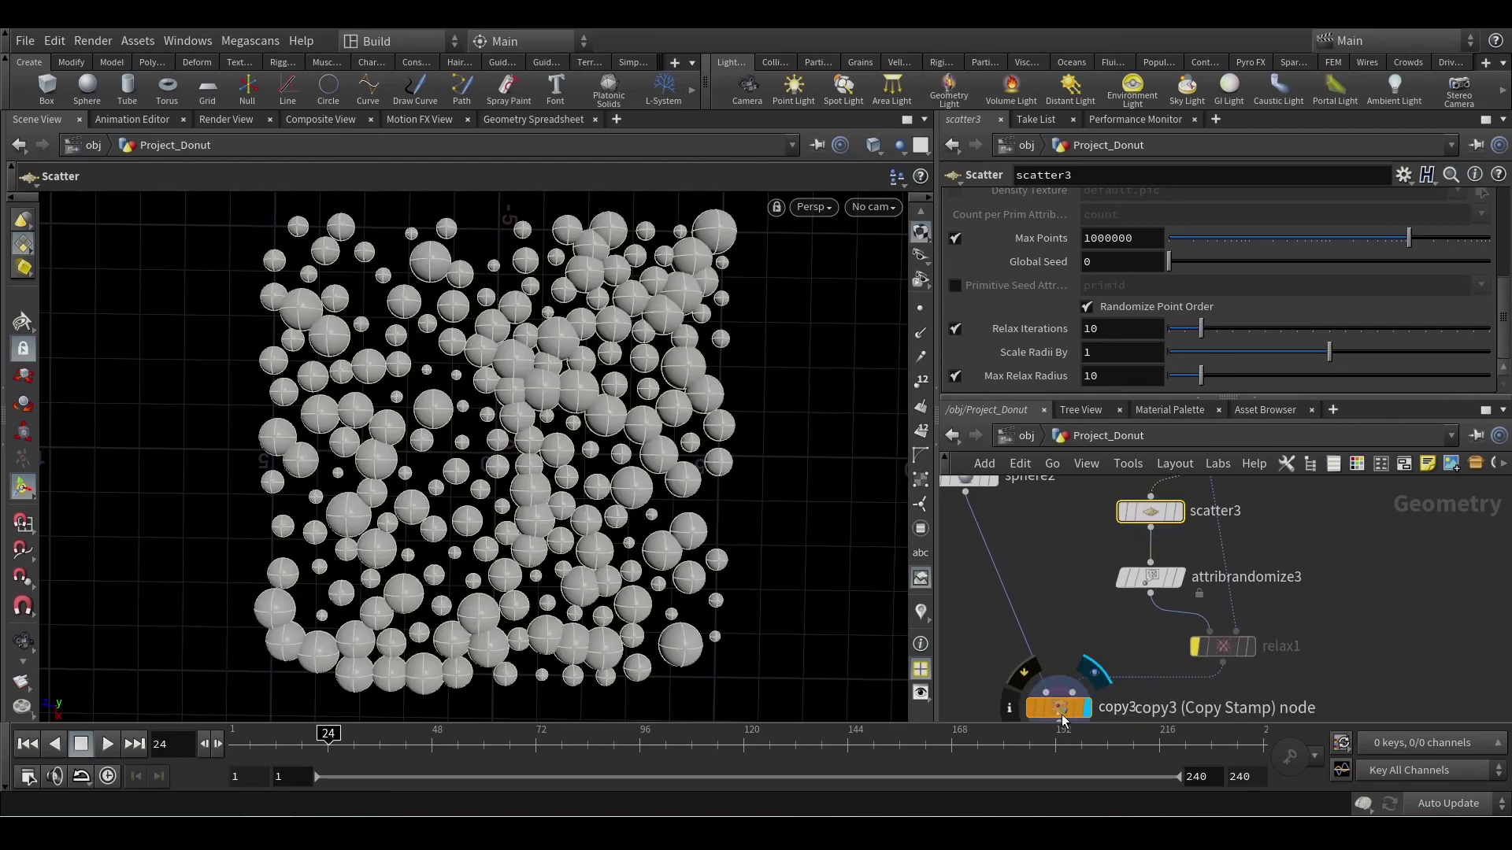
pyautogui.moveTo(1201, 329); pyautogui.dragTo(1261, 330)
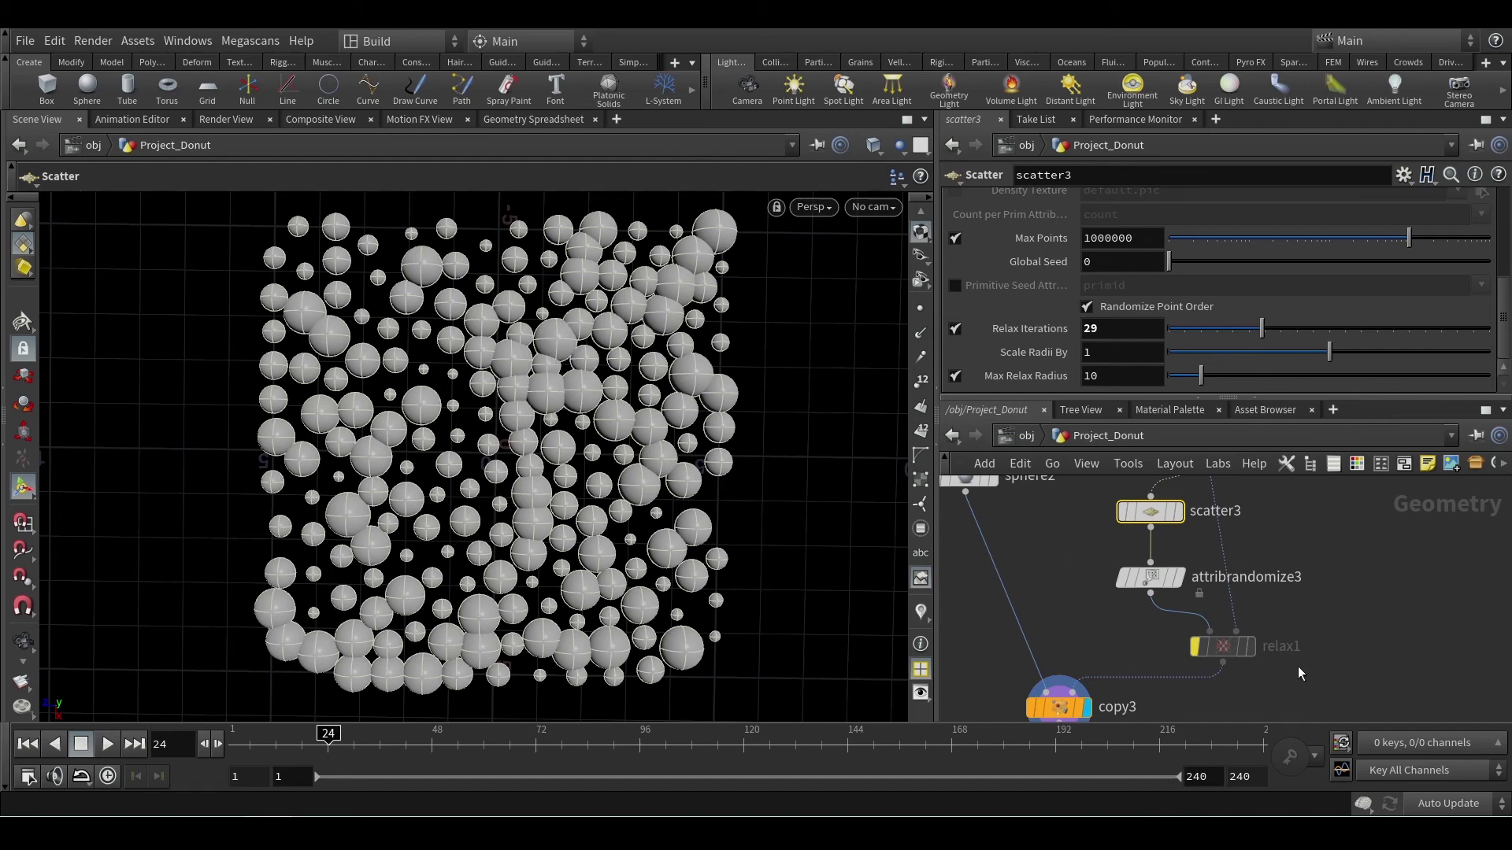
# Step: Turn off the bypass on relax1 so the scattered points are relaxed along the grid surface
pyautogui.moveTo(1201, 653)
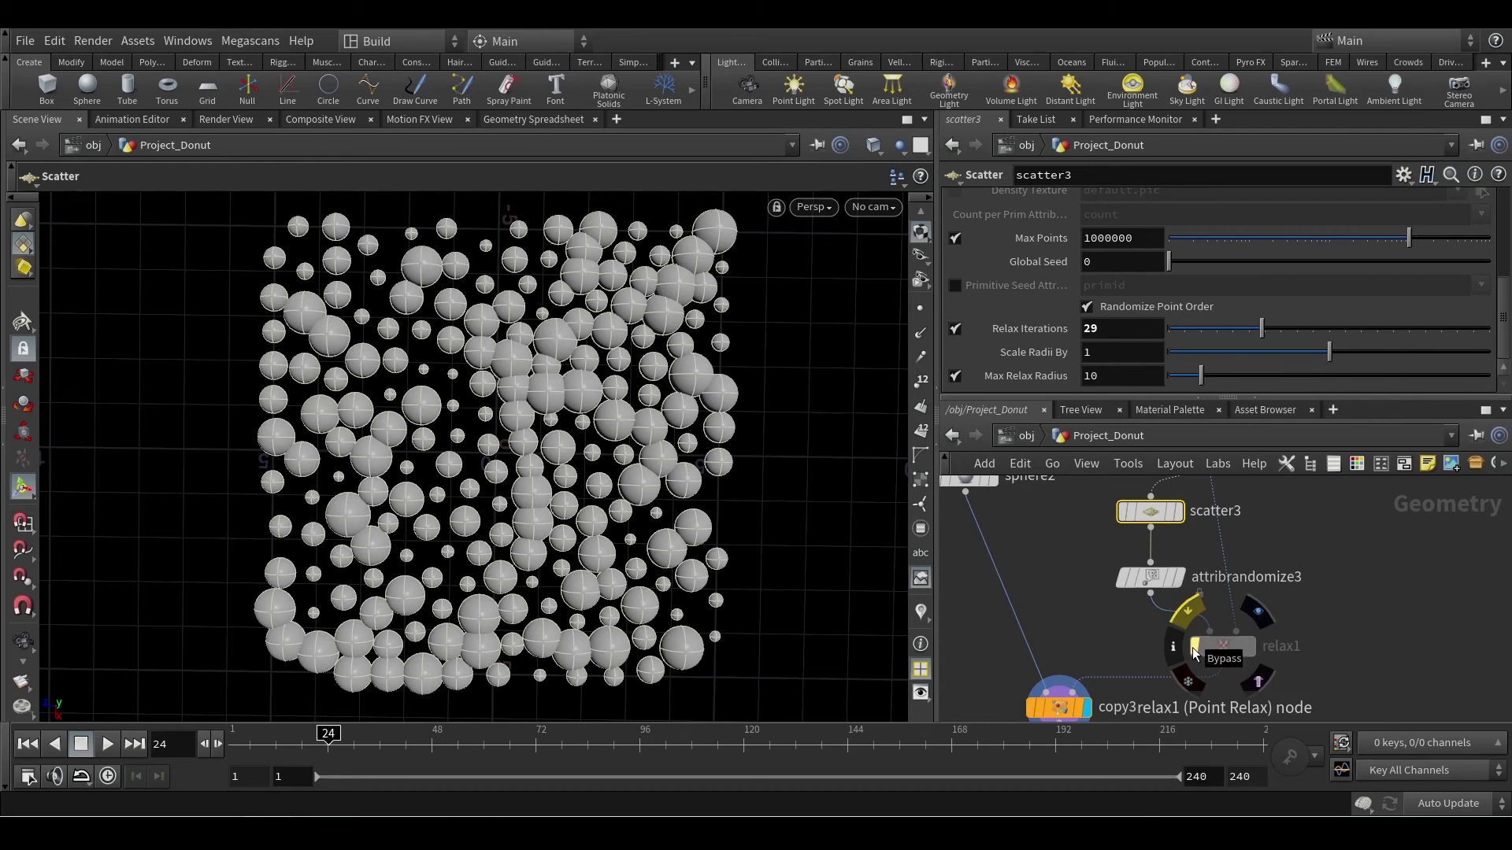
pyautogui.moveTo(1288, 564); pyautogui.dragTo(1279, 617, button='middle')
pyautogui.moveTo(1200, 497); pyautogui.dragTo(1237, 507)
pyautogui.moveTo(1293, 621); pyautogui.dragTo(1261, 517, button='middle')
pyautogui.scroll(3, 1262, 517)
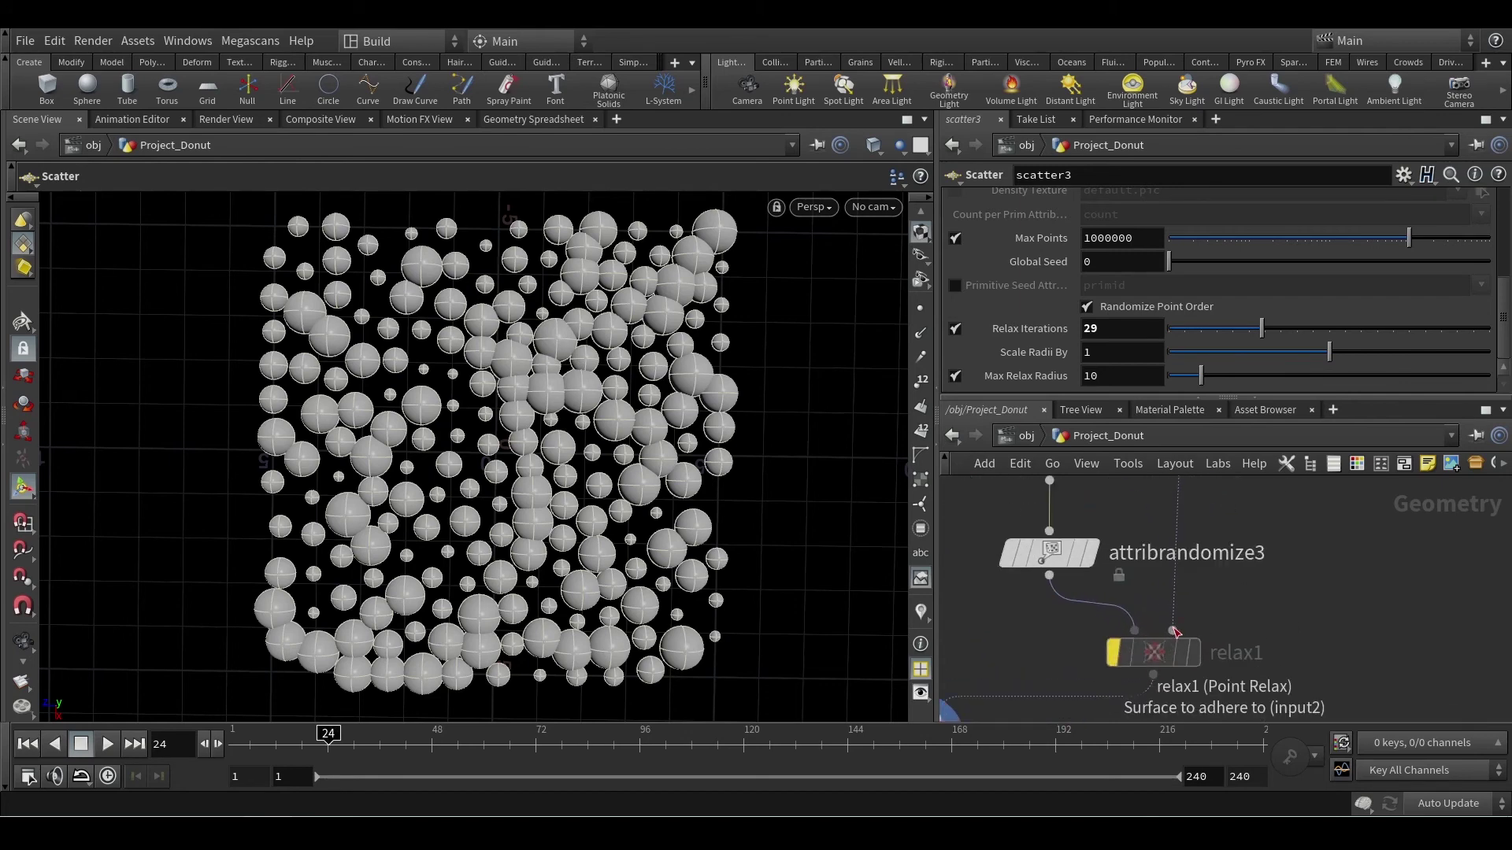
pyautogui.moveTo(1176, 634)
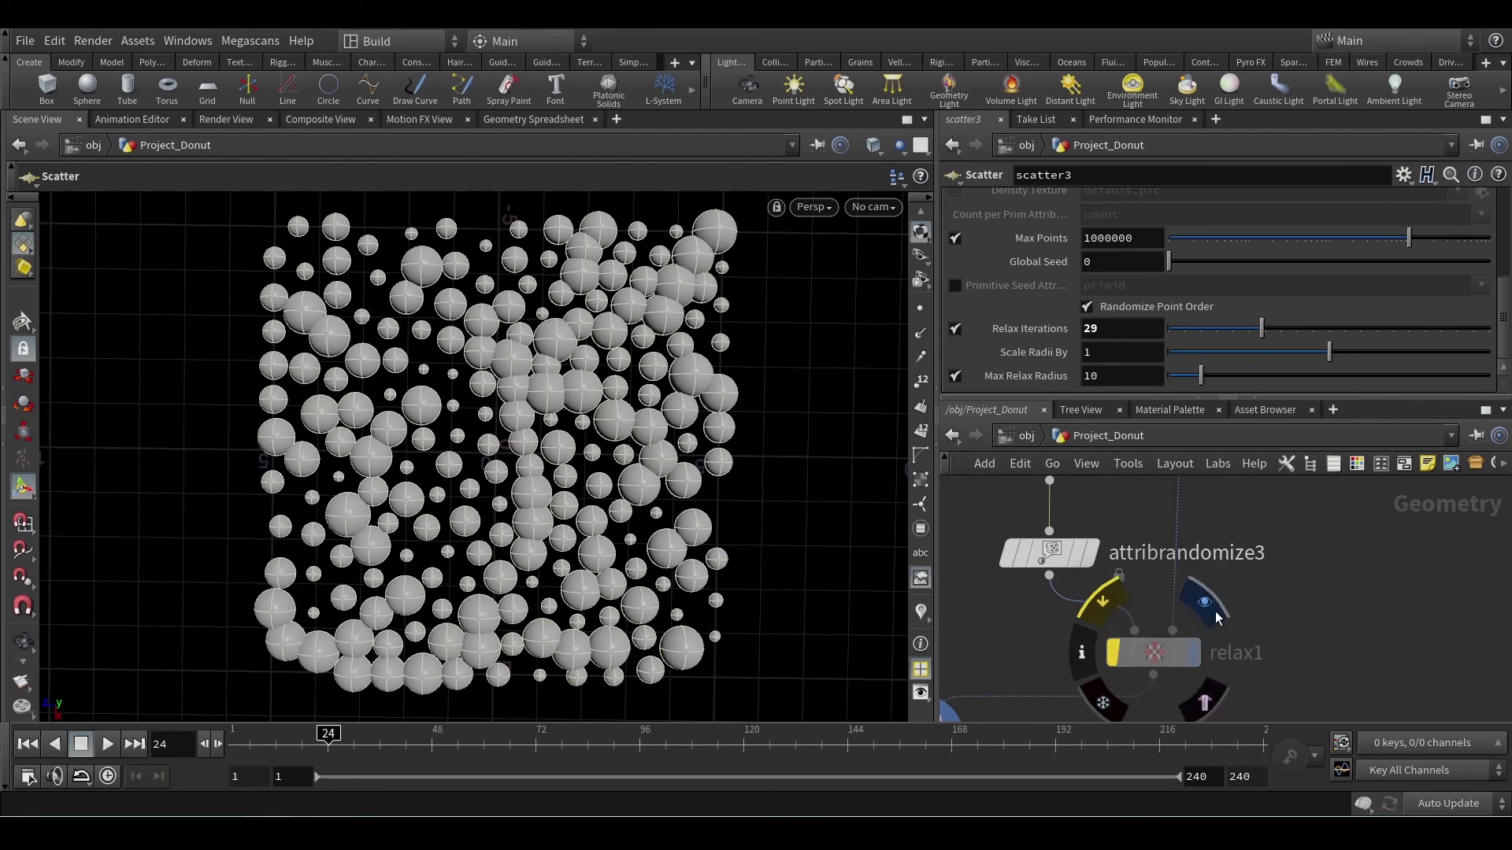
pyautogui.click(1113, 657)
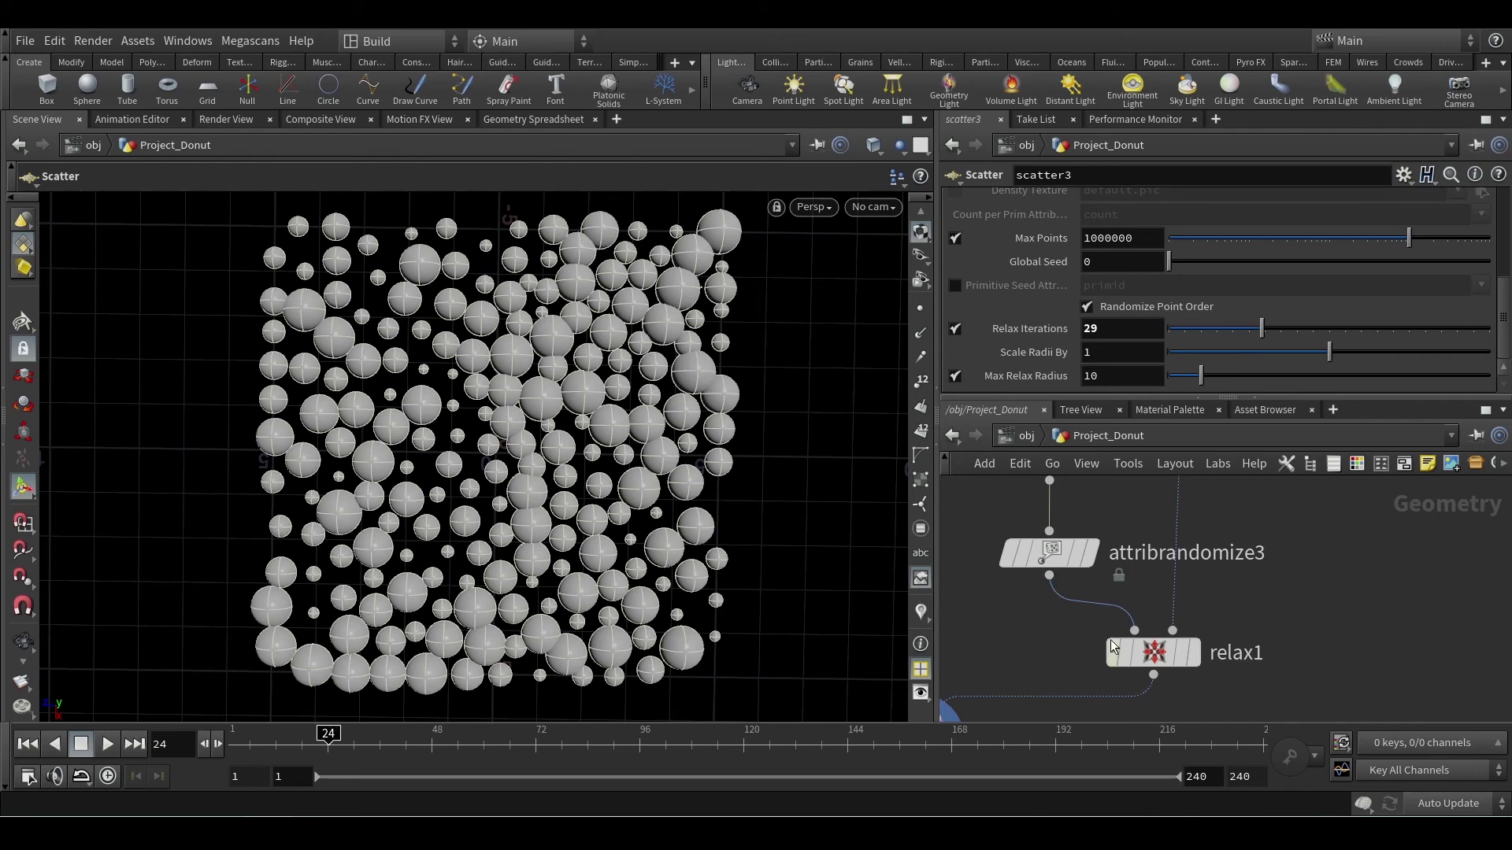
# Step: Select relax1 and toggle its bypass on and off to compare how the spheres overlap
pyautogui.moveTo(1264, 611); pyautogui.dragTo(1072, 667)
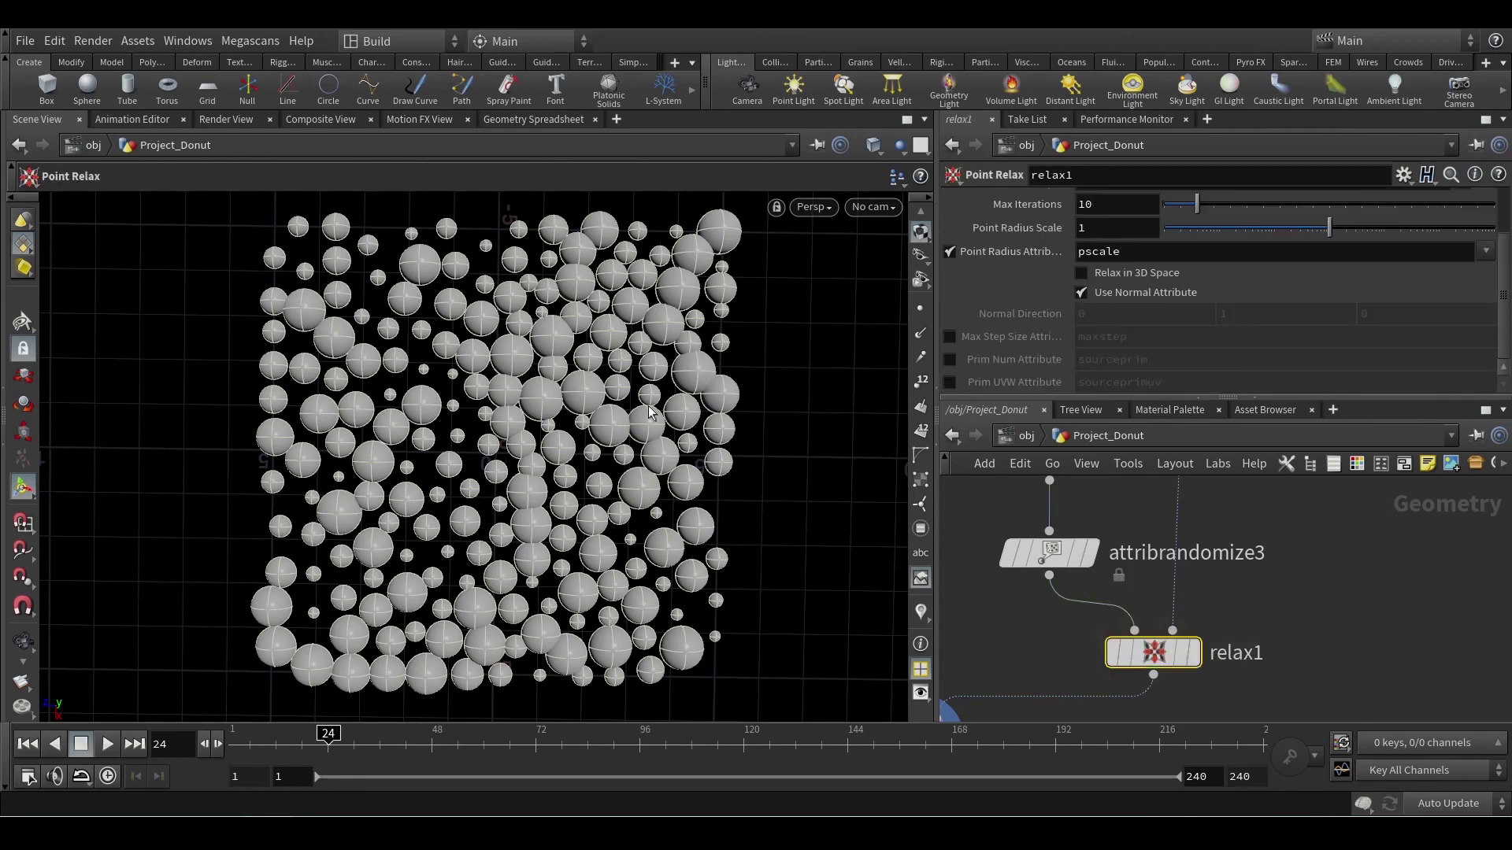
pyautogui.click(1122, 659)
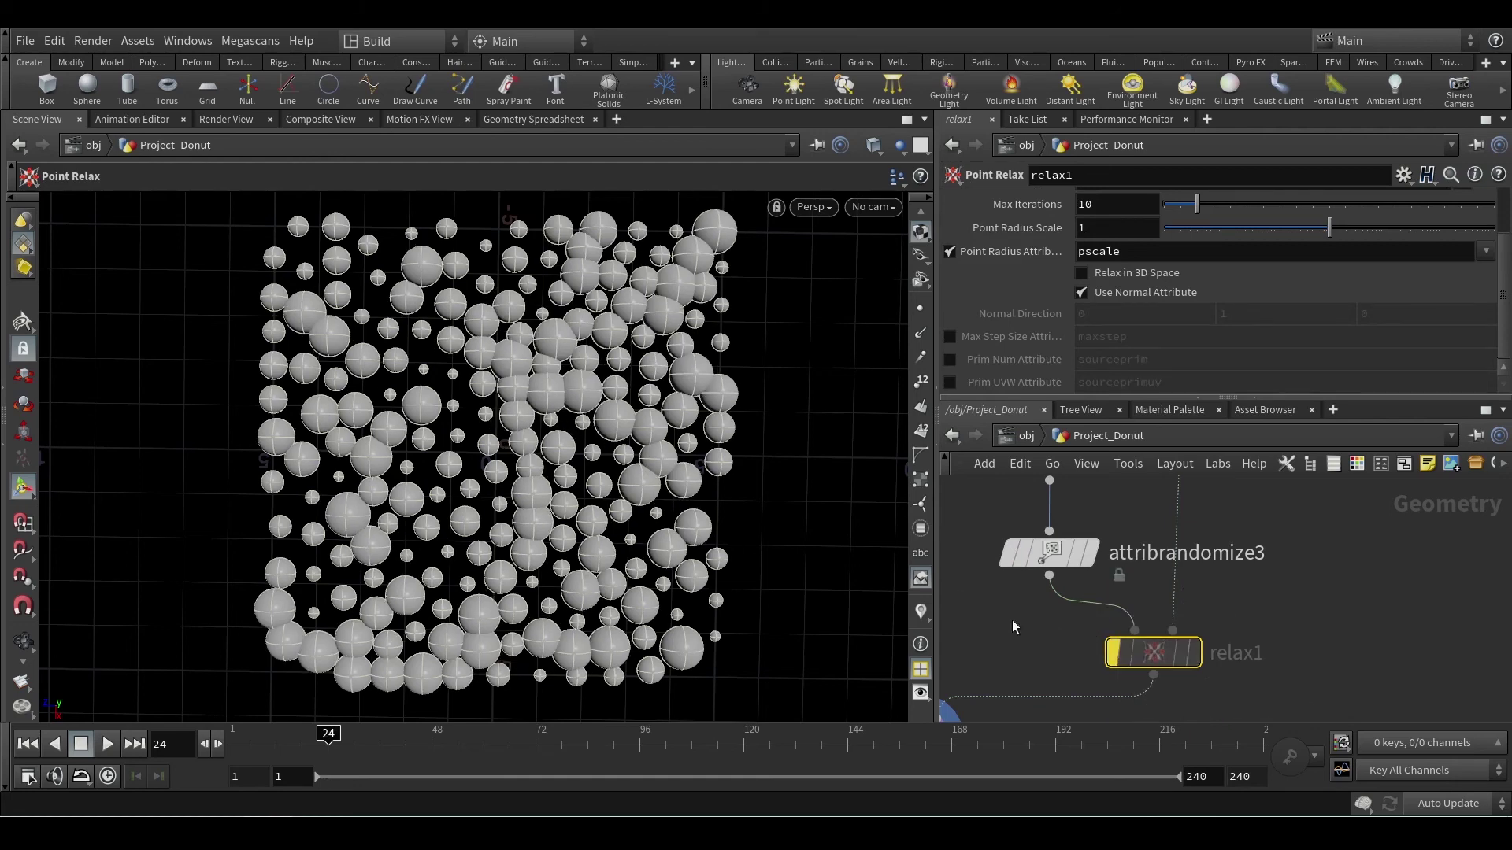
pyautogui.click(1110, 655)
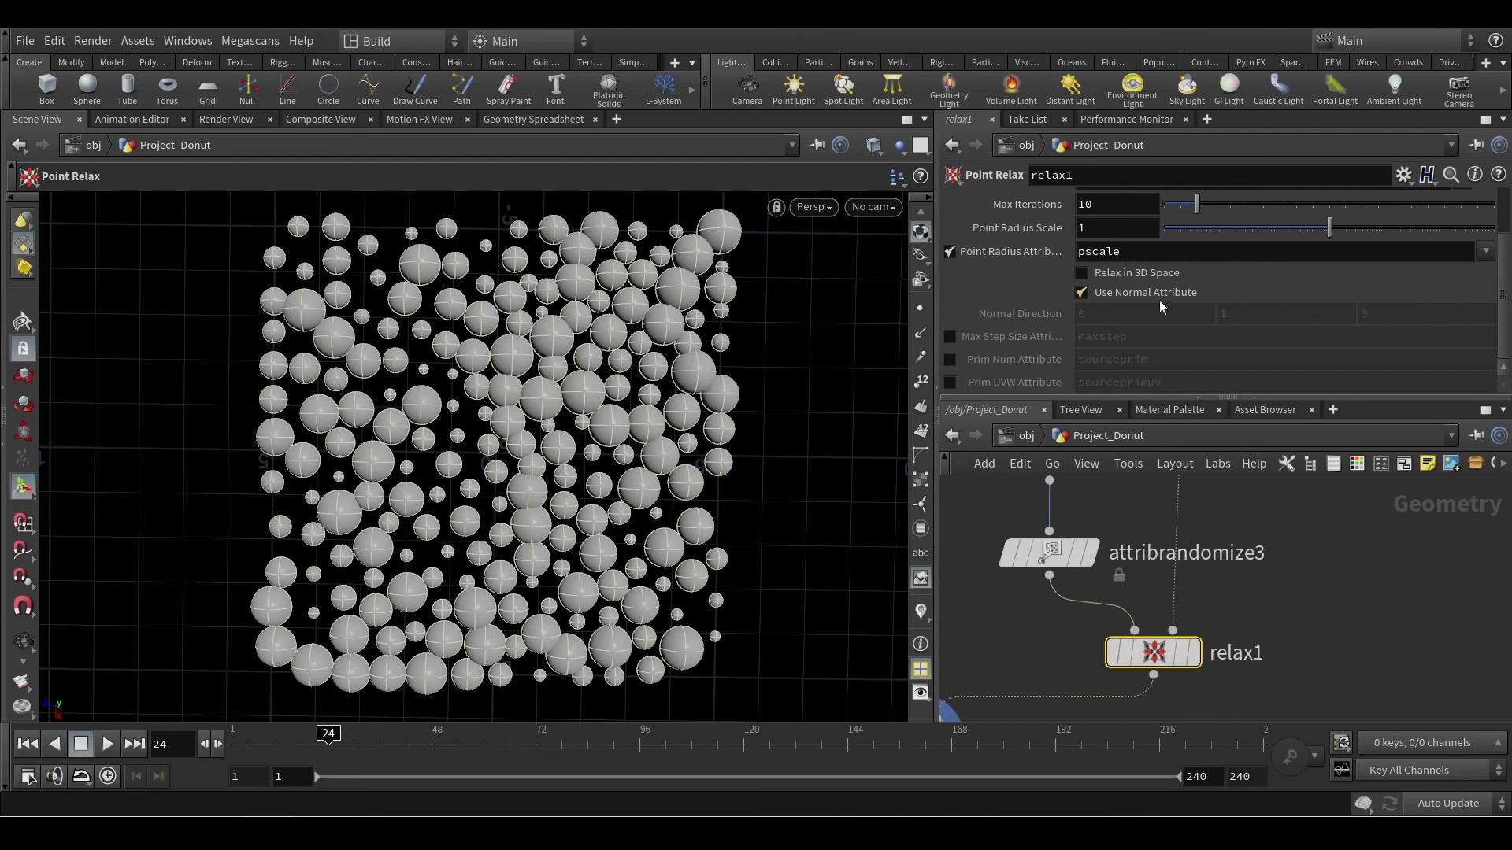
# Step: Try relax1's Max Iterations at 100 and 46, and restore the parameter to its default of 10
pyautogui.doubleClick(1126, 251)
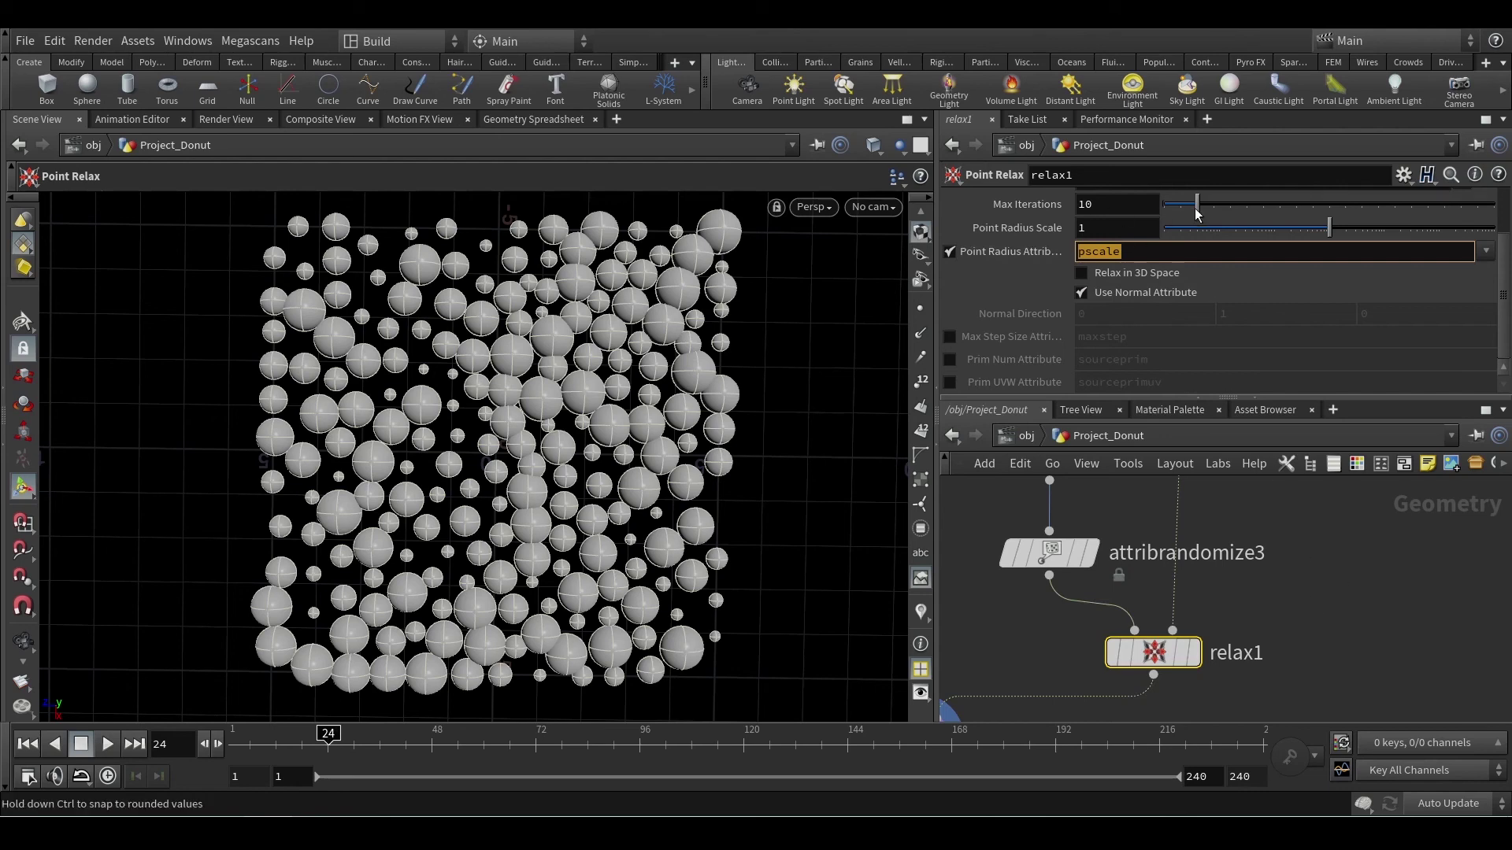
pyautogui.moveTo(1196, 204); pyautogui.dragTo(1501, 152)
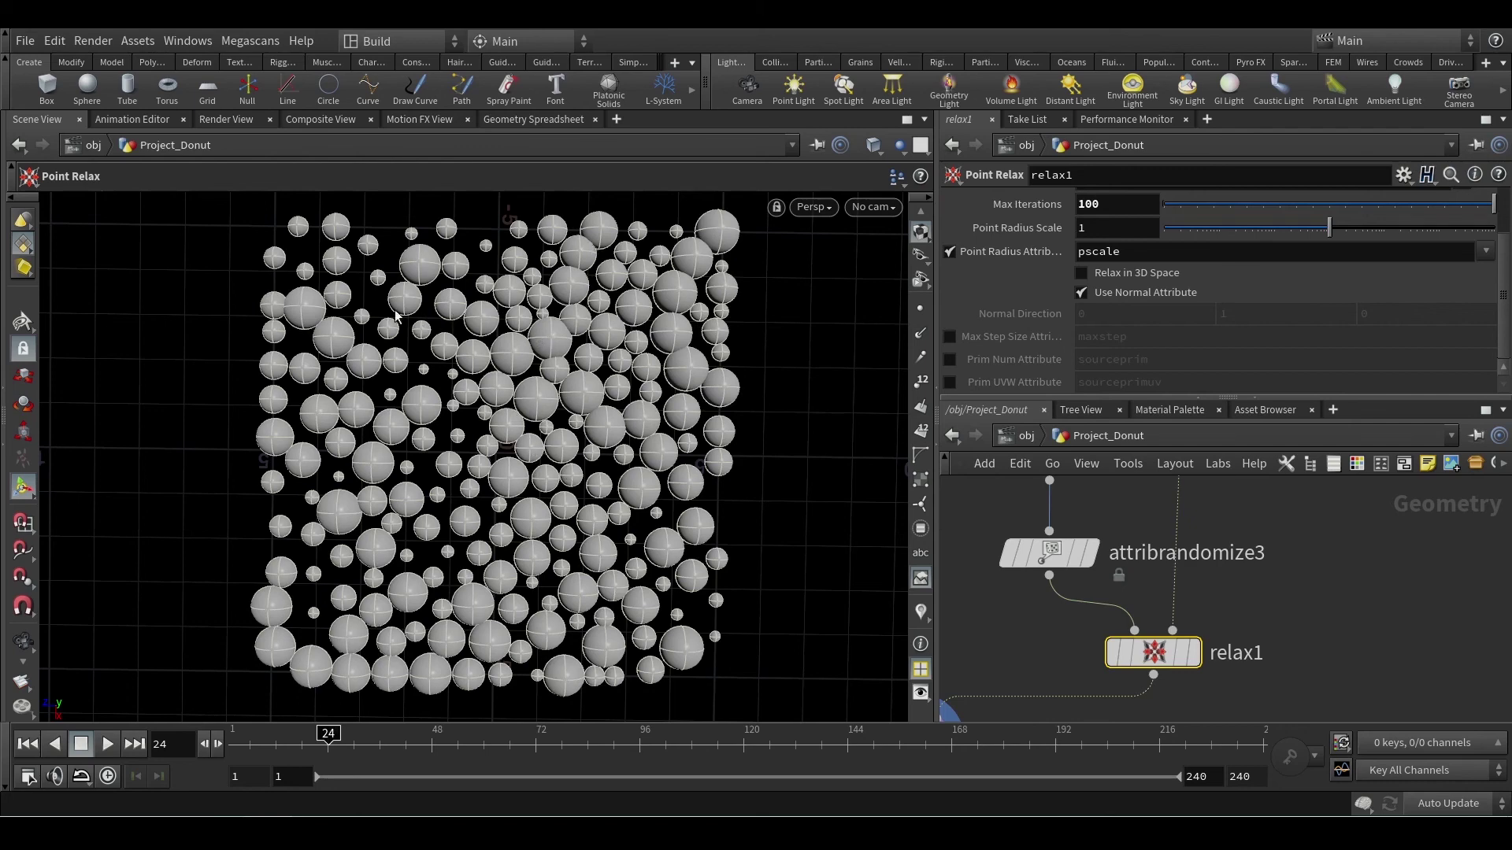
pyautogui.keyDown('ctrl'); pyautogui.middleClick(992, 207); pyautogui.keyUp('ctrl')
pyautogui.moveTo(1231, 203); pyautogui.dragTo(1316, 191)
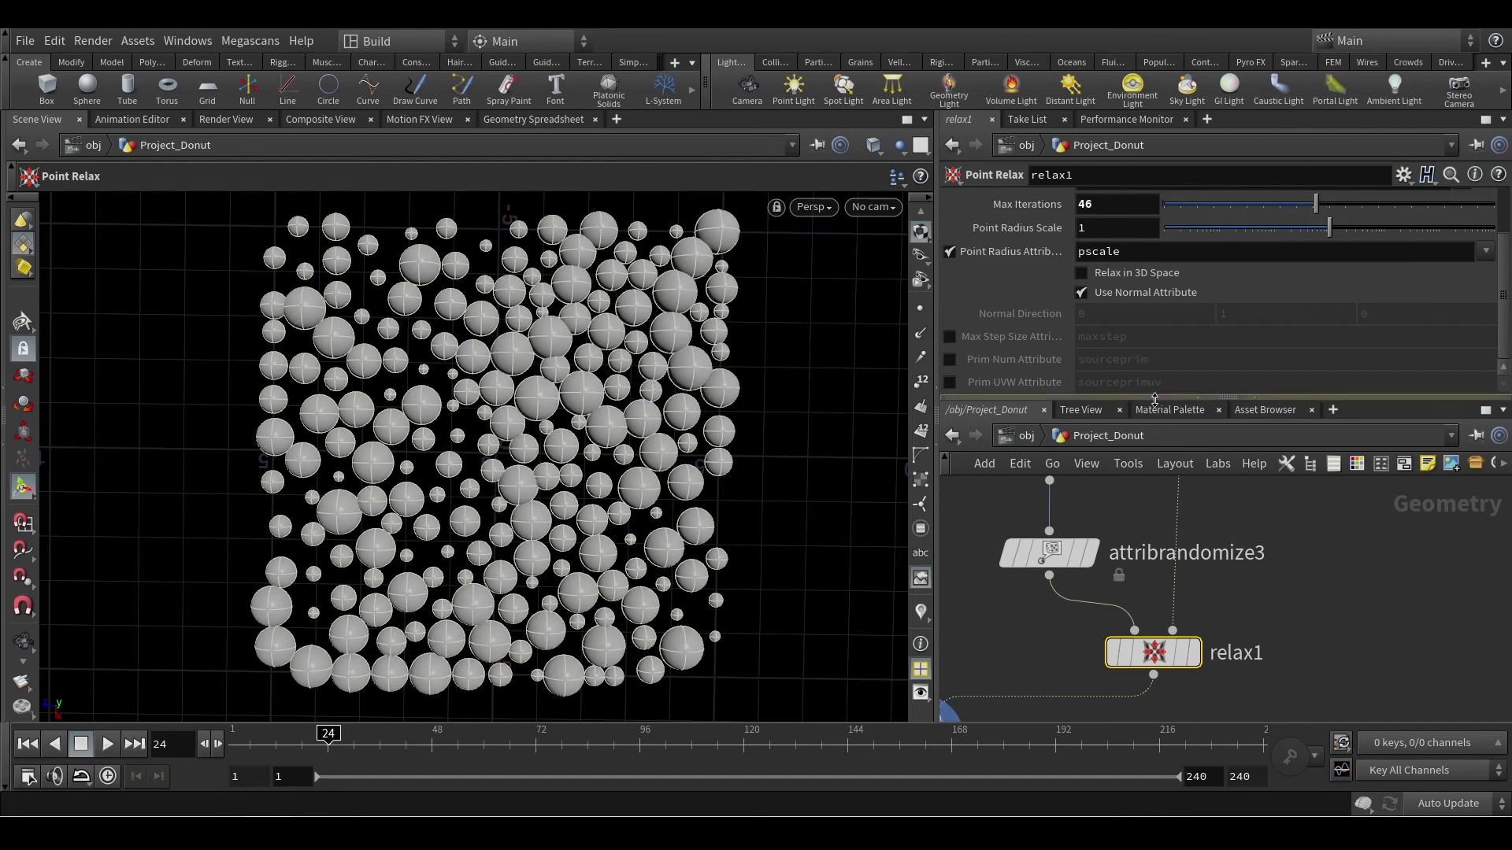
pyautogui.keyDown('ctrl'); pyautogui.middleClick(1046, 204); pyautogui.keyUp('ctrl')
# Step: Enclose the sphere2, grid2, scatter3, attribrandomize3, relax1 and copy3 test nodes in a network box
pyautogui.scroll(-4, 1263, 561)
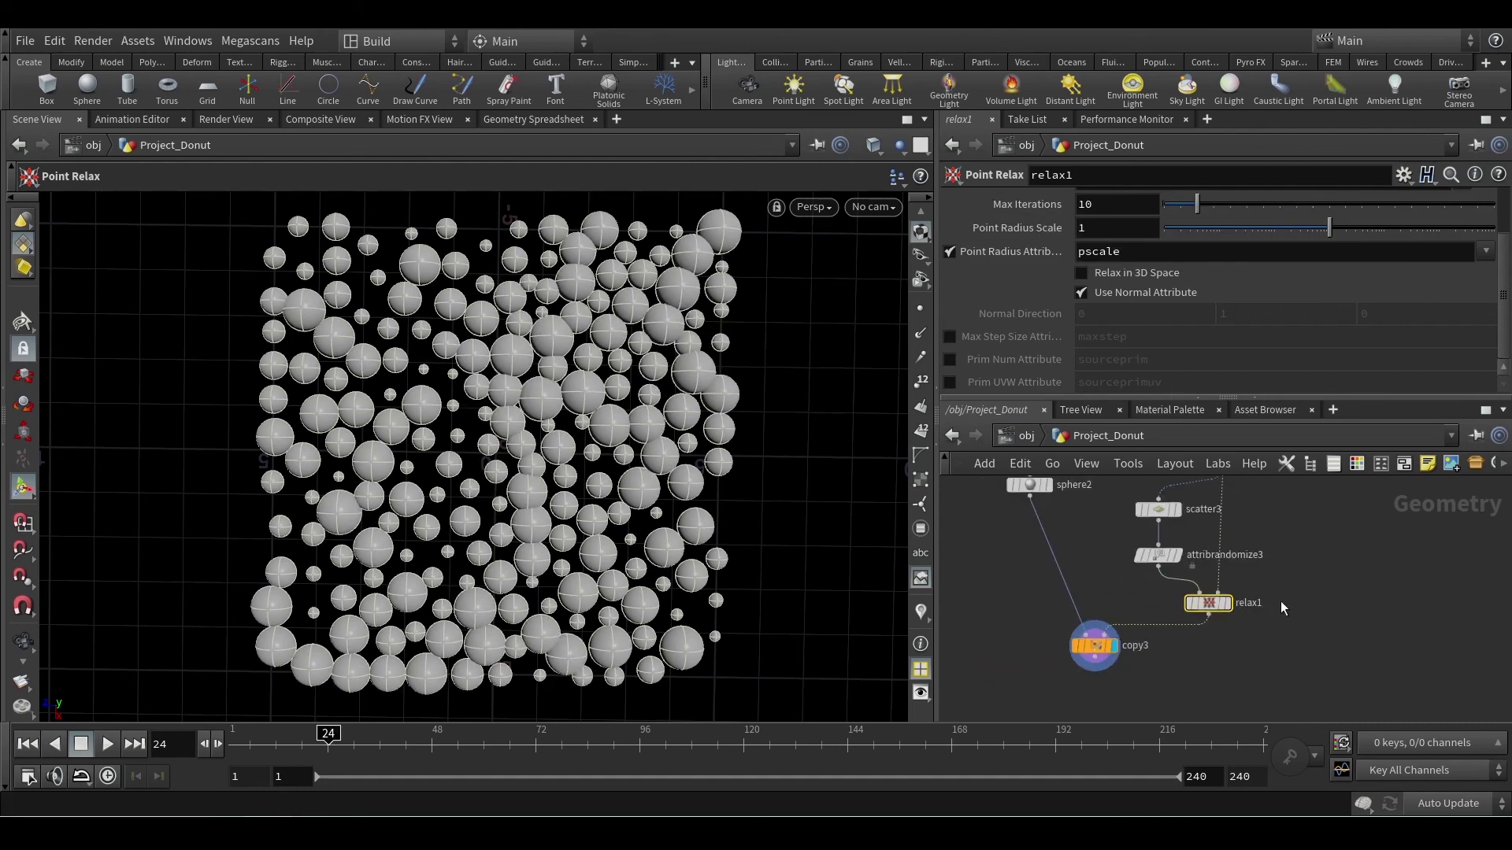
pyautogui.moveTo(1281, 601); pyautogui.dragTo(1039, 615, button='middle')
pyautogui.scroll(-2, 1040, 617)
pyautogui.scroll(-2, 1150, 647)
pyautogui.moveTo(1136, 619); pyautogui.dragTo(1212, 624, button='middle')
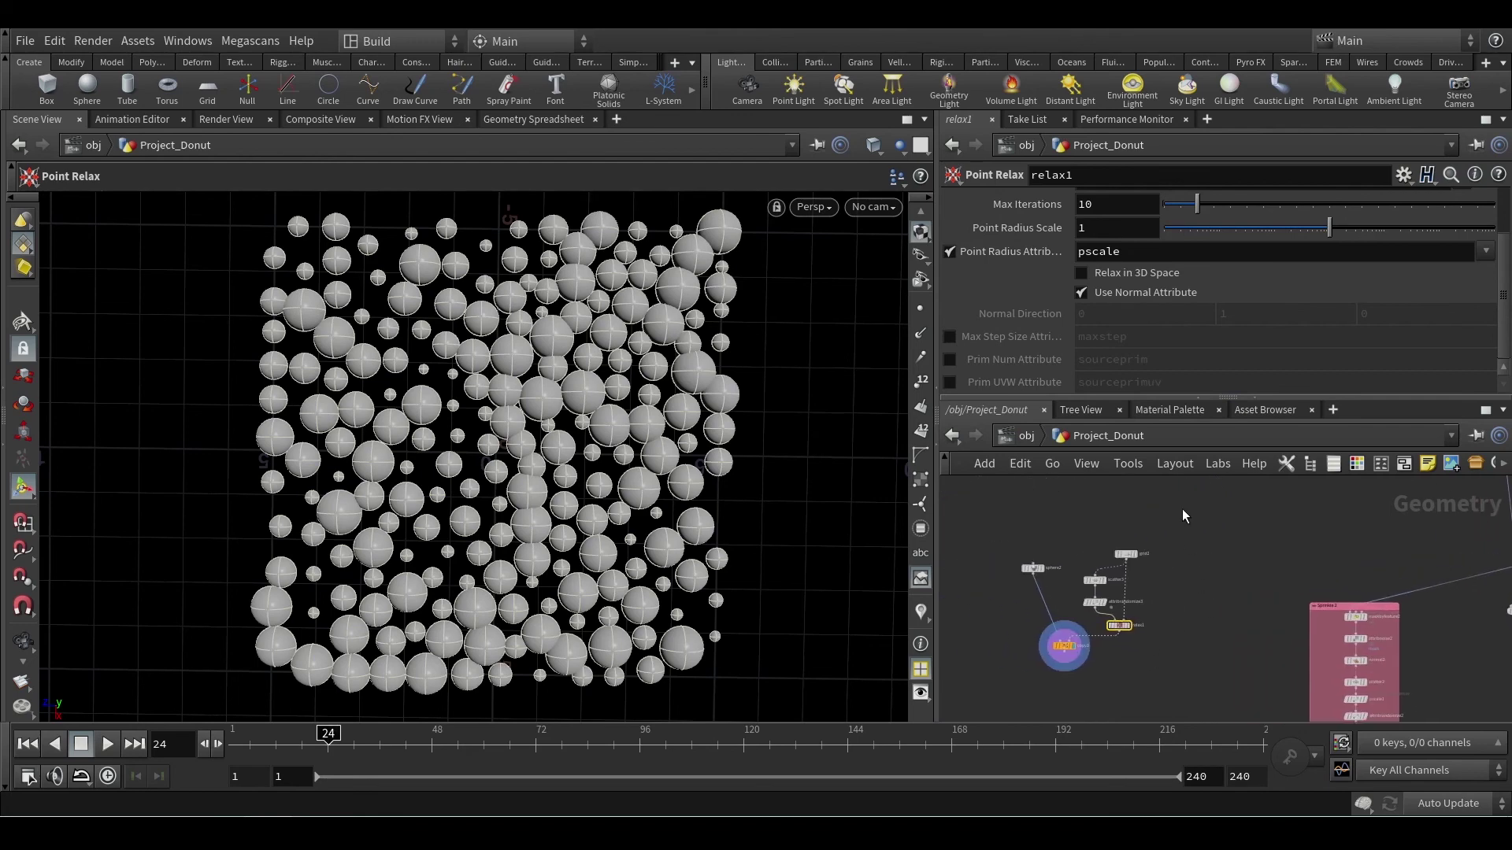
pyautogui.moveTo(1179, 501); pyautogui.dragTo(988, 685)
pyautogui.scroll(-1, 1382, 645)
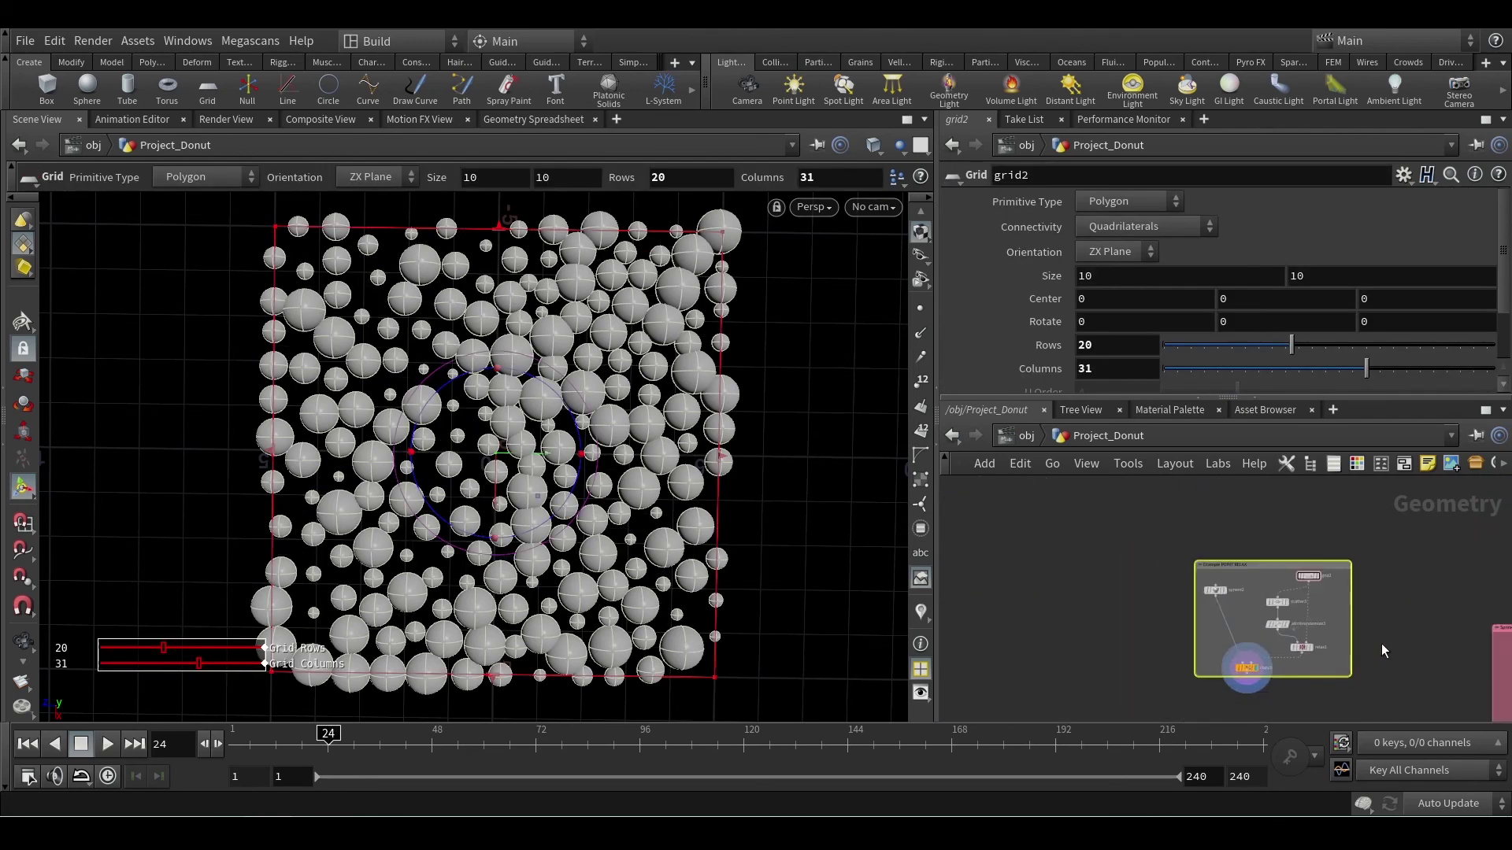
# Step: Display the copy2 node of the nut sprinkle setup and examine the spacing of the nuts on the donut up close
pyautogui.scroll(-5, 1382, 645)
pyautogui.moveTo(1382, 645); pyautogui.dragTo(1129, 522, button='middle')
pyautogui.scroll(-1, 1167, 587)
pyautogui.scroll(4, 1181, 605)
pyautogui.scroll(4, 1212, 658)
pyautogui.moveTo(1175, 619); pyautogui.dragTo(1205, 681, button='middle')
pyautogui.scroll(1, 1154, 670)
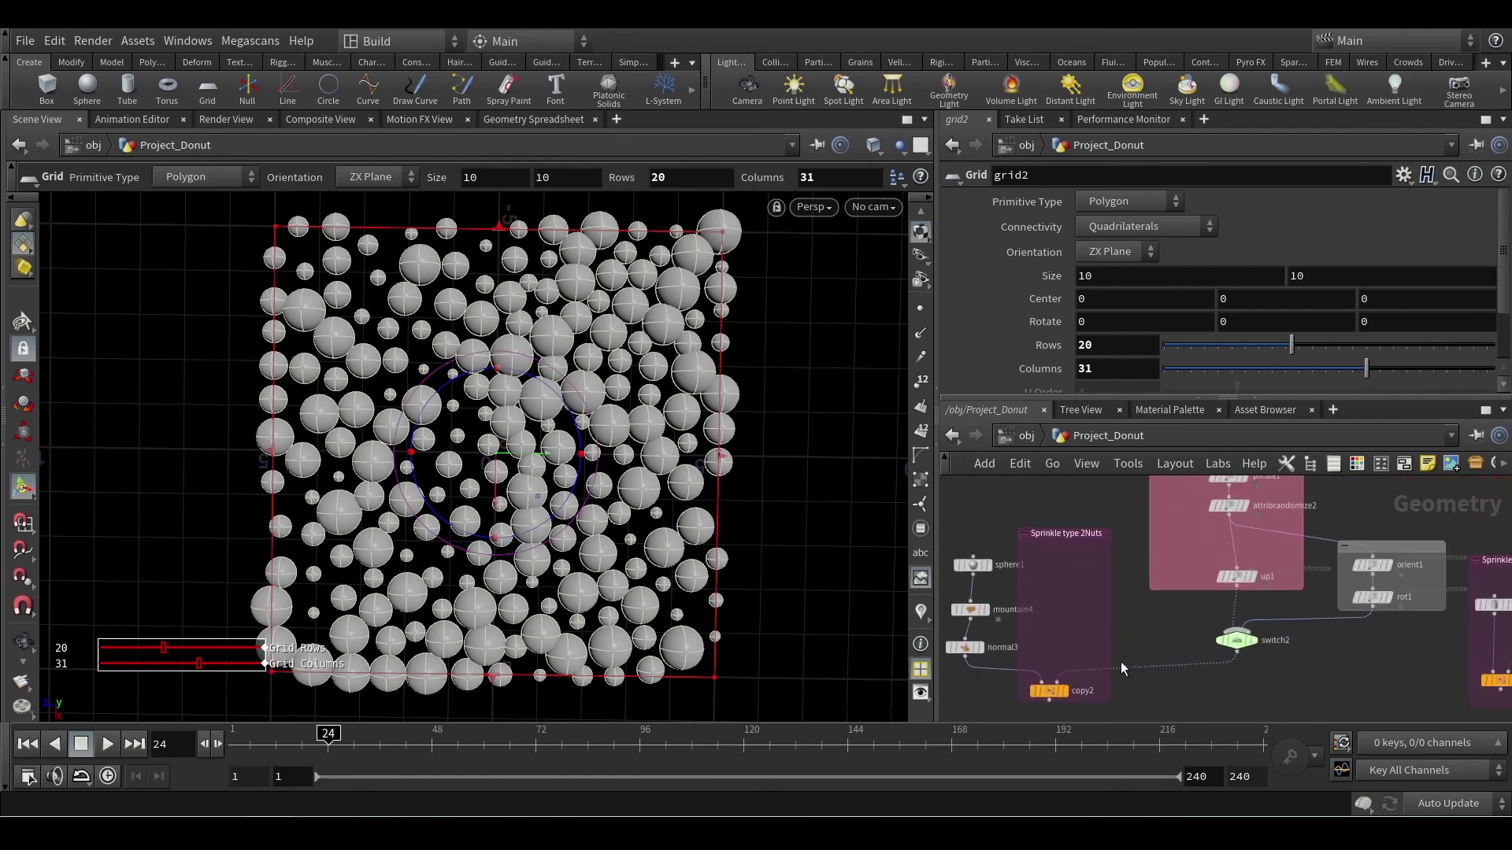
pyautogui.click(1049, 691)
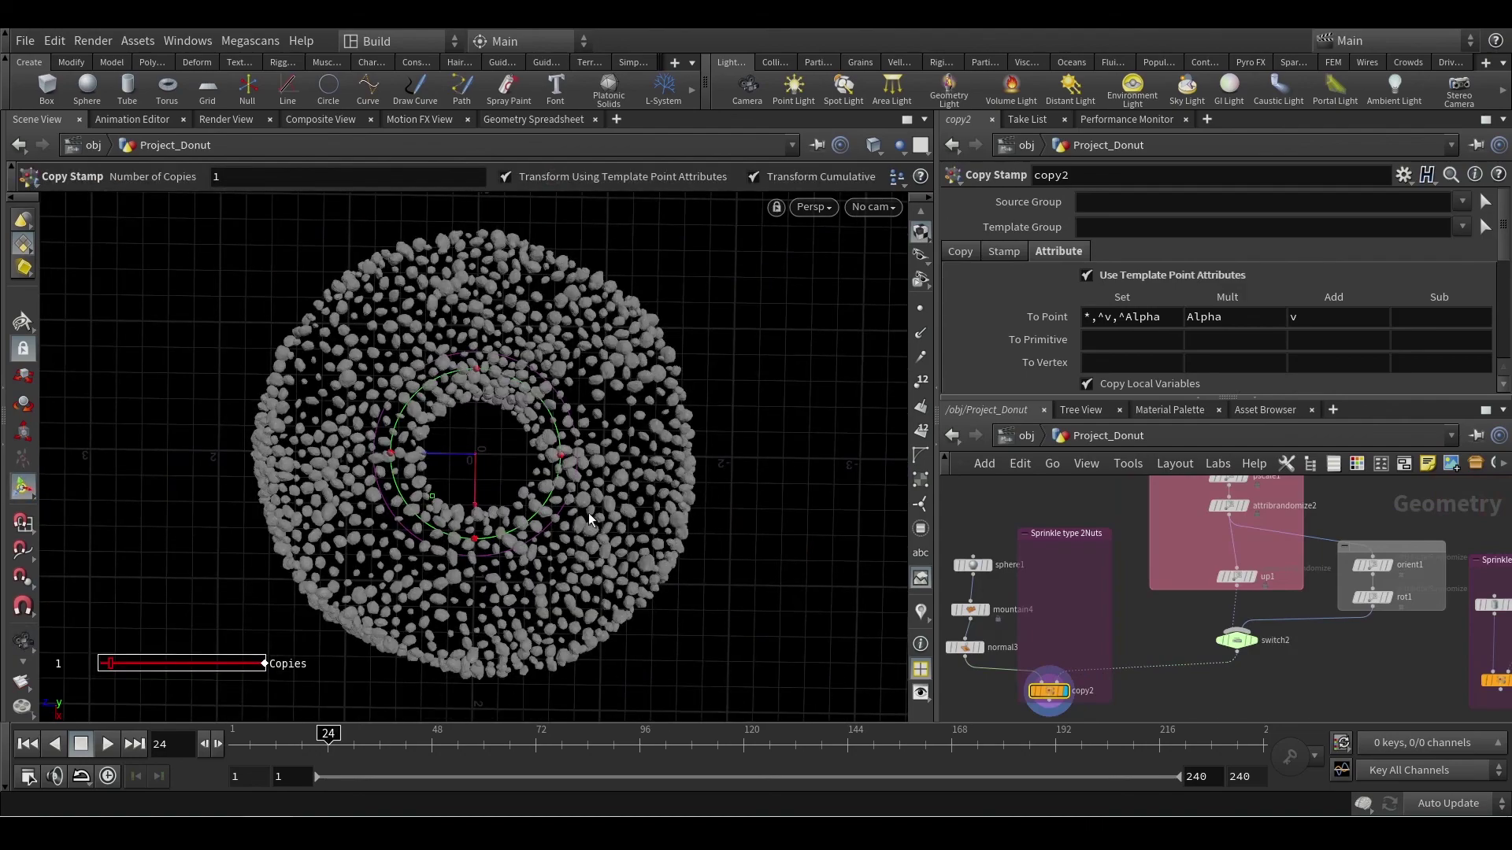
pyautogui.press('Escape')
pyautogui.moveTo(574, 502); pyautogui.dragTo(562, 625)
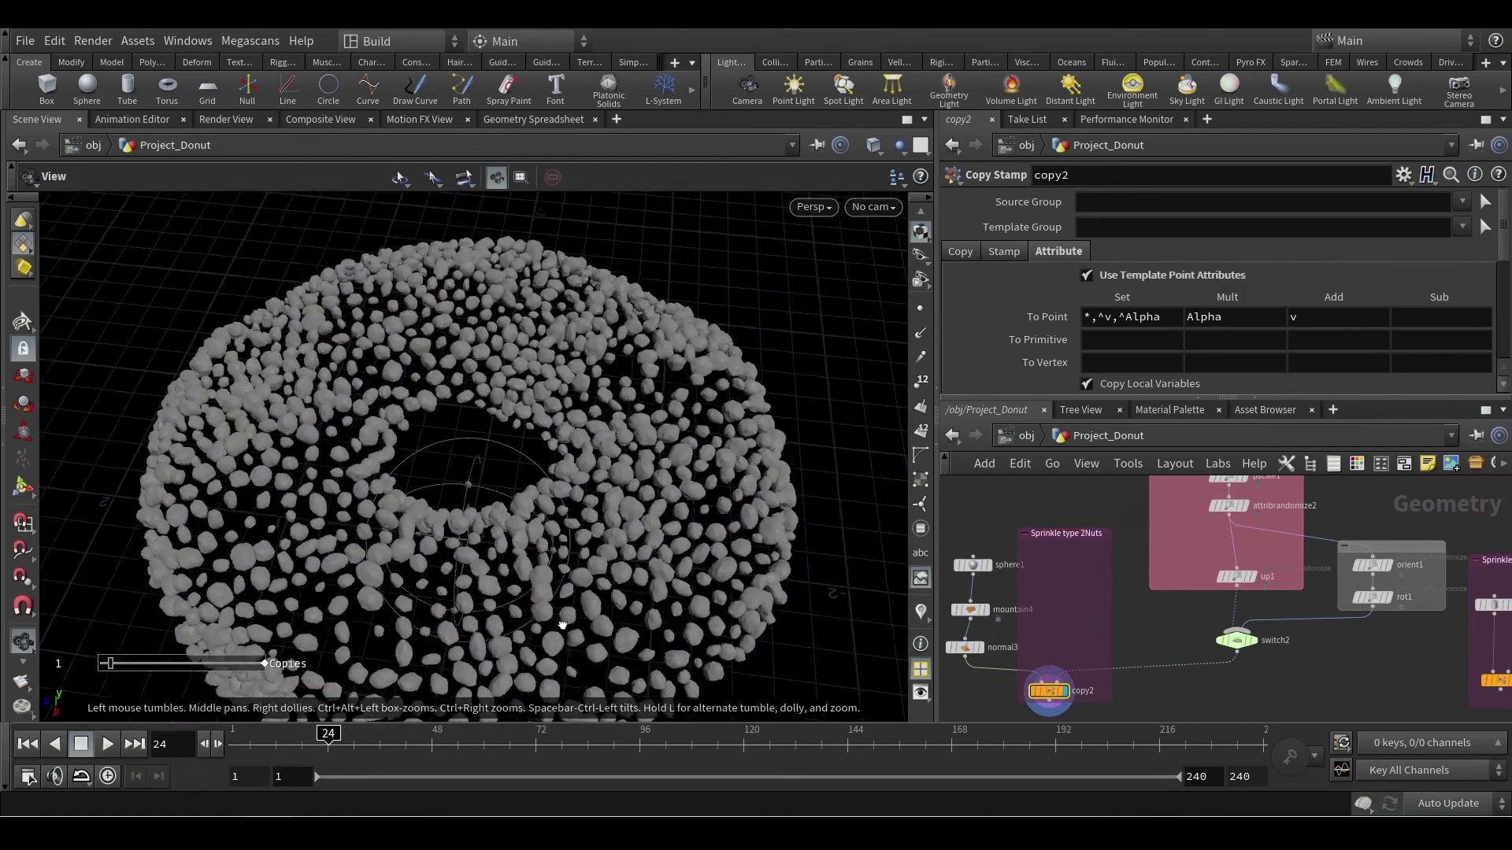
pyautogui.scroll(8, 562, 625)
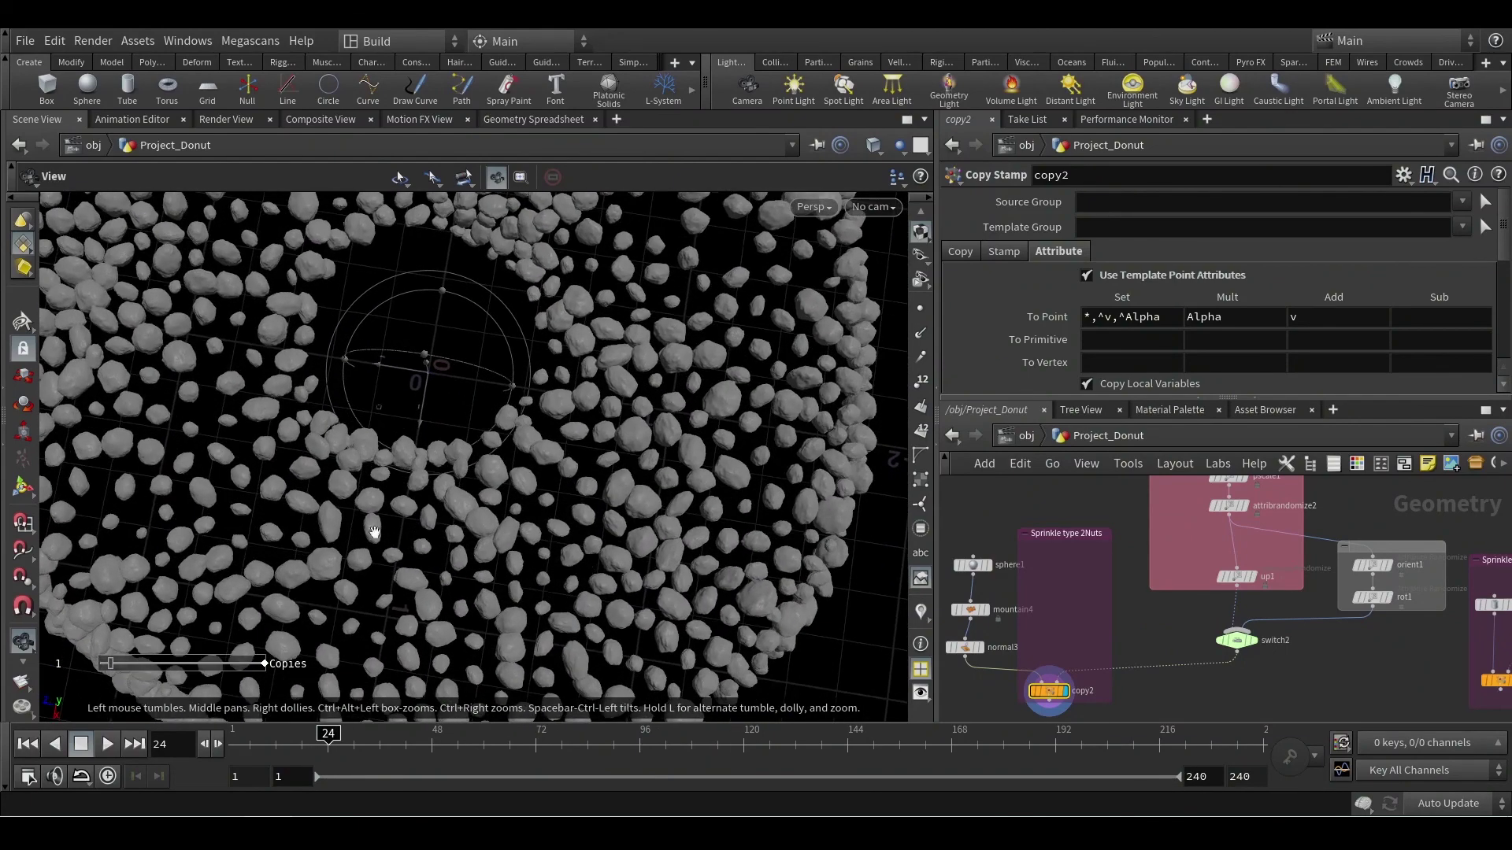
# Step: Inspect the scale randomization settings of attribrandomize2 in the nut scatter chain, nudging scatter2 slightly upward in the network
pyautogui.moveTo(655, 455); pyautogui.dragTo(615, 485, button='middle')
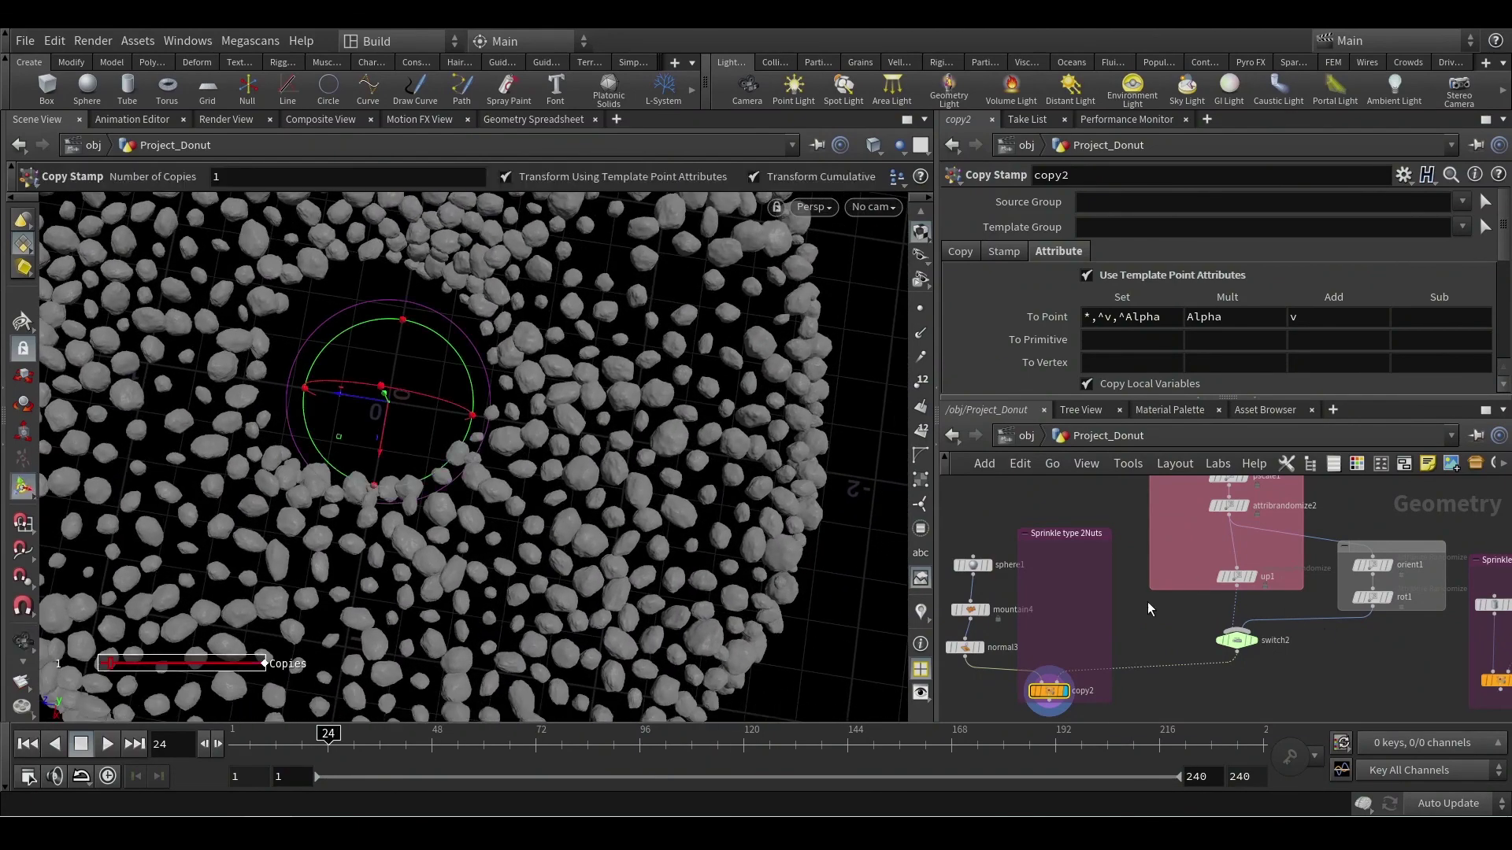
pyautogui.scroll(6, 1303, 585)
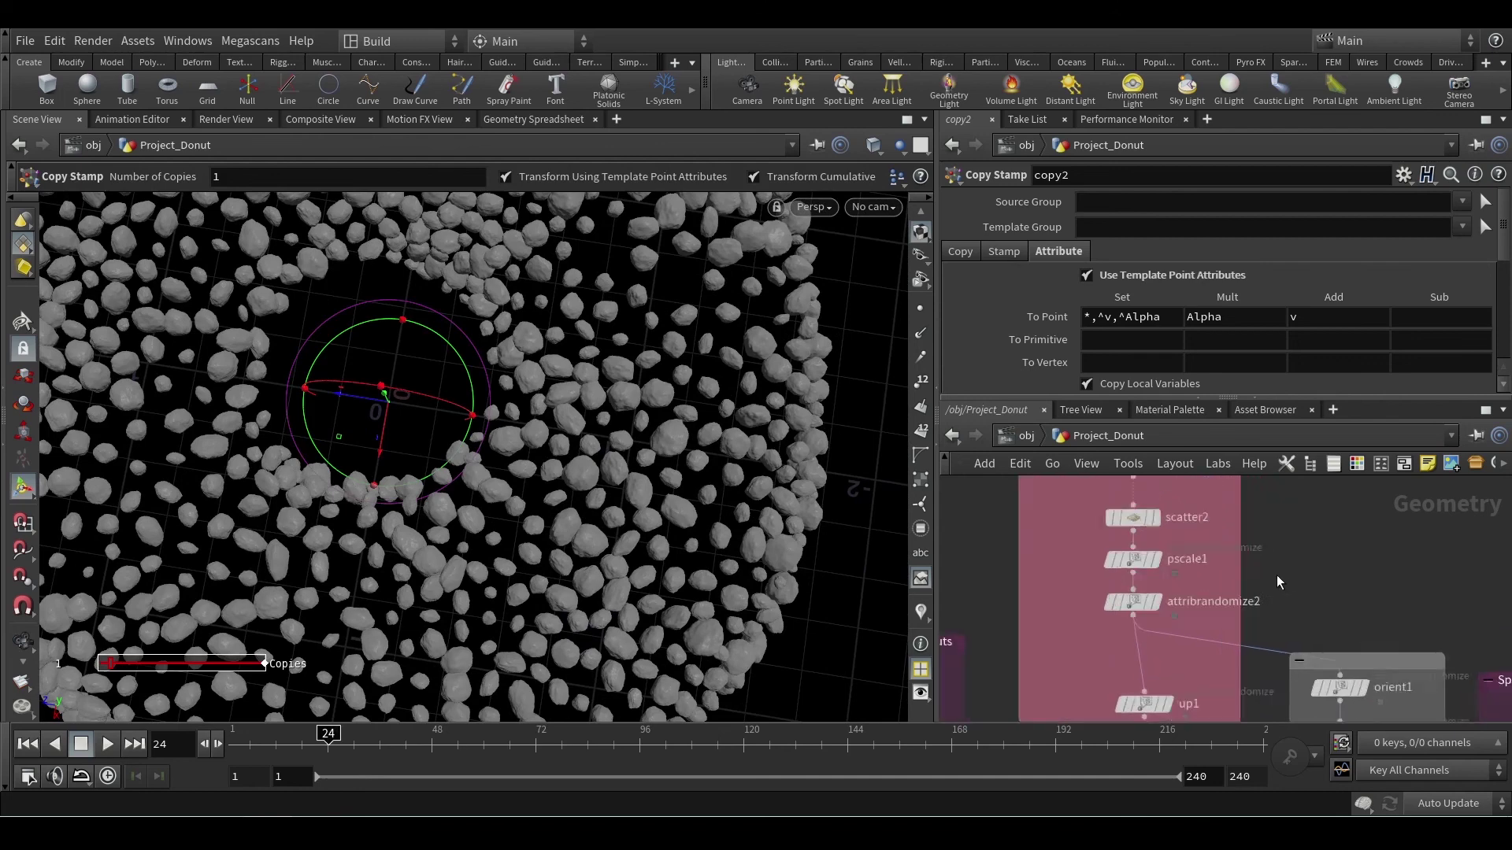
pyautogui.moveTo(1085, 650)
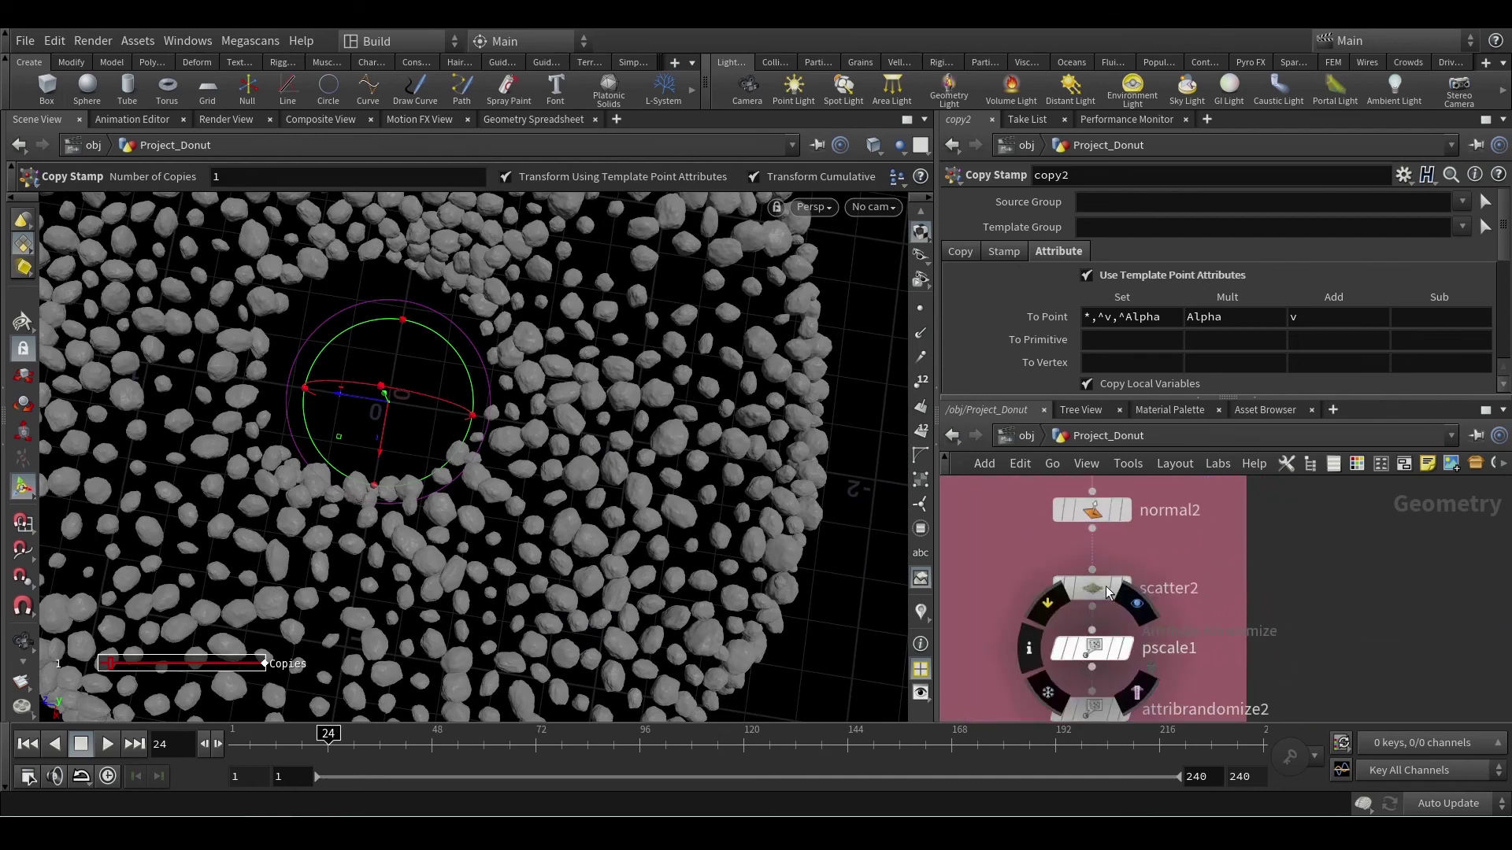
pyautogui.moveTo(1093, 587)
pyautogui.mouseDown()
pyautogui.moveTo(1103, 554)
pyautogui.moveTo(1108, 581)
pyautogui.mouseUp()
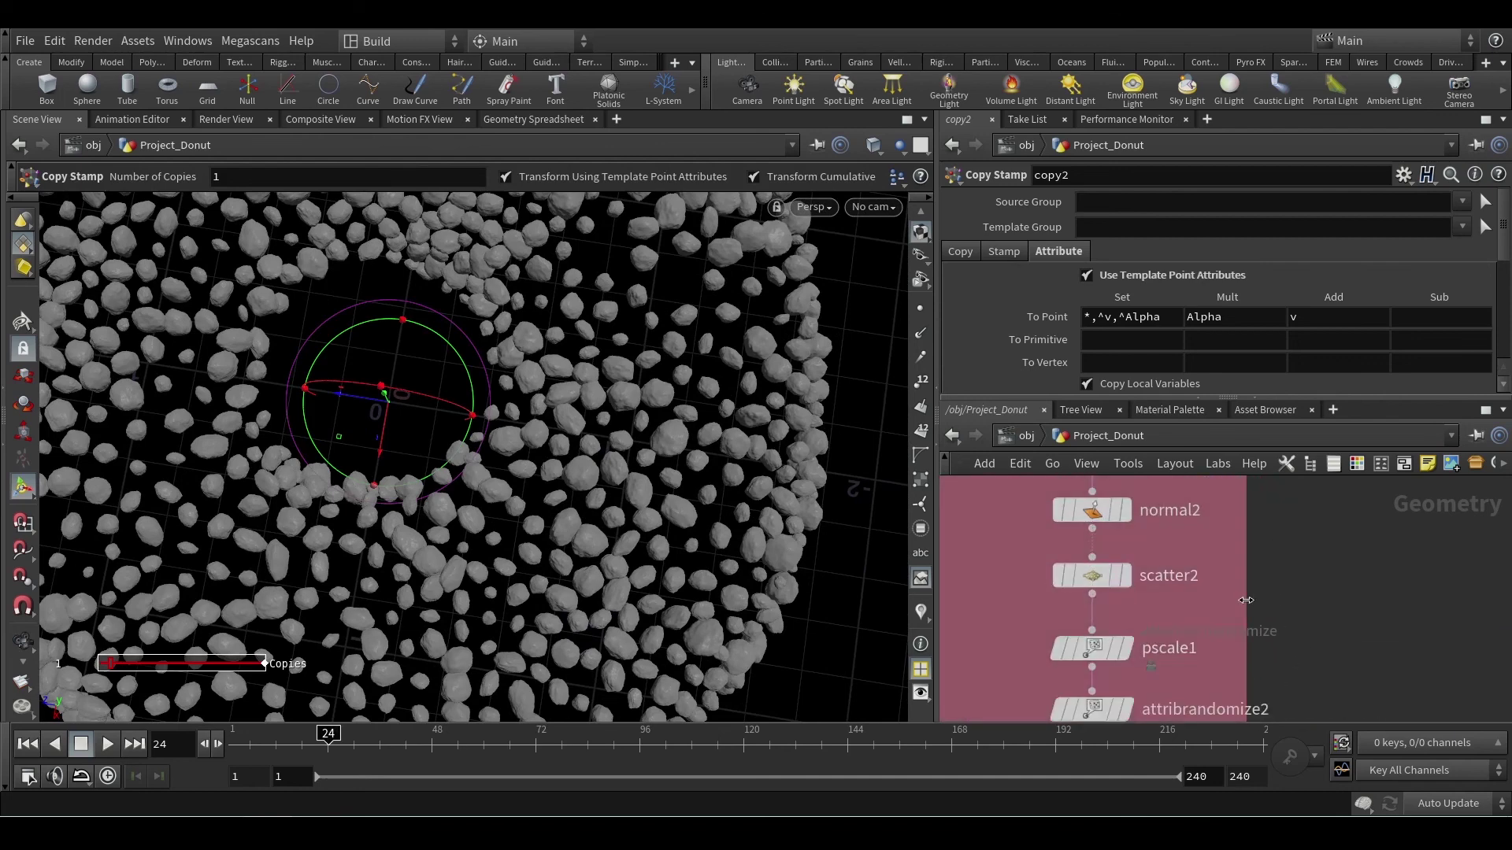
pyautogui.moveTo(1273, 595); pyautogui.dragTo(1256, 523, button='middle')
pyautogui.click(1080, 645)
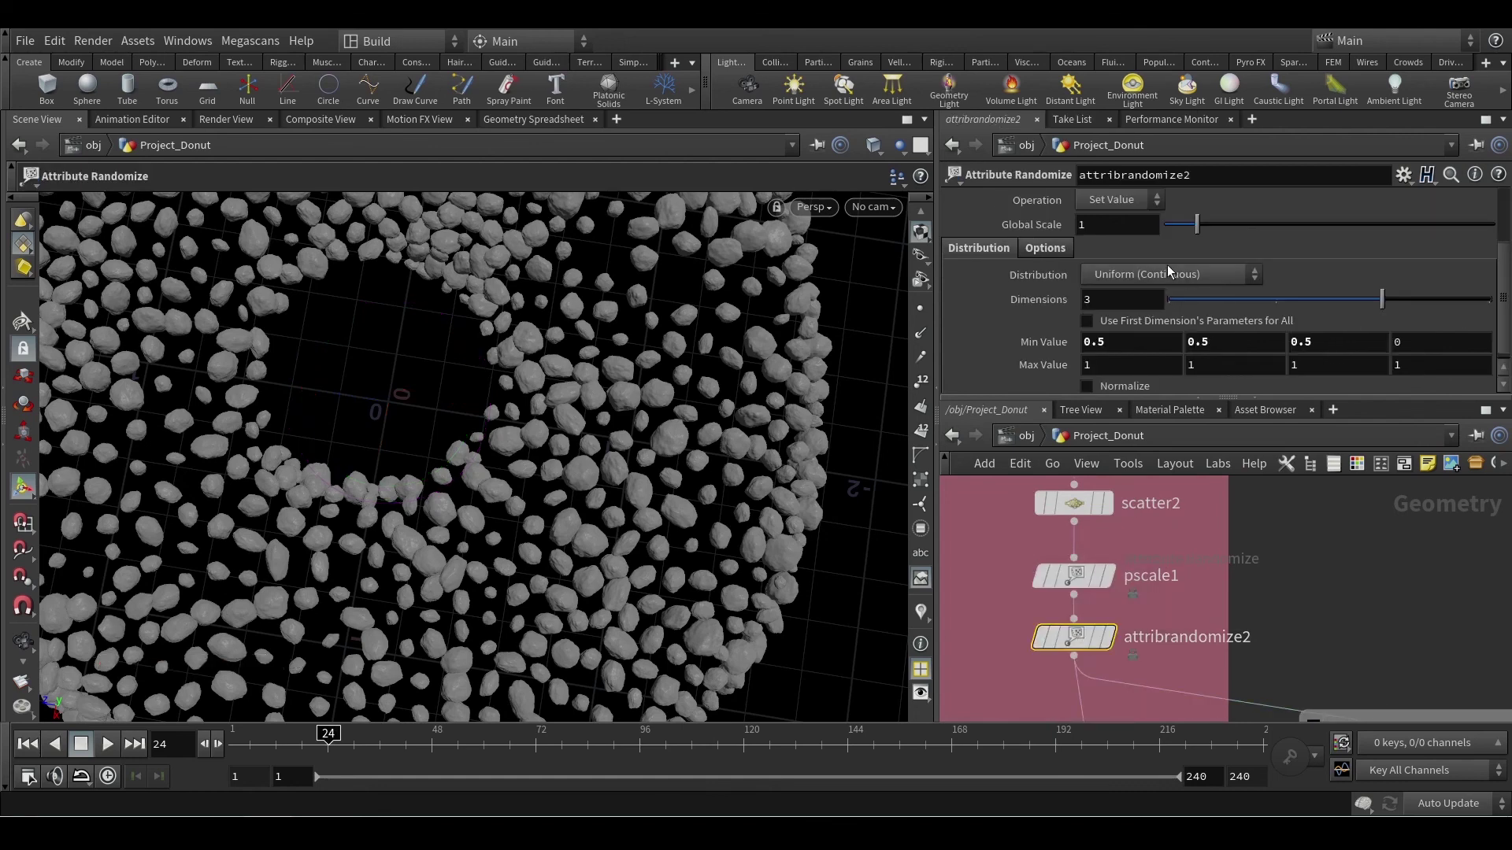
pyautogui.scroll(2, 1127, 271)
pyautogui.scroll(-2, 1265, 514)
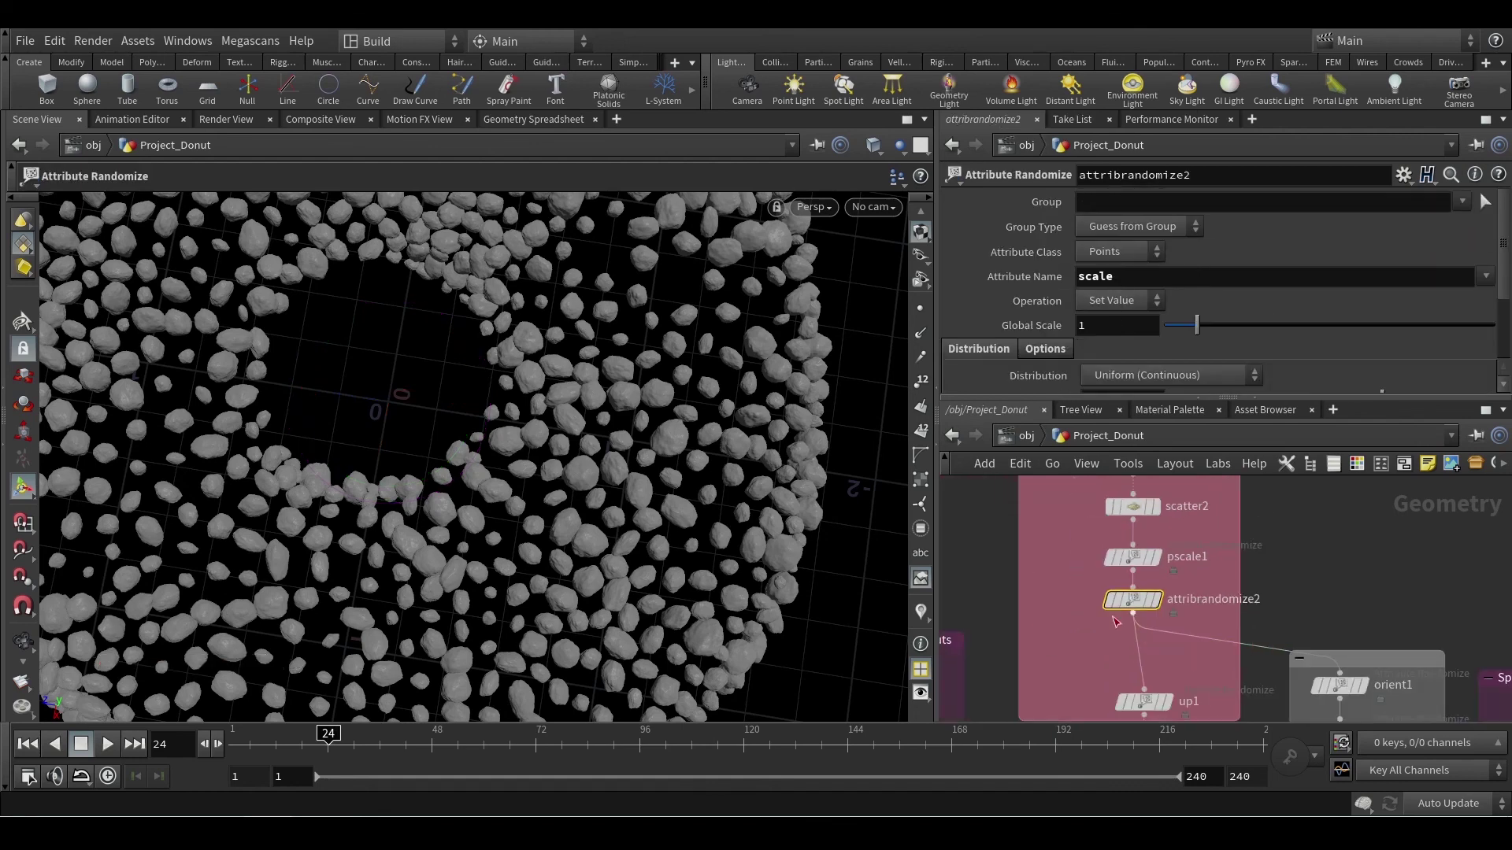
# Step: Insert a Point Relax node between pscale1 and attribrandomize2, offset to the side of the nut scatter chain
pyautogui.moveTo(1137, 560)
pyautogui.mouseDown()
pyautogui.moveTo(1133, 544)
pyautogui.moveTo(1154, 577)
pyautogui.mouseUp()
pyautogui.press('Tab')
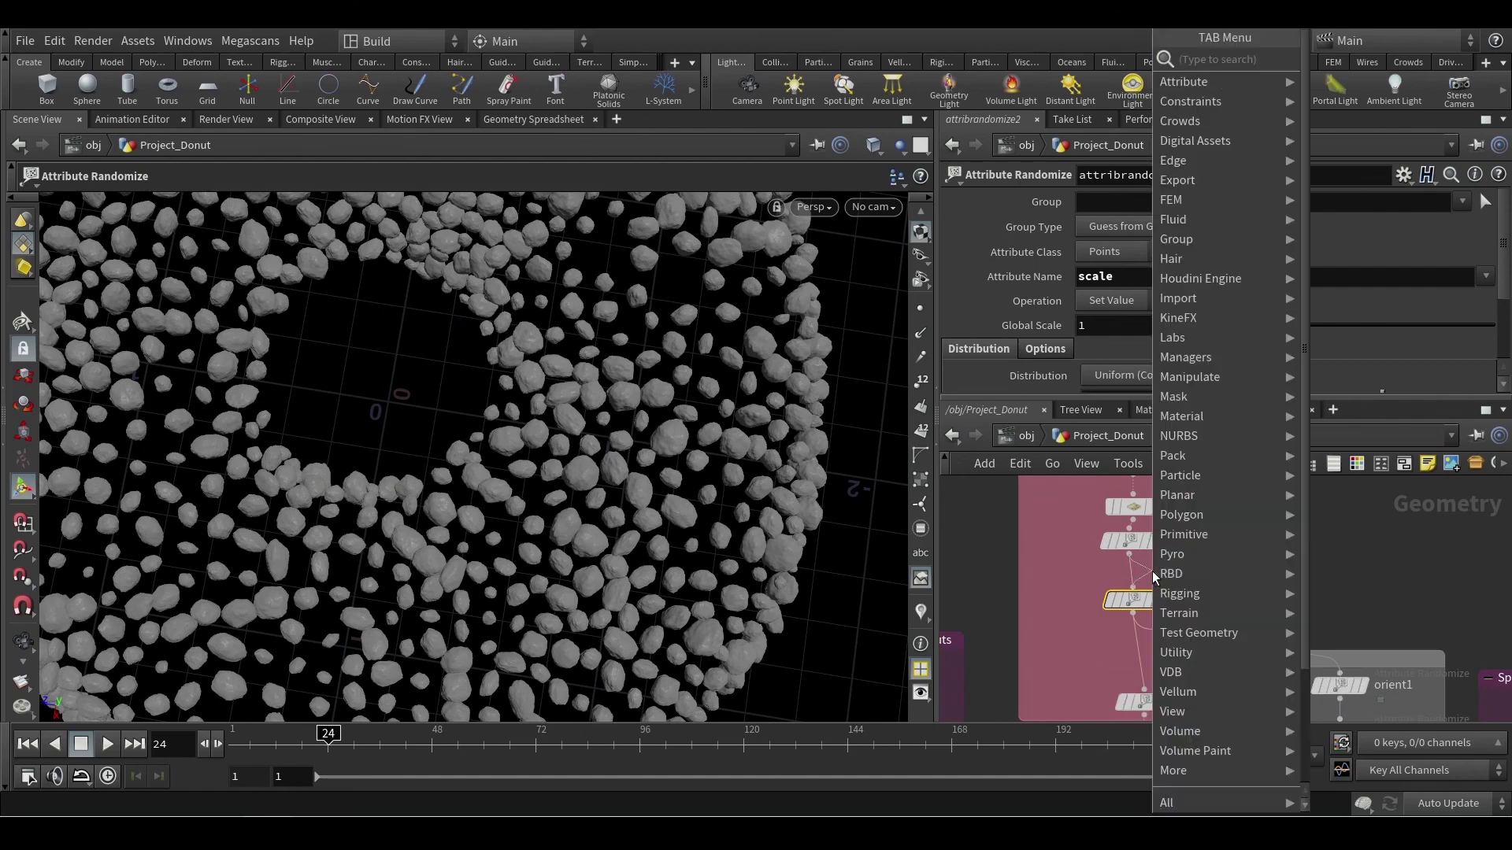
pyautogui.write('poi')
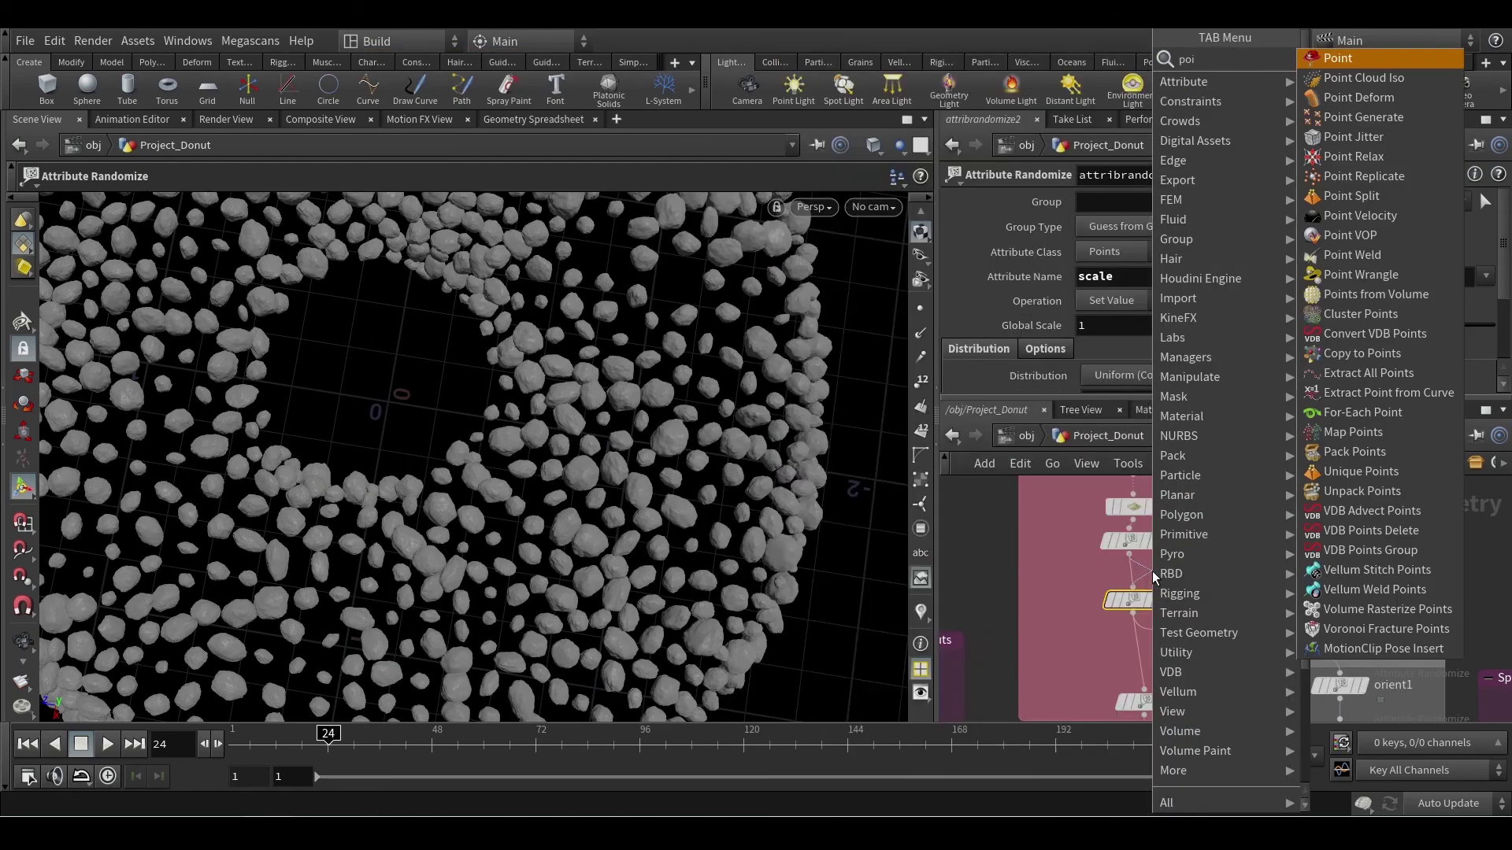
pyautogui.write('ntre')
pyautogui.press('Escape')
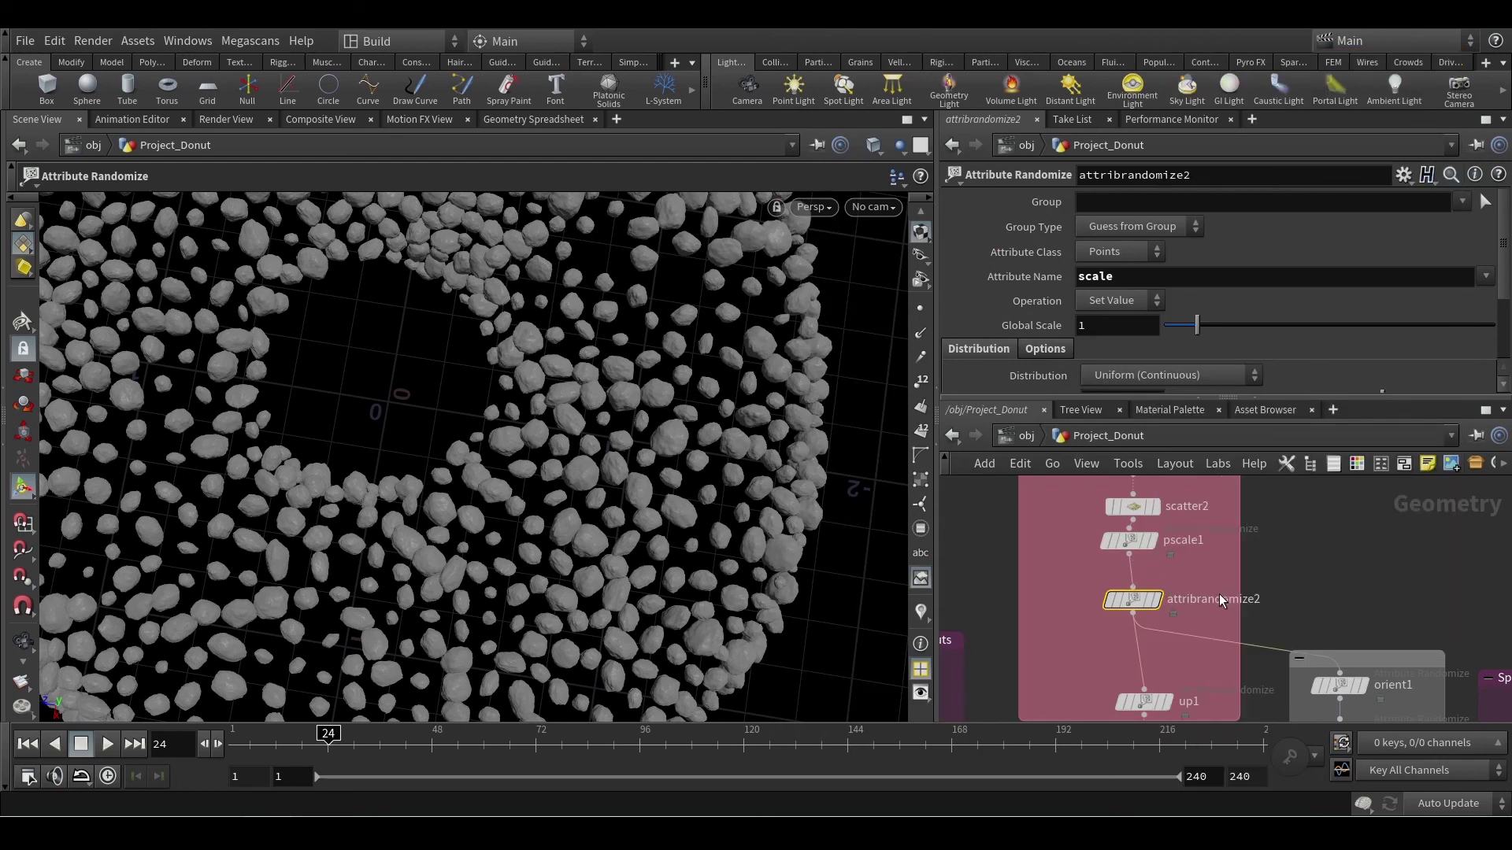
pyautogui.click(1168, 595)
pyautogui.moveTo(1168, 594); pyautogui.dragTo(1189, 599)
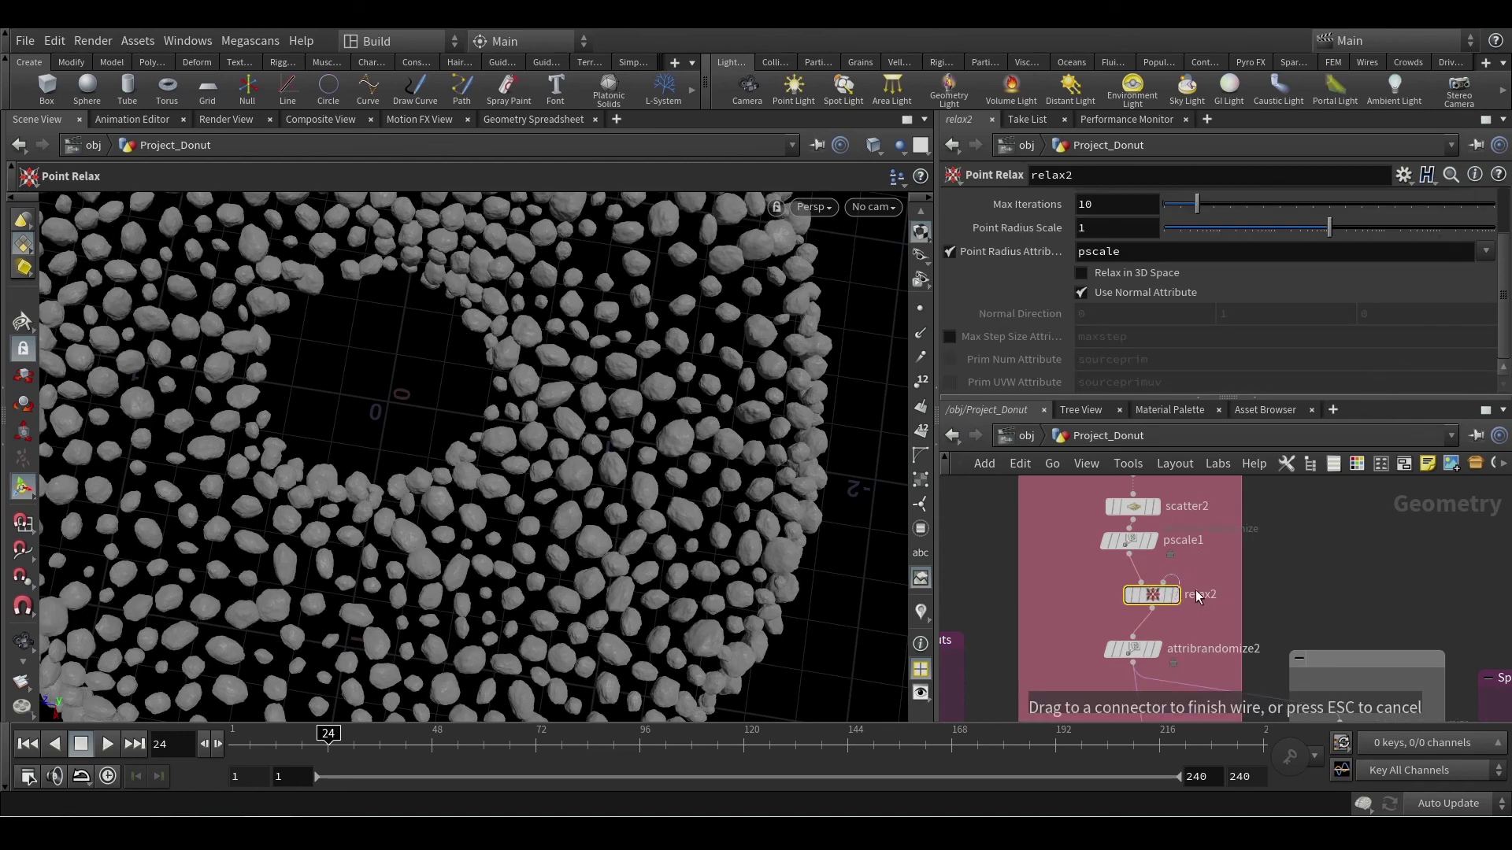
pyautogui.press('Escape')
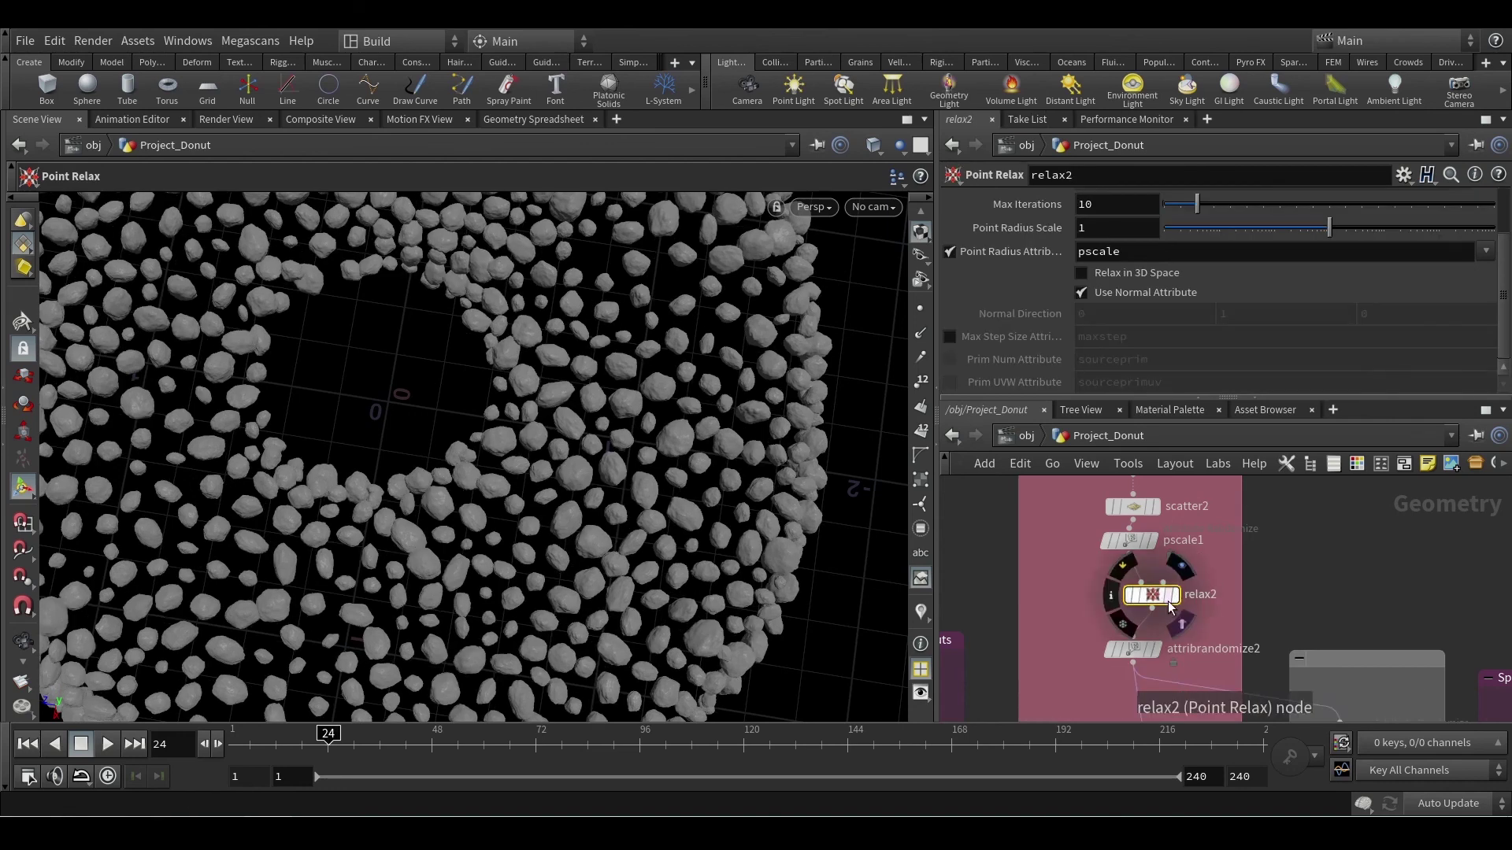
pyautogui.moveTo(1169, 606); pyautogui.dragTo(1209, 604)
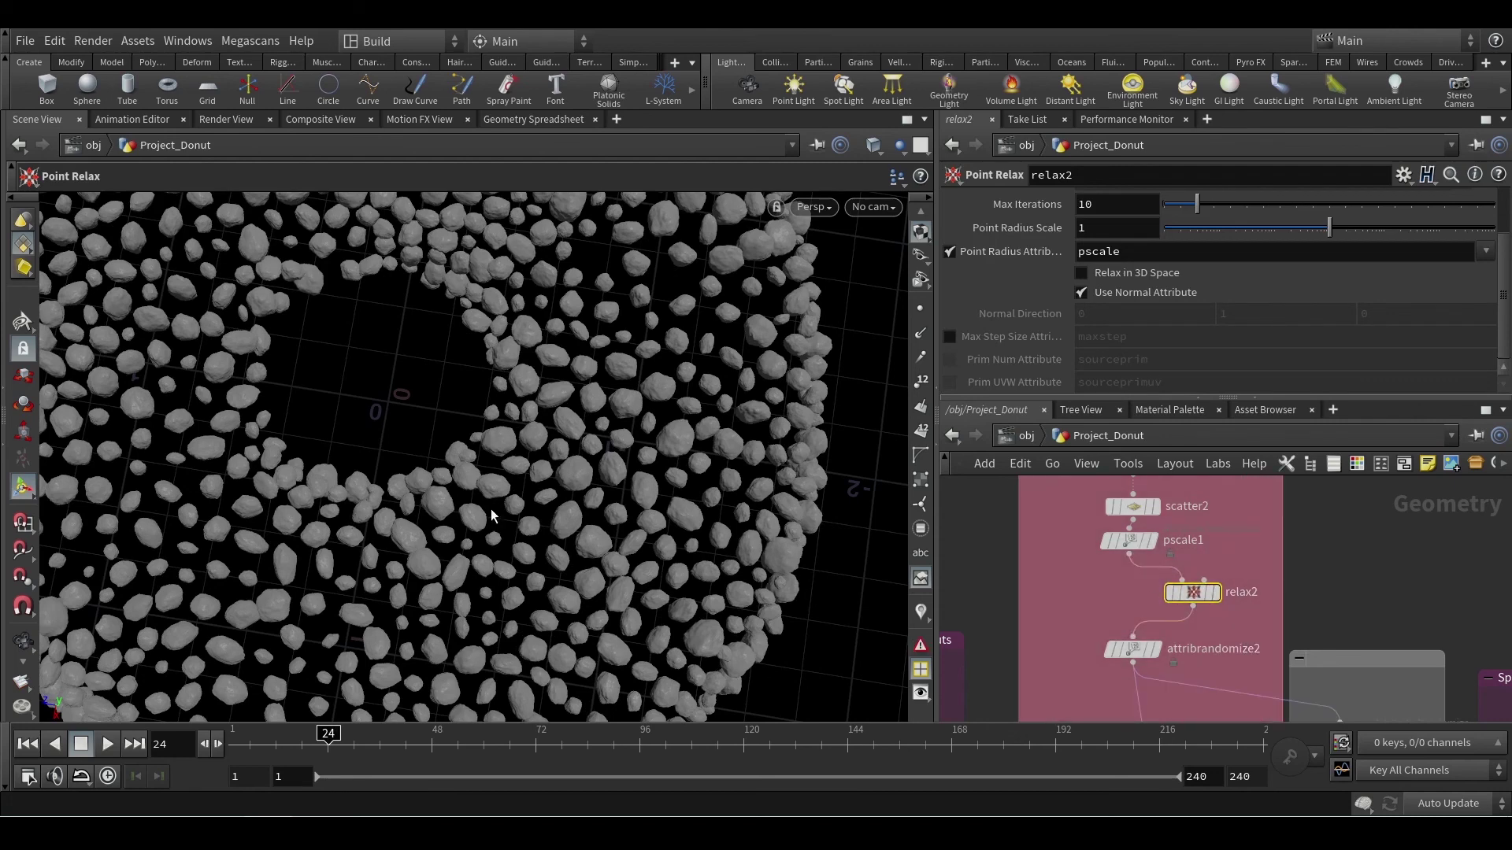
# Step: Connect normal2's output to the second input of relax2 and inspect the spacing of the nuts around the donut hole
pyautogui.moveTo(1321, 539); pyautogui.dragTo(1300, 579, button='middle')
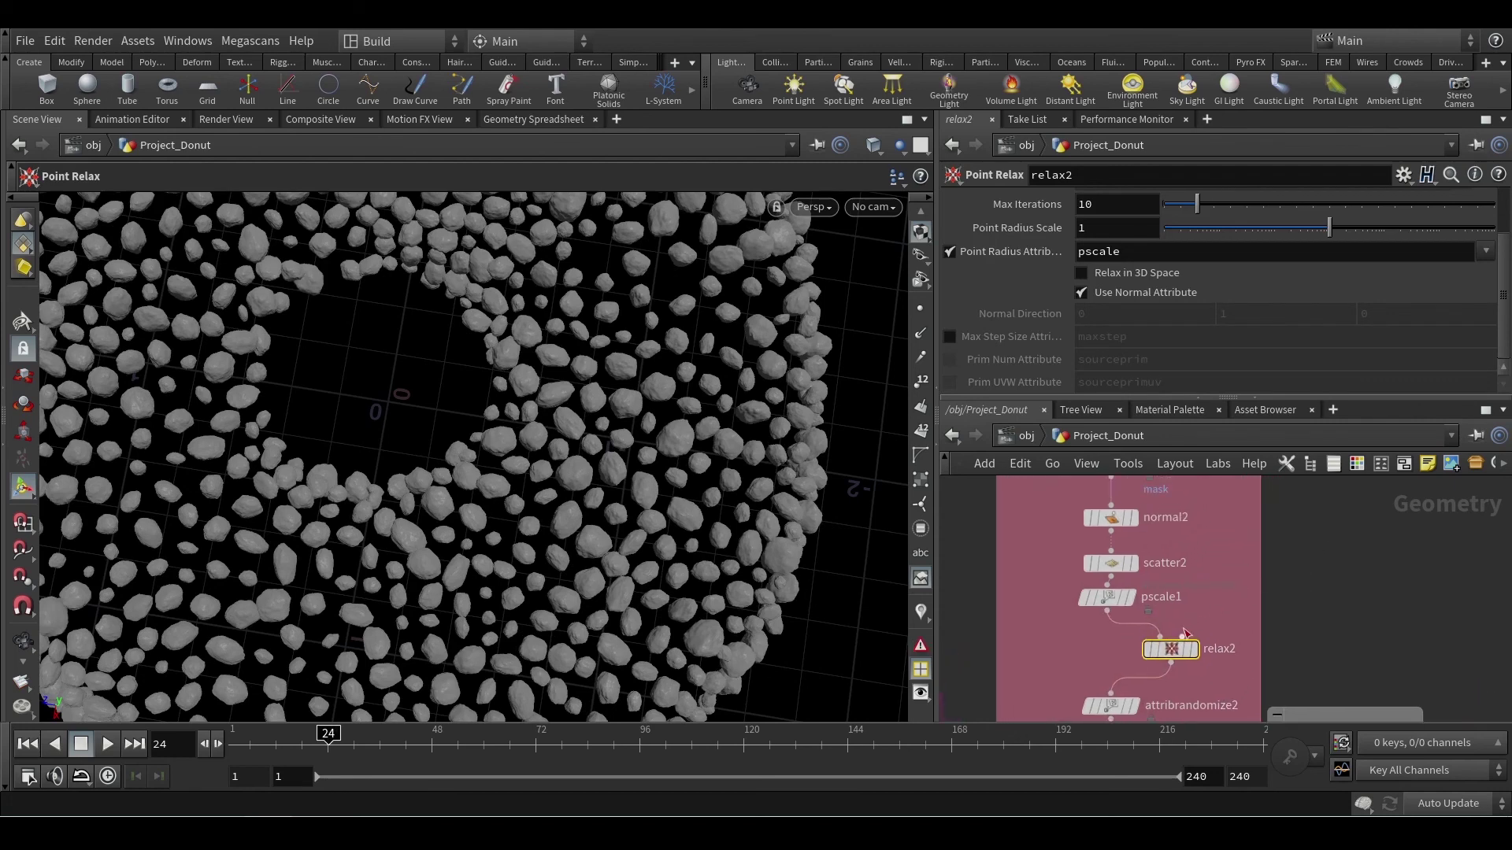
pyautogui.click(1183, 635)
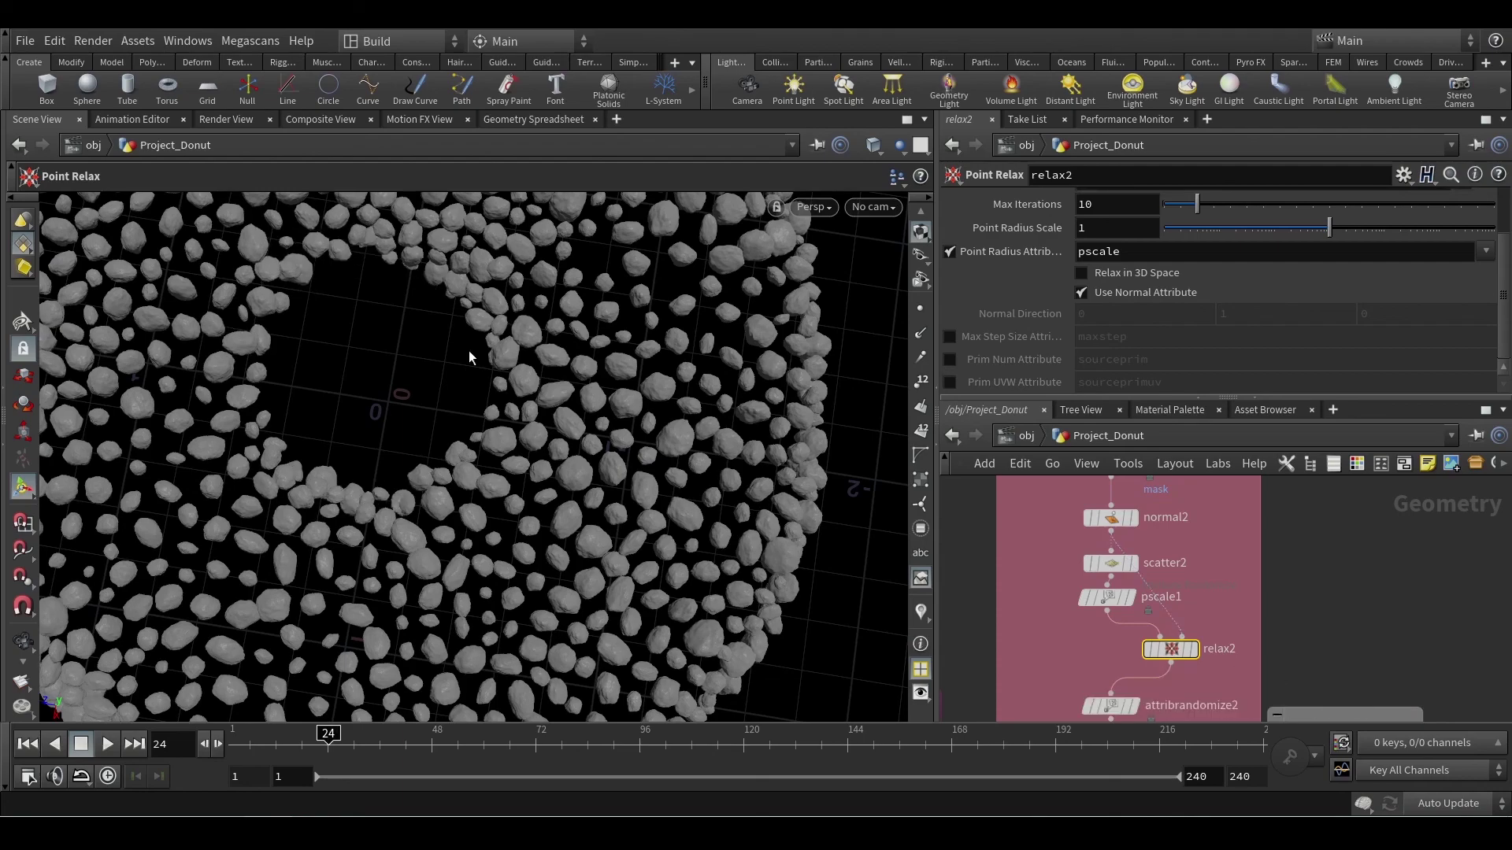
pyautogui.keyDown('alt'); pyautogui.moveTo(399, 257); pyautogui.dragTo(471, 543); pyautogui.keyUp('alt')
pyautogui.scroll(5, 419, 249)
pyautogui.scroll(-4, 291, 489)
pyautogui.press('Return')
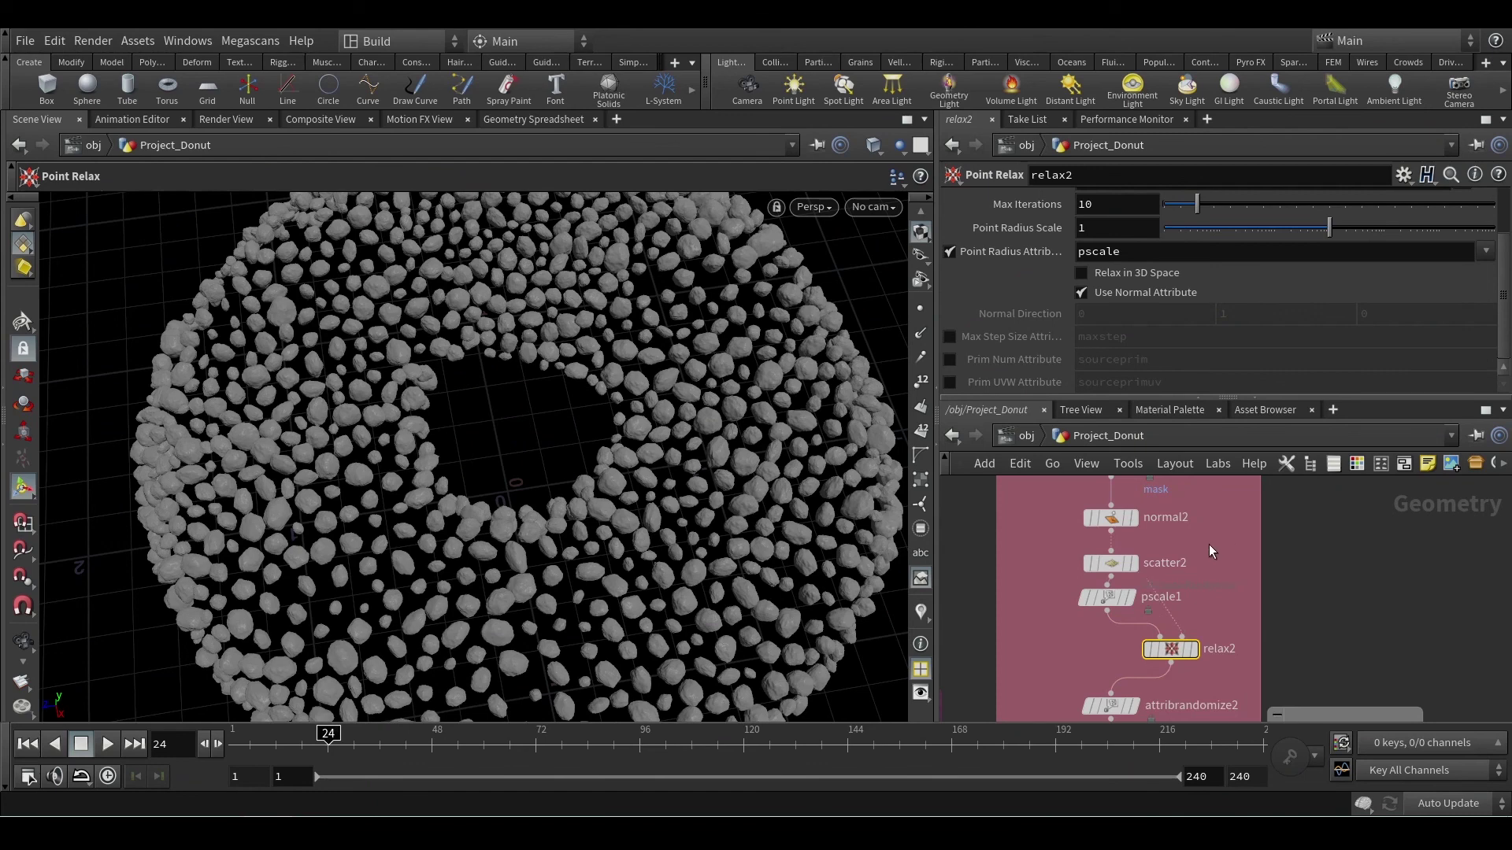
# Step: Add a dot to the wire from normal2 to relax2, route it beside the node chain, and view the whole donut of nuts
pyautogui.keyDown('alt'); pyautogui.click(1146, 577); pyautogui.keyUp('alt')
pyautogui.moveTo(1196, 607); pyautogui.dragTo(1205, 556)
pyautogui.scroll(-5, 1356, 608)
pyautogui.moveTo(1350, 612); pyautogui.dragTo(1323, 591, button='middle')
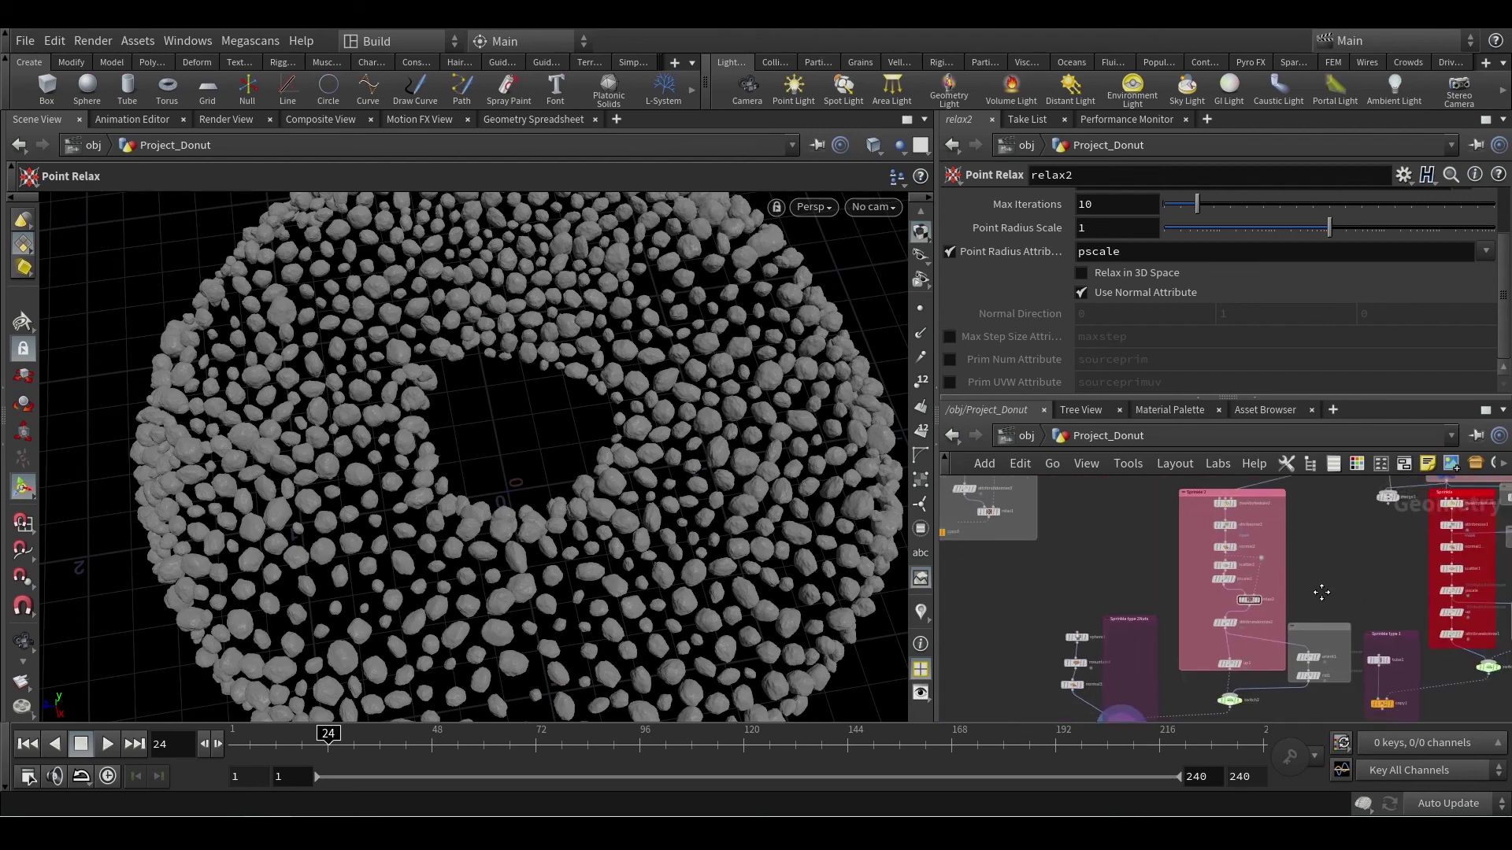
pyautogui.keyDown('alt'); pyautogui.moveTo(666, 489); pyautogui.dragTo(512, 621); pyautogui.keyUp('alt')
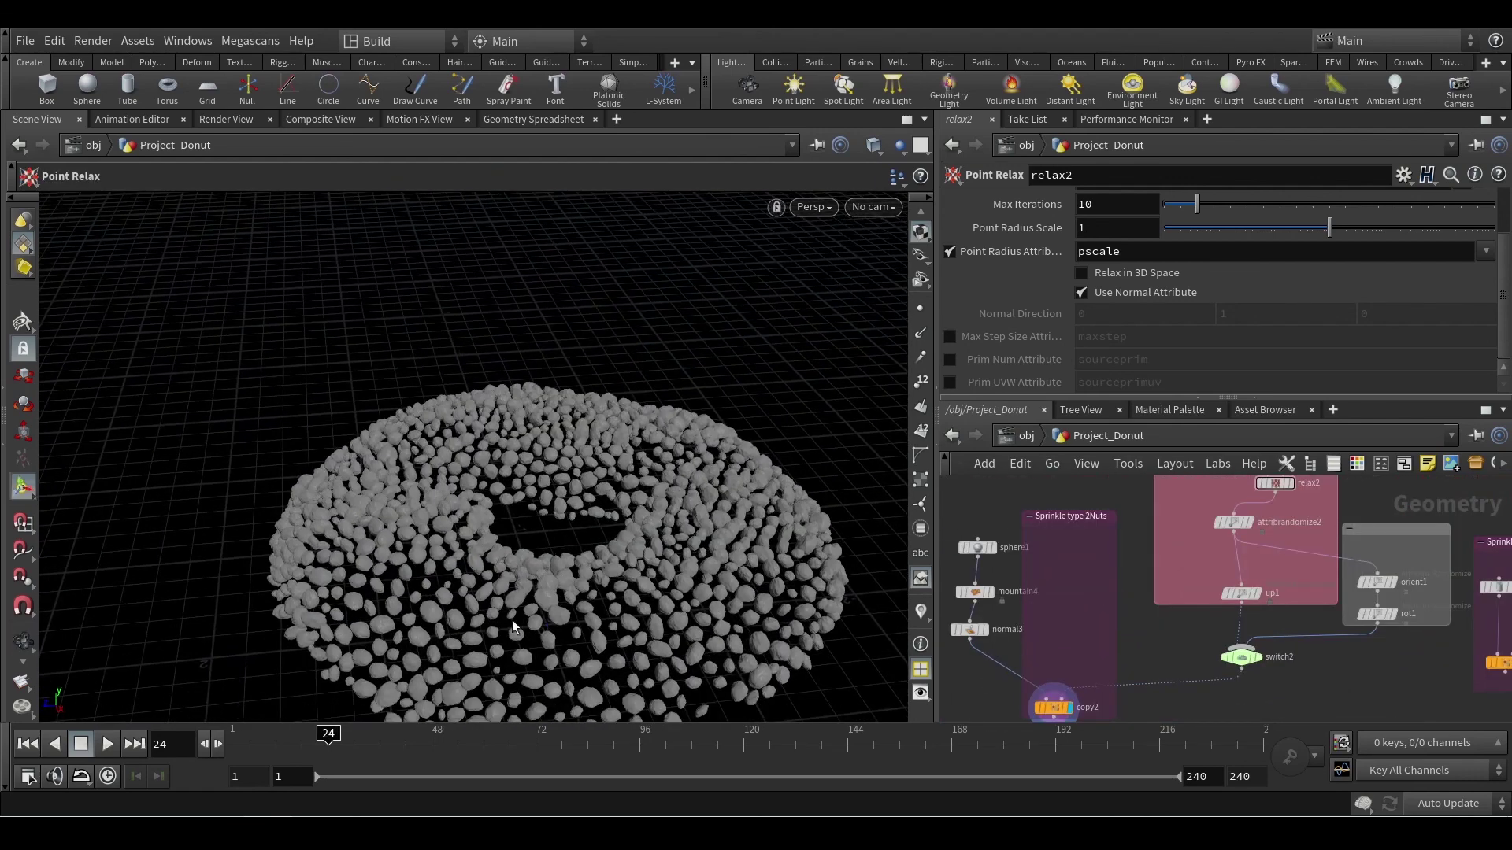